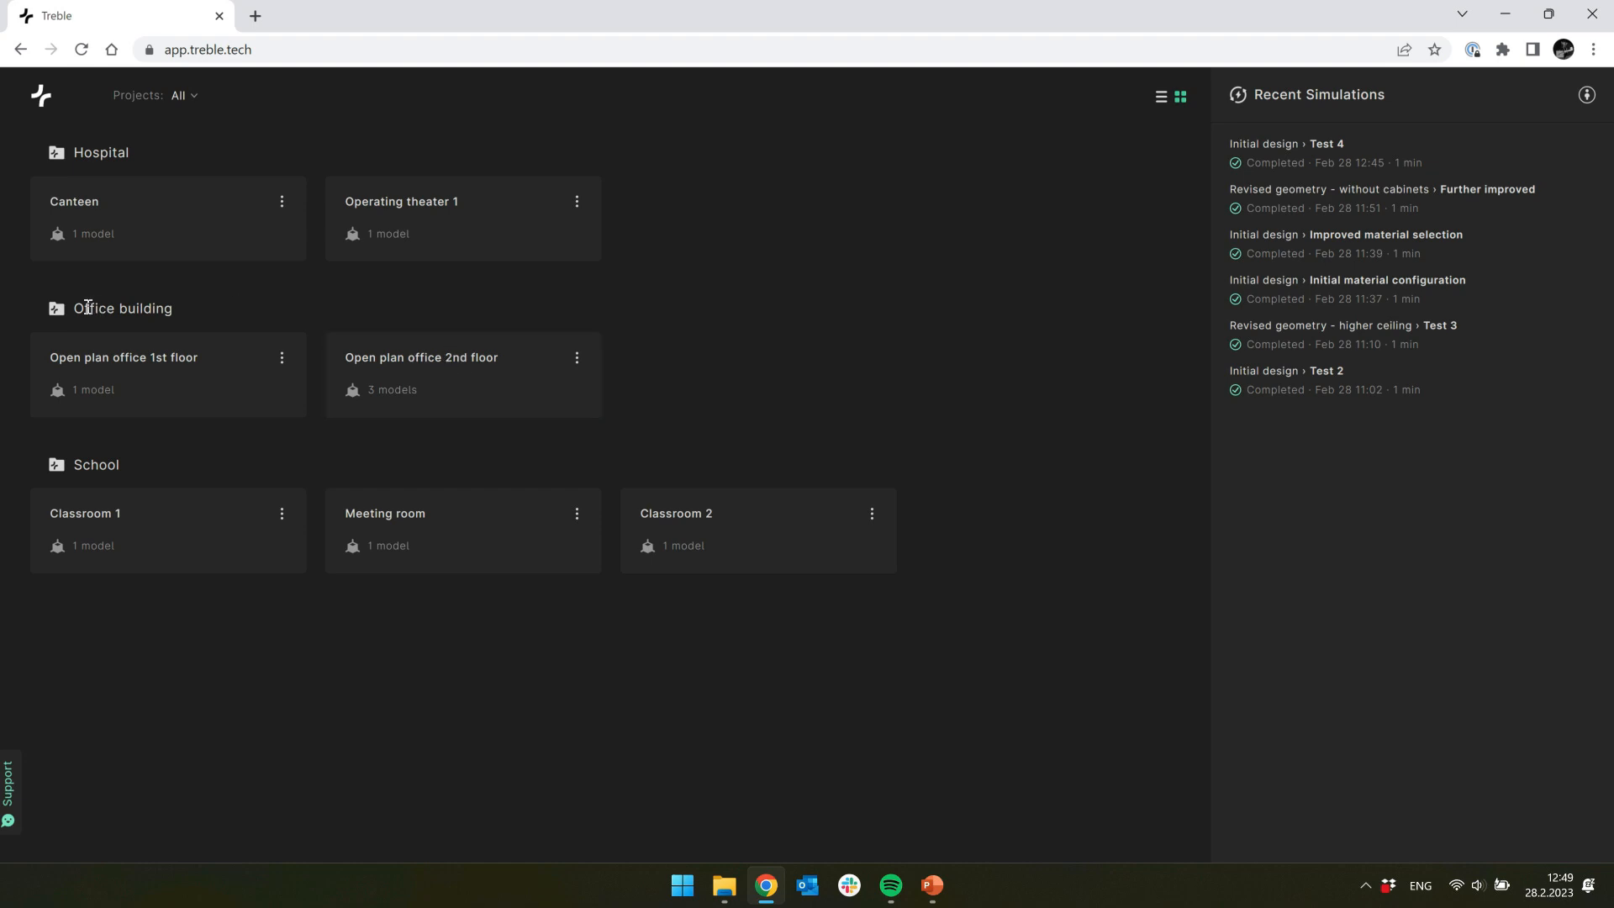
Step: Open the Initial design model of the Open plan office 2nd floor project in the editor
click(434, 378)
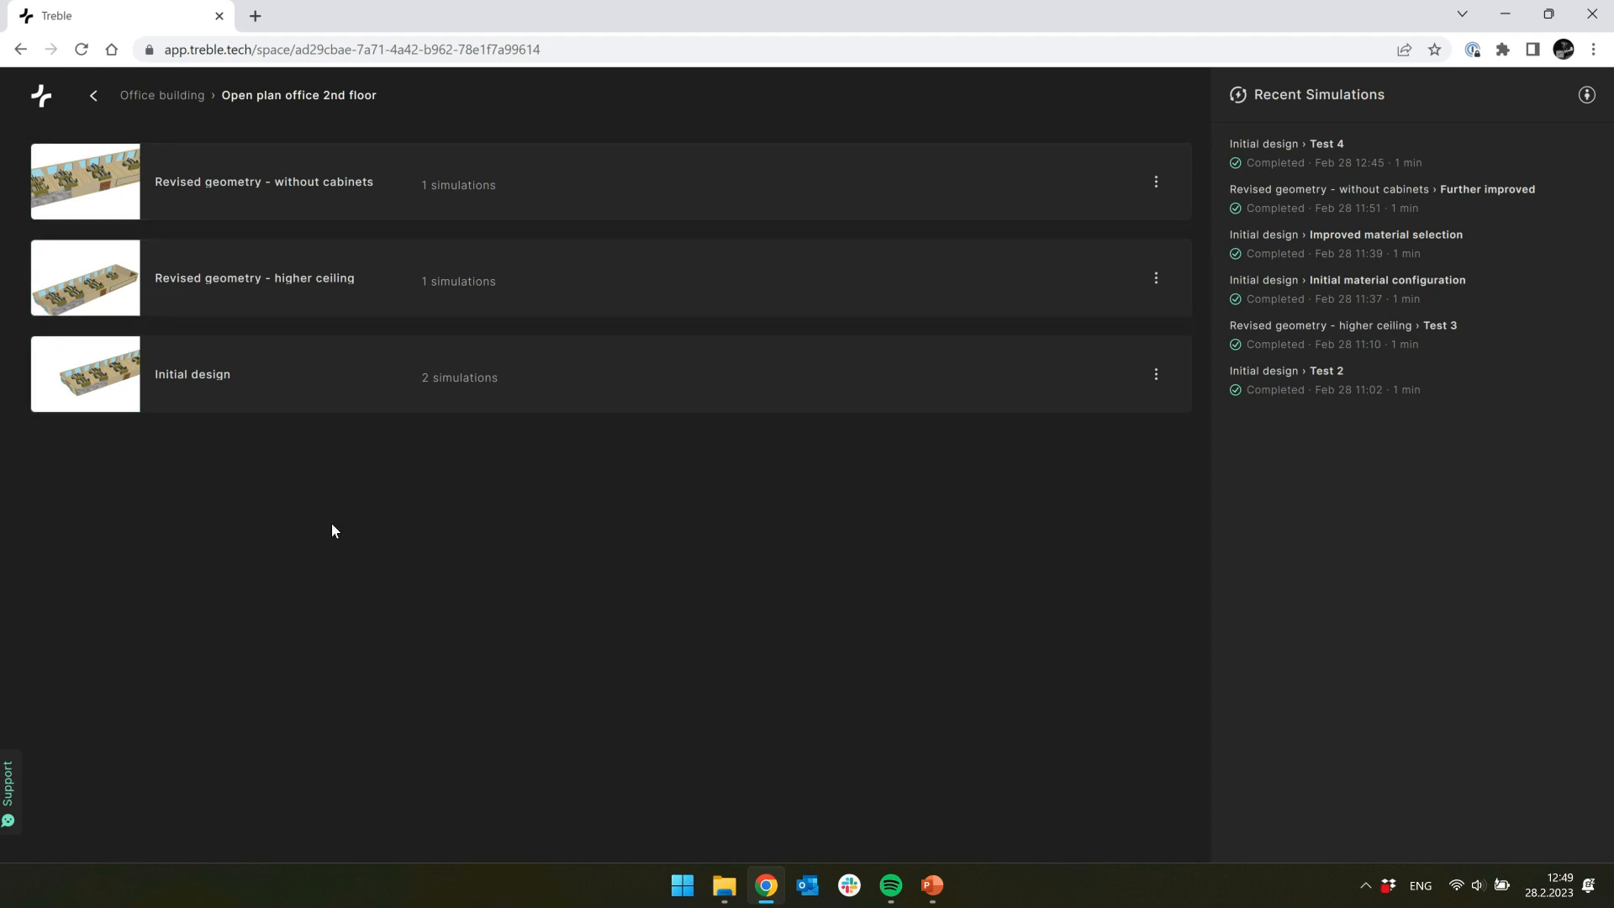
click(365, 402)
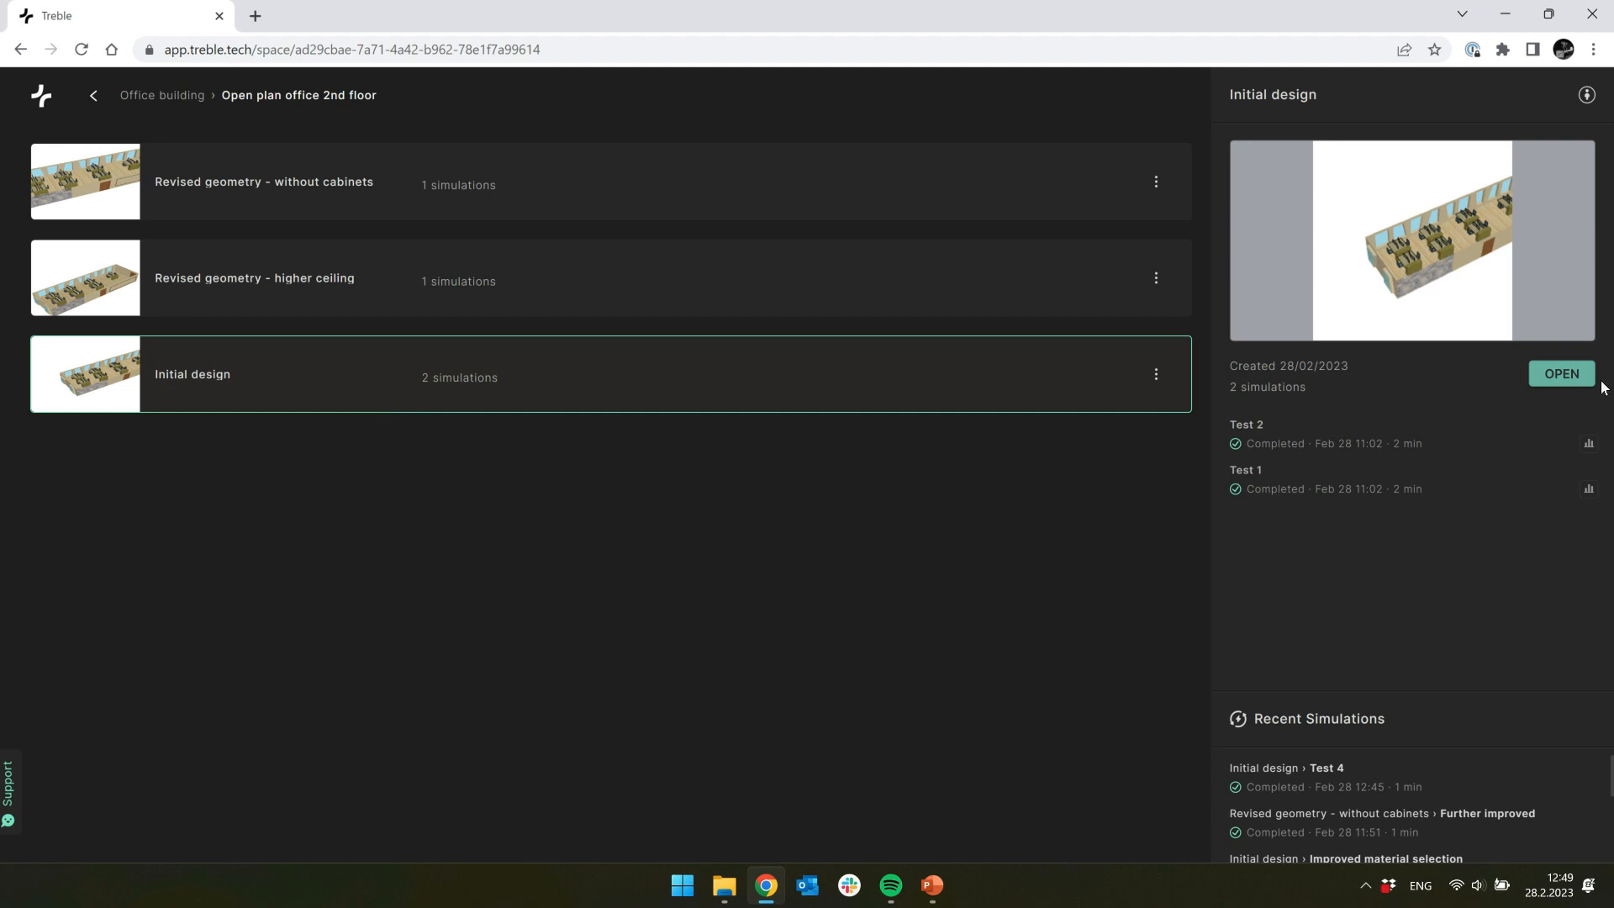
click(1568, 374)
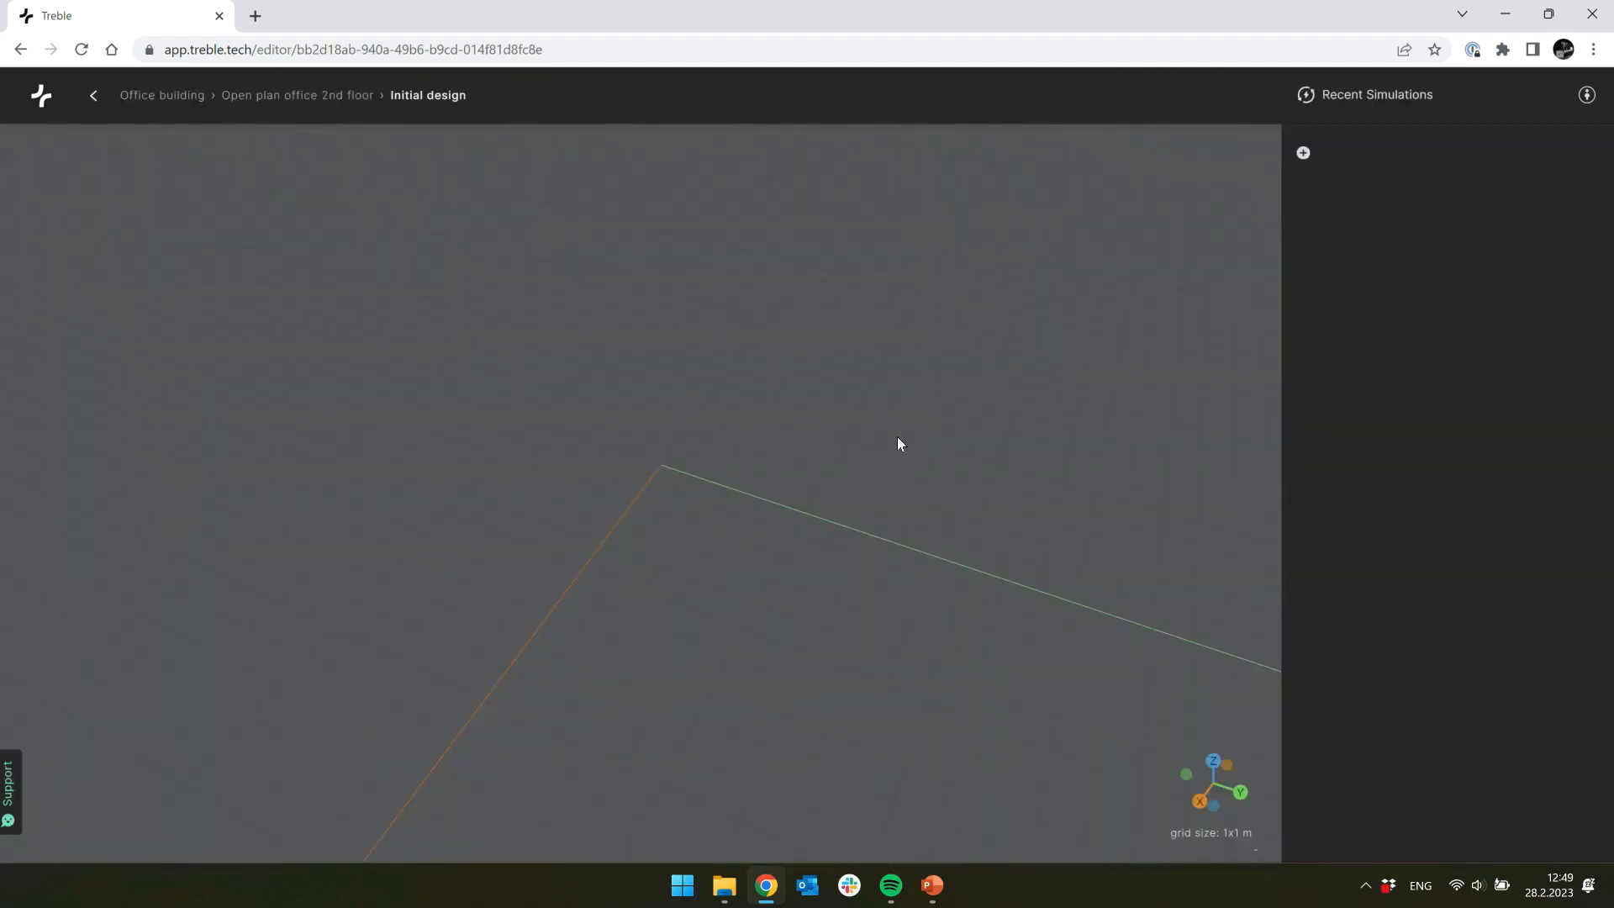
Step: Create a new simulation named "Initial material conf" for the Initial design model
drag(1020, 447, 733, 493)
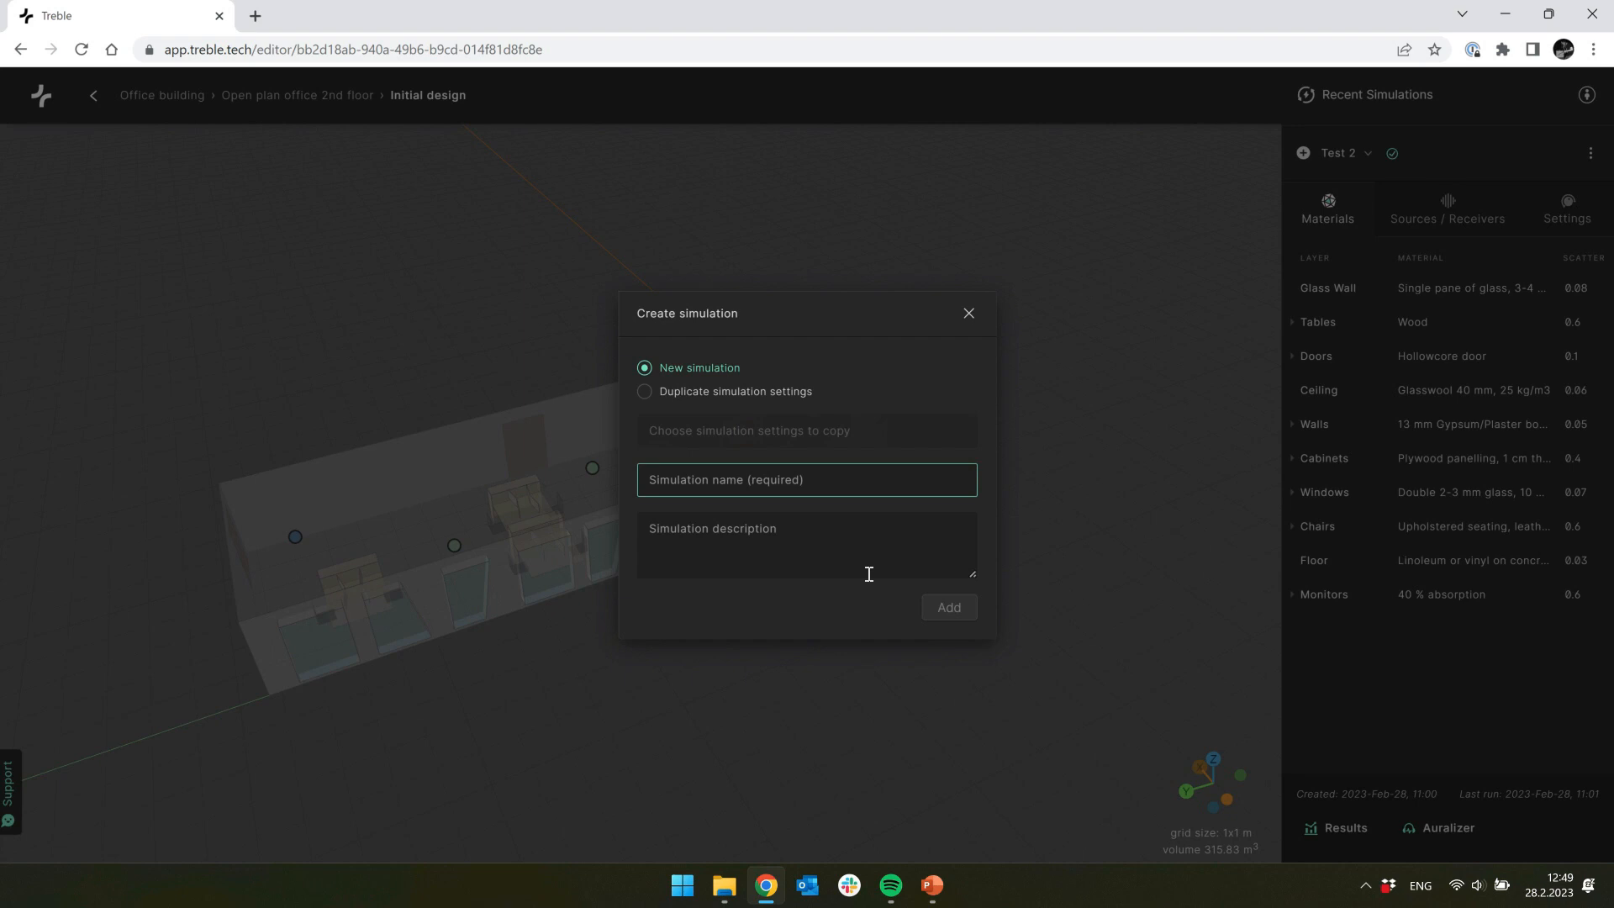
text(Initial material conf)
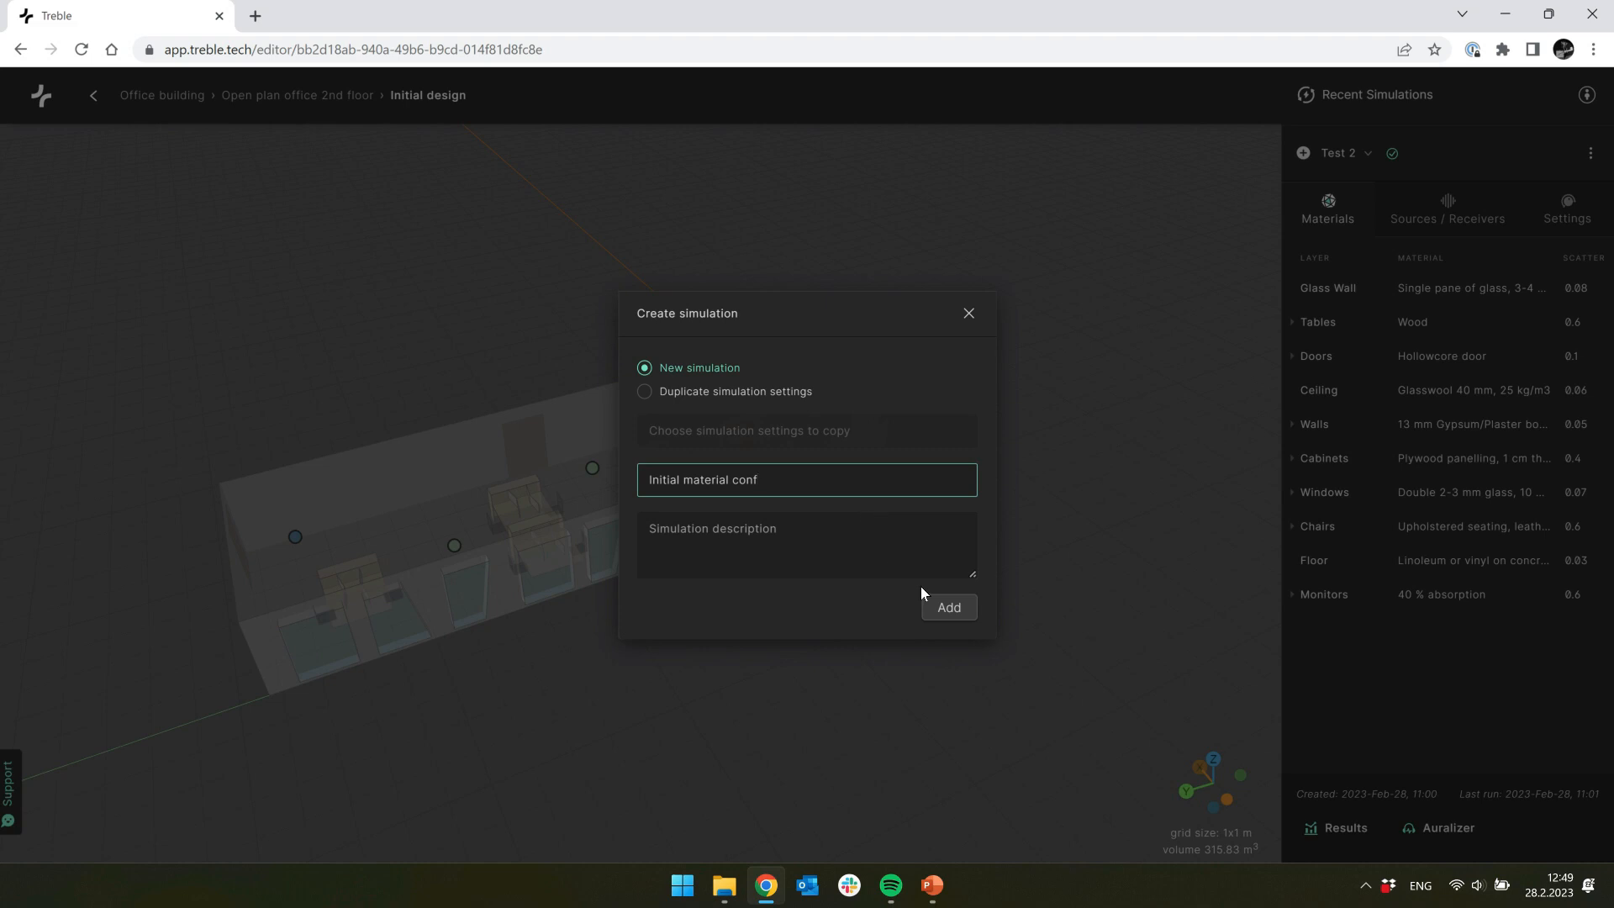
click(944, 608)
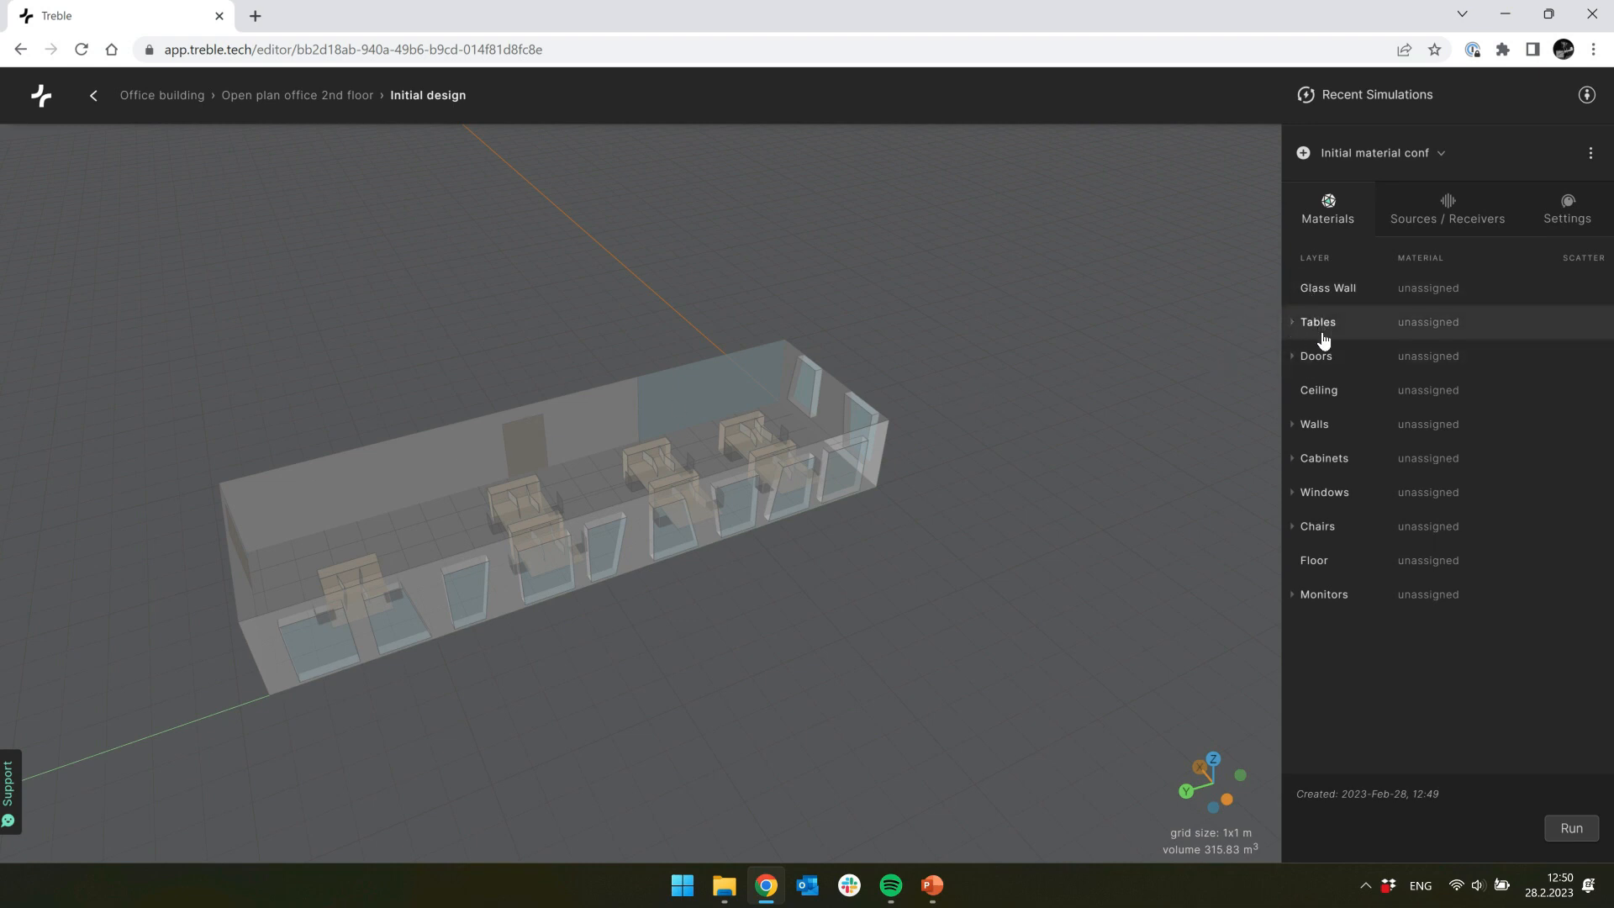
Step: Highlight the Tables layer and its first three individual surfaces in the model to inspect how the layer is grouped
click(1319, 334)
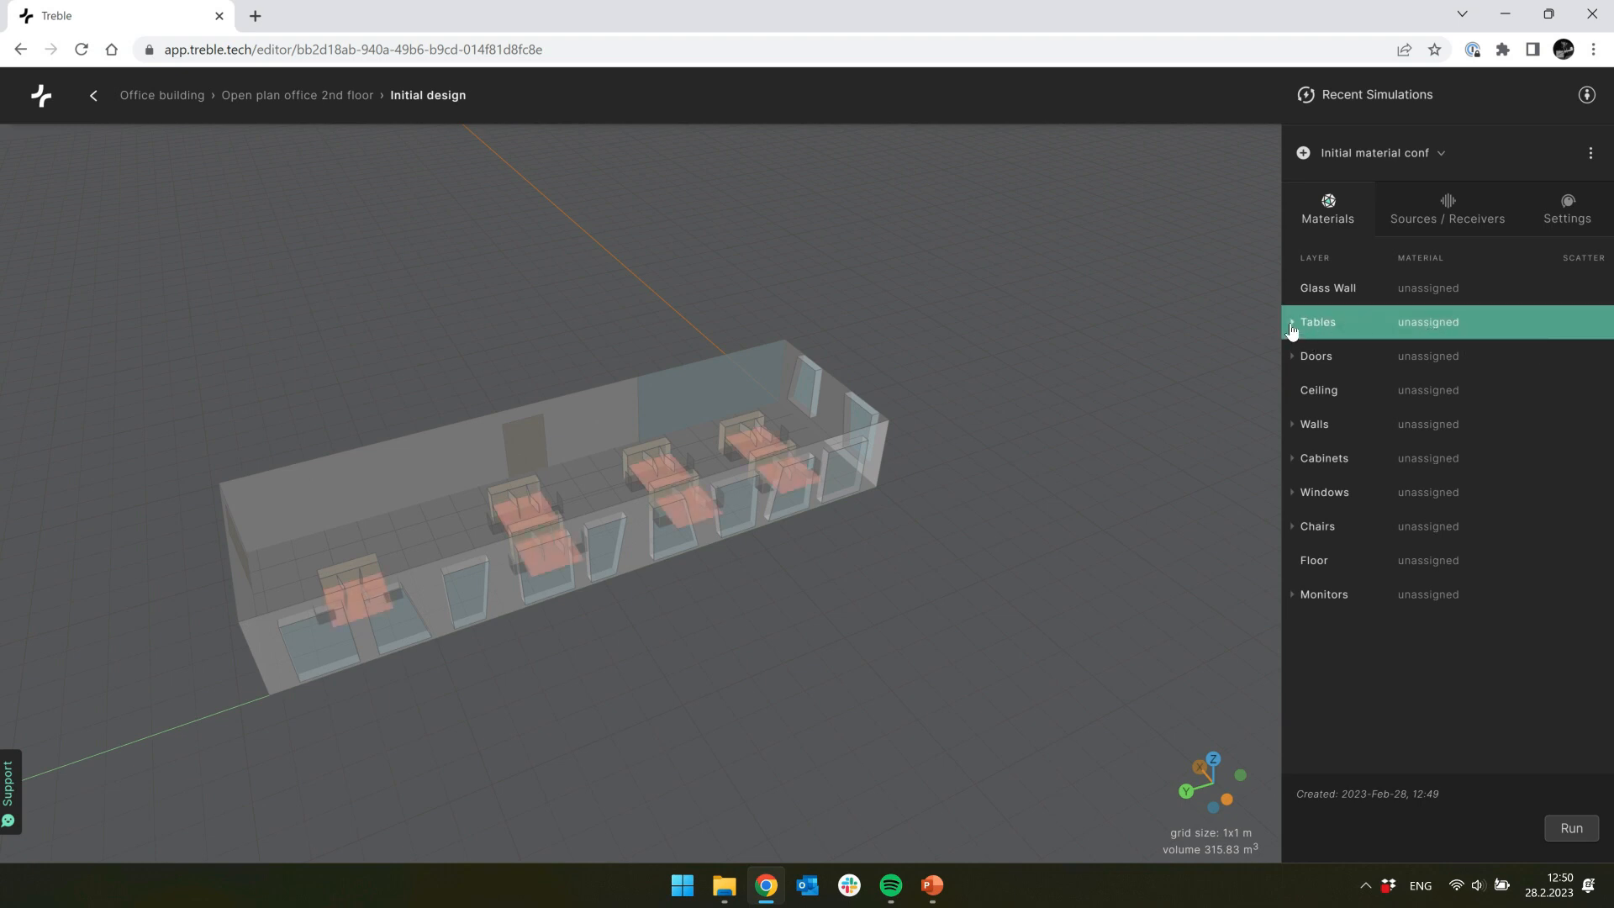
click(1292, 326)
click(1335, 363)
click(1347, 393)
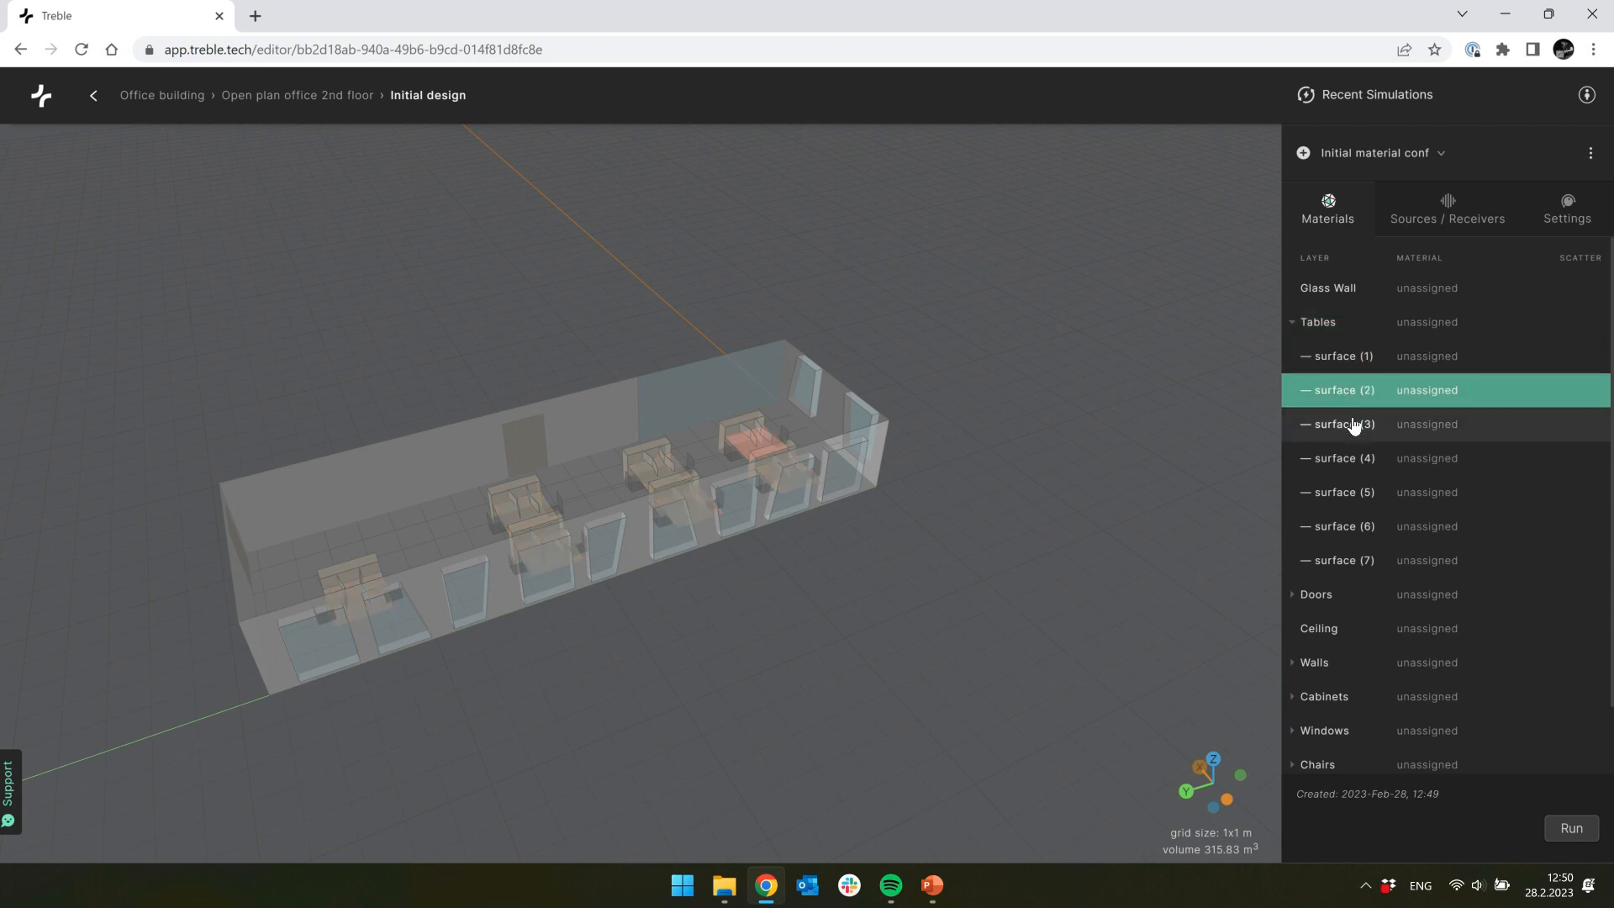
click(1353, 425)
click(1293, 326)
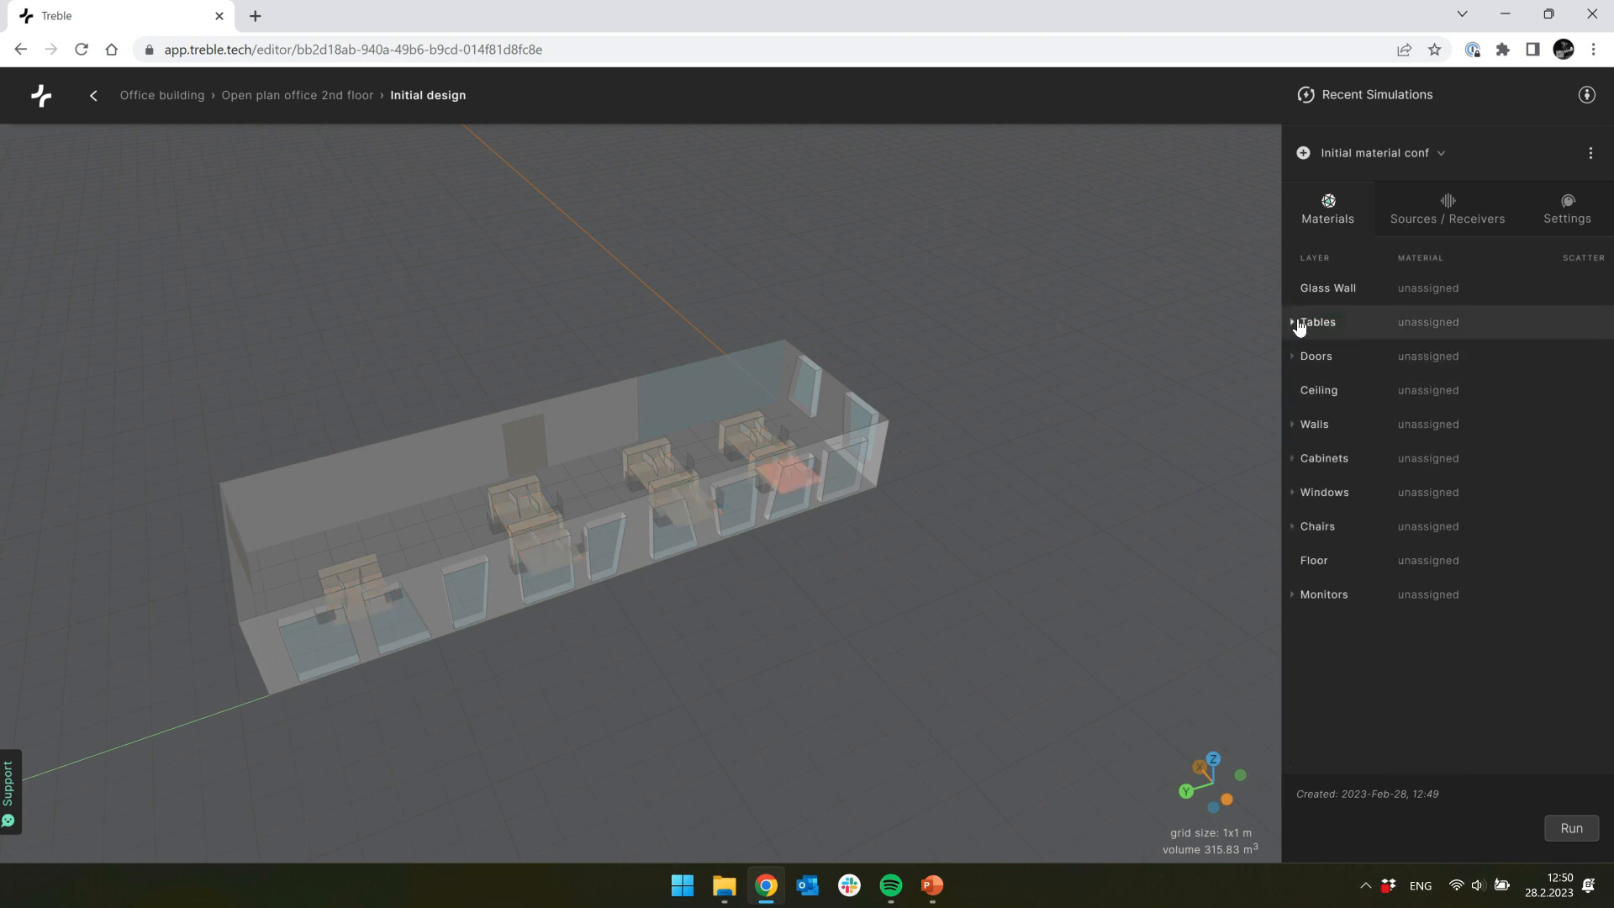
Step: Open the material library for the Glass Wall layer and browse the available material categories
click(1433, 292)
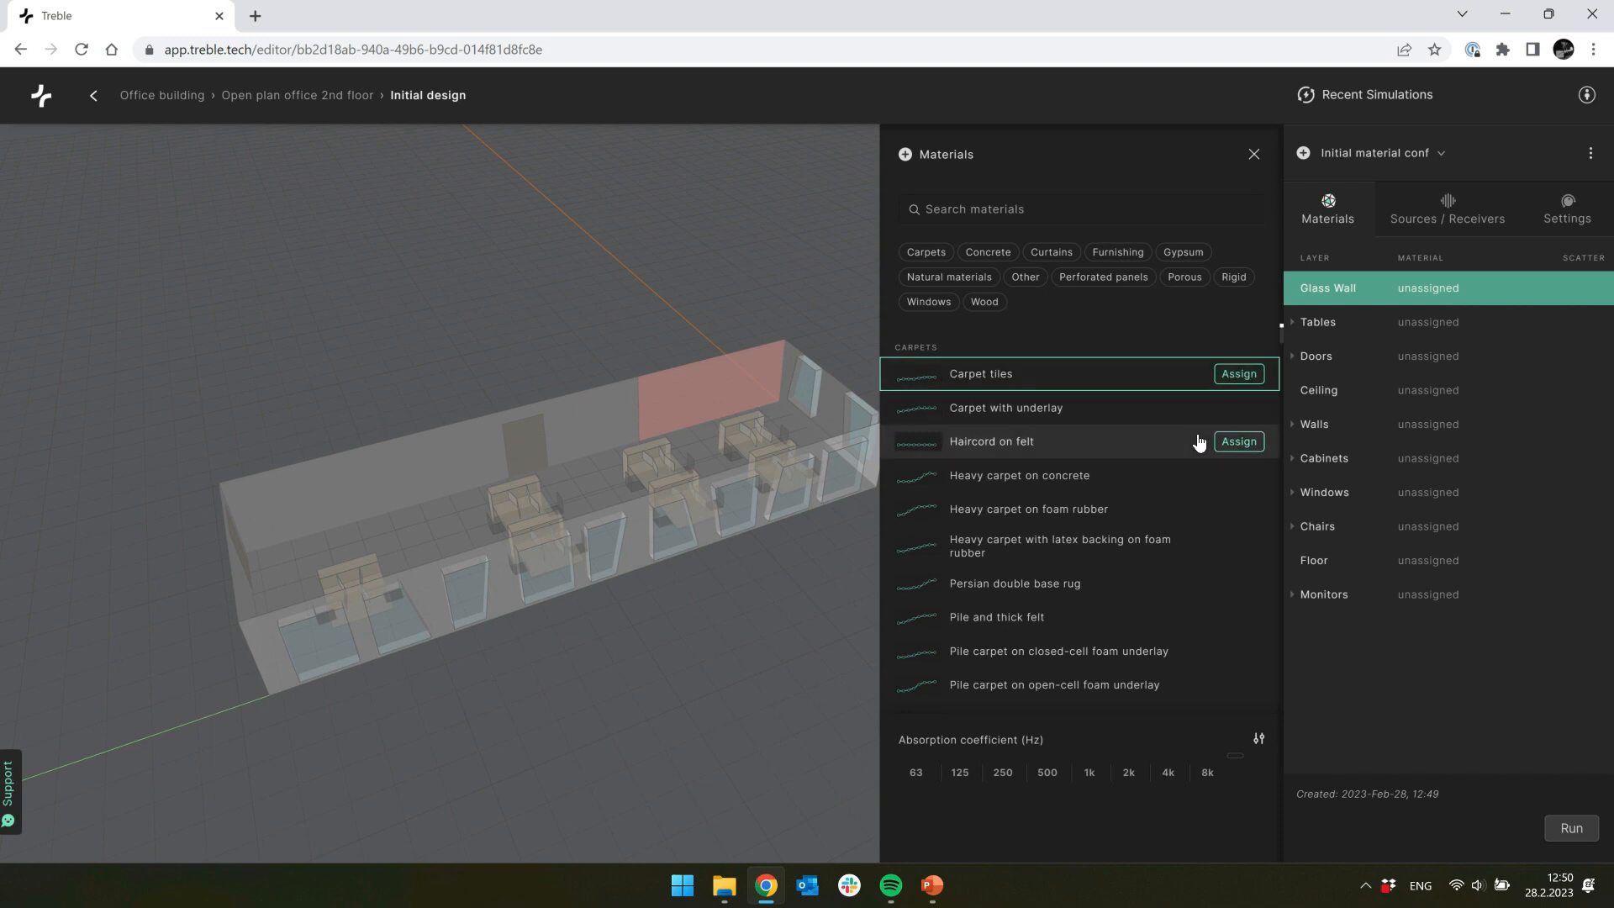
scroll(1153, 464, down, 15)
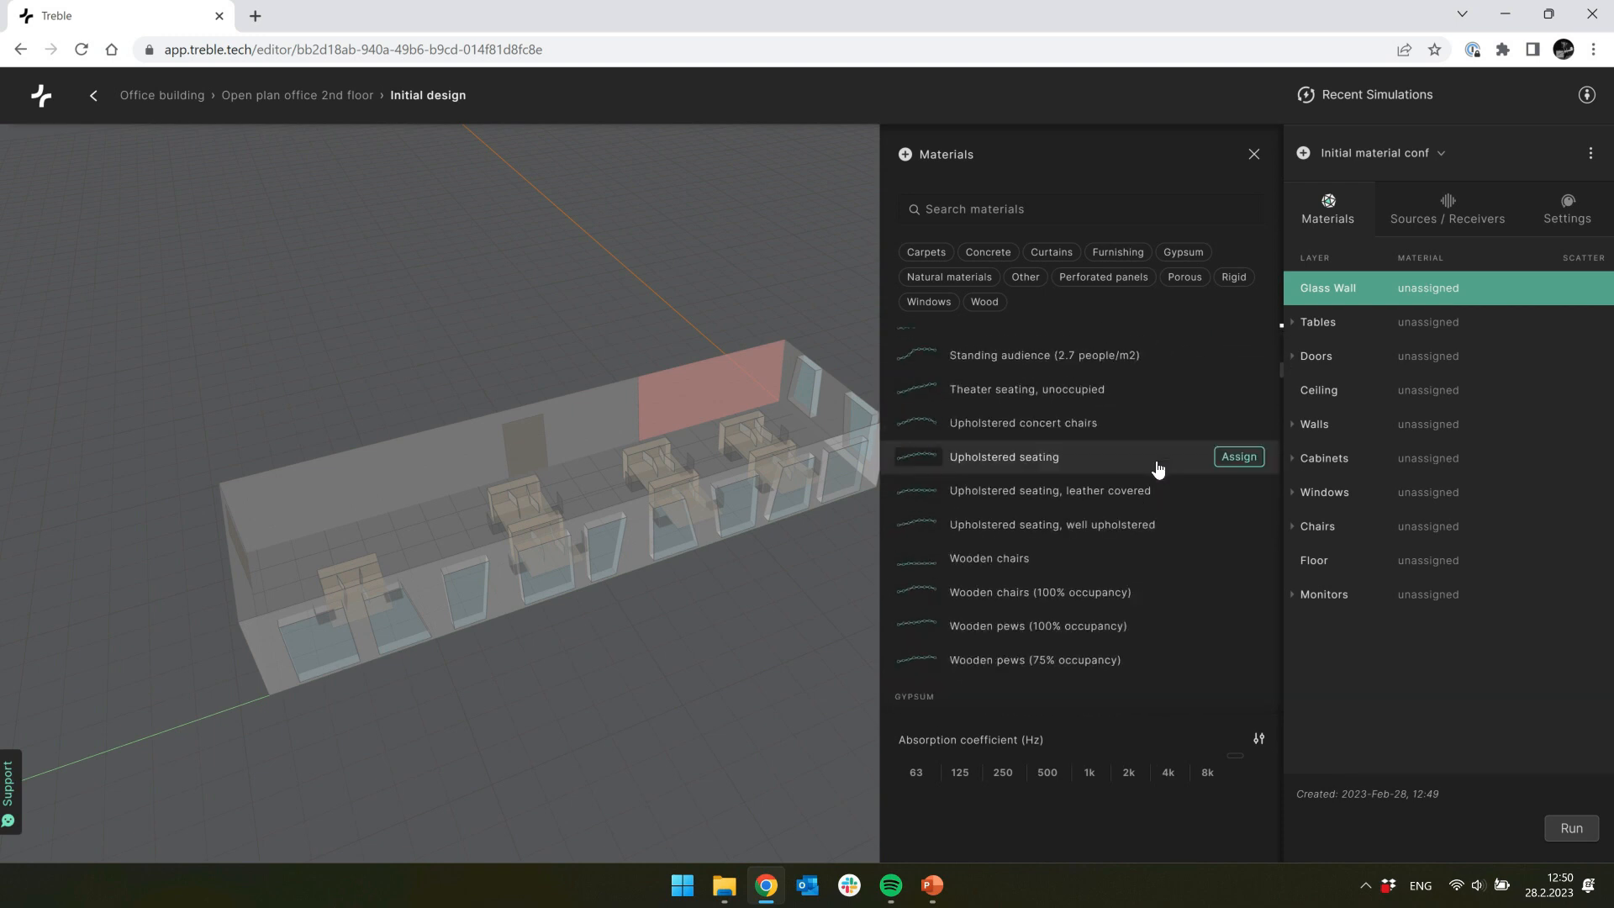
scroll(1157, 468, down, 15)
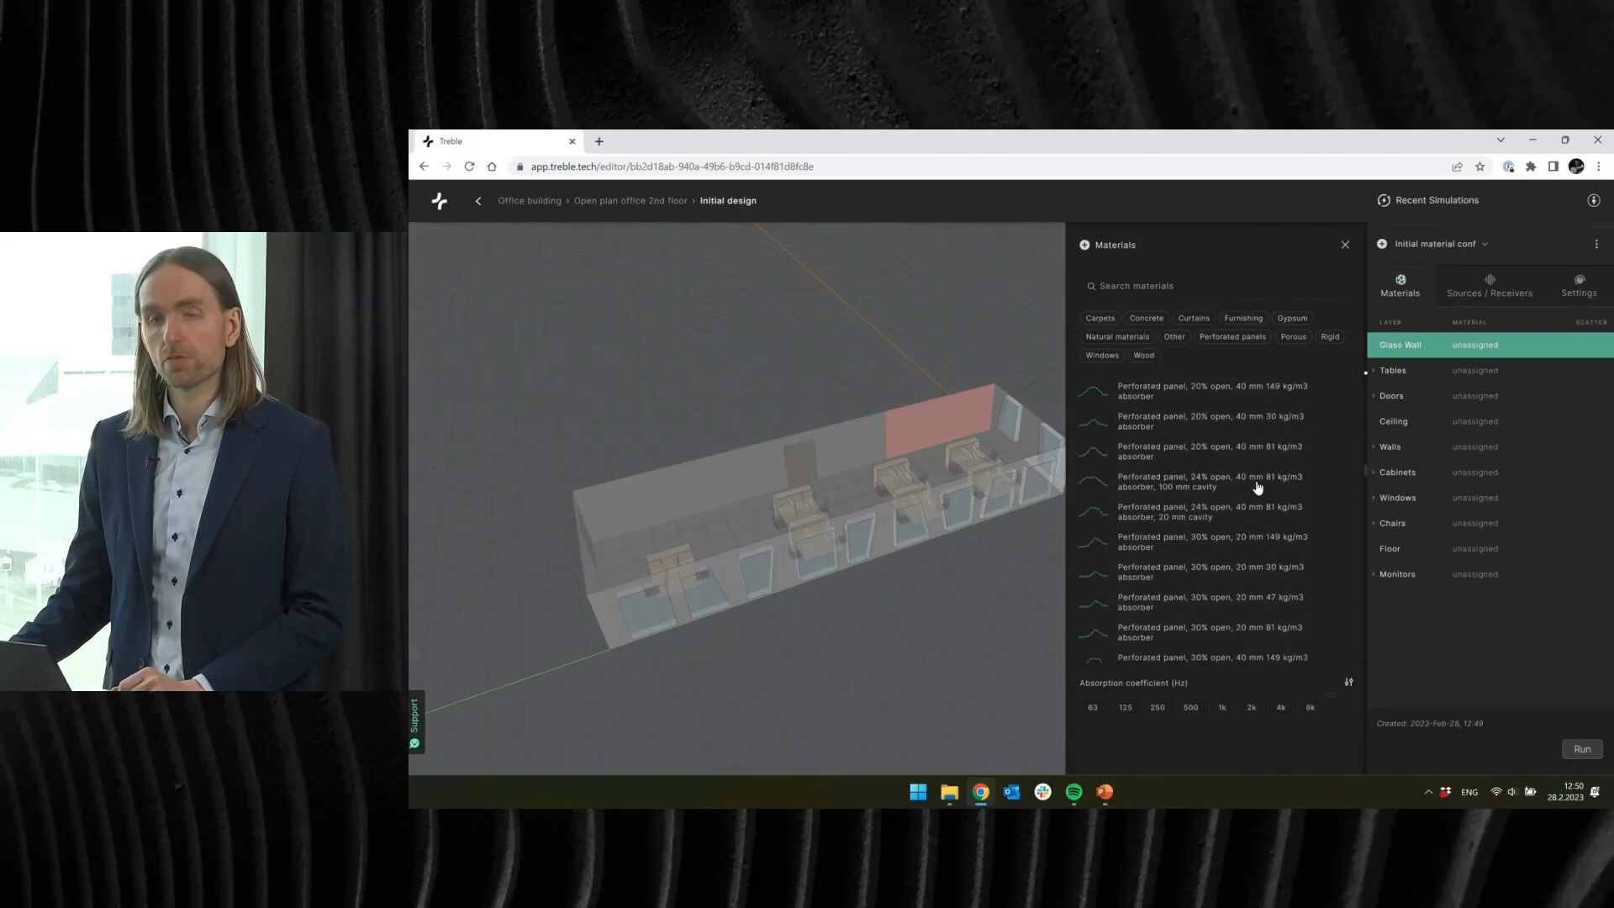
scroll(1259, 483, down, 10)
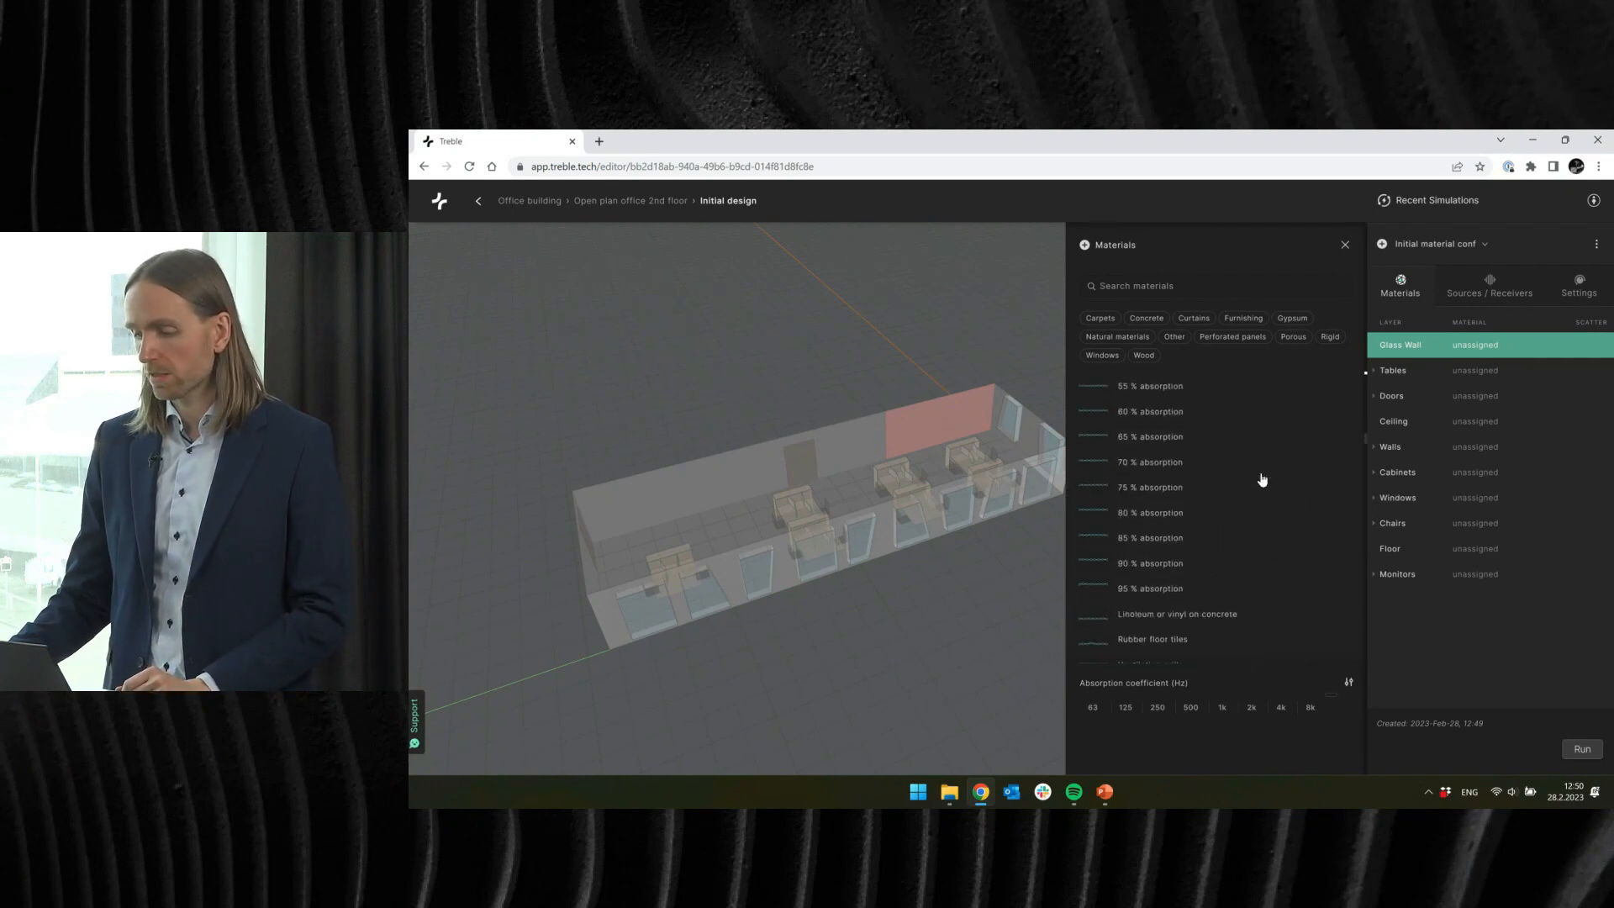
scroll(1262, 479, up, 20)
scroll(1262, 480, down, 15)
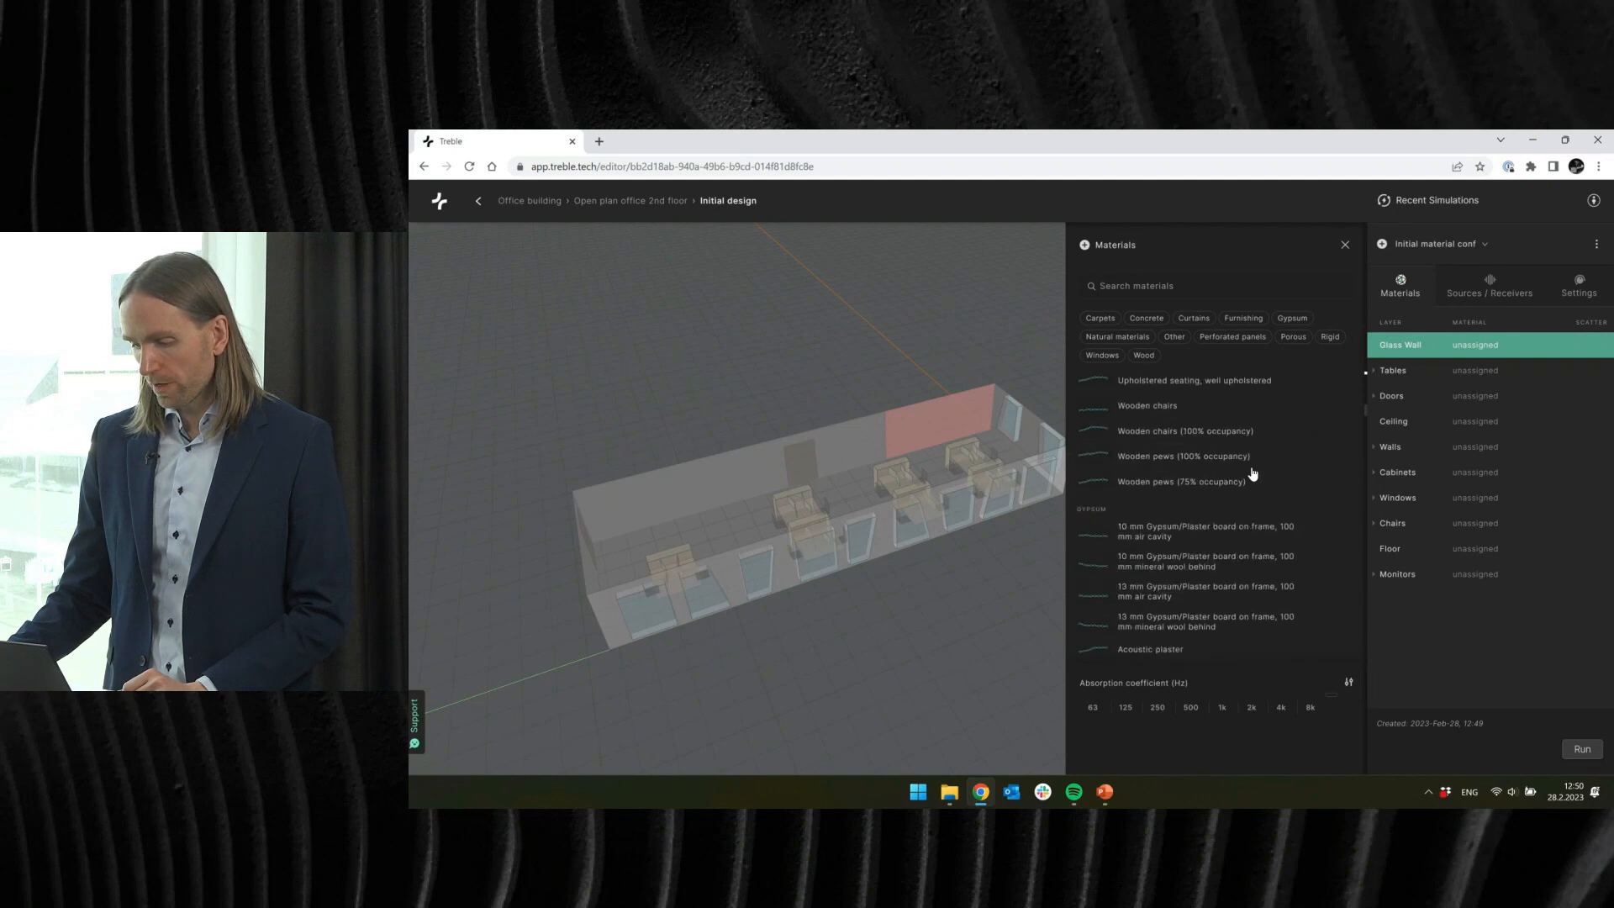
scroll(1250, 473, down, 8)
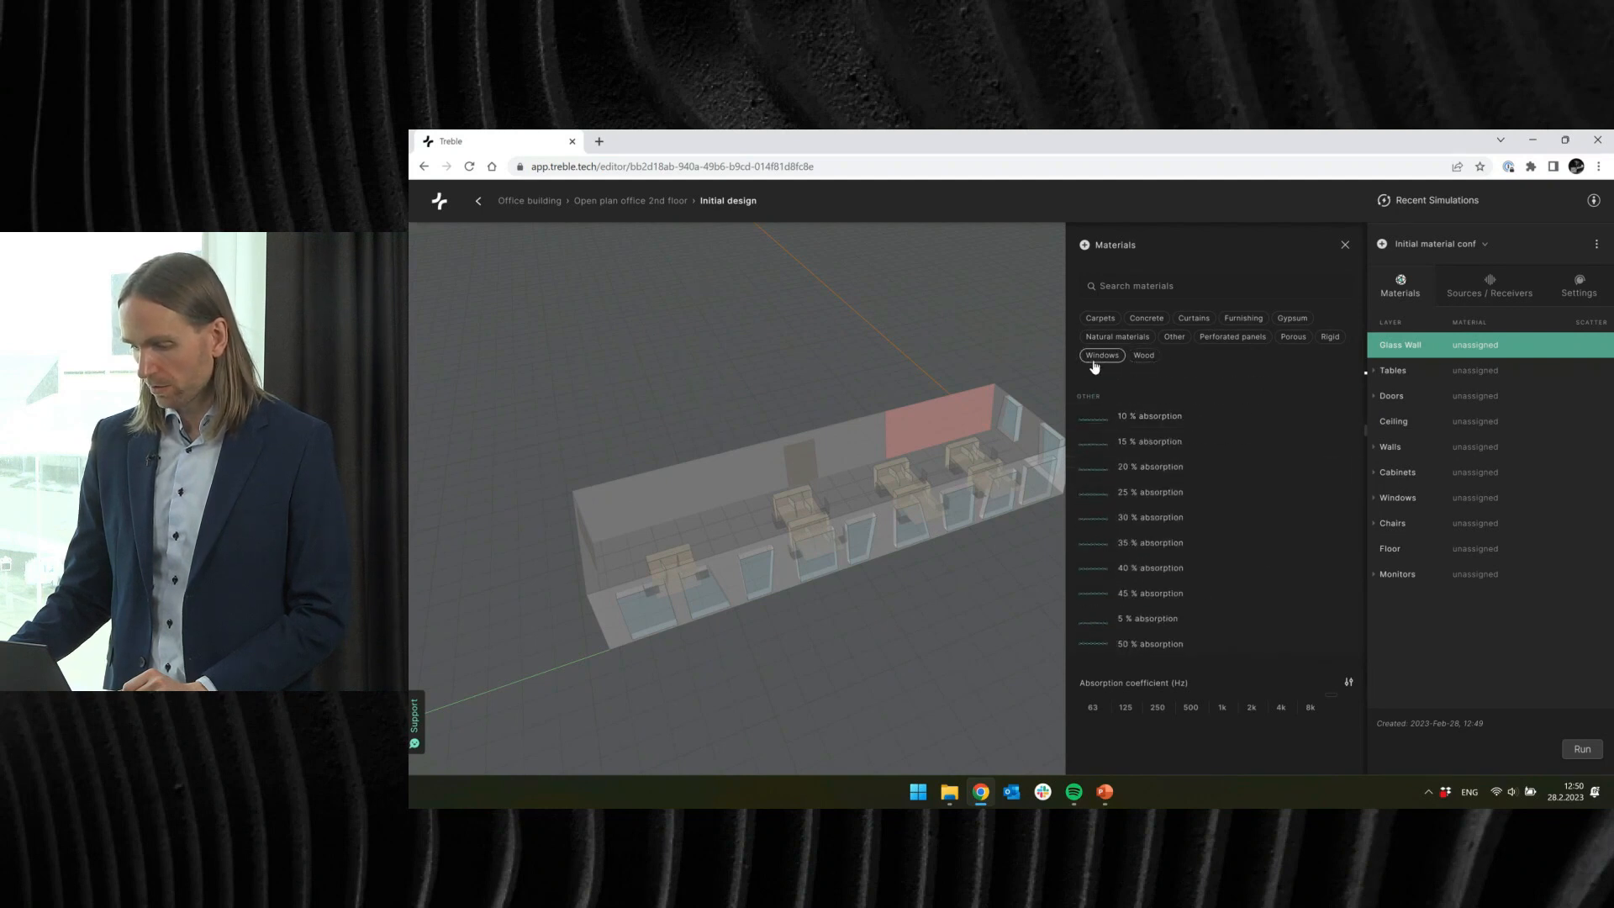
Step: Filter the library to Porous materials and examine the details of Rockwool 75 mm, 79 kg/m3, glass fiber surface
click(1293, 336)
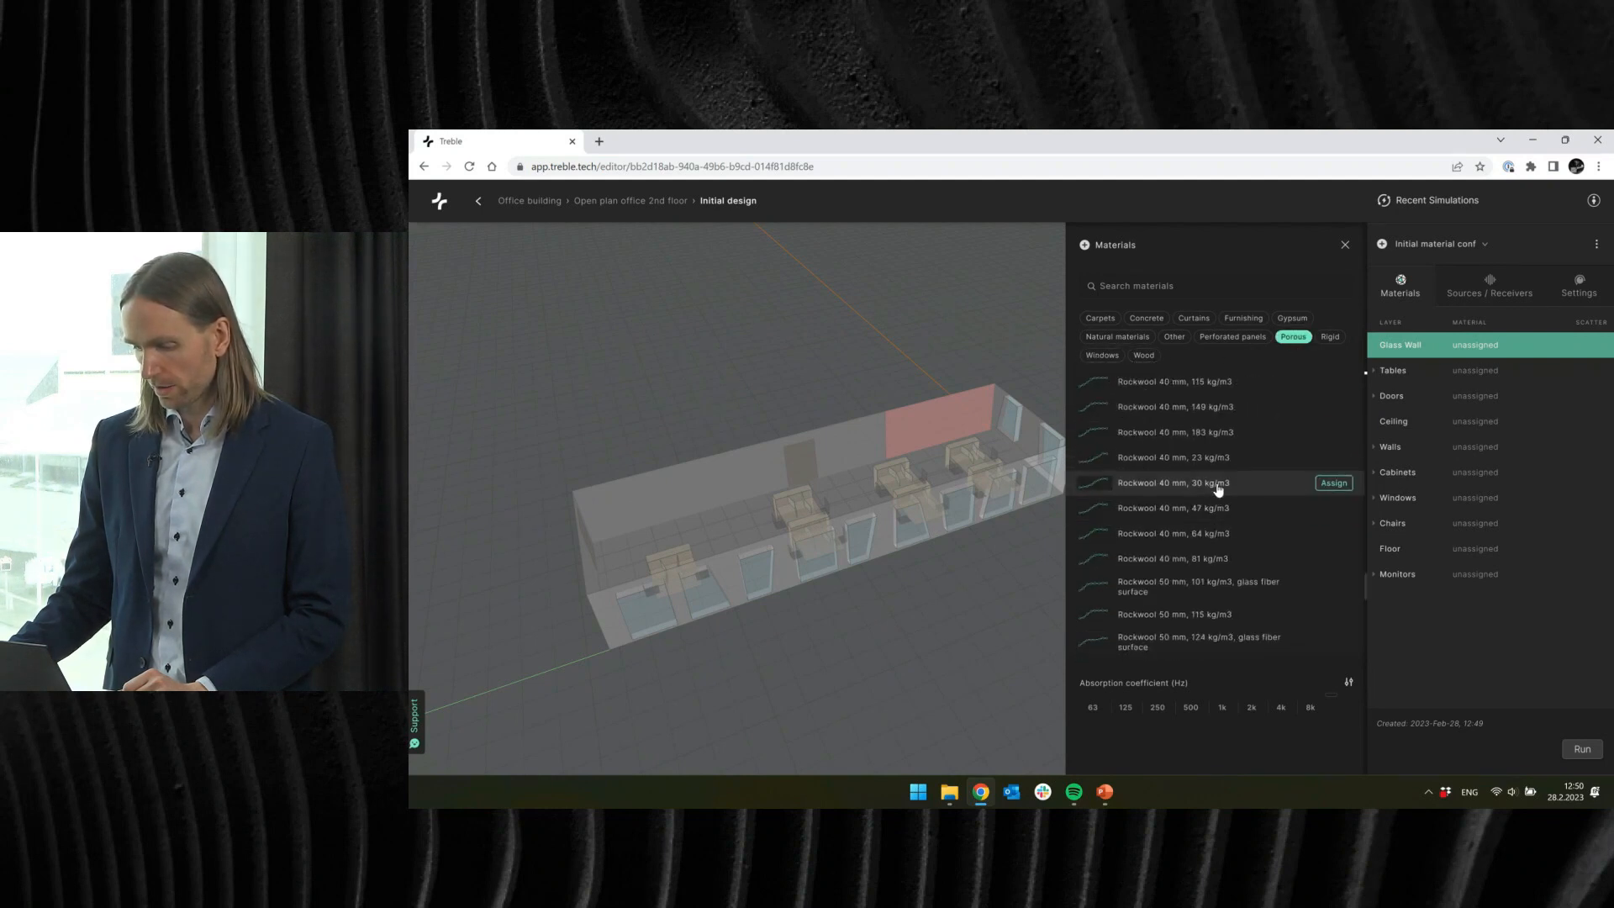
scroll(1218, 490, down, 3)
scroll(1235, 552, down, 5)
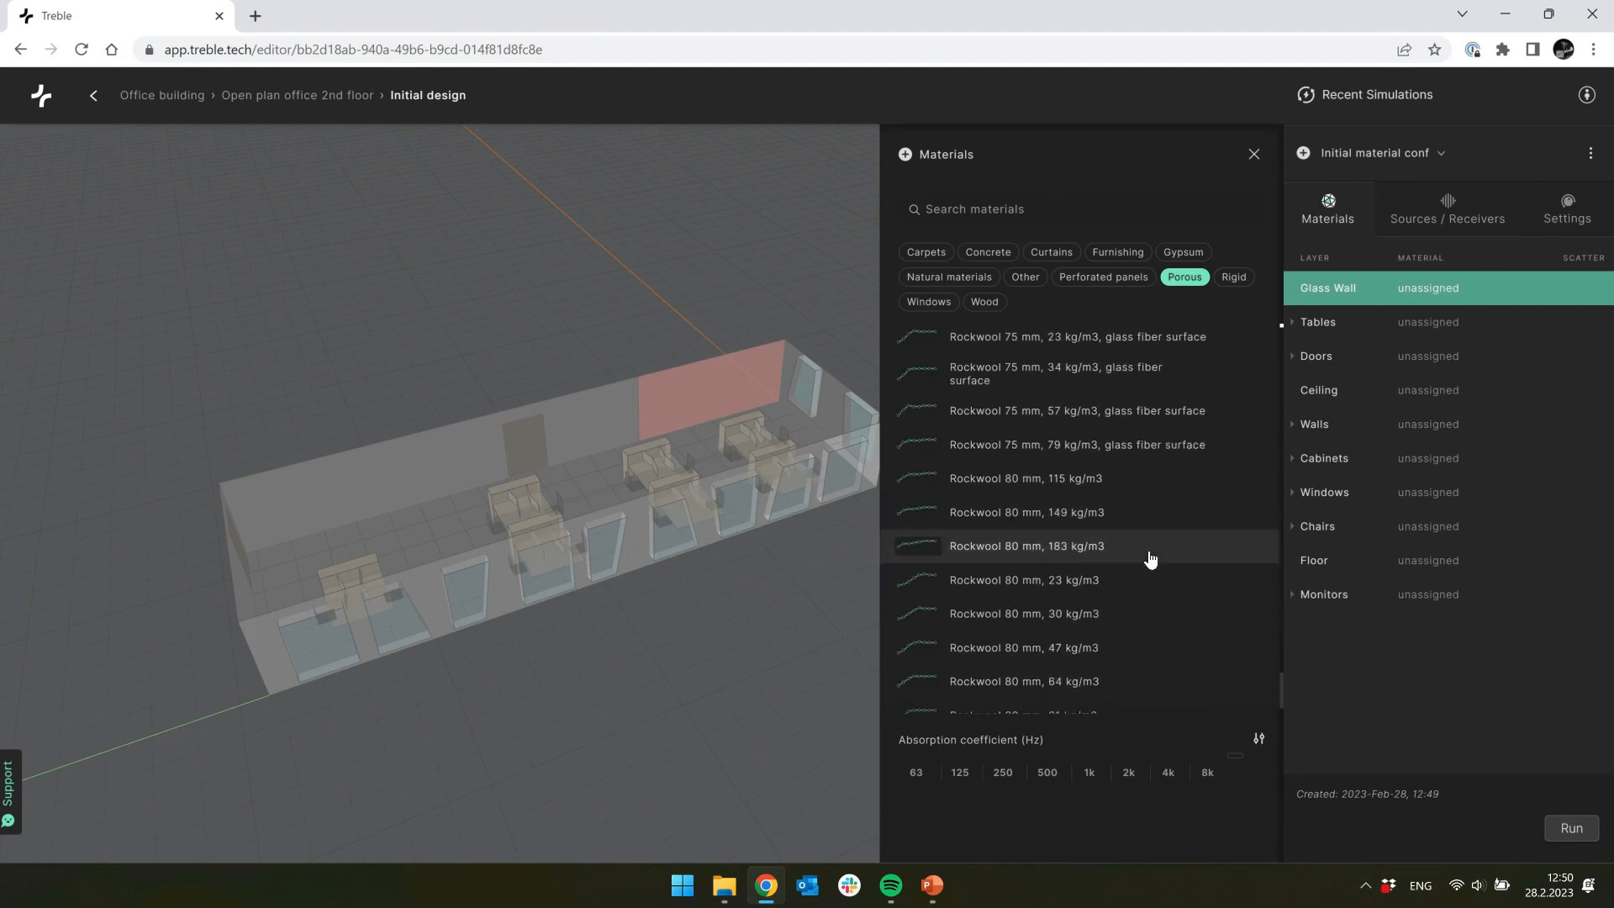
click(1125, 450)
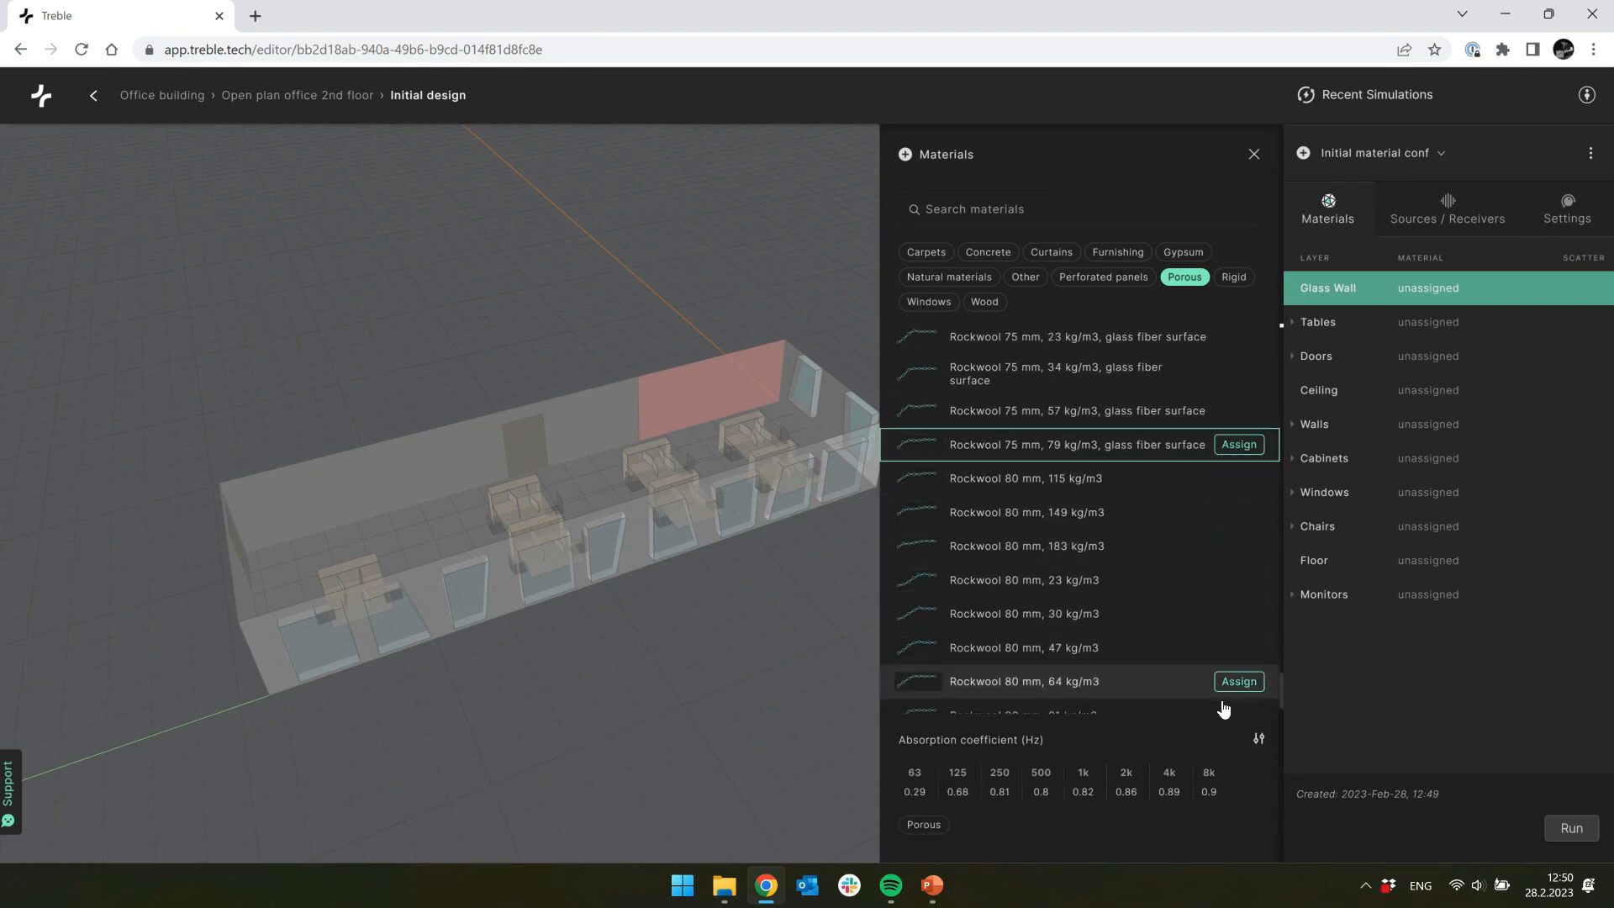
click(1258, 738)
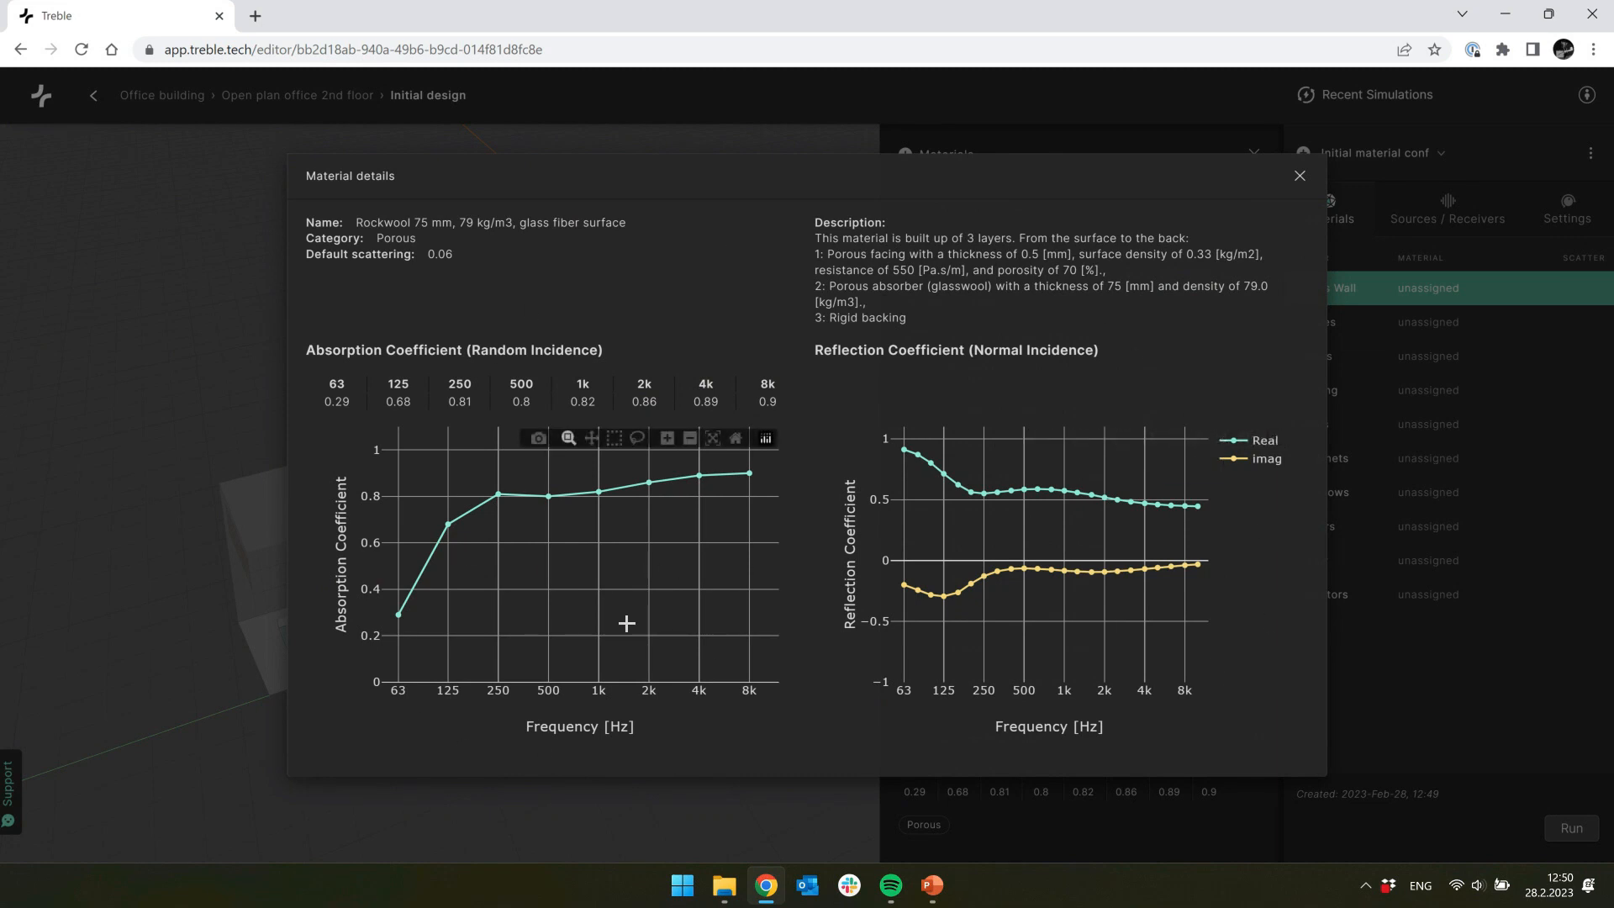
mouse_move(746, 471)
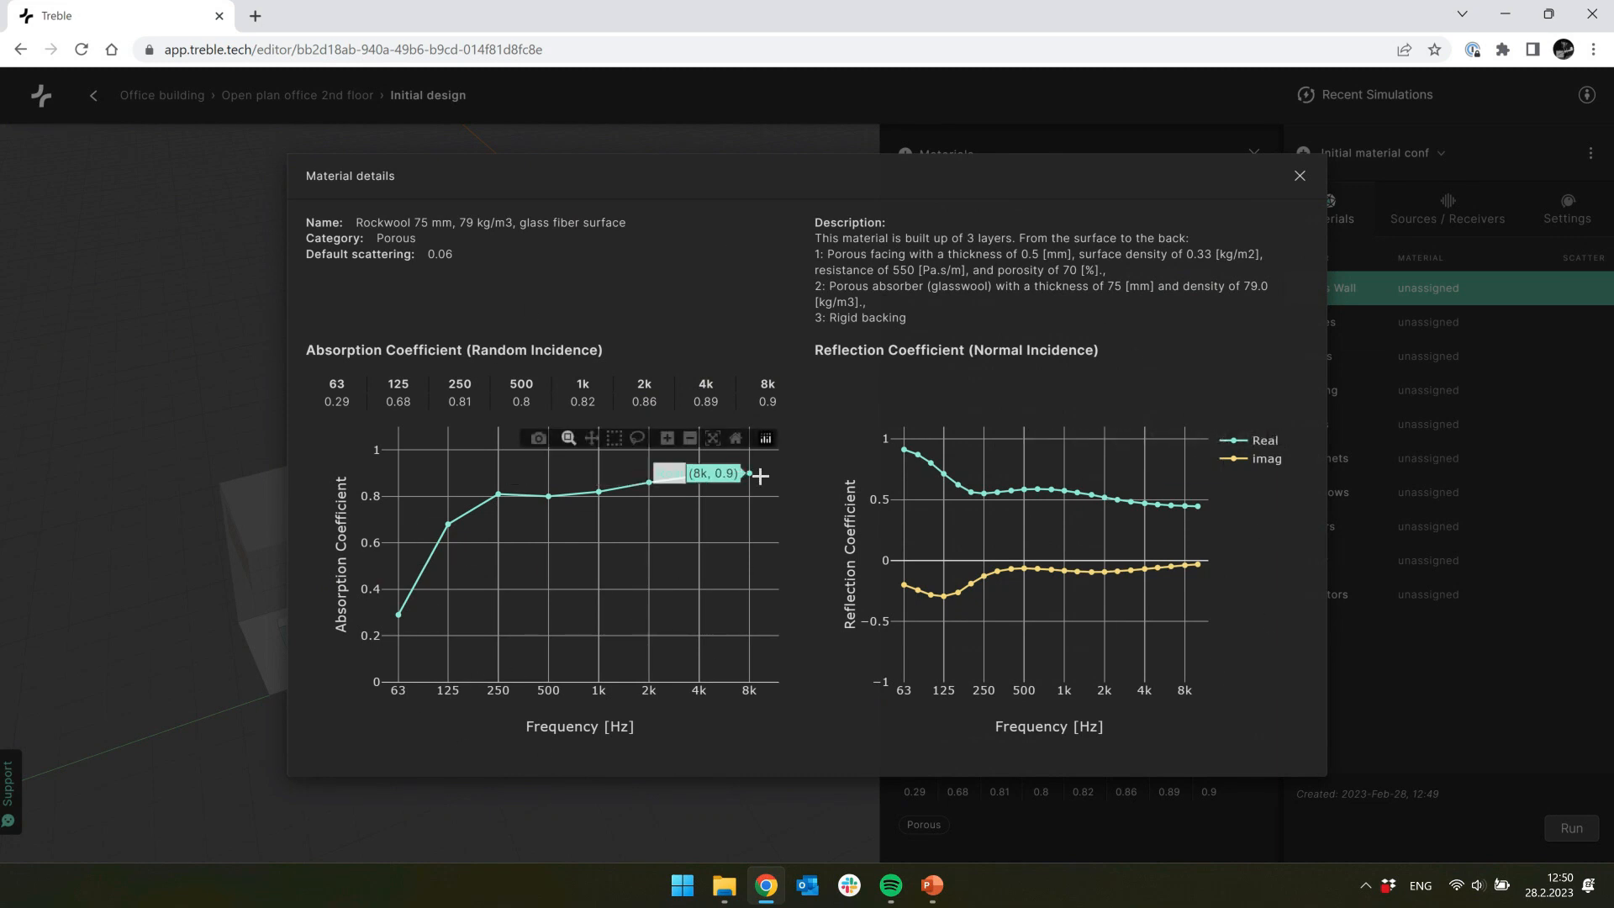
mouse_move(974, 588)
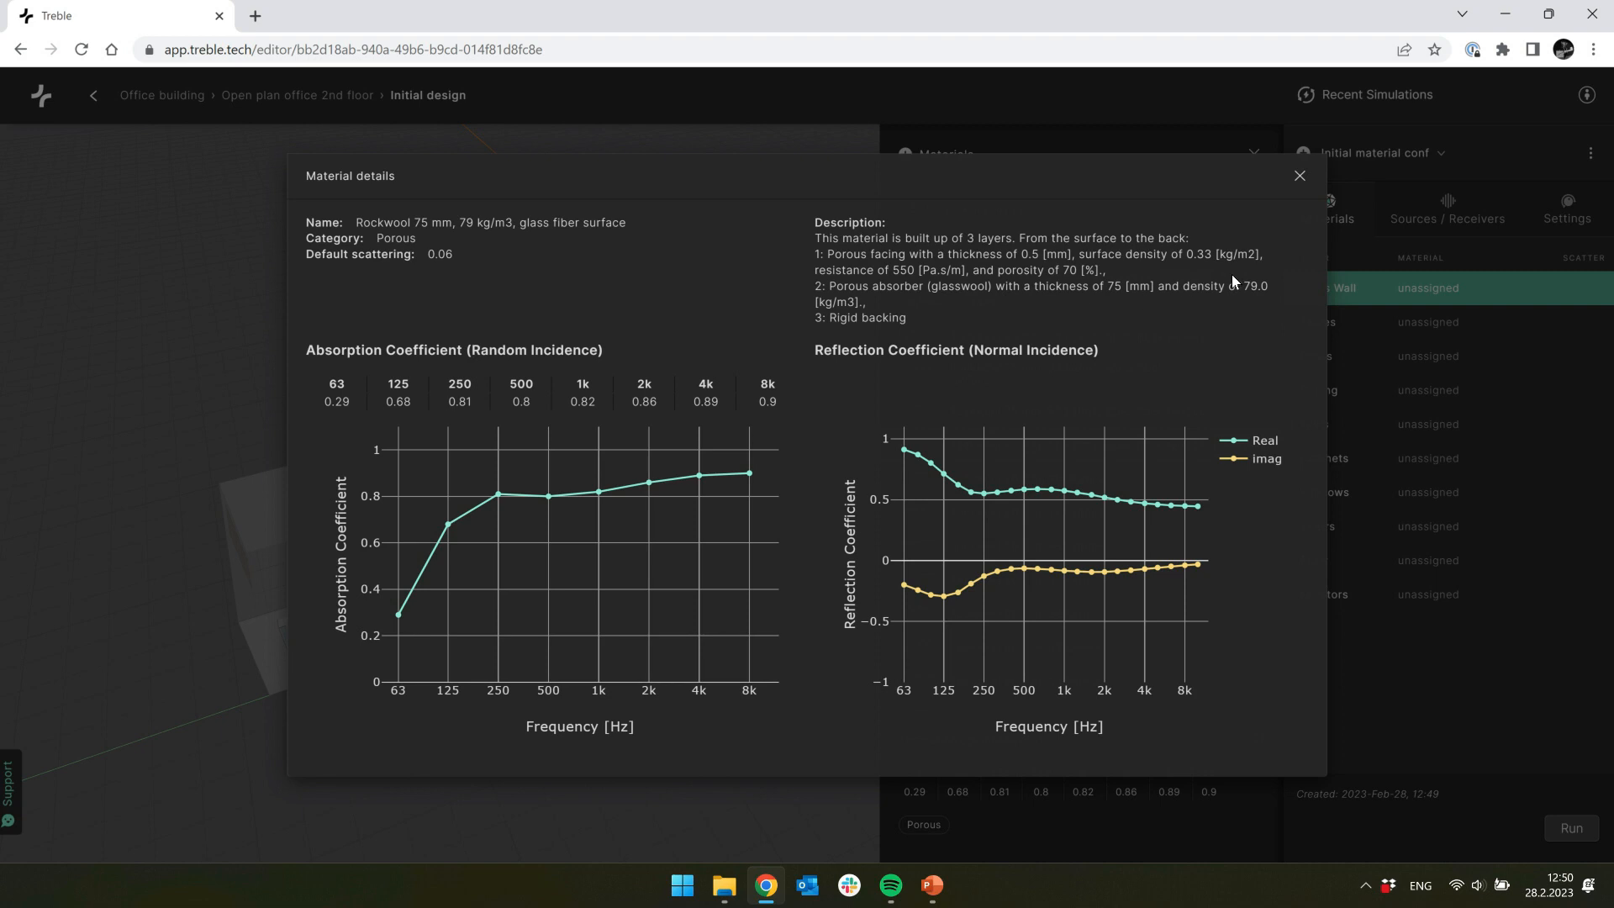
click(1298, 177)
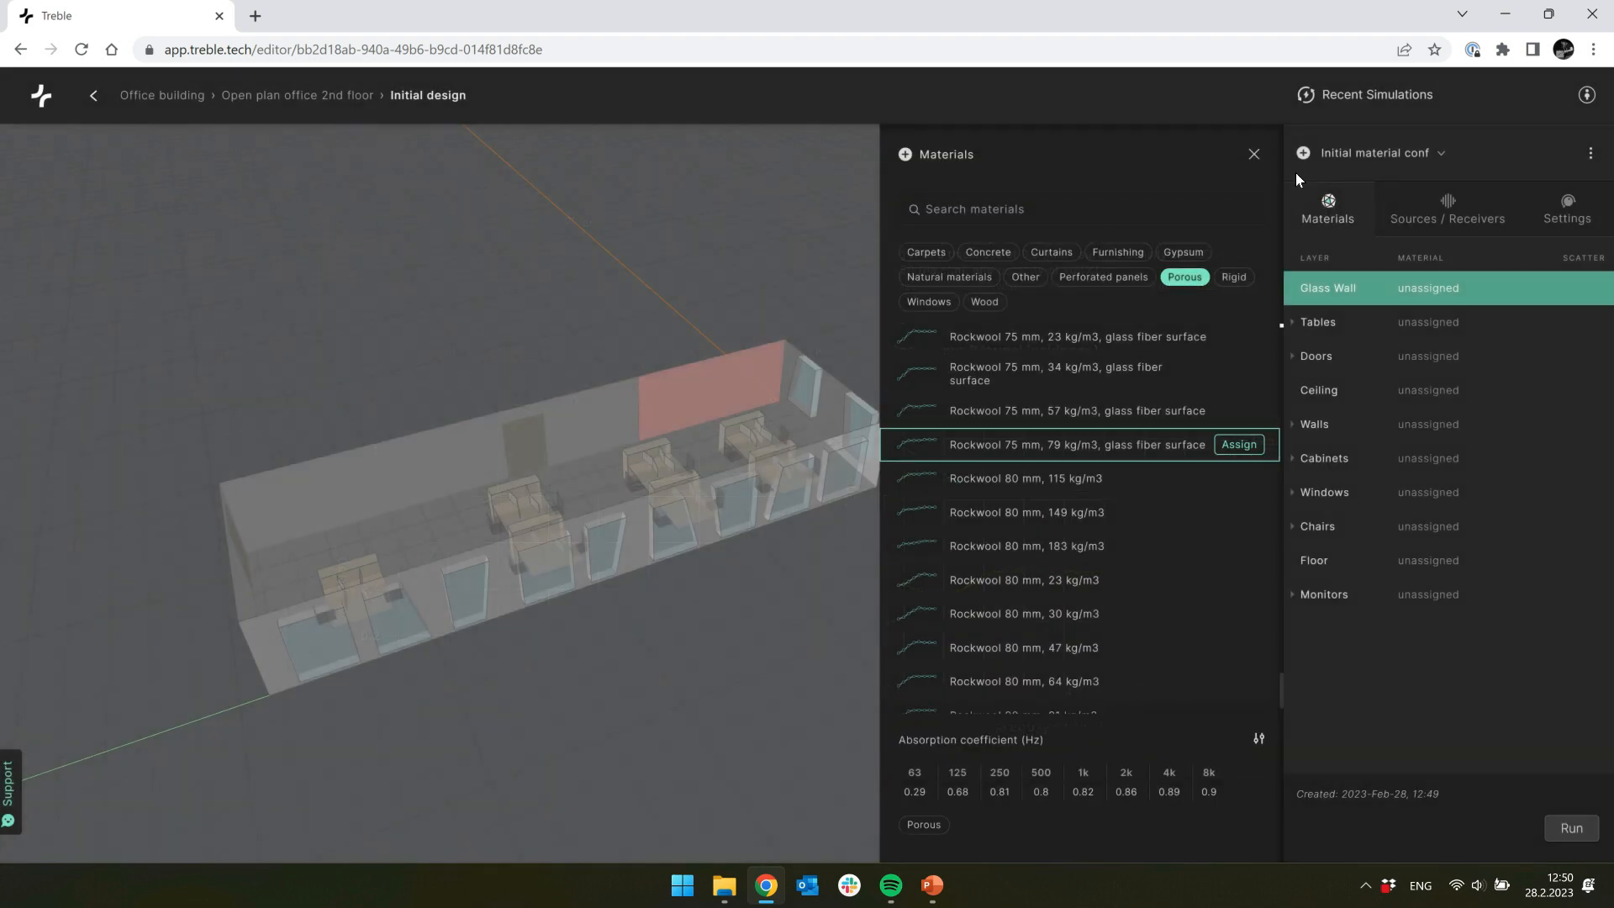
Step: Examine the form for creating a custom material, including its absorption coefficient targets and category options
click(907, 155)
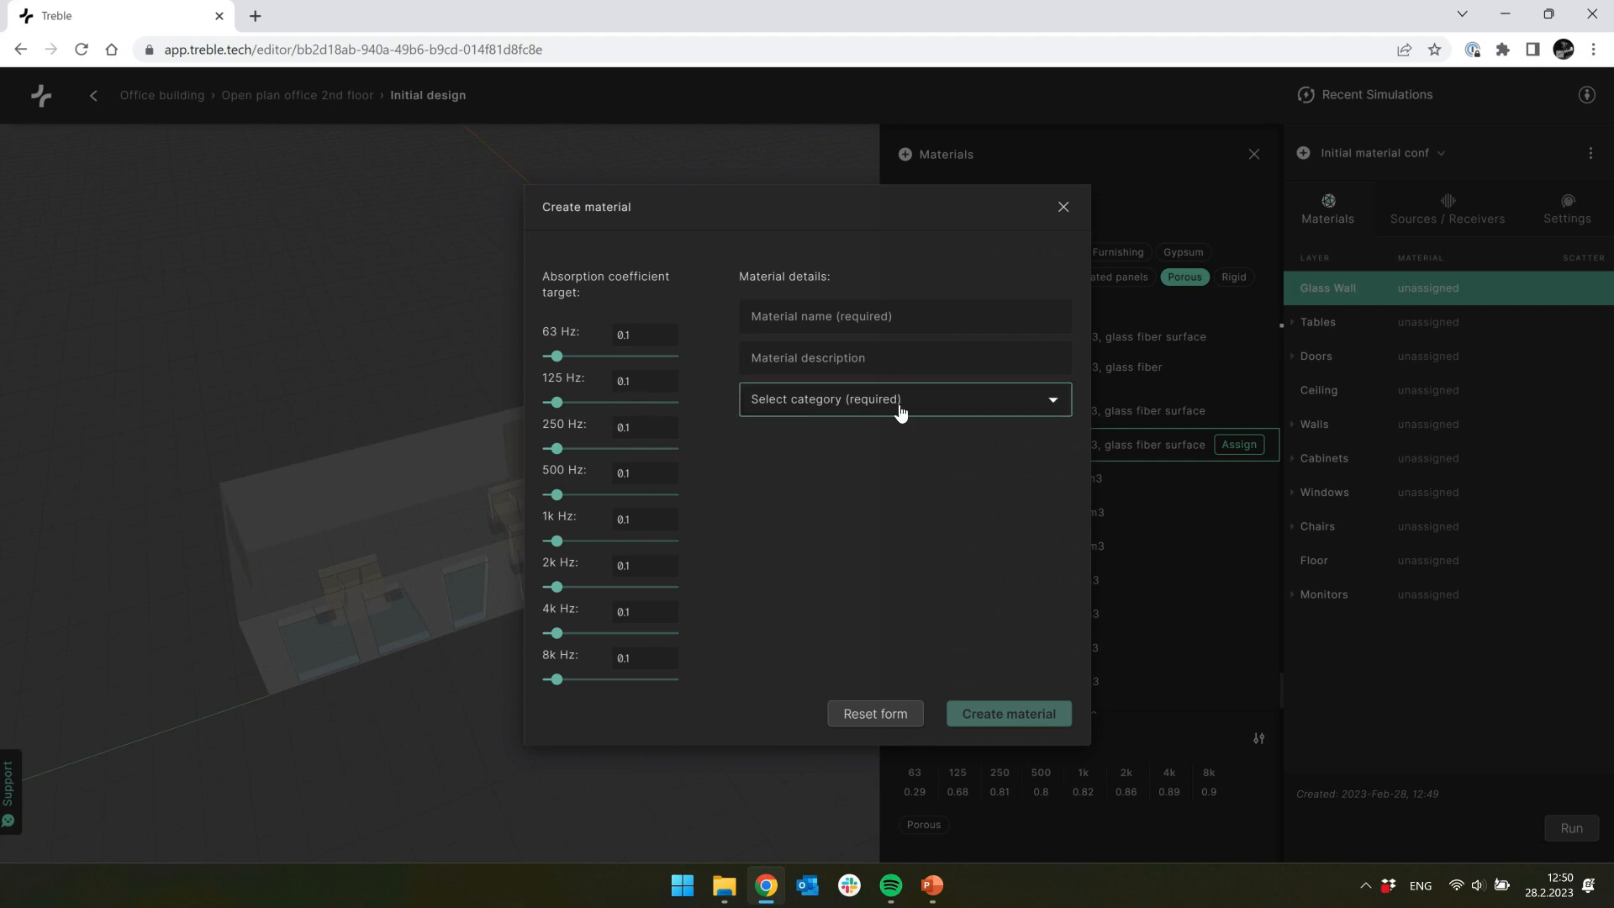
click(965, 405)
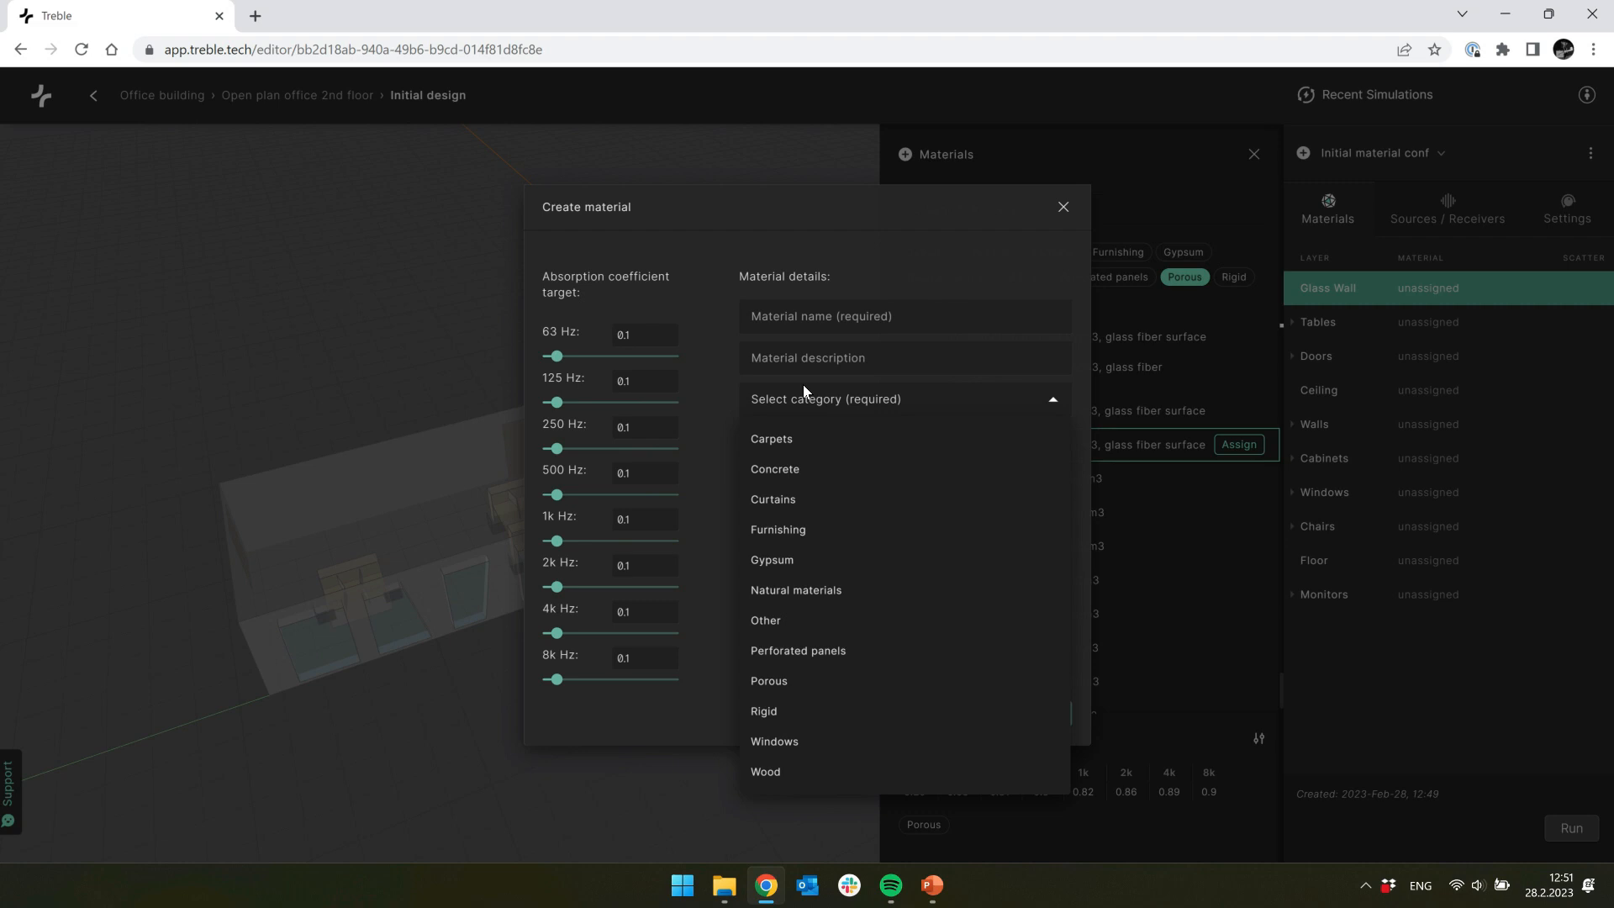
click(912, 248)
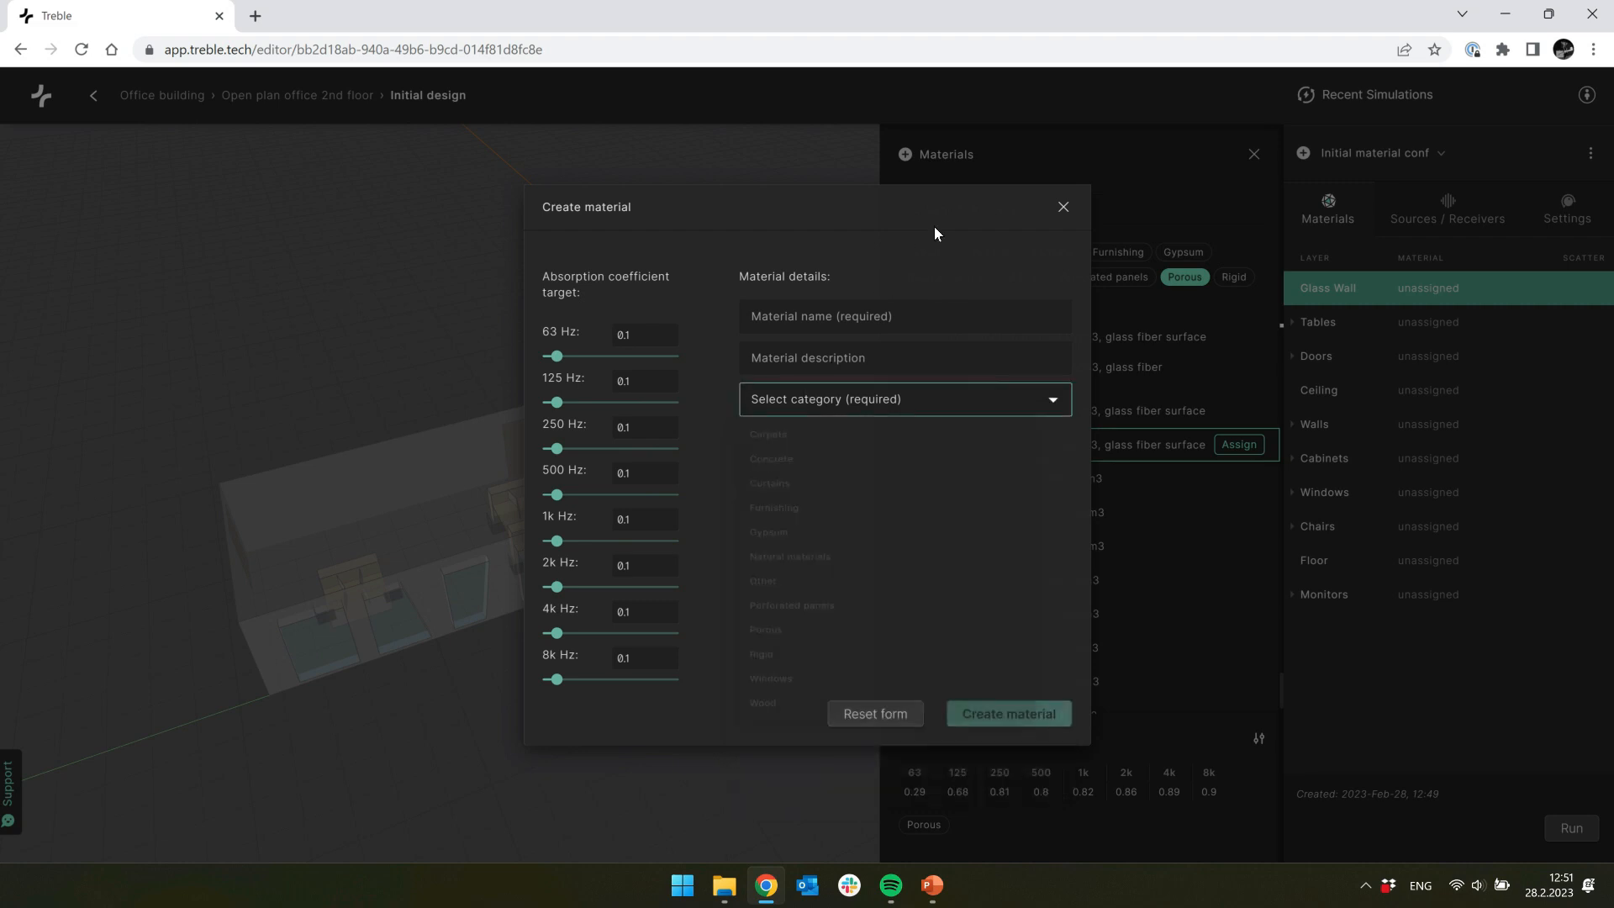
click(1060, 209)
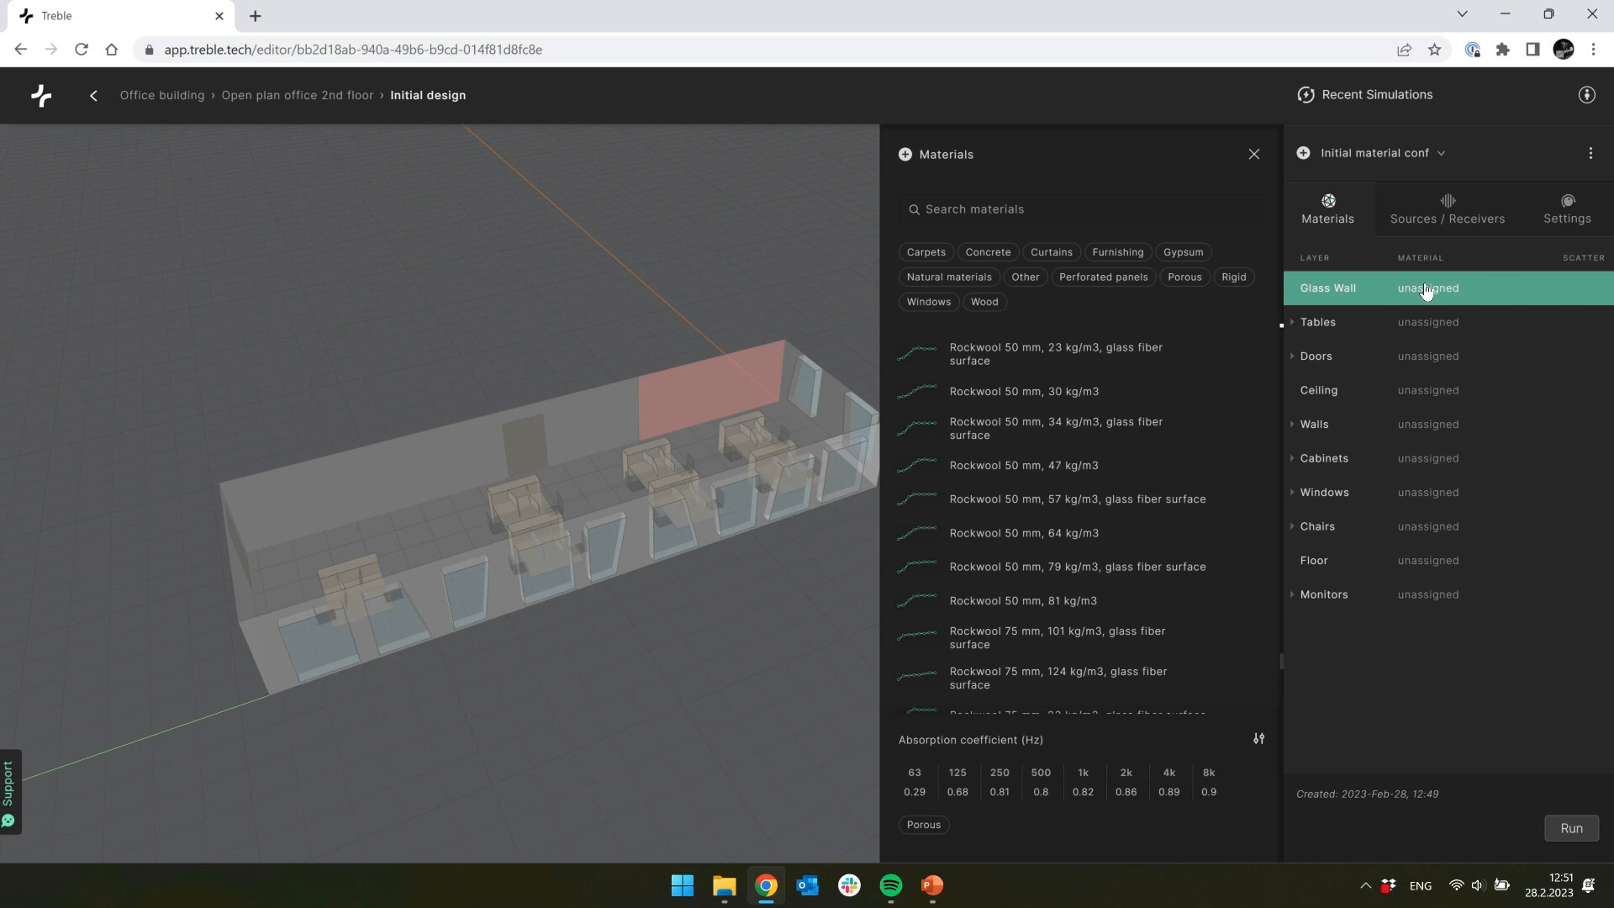
Step: Assign Single pane of glass, 3-4 mm to the Glass Wall layer and Double 2-3 mm glass, 10 mm air gap to the Windows layer
click(929, 301)
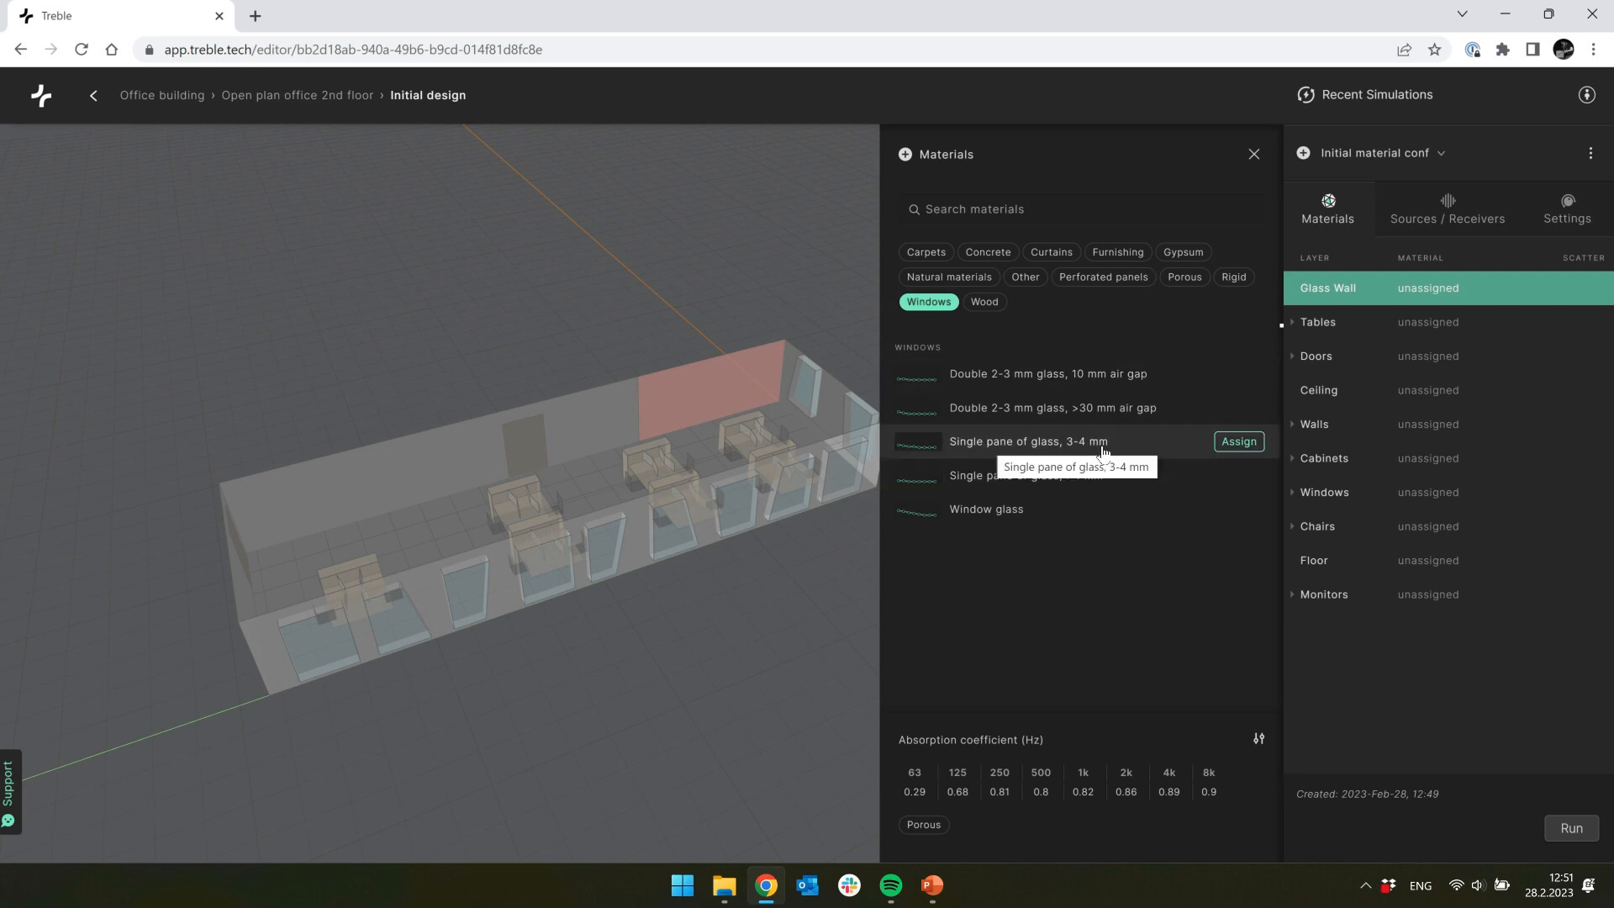
click(1238, 442)
click(1345, 496)
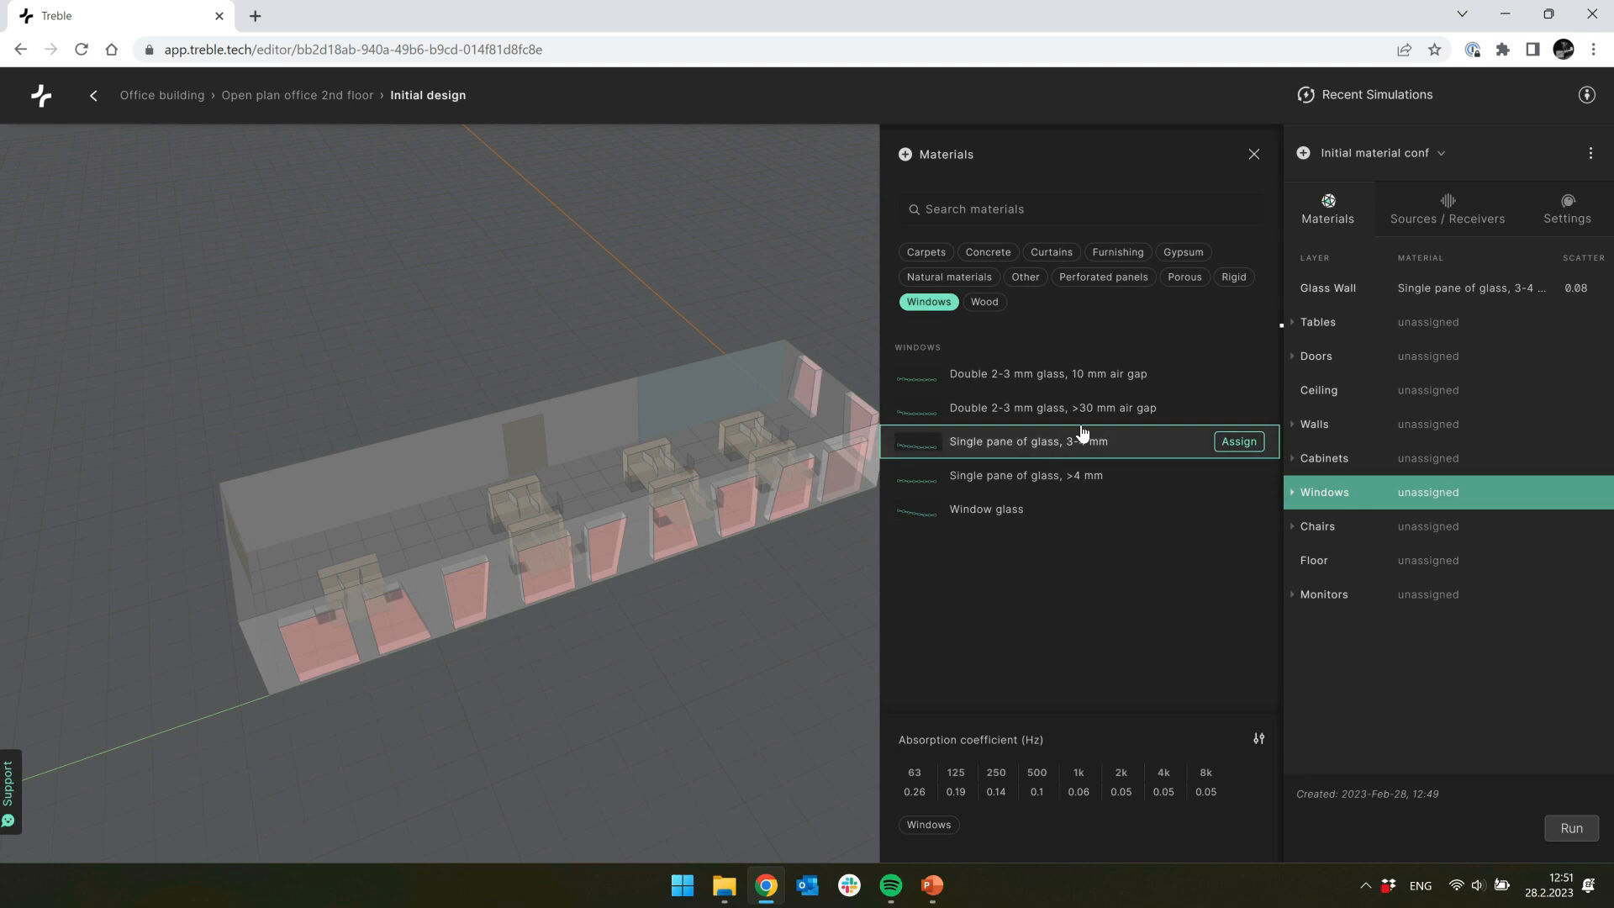
click(1247, 380)
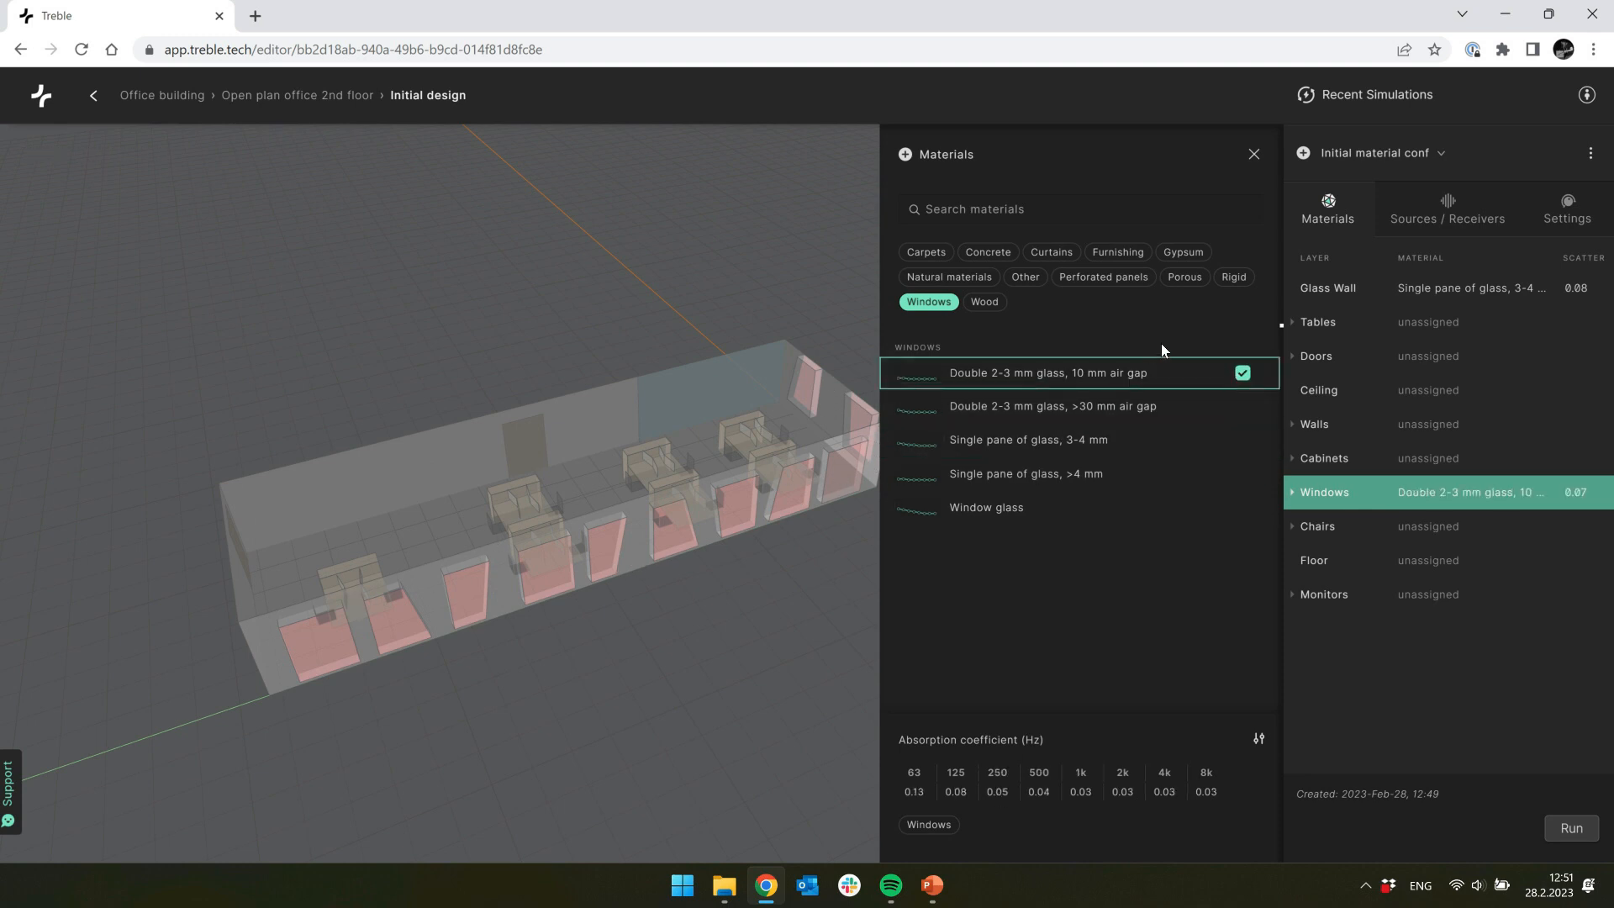
Step: Assign the Wood material to the Tables layer, with the library filtered to Furnishing and Wood
click(946, 302)
click(1488, 326)
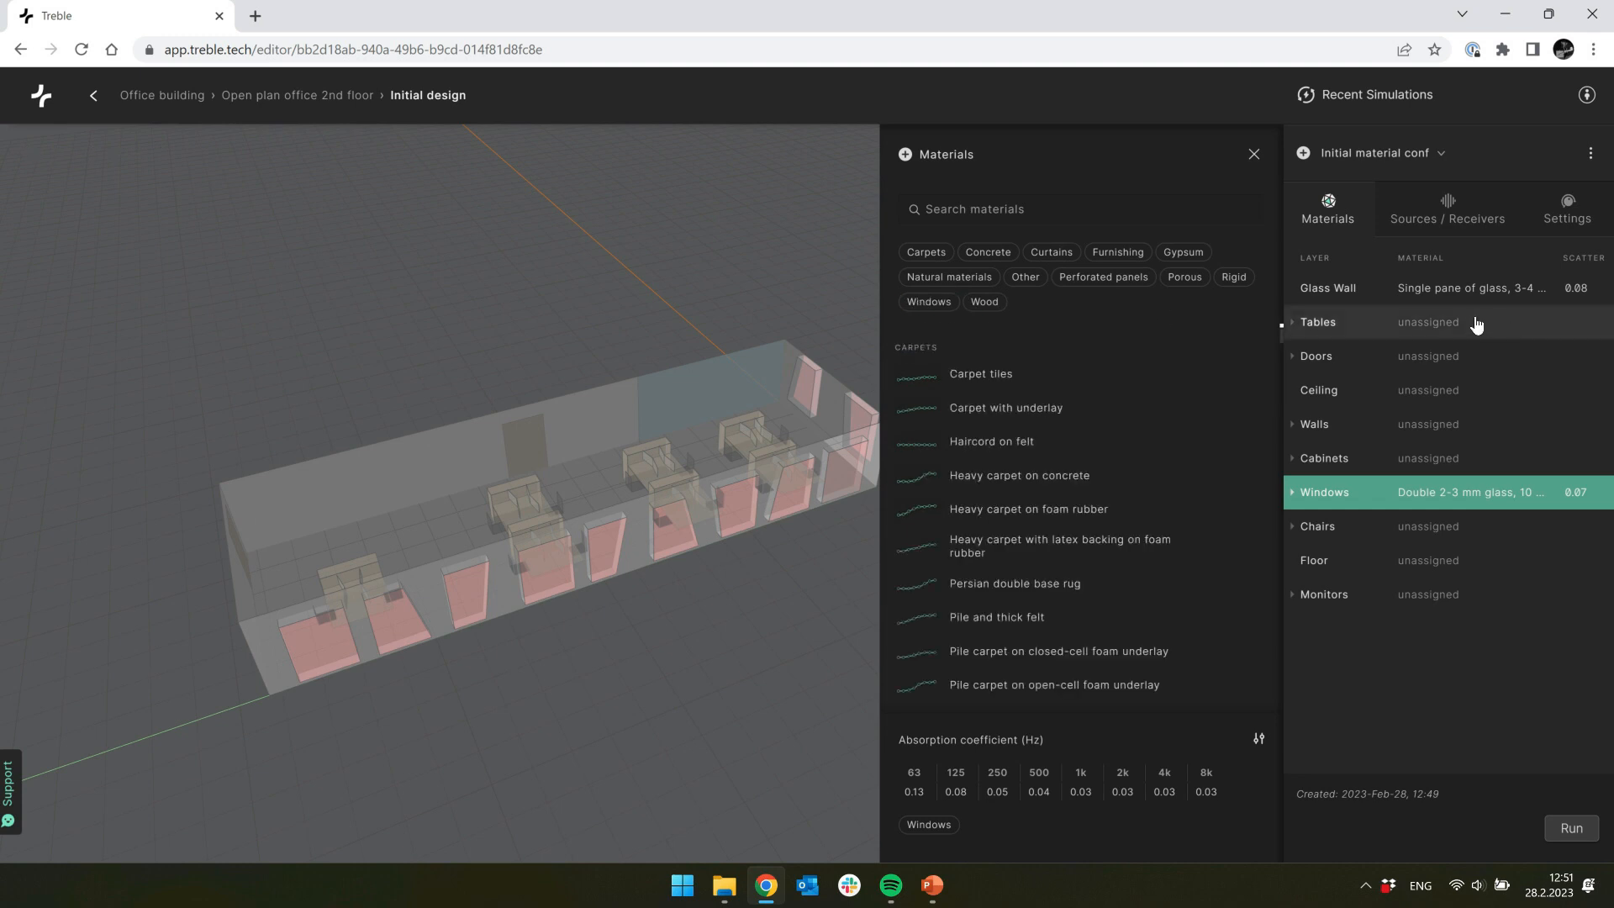
click(1137, 253)
click(986, 303)
scroll(1043, 500, up, 3)
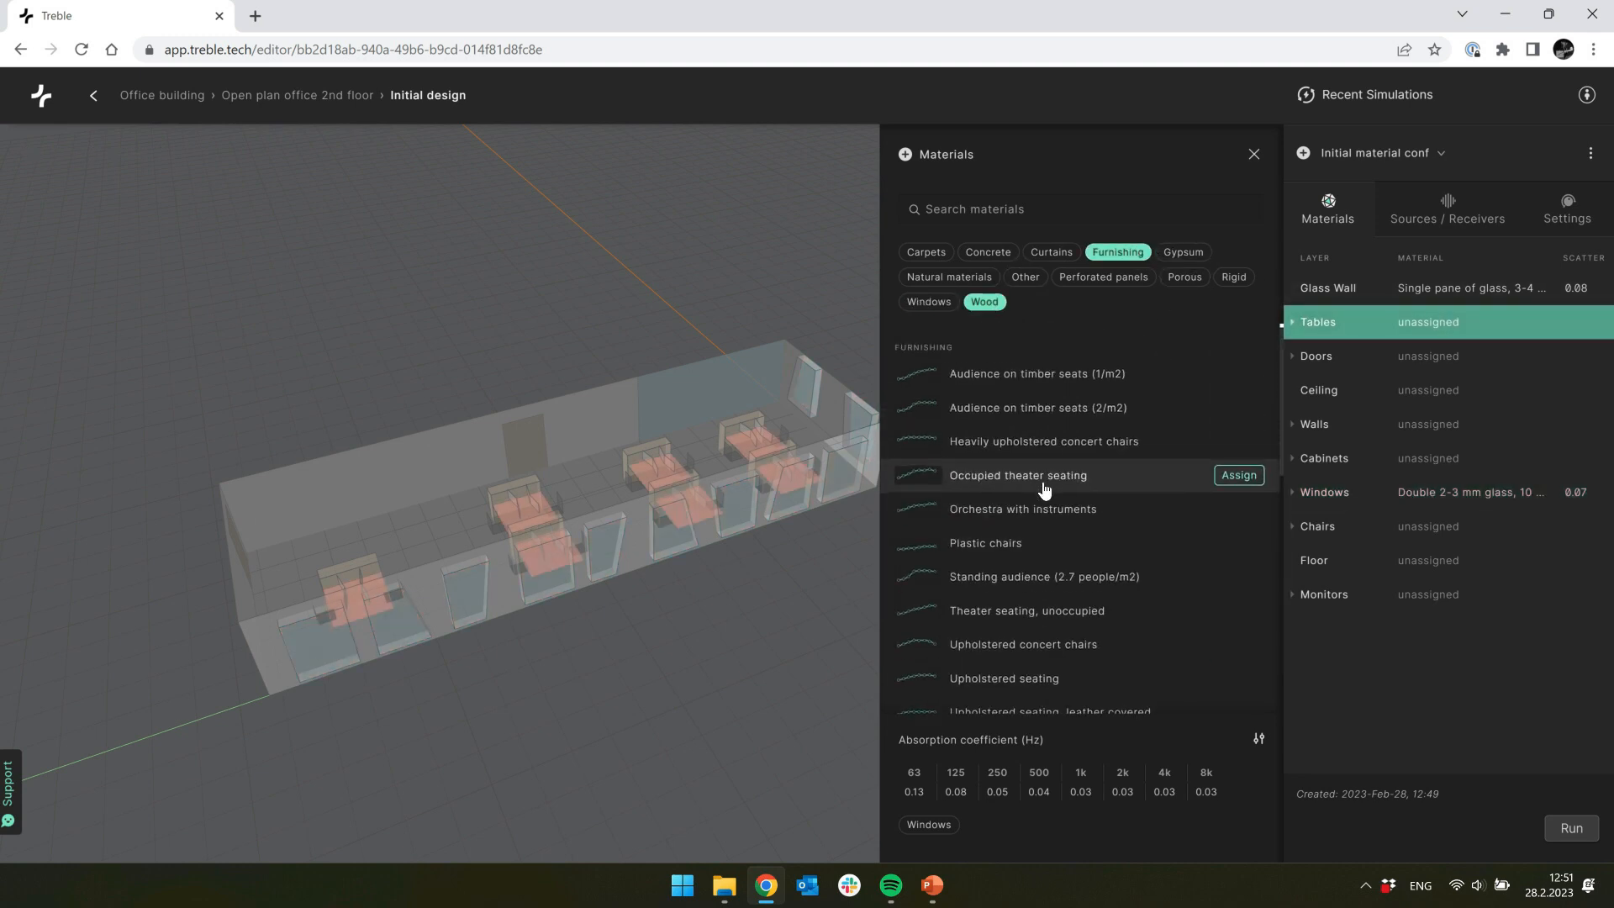
scroll(1074, 489, down, 4)
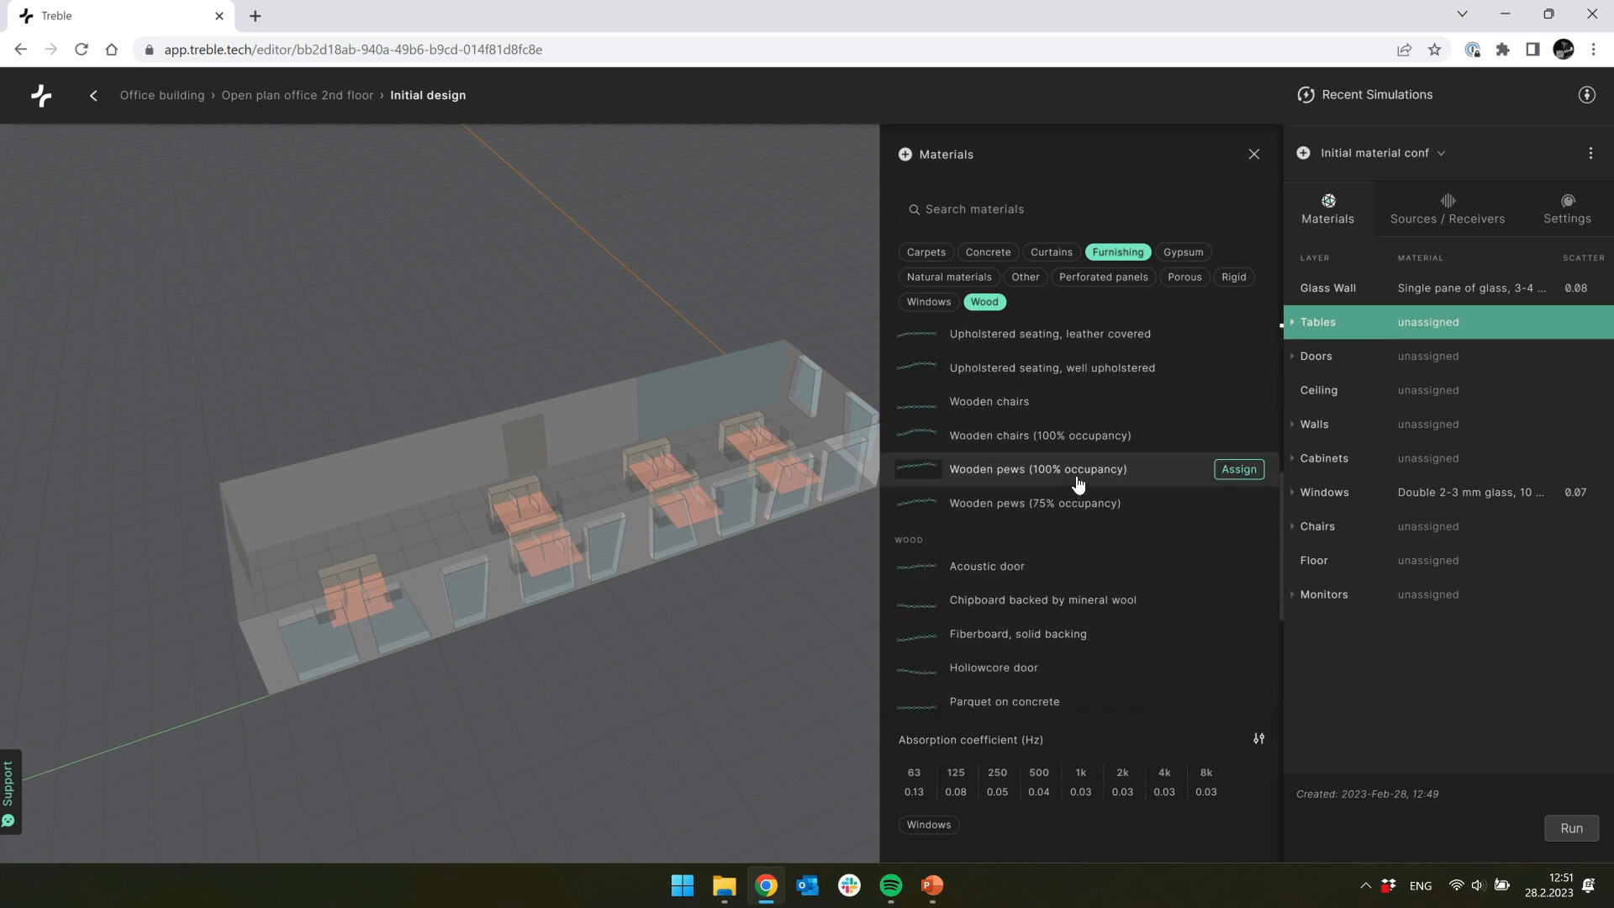
scroll(1078, 485, down, 3)
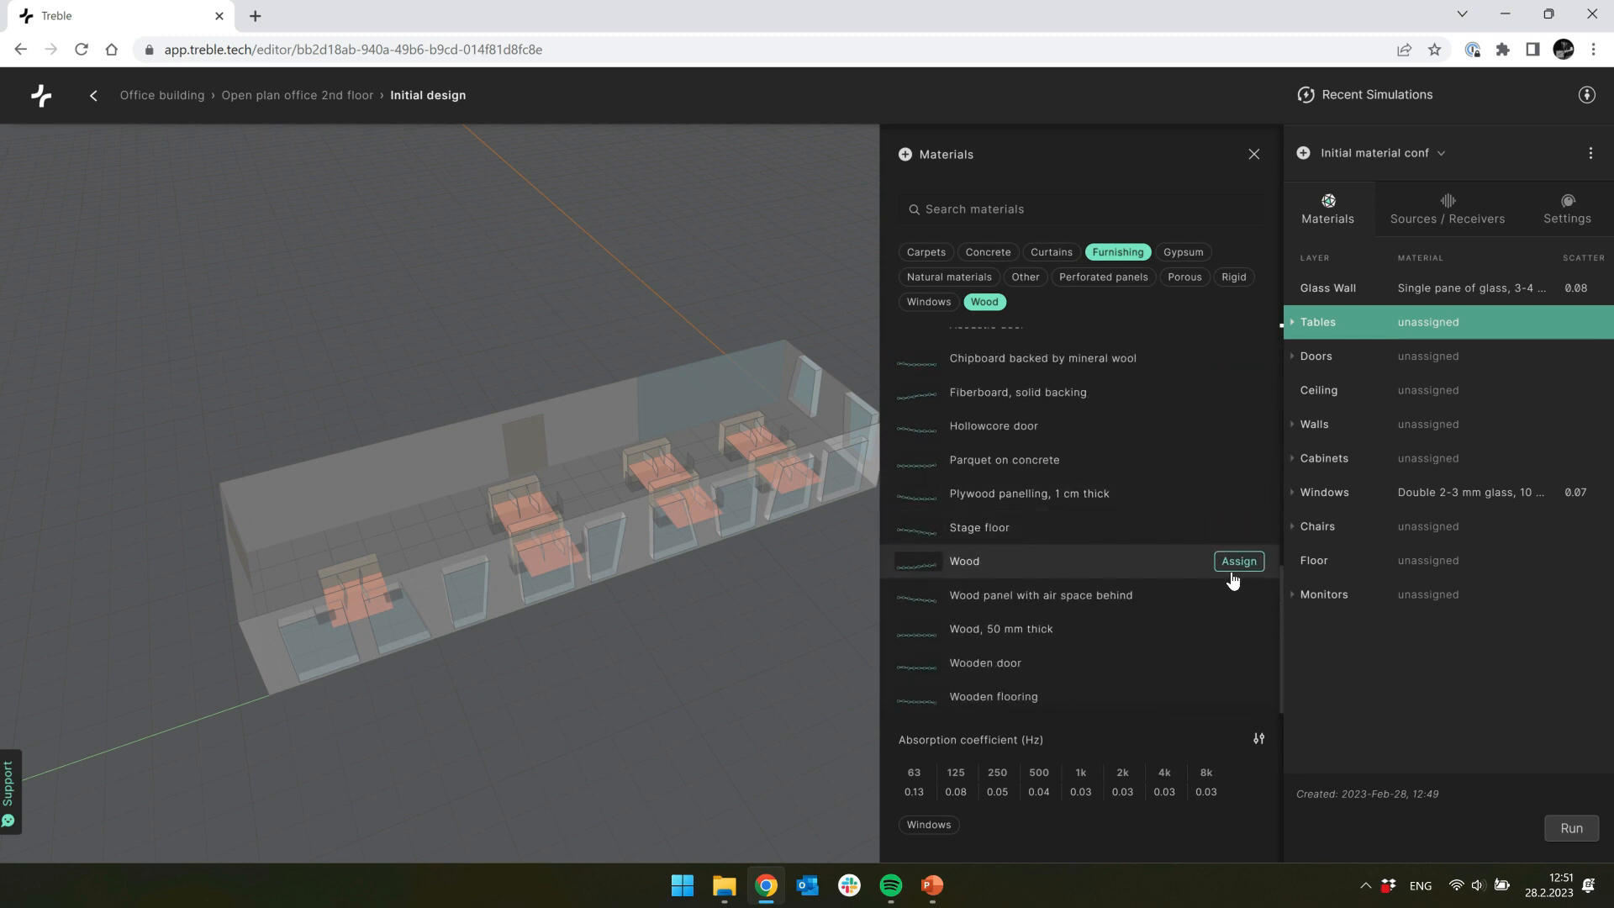
click(1232, 575)
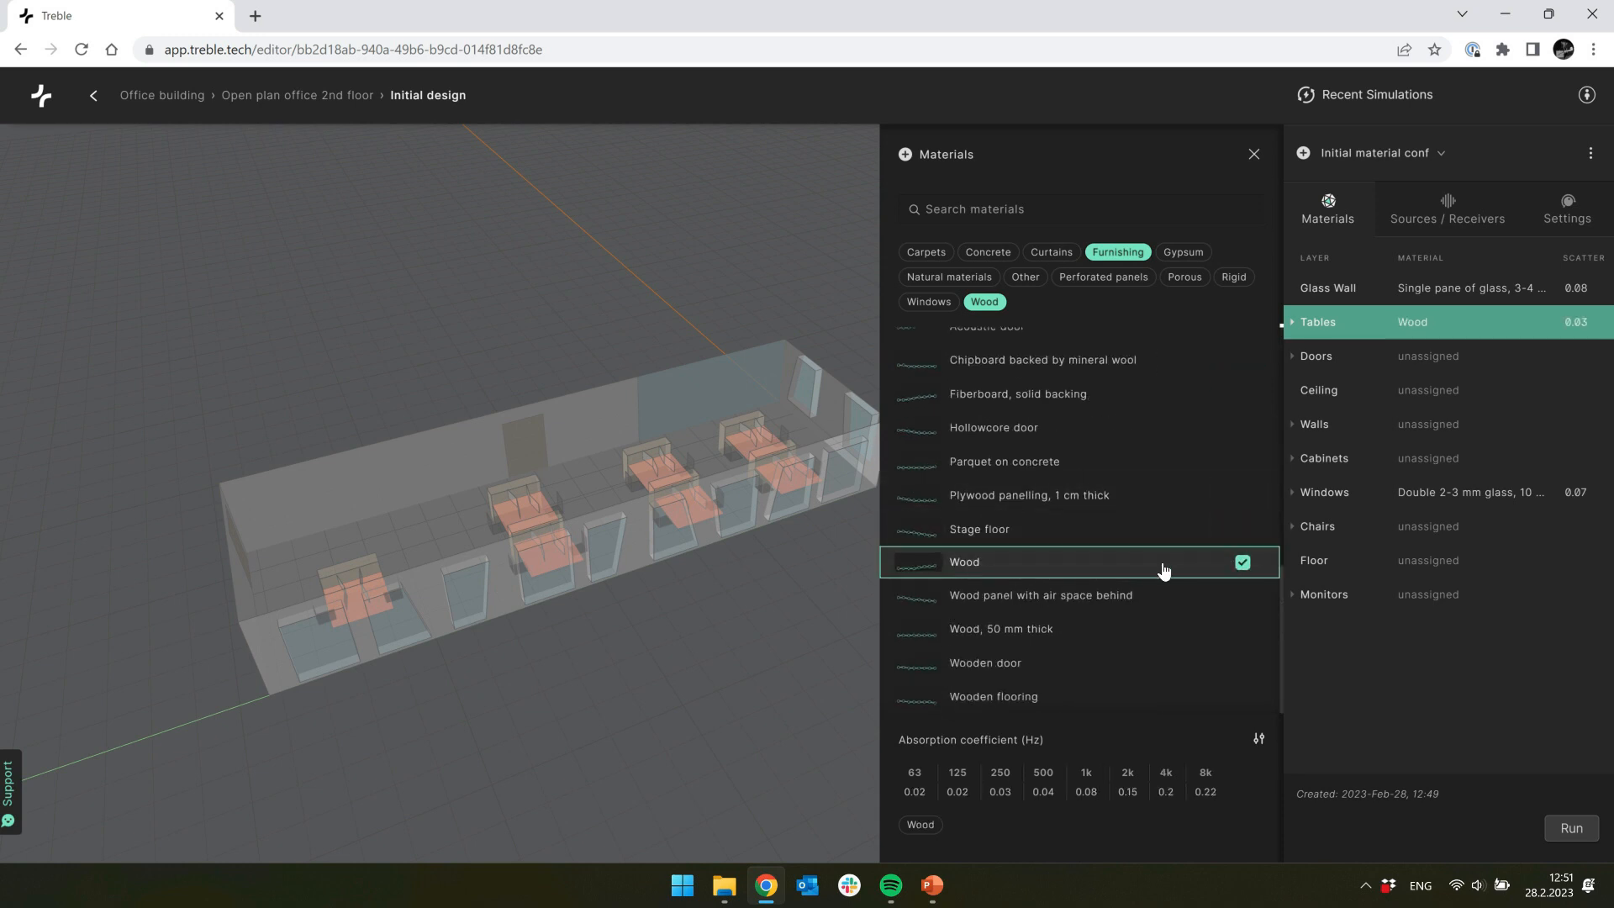
Step: Assign Hollowcore door to the Doors layer and Upholstered seating, leather covered to the Chairs layer
click(1428, 368)
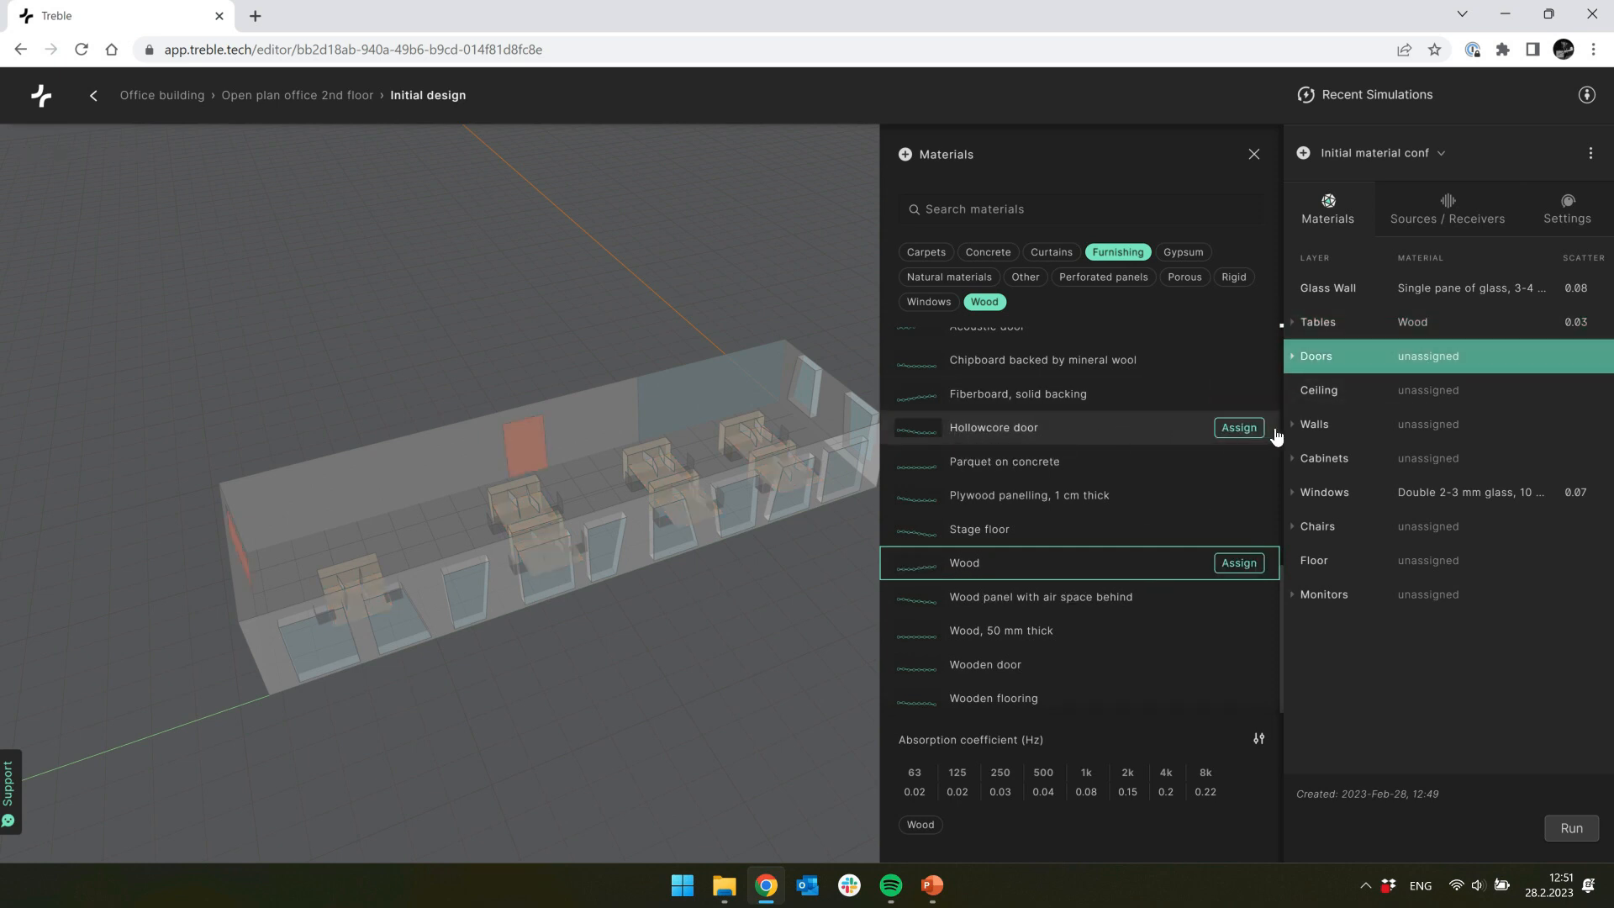
click(1241, 435)
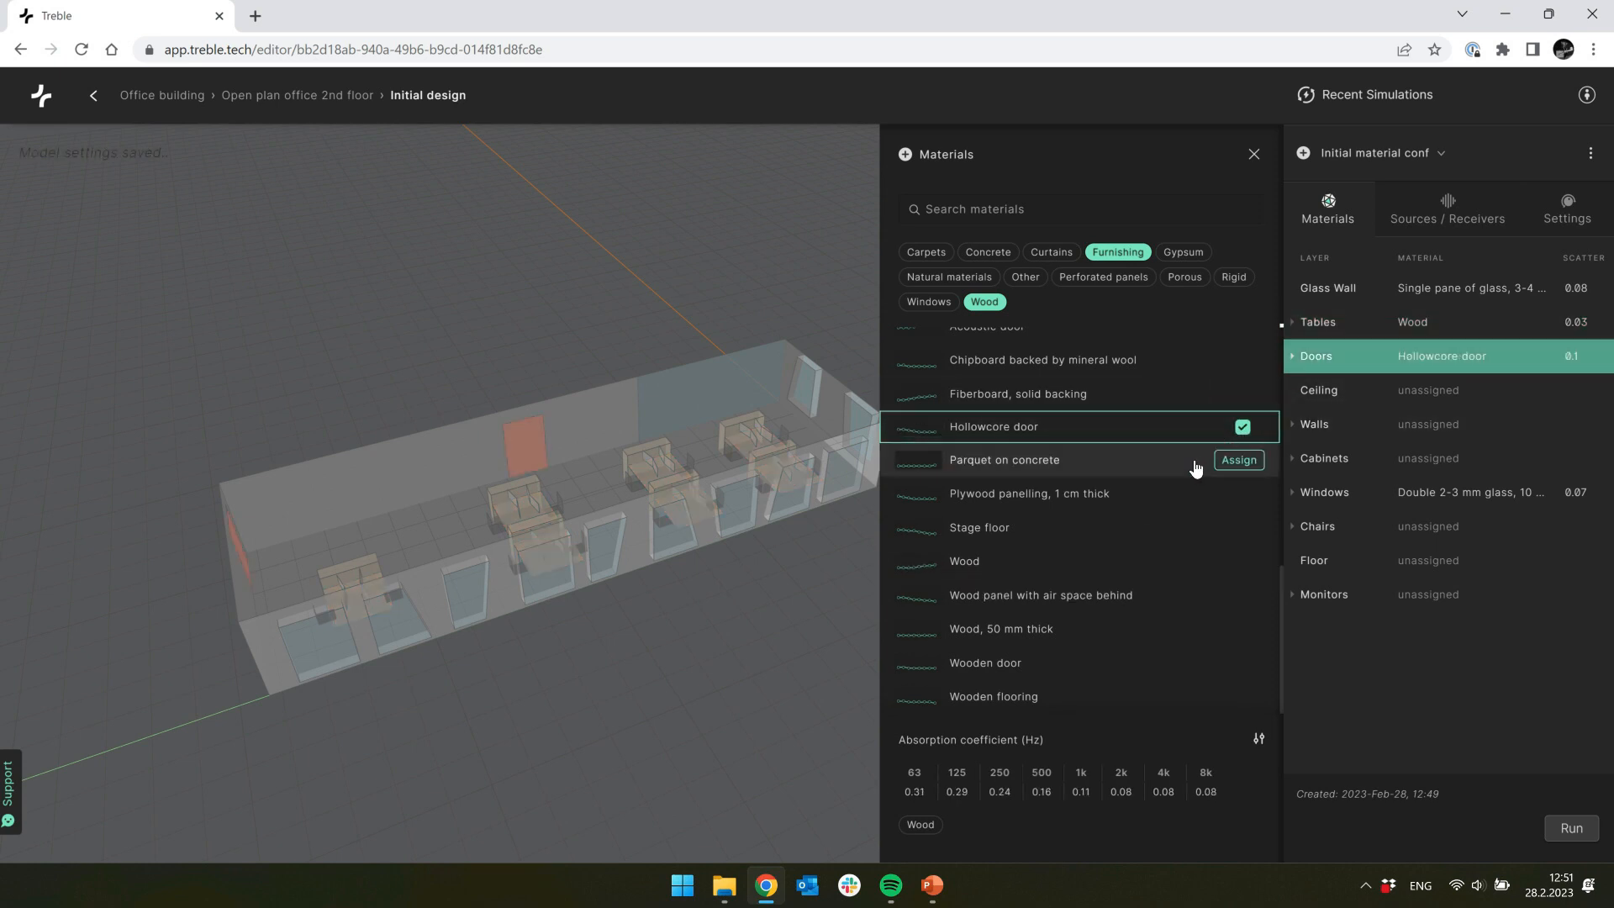
click(1371, 542)
scroll(1106, 529, up, 5)
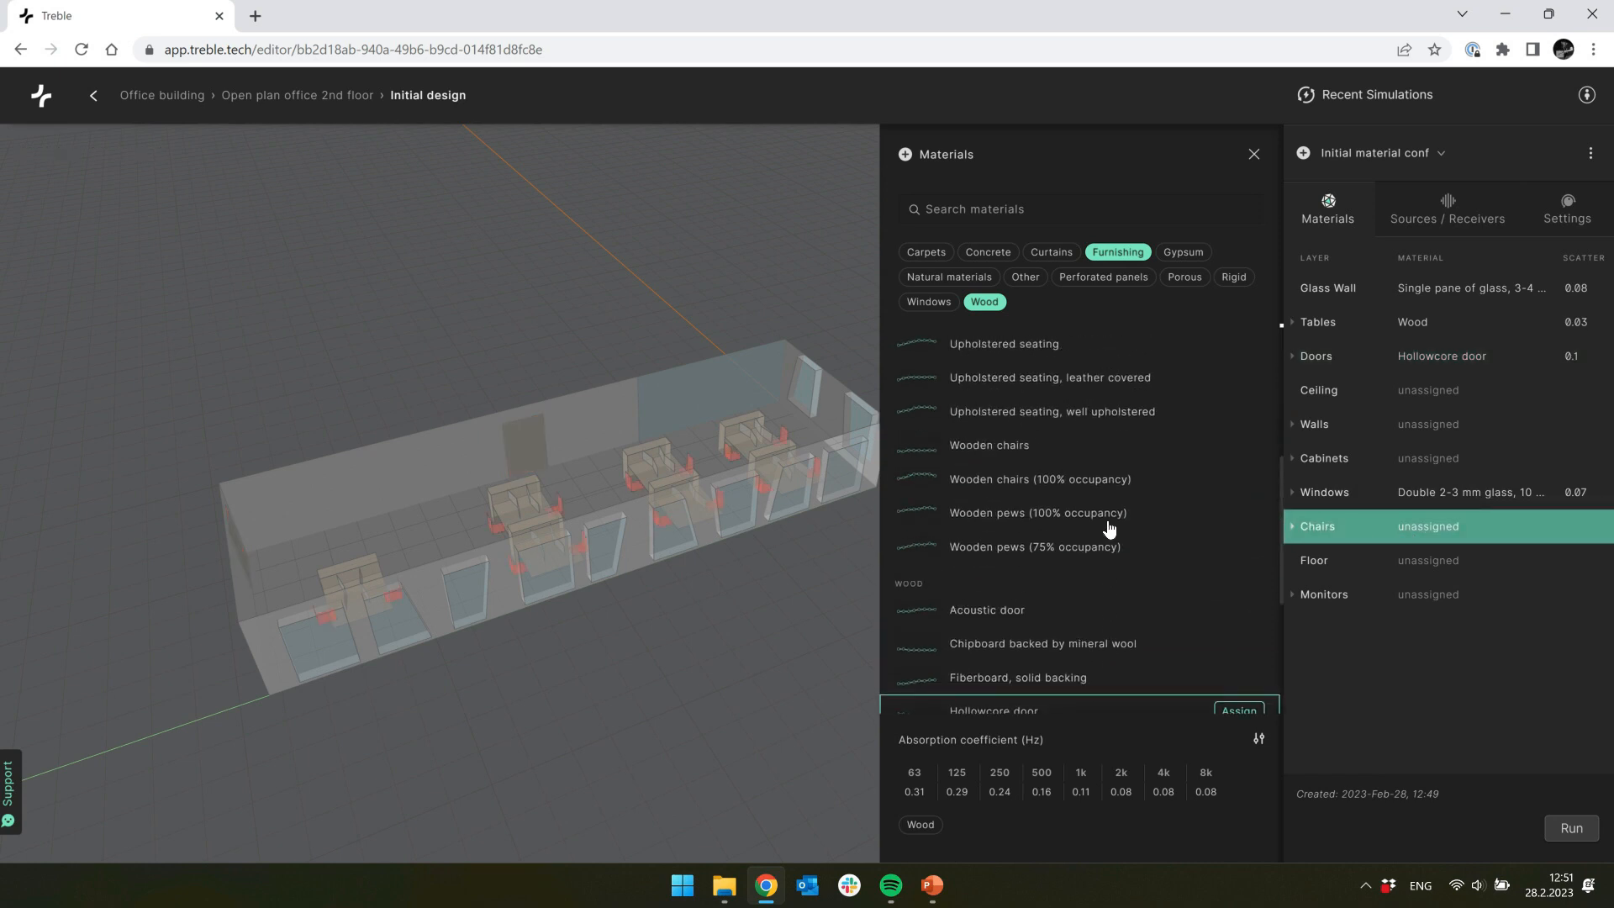
click(1239, 472)
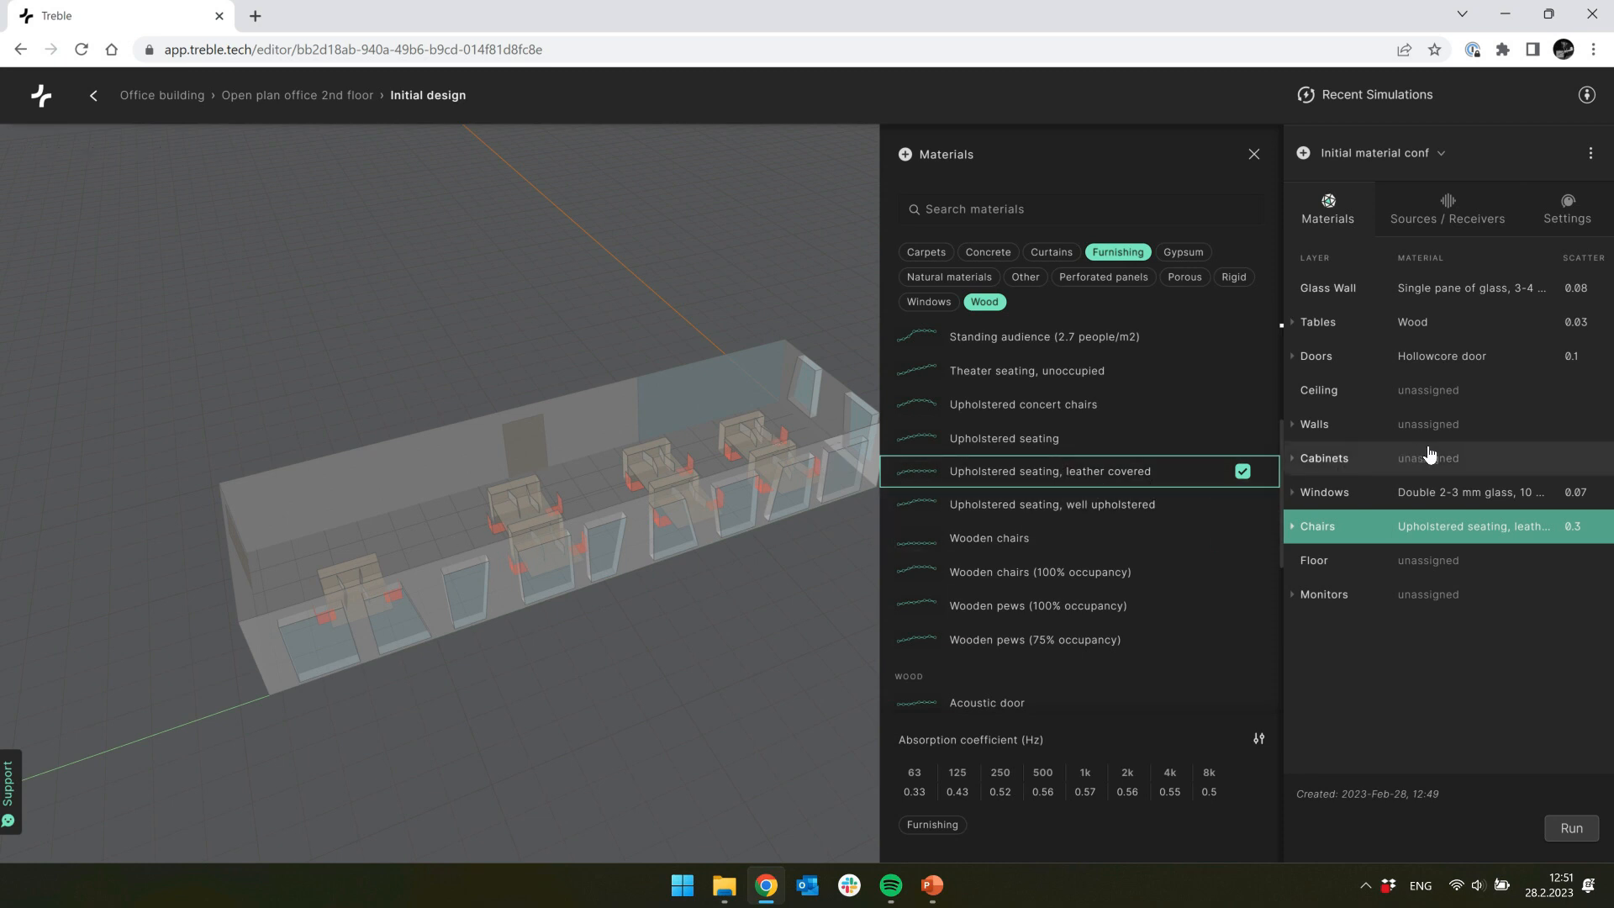
Step: Assign the Plywood panelling, 1 cm thick material to the Cabinets layer
click(1372, 459)
scroll(1059, 483, down, 5)
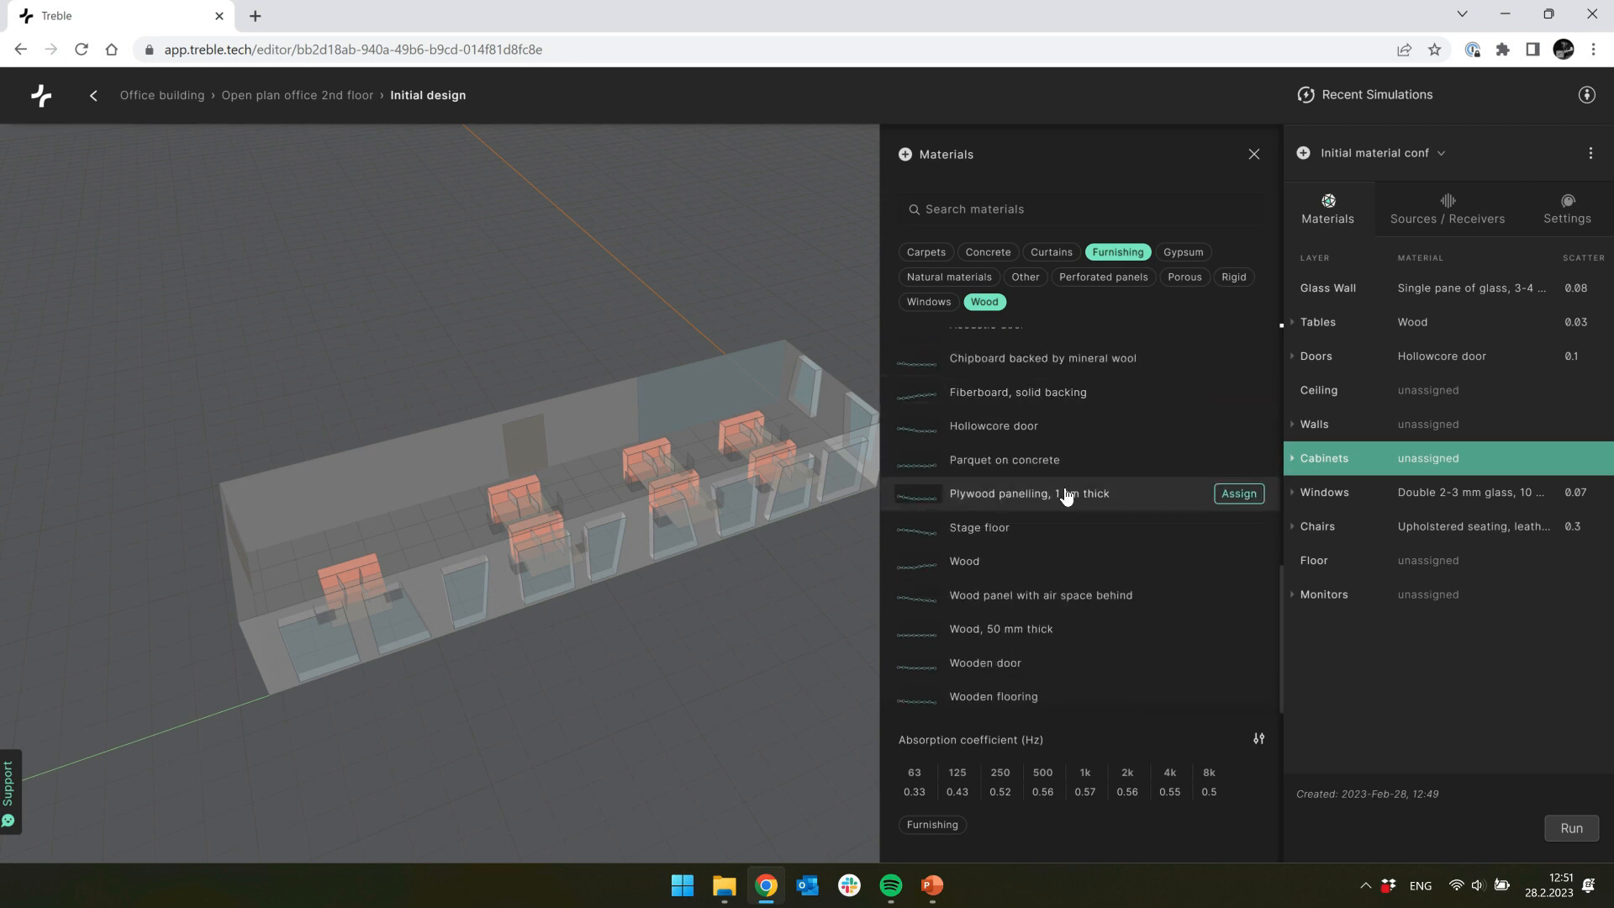
click(1236, 495)
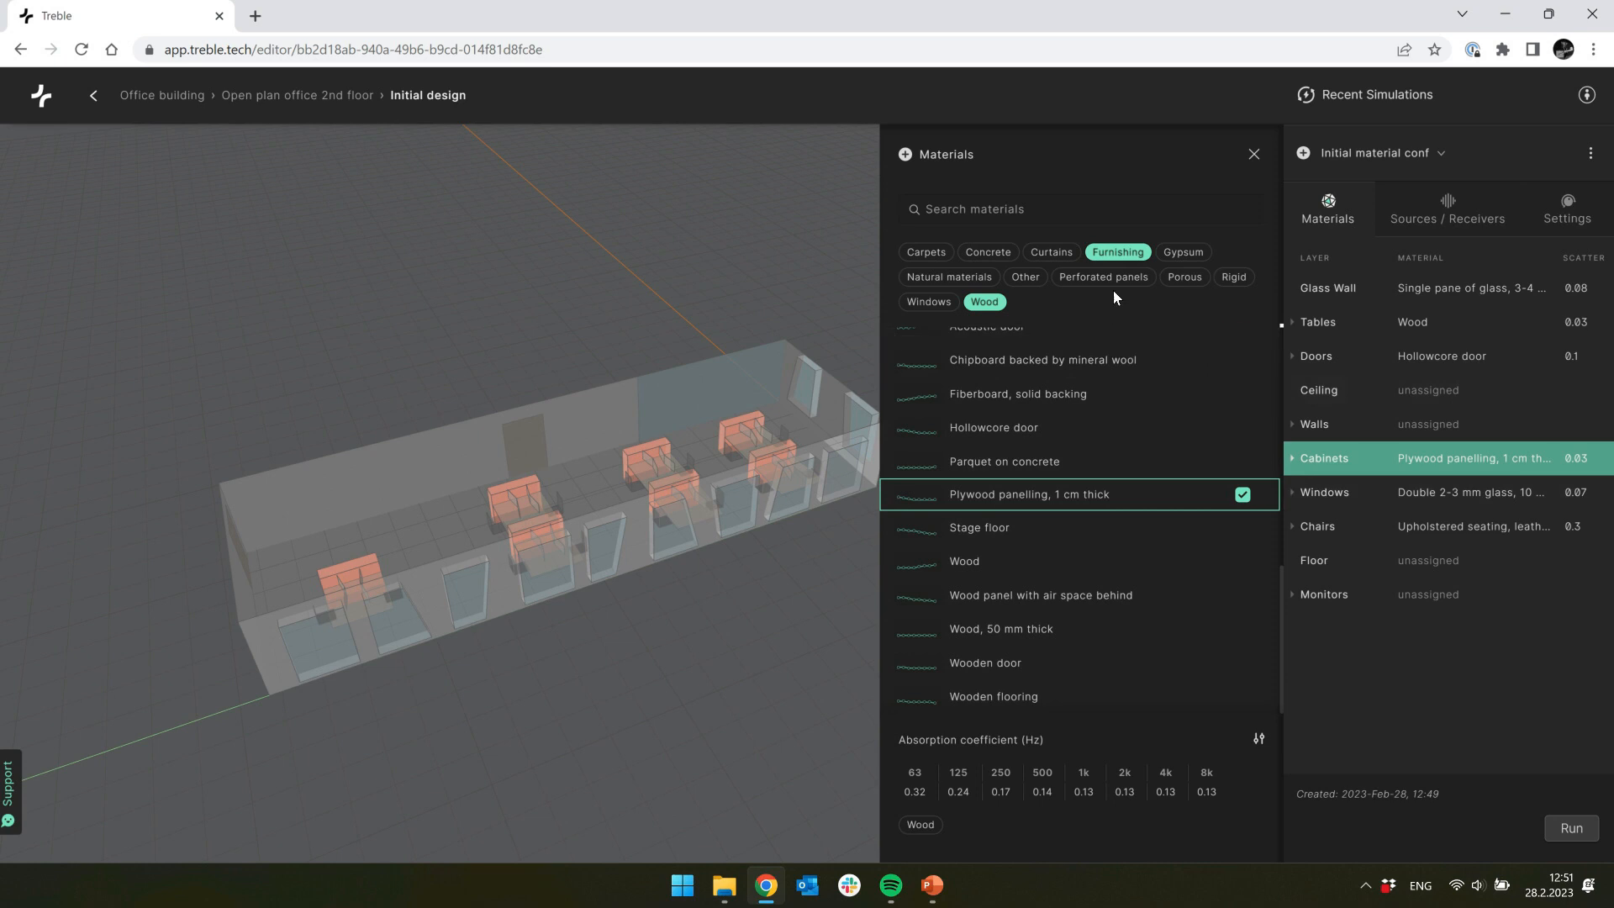
Step: Assign Rough concrete to the Ceiling layer and 13 mm Gypsum/Plaster board on frame, 100 mm air cavity to the Walls layer
click(985, 303)
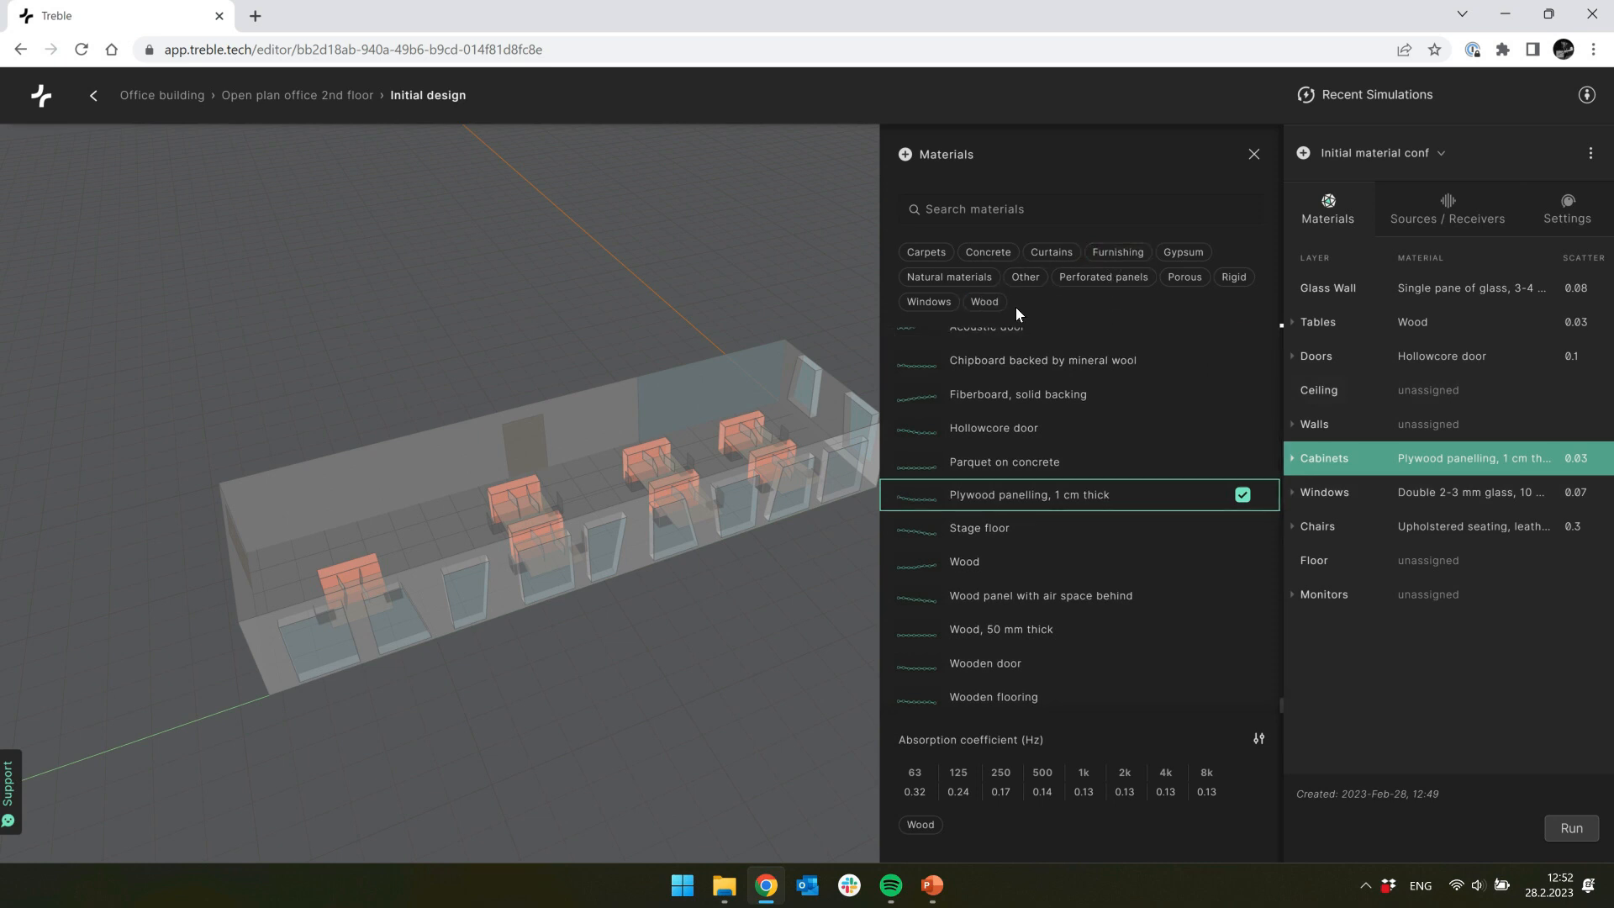
click(1317, 390)
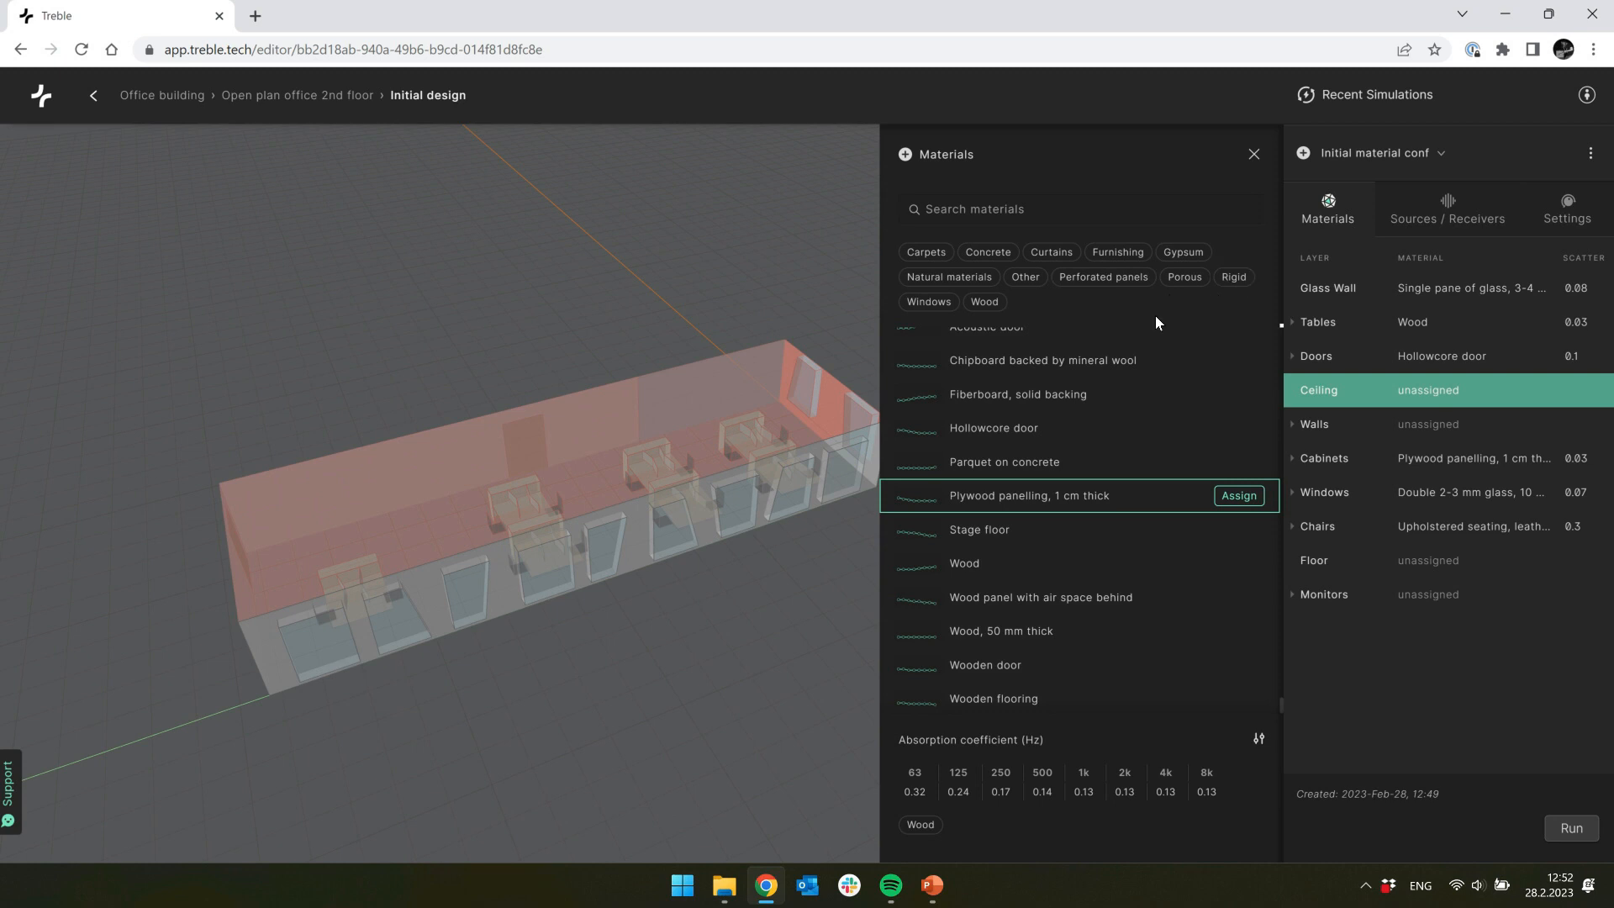
click(1233, 276)
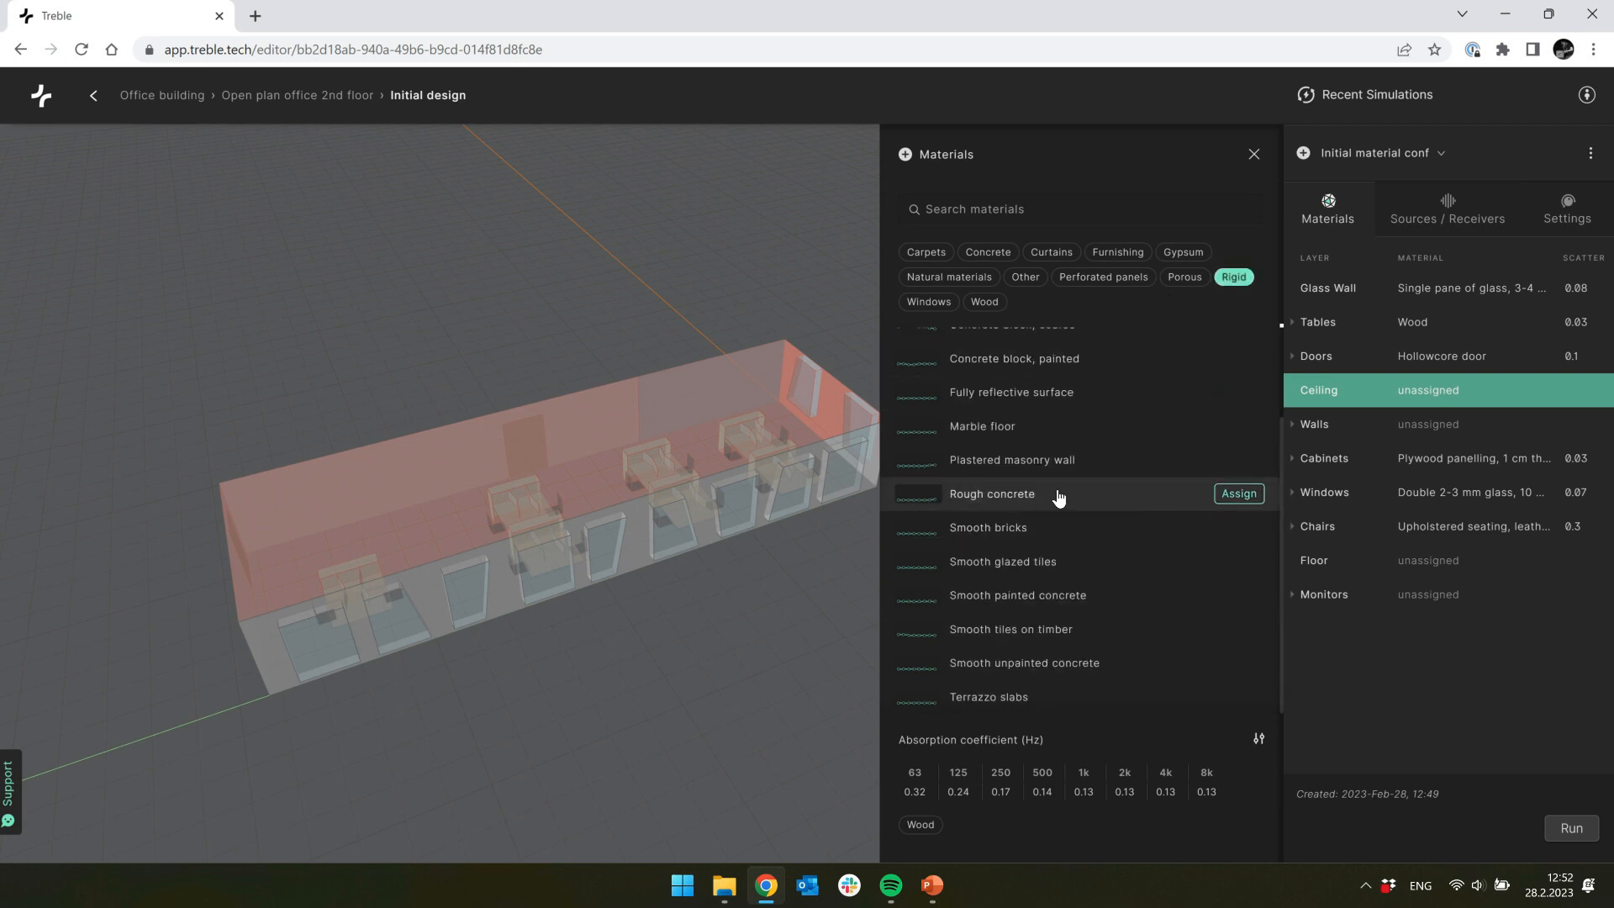
click(1246, 494)
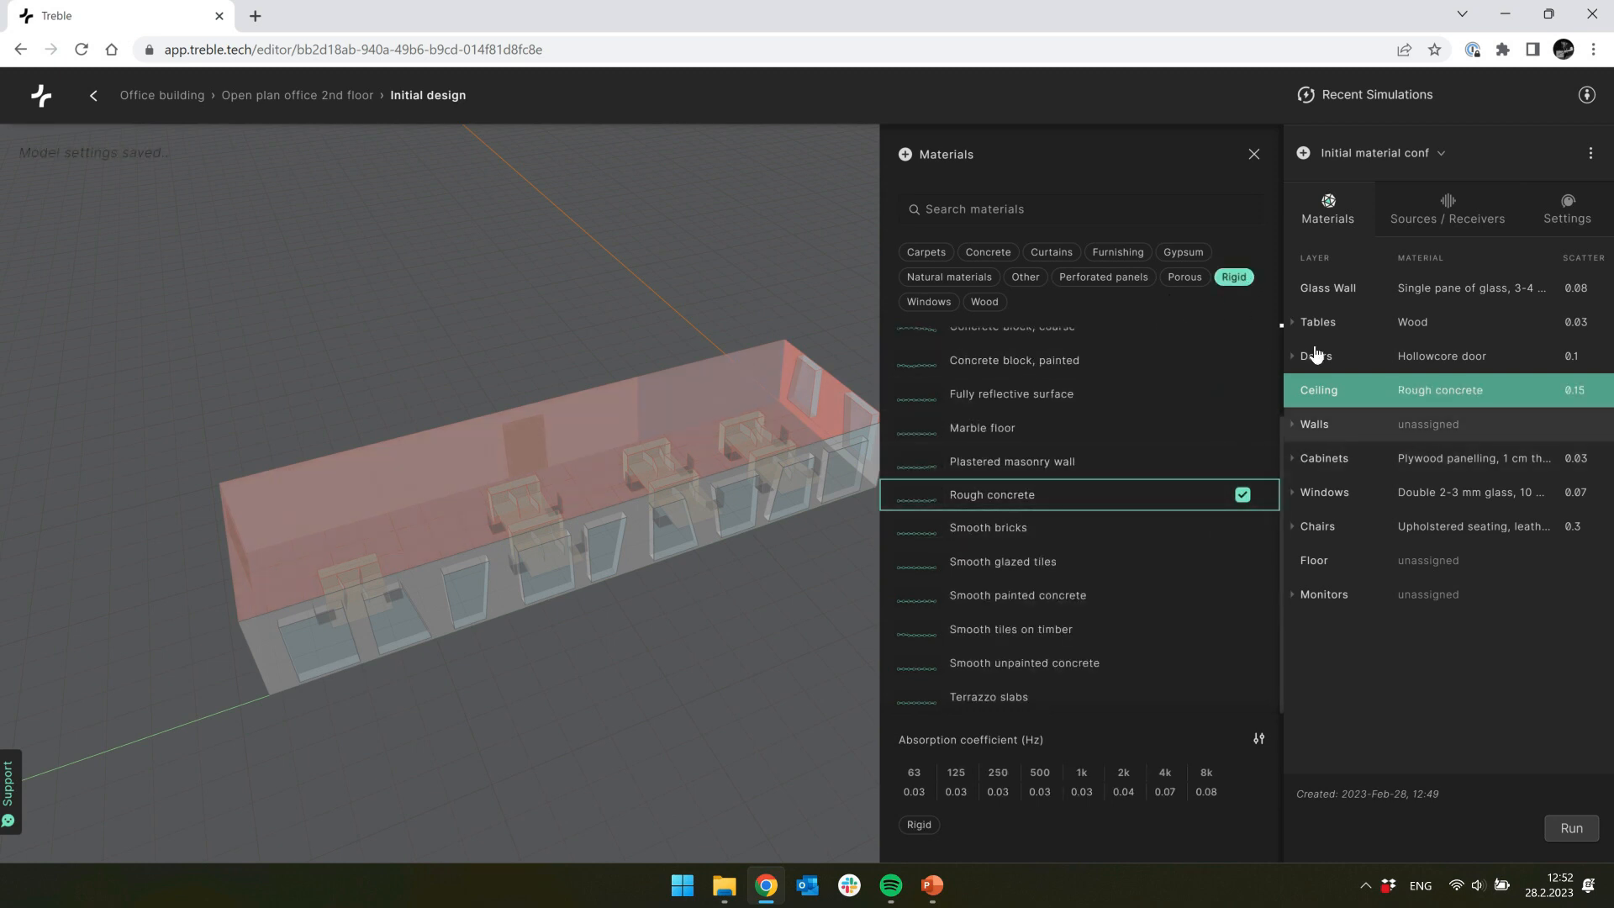
click(1183, 251)
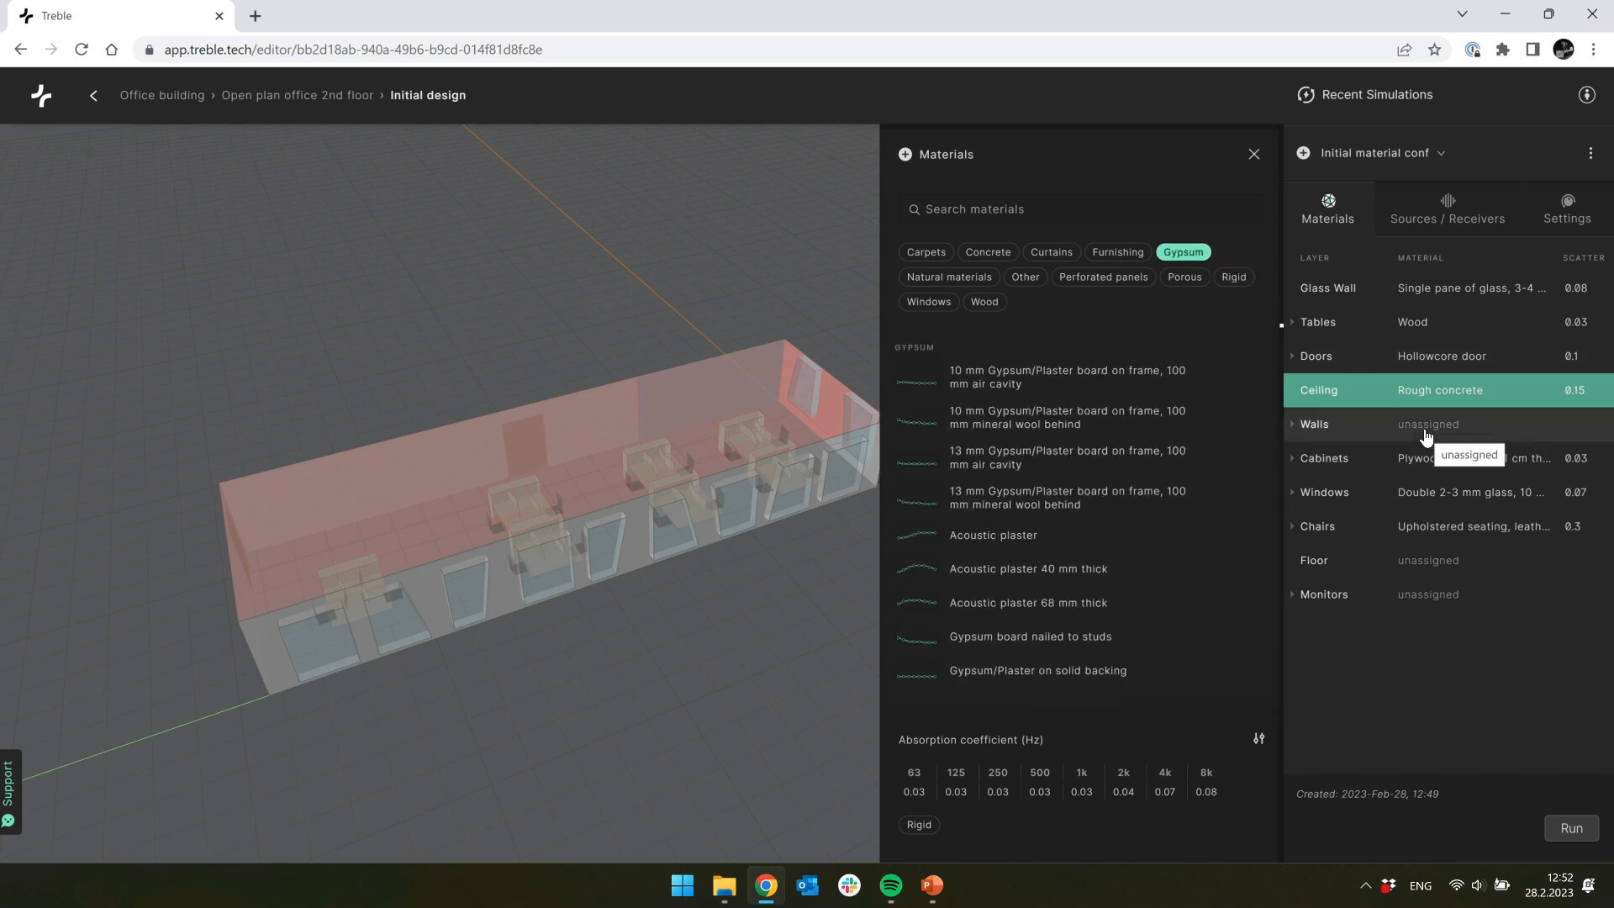
click(1328, 426)
click(1239, 459)
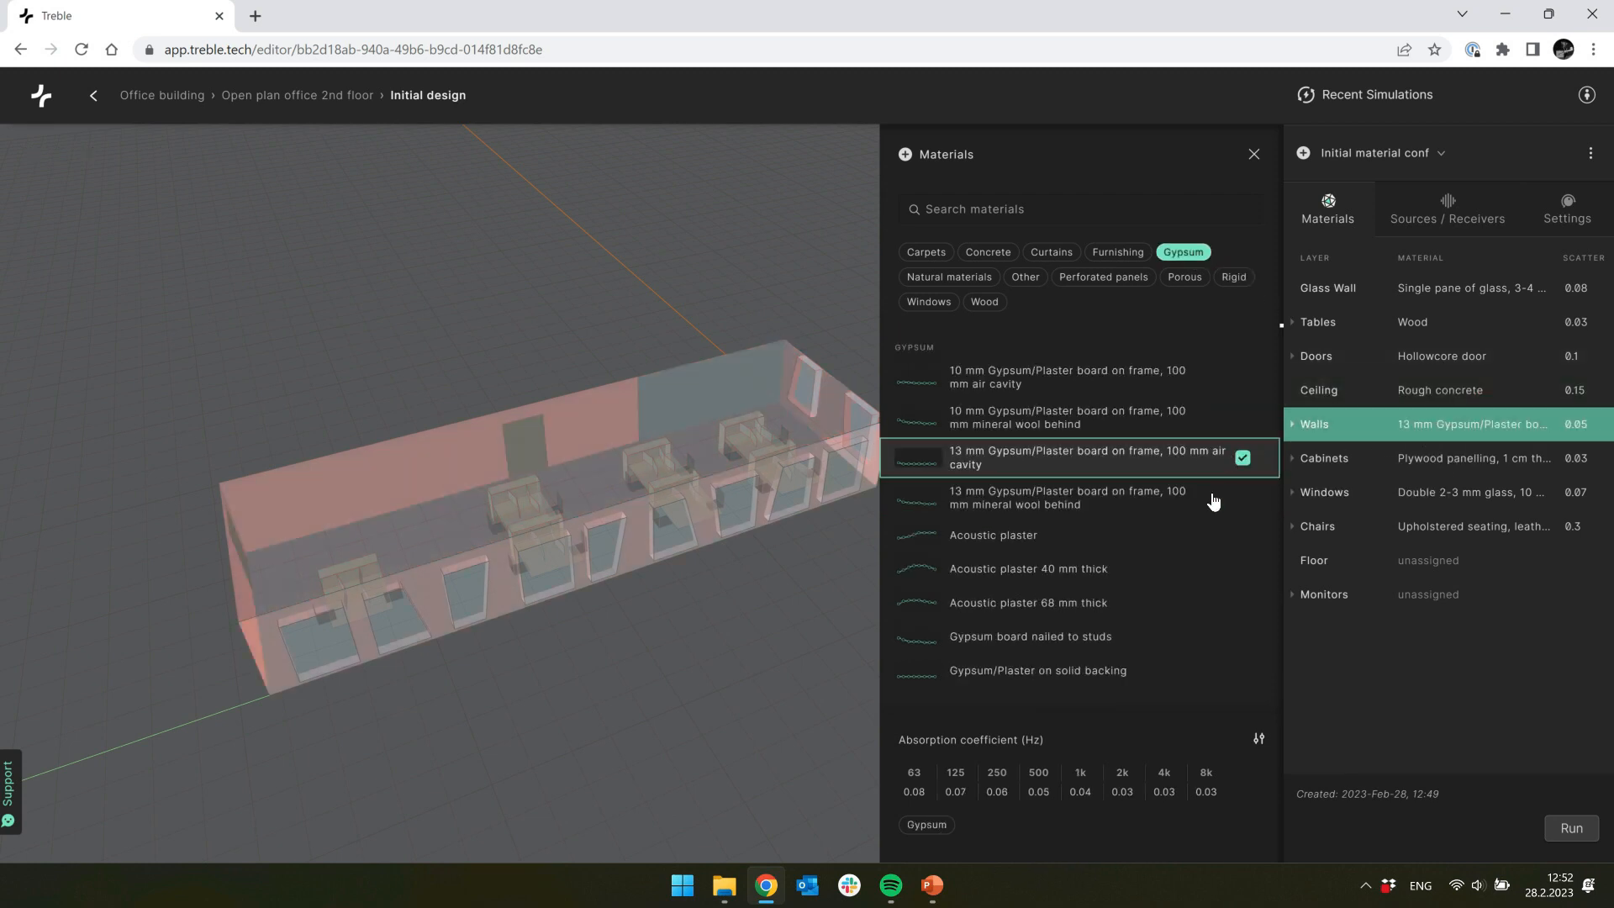
Step: Search the unfiltered material library for "lino" and assign Linoleum or vinyl on concrete to the Floor layer
click(1311, 561)
click(1181, 252)
click(1142, 209)
text(lino)
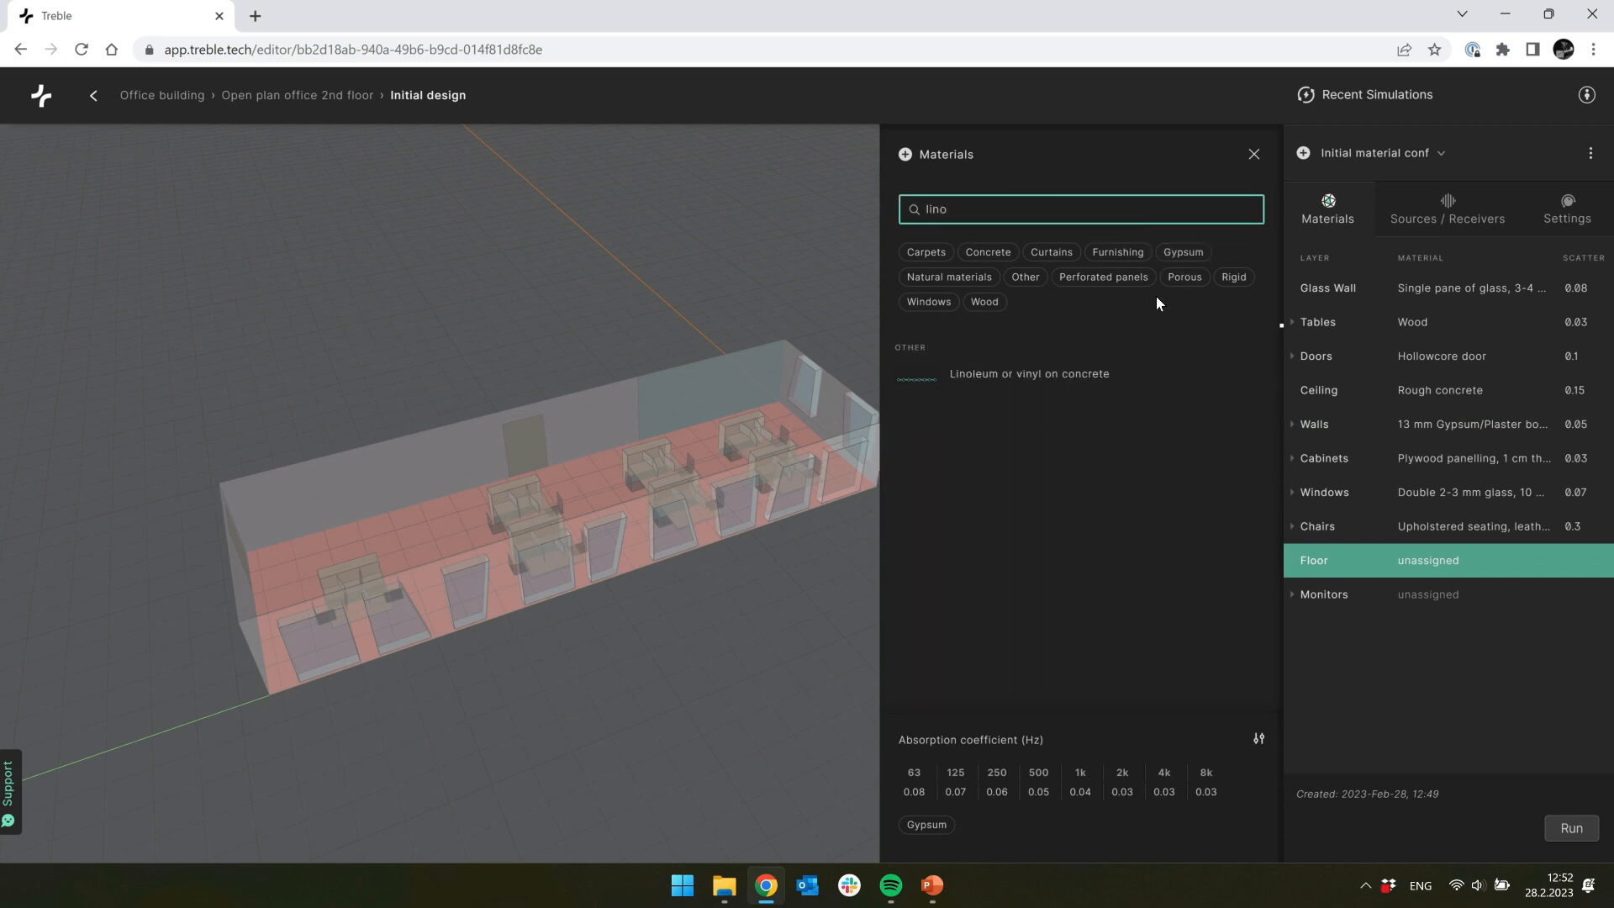
click(1242, 372)
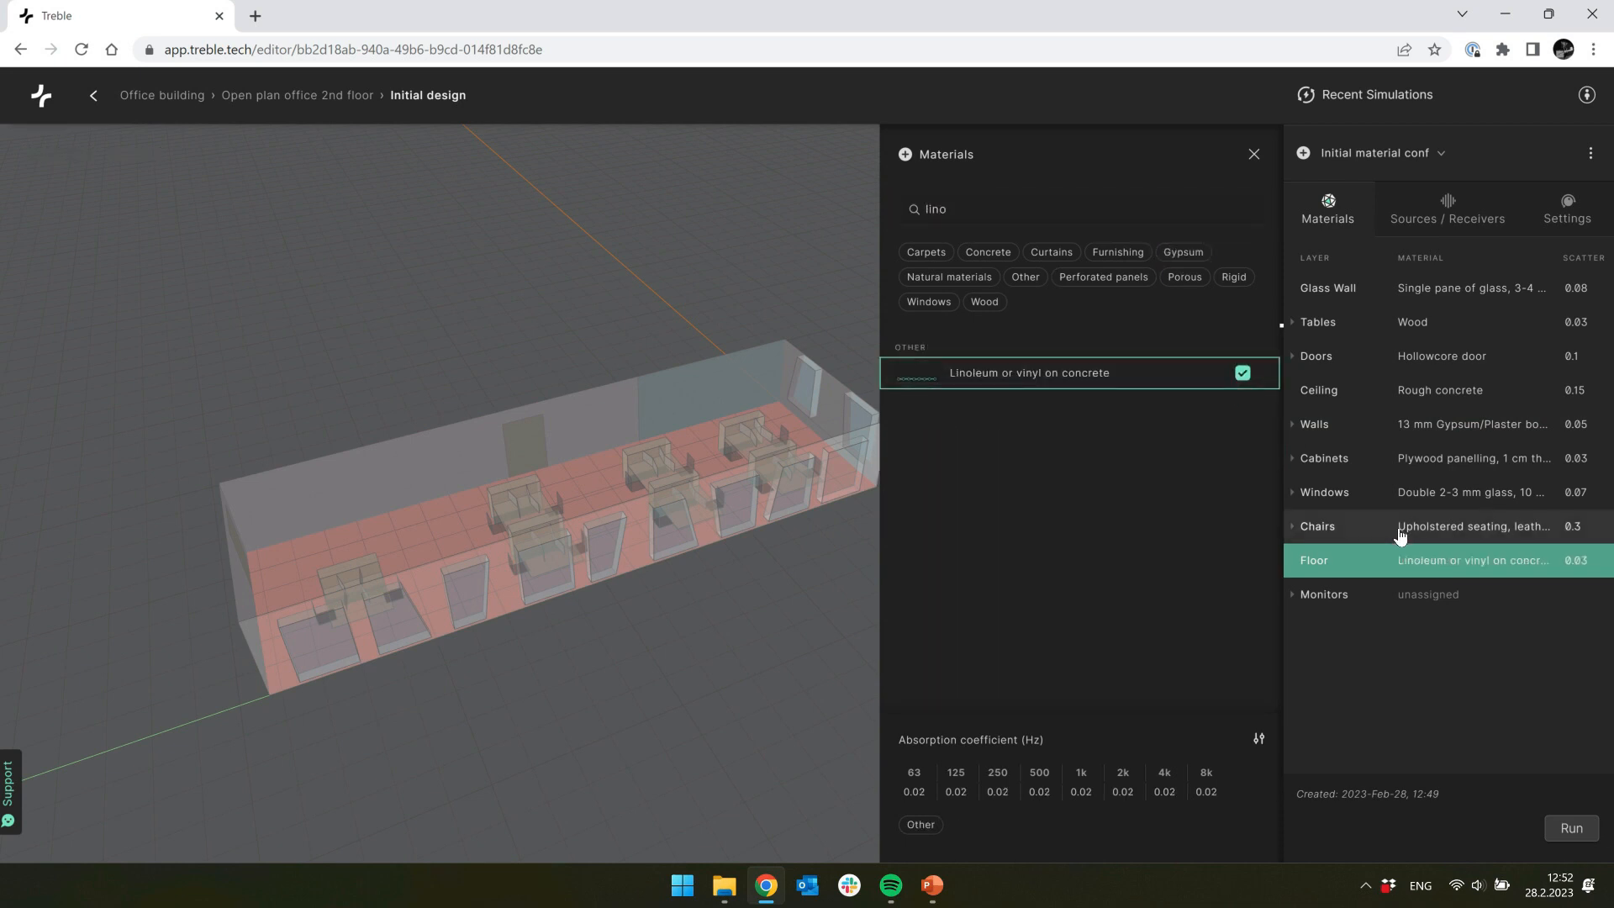
Step: Search the library for "40 %", assign 40 % absorption to the Monitors layer, and close the material library
click(1441, 594)
double_click(1042, 207)
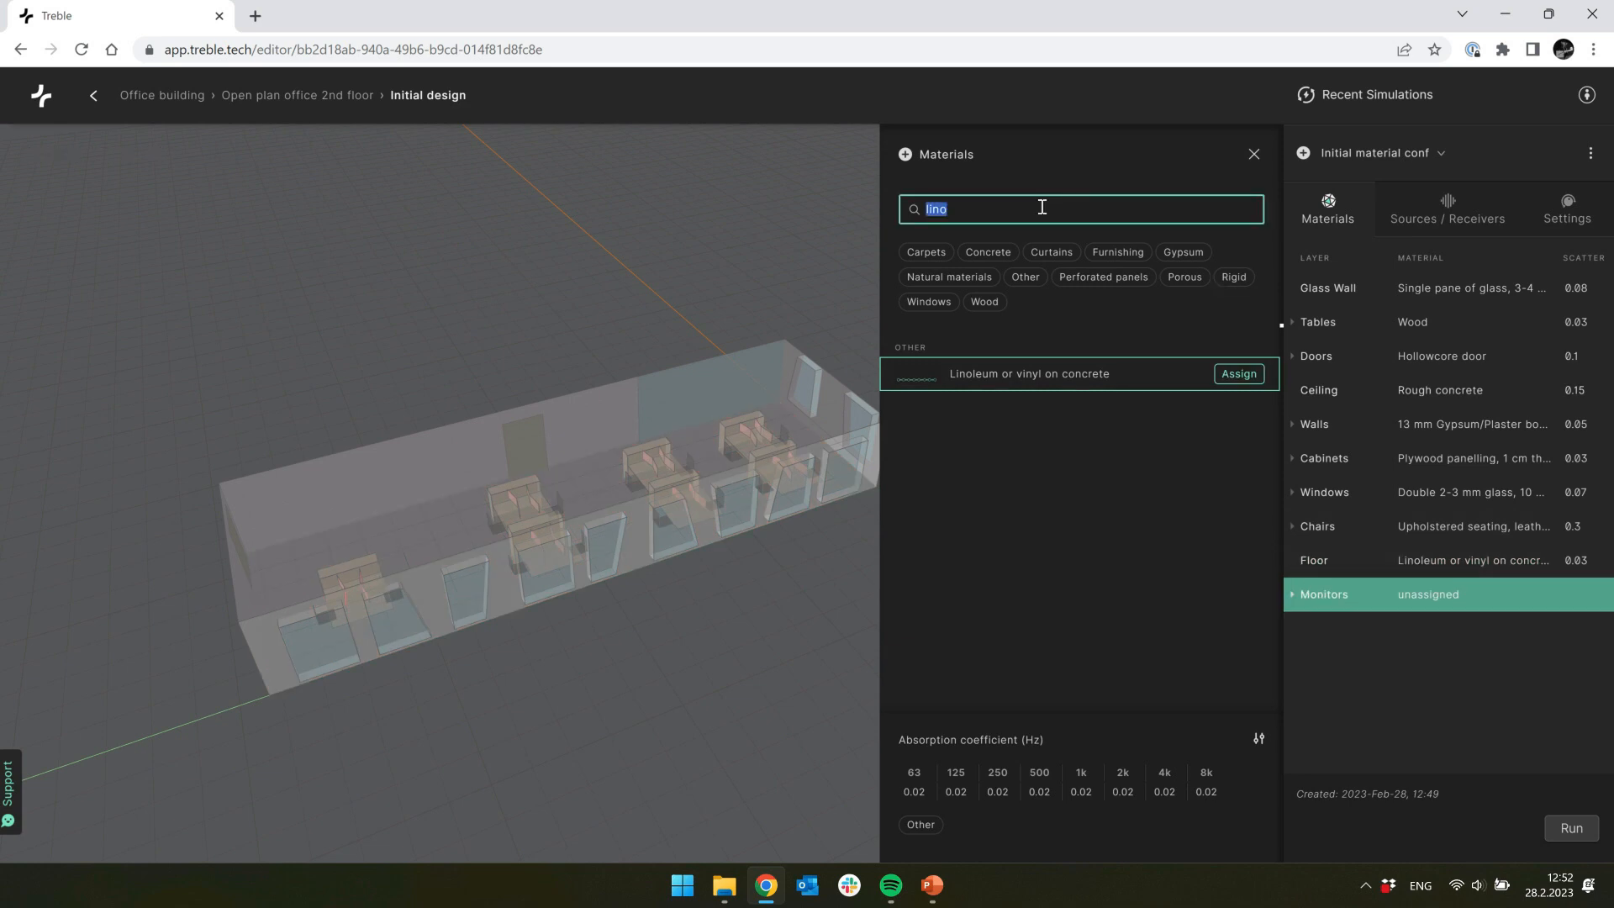
text(40 %)
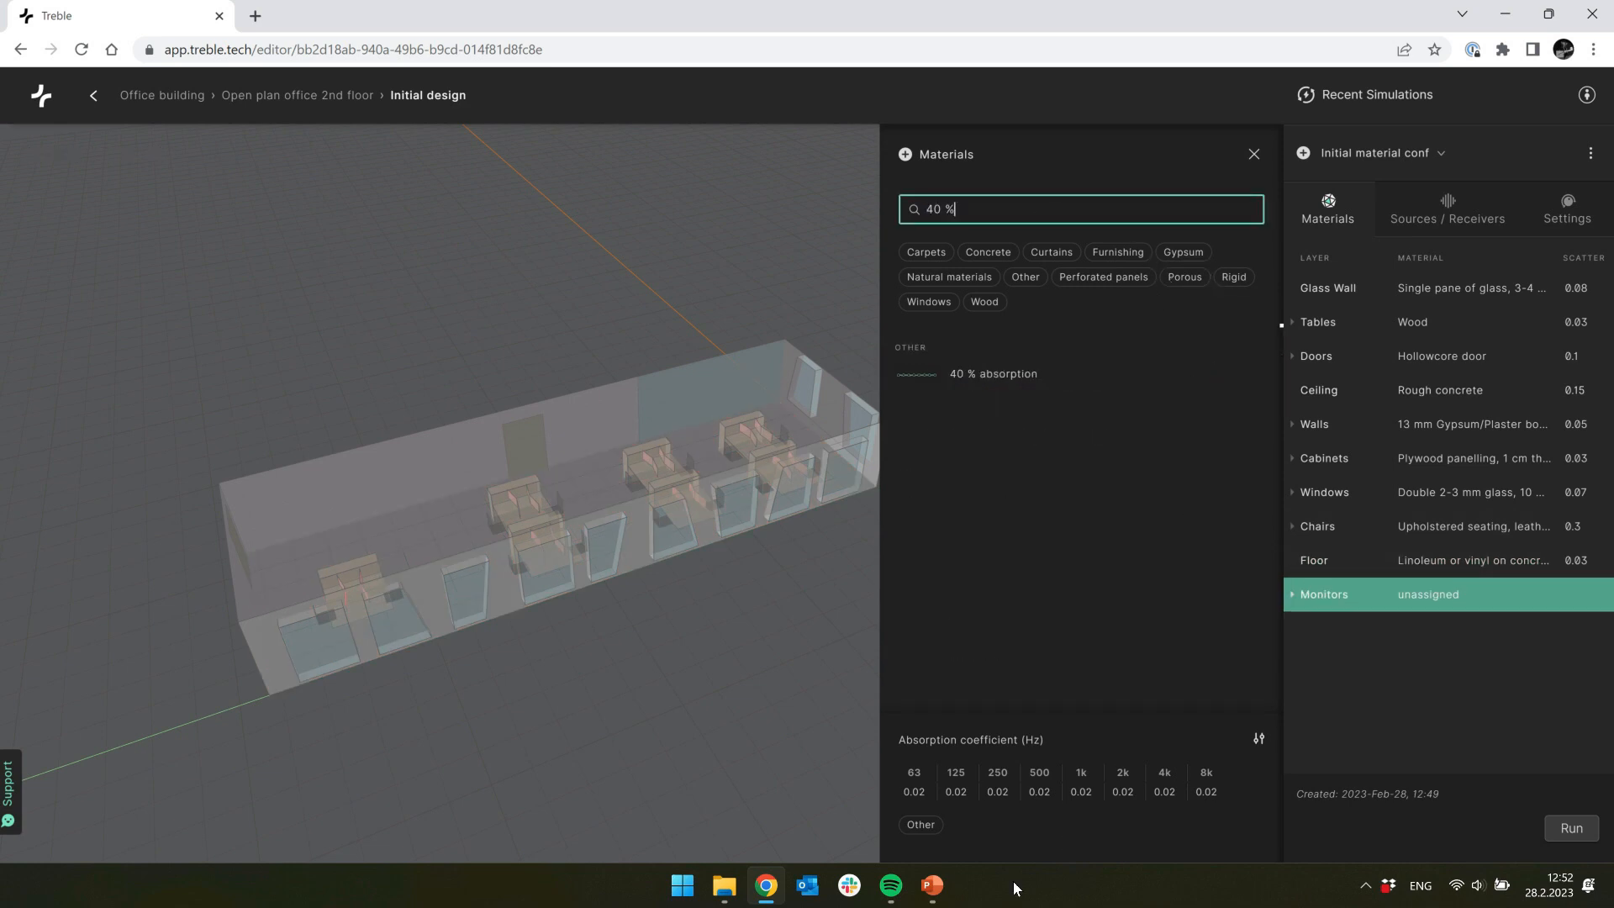
click(1062, 372)
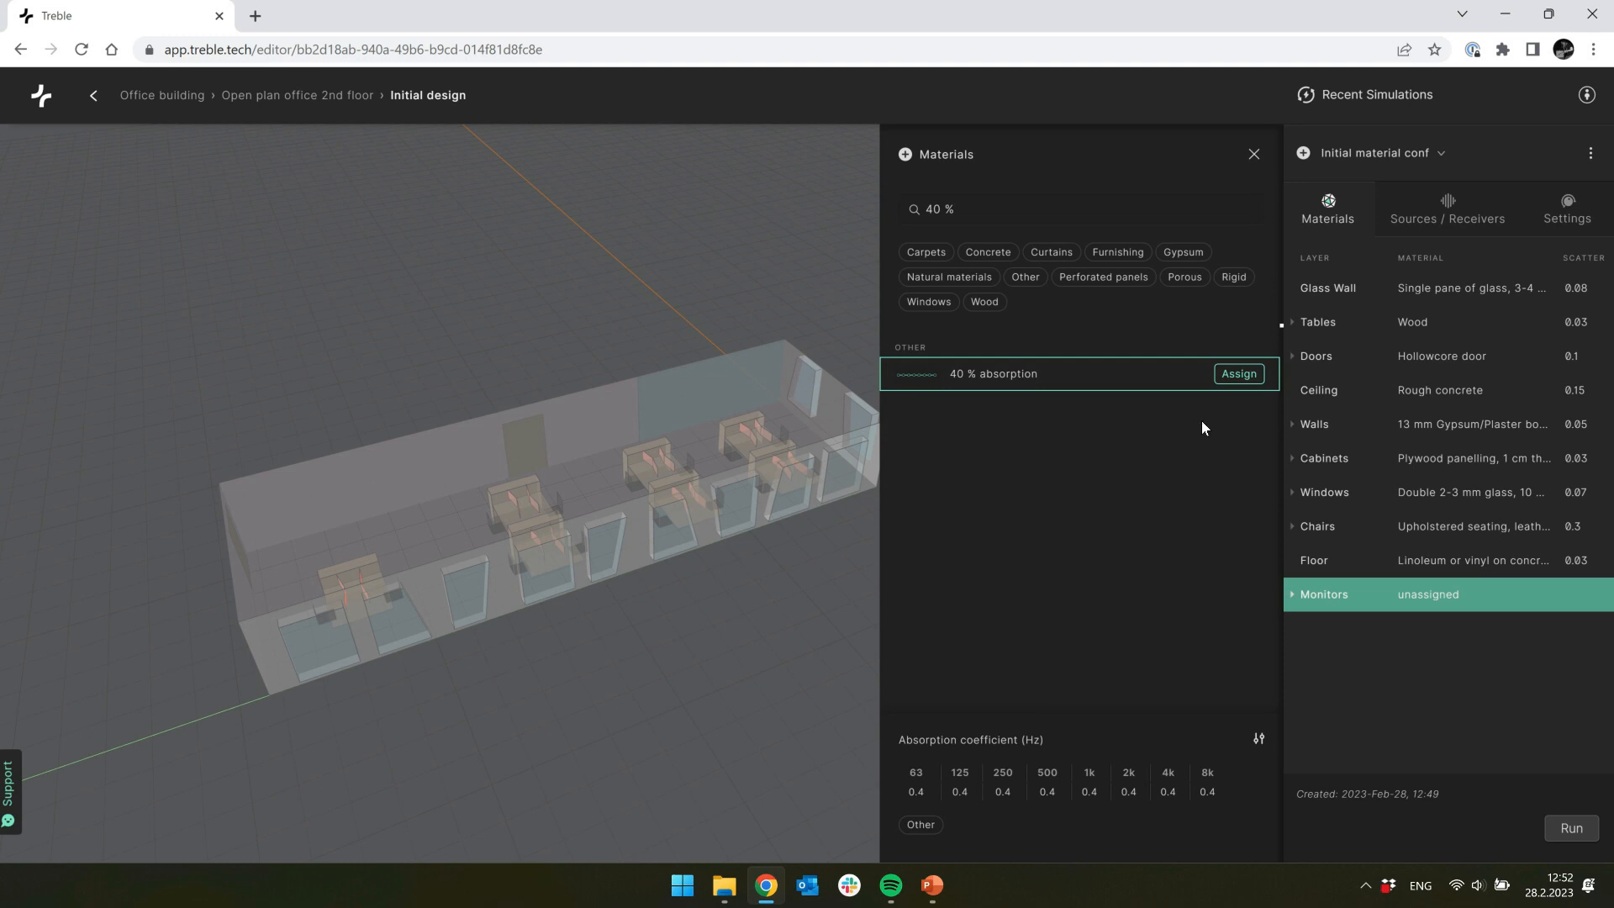
click(1239, 373)
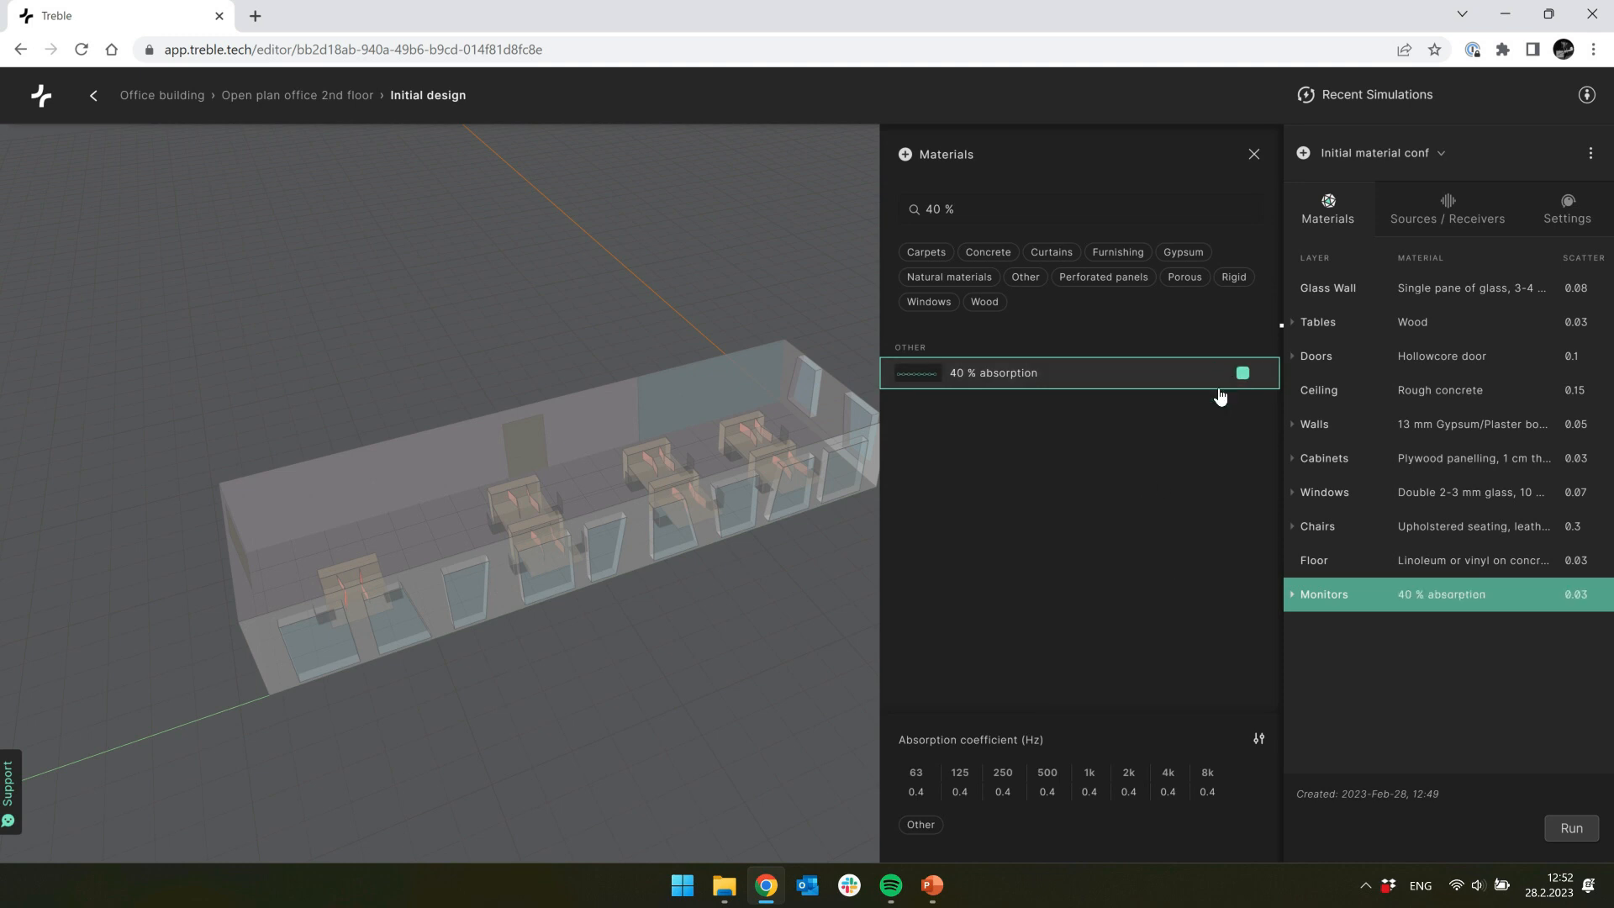
click(1251, 160)
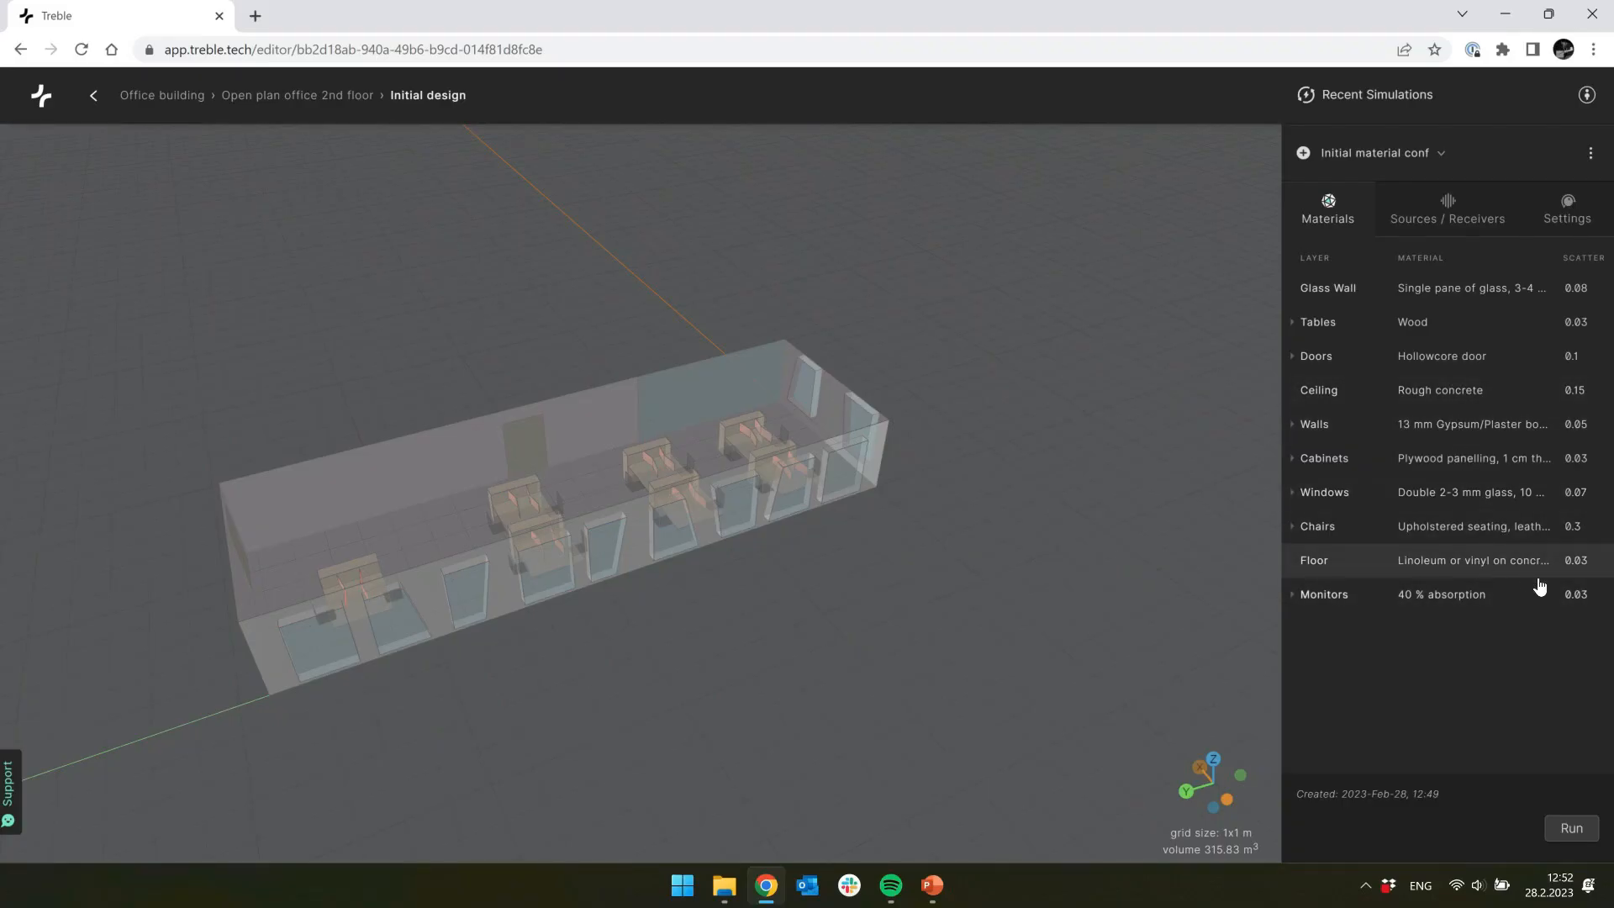
Step: Set the scattering coefficient to 0.6 for the Monitors, Chairs and Tables layers and 0.3 for the Cabinets layer
click(1582, 594)
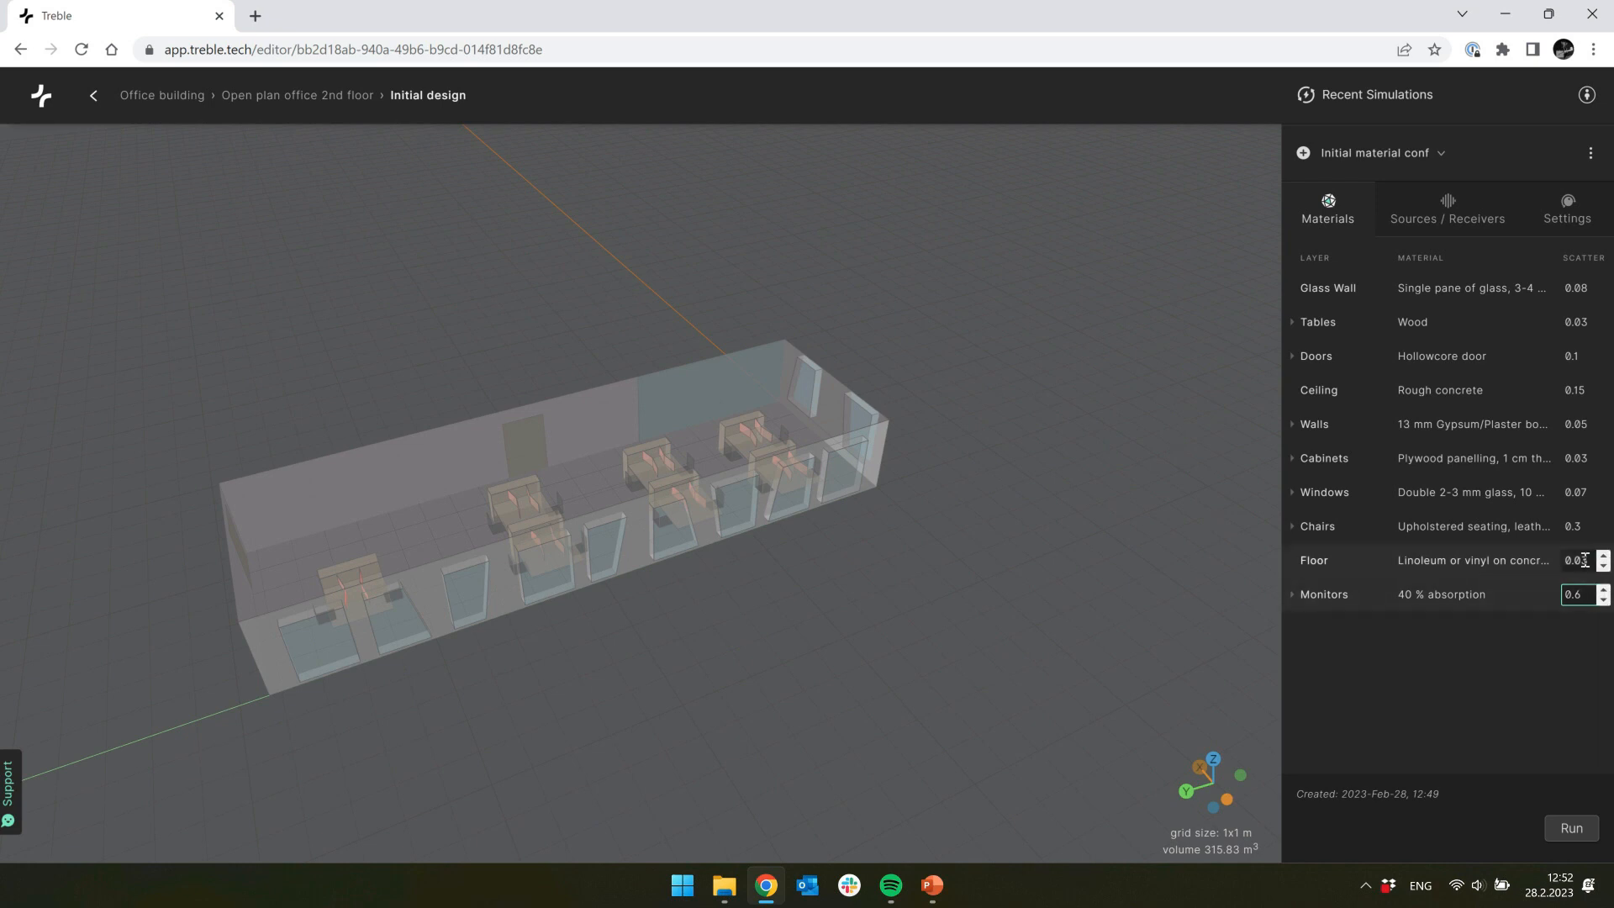
click(1584, 524)
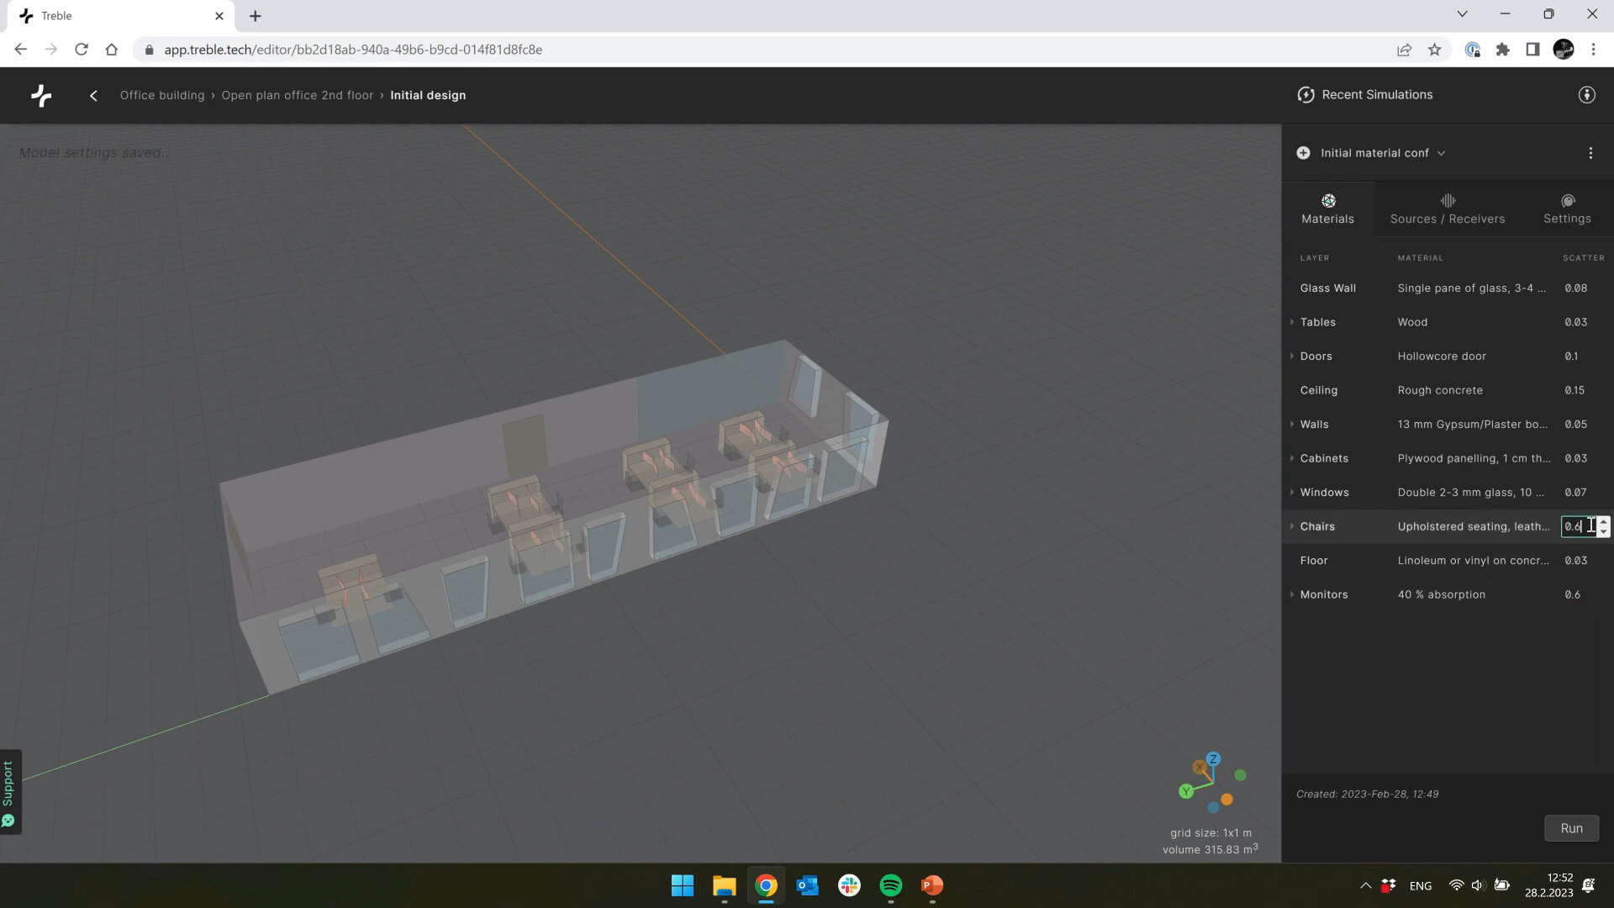
key(BackSpace)
text(6)
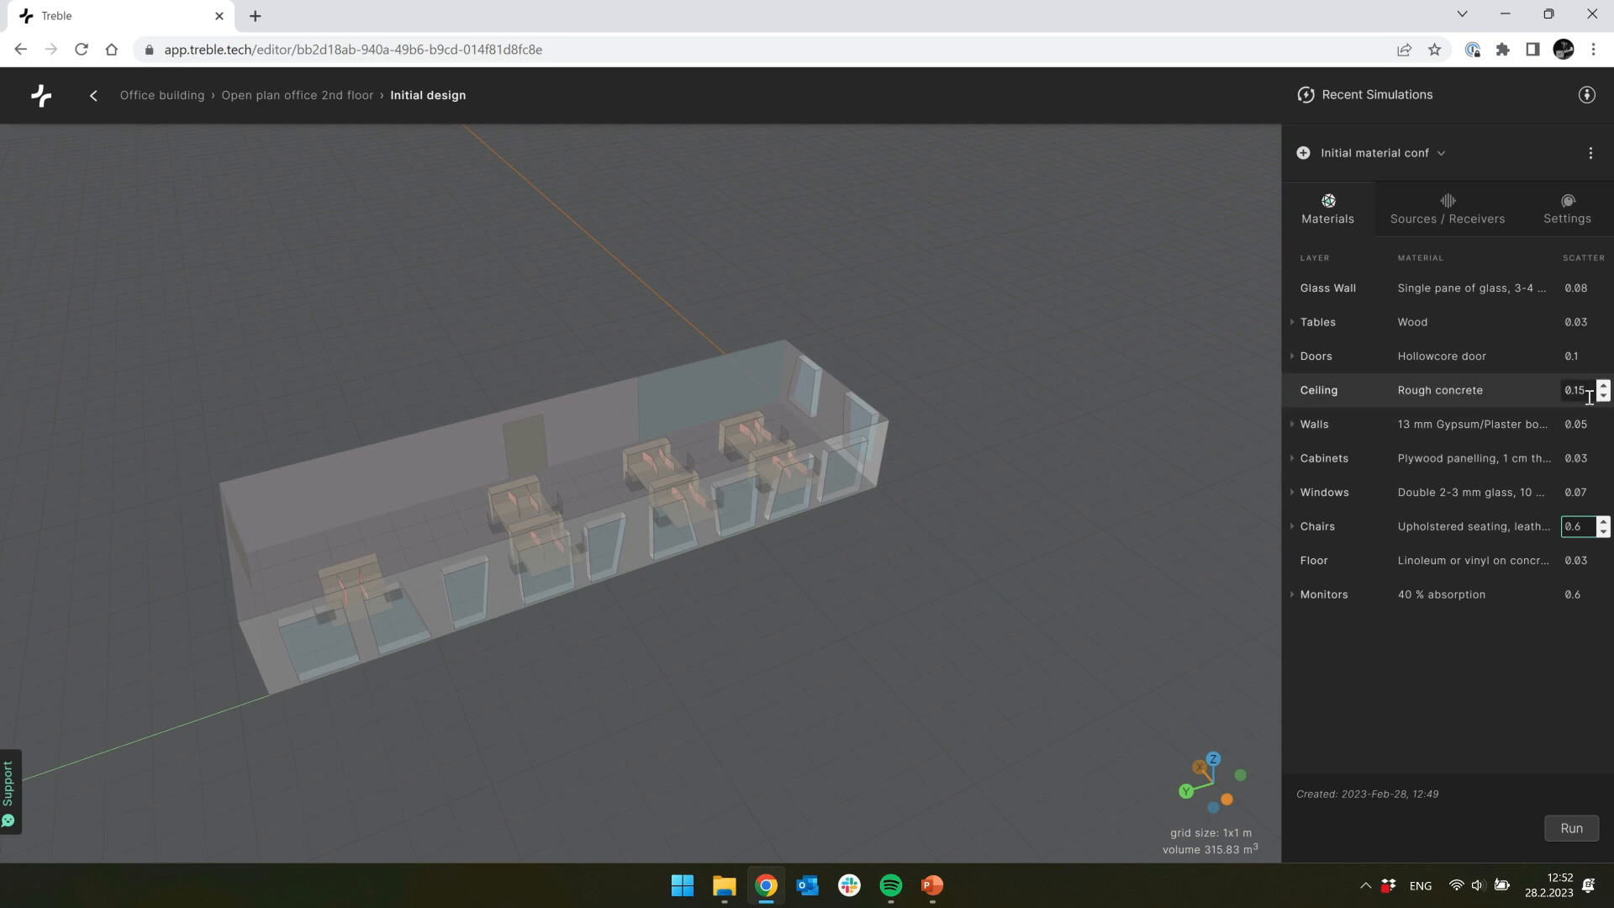
click(1589, 457)
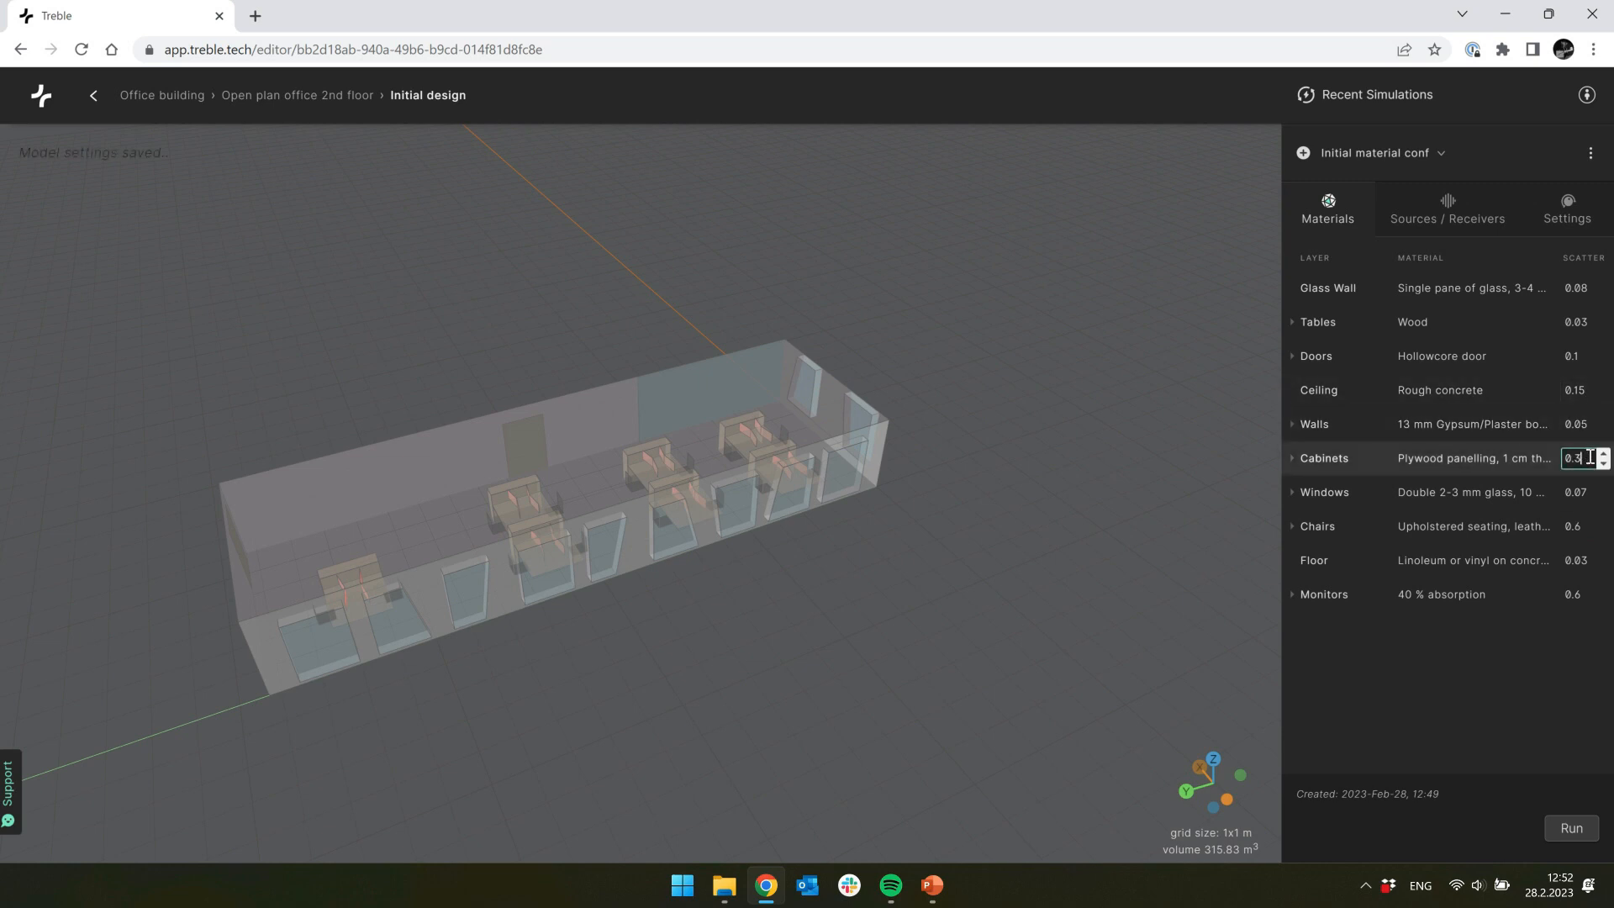
click(1581, 322)
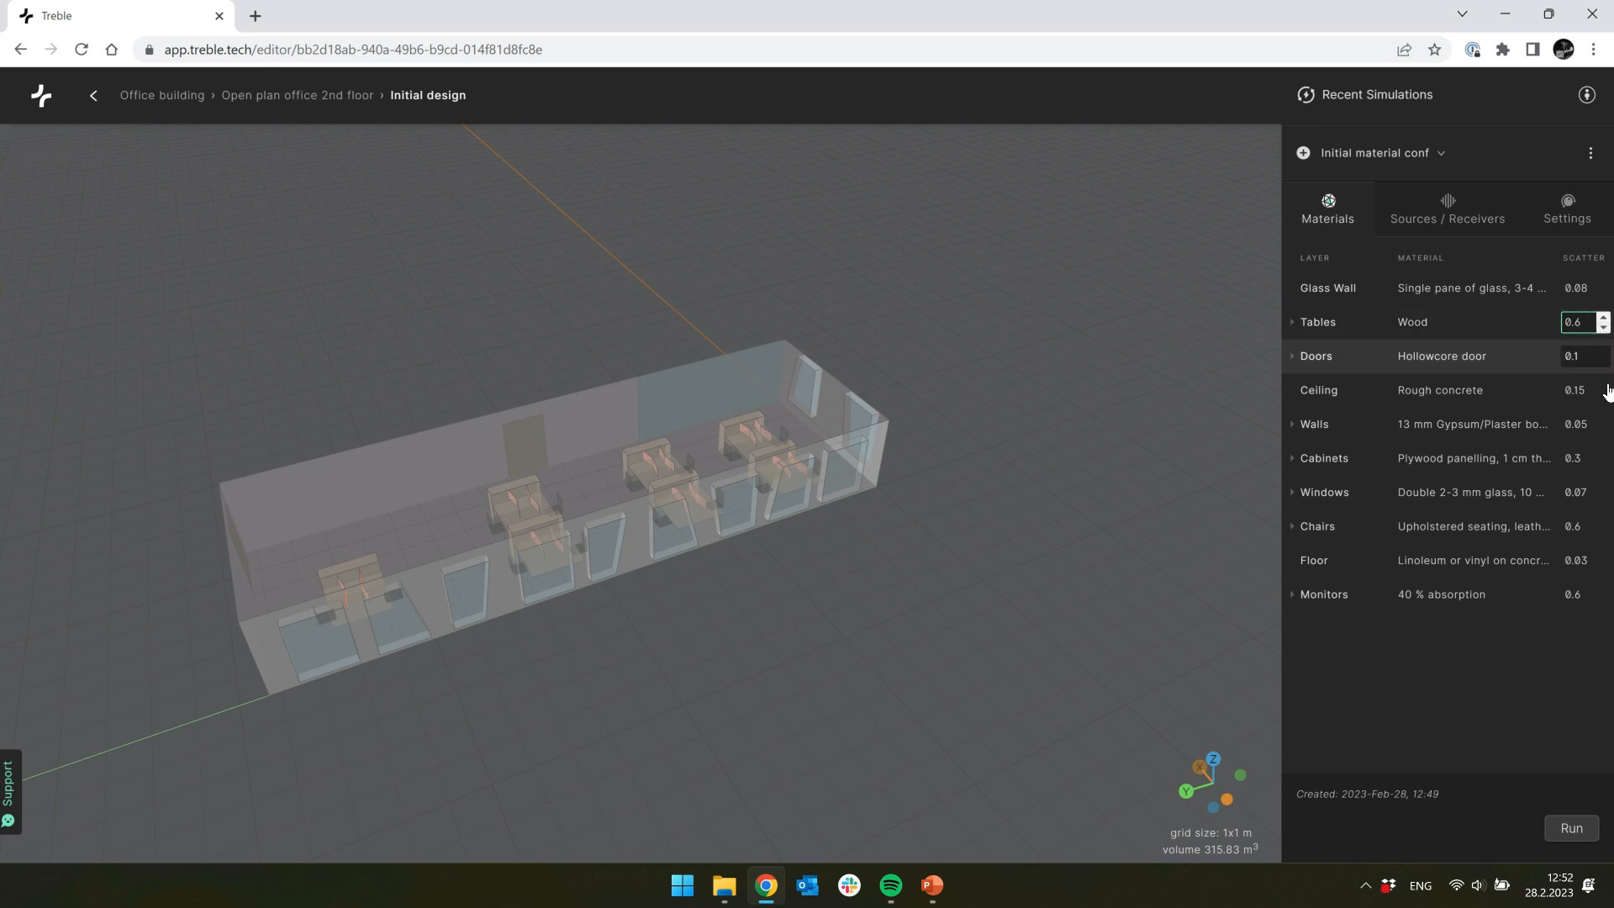
click(1501, 693)
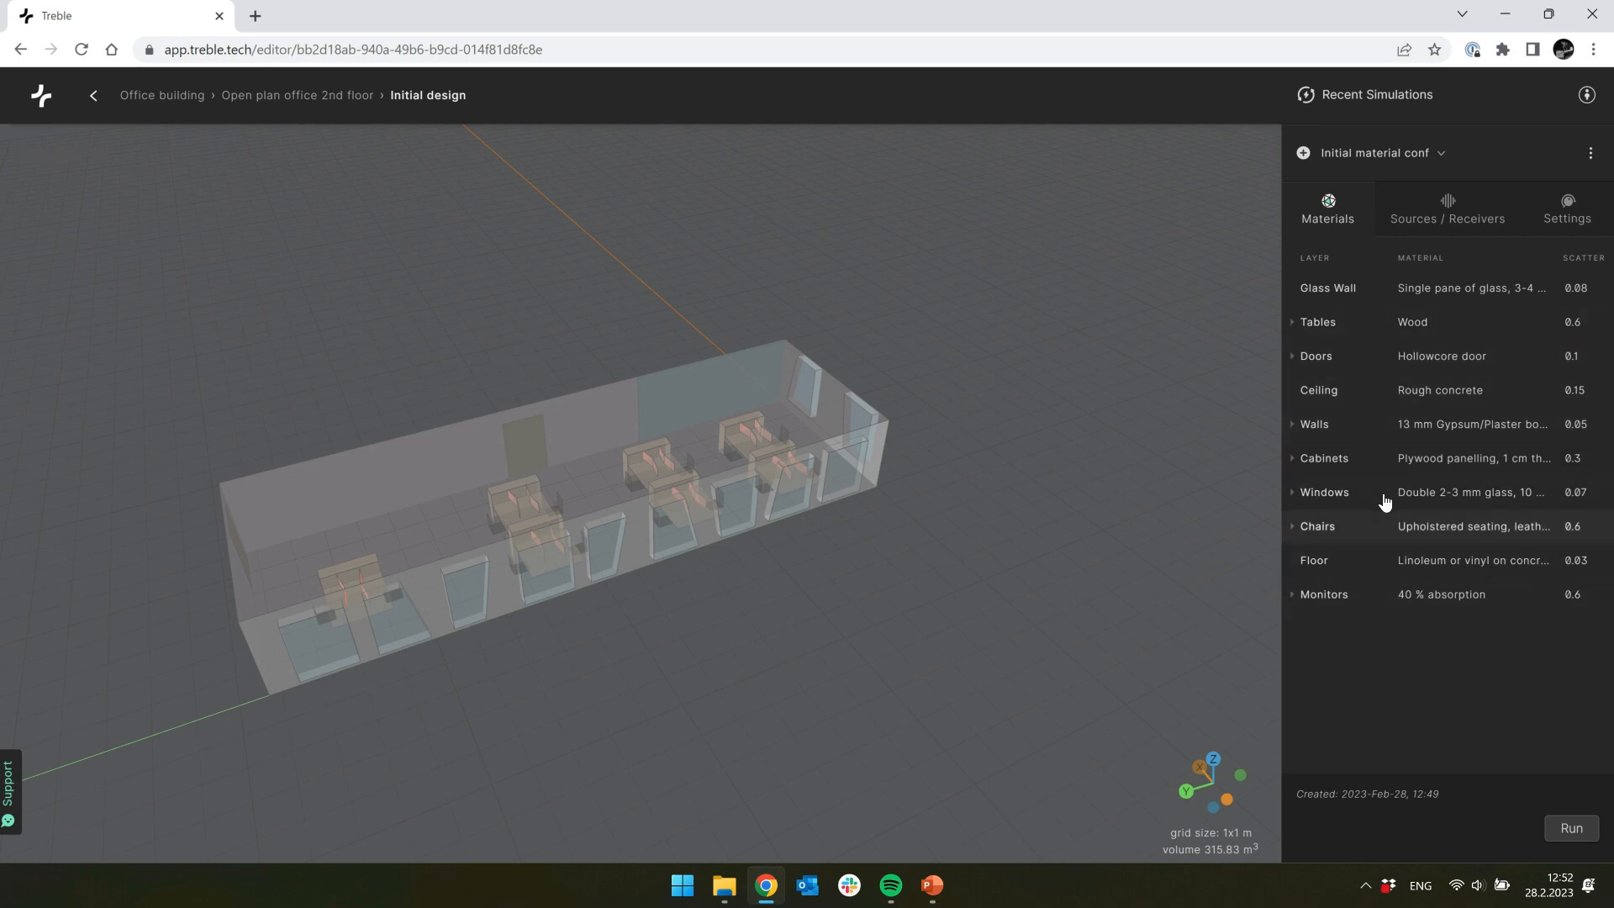
Step: Add a sound source named "Cool source" and move it along the room to X 2, Y 13.76, Z 1.5
click(1458, 212)
drag(879, 463, 846, 529)
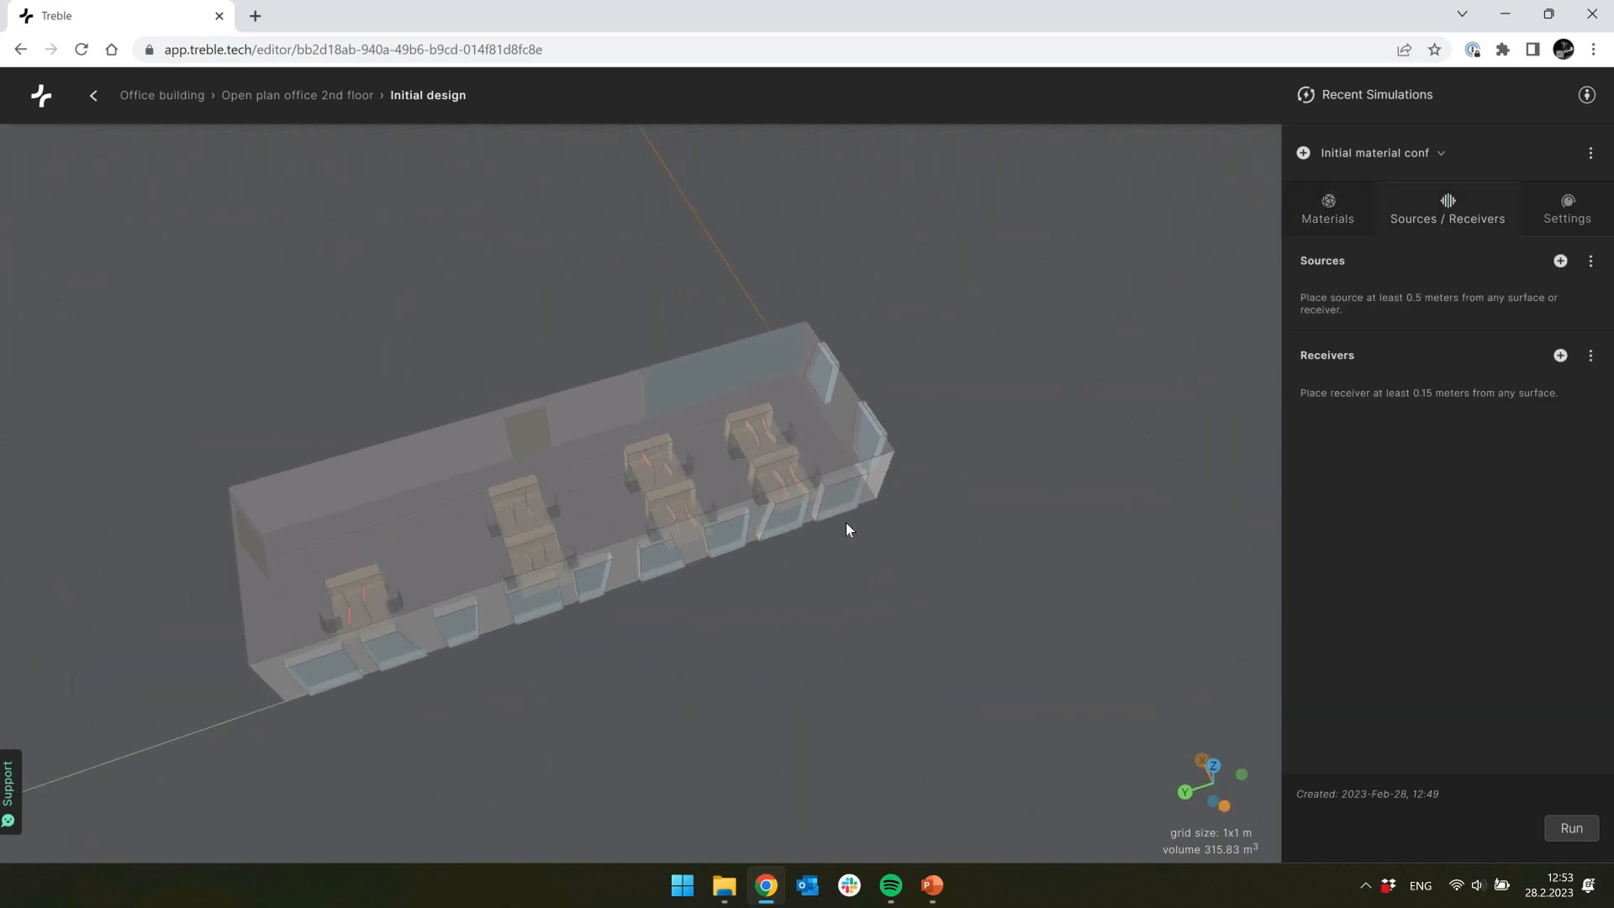
click(1560, 260)
text(Co)
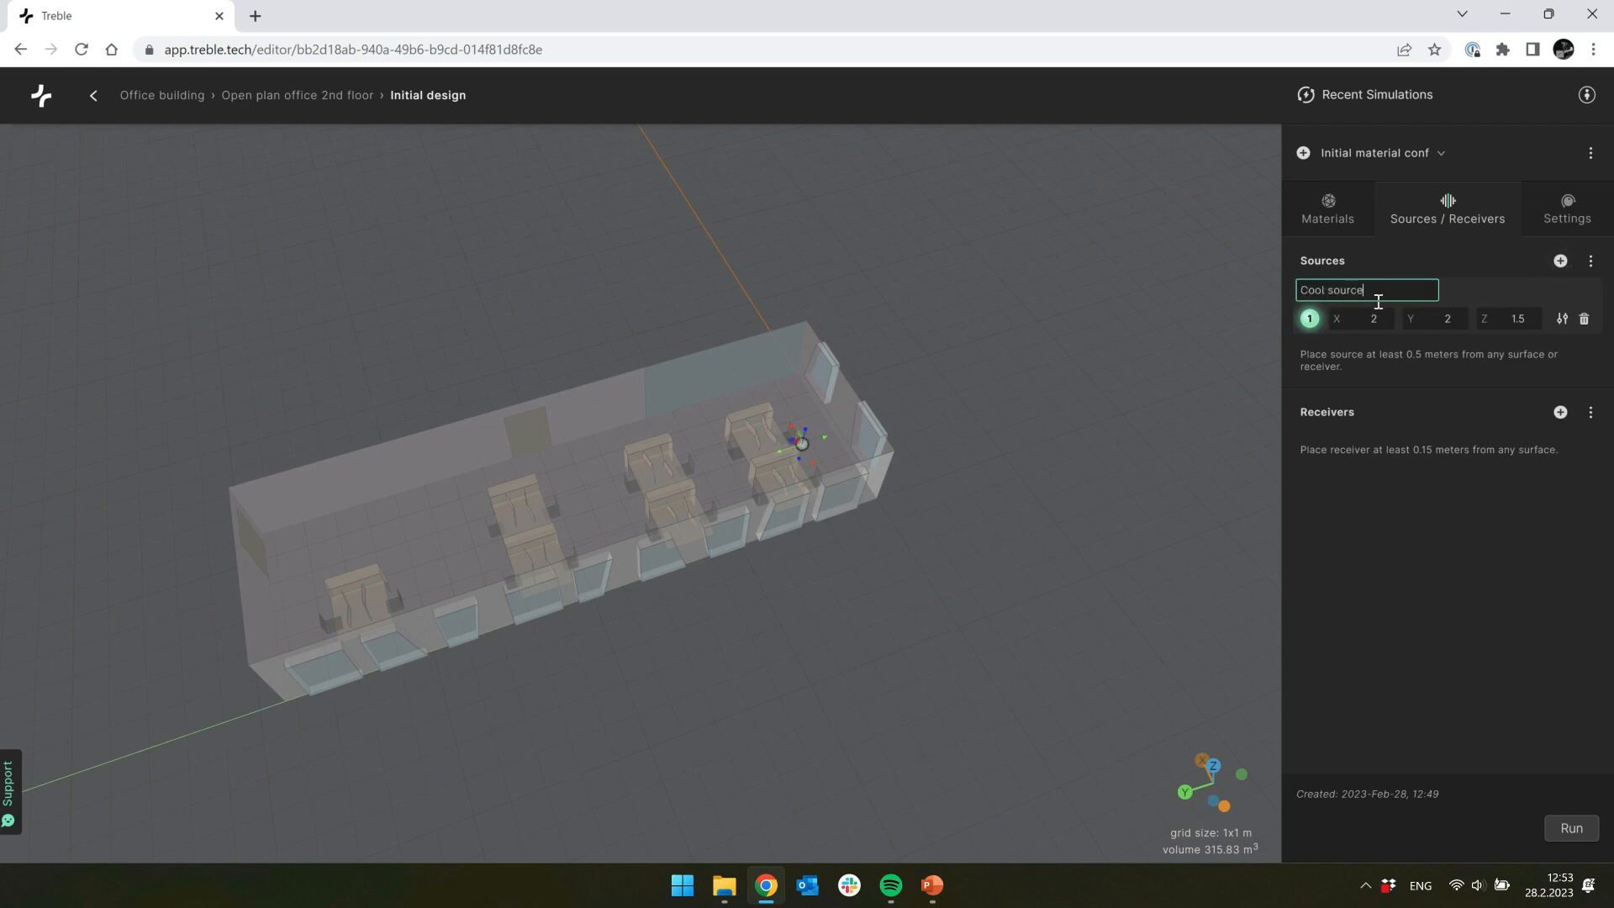
text(ol source)
drag(1026, 460, 1120, 515)
drag(530, 425, 880, 410)
drag(836, 461, 1112, 512)
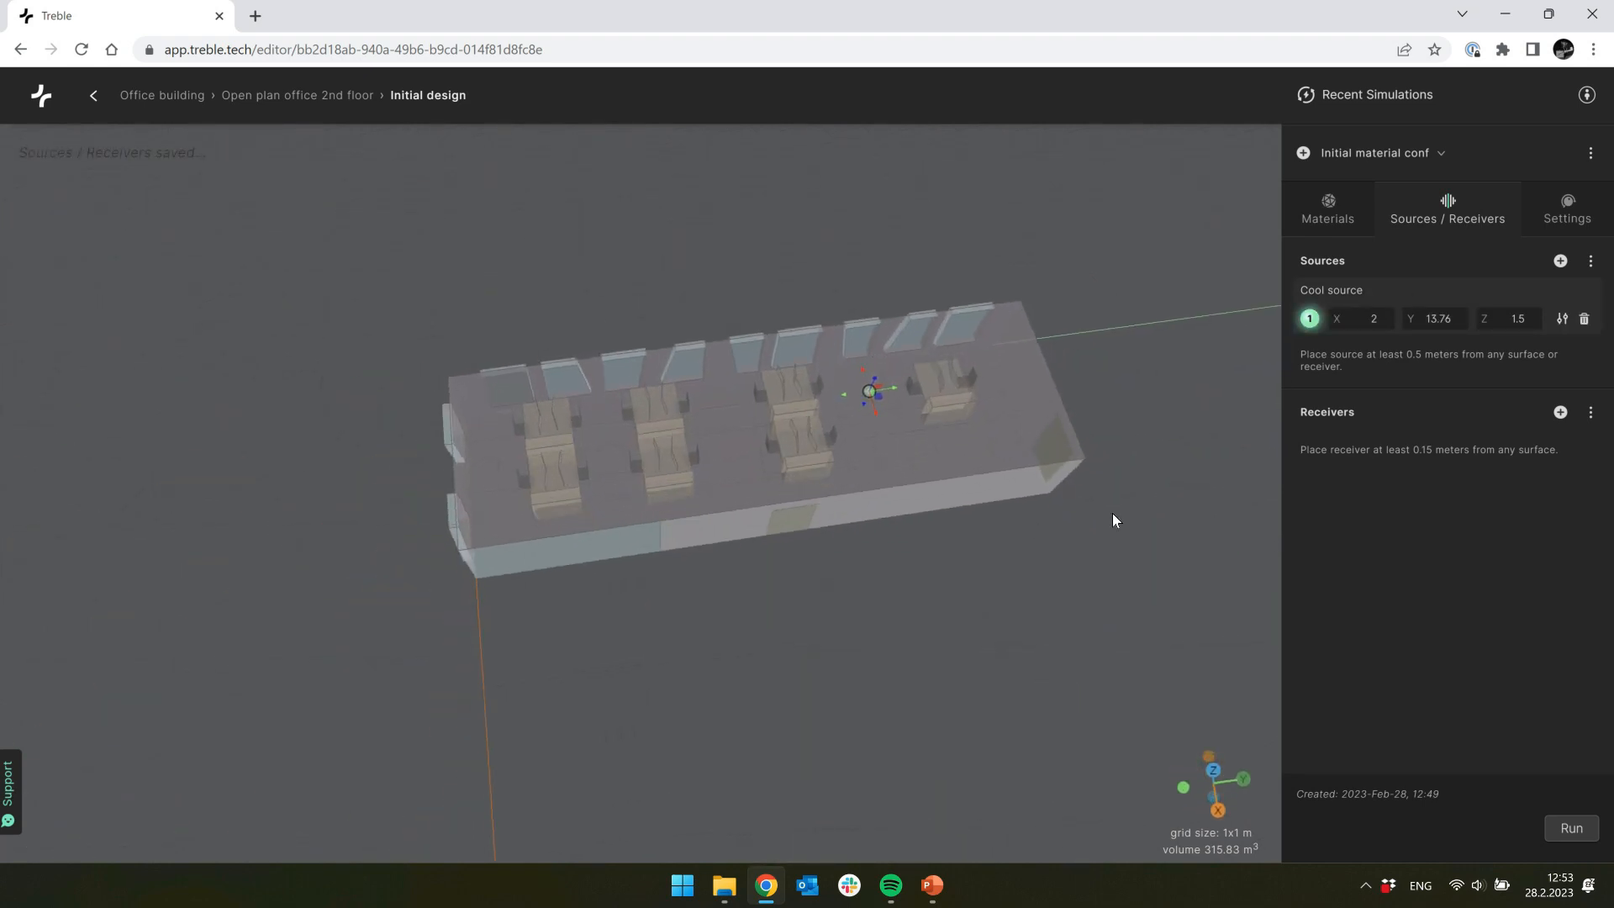
Step: Try the Speech and Genelec8020 directivities for Cool source, comparing their polar plots, and set its type back to Omni
click(1562, 320)
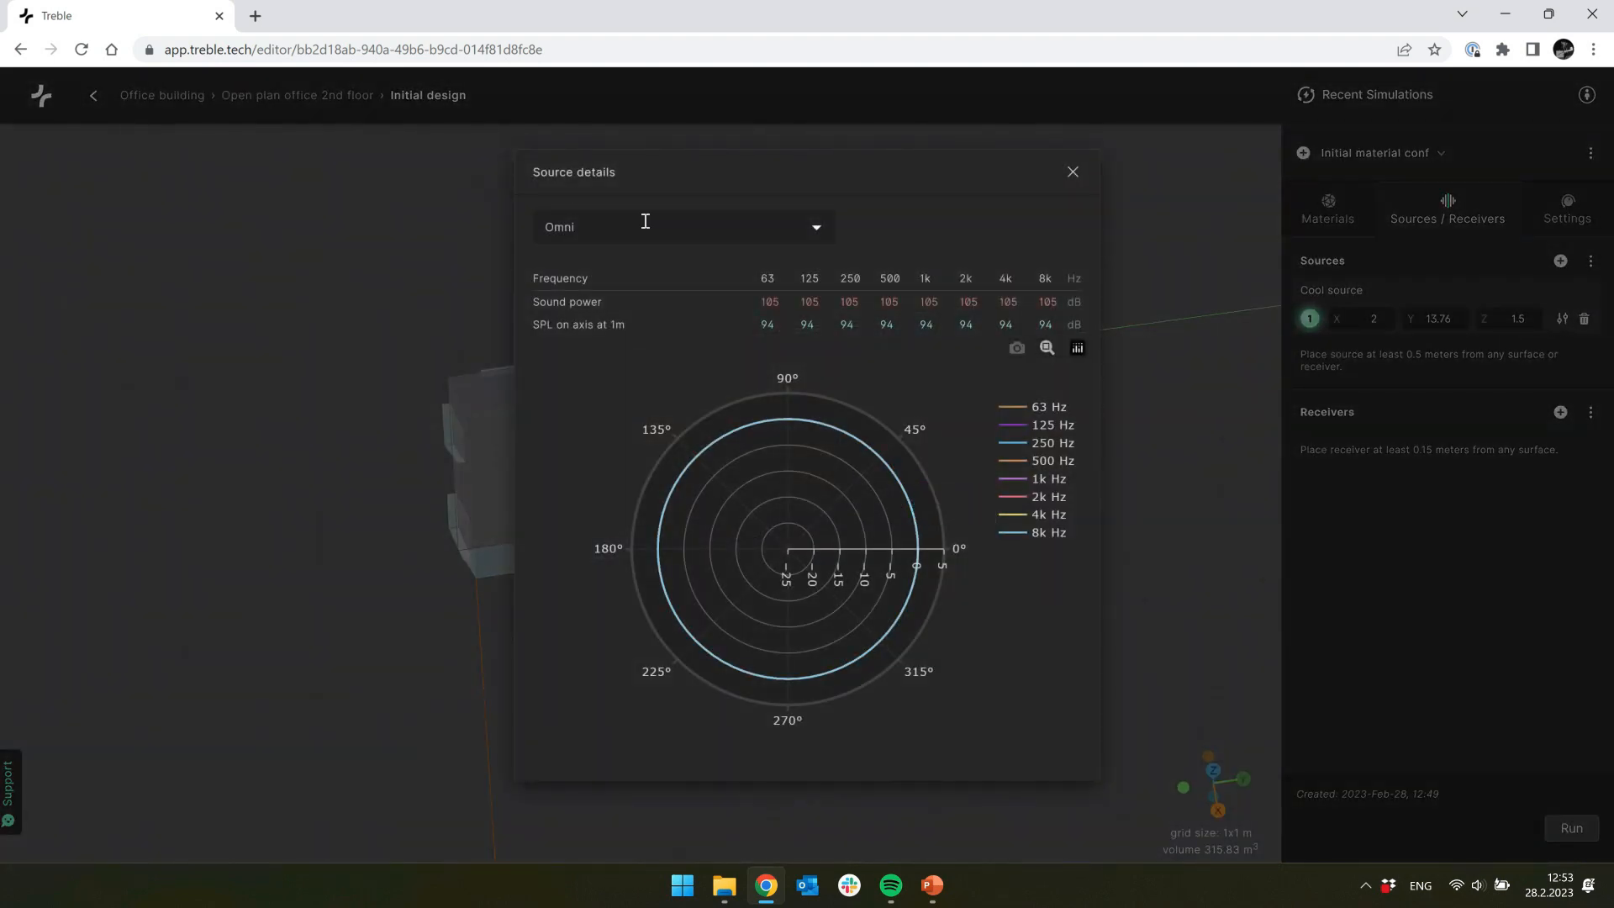
click(768, 227)
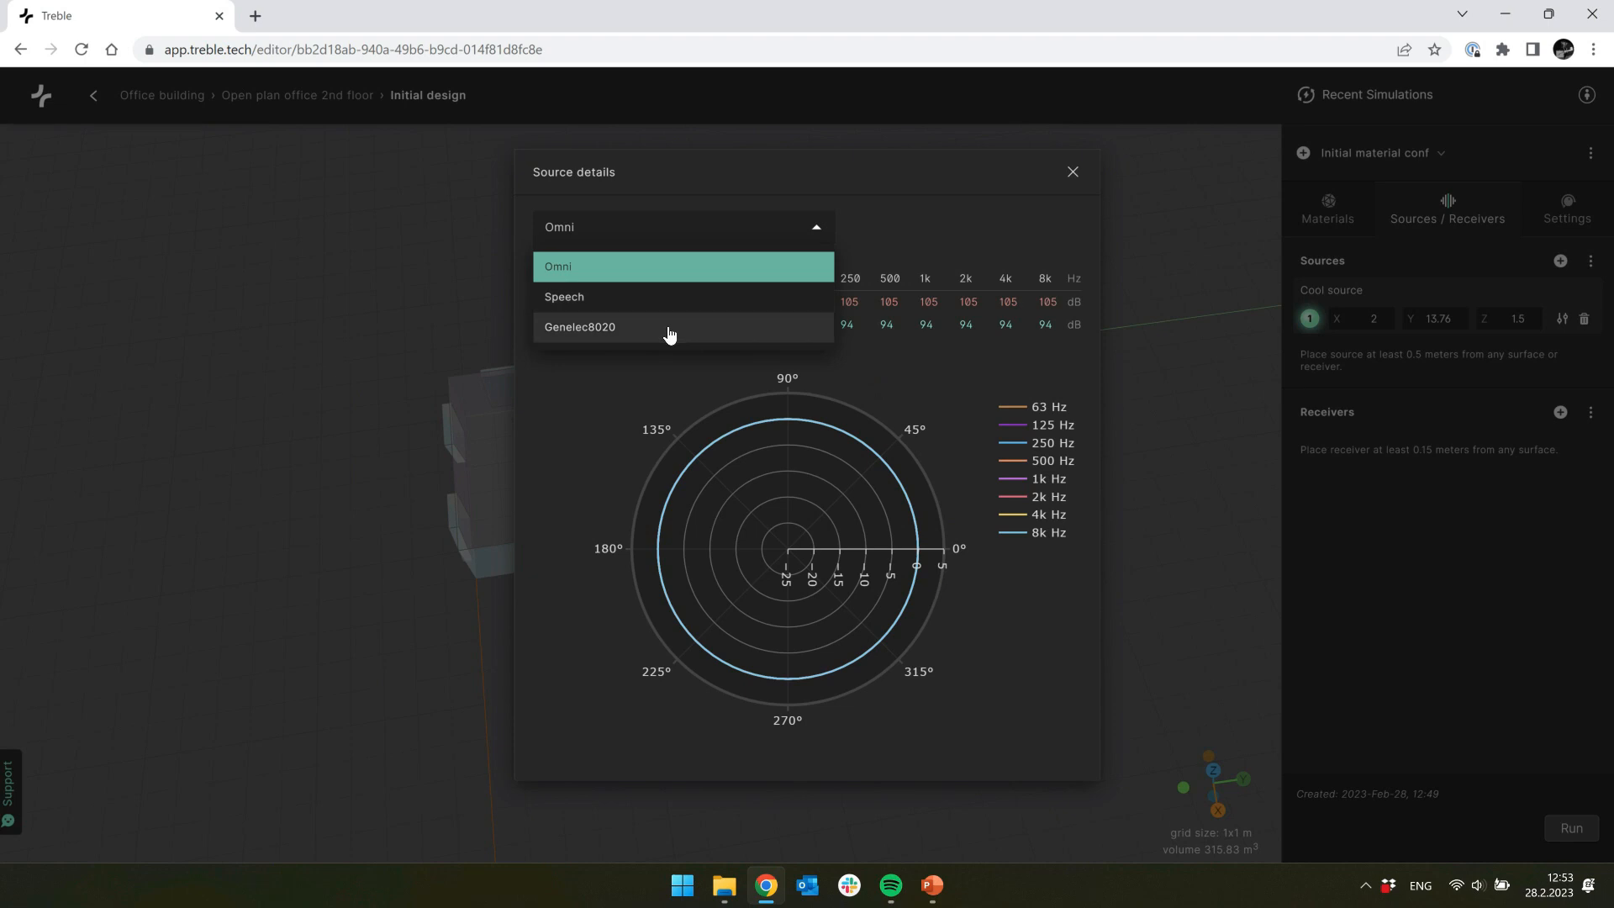
click(660, 301)
click(666, 227)
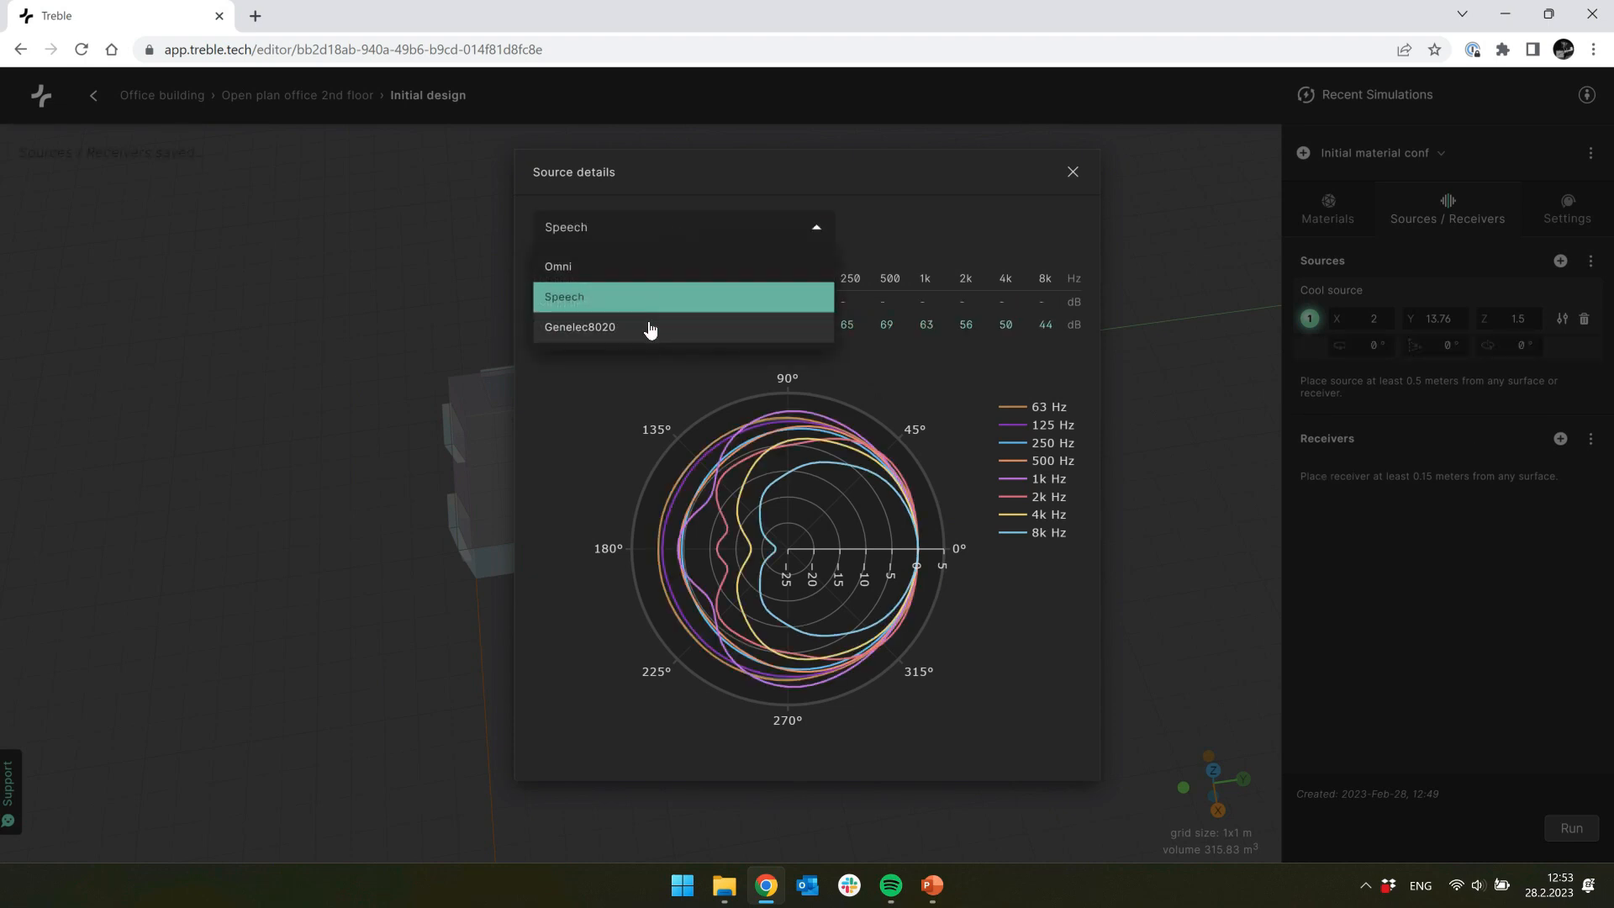
click(655, 325)
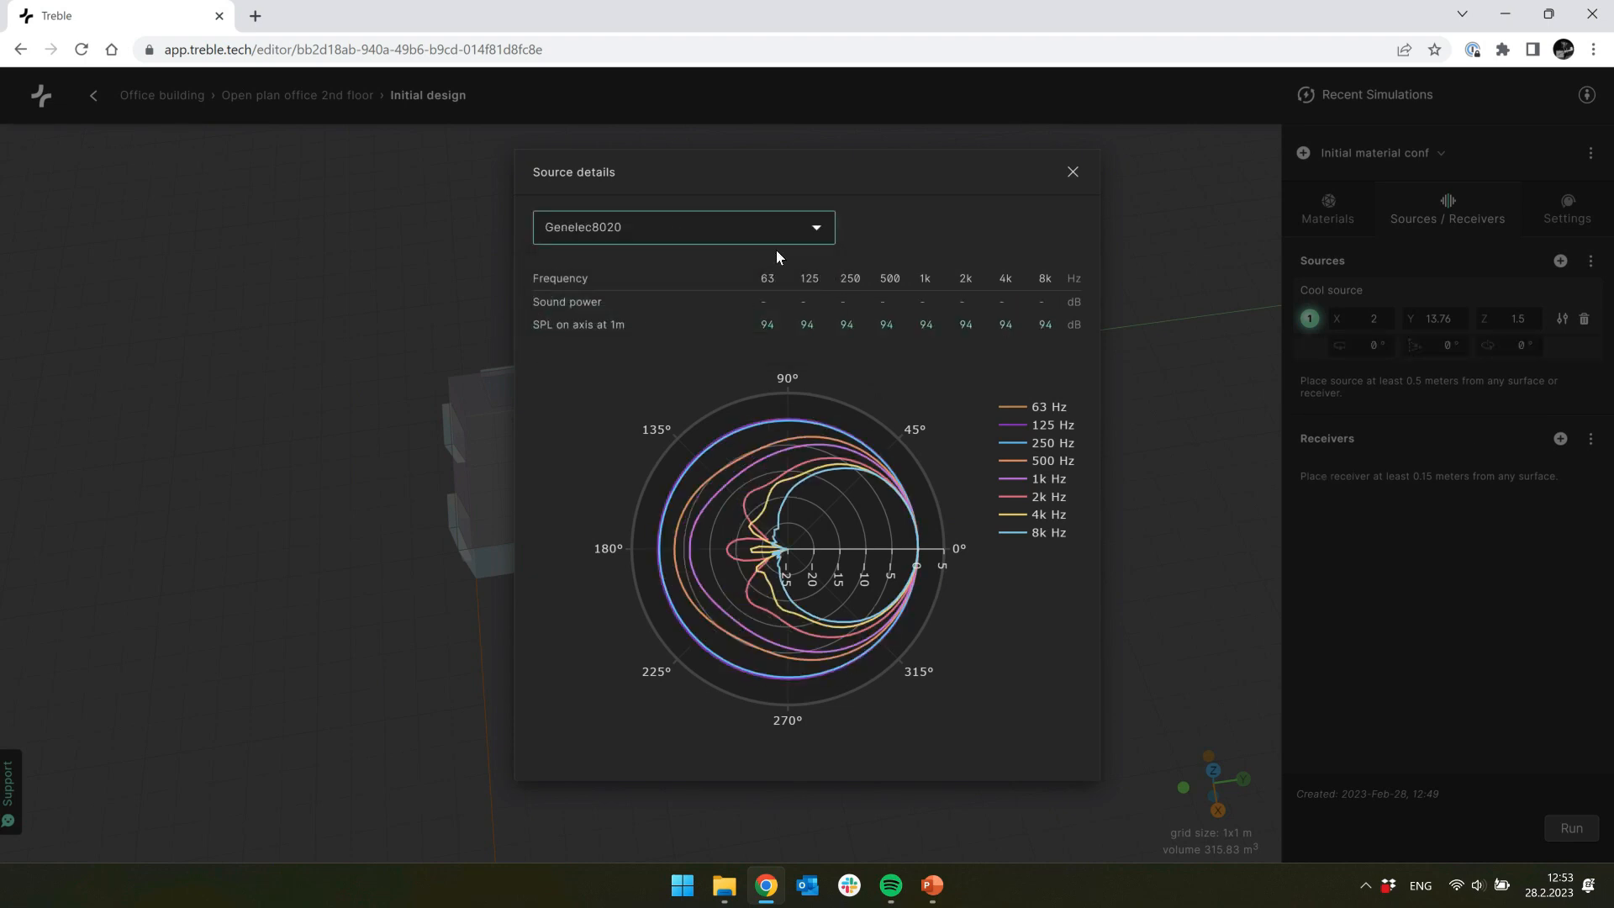
click(812, 227)
click(712, 267)
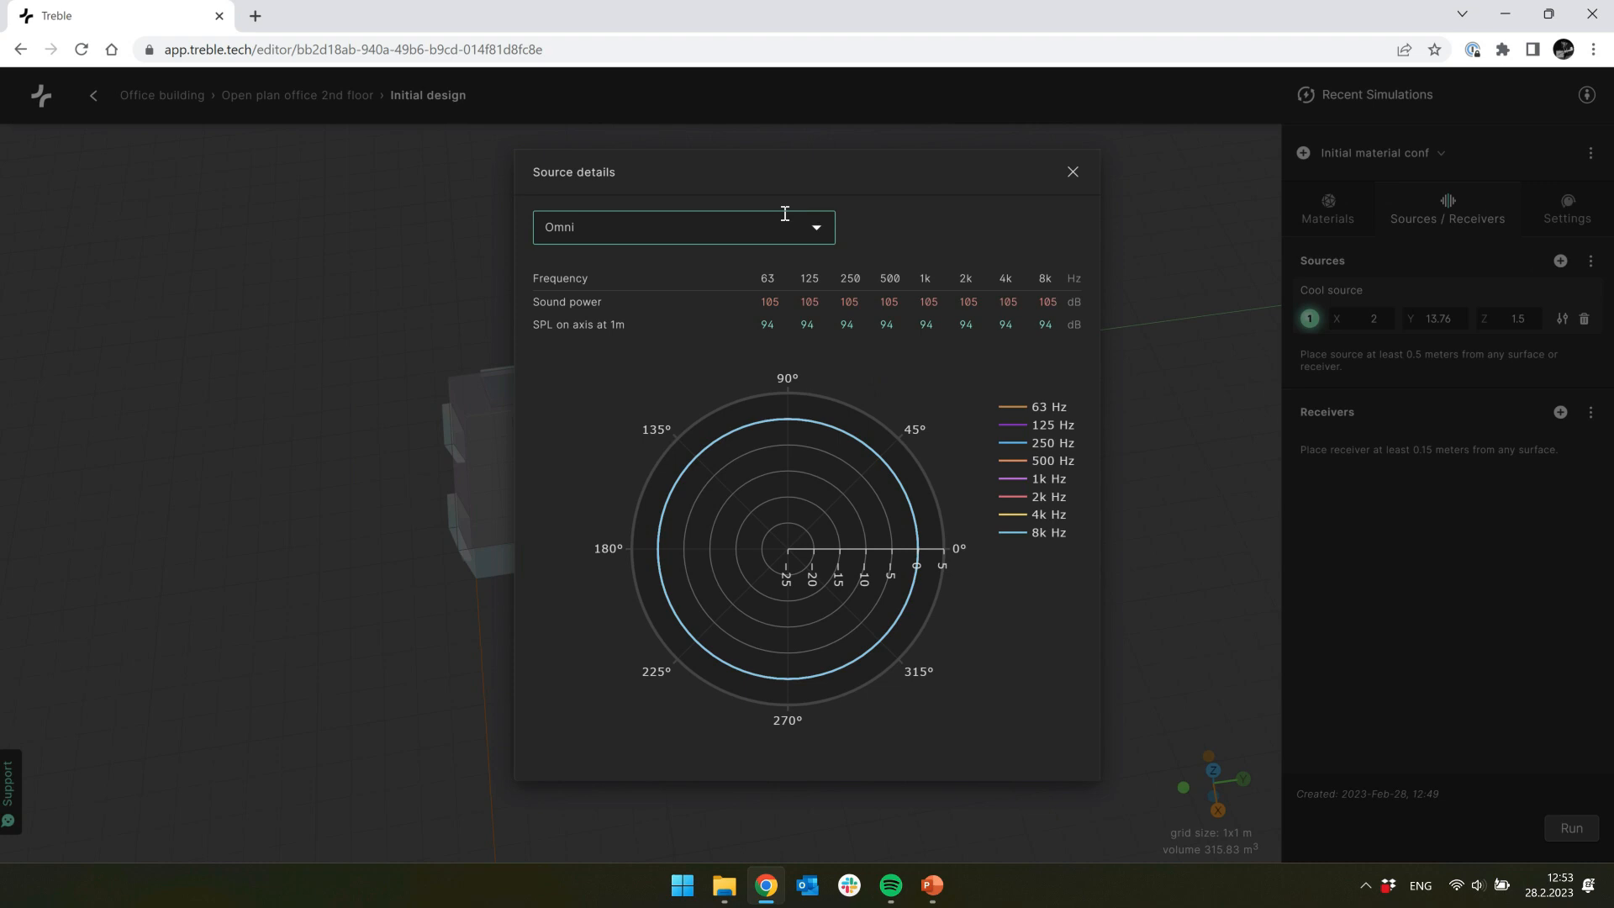
click(1073, 174)
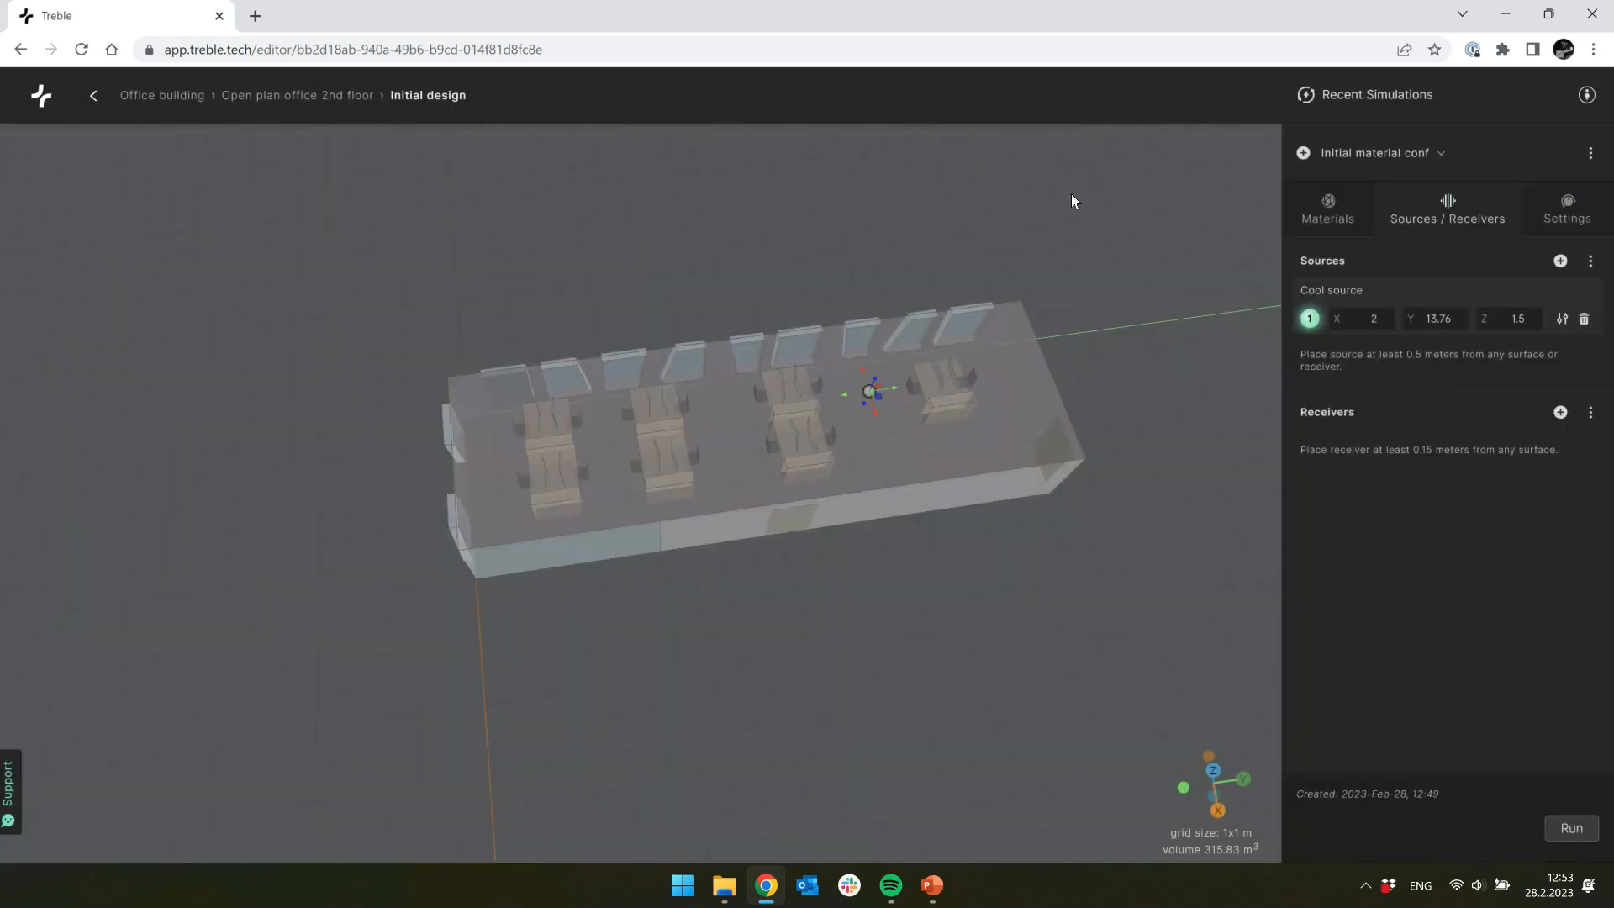
Step: Add two more sources, placing one at X 2, Y 1.15, Z 1.5 and the other at X 3.81, Y 8.95, Z 1.5
click(1560, 261)
drag(547, 439, 749, 479)
click(1560, 262)
click(1173, 506)
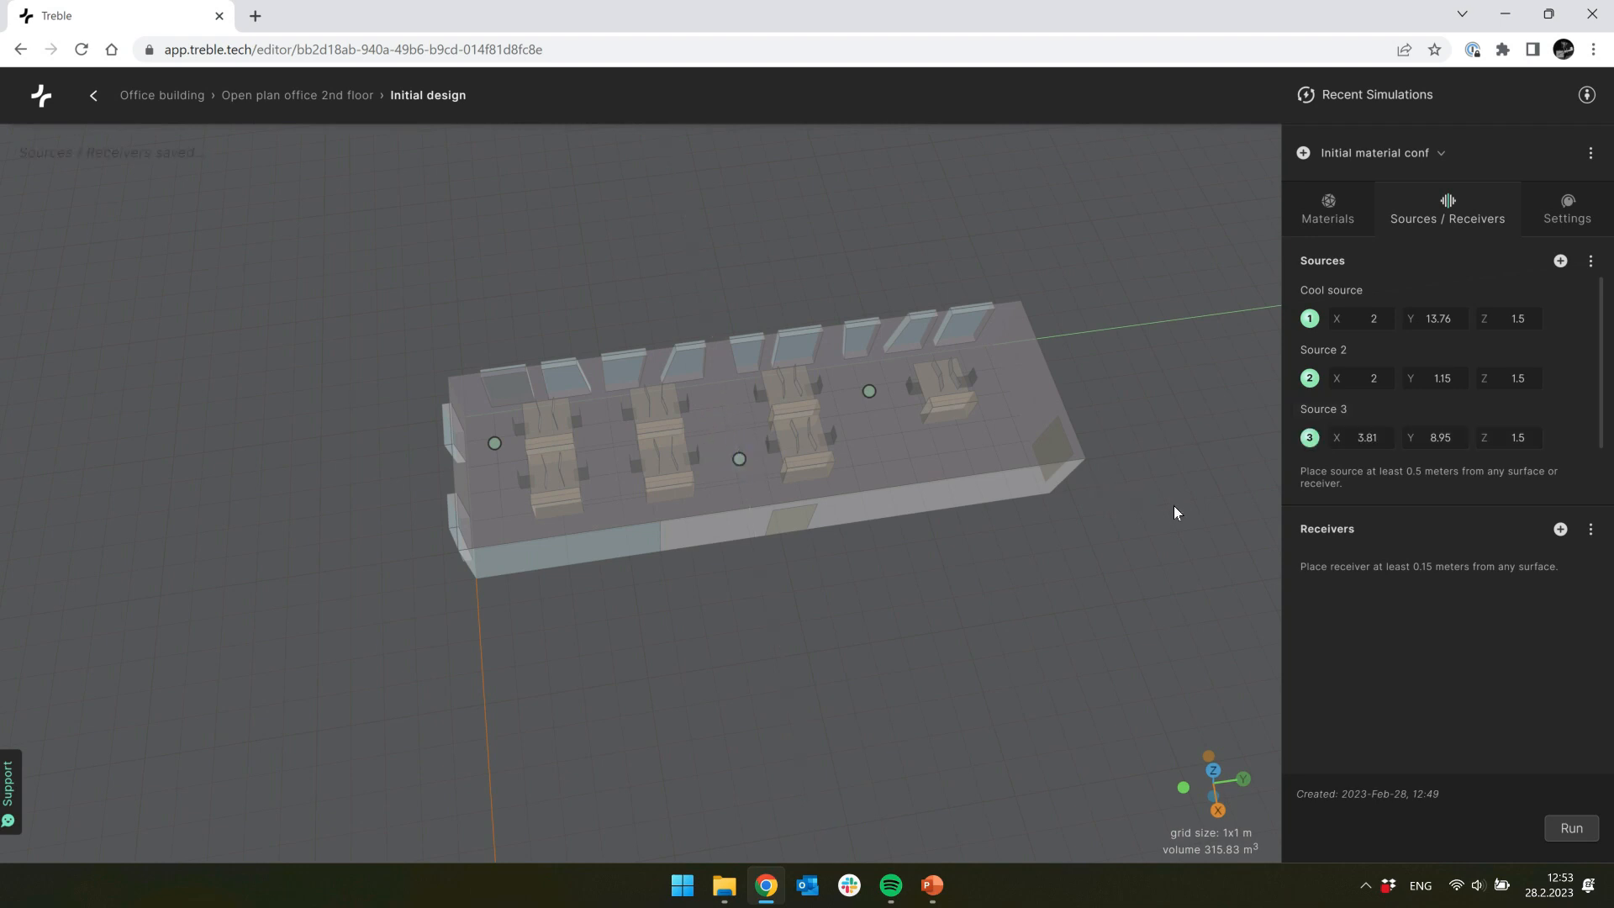
Step: Add a receiver and move it along and across the room to X 4.75, Y 17.56, Z 1.5
click(1560, 530)
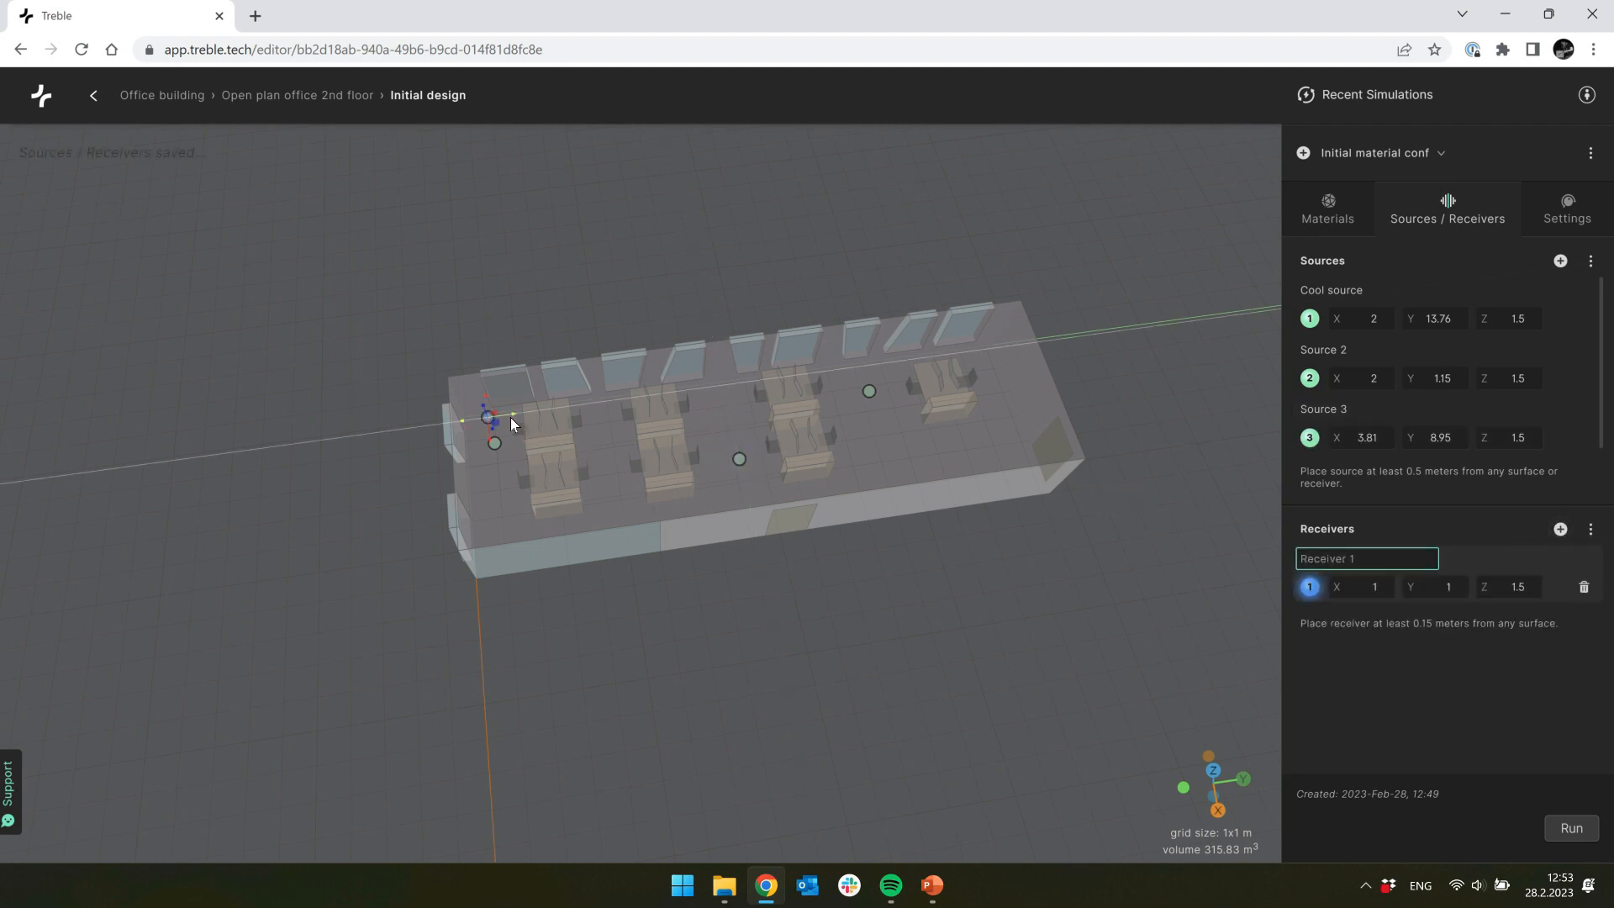
drag(764, 379, 978, 382)
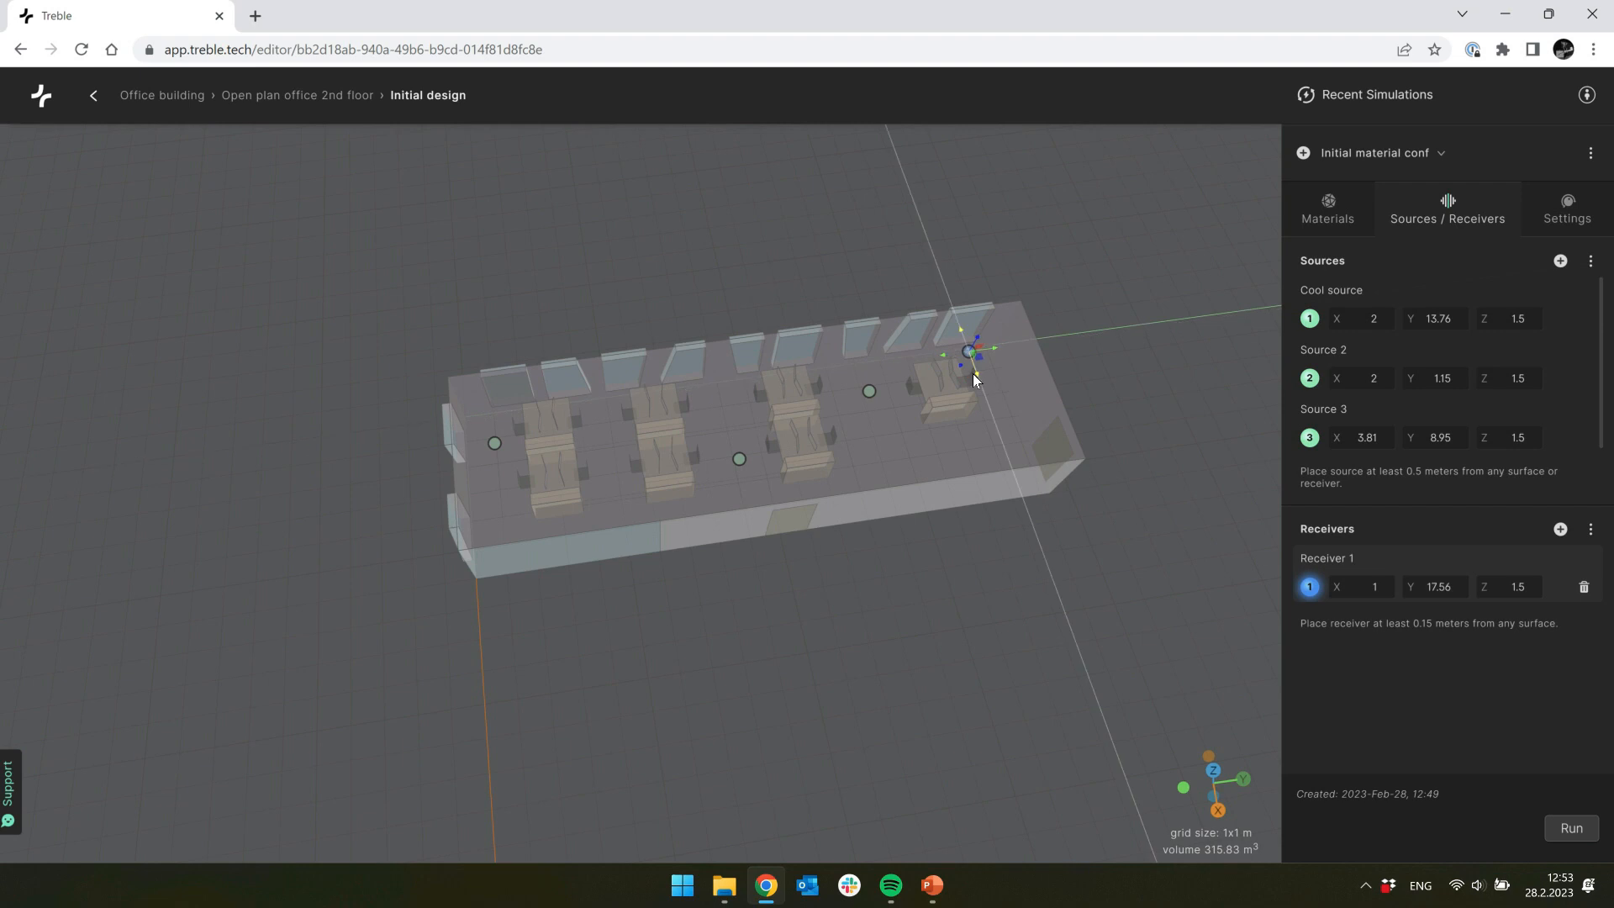
drag(986, 459, 985, 476)
click(985, 477)
Step: Add two more receivers, placing one at X 3.19, Y 5.58, Z 1.33 and the other at X 4.9, Y 1, Z 1.5
click(1560, 529)
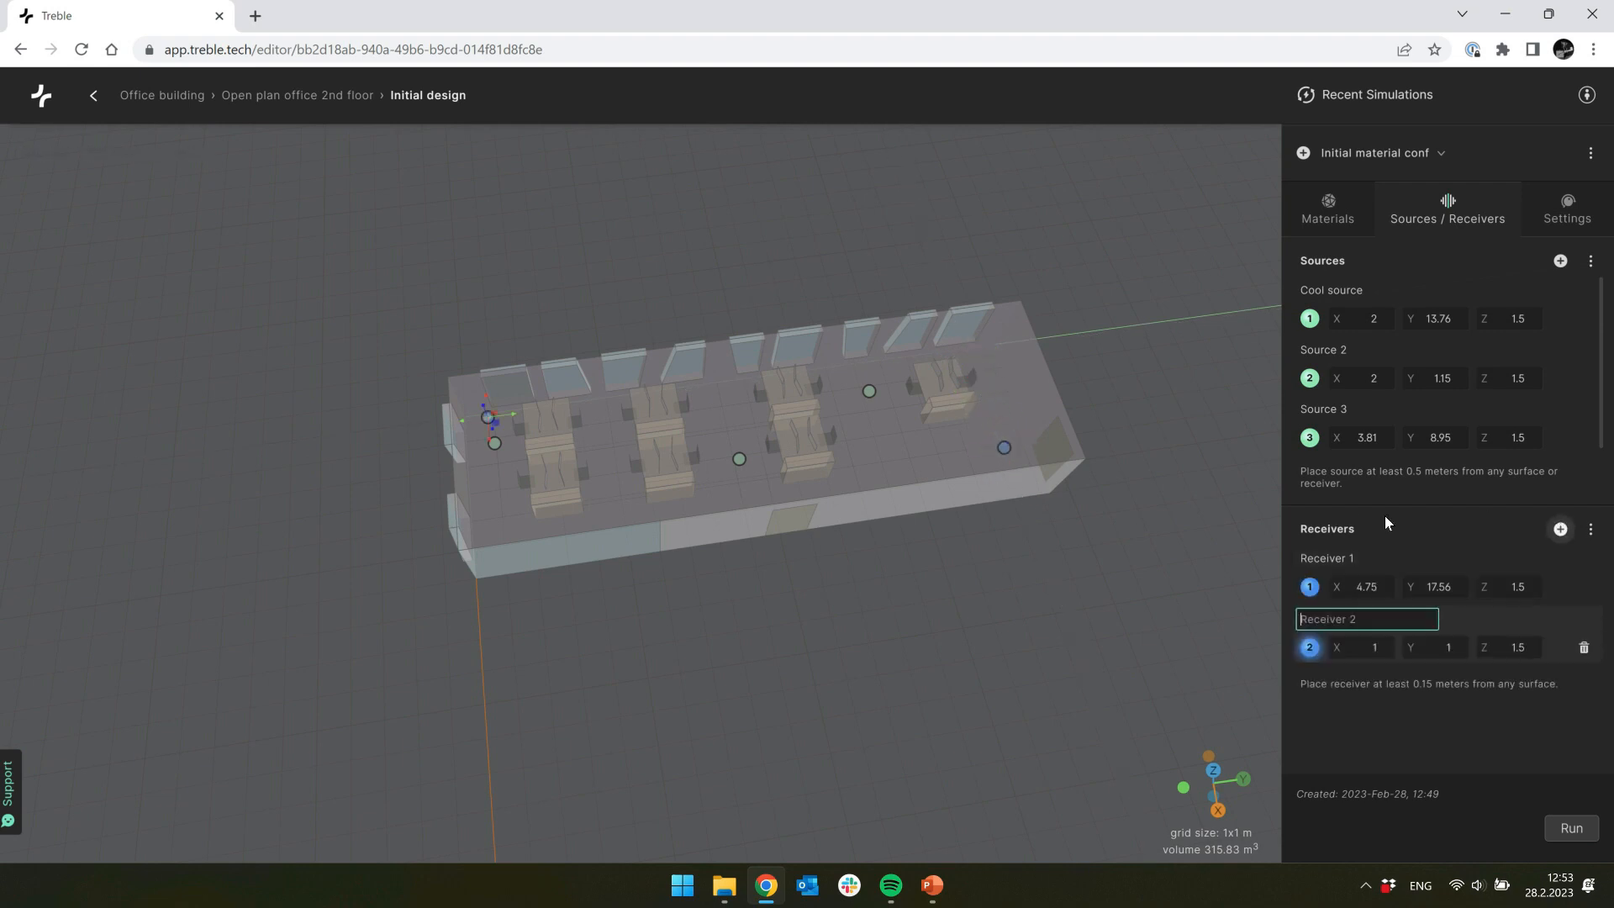
drag(497, 422, 506, 477)
drag(634, 466, 682, 622)
click(1560, 529)
drag(578, 496, 486, 531)
drag(662, 582, 768, 494)
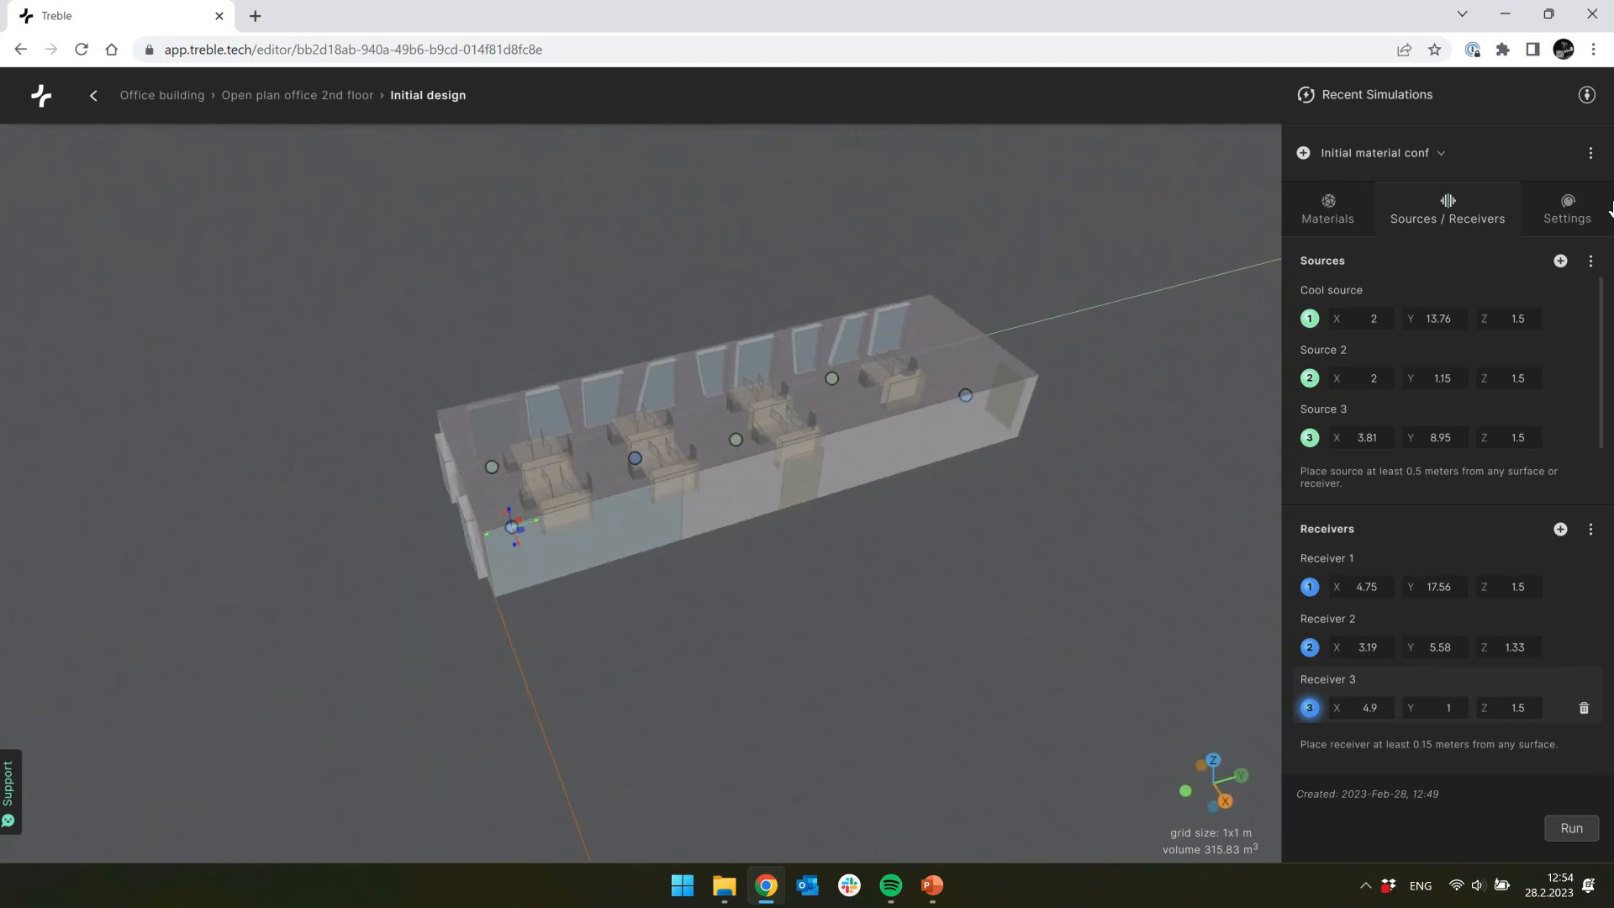
Step: Look over the Advanced simulation settings, return to Default, and start the Initial material conf simulation
click(1569, 206)
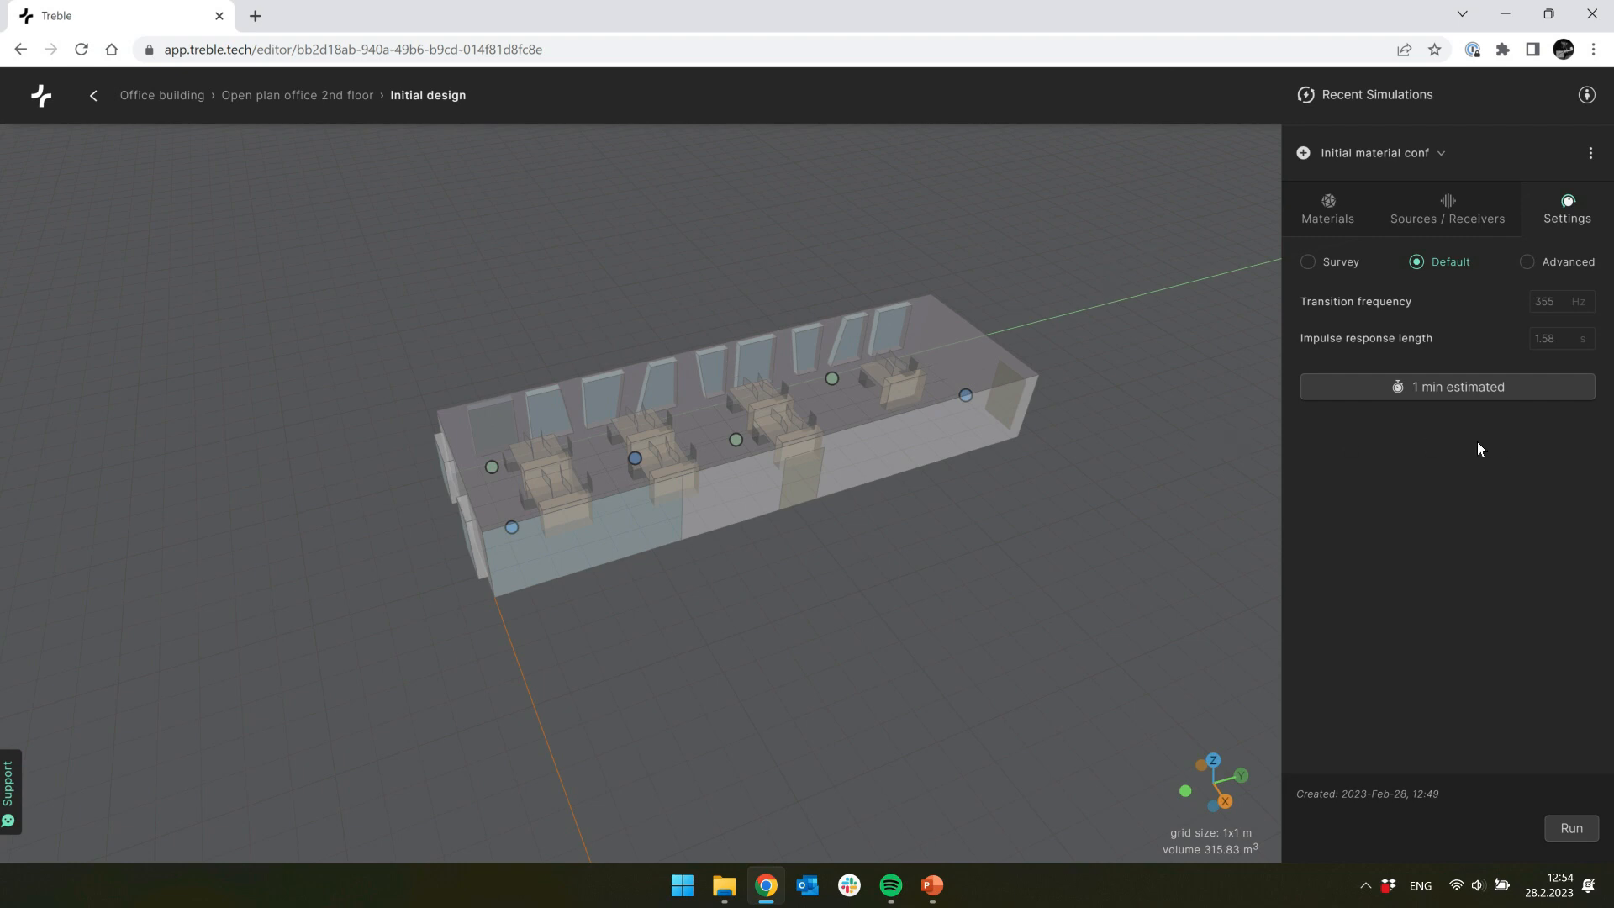
click(1549, 264)
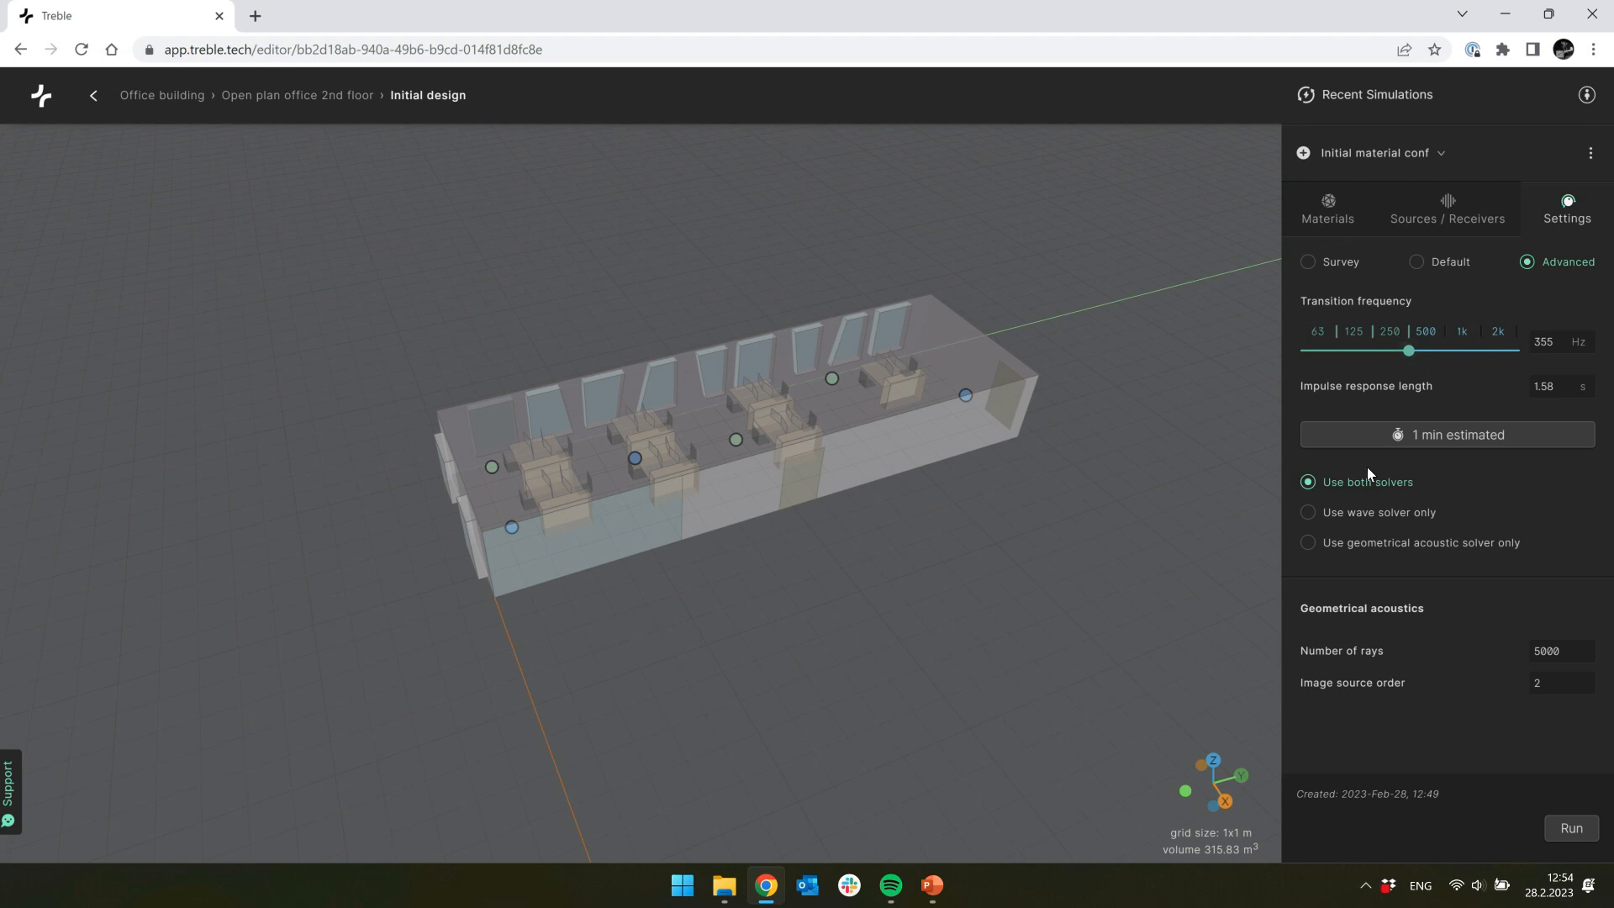
click(1442, 276)
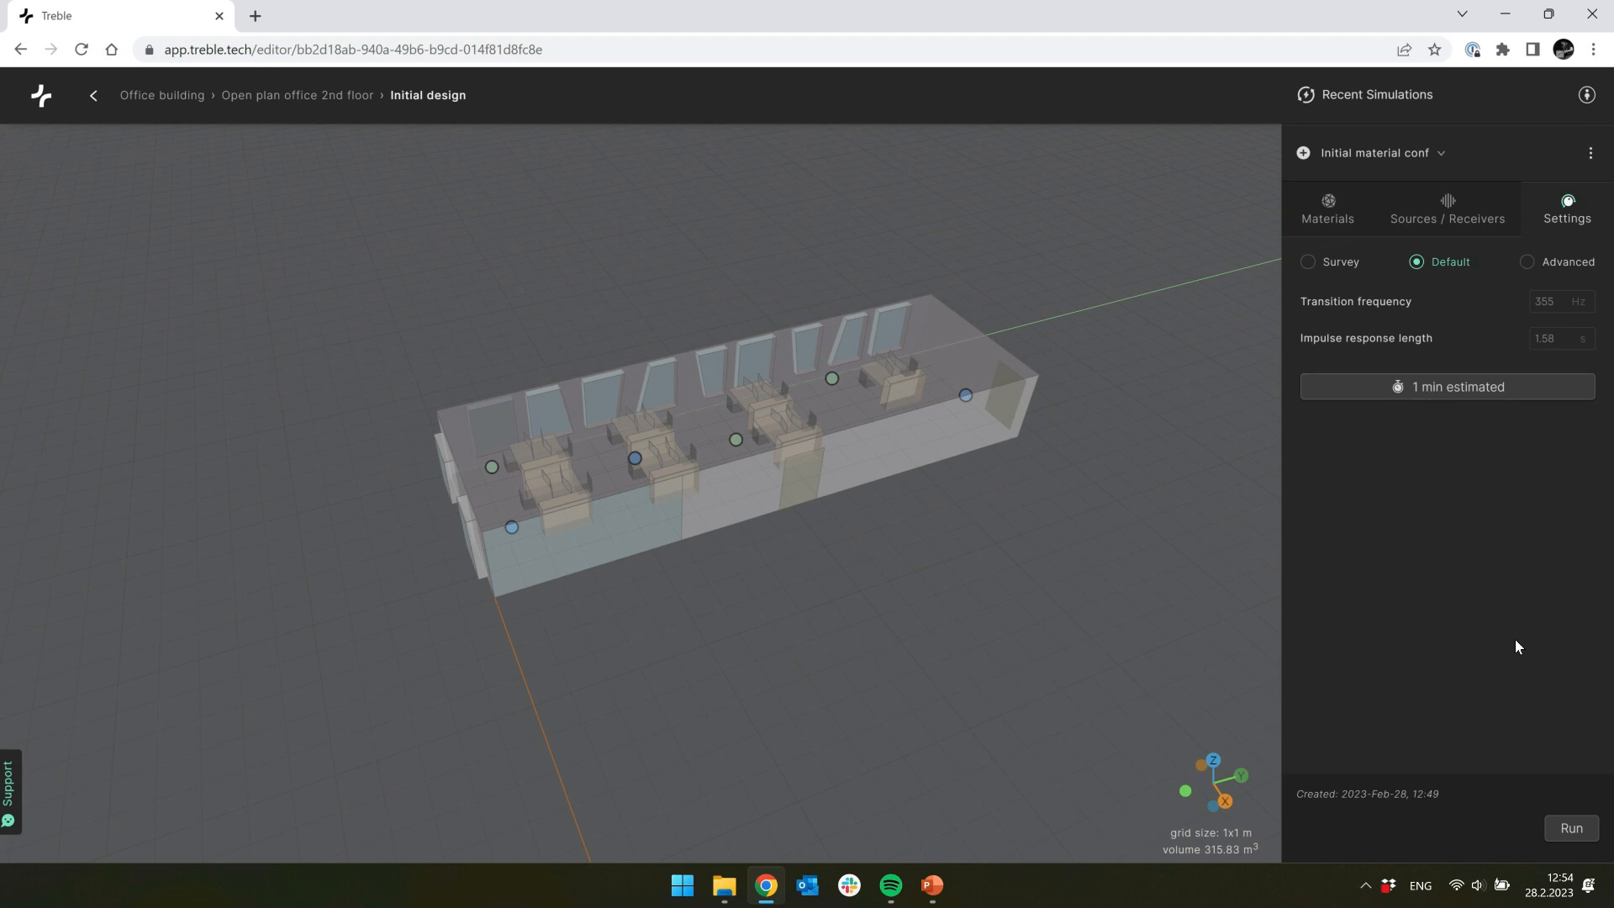
click(1572, 829)
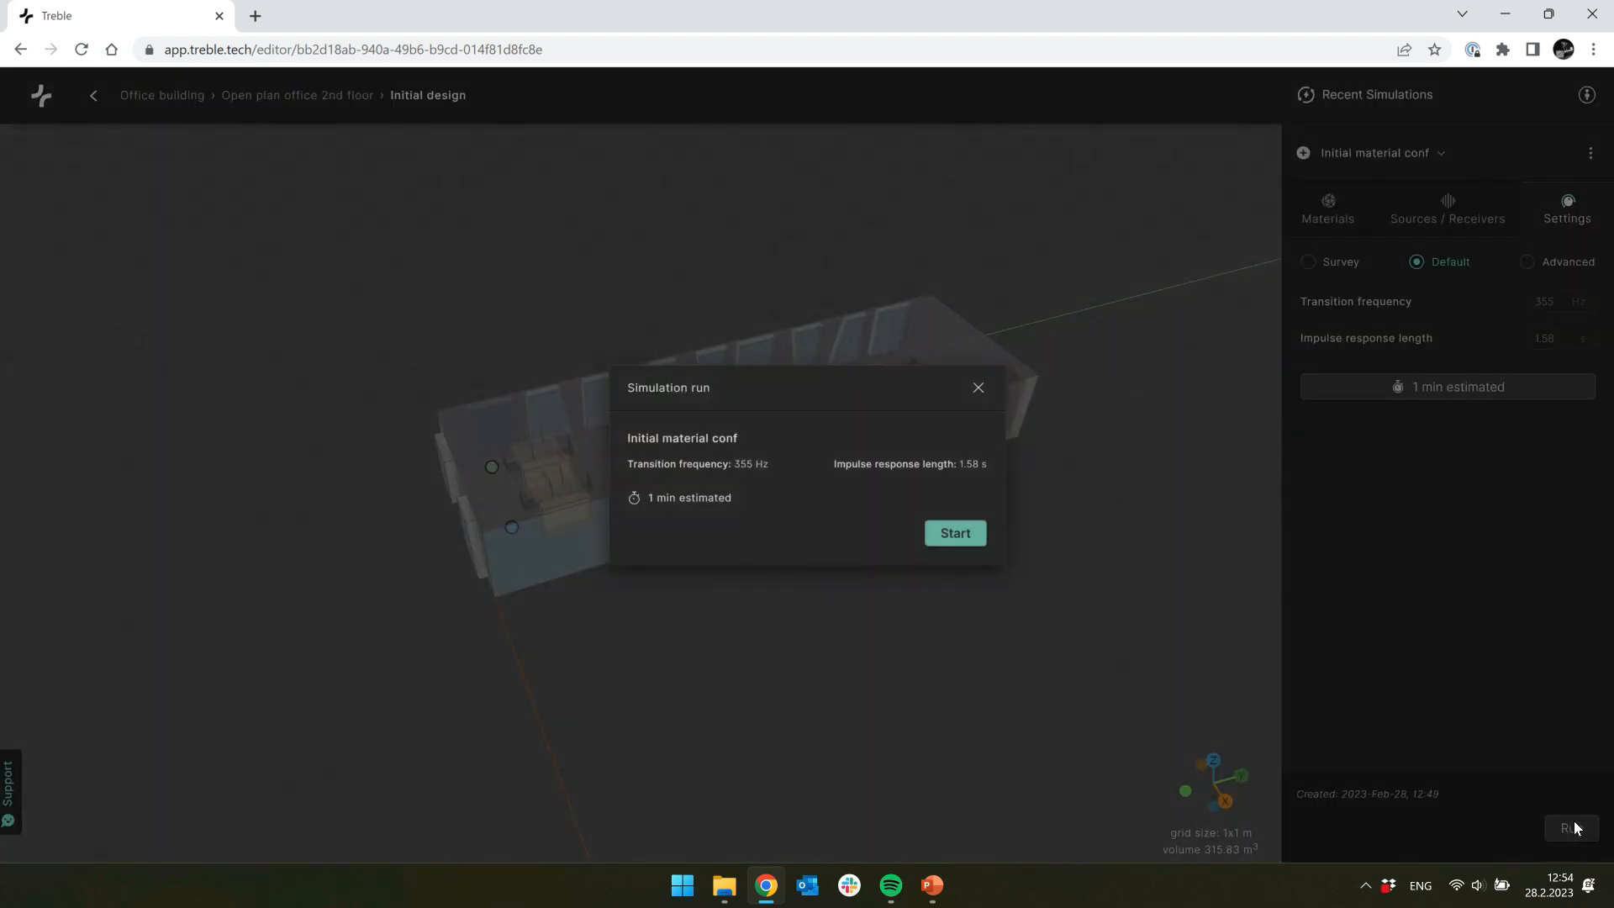
click(956, 534)
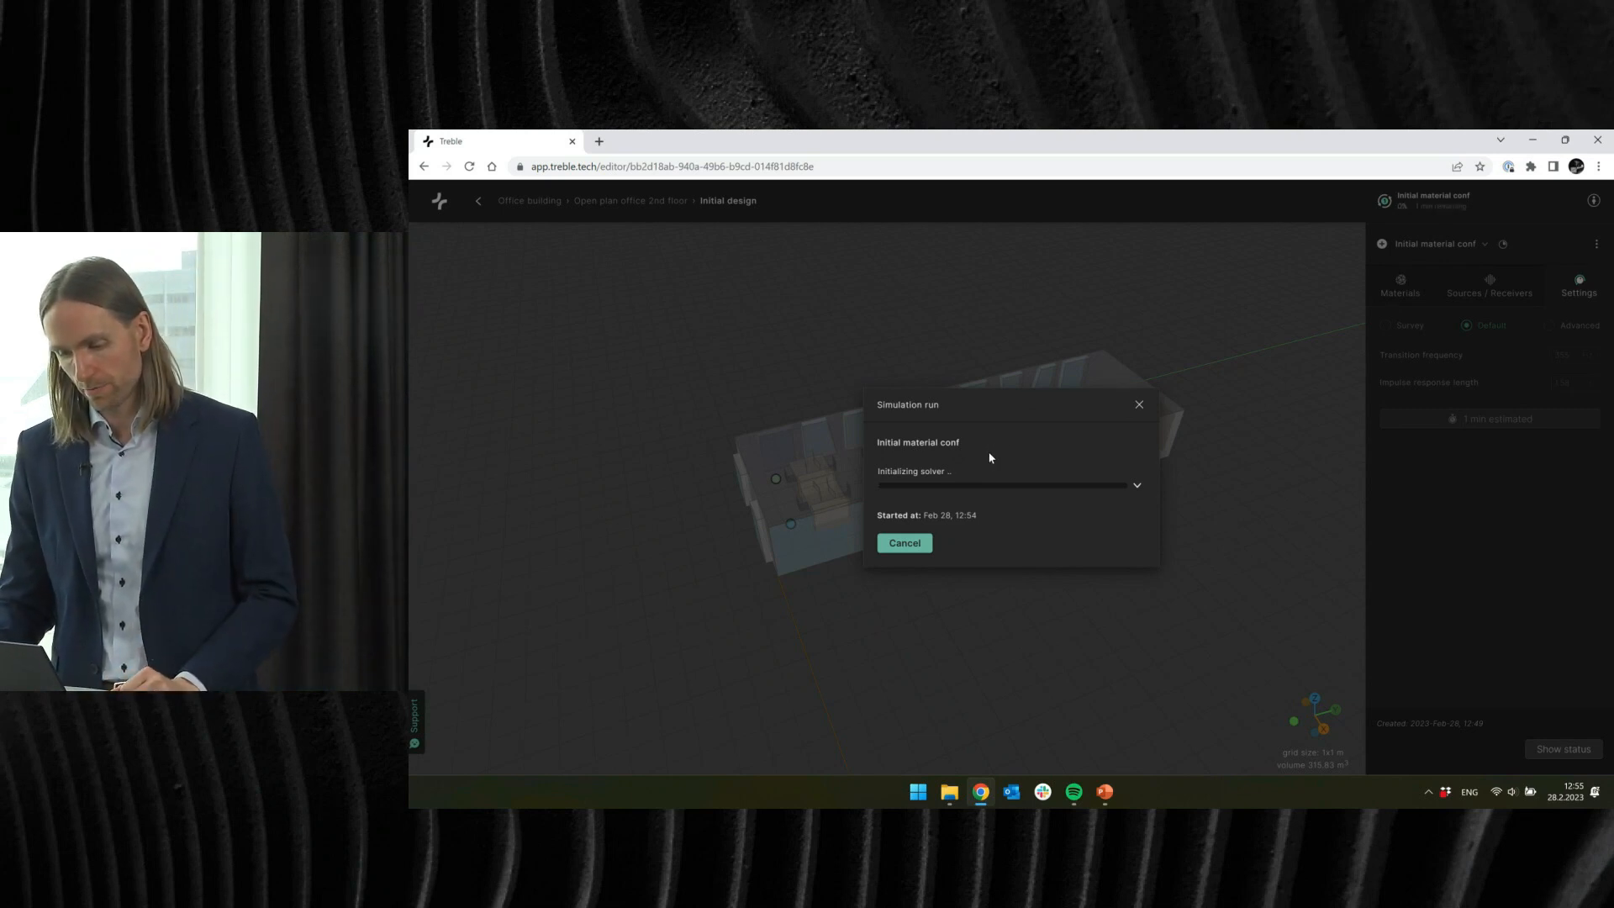
Step: Check the progress of each source in the running simulation and close the run status
click(1138, 488)
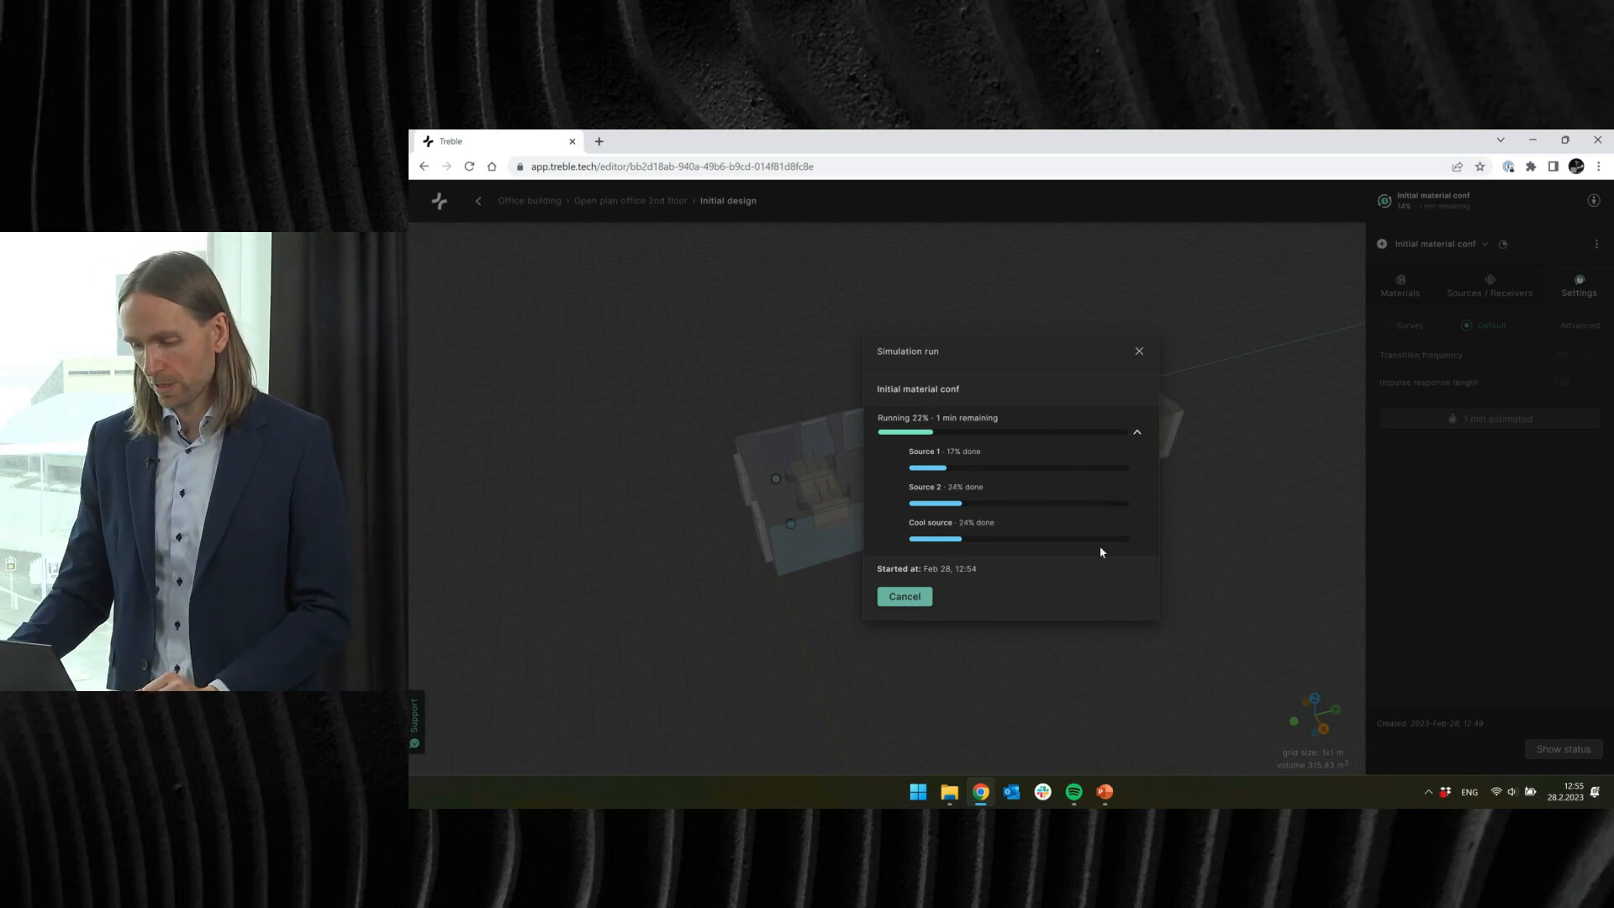
click(1137, 434)
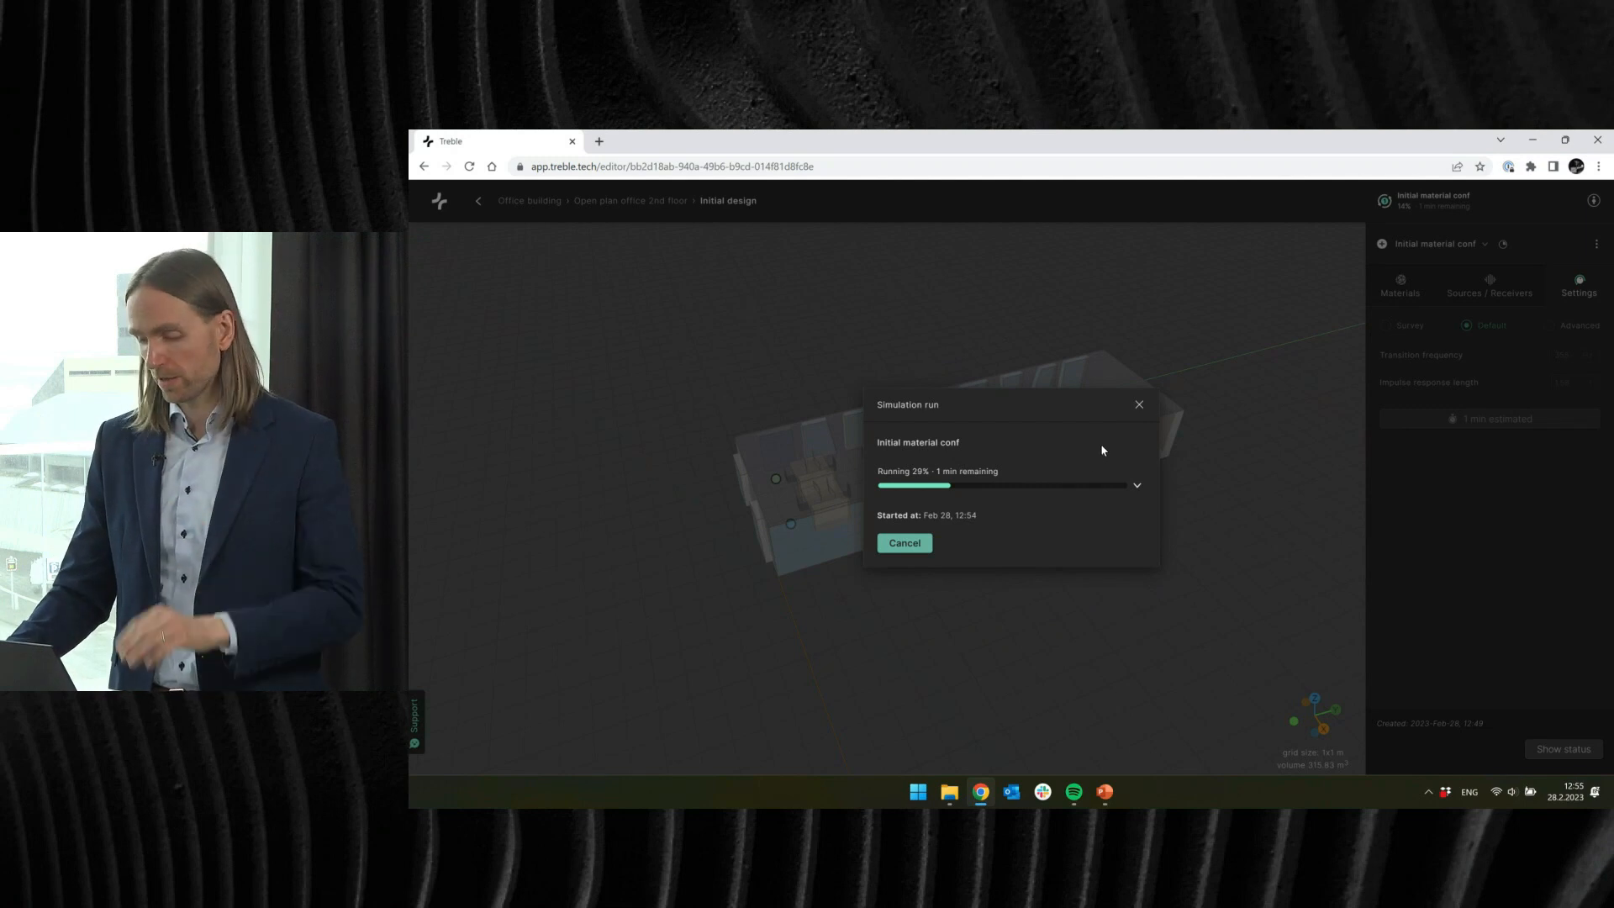
click(1139, 406)
Step: Create a simulation "Improved material conf" by duplicating the Initial material conf settings, with the description "Some absorption in the ceiling"
click(1382, 244)
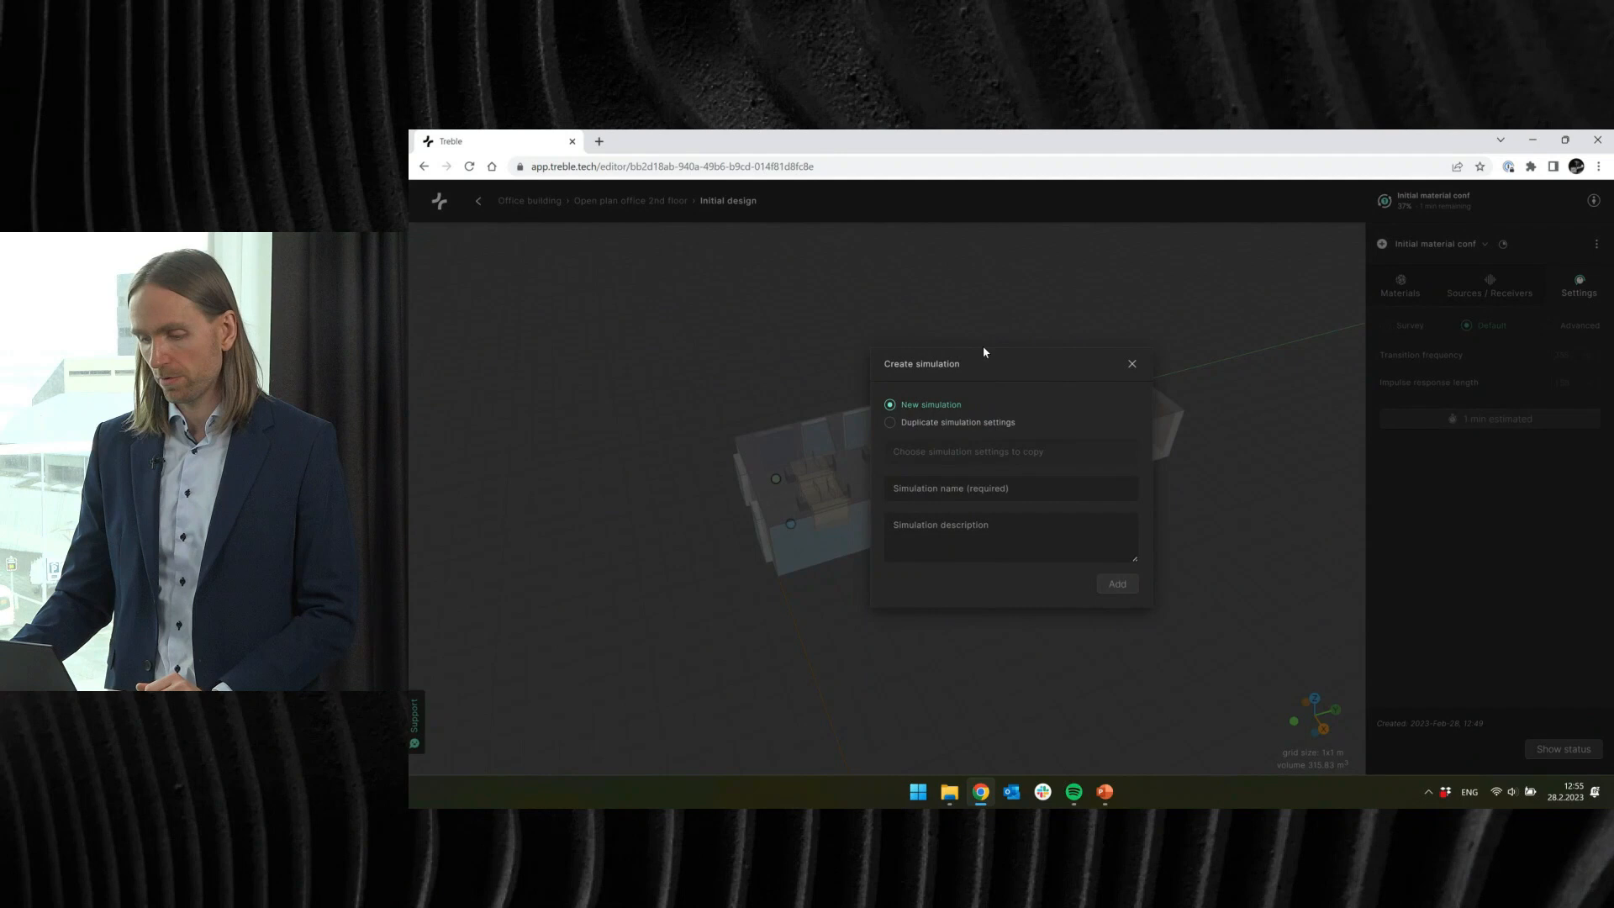
click(972, 428)
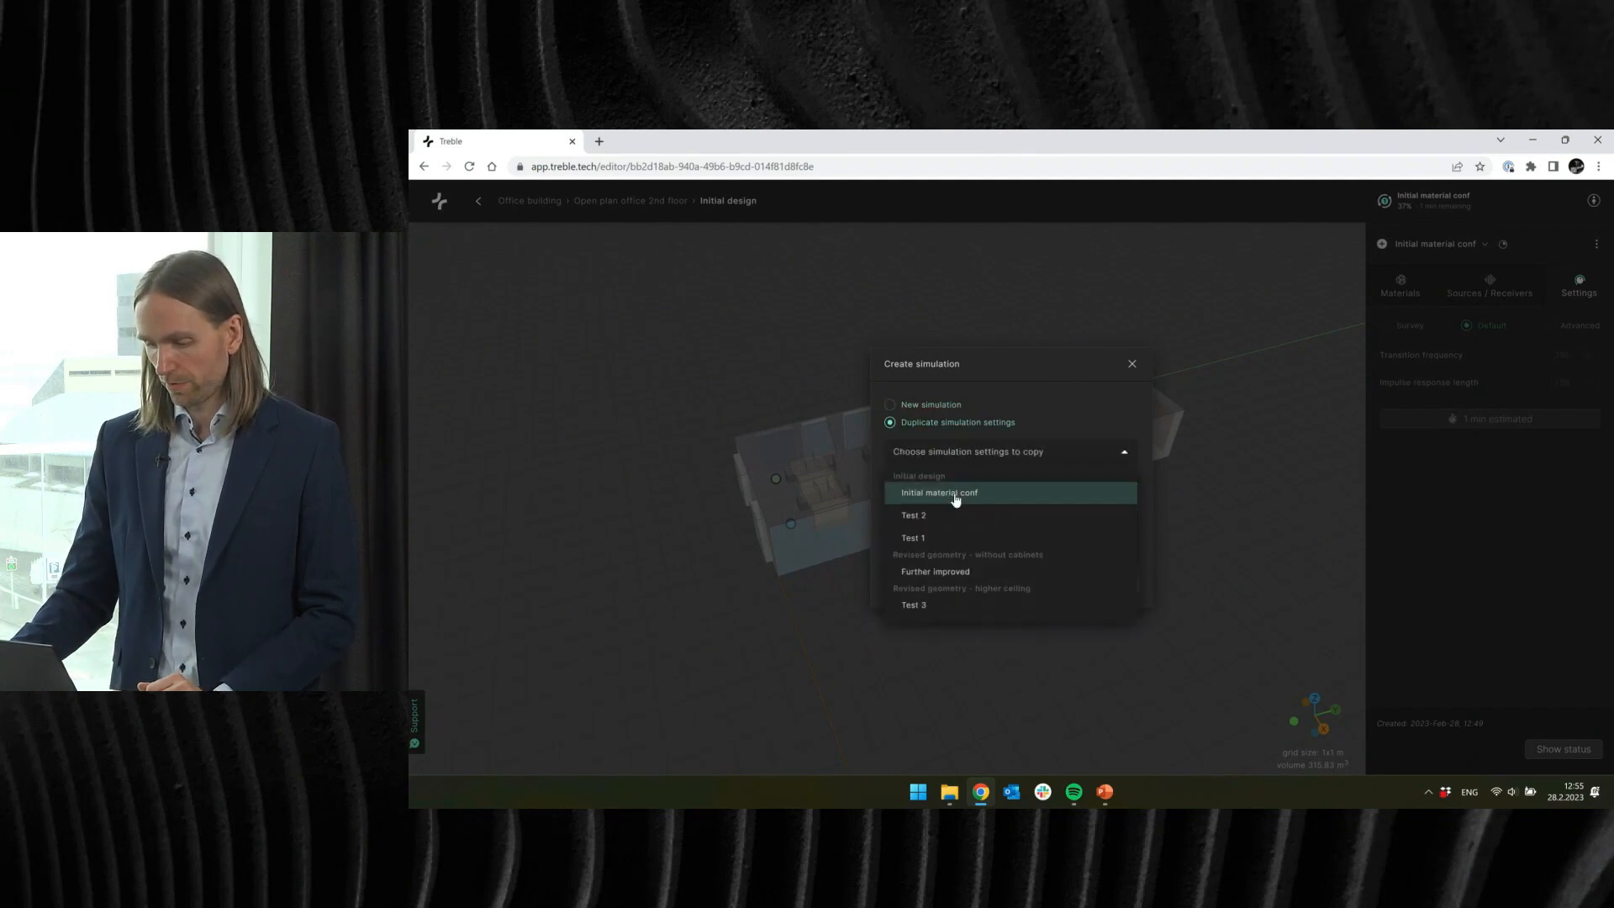
click(955, 492)
click(939, 492)
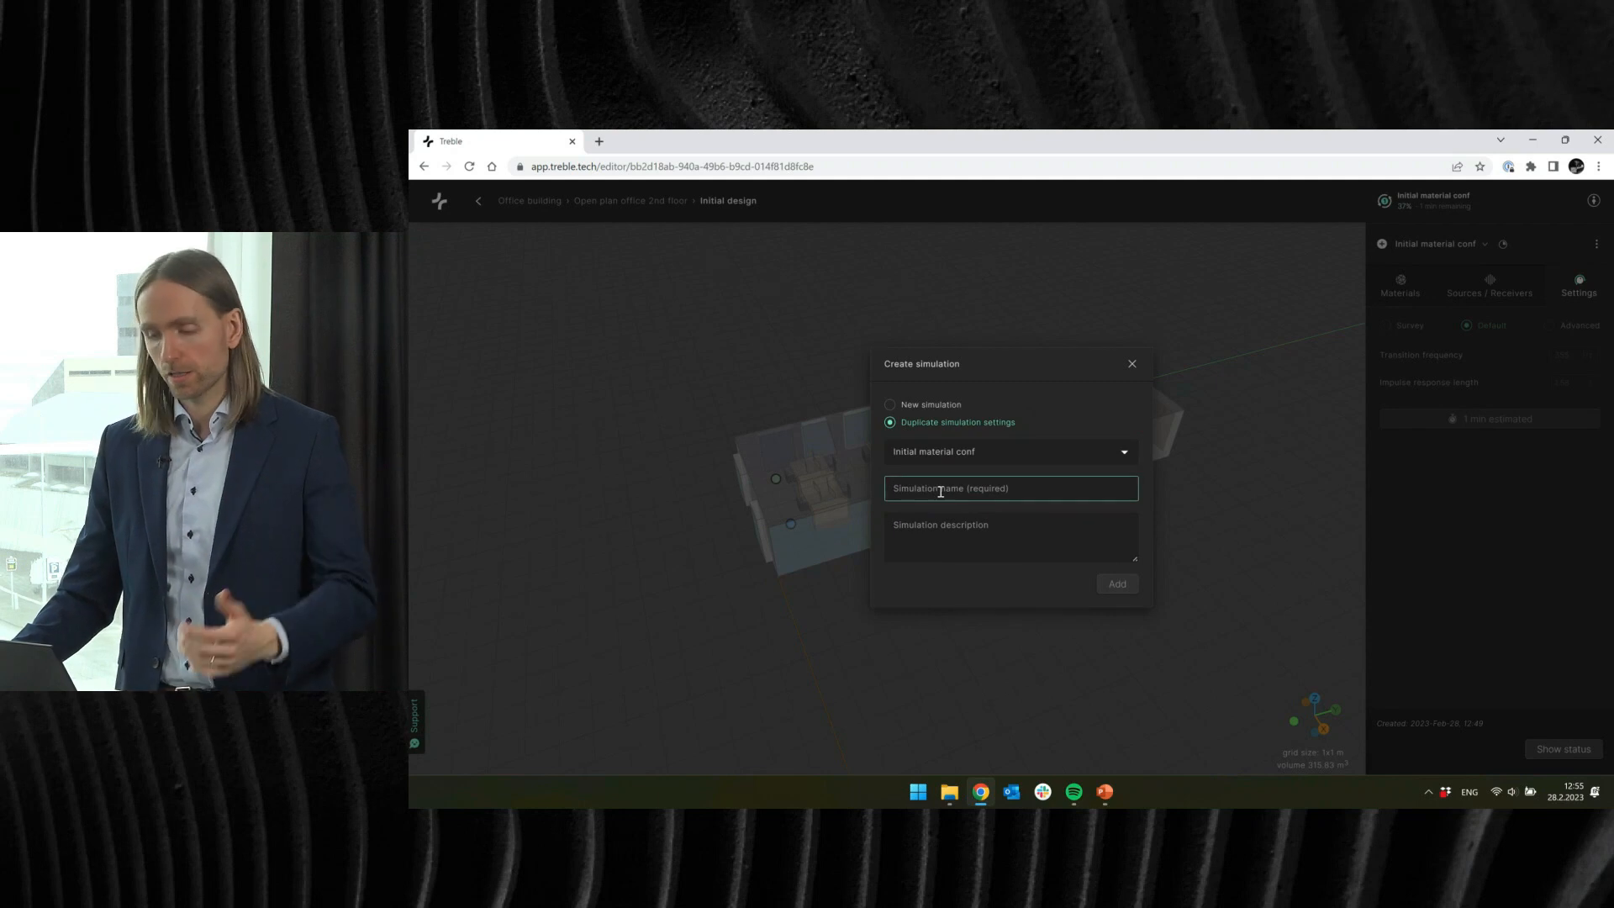
text(Improved mat)
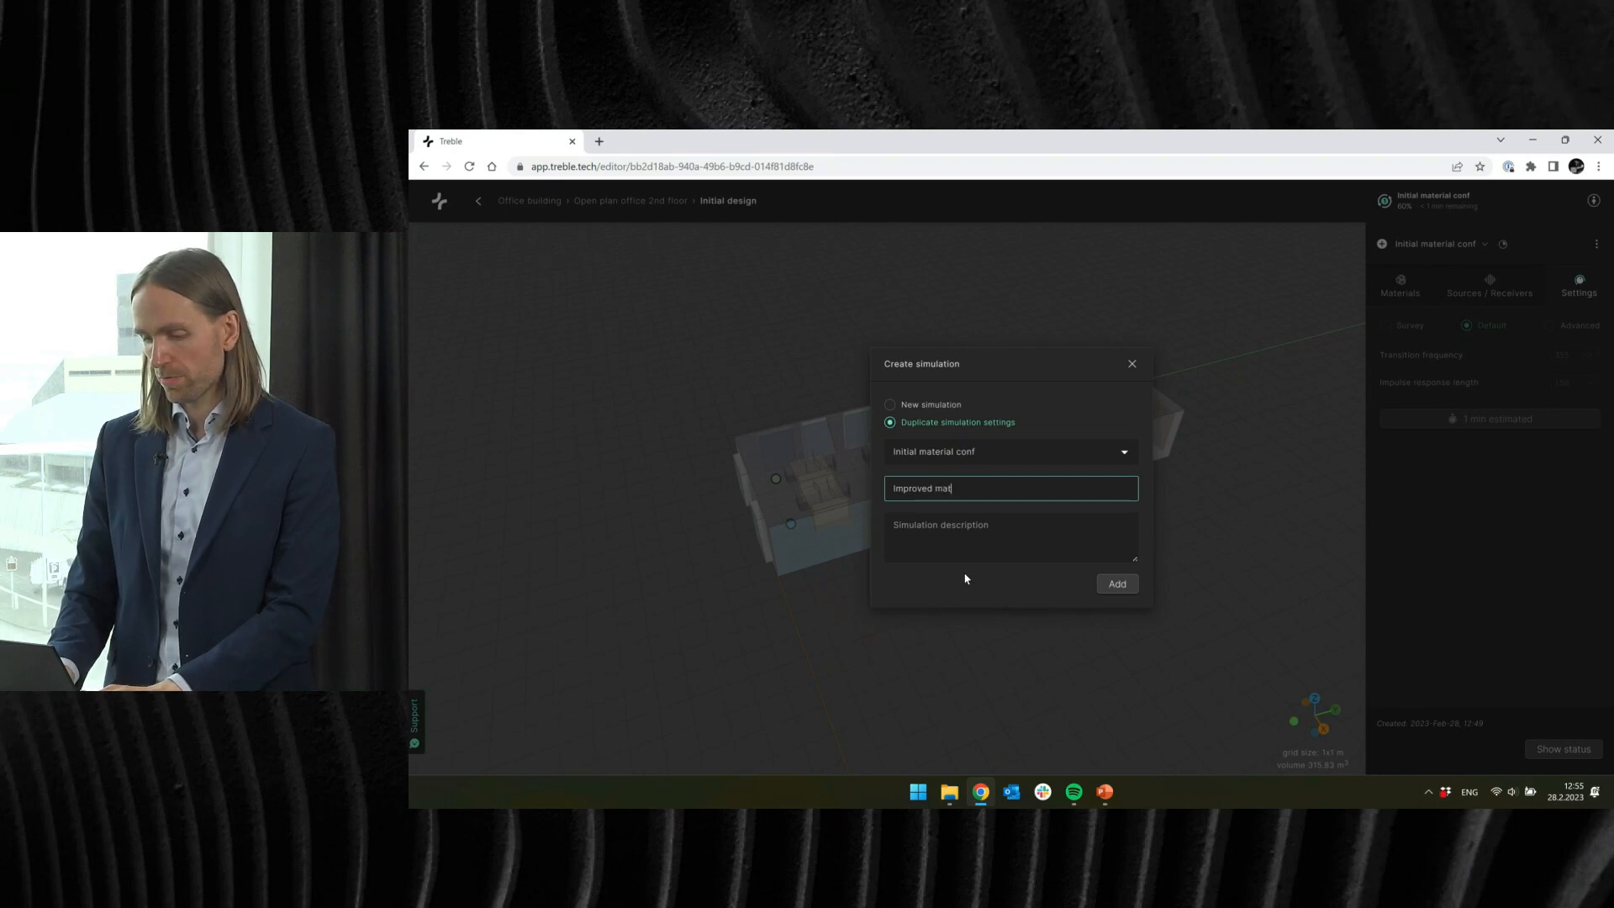
text(erial conf)
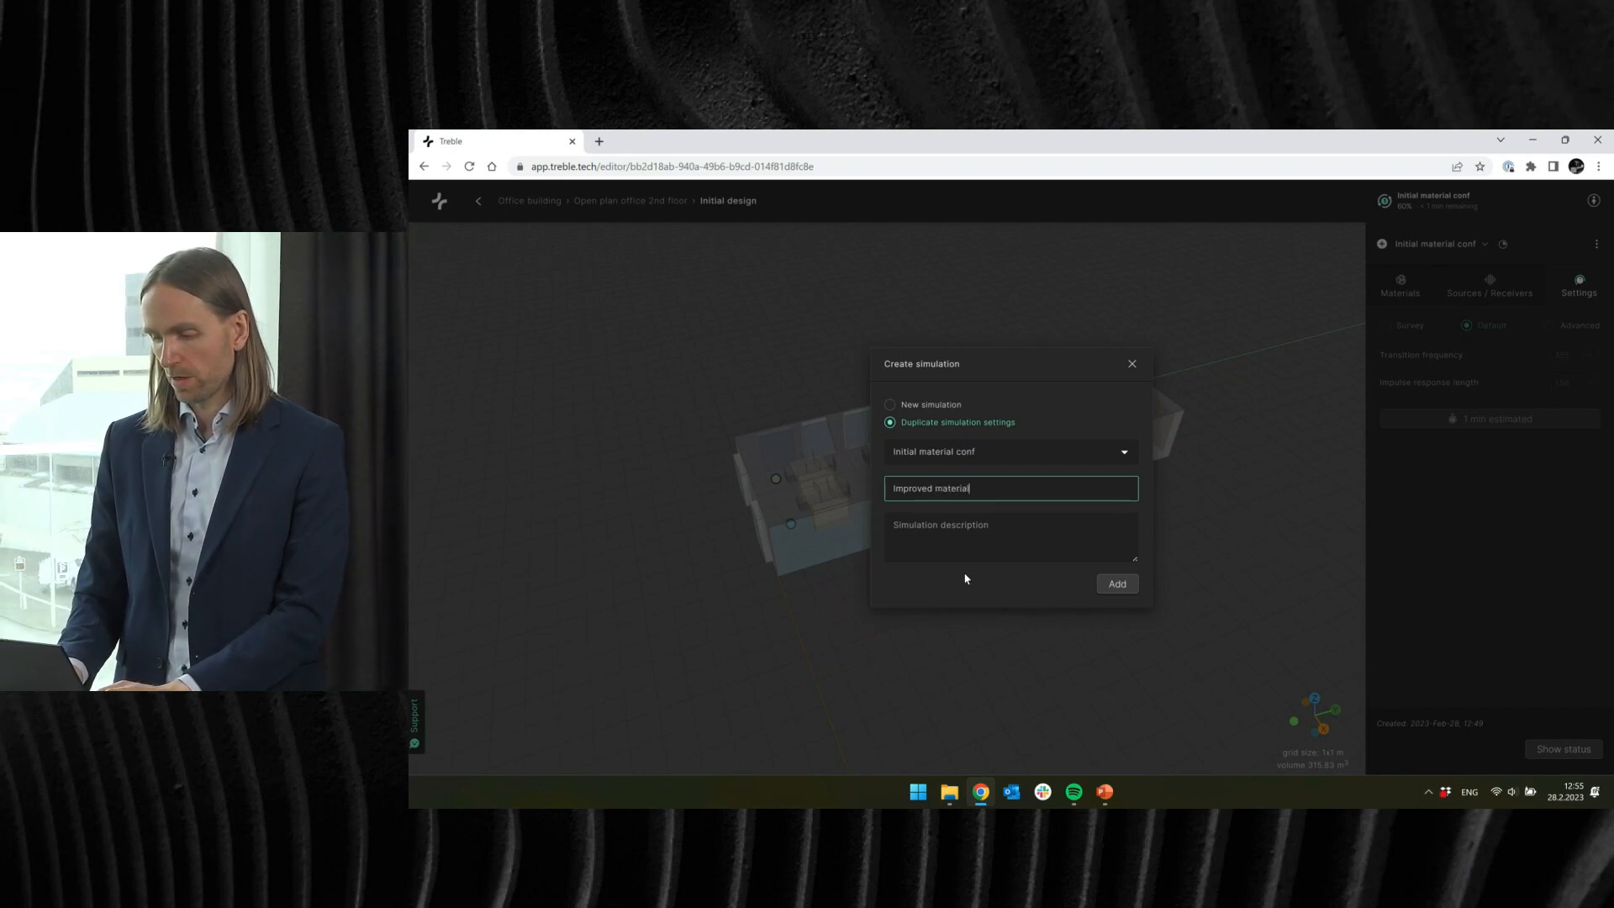
click(949, 546)
text(Some absorption in the ceiling)
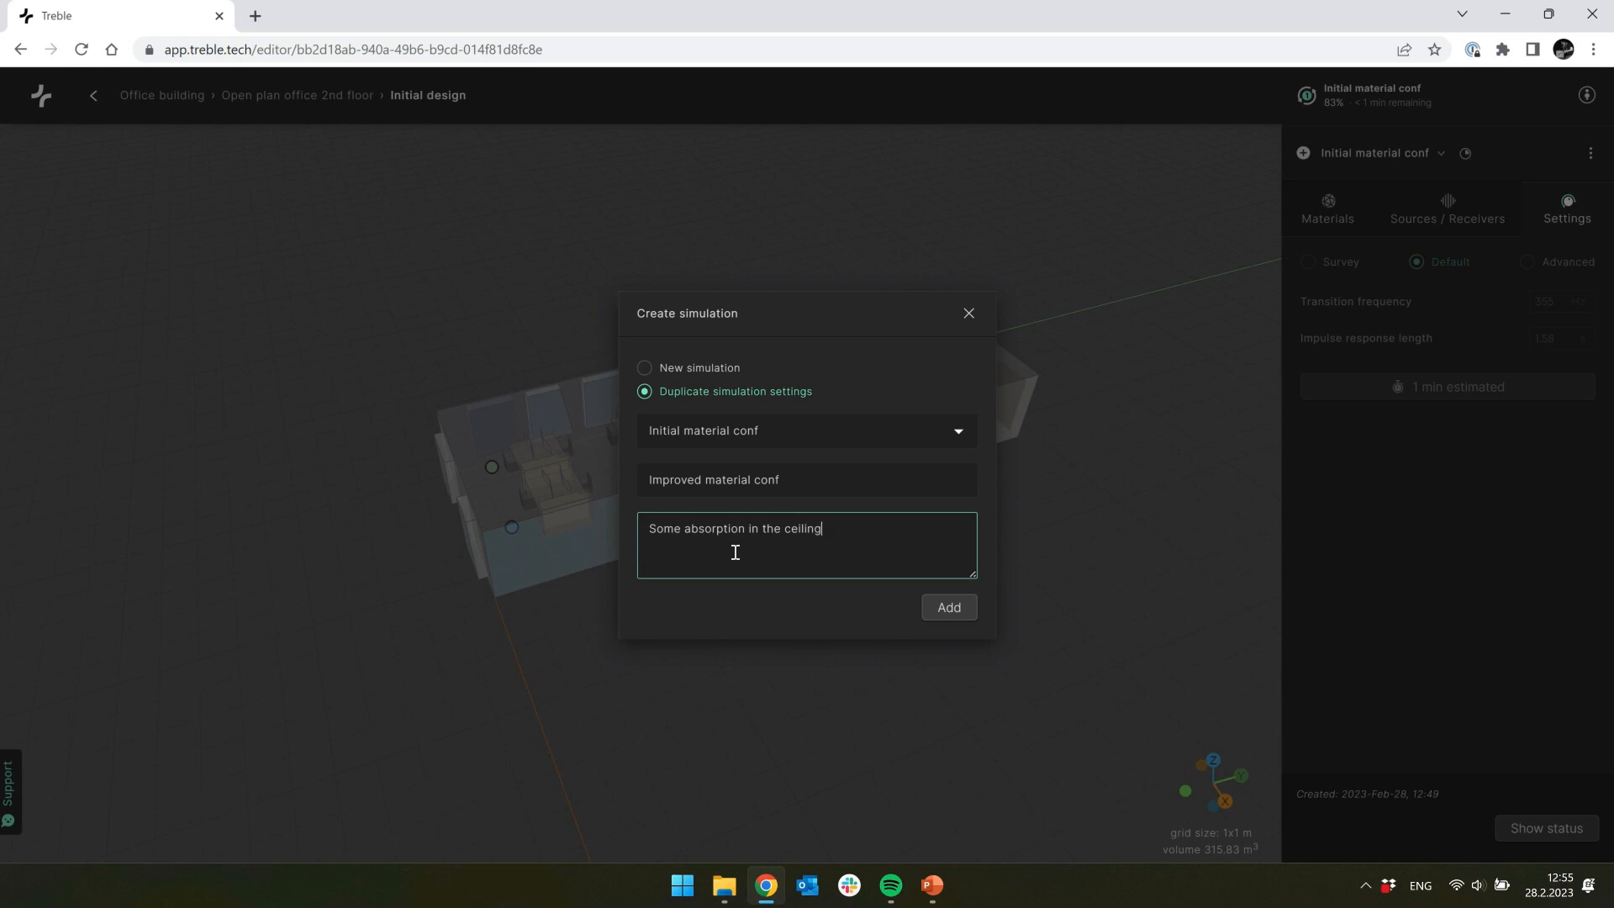
click(948, 607)
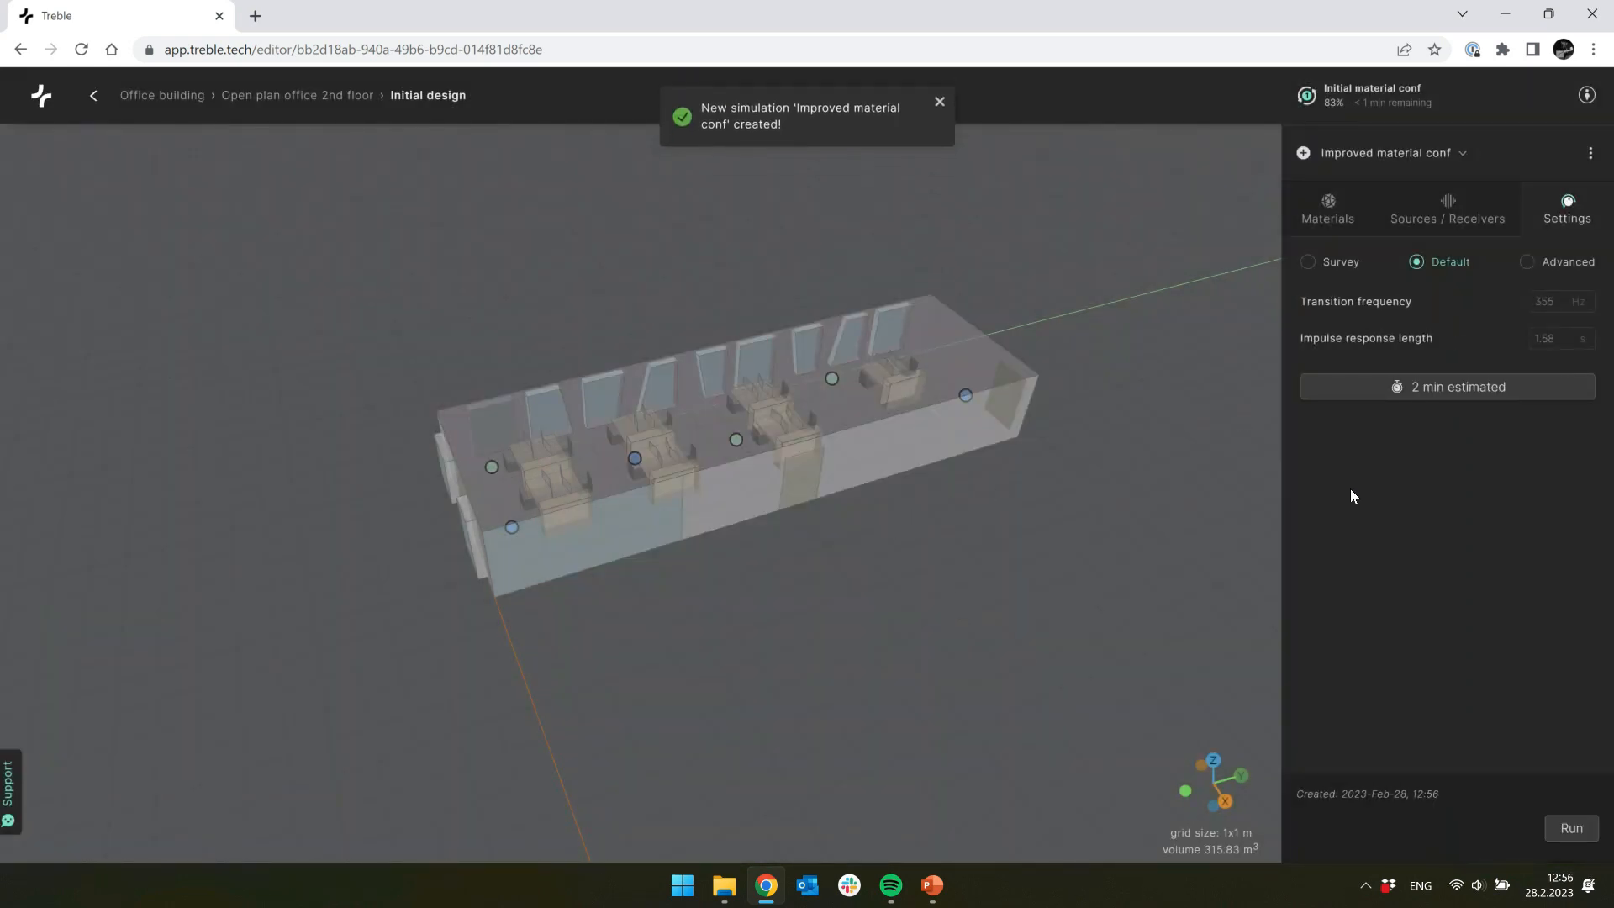
Step: Search the material library for glasswool and assign Glasswool 40 mm, 25 kg/m3 to the Ceiling layer
click(1332, 208)
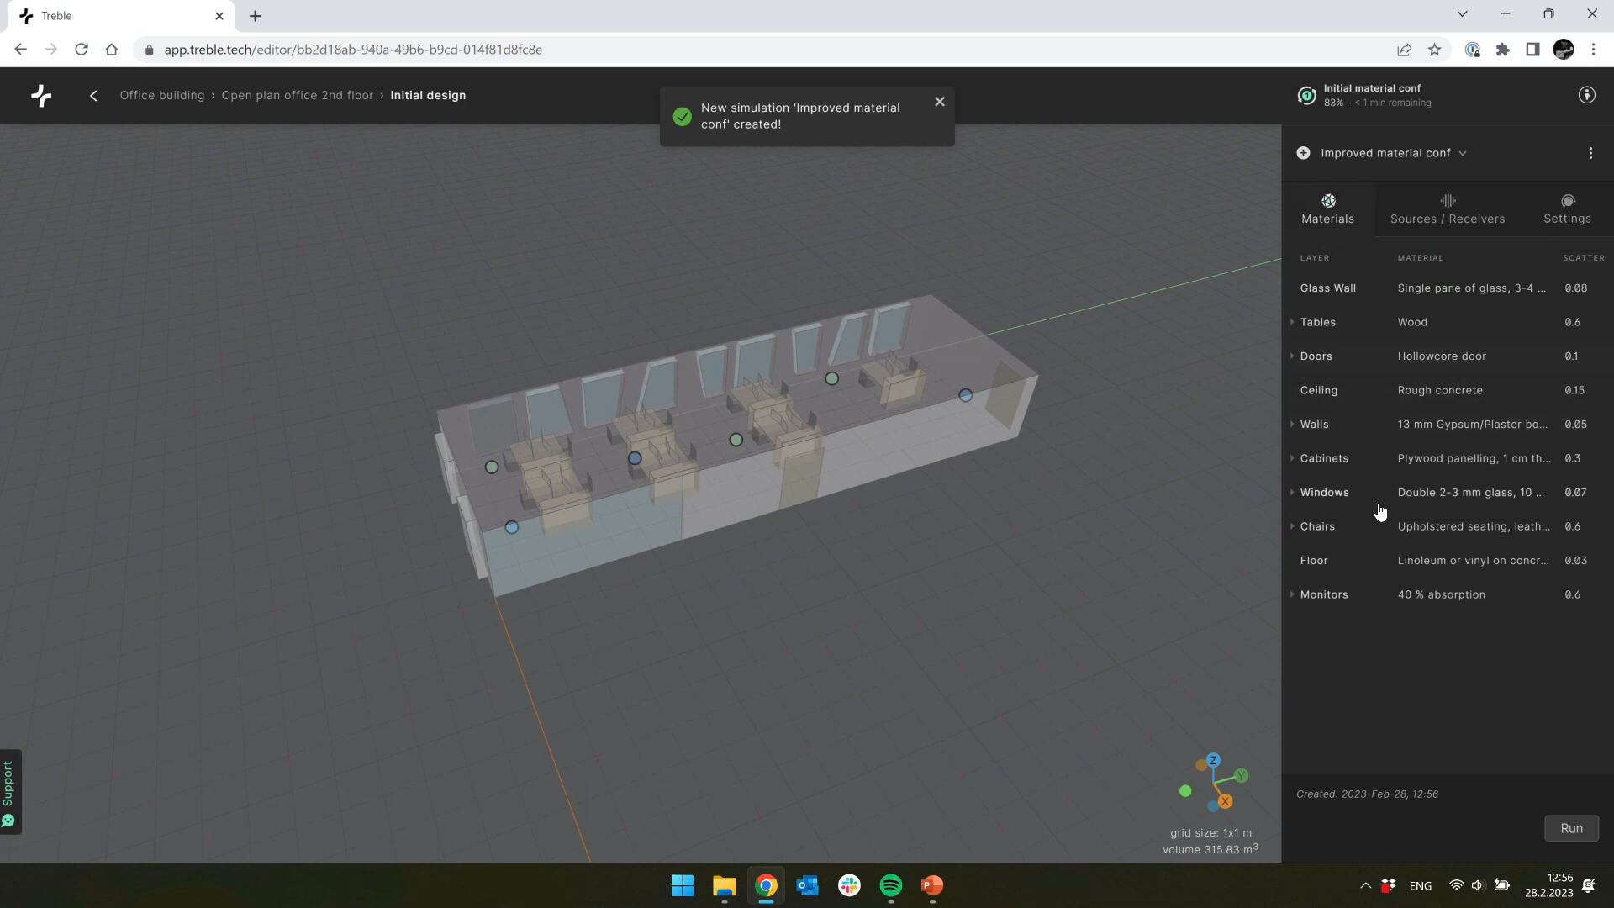
click(1447, 212)
click(1339, 204)
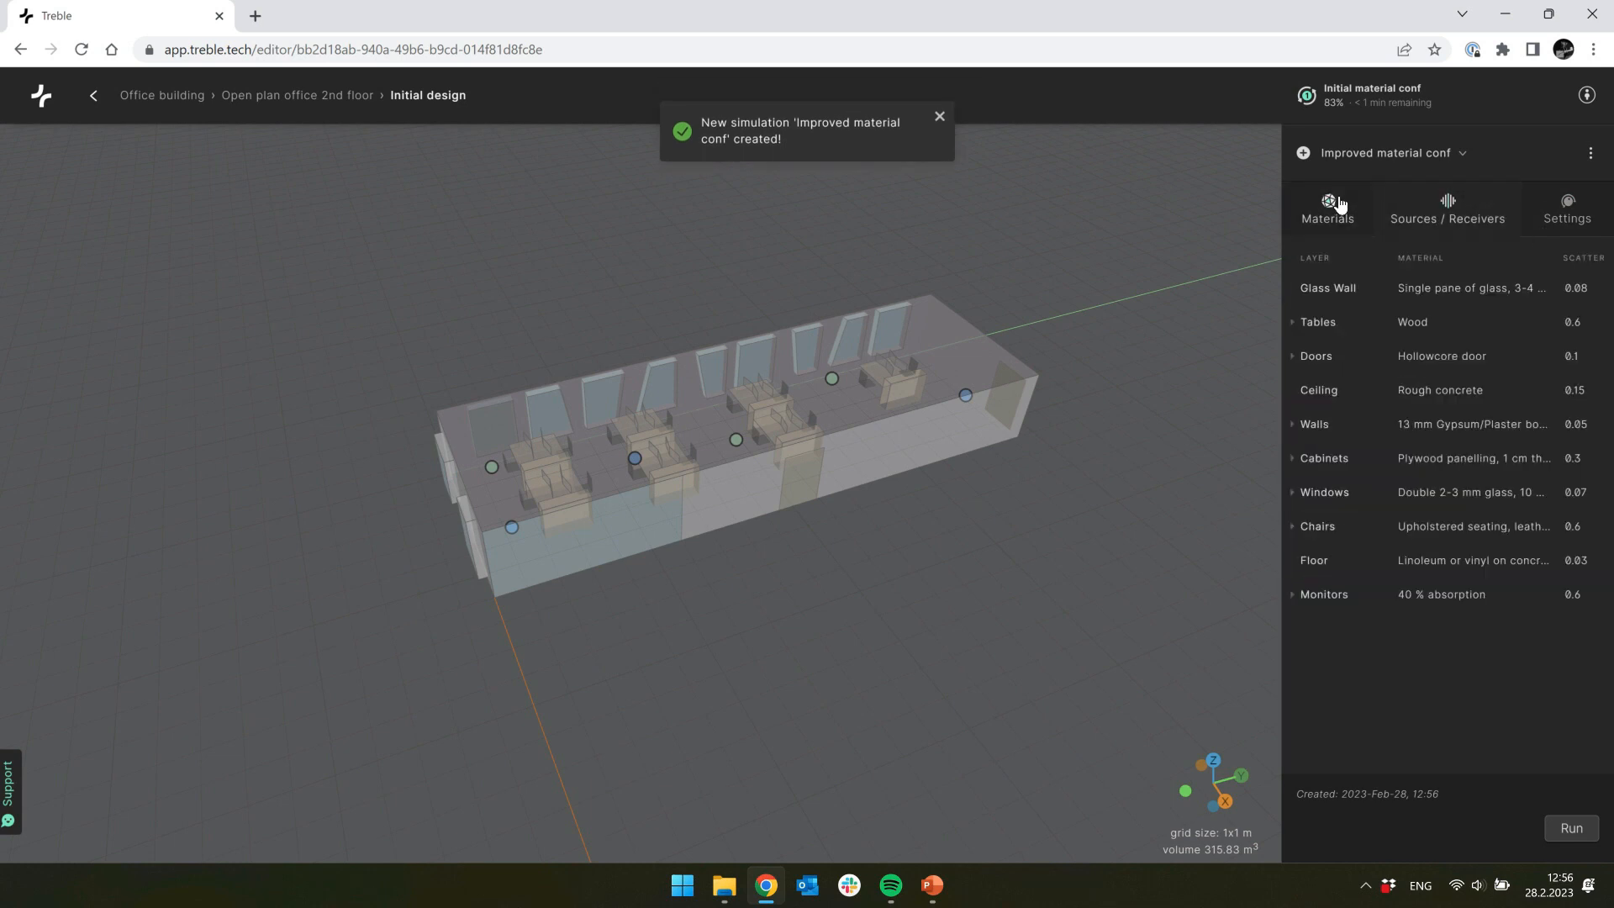
click(1469, 386)
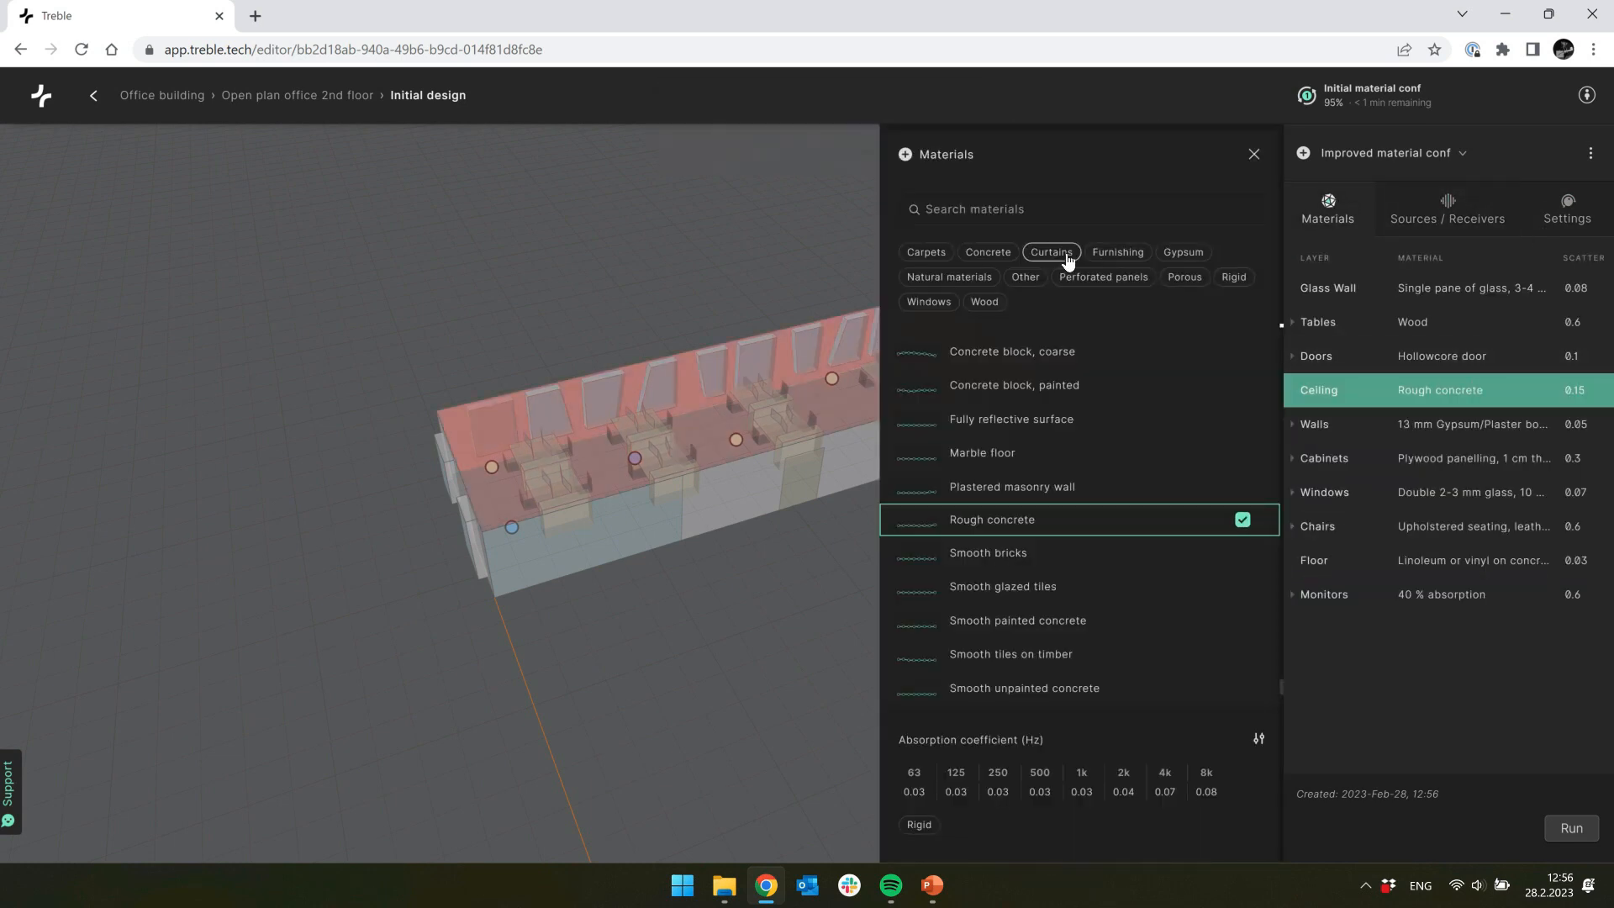
click(1073, 212)
text(glasswool)
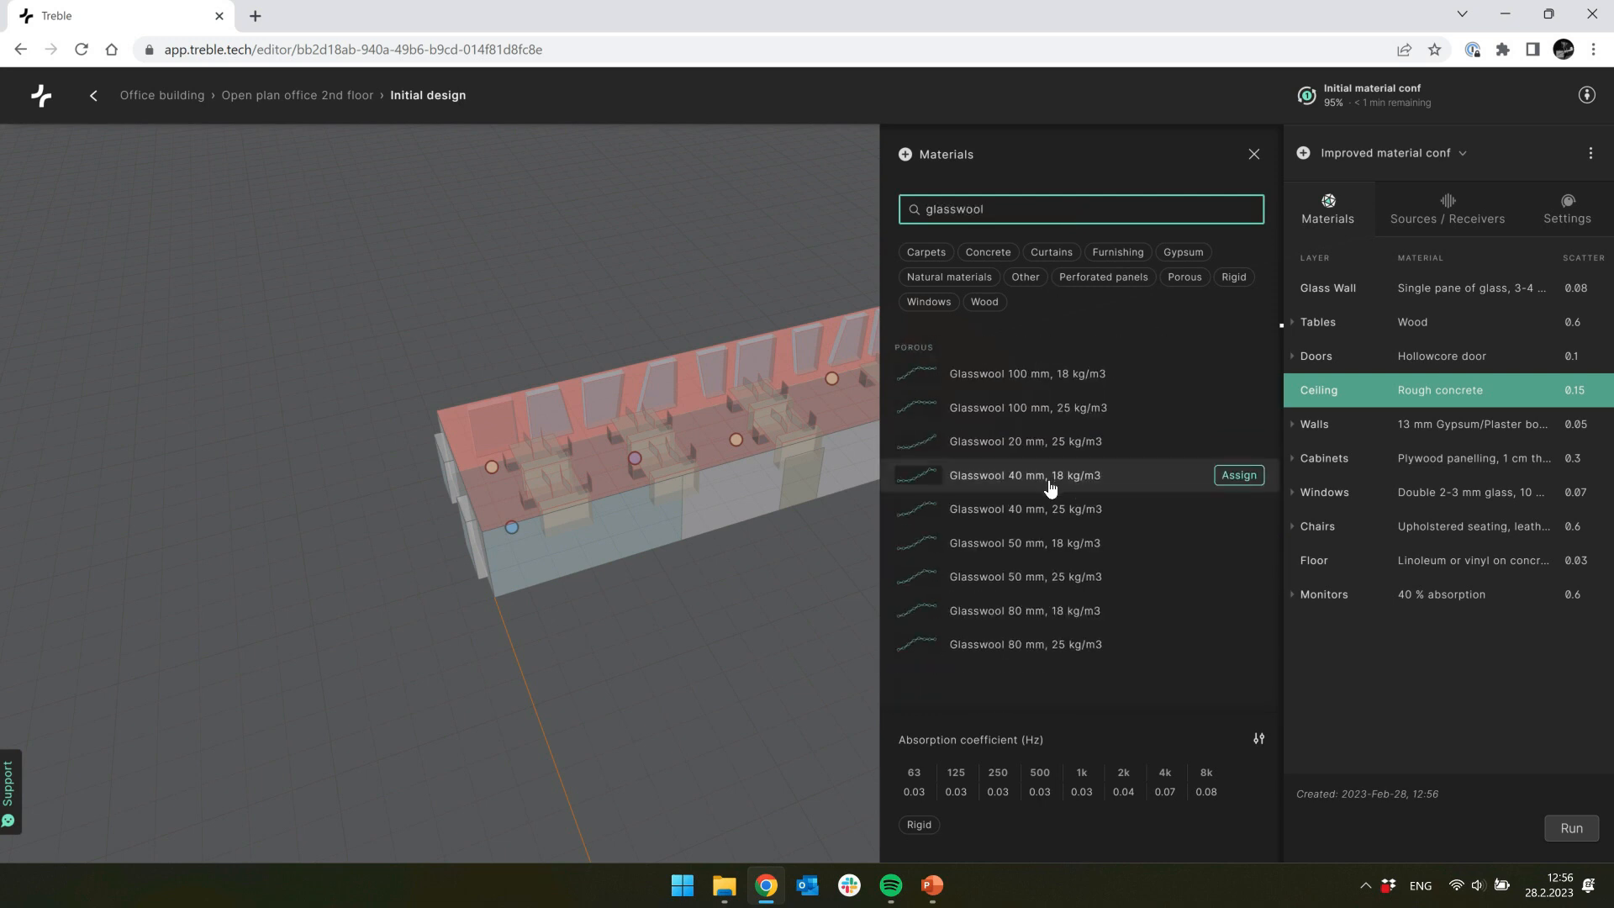
mouse_move(1147, 518)
click(1238, 511)
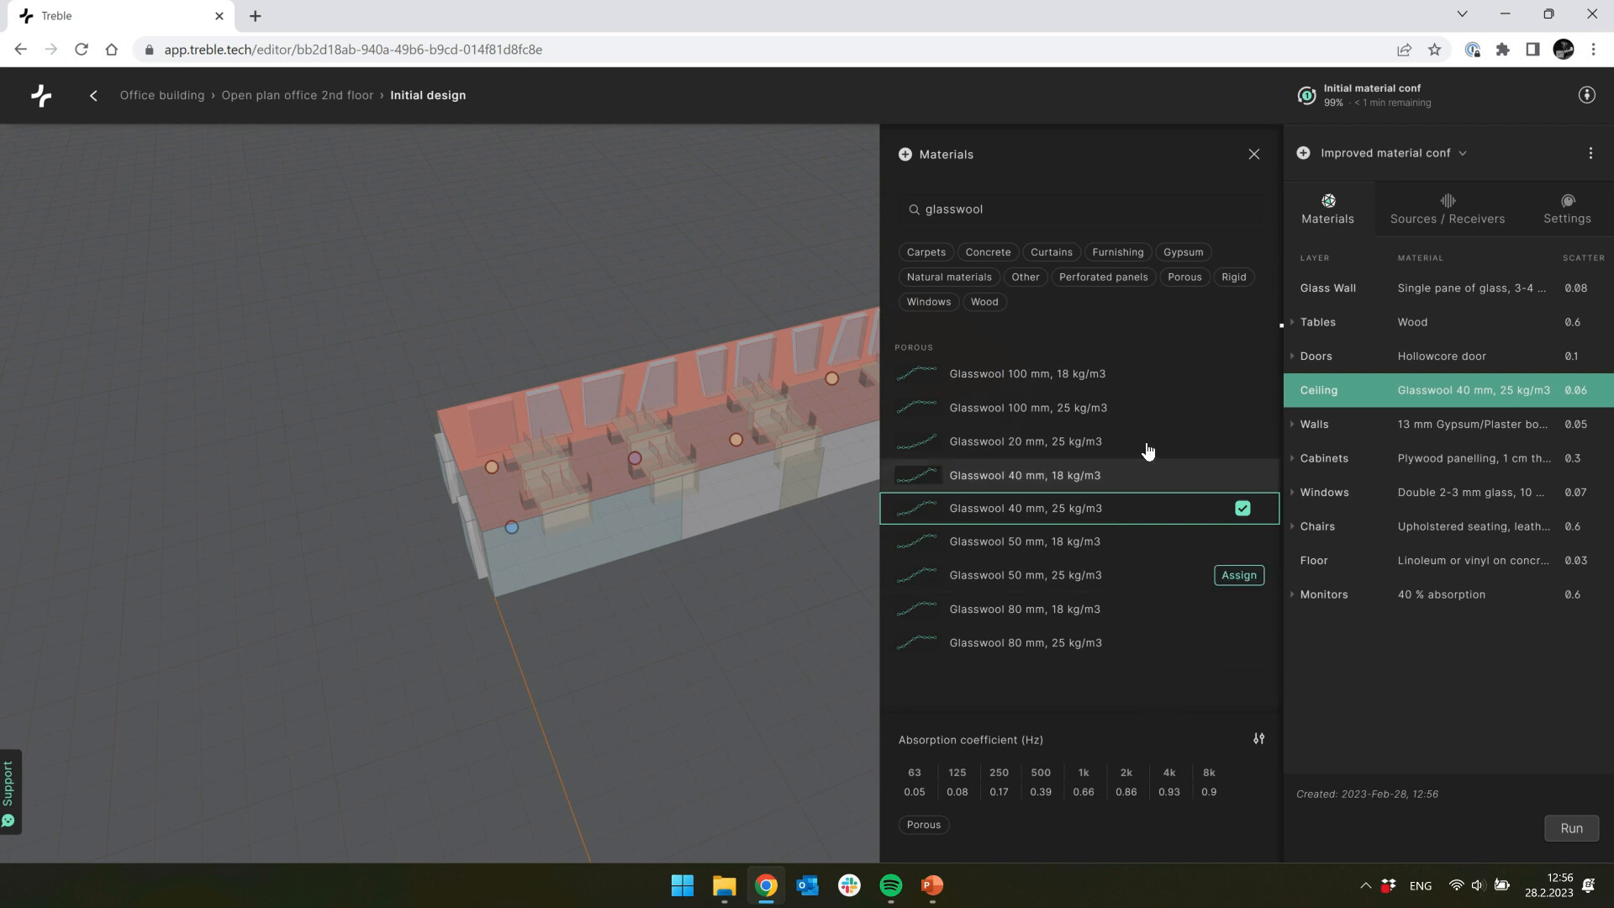
click(1254, 158)
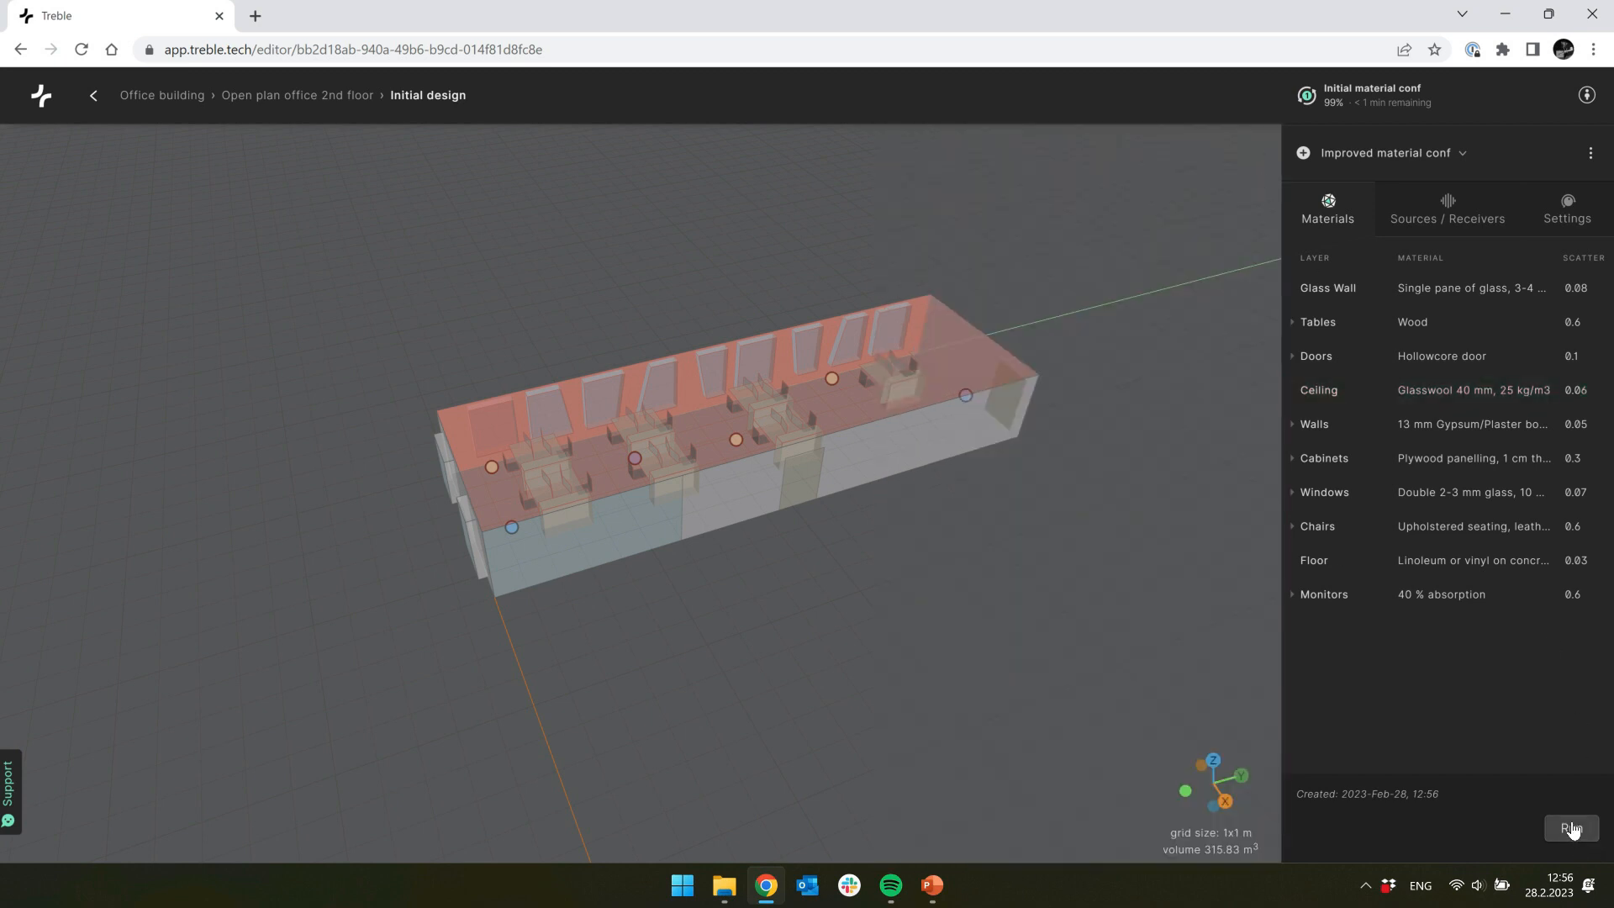
Step: Start the Improved material conf simulation with the Default settings and close the run status
click(1435, 216)
click(1561, 215)
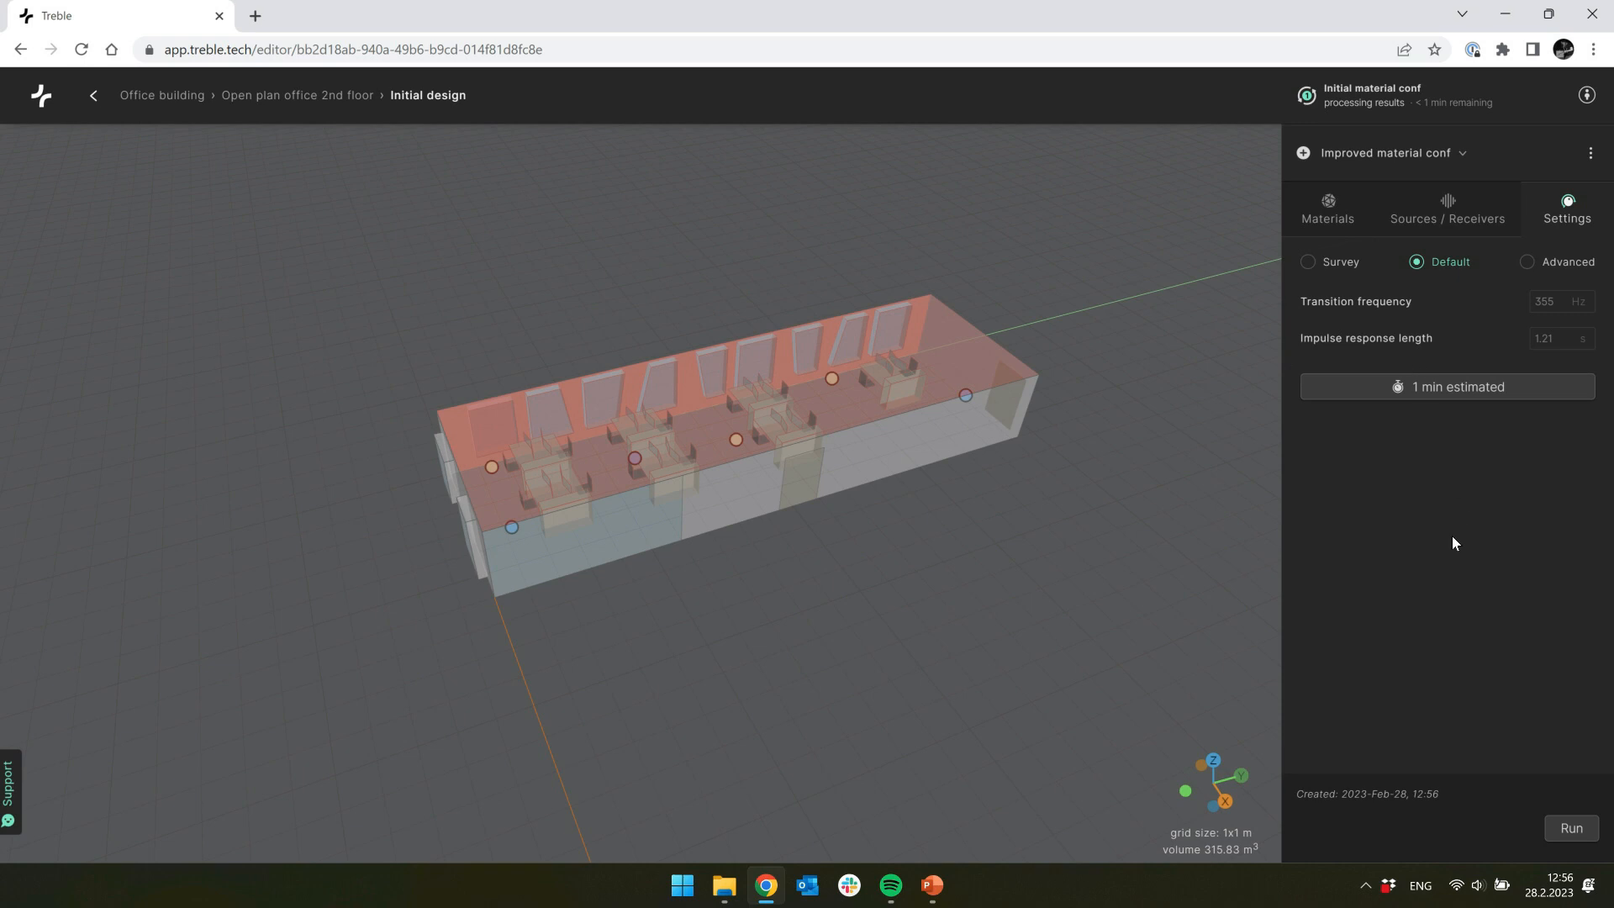
click(1568, 828)
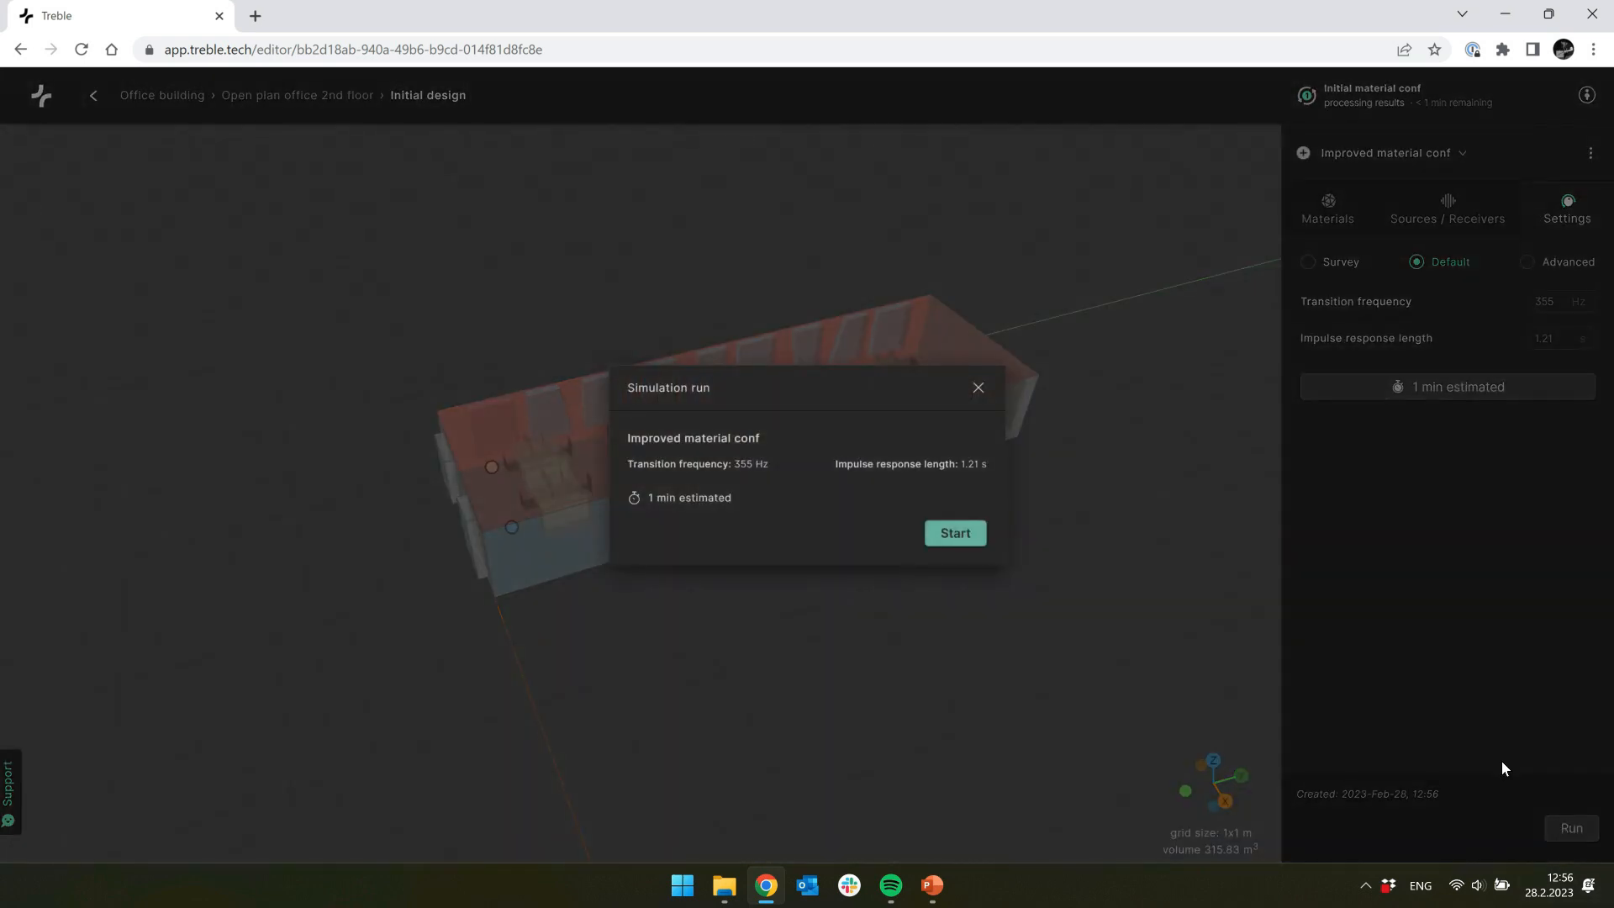
click(959, 534)
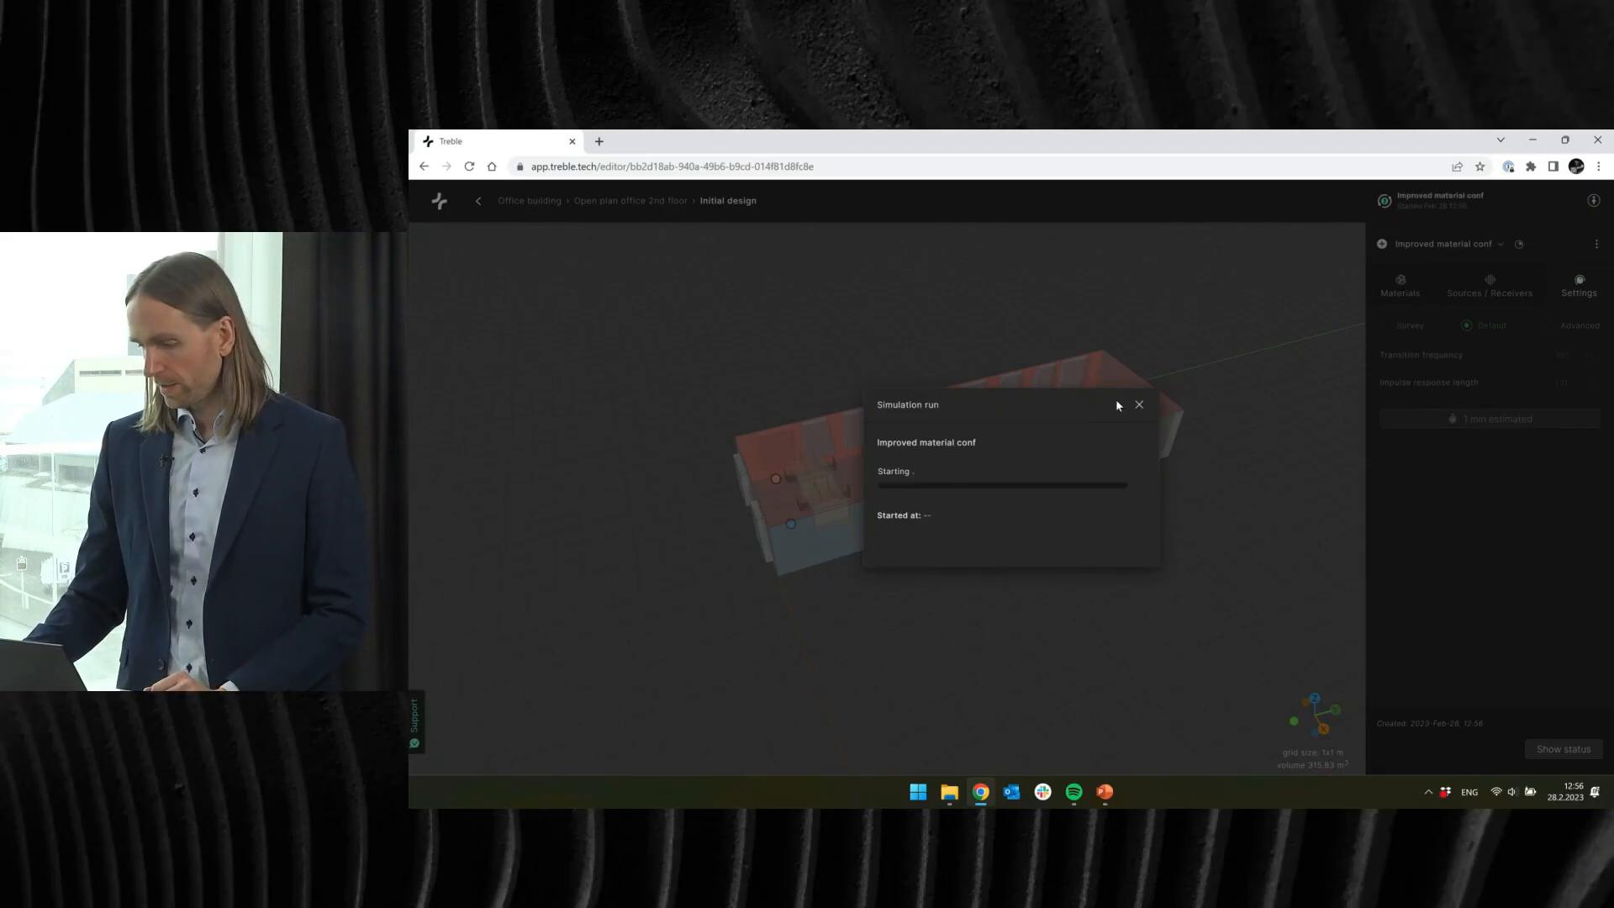
click(1139, 405)
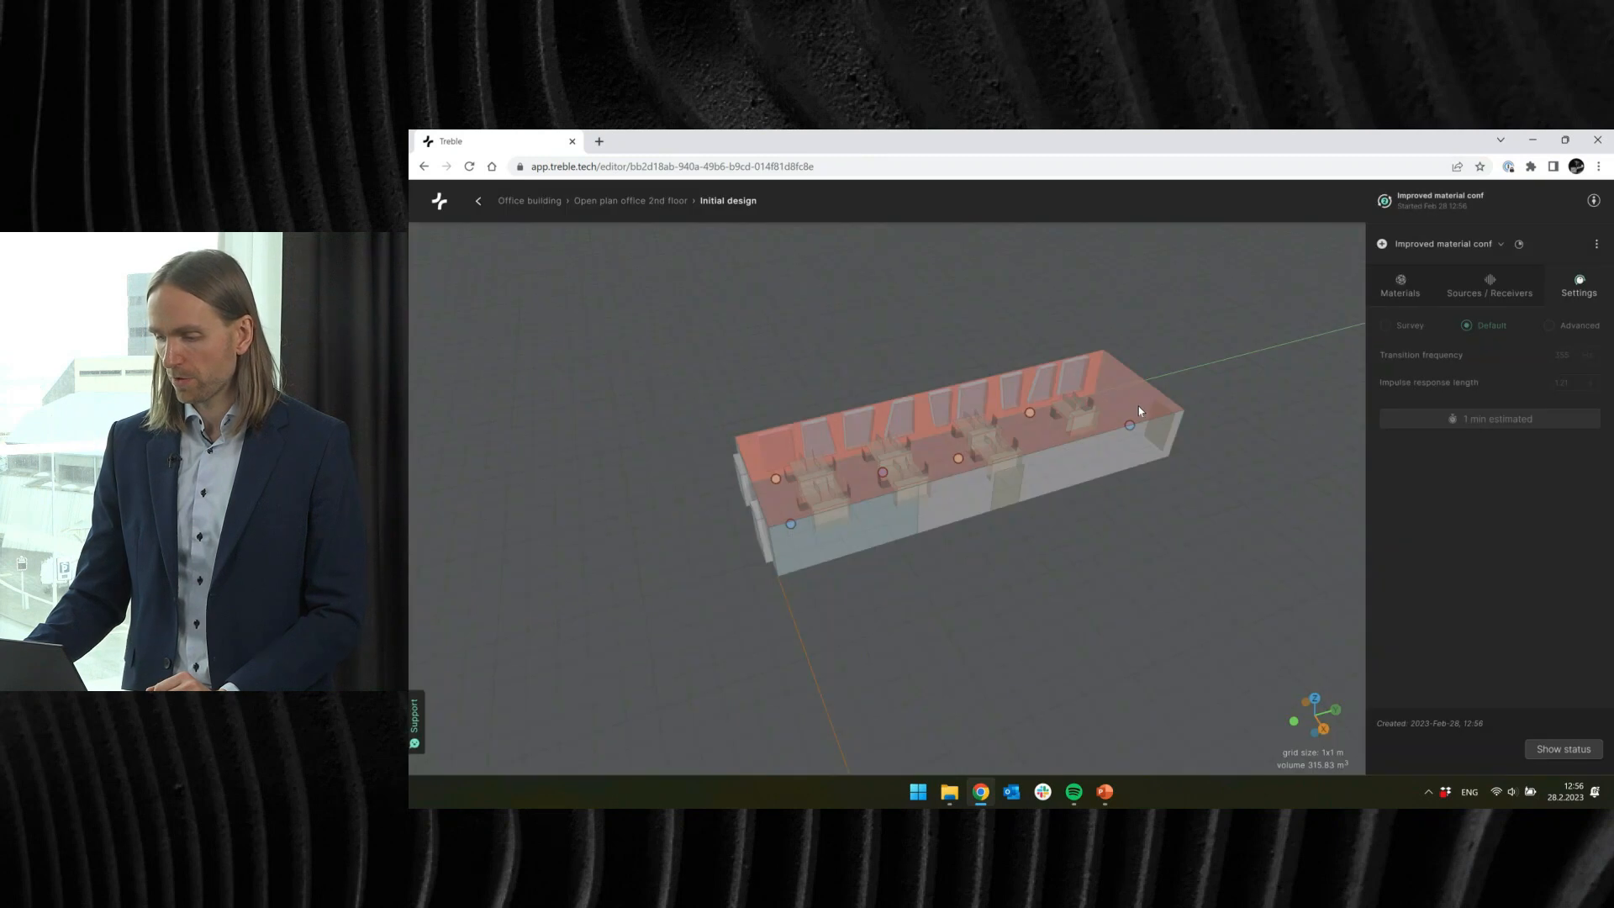
Step: Review the recent simulations and switch to the Initial material conf simulation
click(1451, 200)
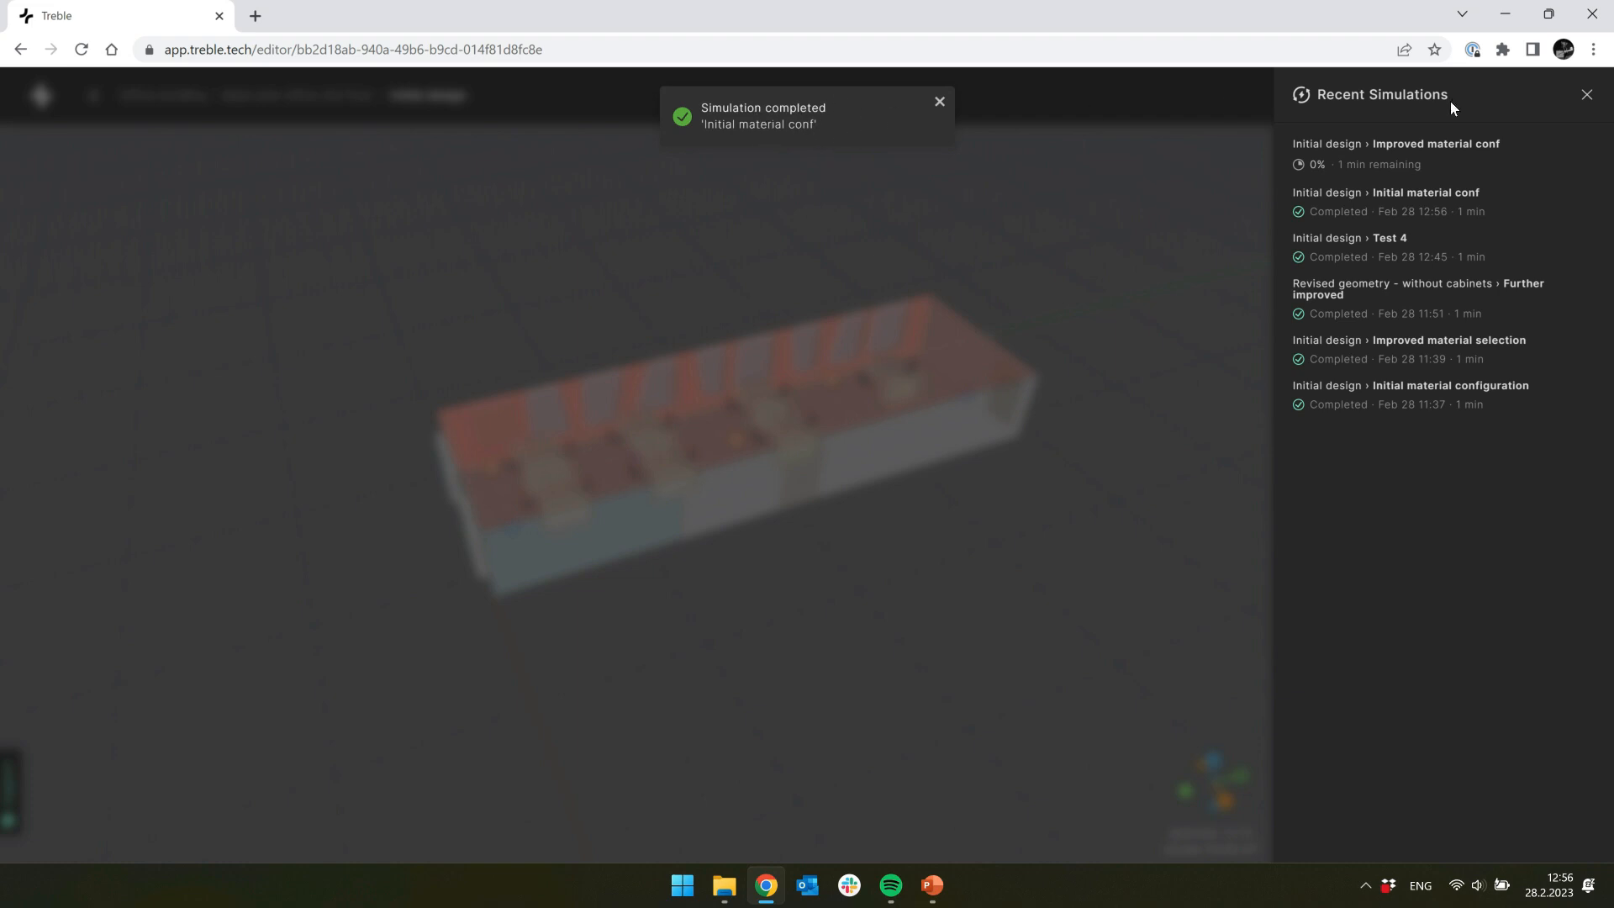
click(1587, 95)
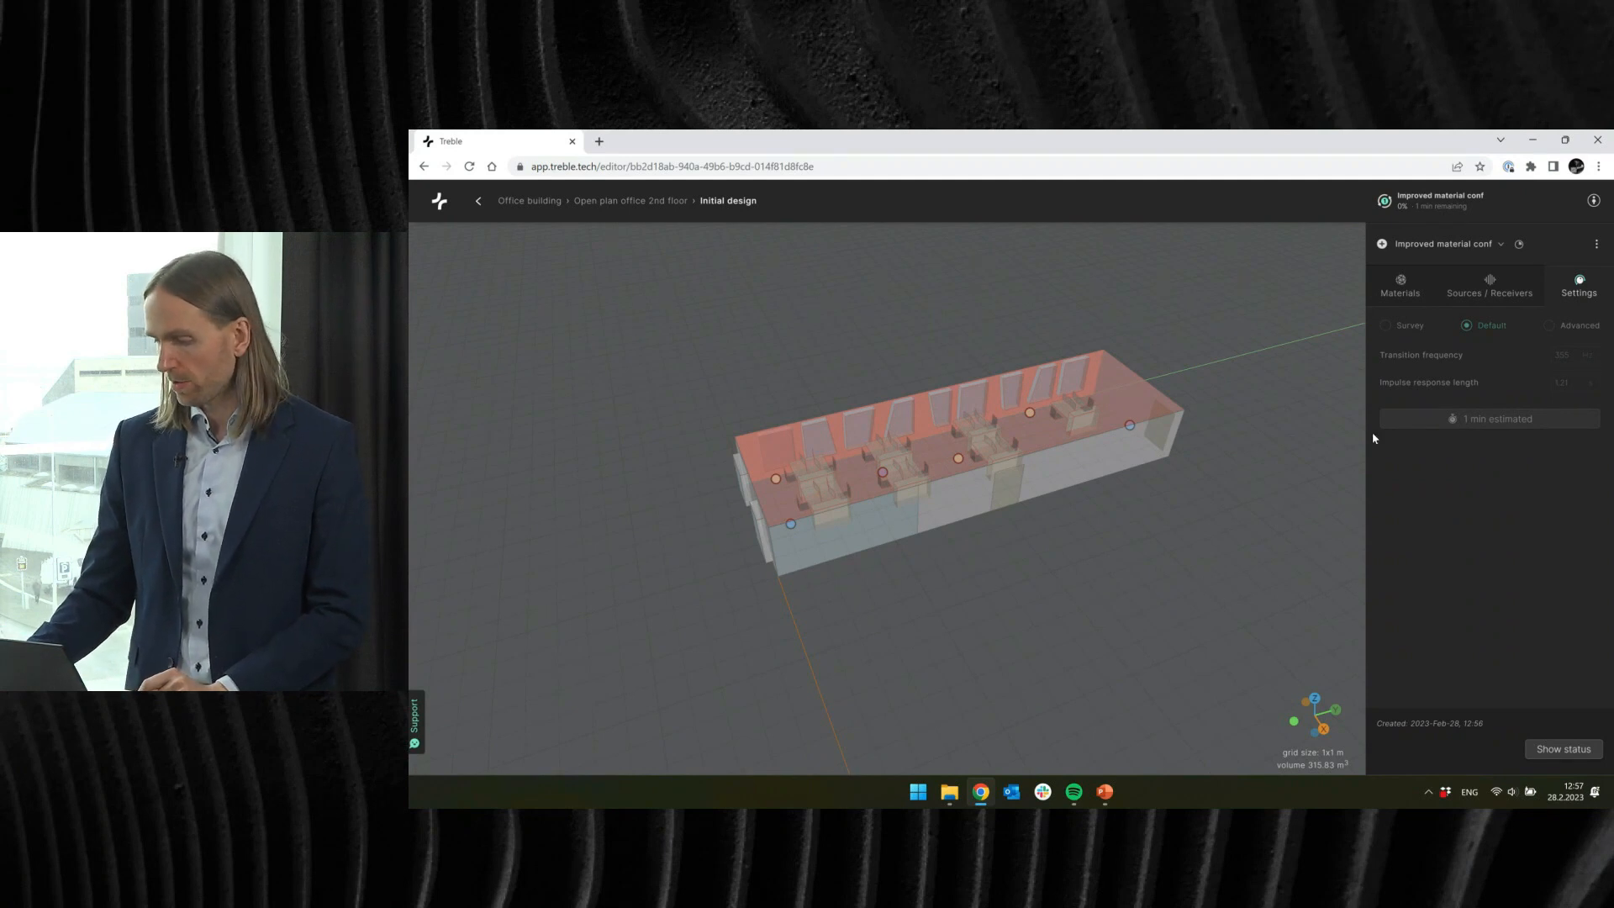
click(1420, 200)
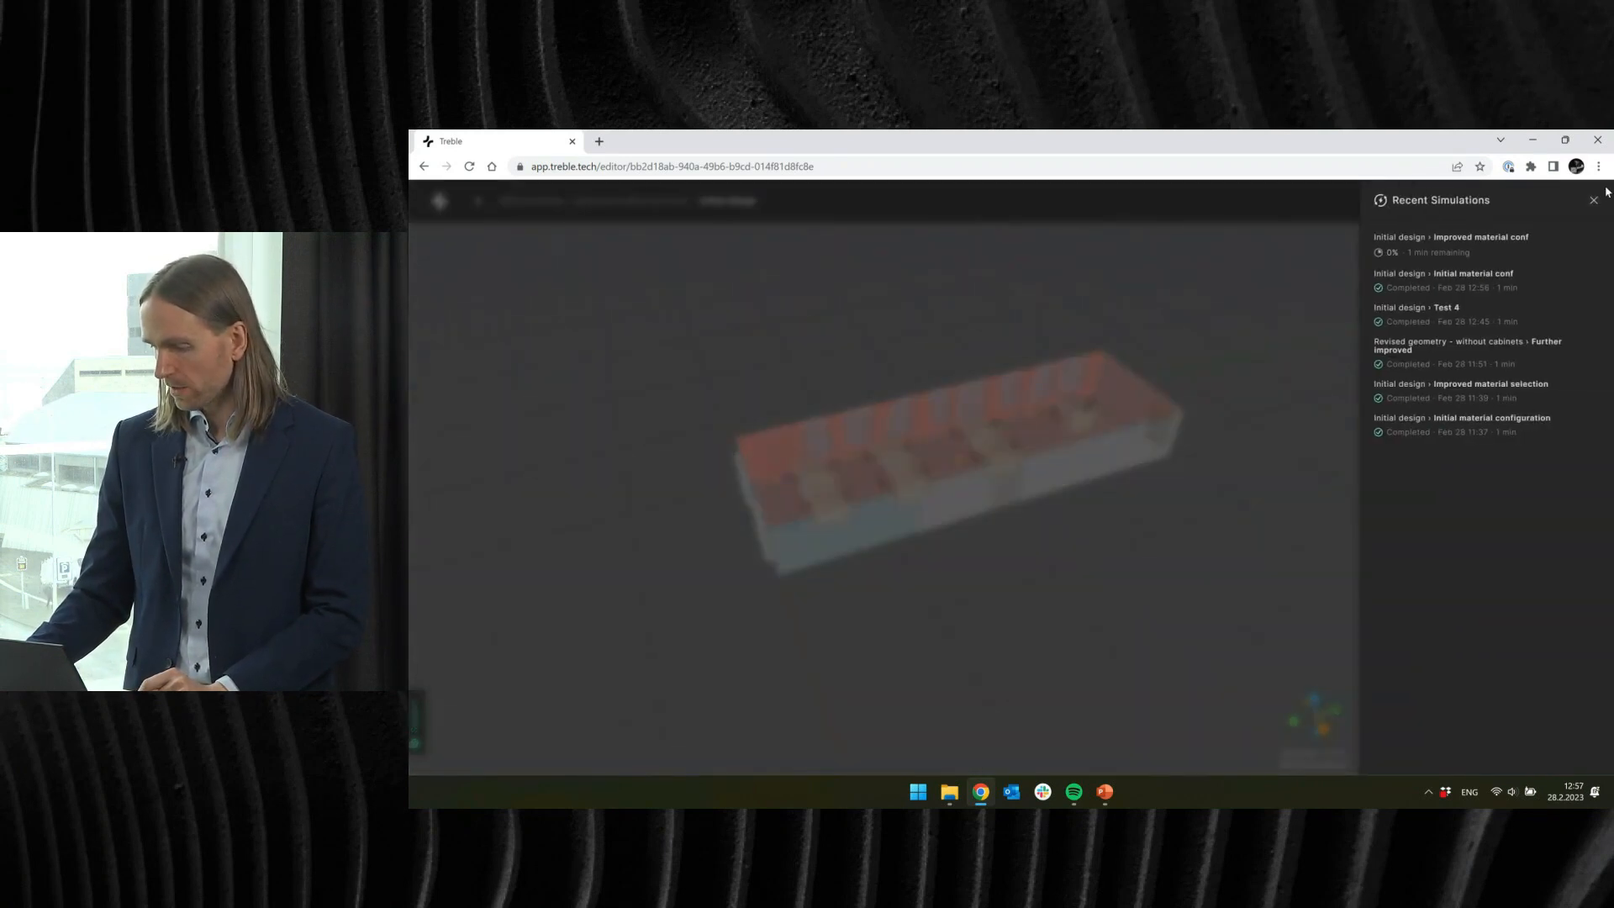
click(1446, 238)
click(1445, 244)
click(1449, 311)
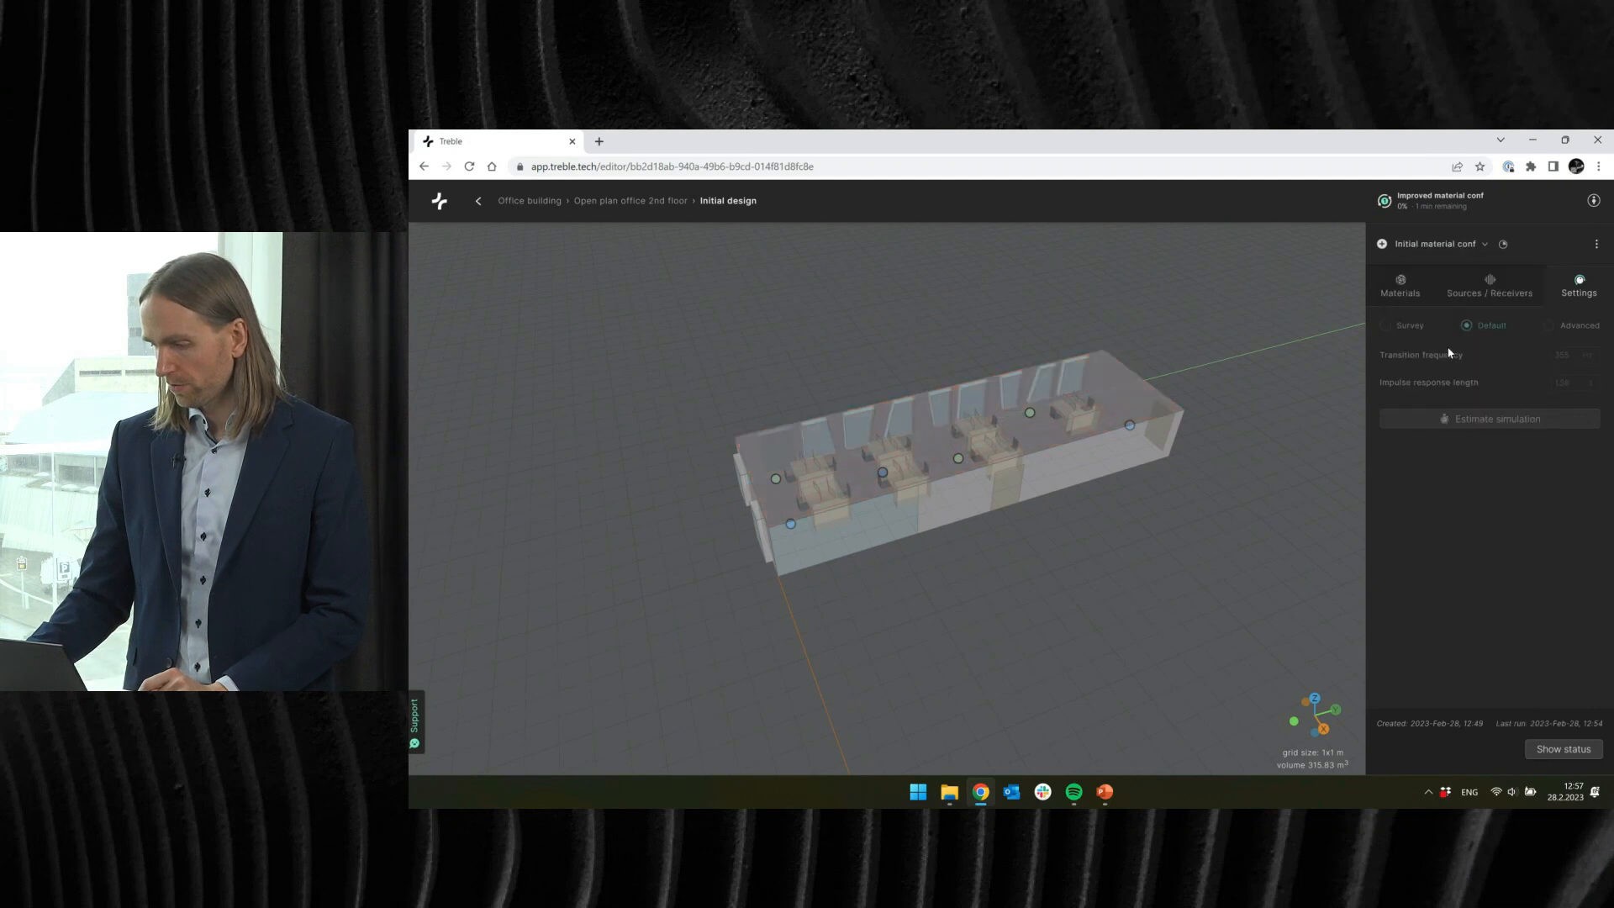
Step: Switch the Initial material conf settings to Advanced and confirm editing the simulation
click(1513, 290)
click(1576, 288)
click(1551, 326)
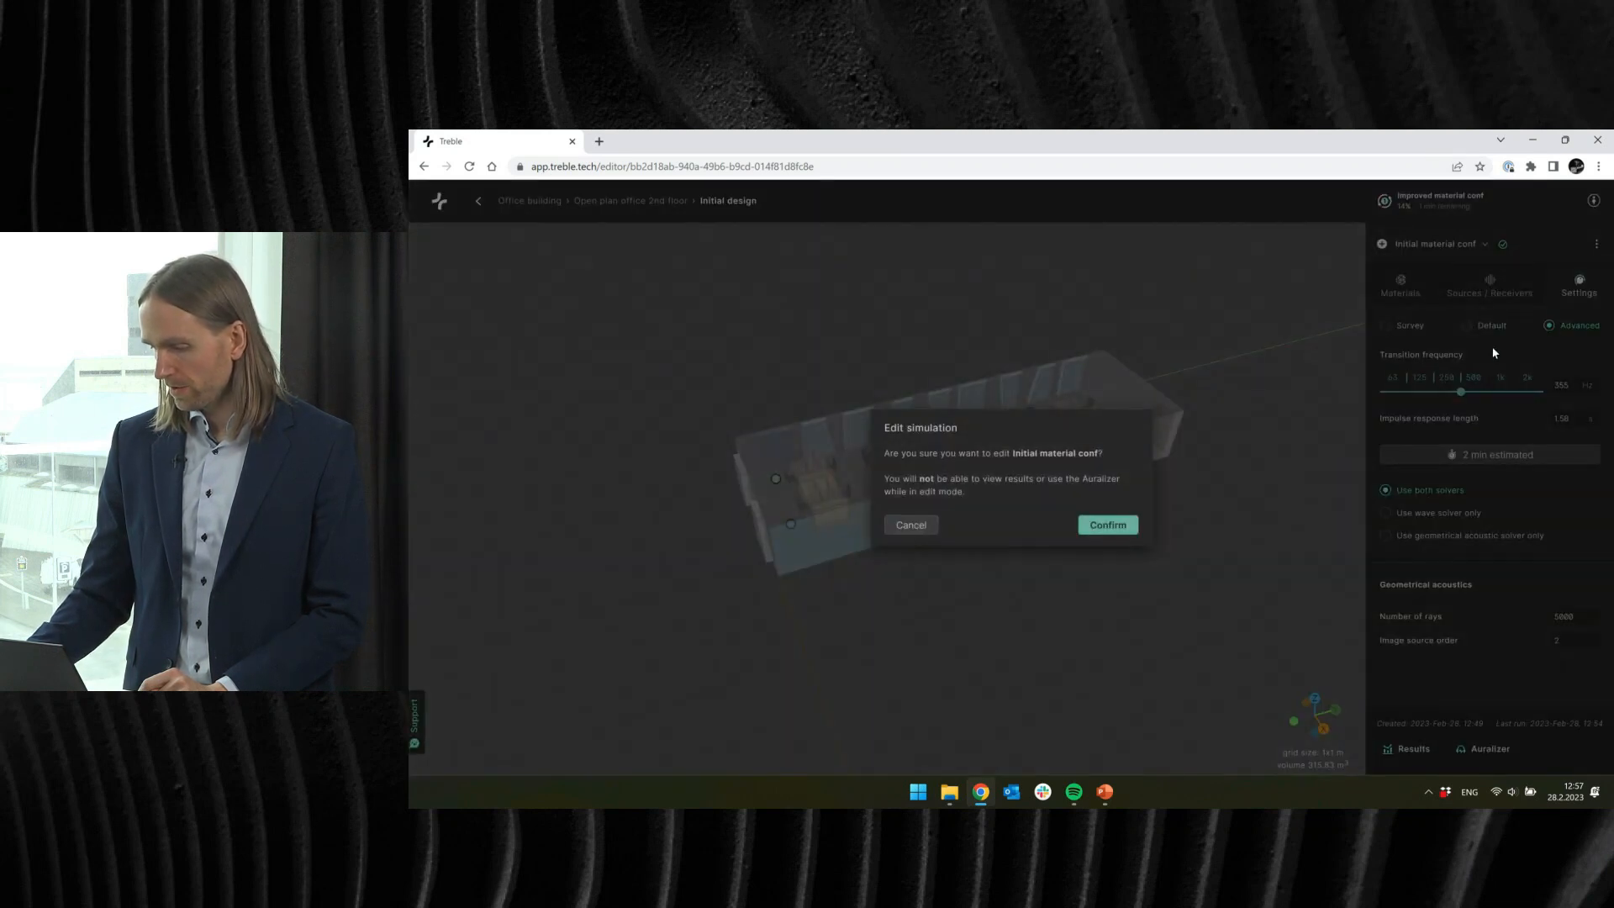
click(1106, 527)
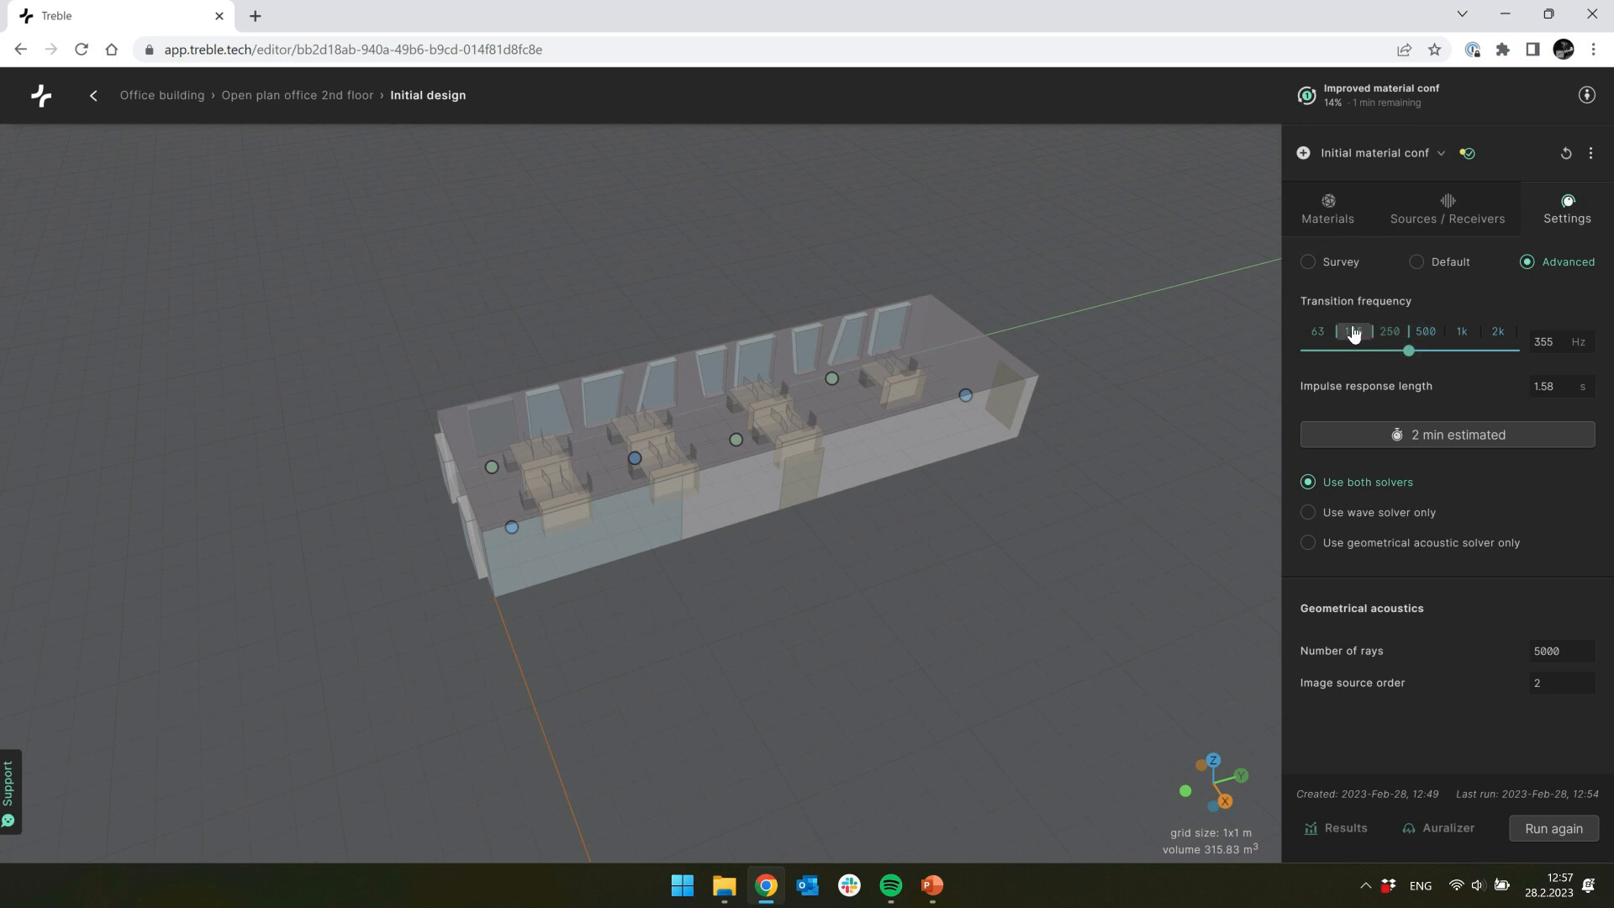
Step: Set the impulse response length to 1 s
click(1554, 388)
key(BackSpace)
key(BackSpace)
key(BackSpace)
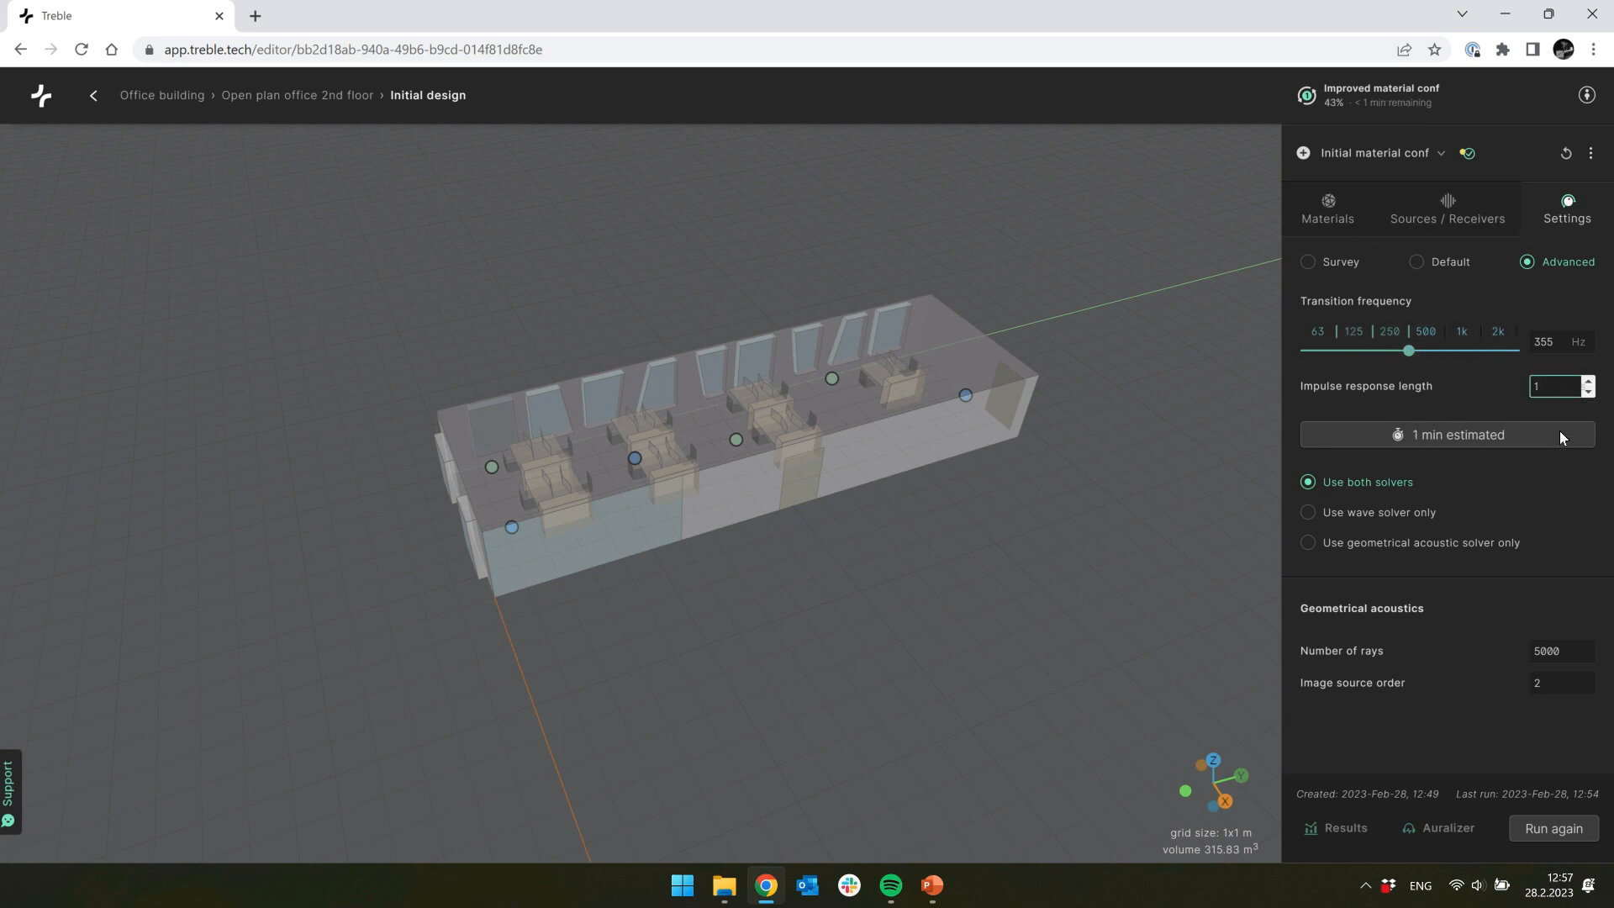
Step: Try transition frequencies of 177, 355 and 1420 Hz for the Initial material conf simulation
click(1460, 380)
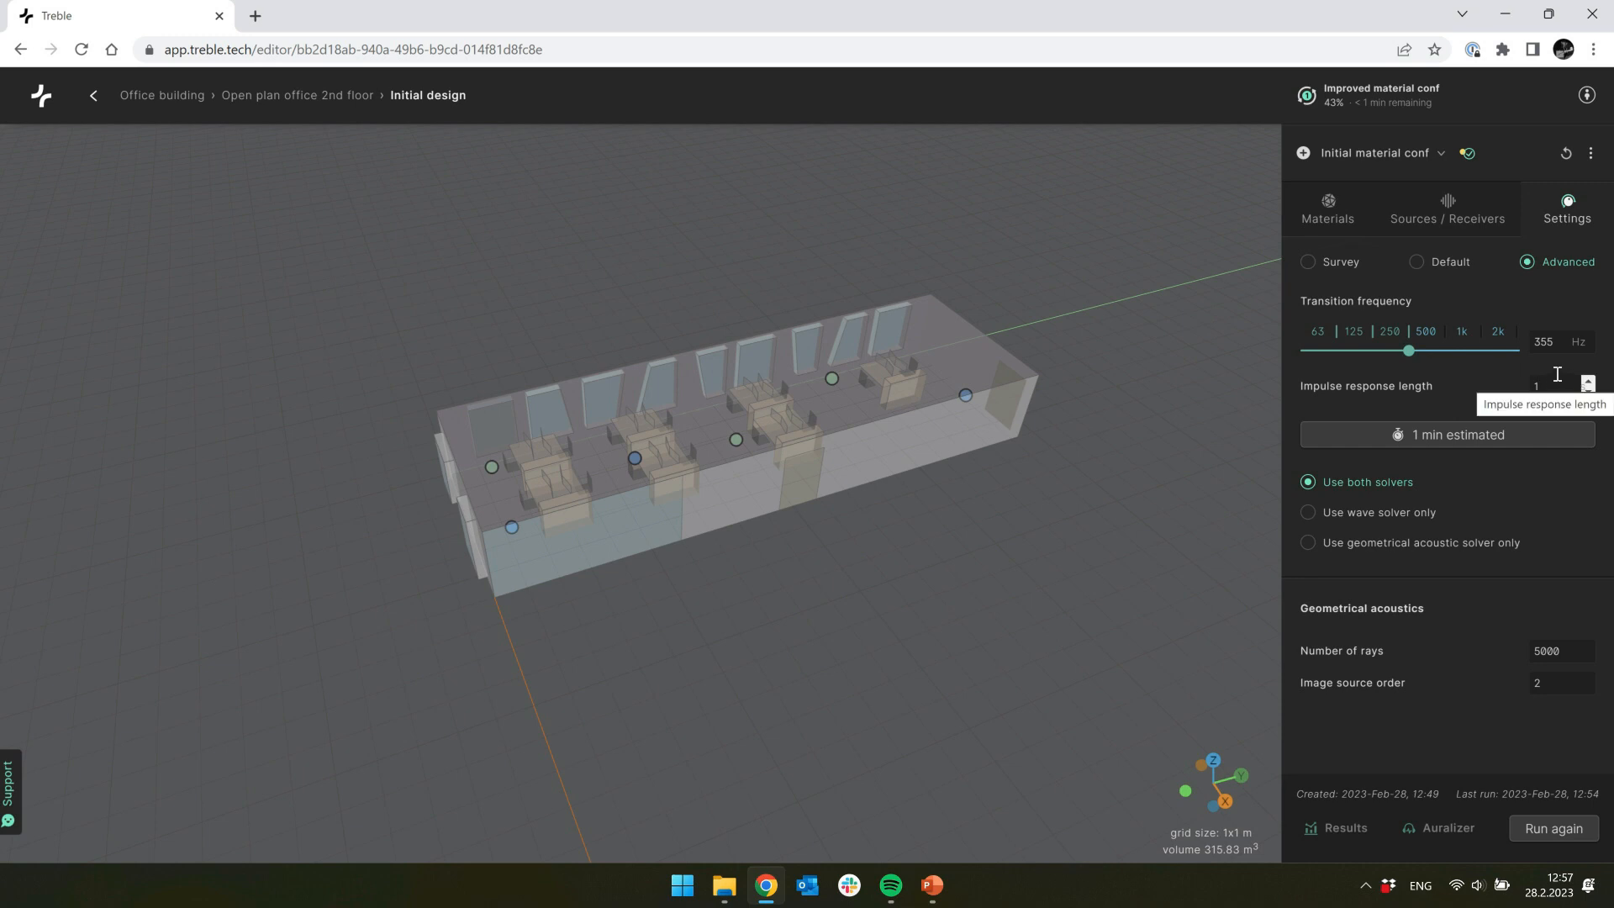
right_click(1352, 333)
click(1351, 333)
drag(1409, 351, 1373, 350)
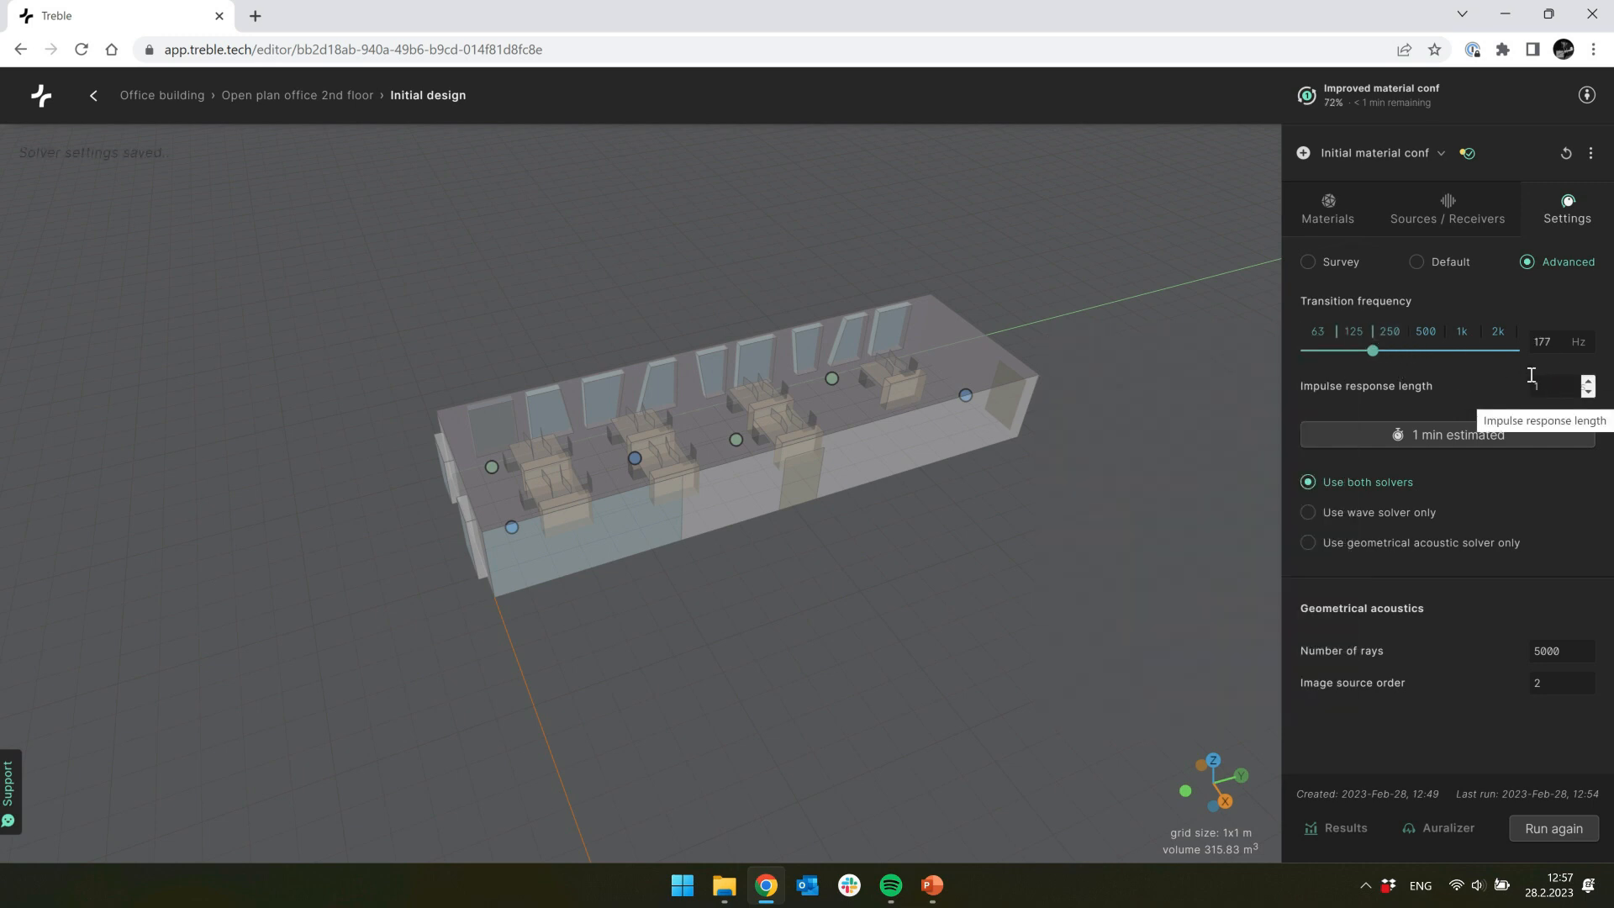
click(1391, 336)
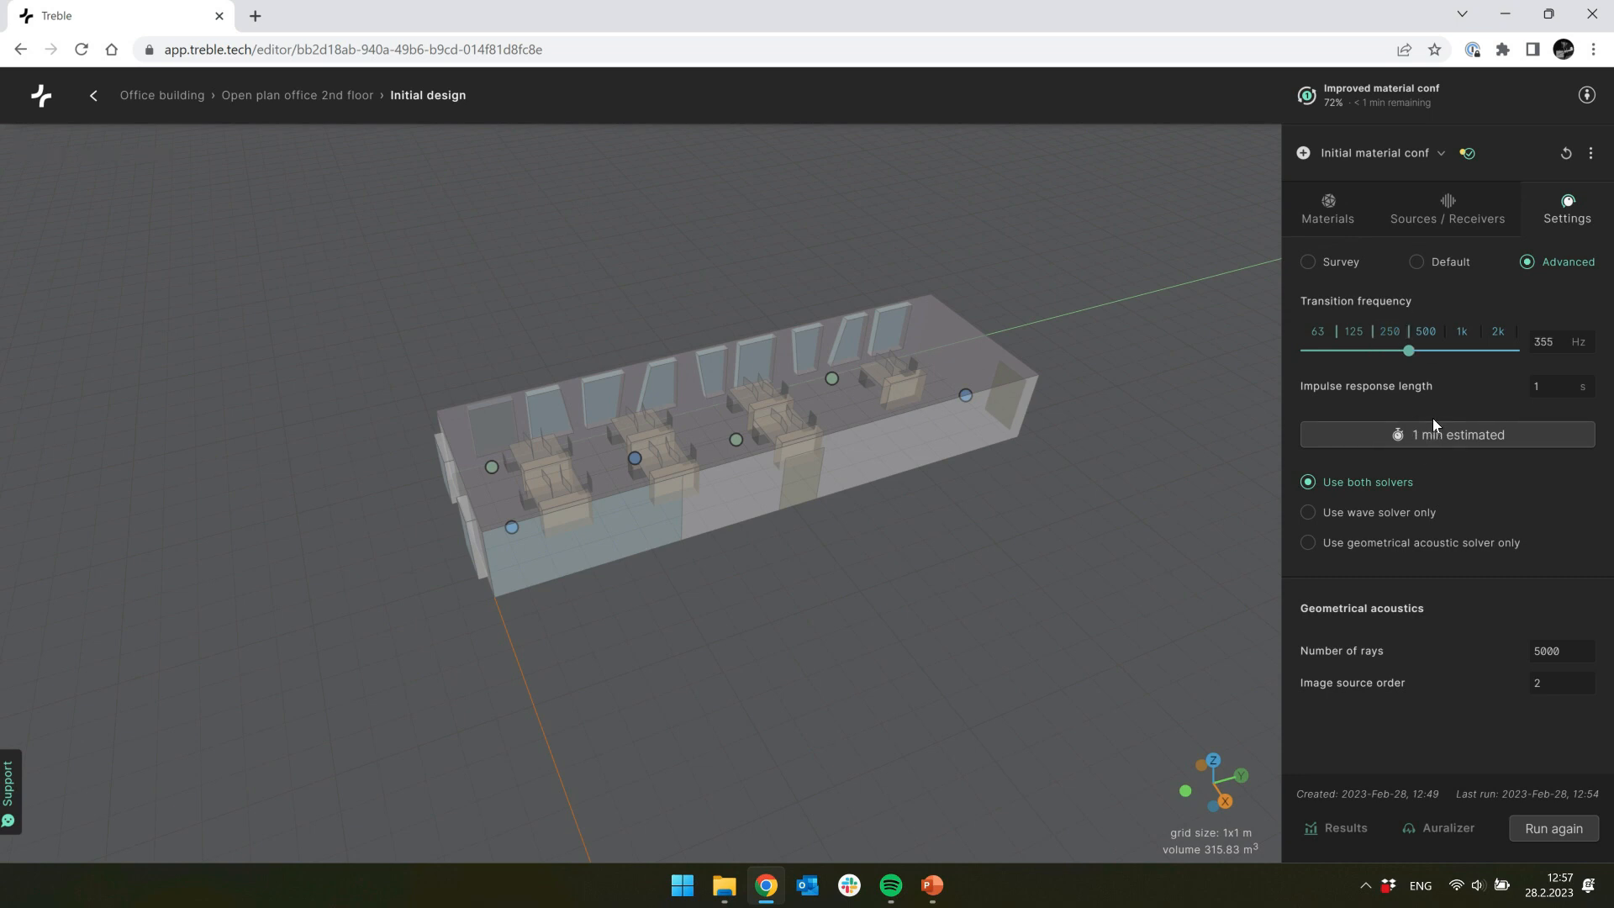
click(1427, 334)
click(1463, 336)
click(10, 789)
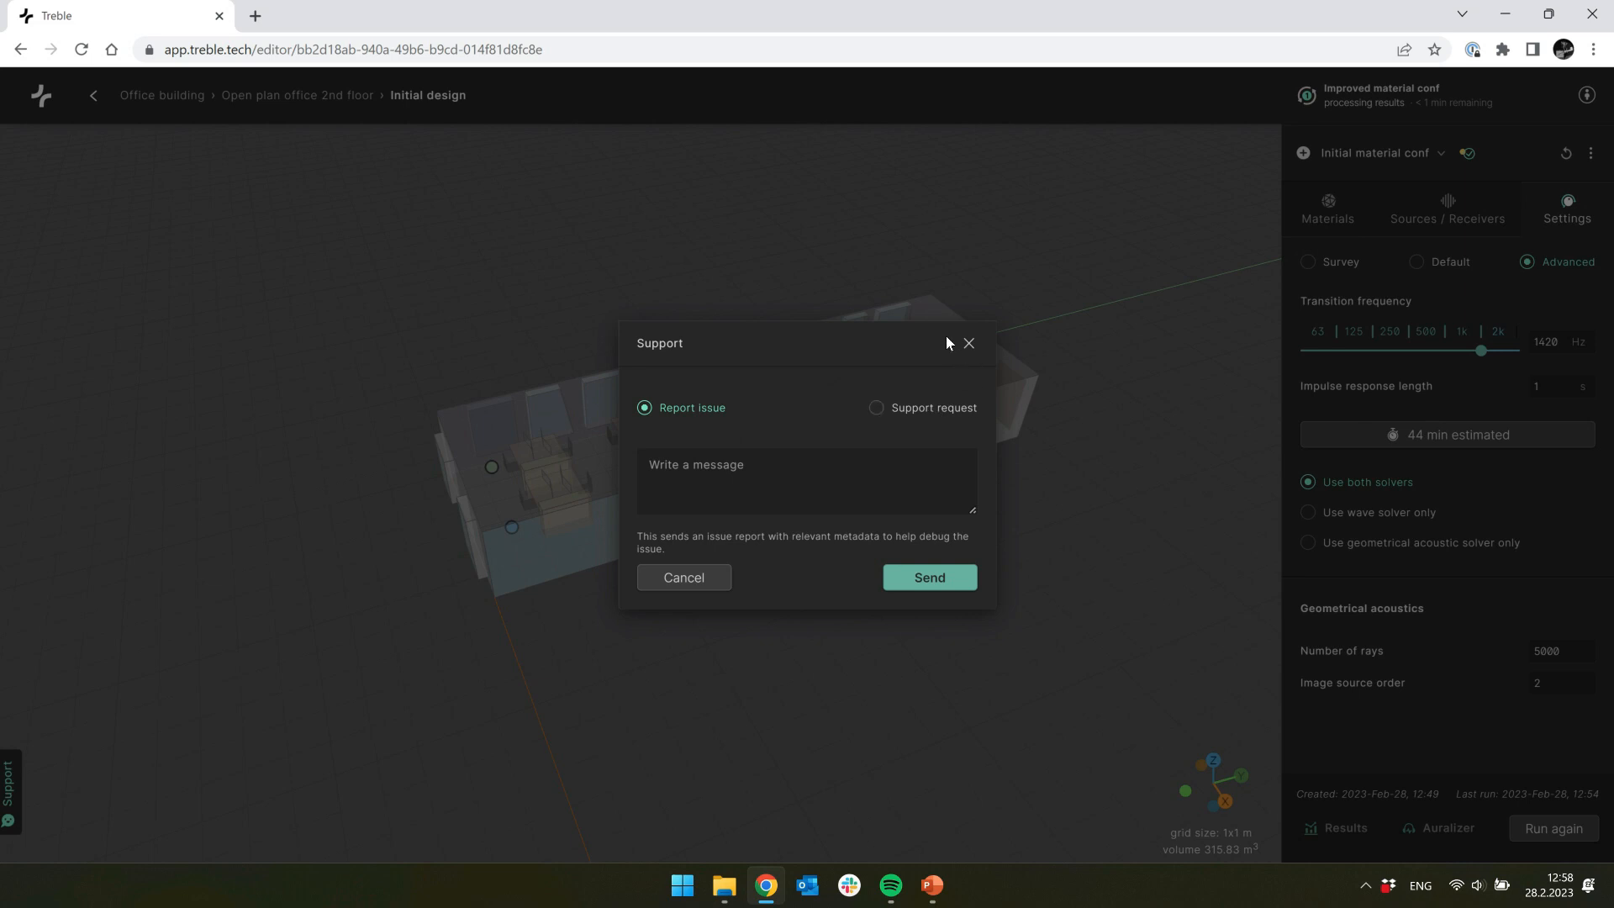
click(968, 344)
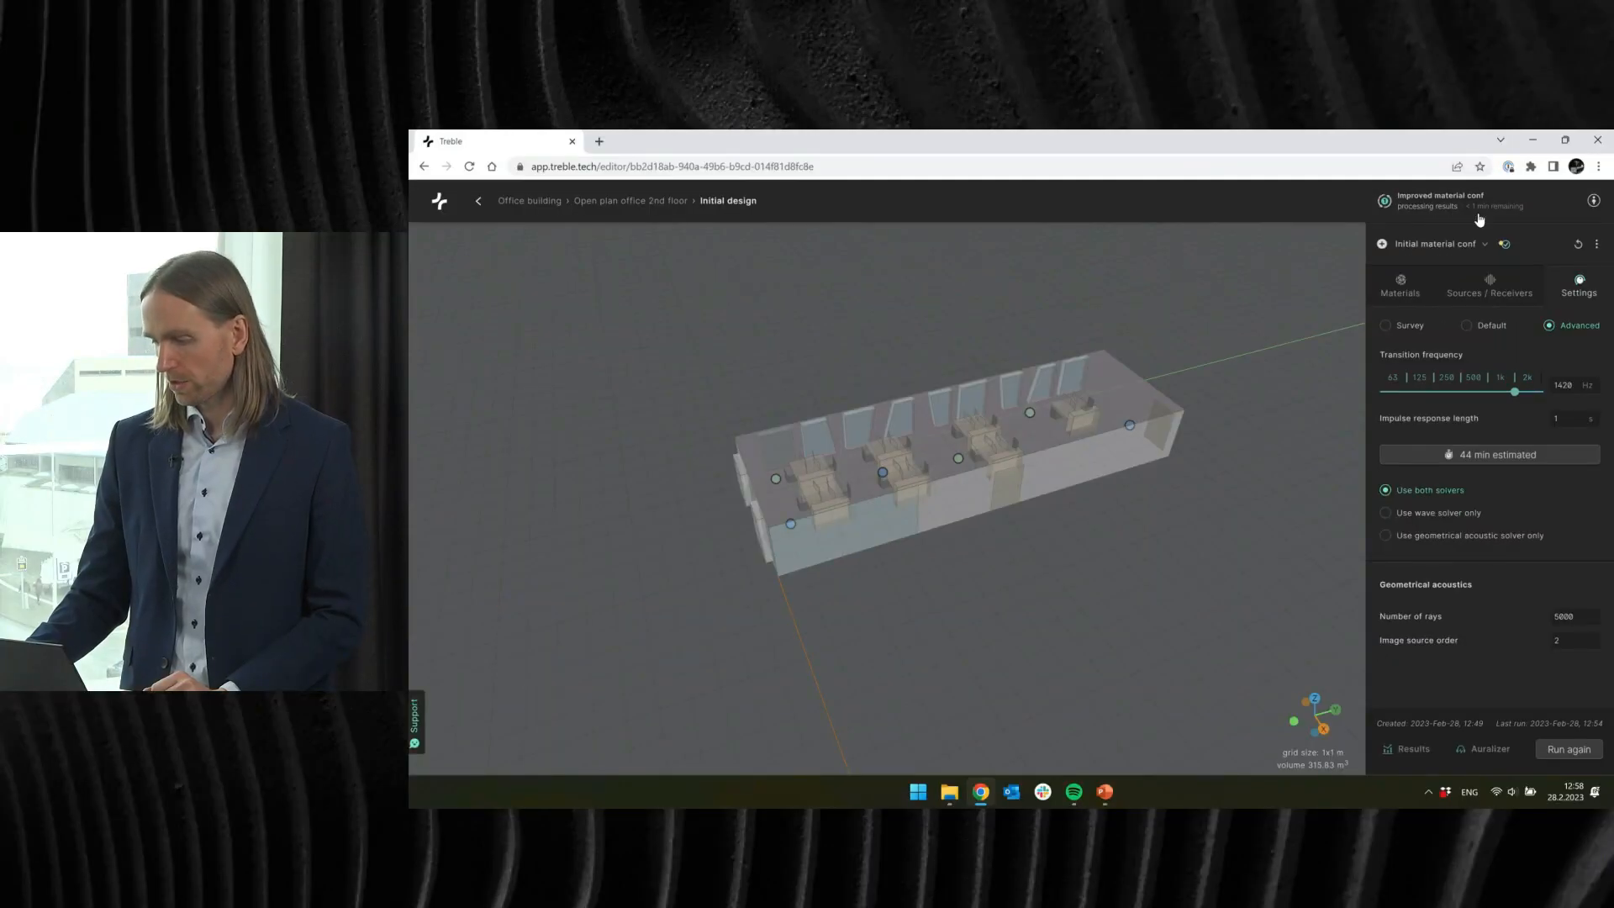
Step: Revert the Initial material conf simulation to its last run and open its results
click(1578, 244)
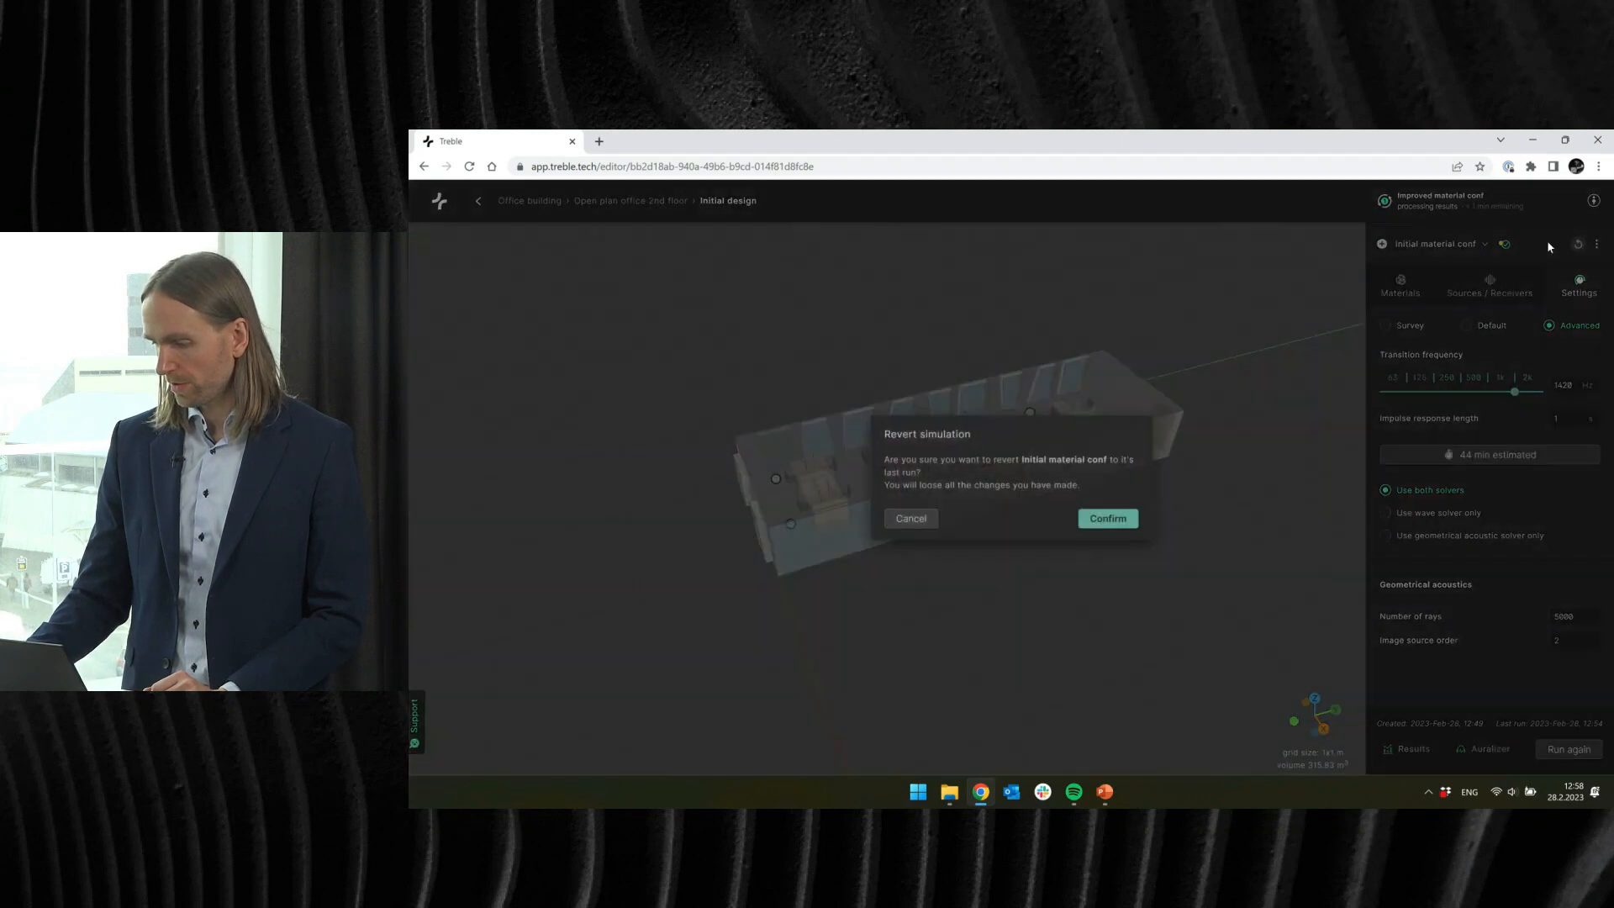
click(1111, 519)
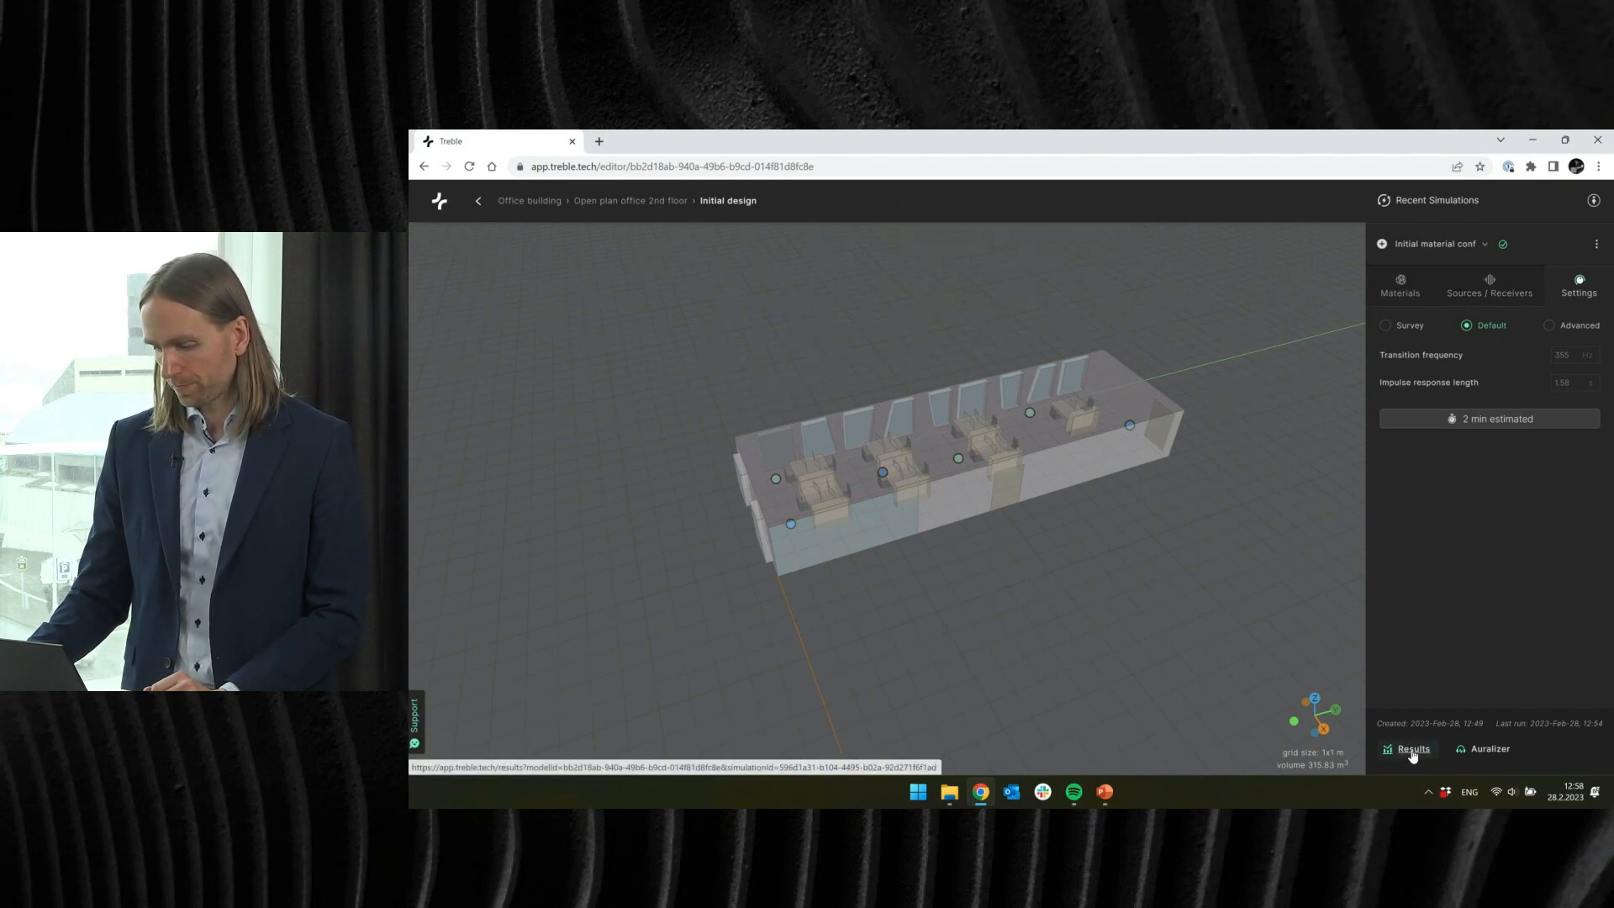
click(1412, 751)
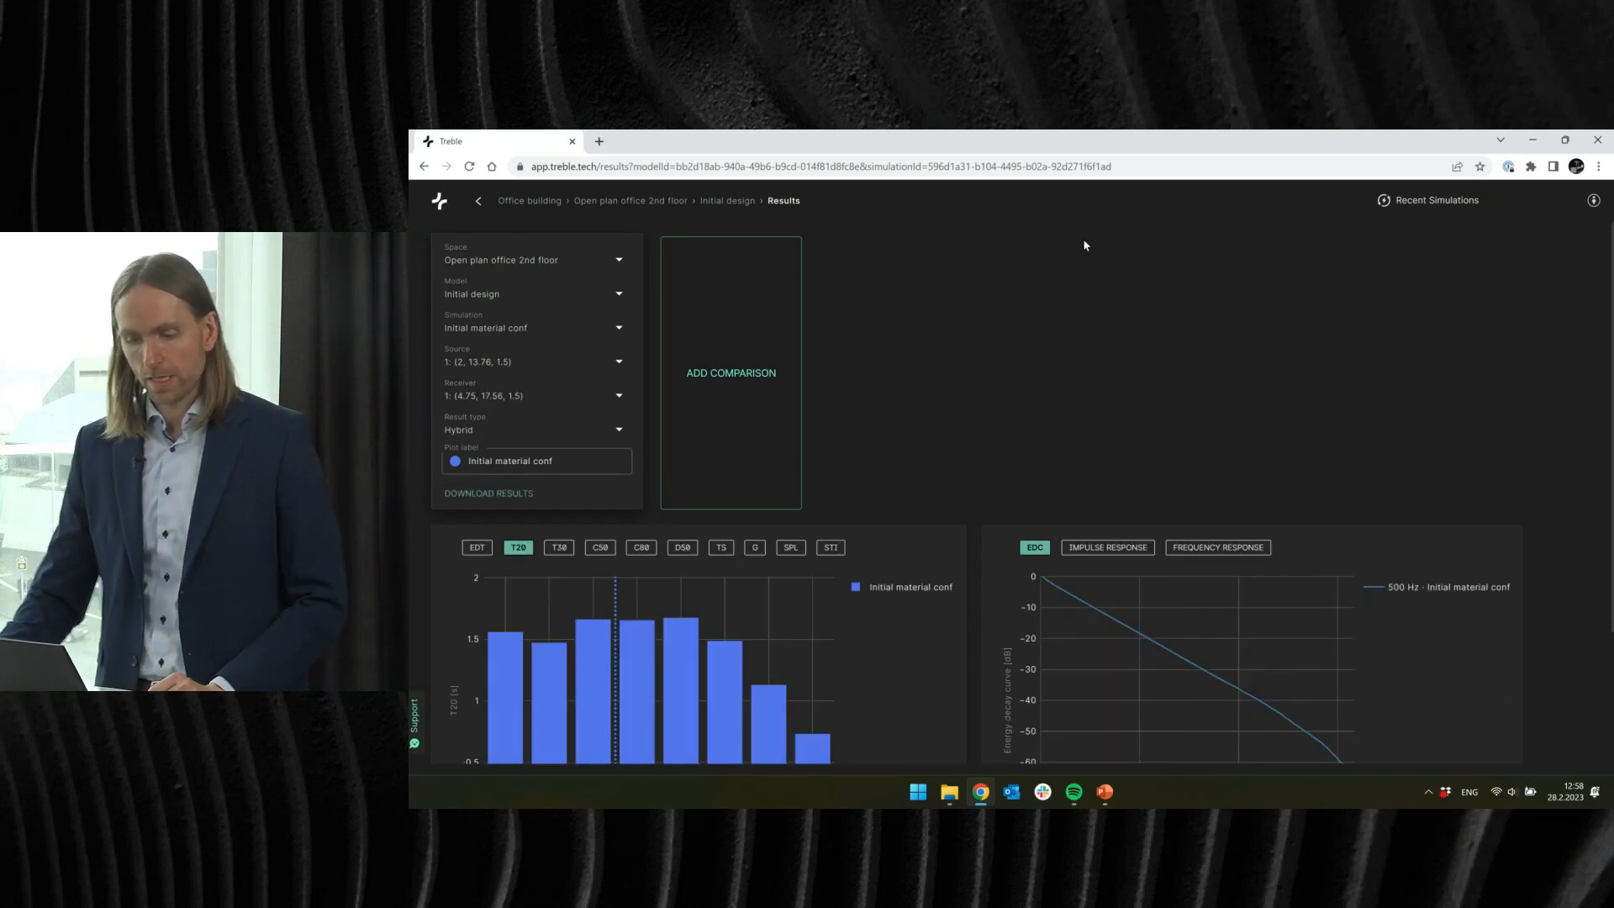
Step: Examine the T20, T30 and C50 results of the Initial material conf simulation
scroll(866, 340, down, 2)
scroll(867, 339, up, 2)
scroll(867, 339, down, 2)
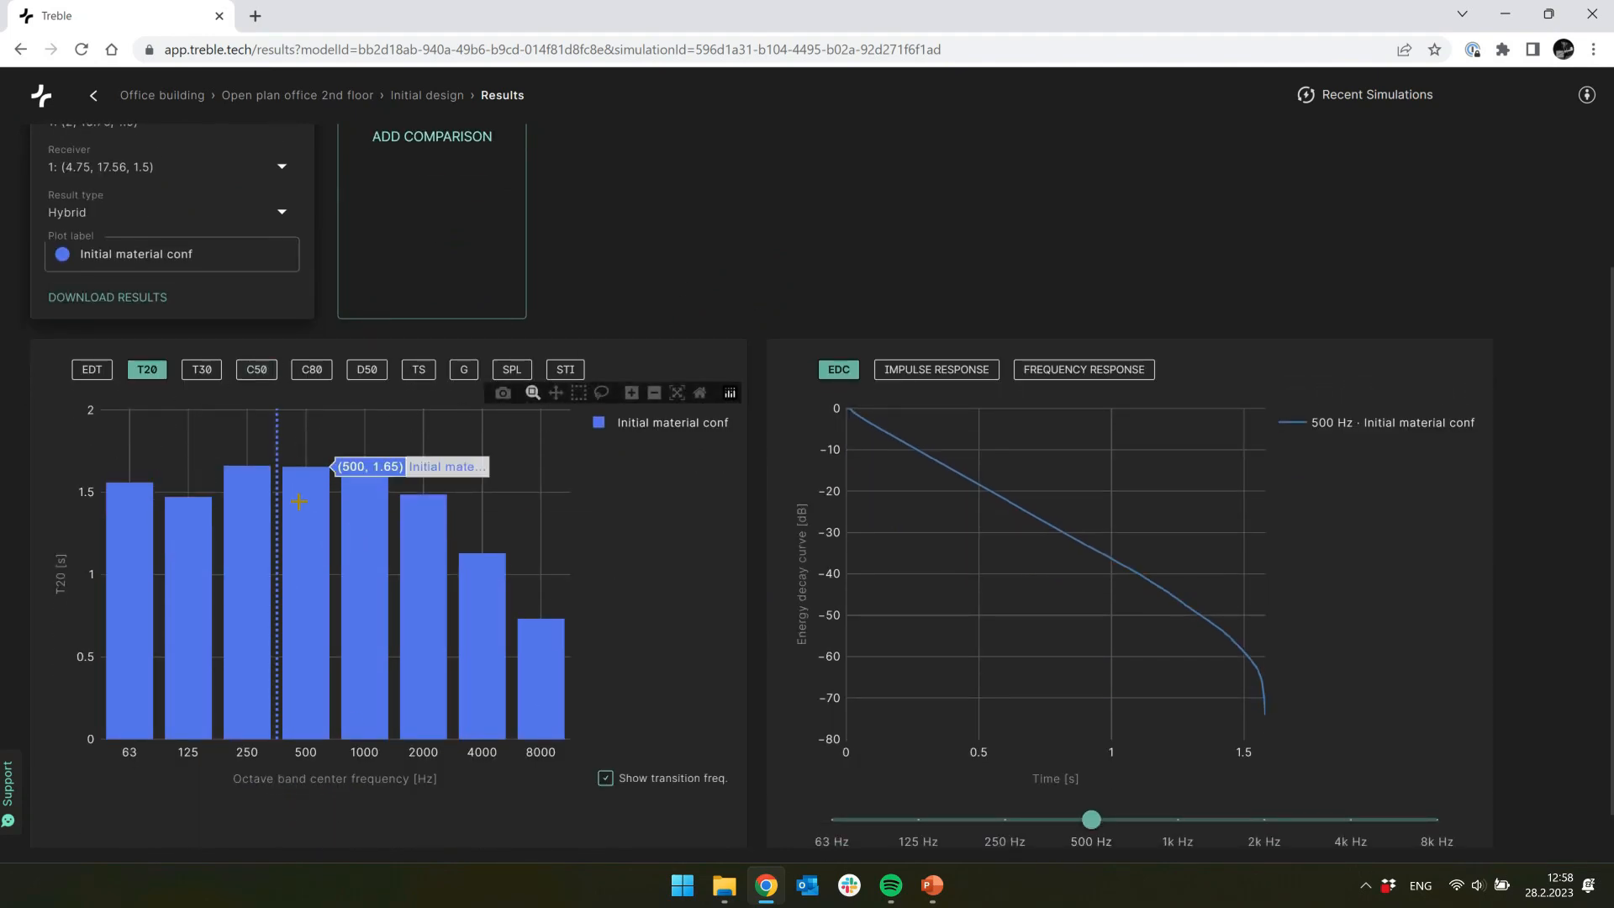
click(200, 371)
click(254, 375)
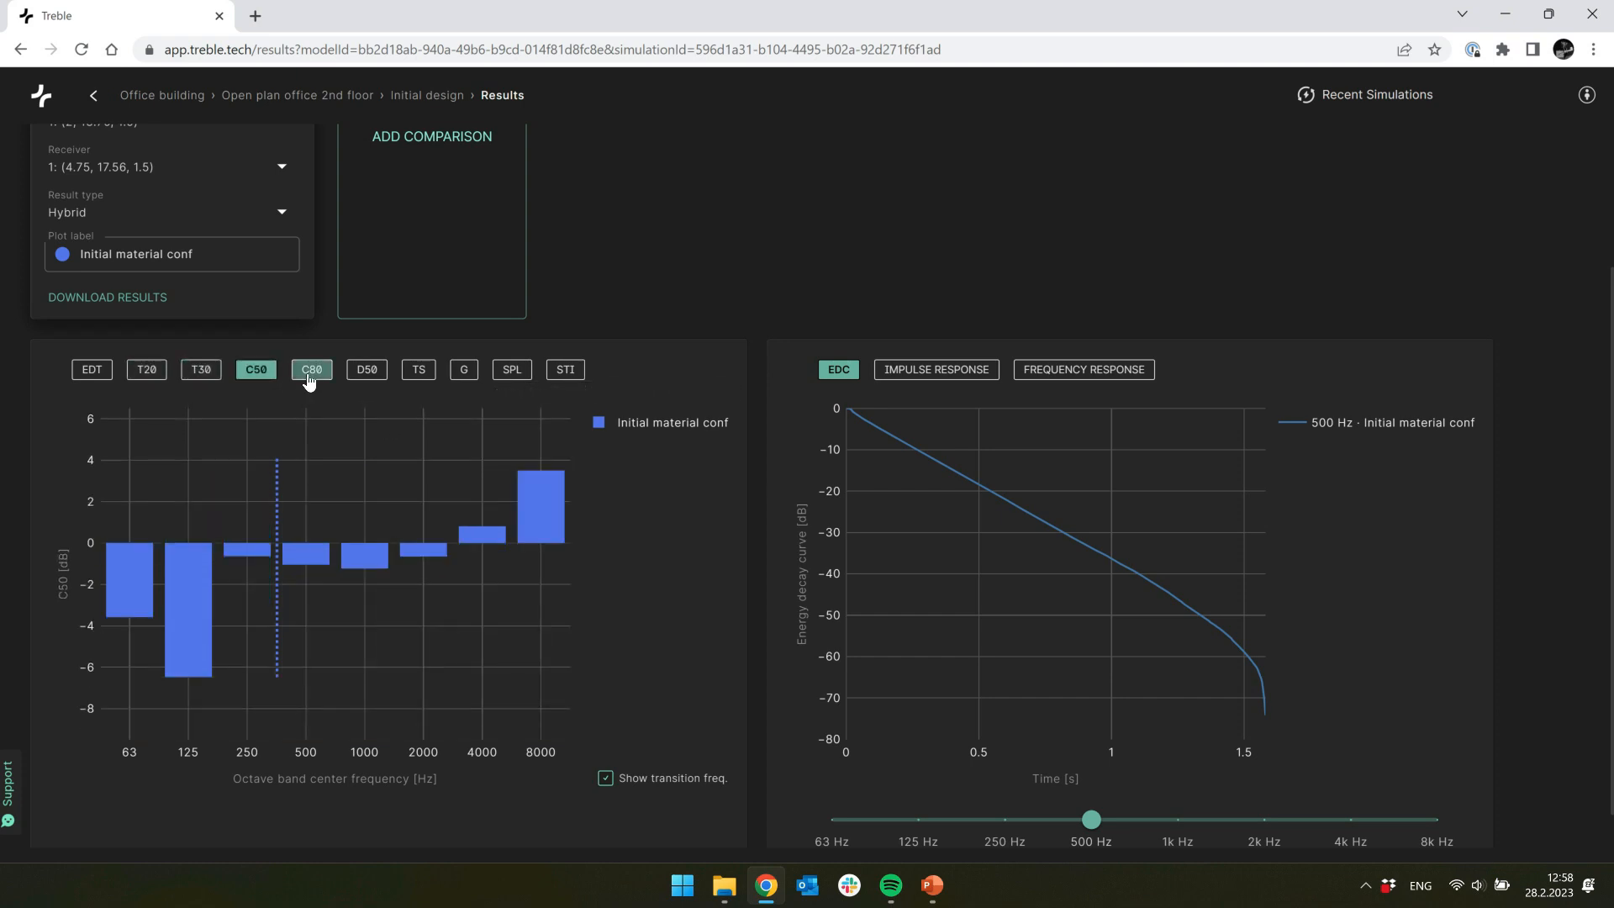
Step: Switch the displayed results to source 2 and back to source 1
scroll(361, 353, up, 2)
click(174, 313)
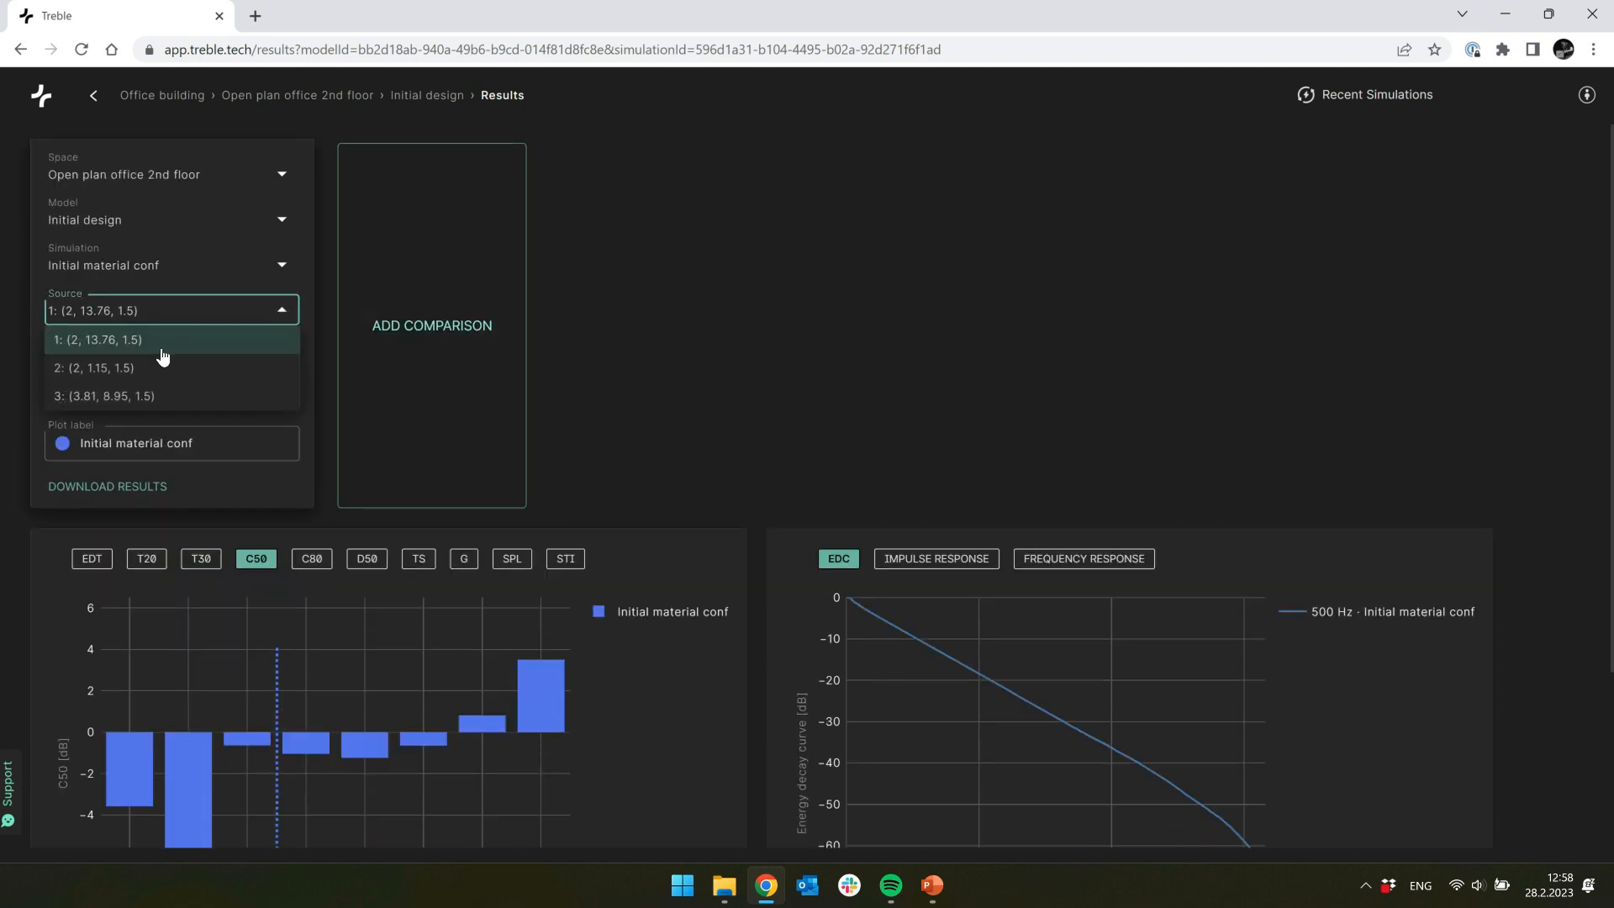
click(163, 363)
click(173, 317)
click(174, 338)
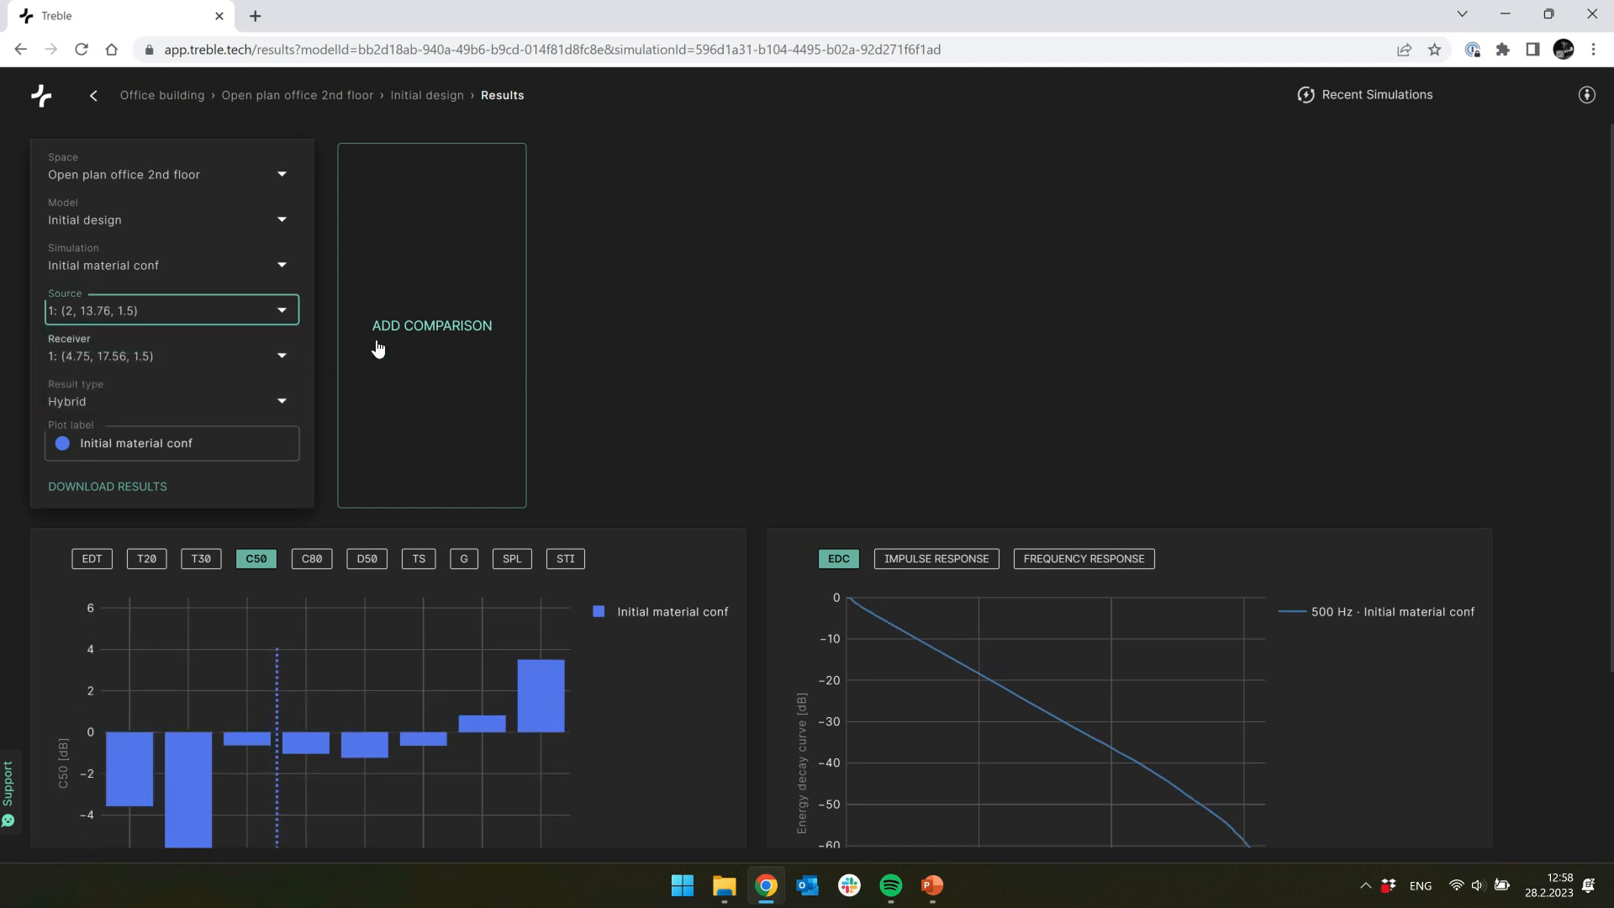
Step: Check the T20, G and STI results for source 1, ending with T20 displayed
click(146, 558)
scroll(813, 318, down, 2)
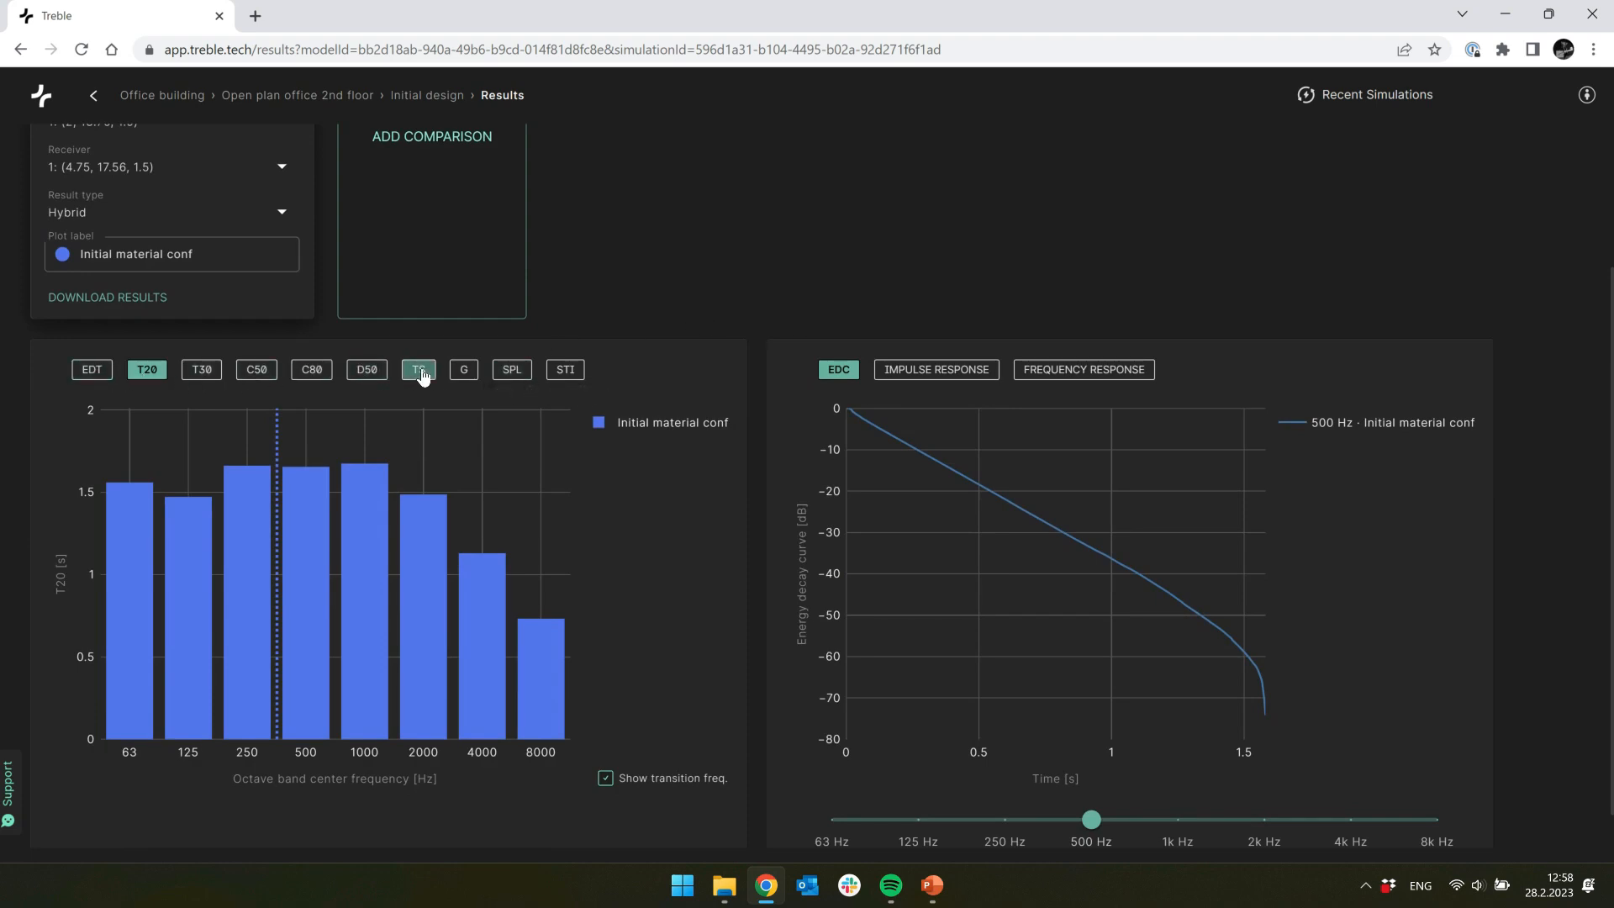
click(465, 370)
click(564, 370)
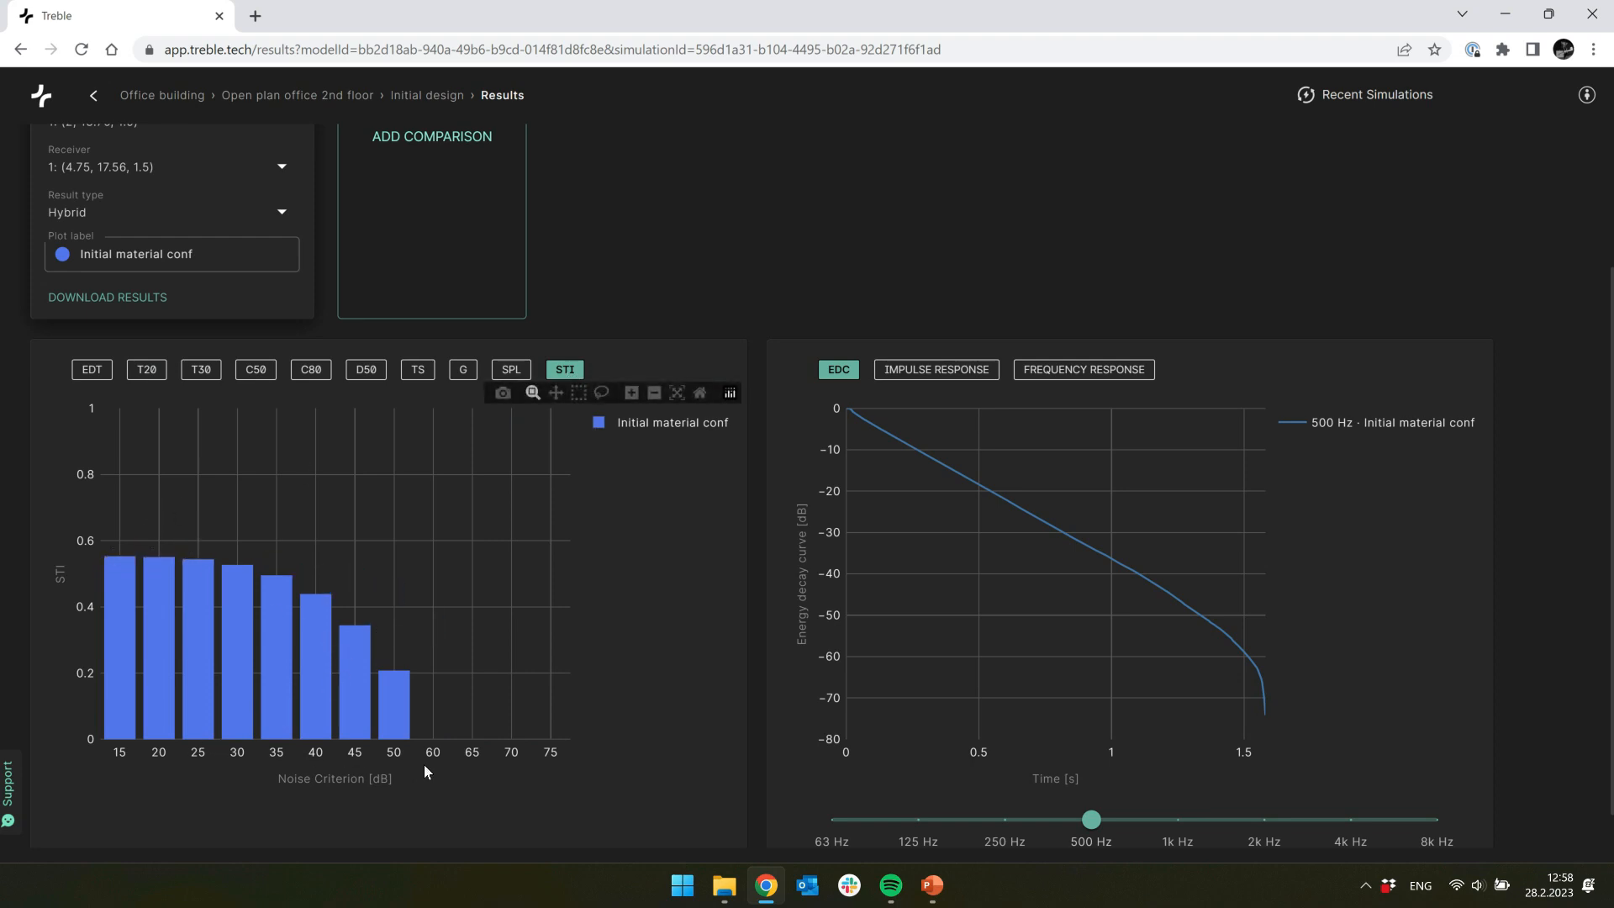
click(150, 371)
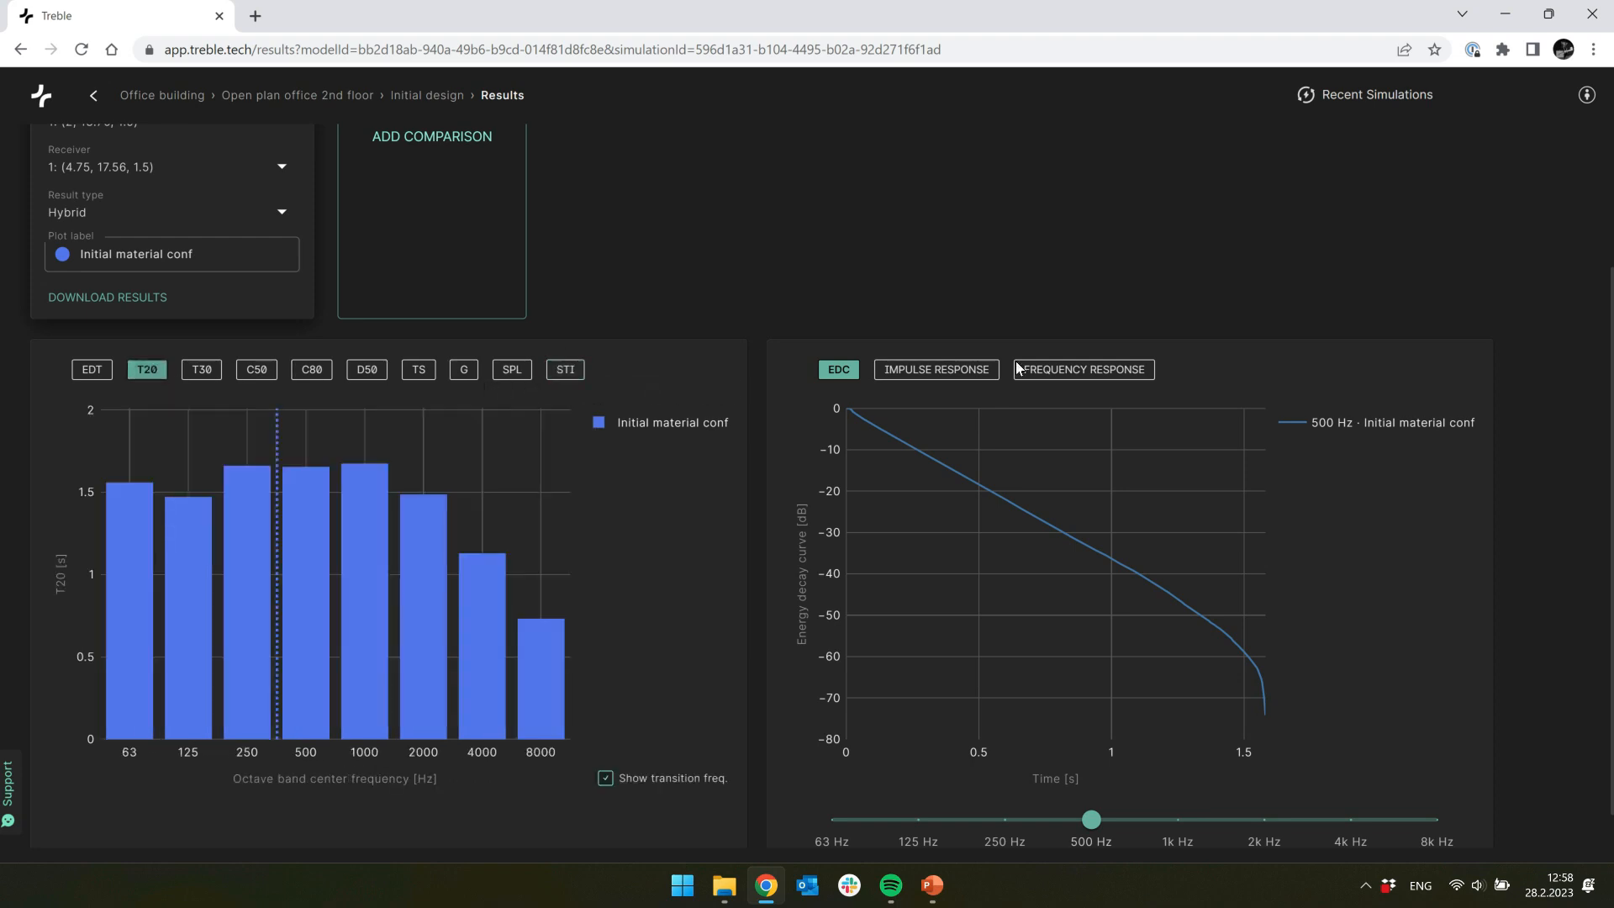
Step: Examine the impulse response and the frequency response, enlarging the frequency response below about 315 Hz
click(952, 370)
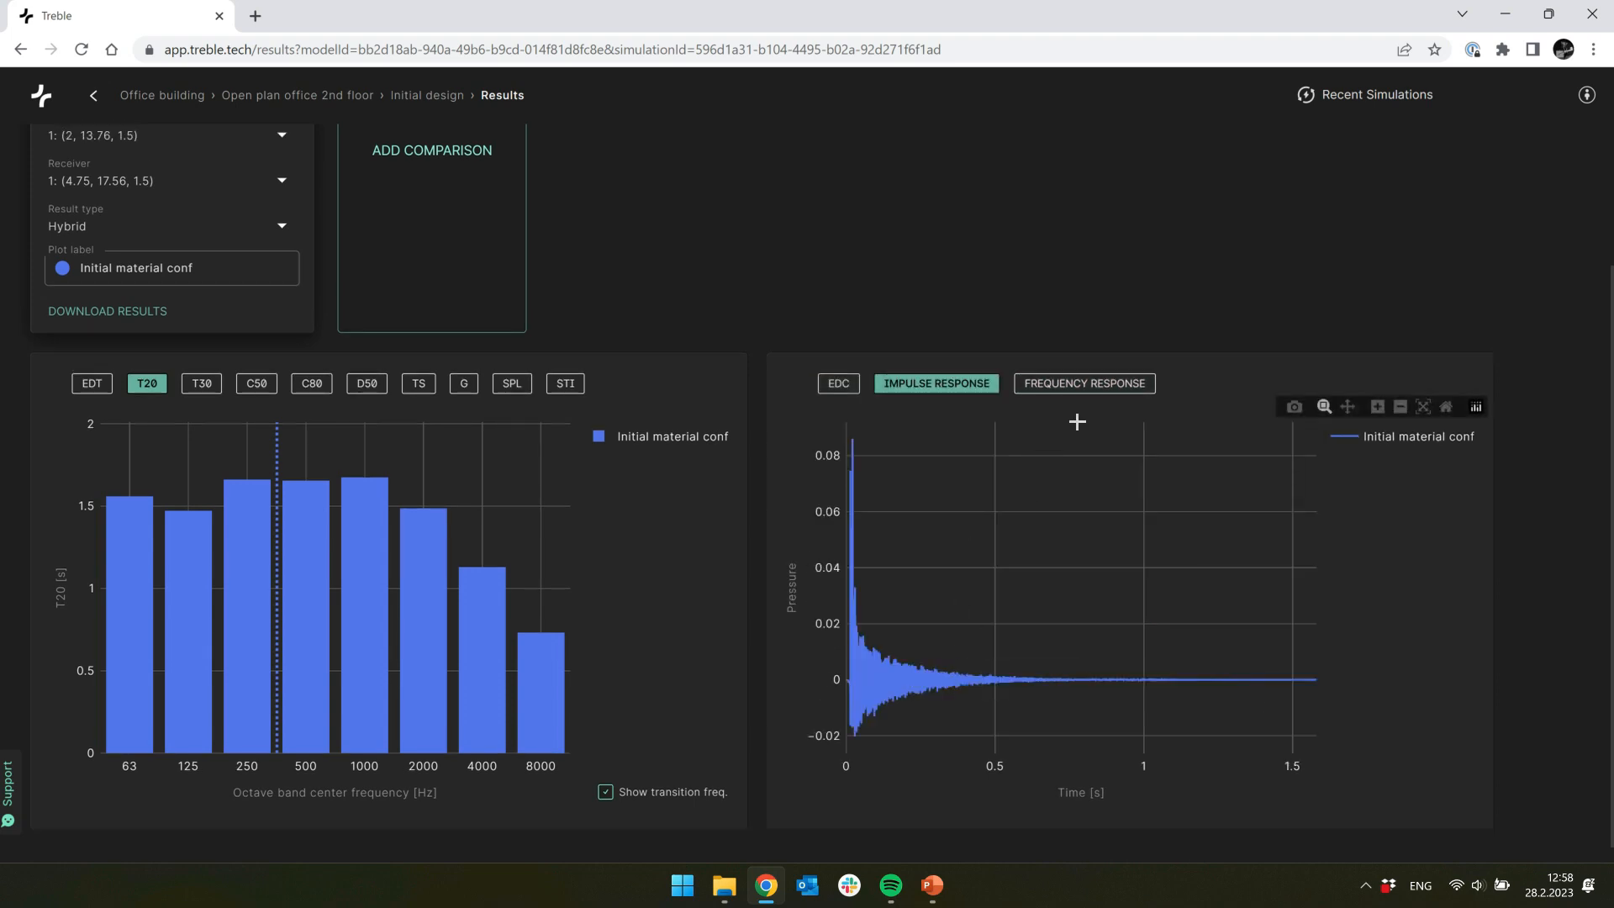
click(1084, 385)
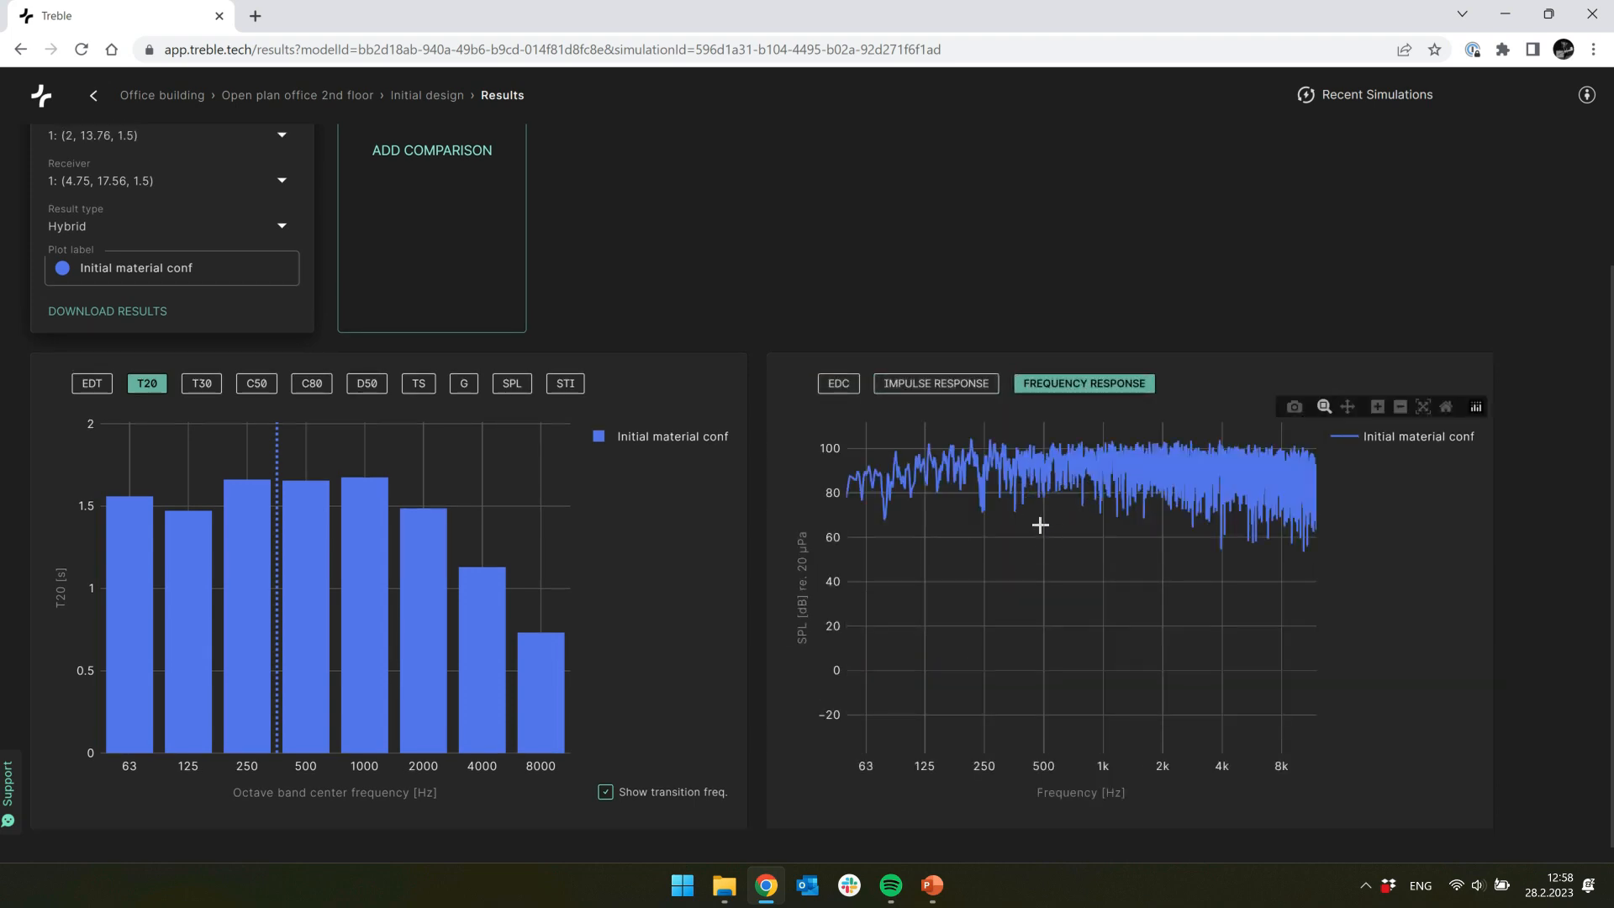
drag(1004, 525, 843, 424)
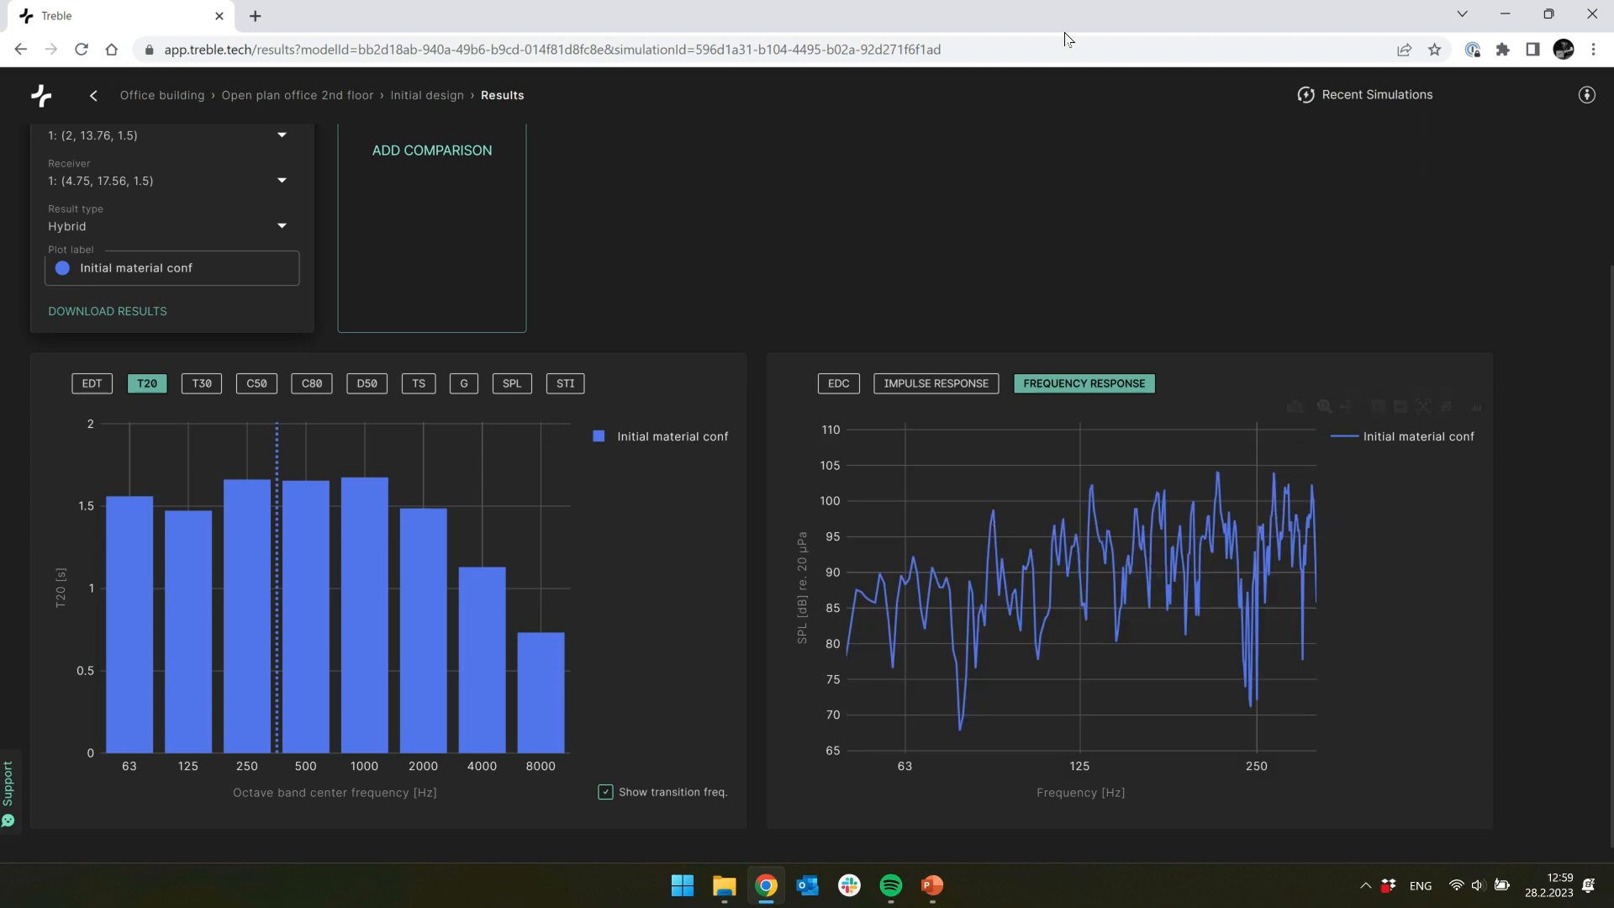
scroll(940, 213, up, 2)
scroll(937, 206, down, 1)
scroll(941, 204, up, 1)
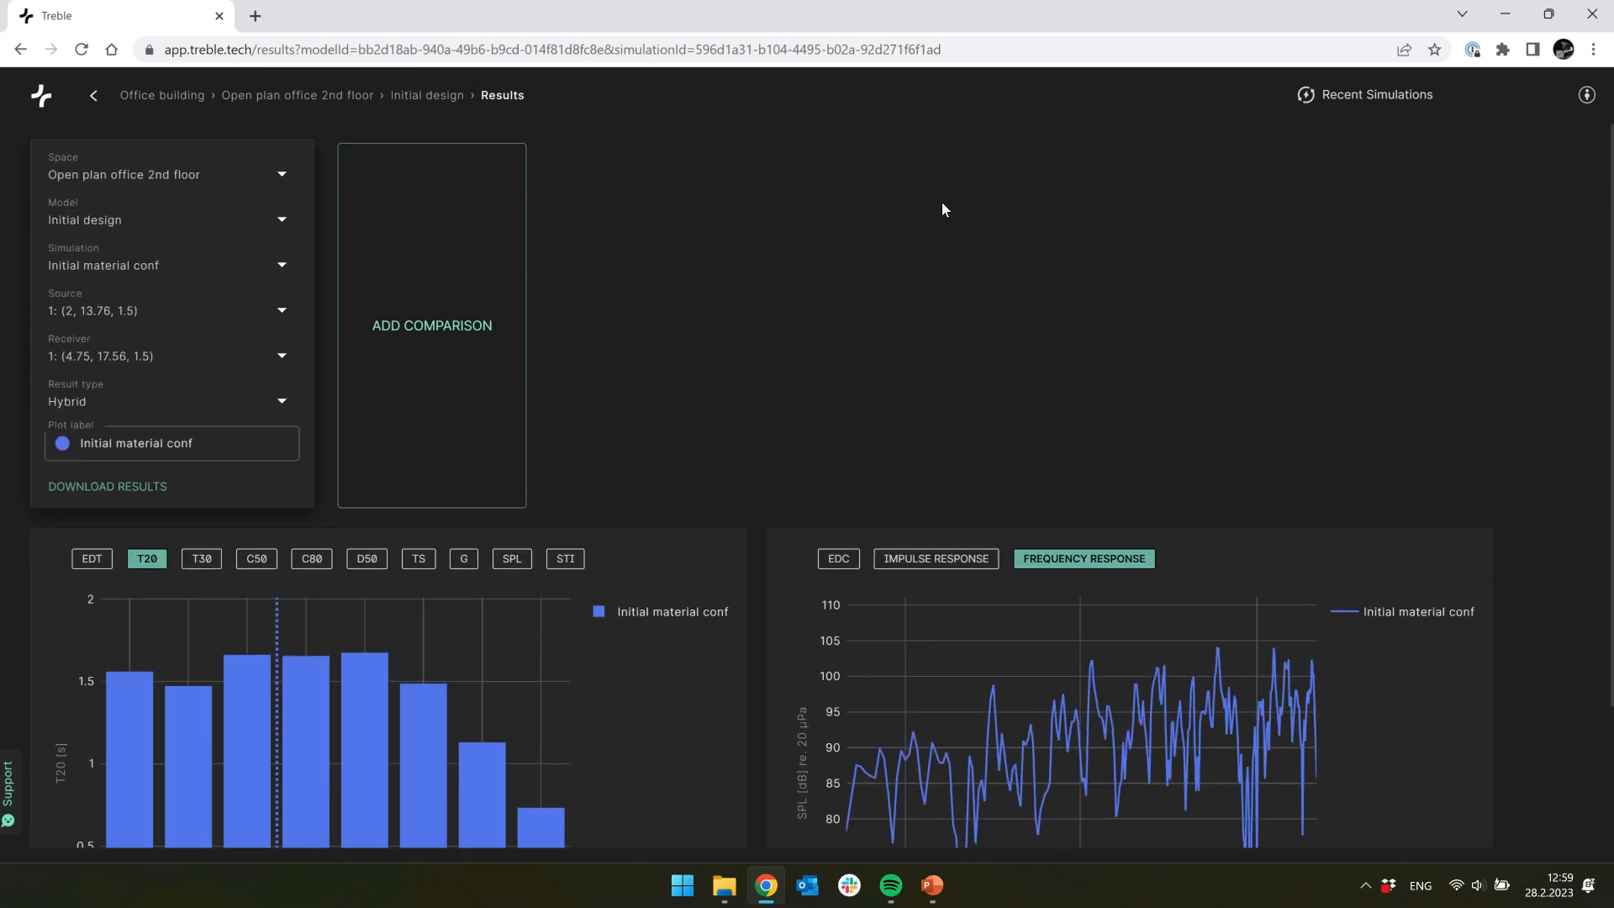
Step: Add a comparison with the Improved material conf simulation and review the T20 results of both configurations
click(468, 310)
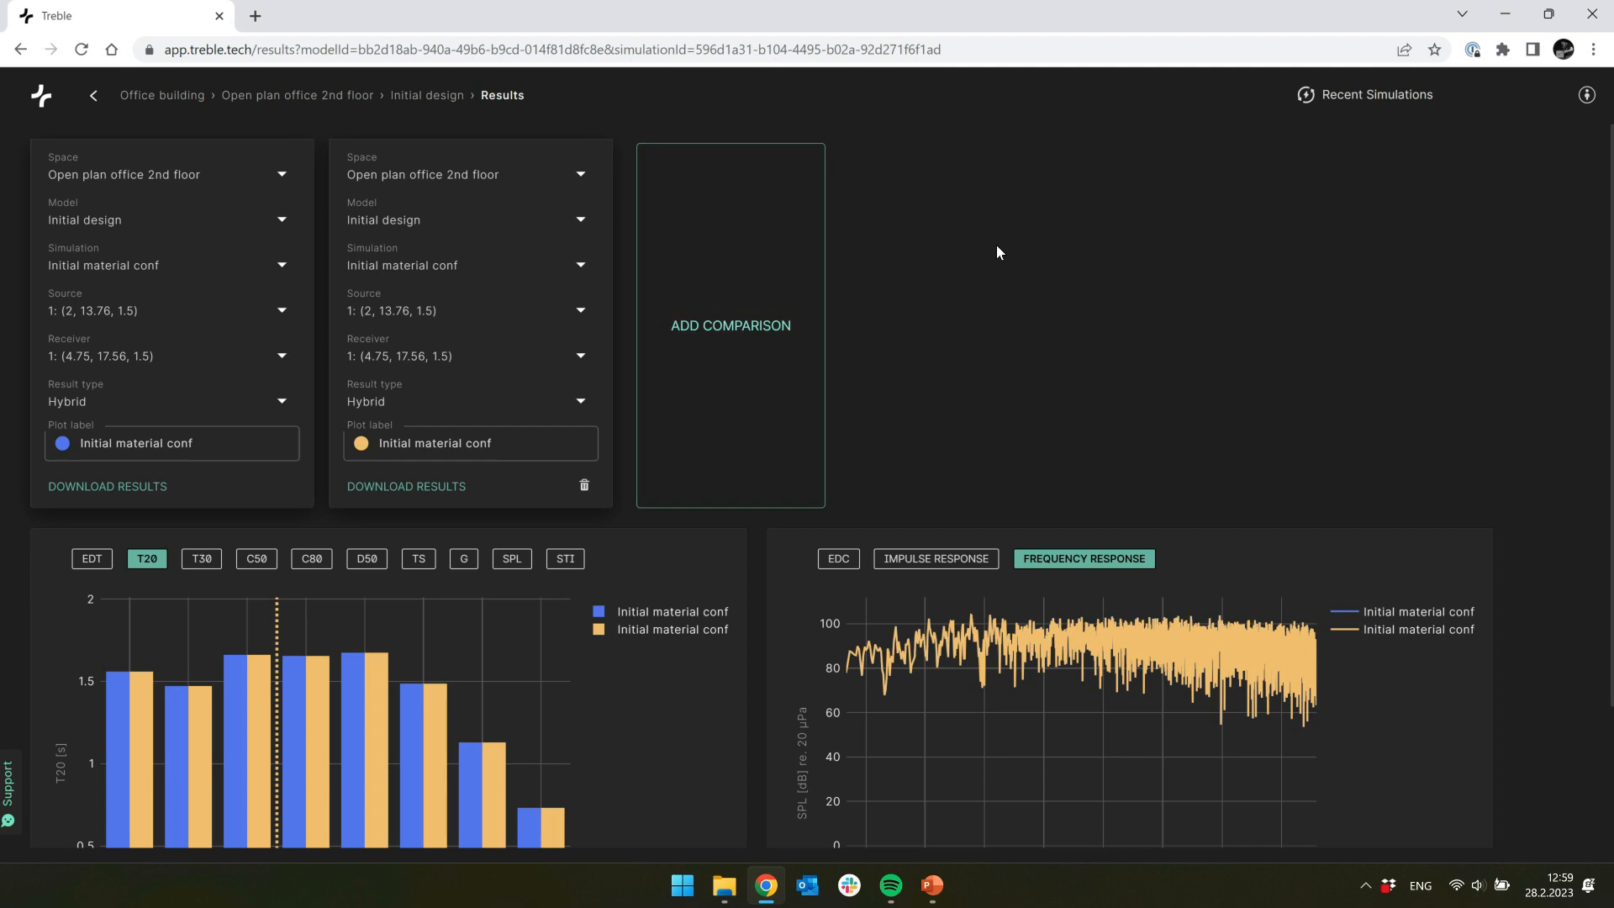
click(544, 263)
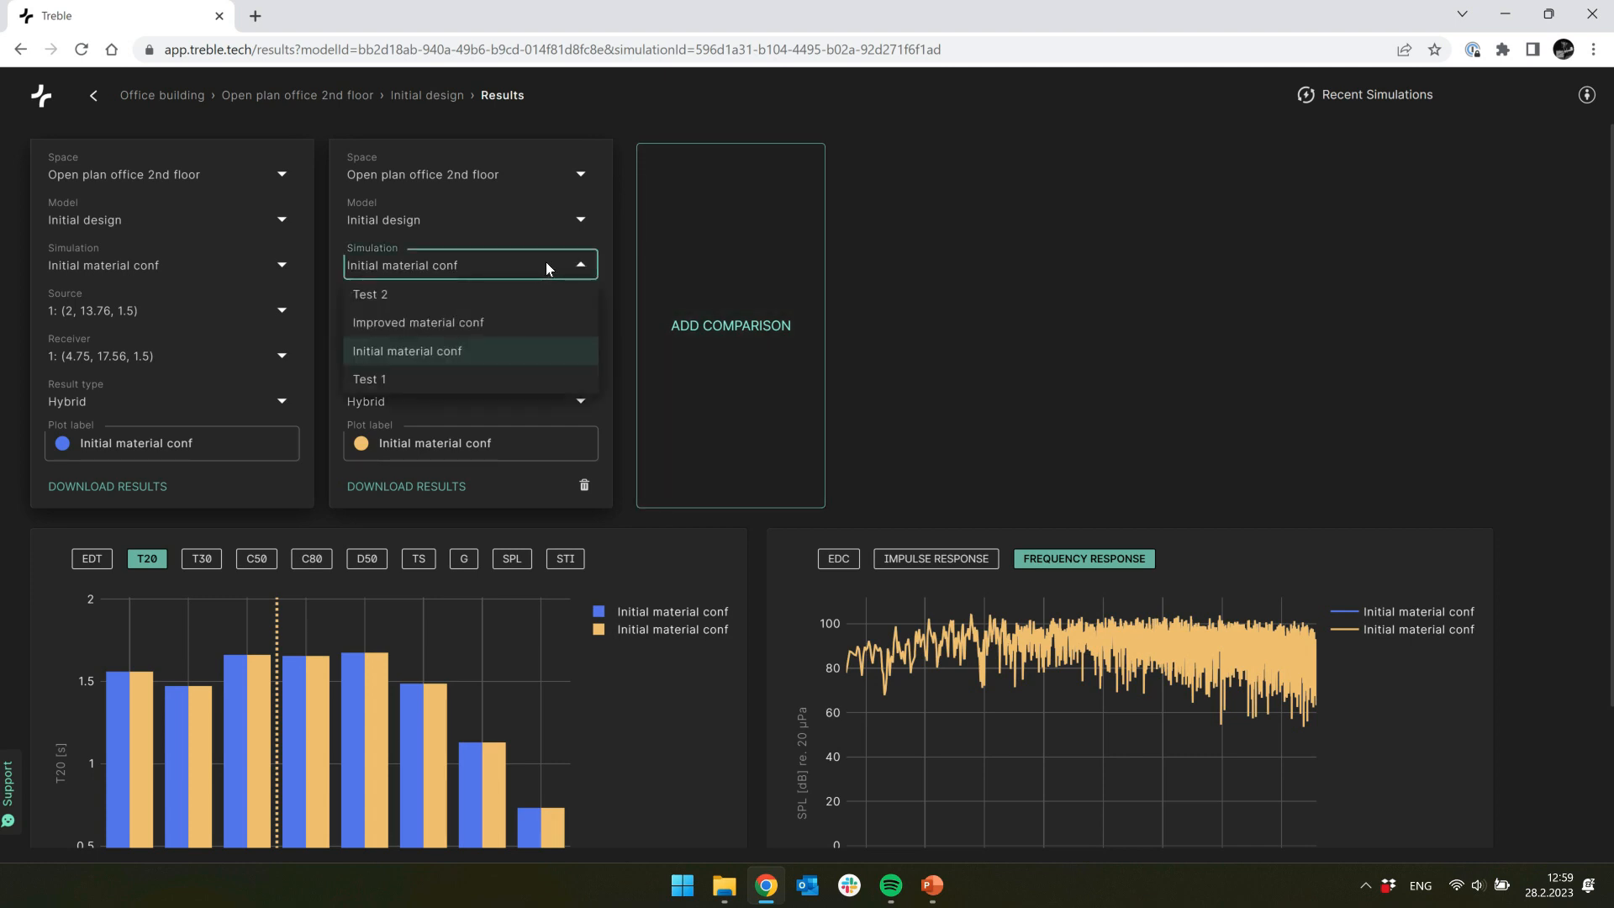
click(490, 322)
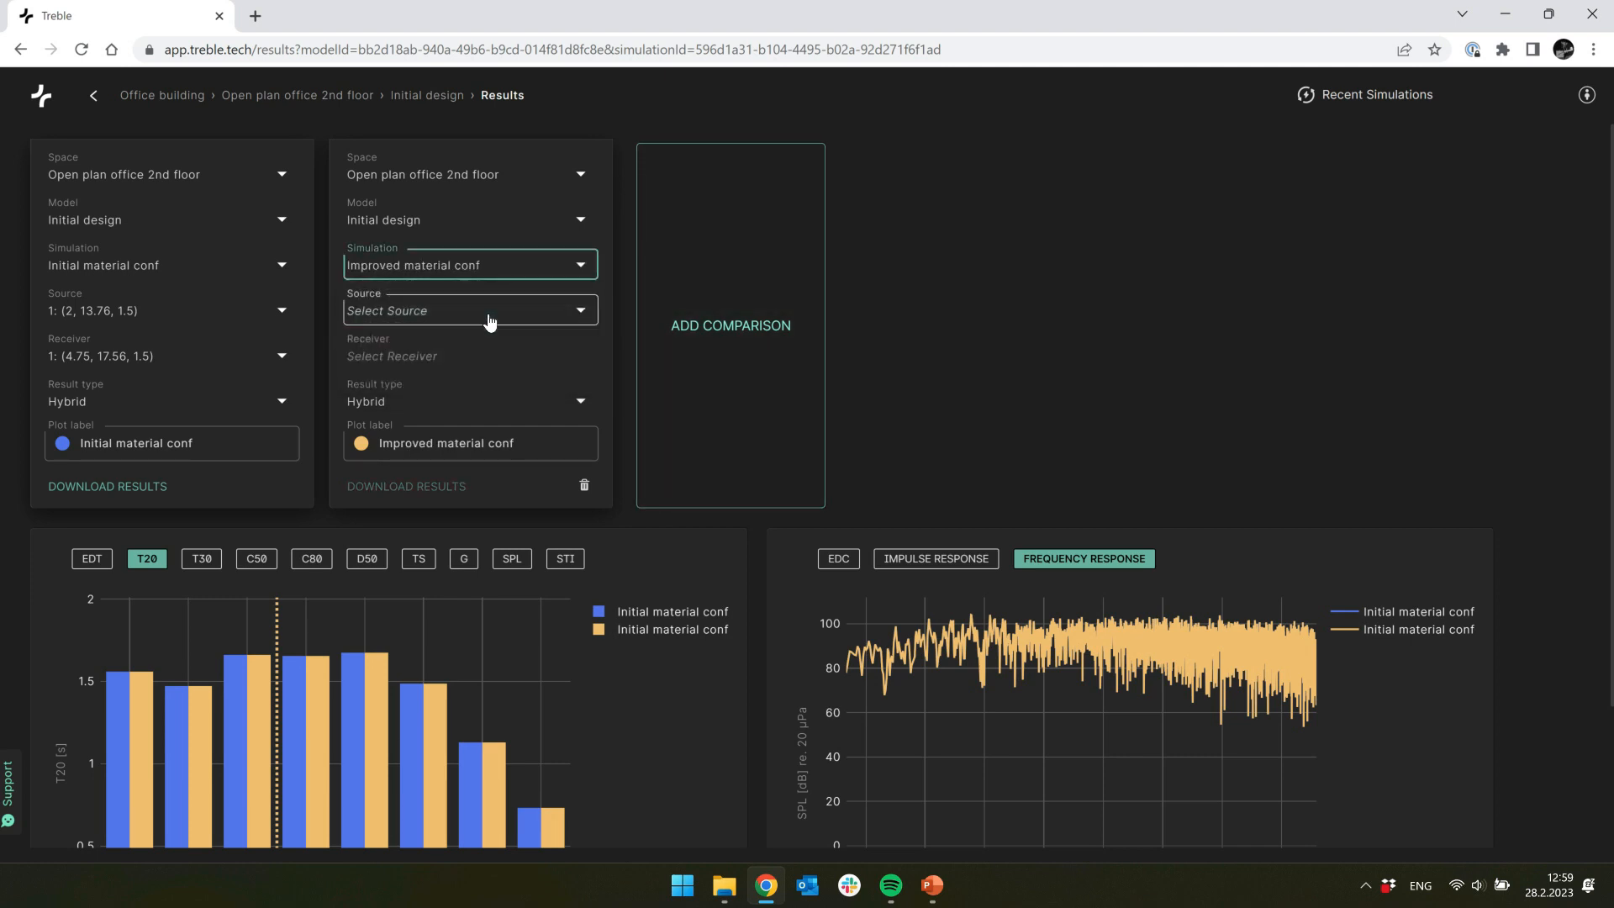
scroll(951, 260, down, 2)
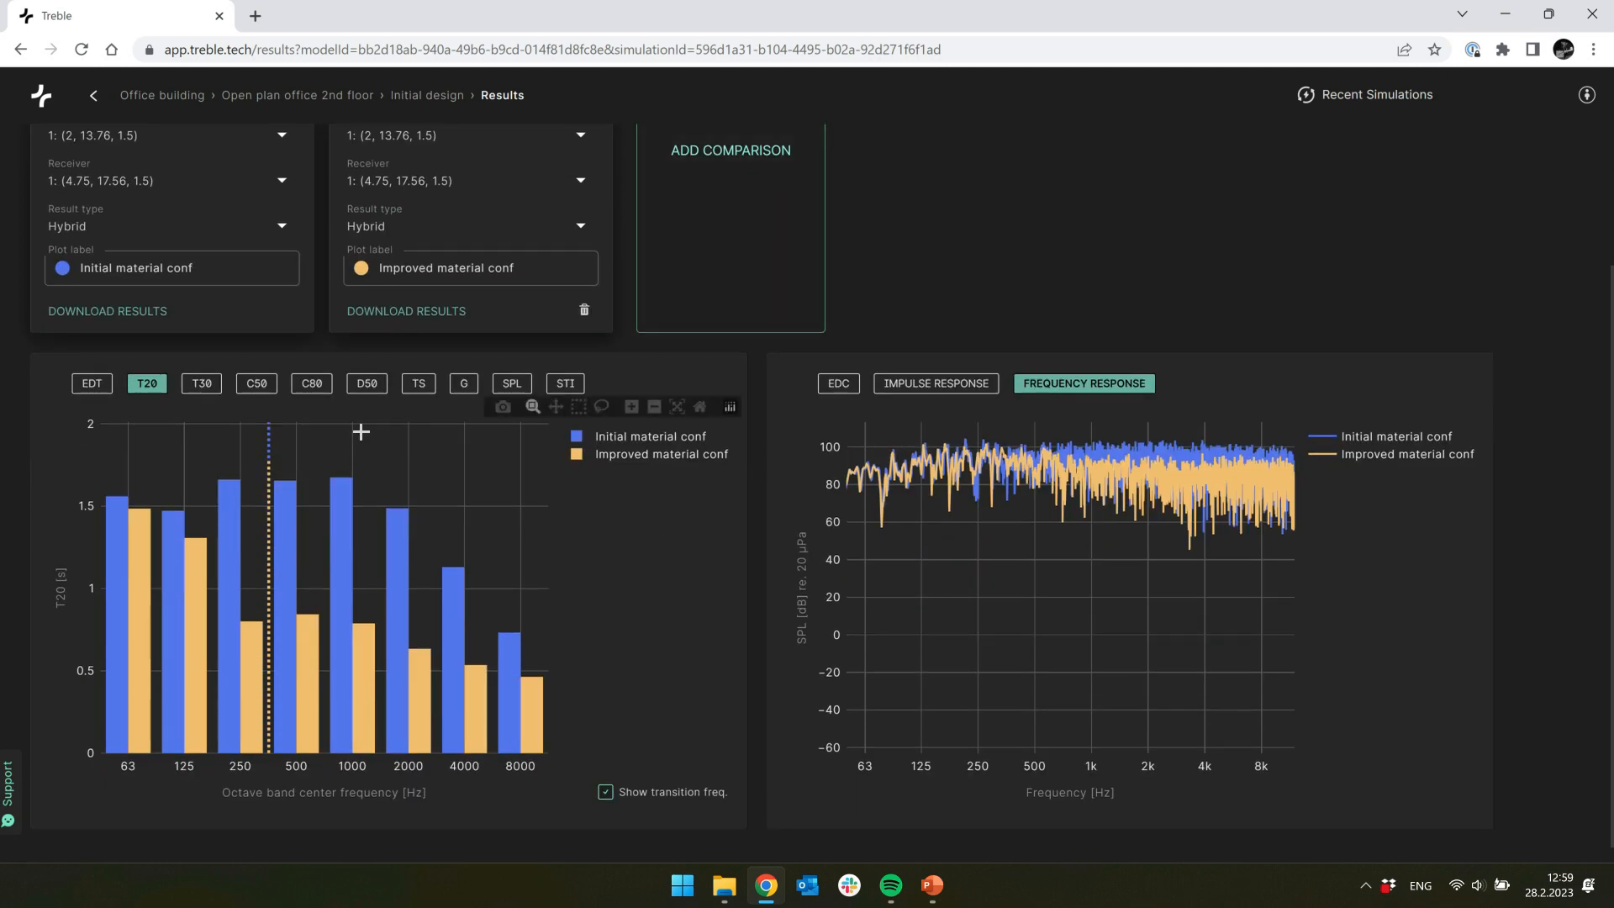
scroll(706, 216, up, 2)
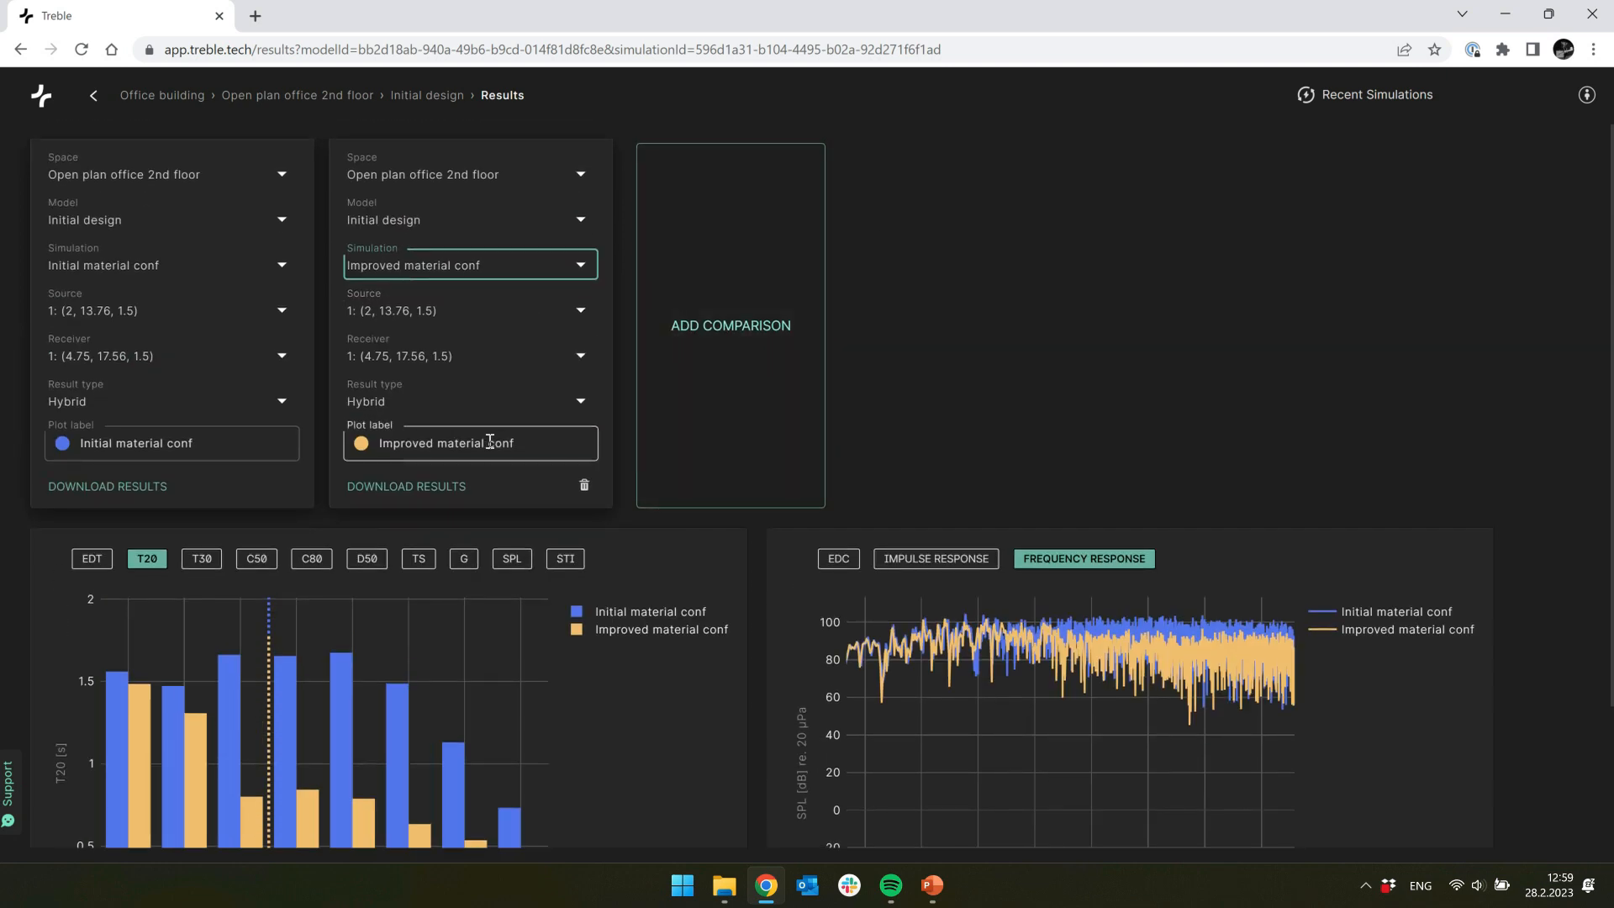
scroll(1051, 281, down, 2)
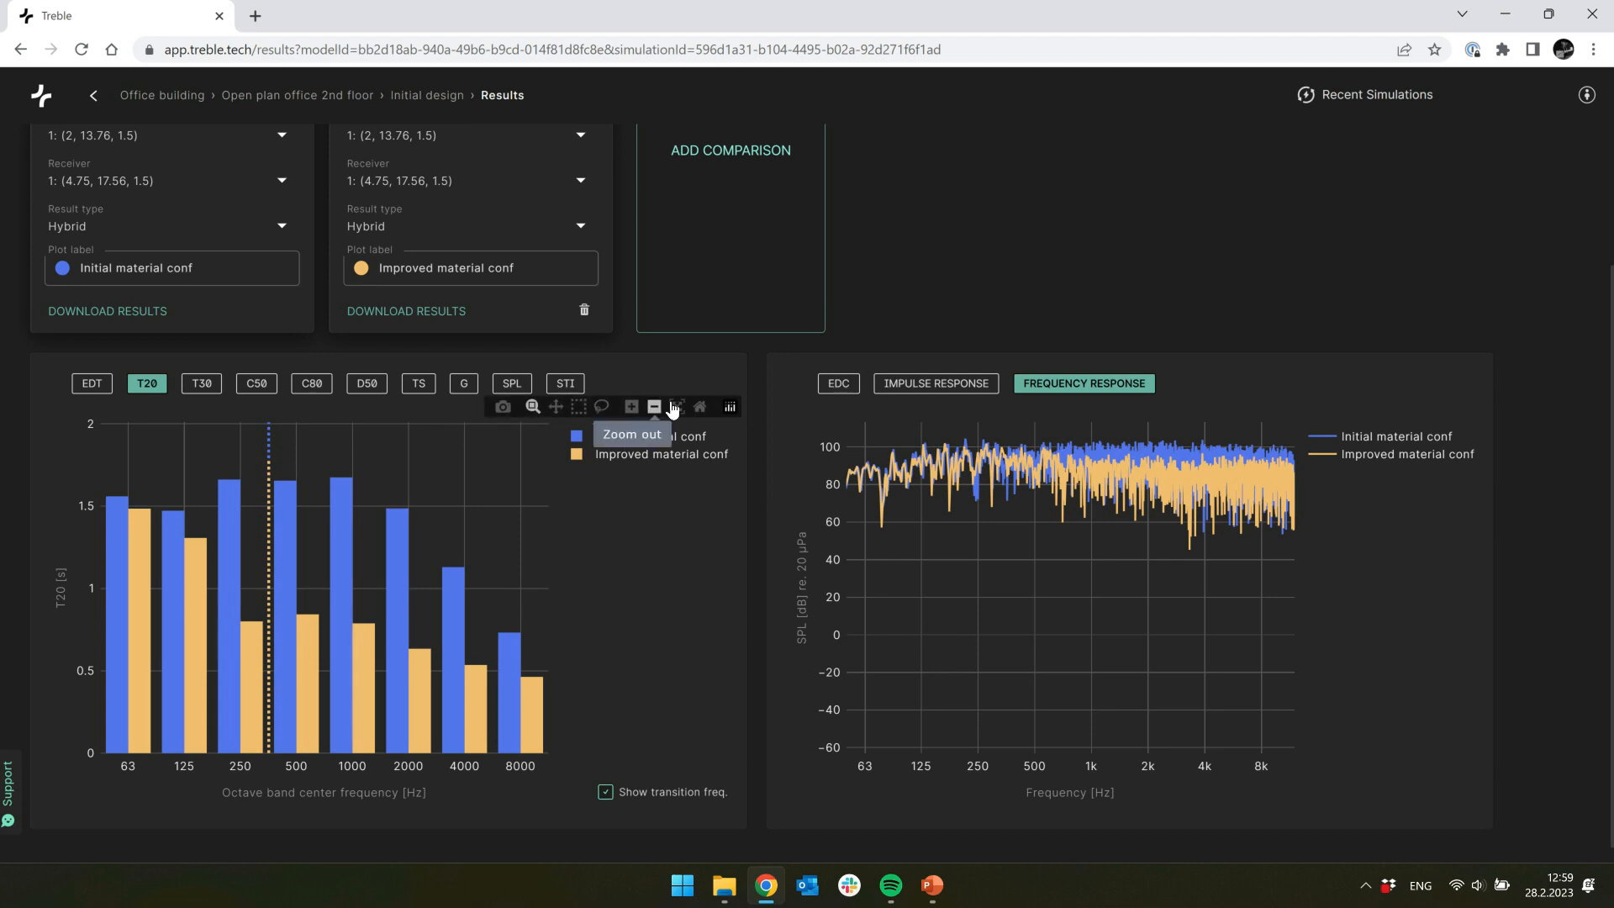
Step: Show the energy decay curves of both simulations for the 500 Hz band only
click(838, 383)
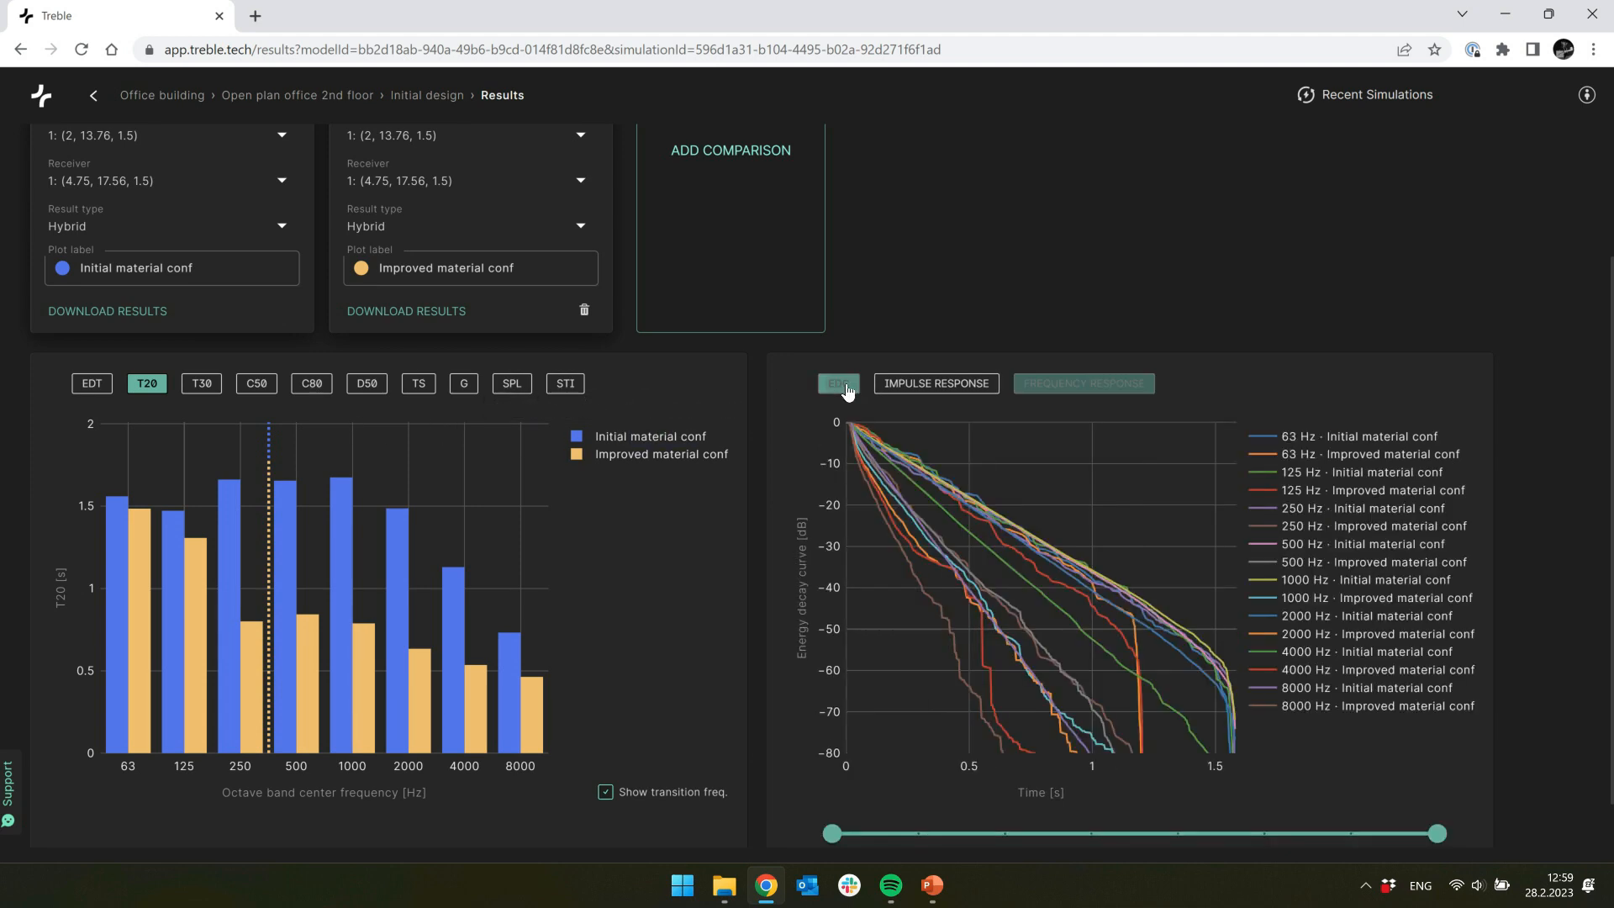
click(1087, 834)
drag(1437, 833, 1110, 847)
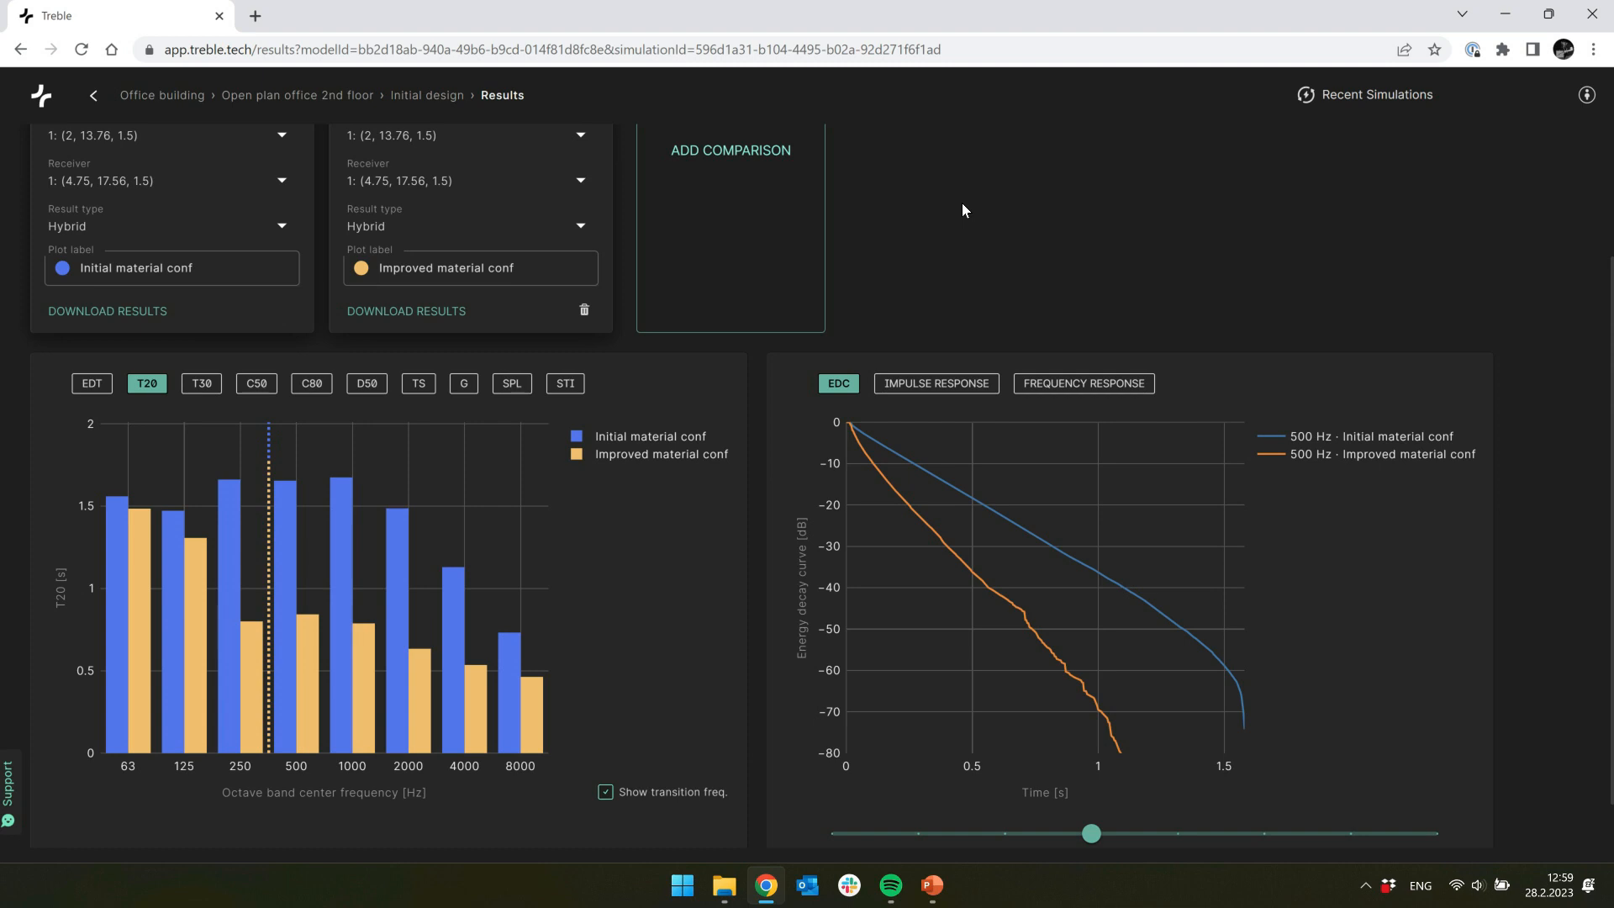
scroll(1012, 183, up, 2)
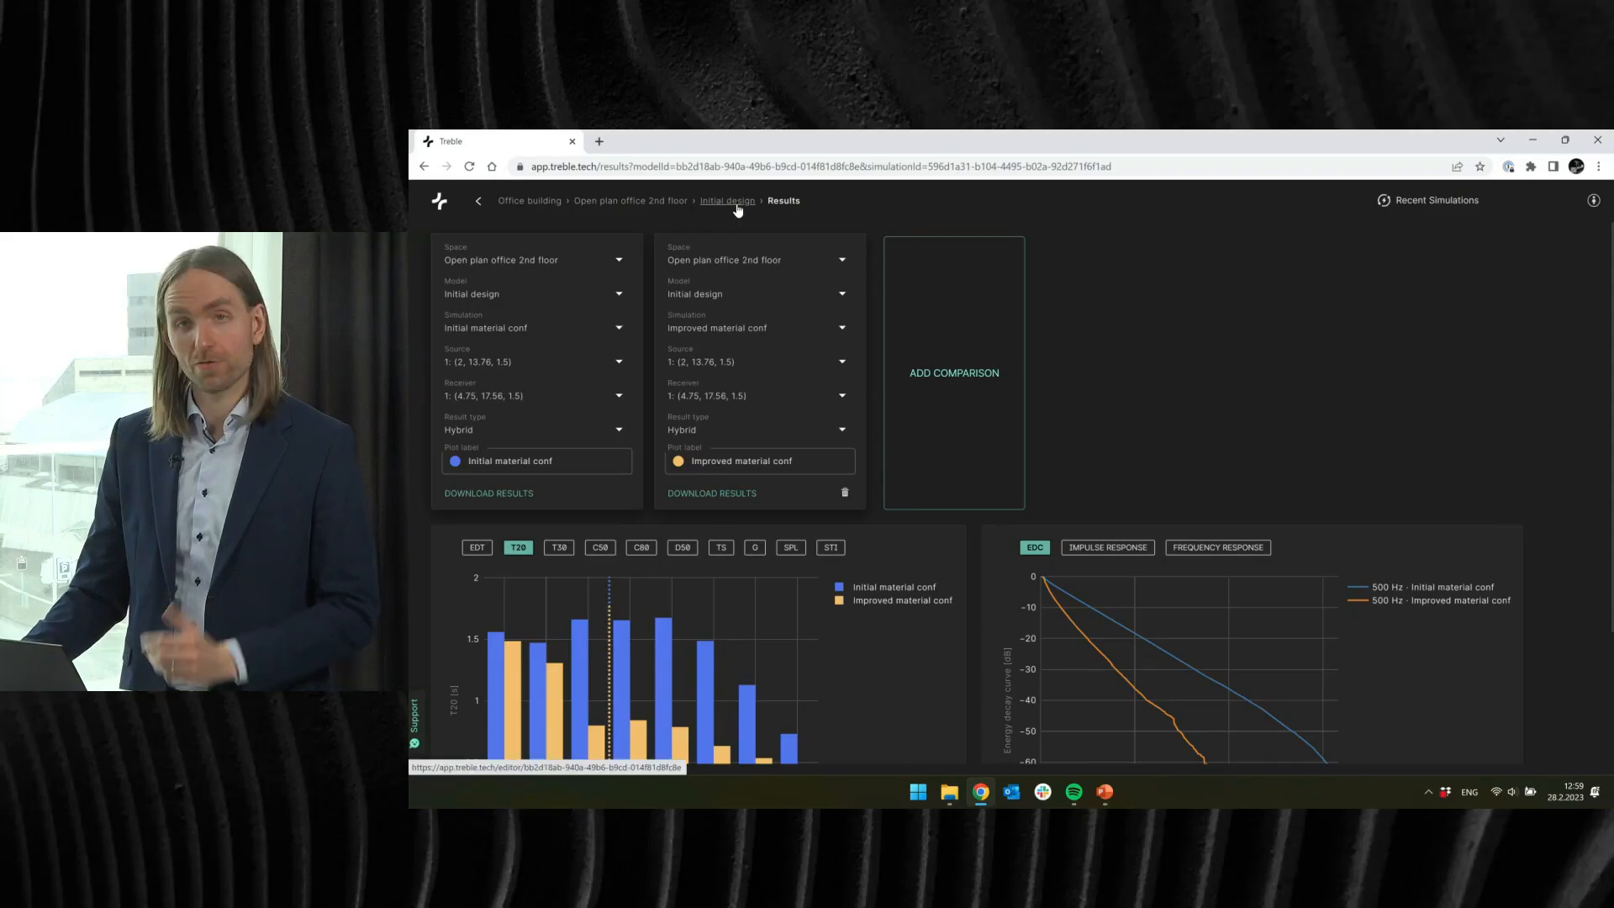
Step: Return to the Initial design model and open the Auralizer for the Improved material conf simulation
click(736, 204)
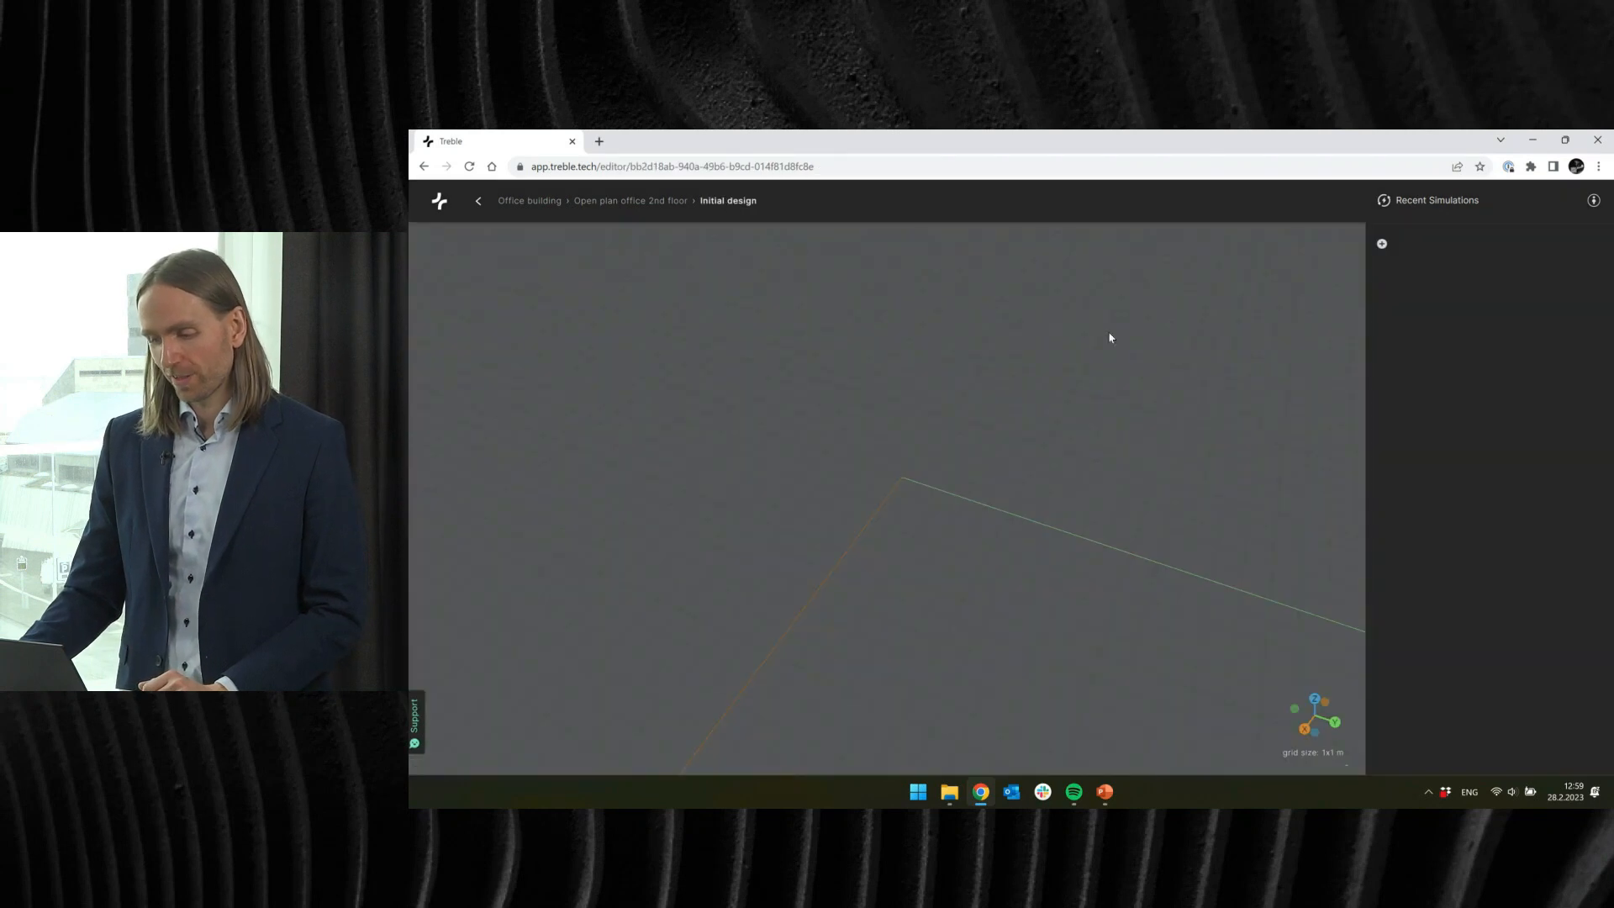
drag(1171, 507, 944, 519)
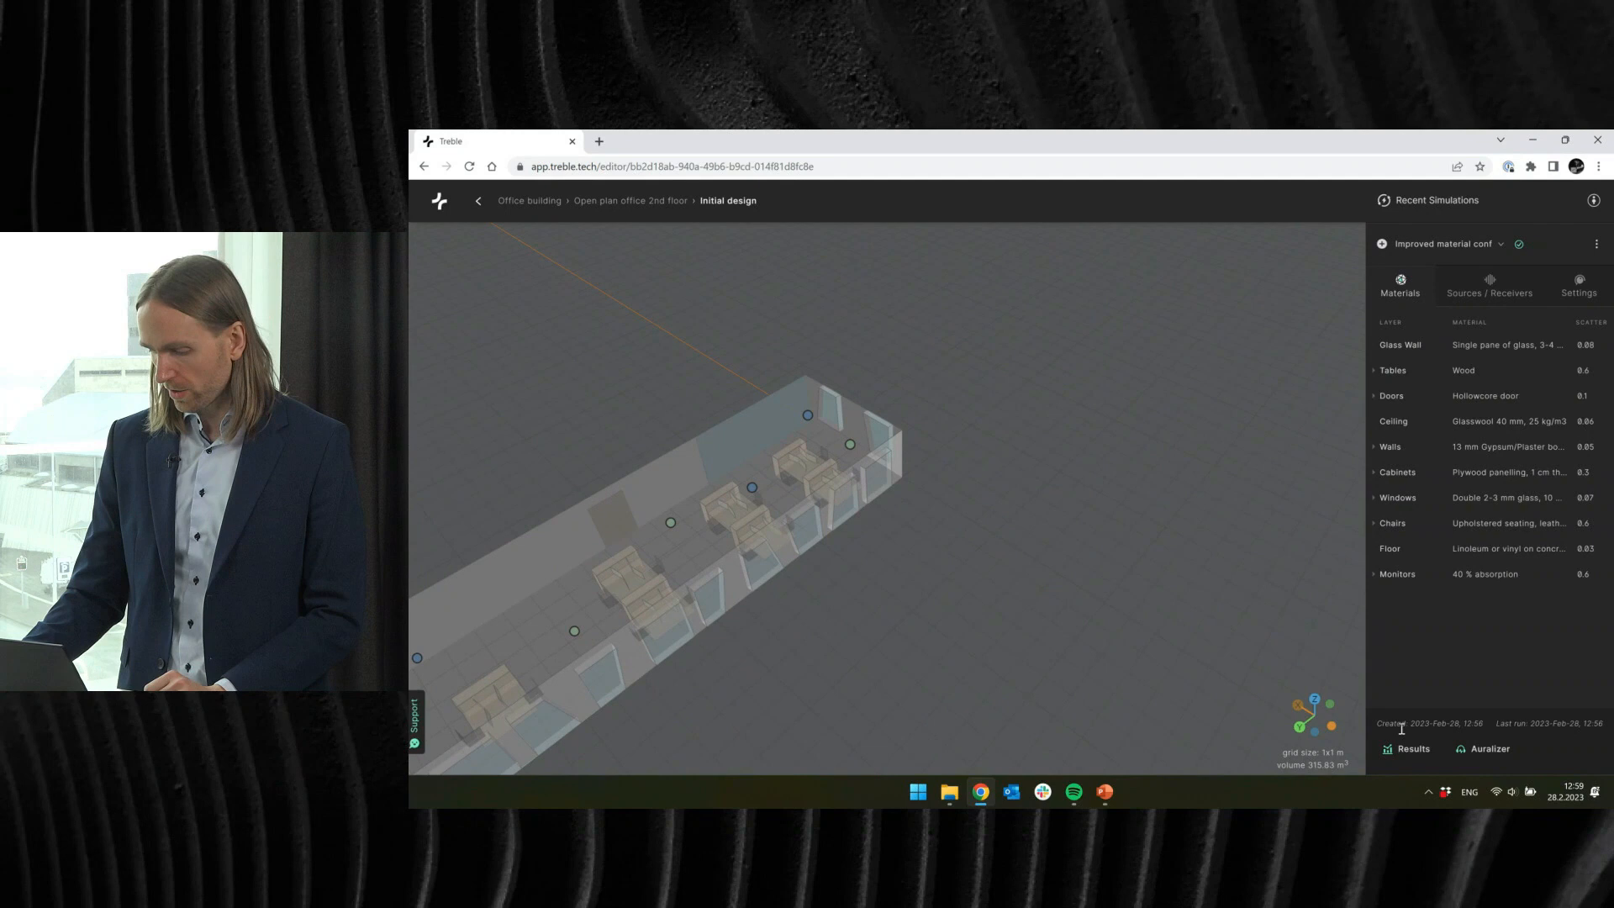
click(1485, 751)
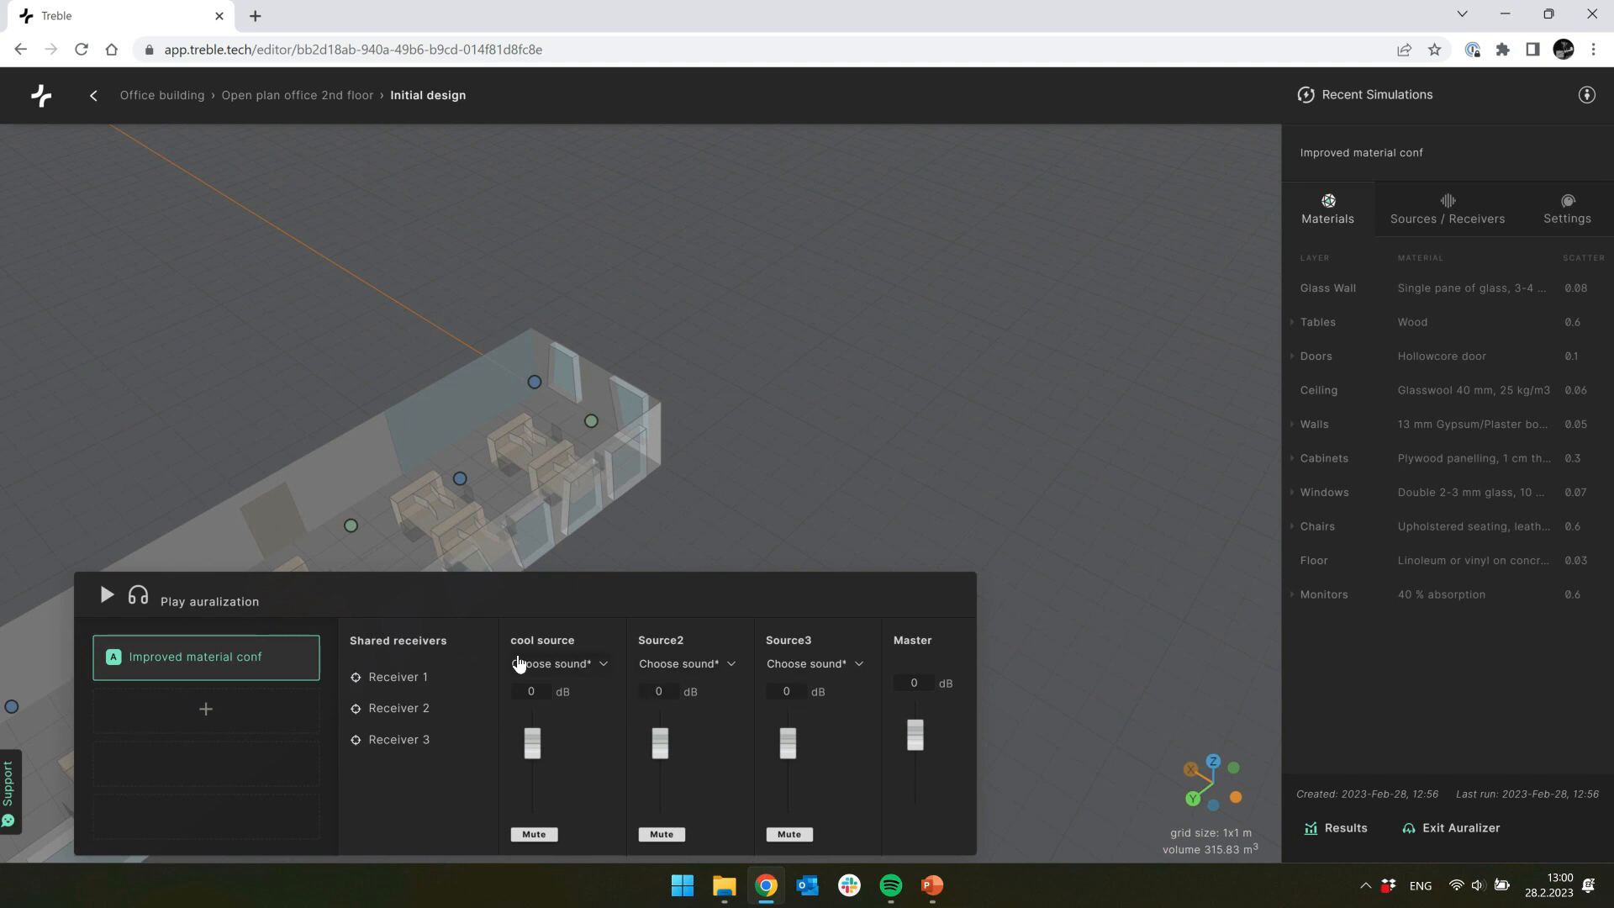
Step: Browse the sounds available for the cool source in the auralization and leave the choice unset
click(561, 664)
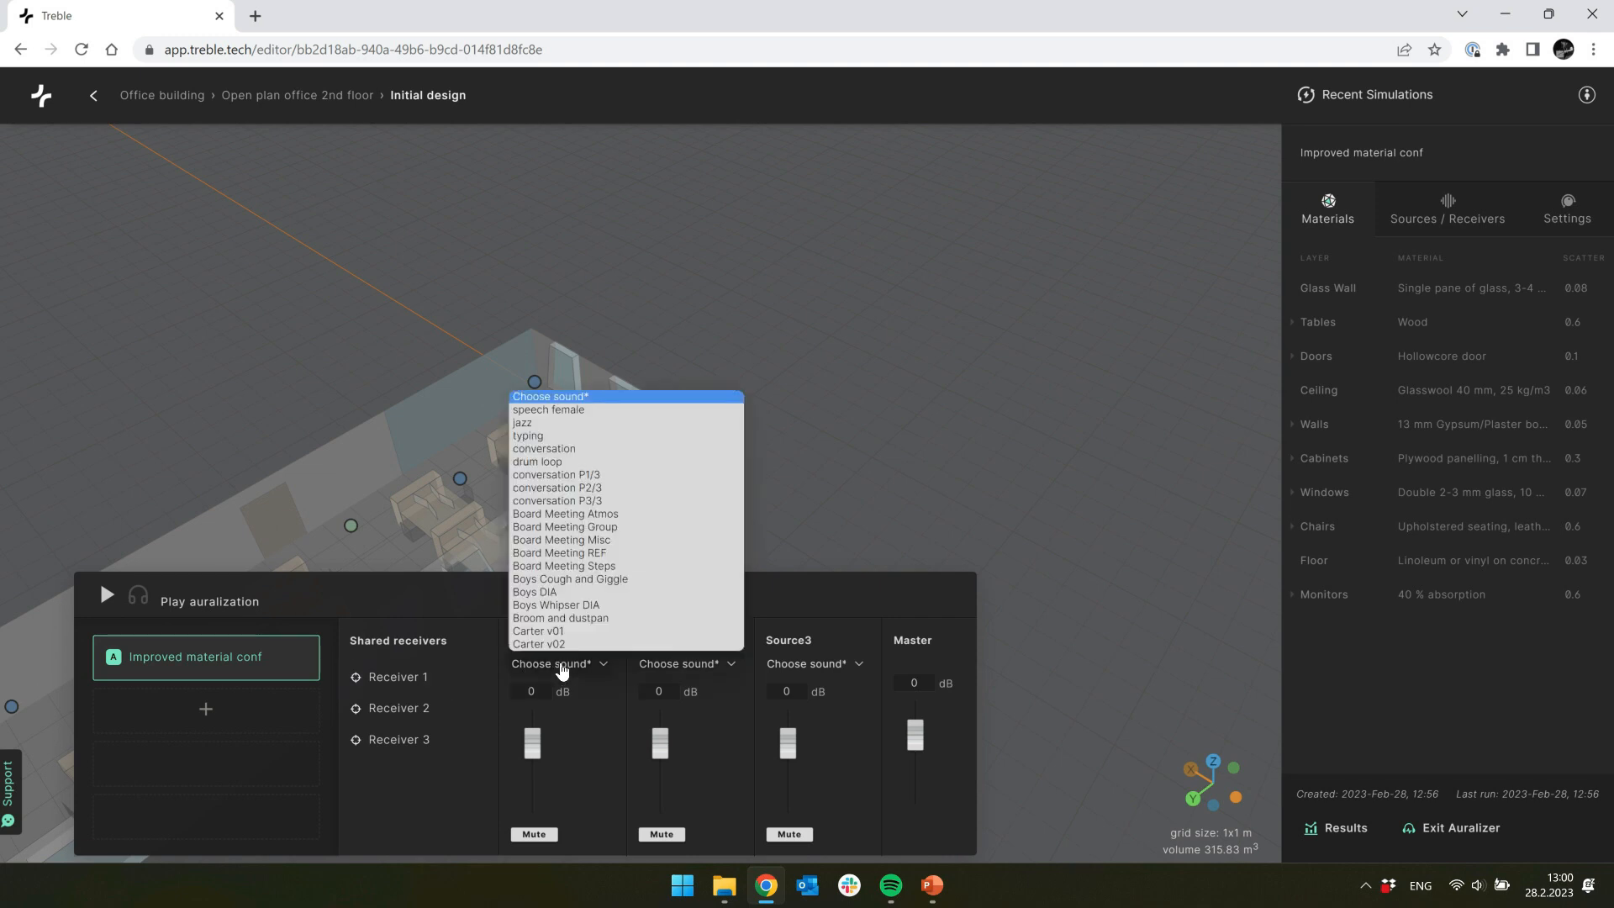
scroll(578, 548, down, 10)
scroll(578, 553, up, 5)
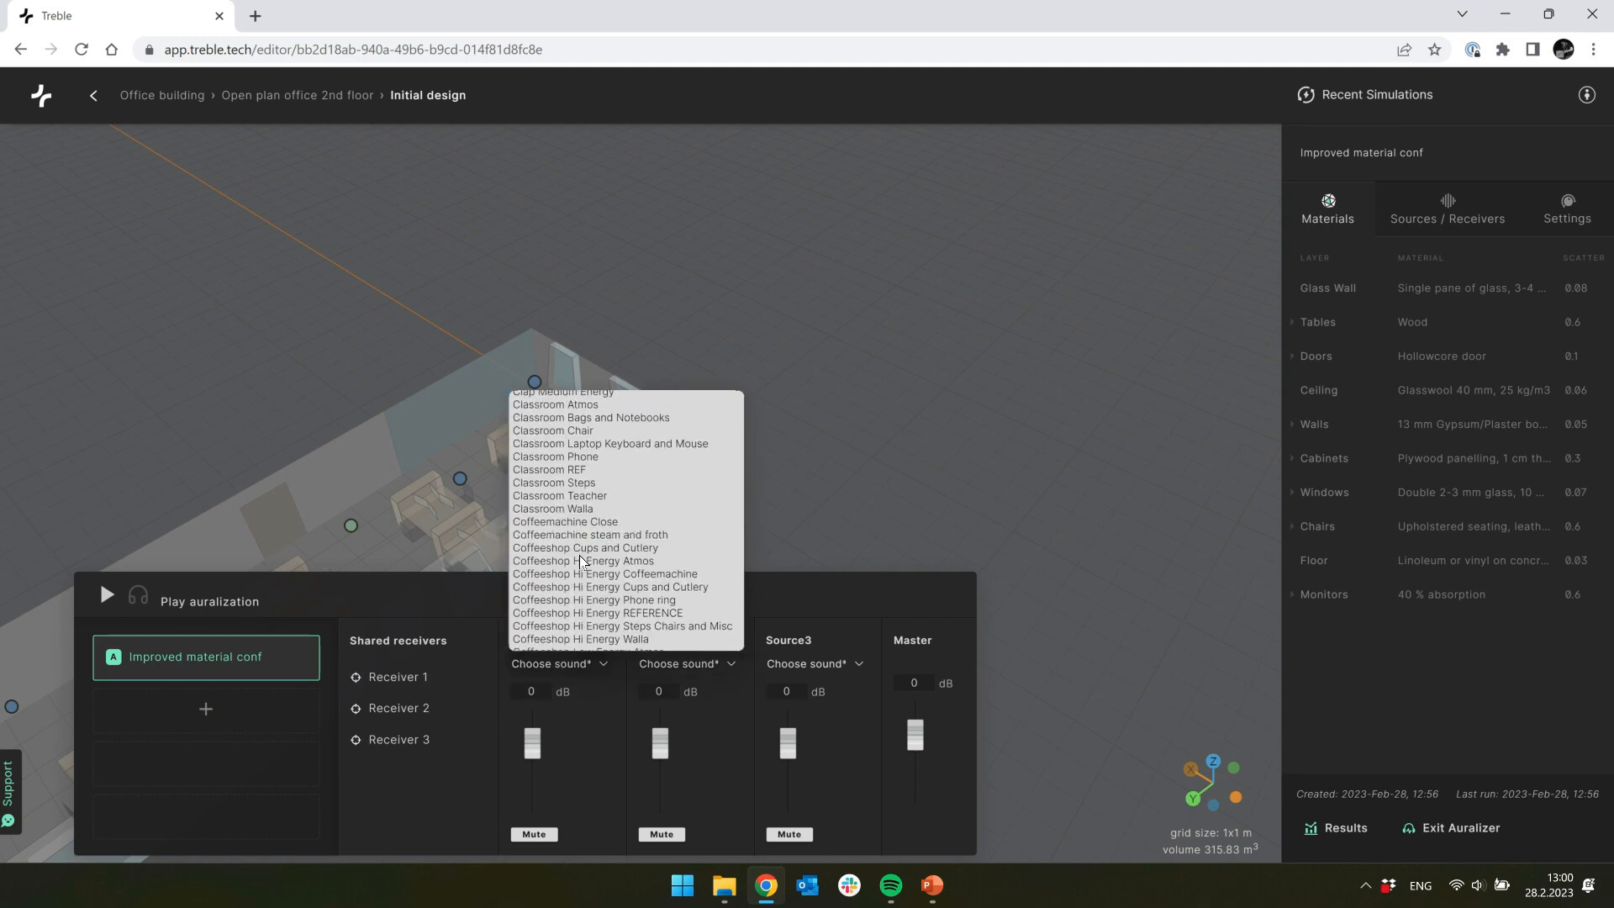
click(785, 580)
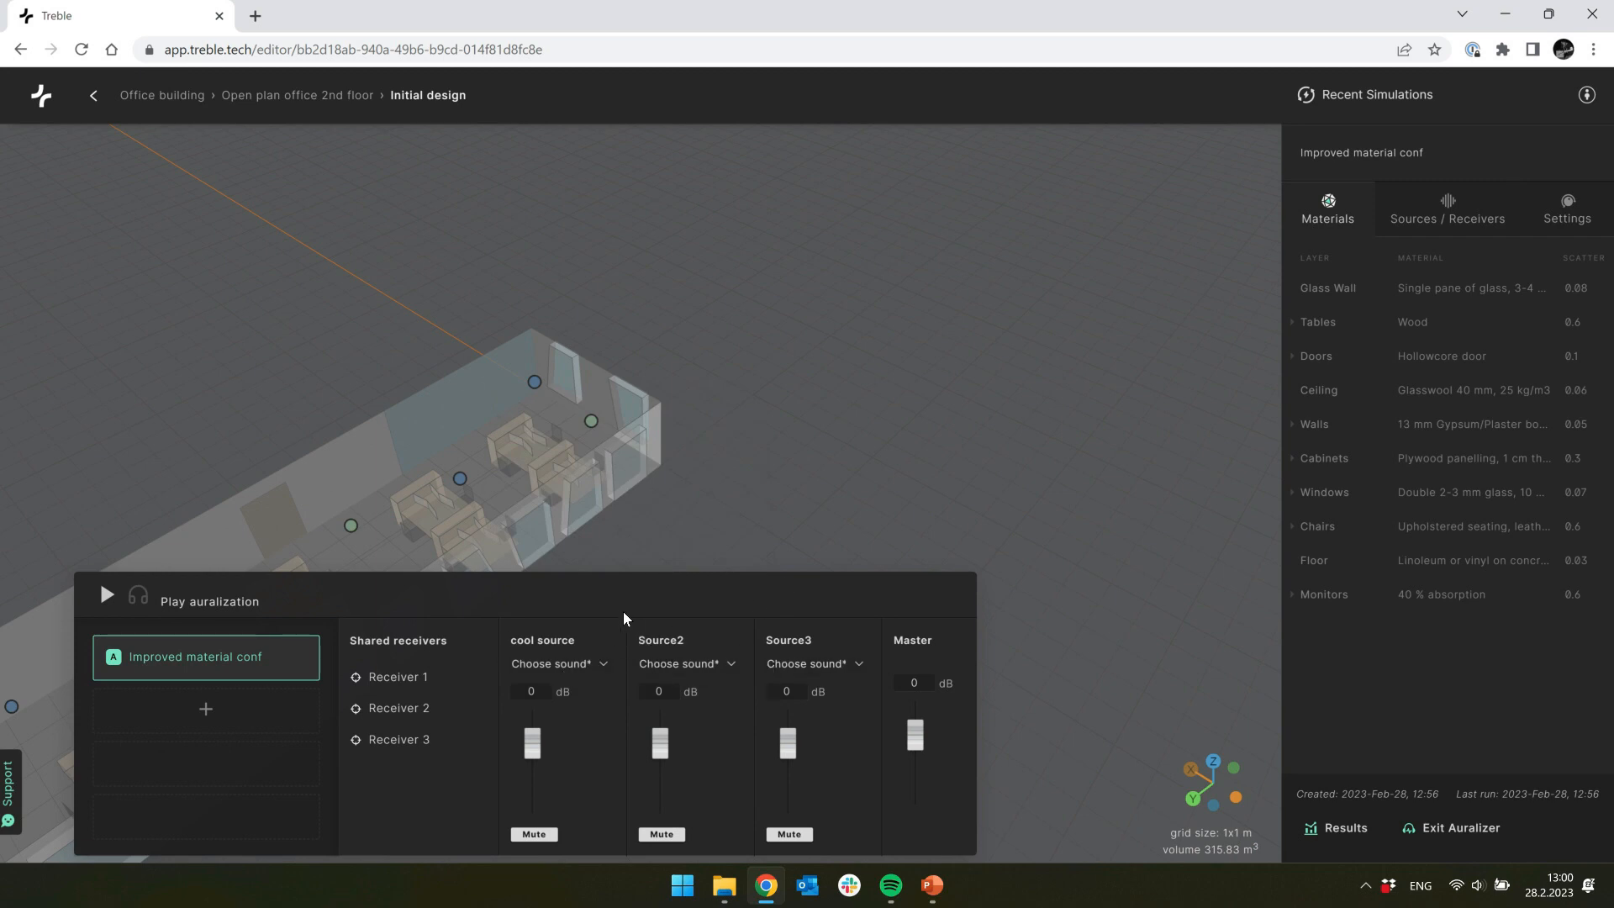
Step: Add the Initial material conf simulation to the auralization as the second simulation
click(208, 709)
click(262, 715)
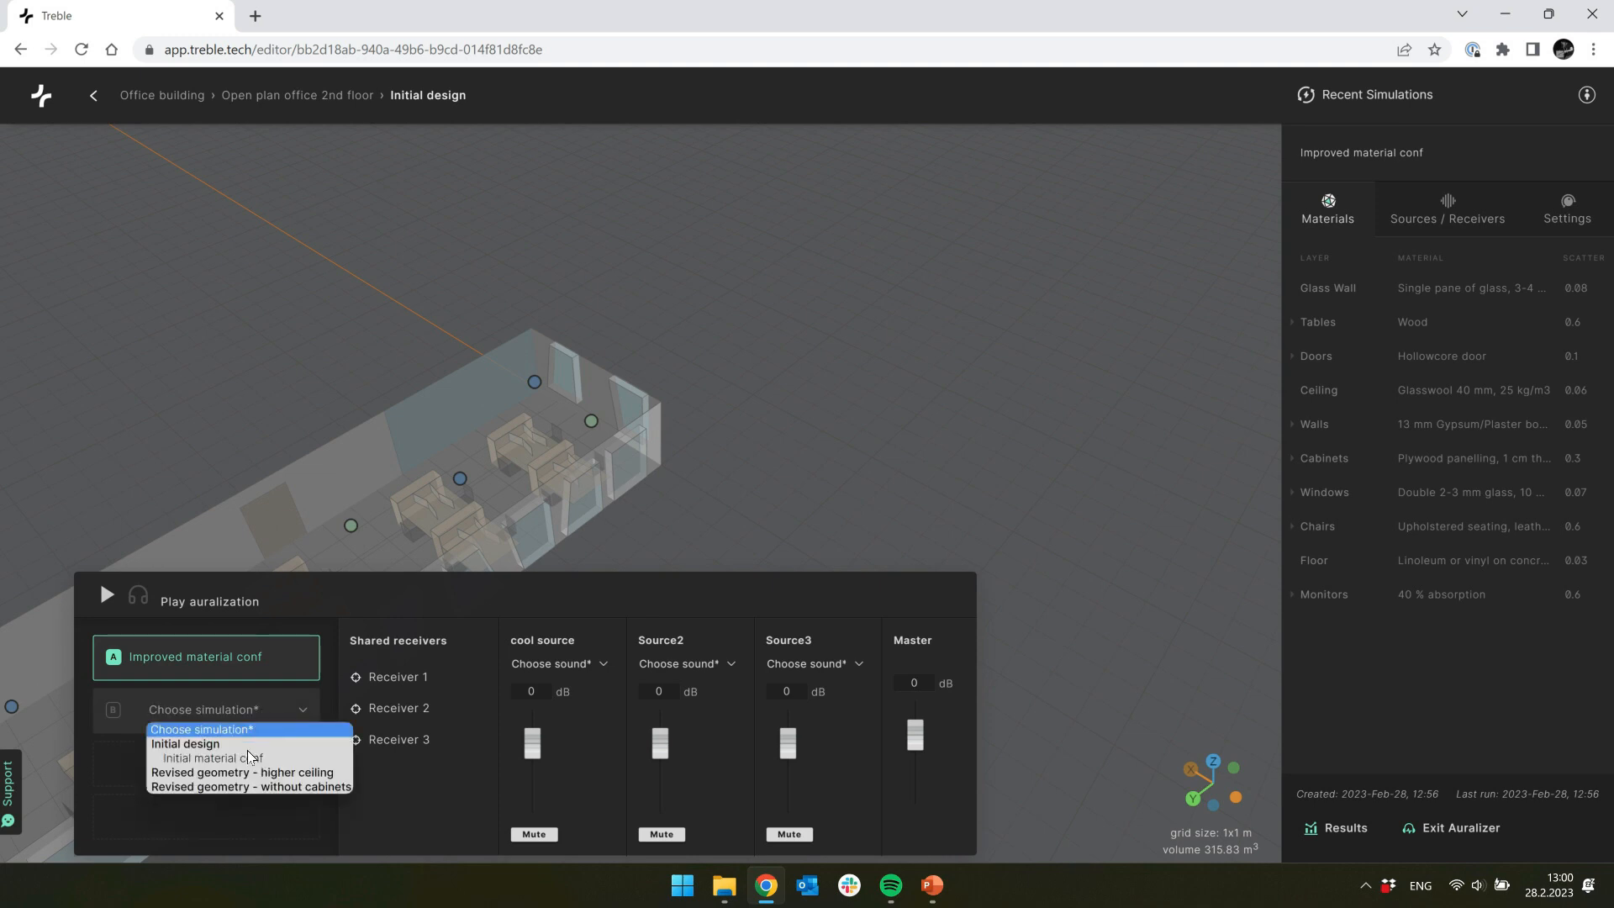
click(247, 756)
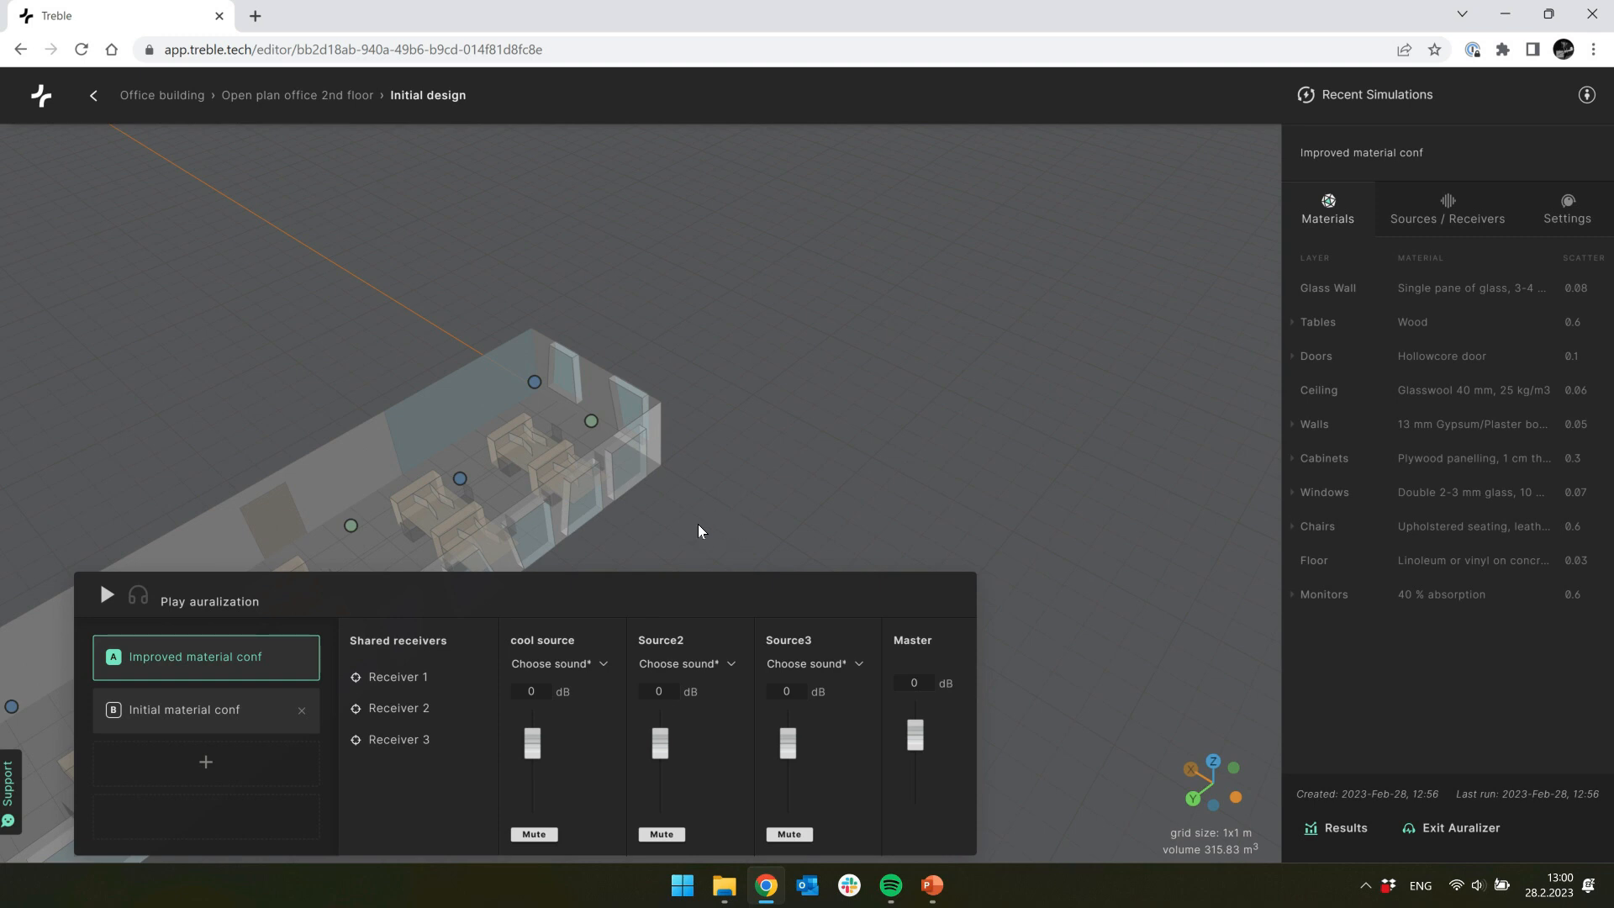
Step: Assign the drum loop sound to the cool source and play the auralization
click(558, 663)
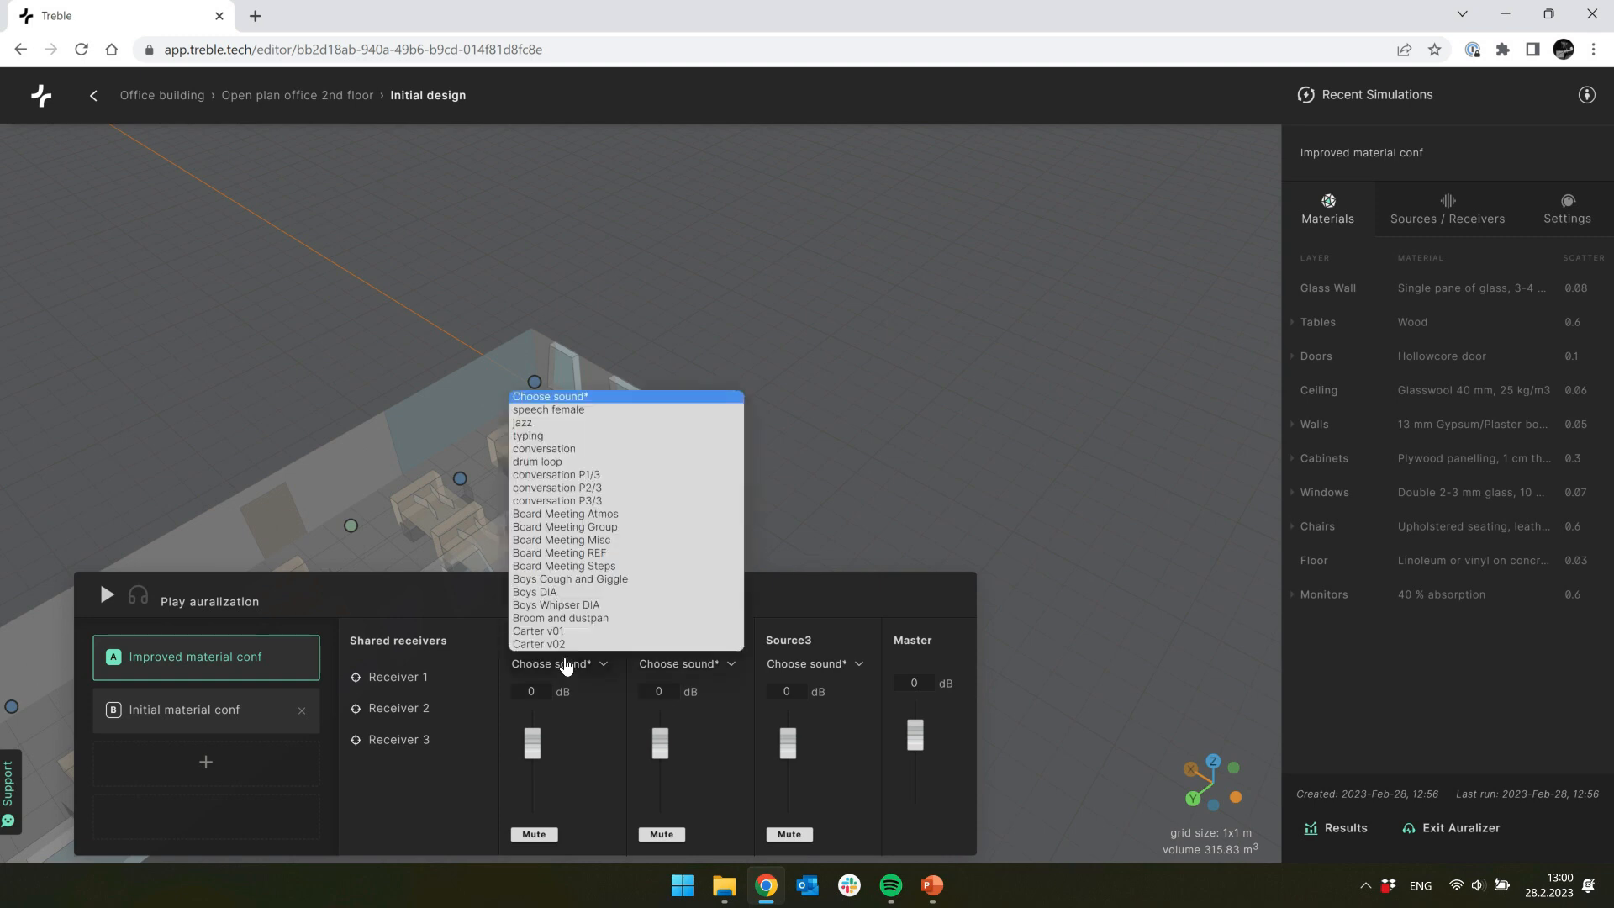
click(581, 464)
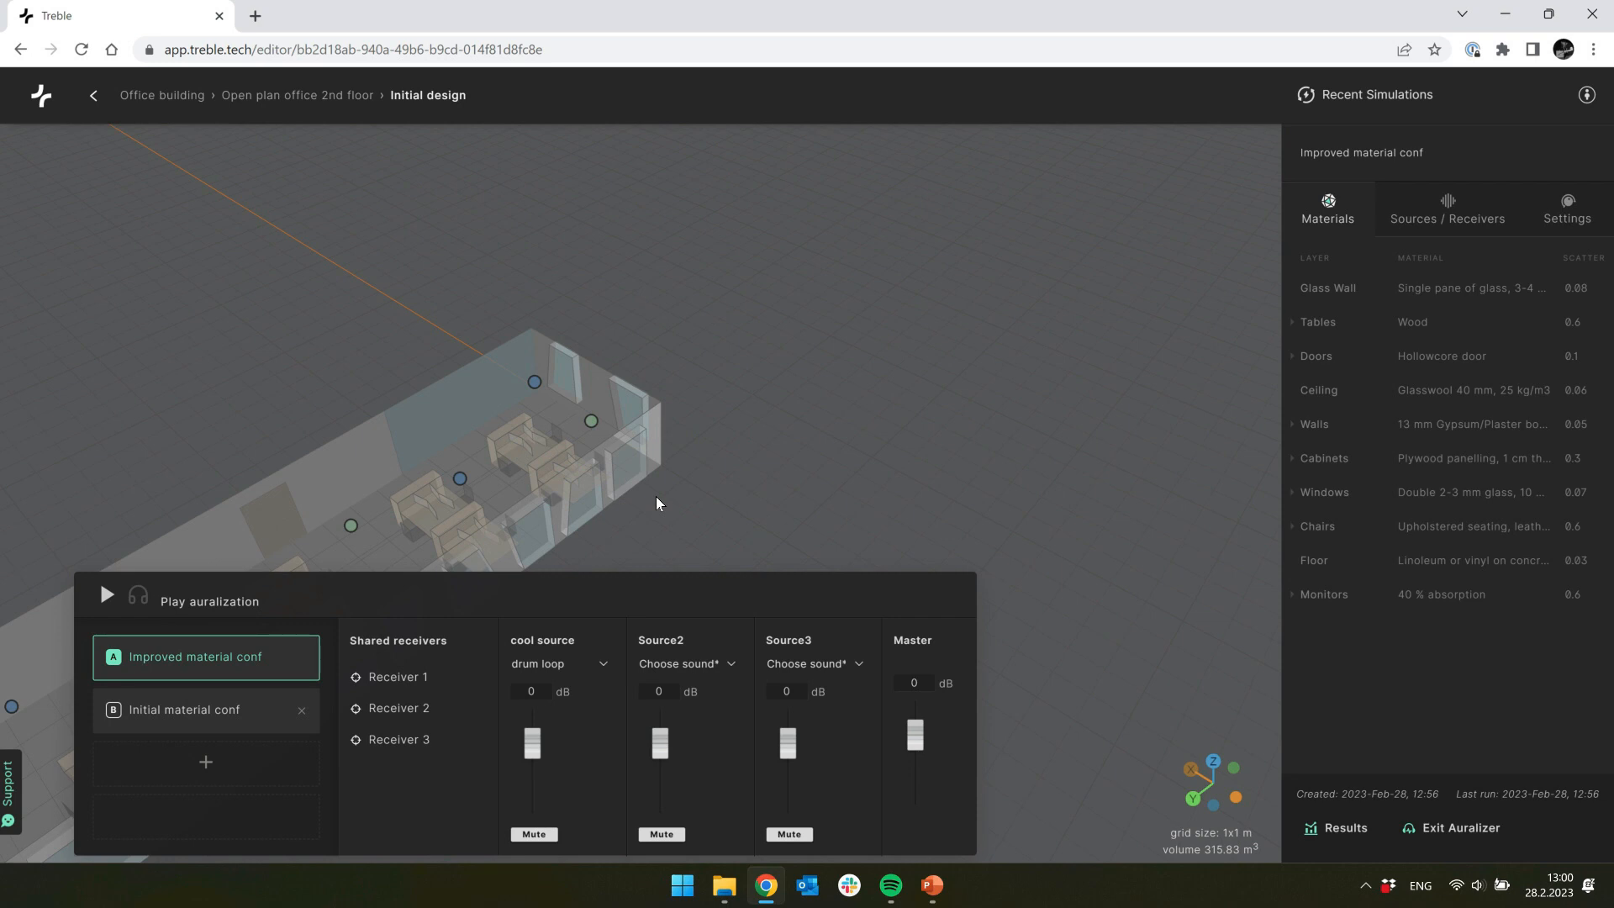
right_drag(664, 489, 851, 336)
drag(817, 358, 804, 373)
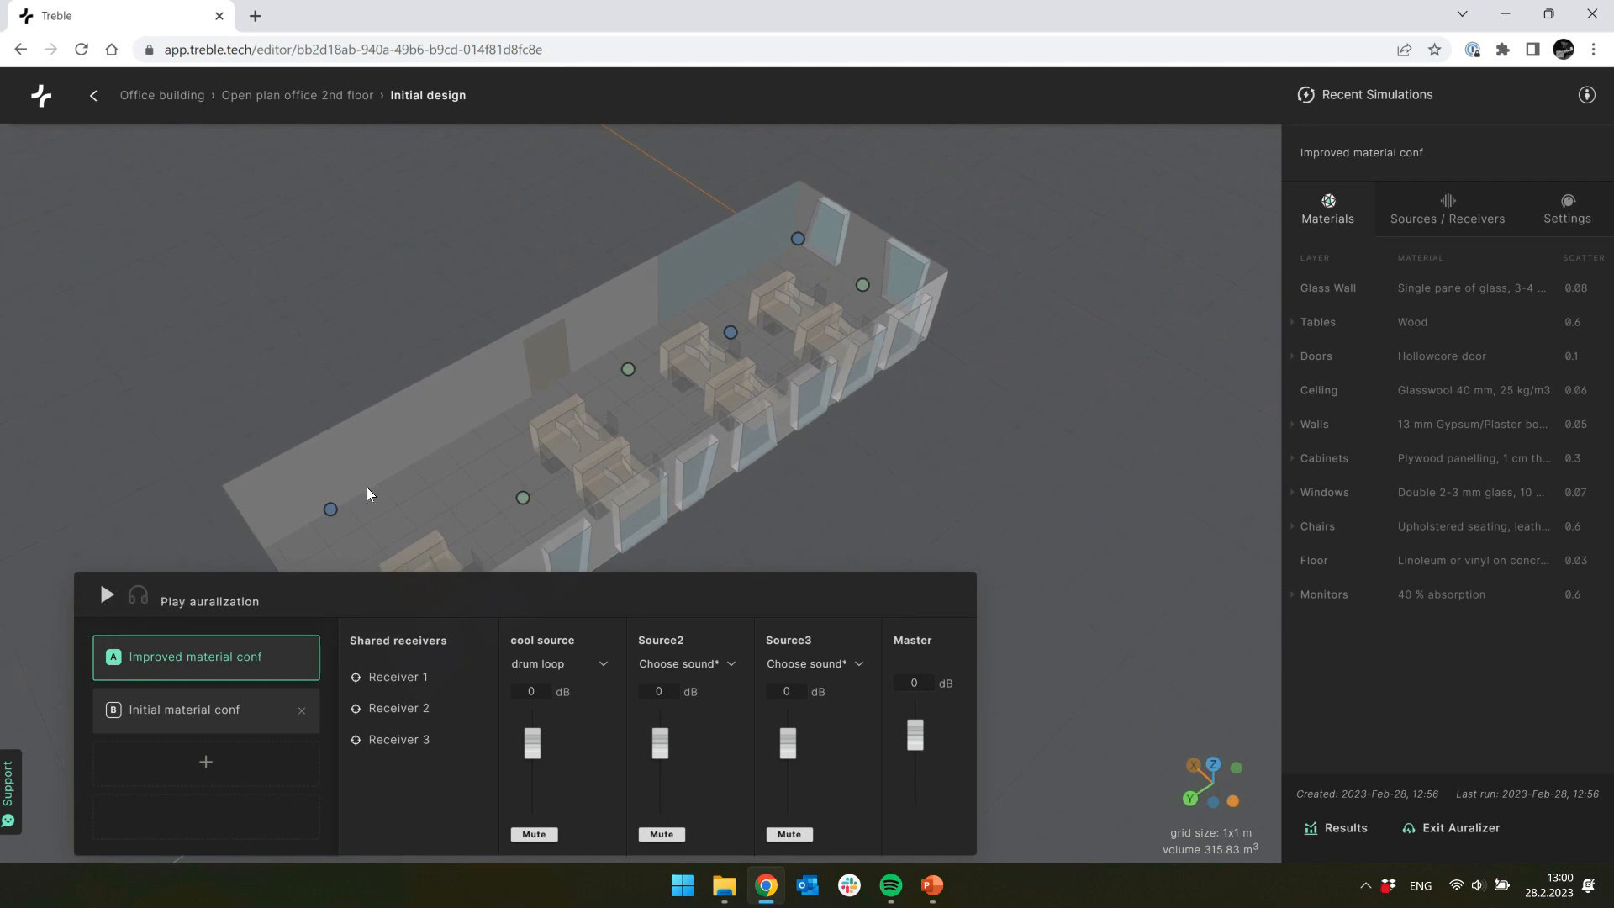
click(104, 595)
Step: Listen to the Improved material conf auralization at Receiver 1, Receiver 2 and Receiver 3 in turn
click(437, 677)
drag(613, 444, 658, 458)
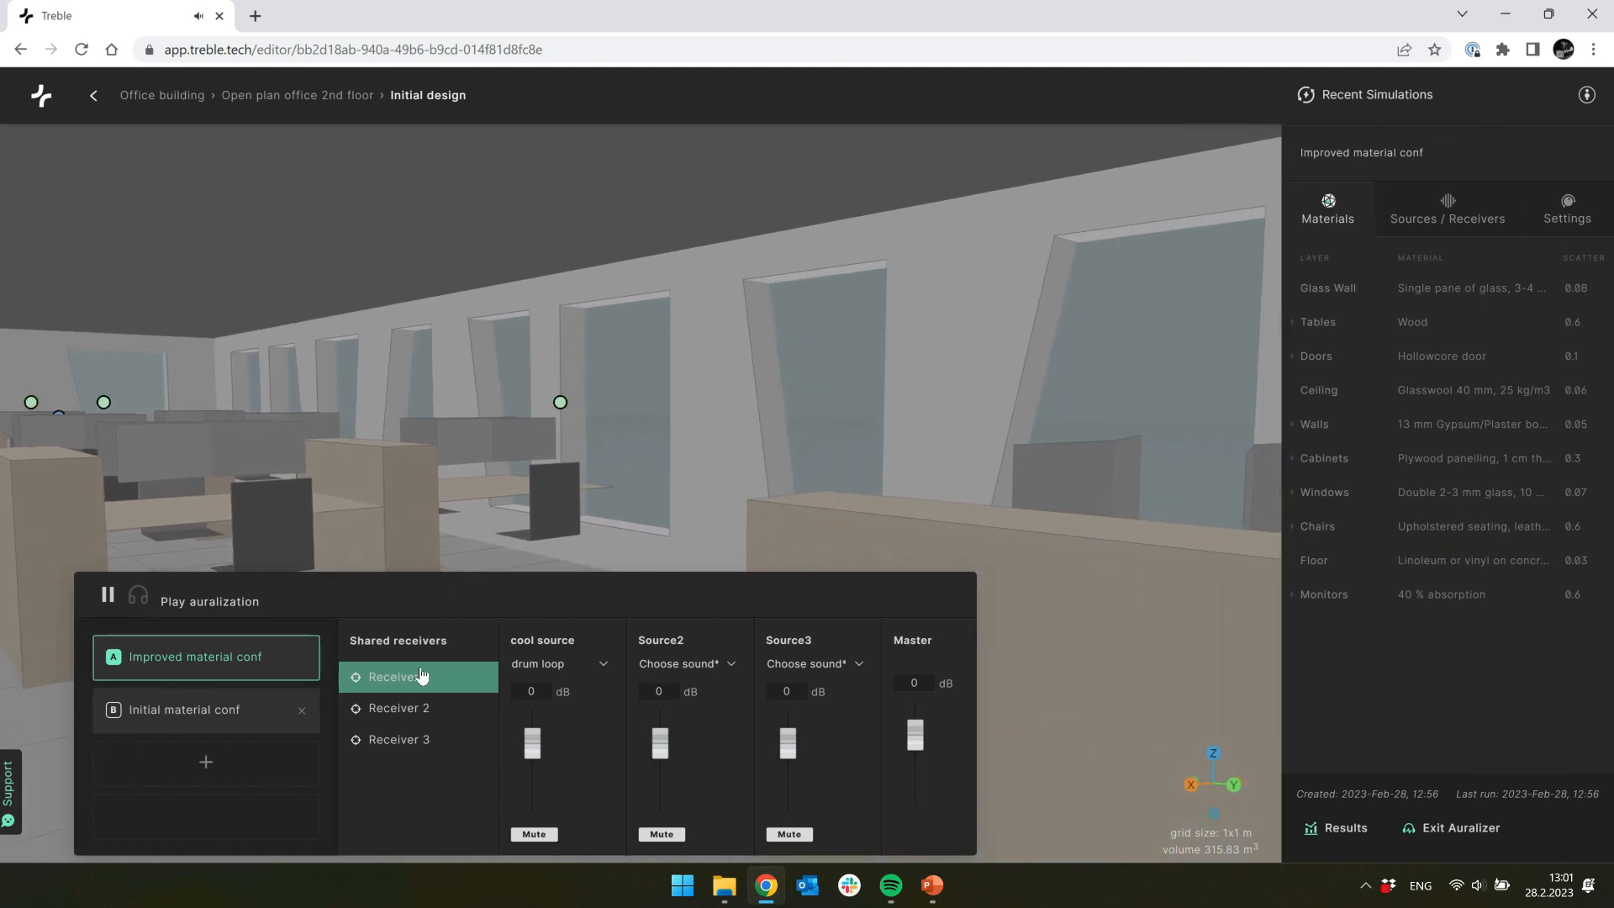
click(426, 708)
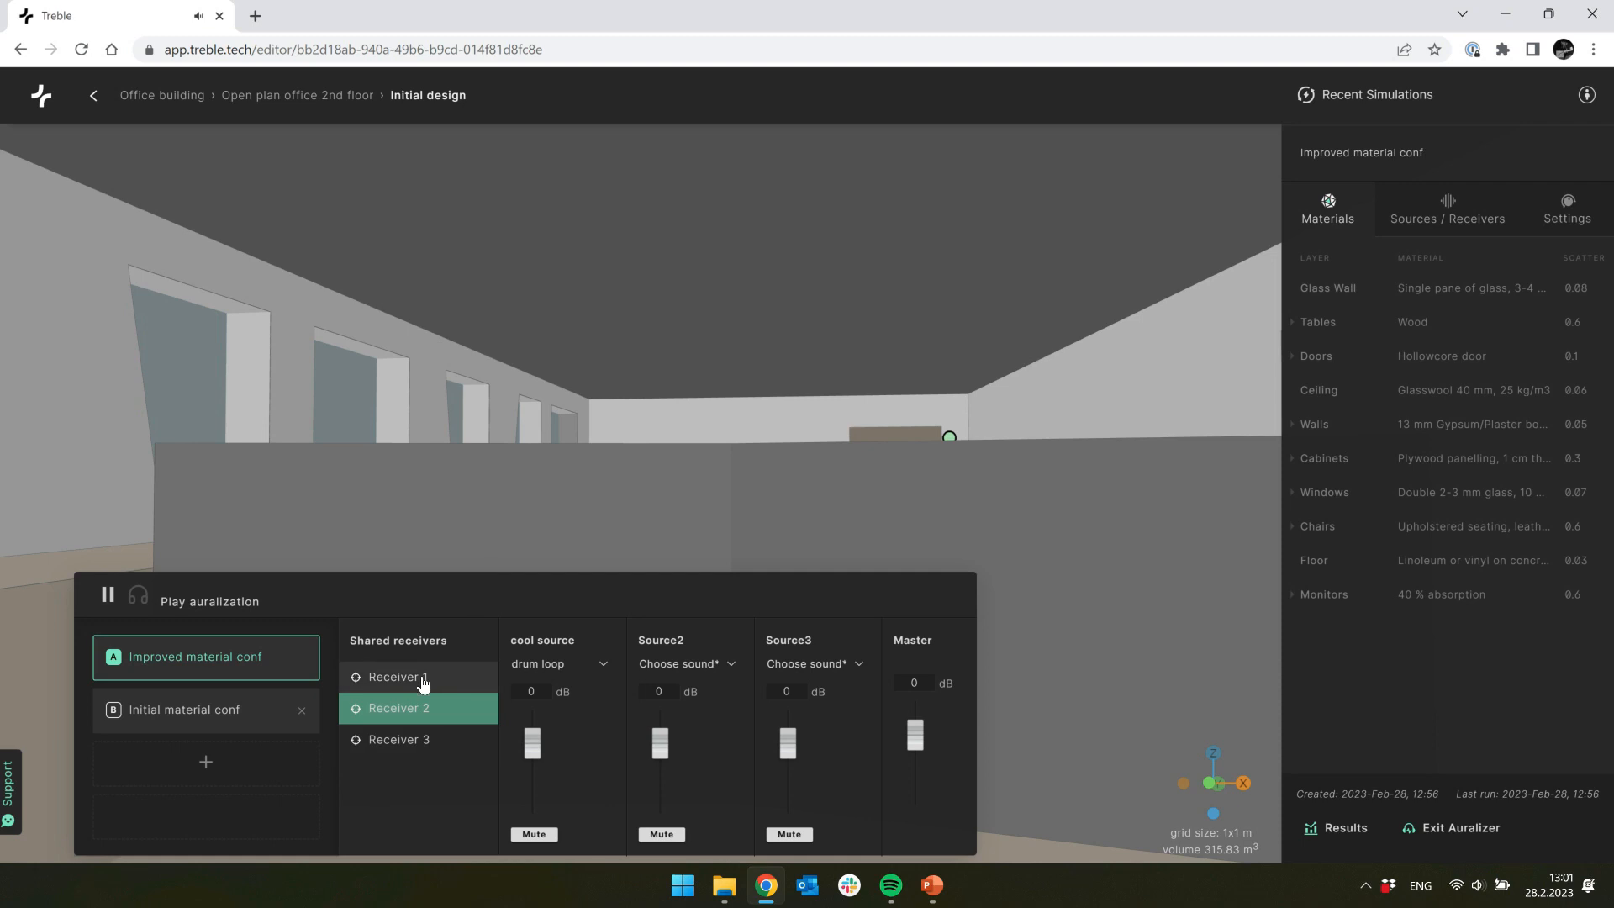
click(418, 741)
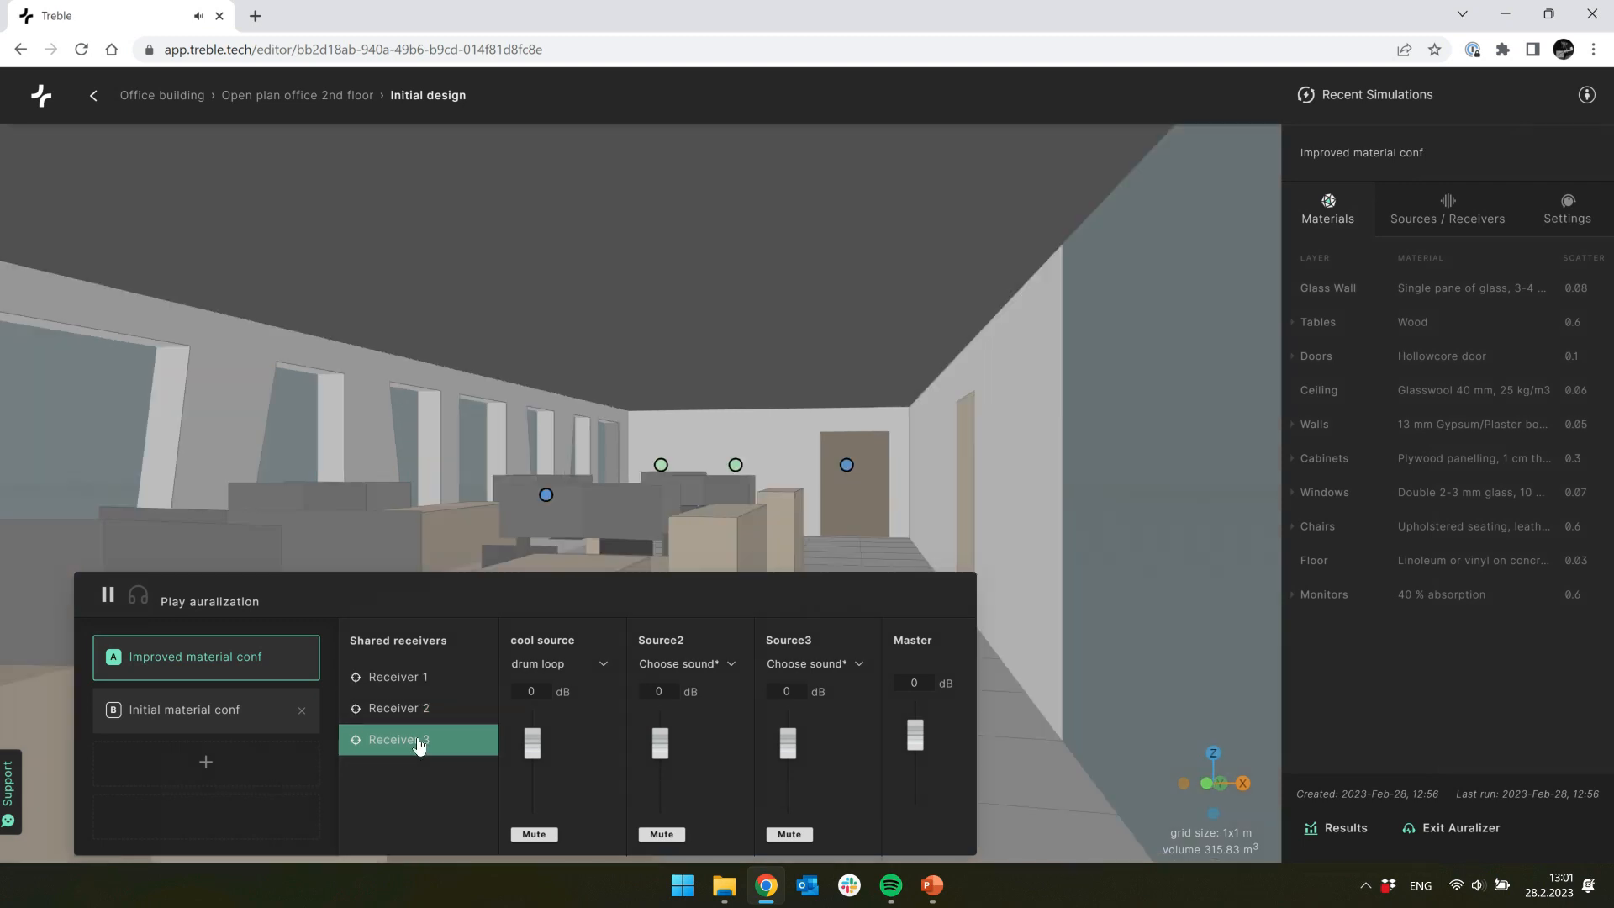
Step: Compare by listening to Initial material conf at Receiver 3, then Improved material conf at Receivers 2 and 1, and pause playback
click(131, 710)
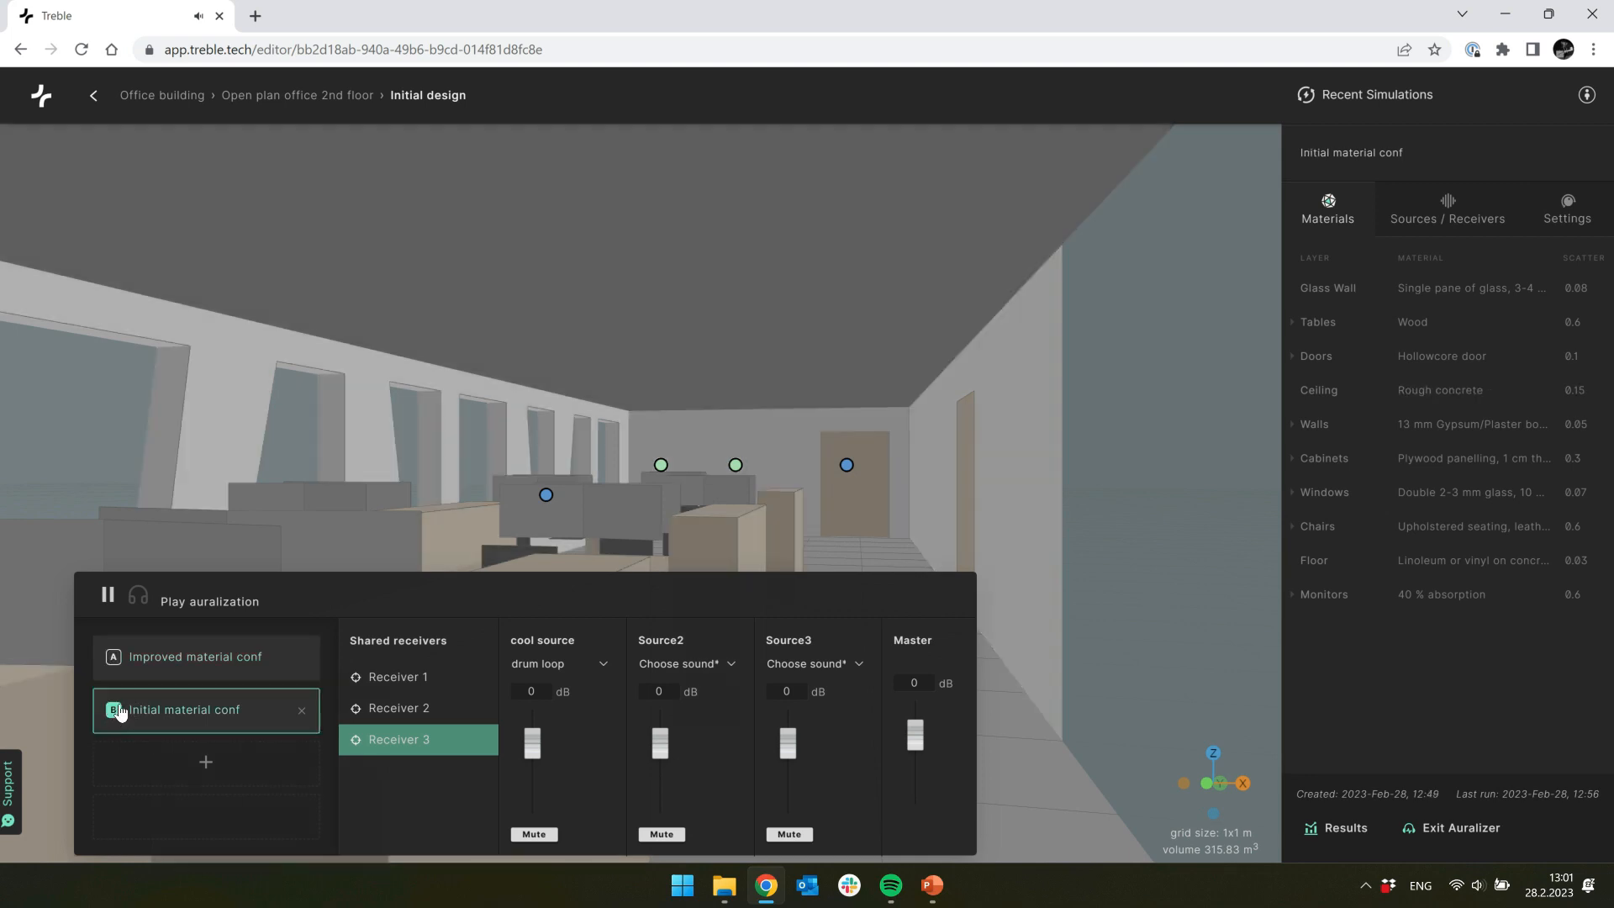
drag(669, 402, 593, 417)
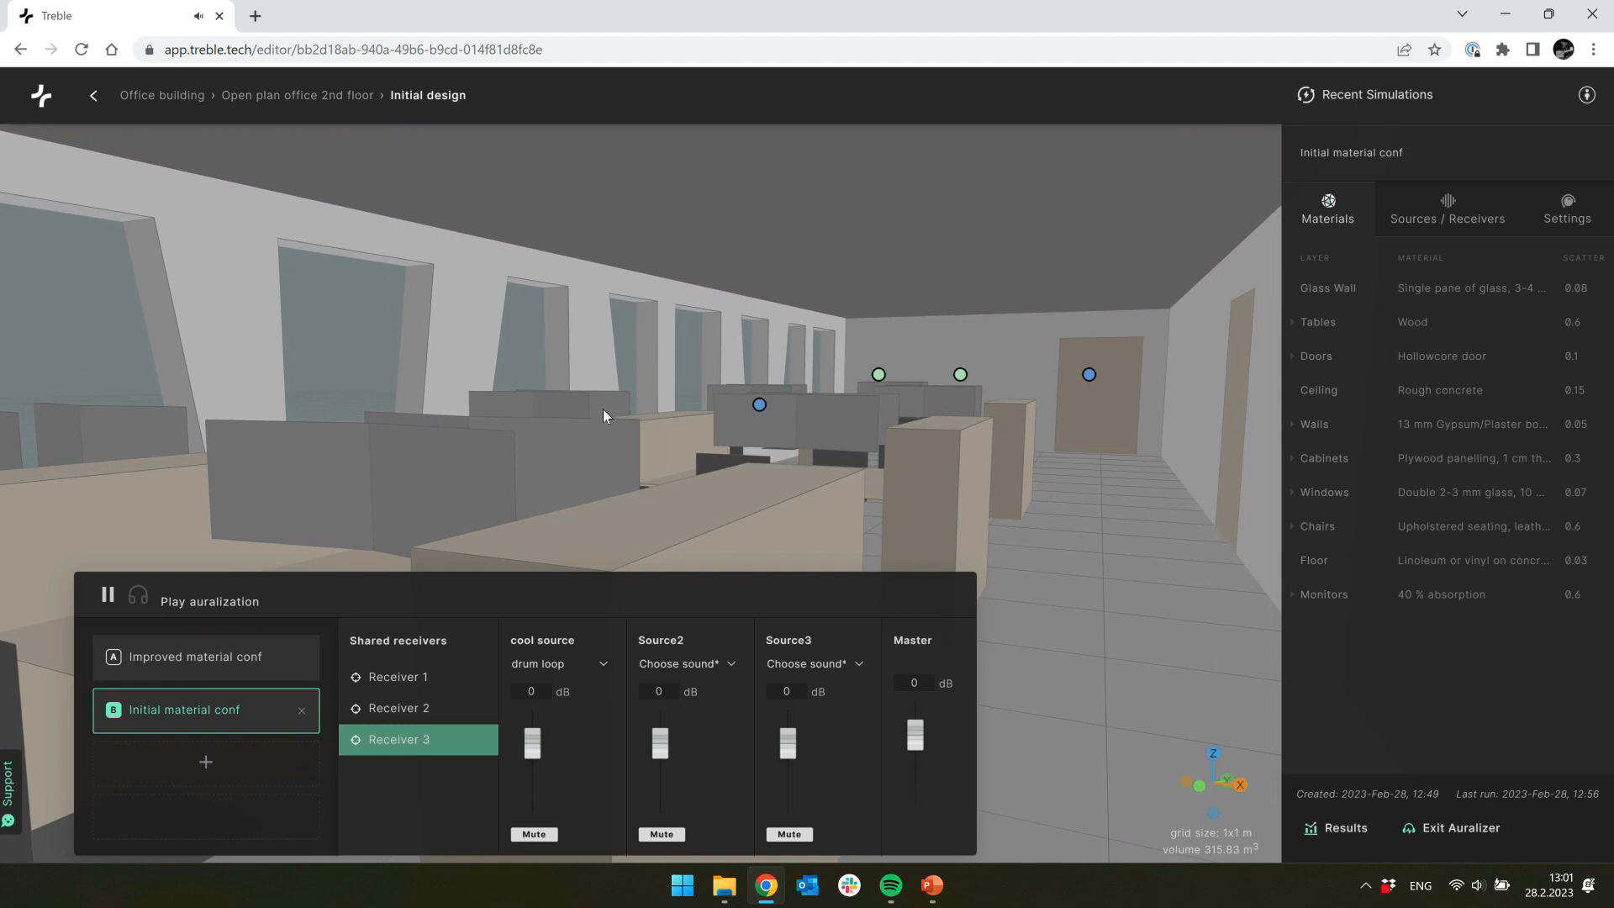
click(114, 664)
click(430, 708)
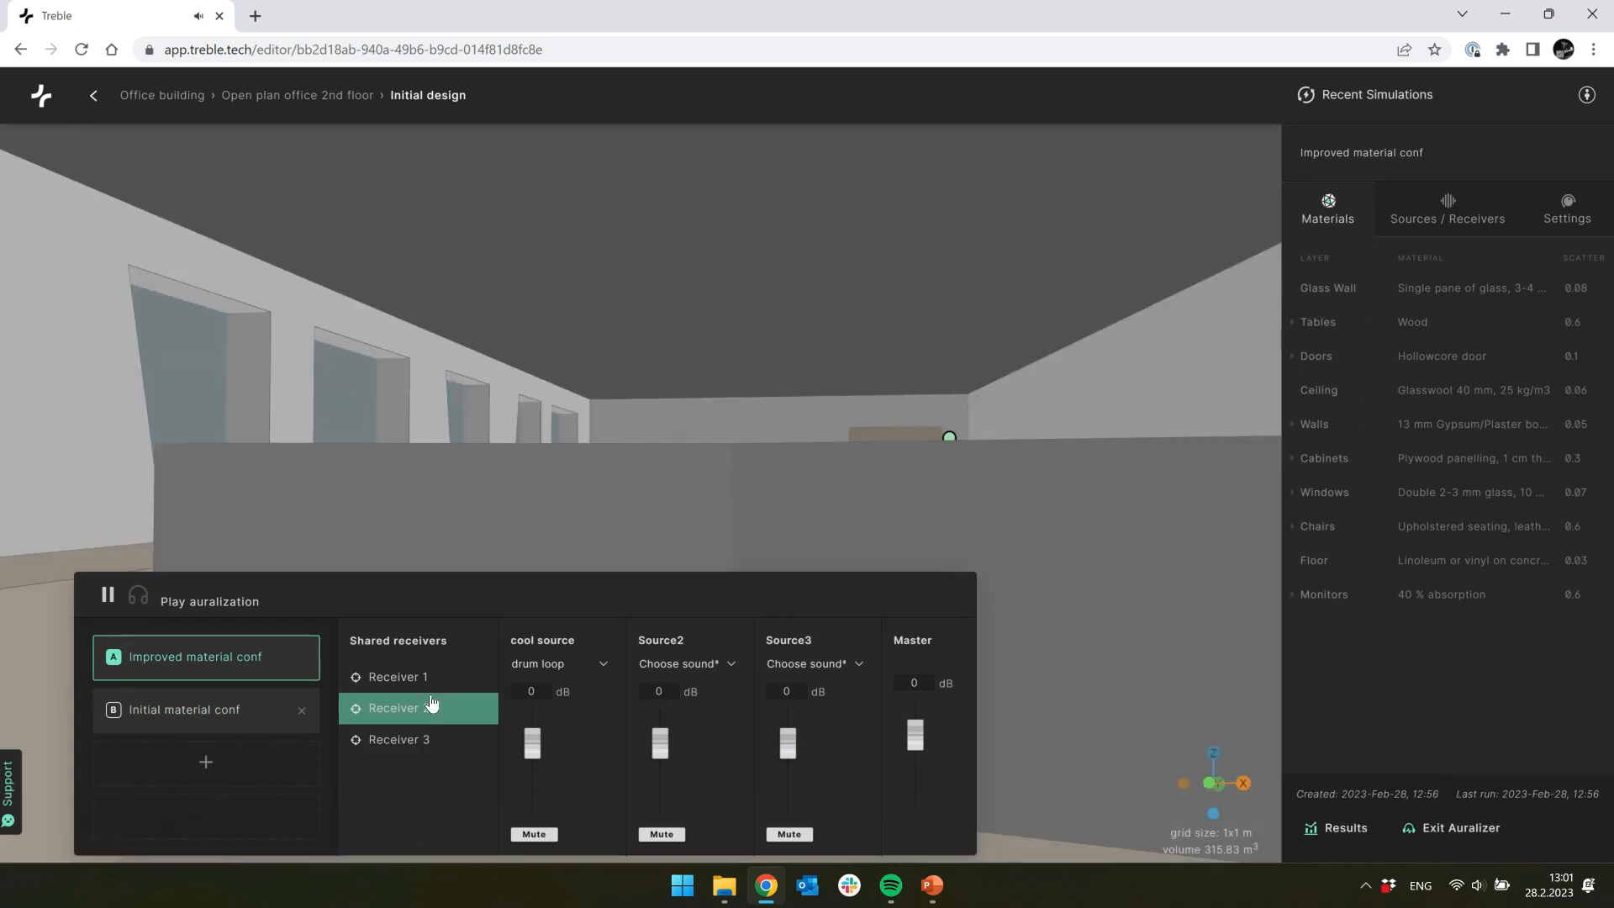
click(439, 681)
drag(582, 542, 339, 548)
click(116, 595)
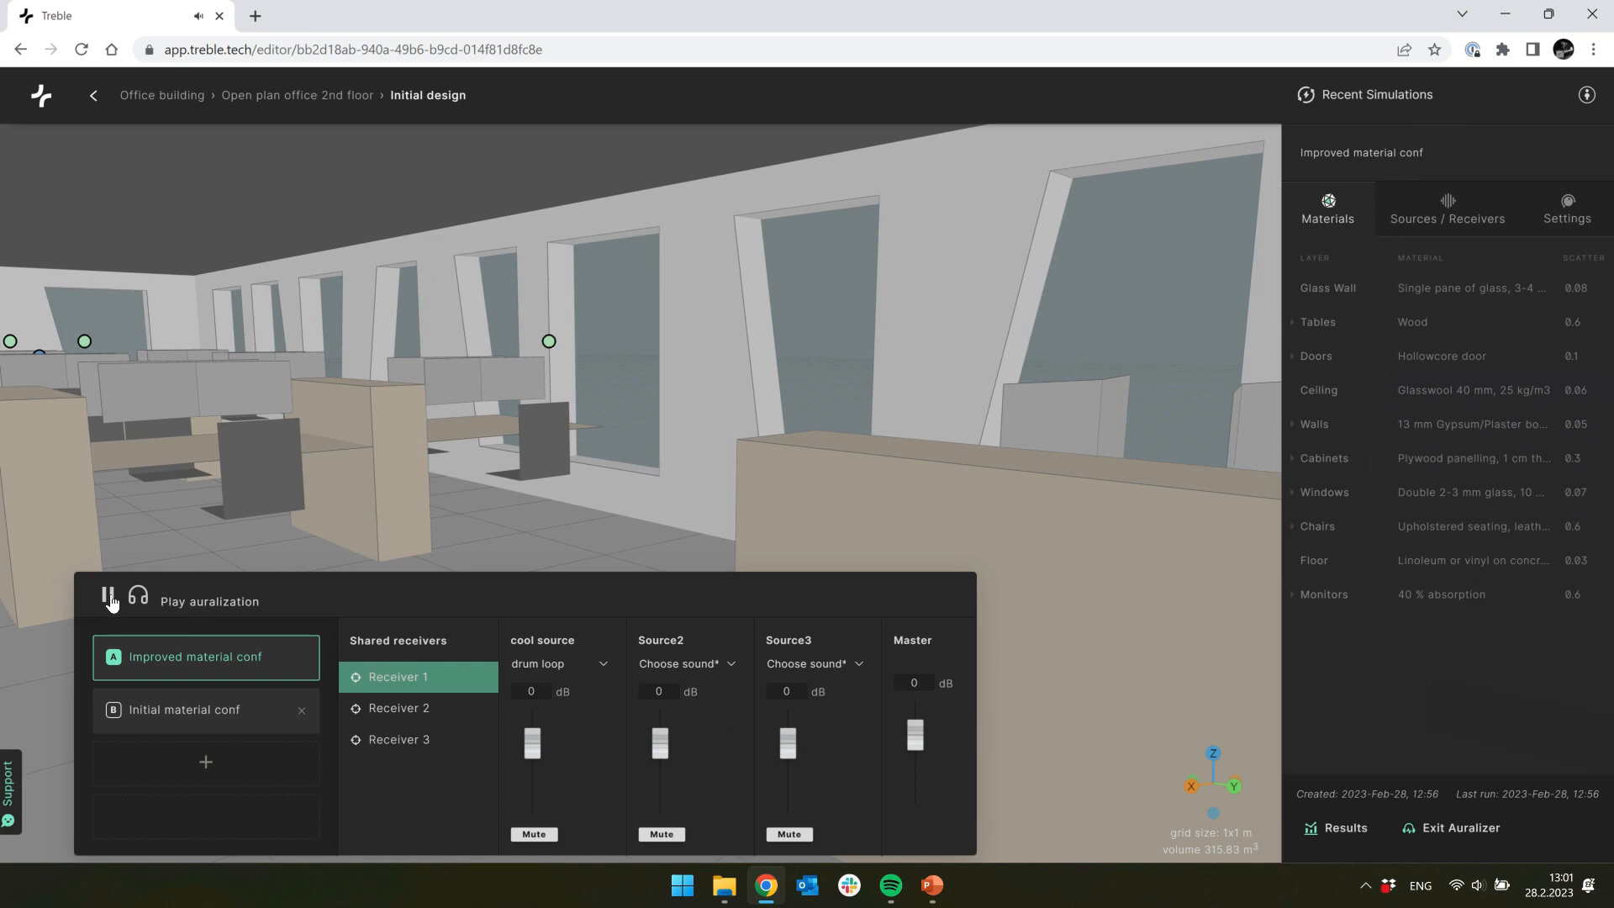
Step: Assign the Office Atmos sound to the cool source and the Office walla sound to Source2
click(597, 672)
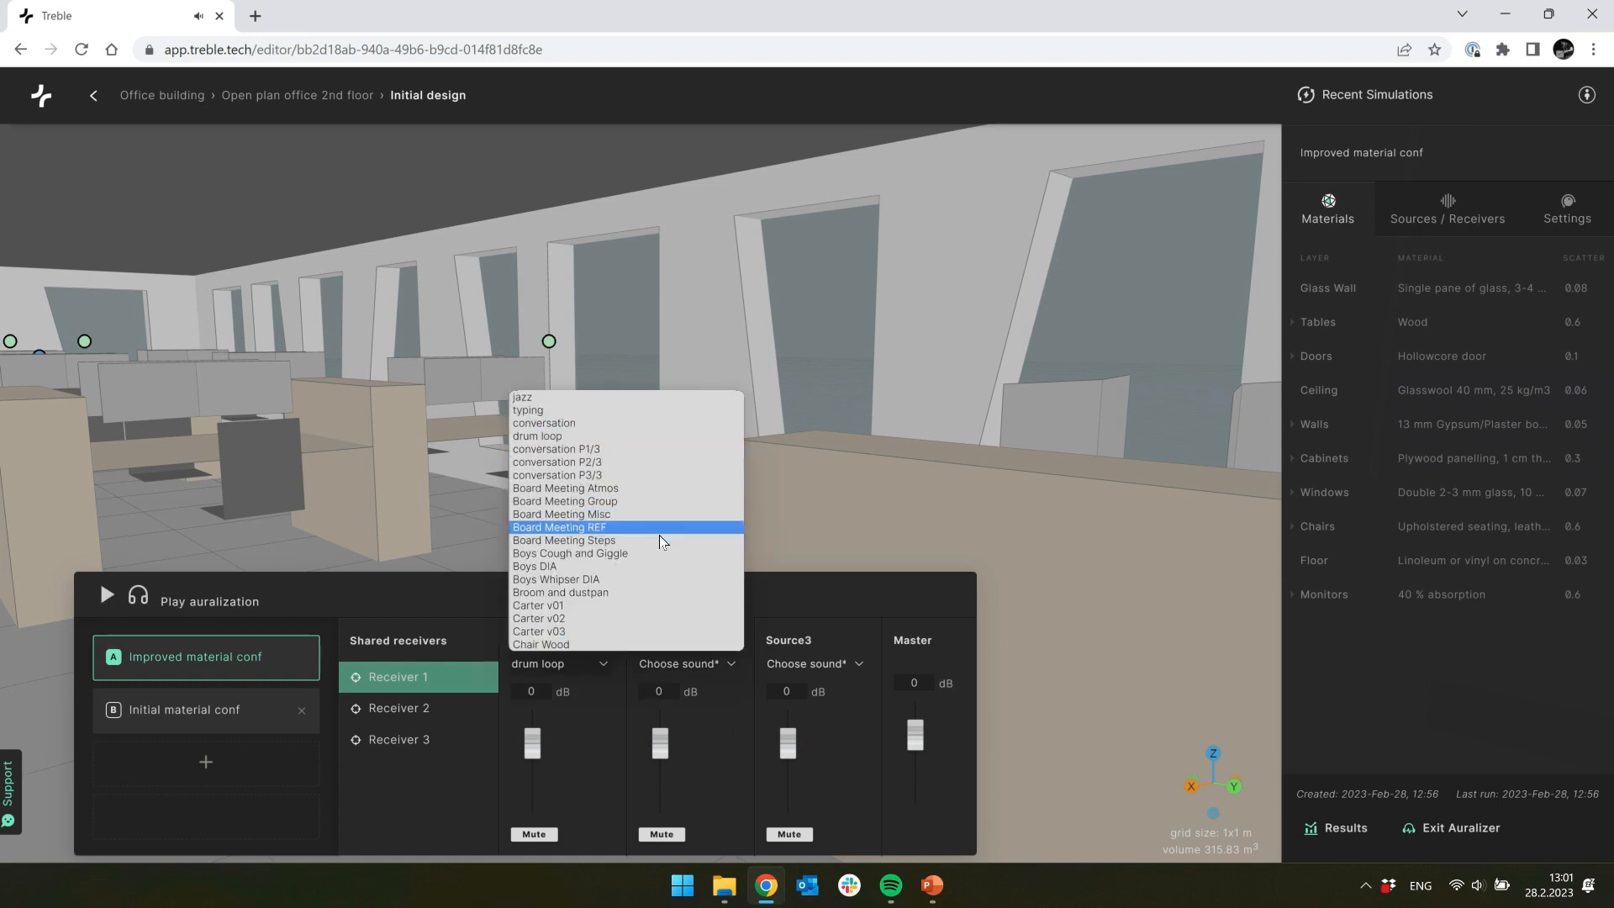
scroll(652, 543, down, 10)
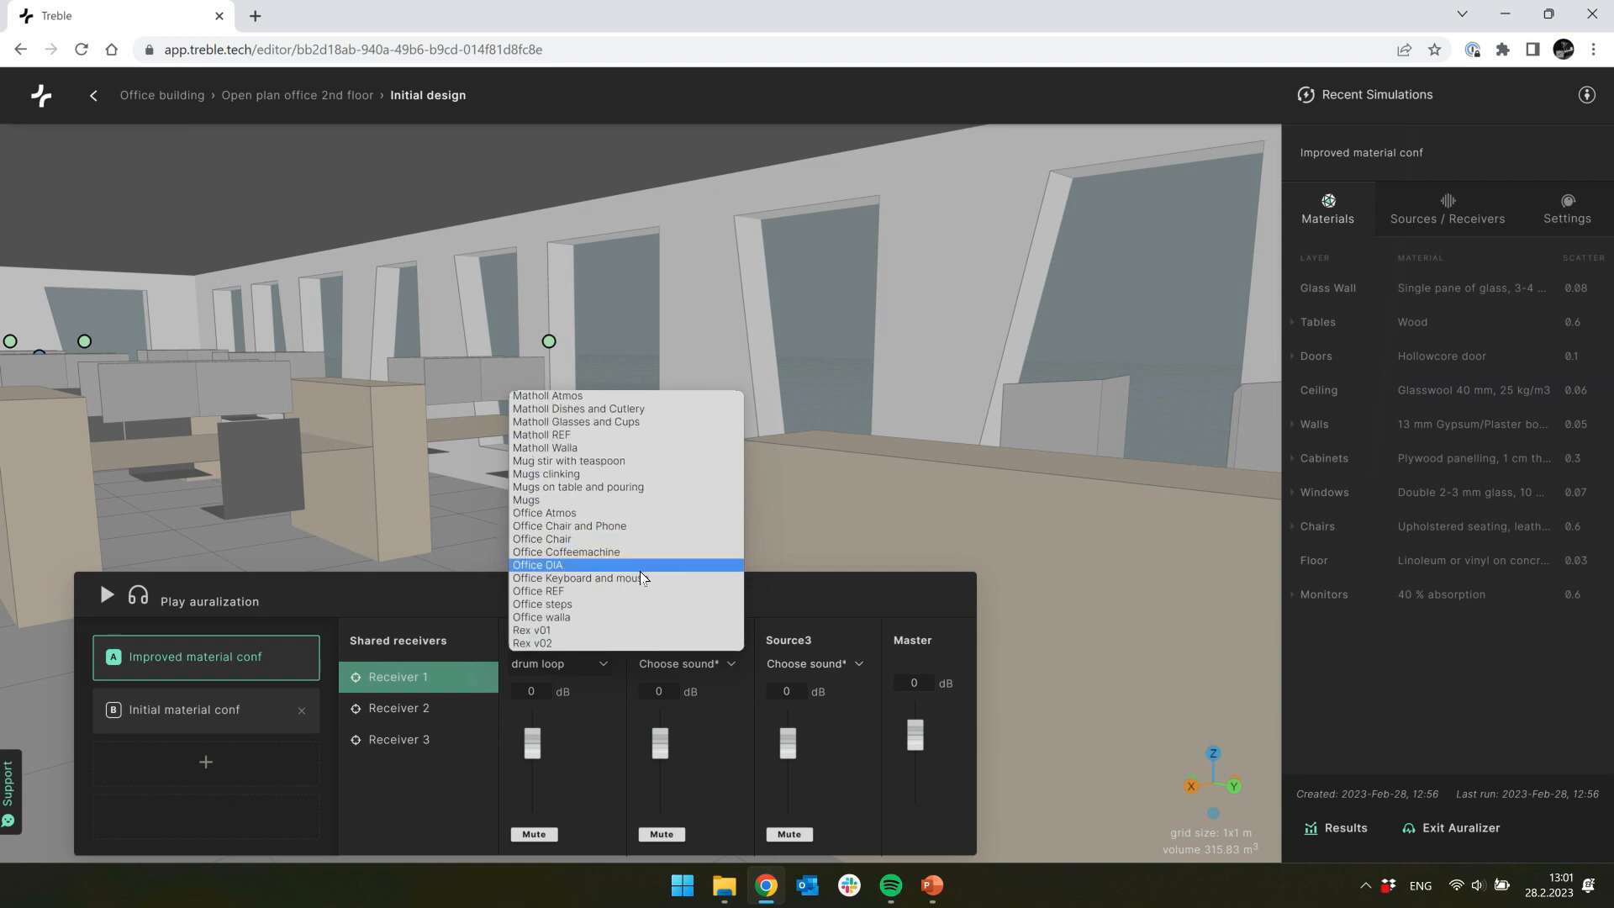
click(605, 516)
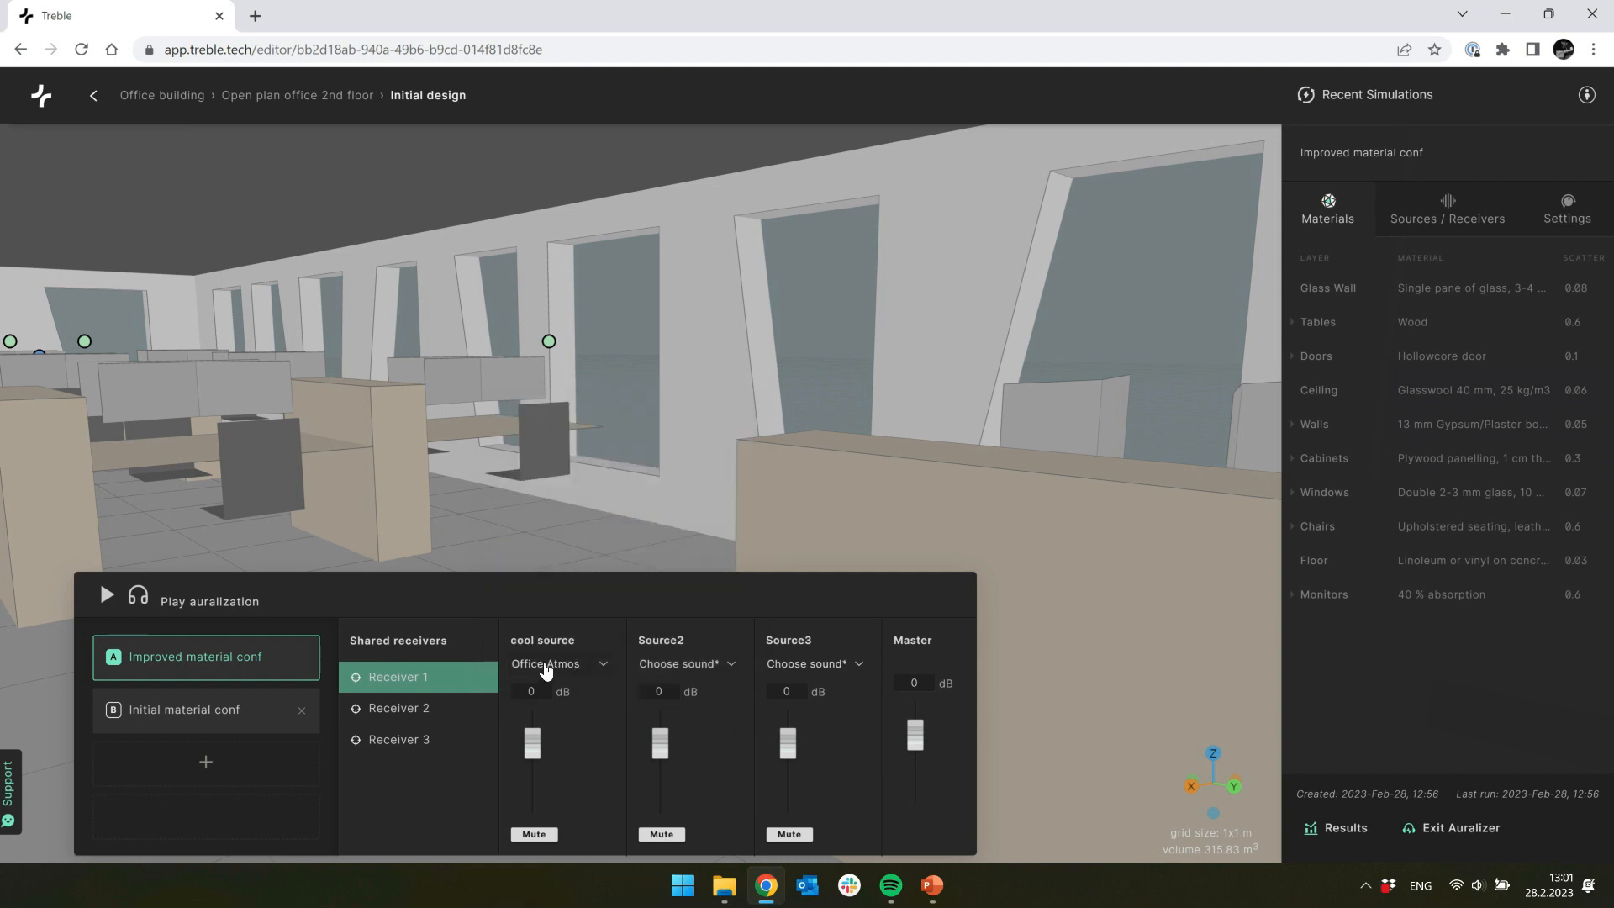
click(706, 664)
scroll(720, 548, down, 15)
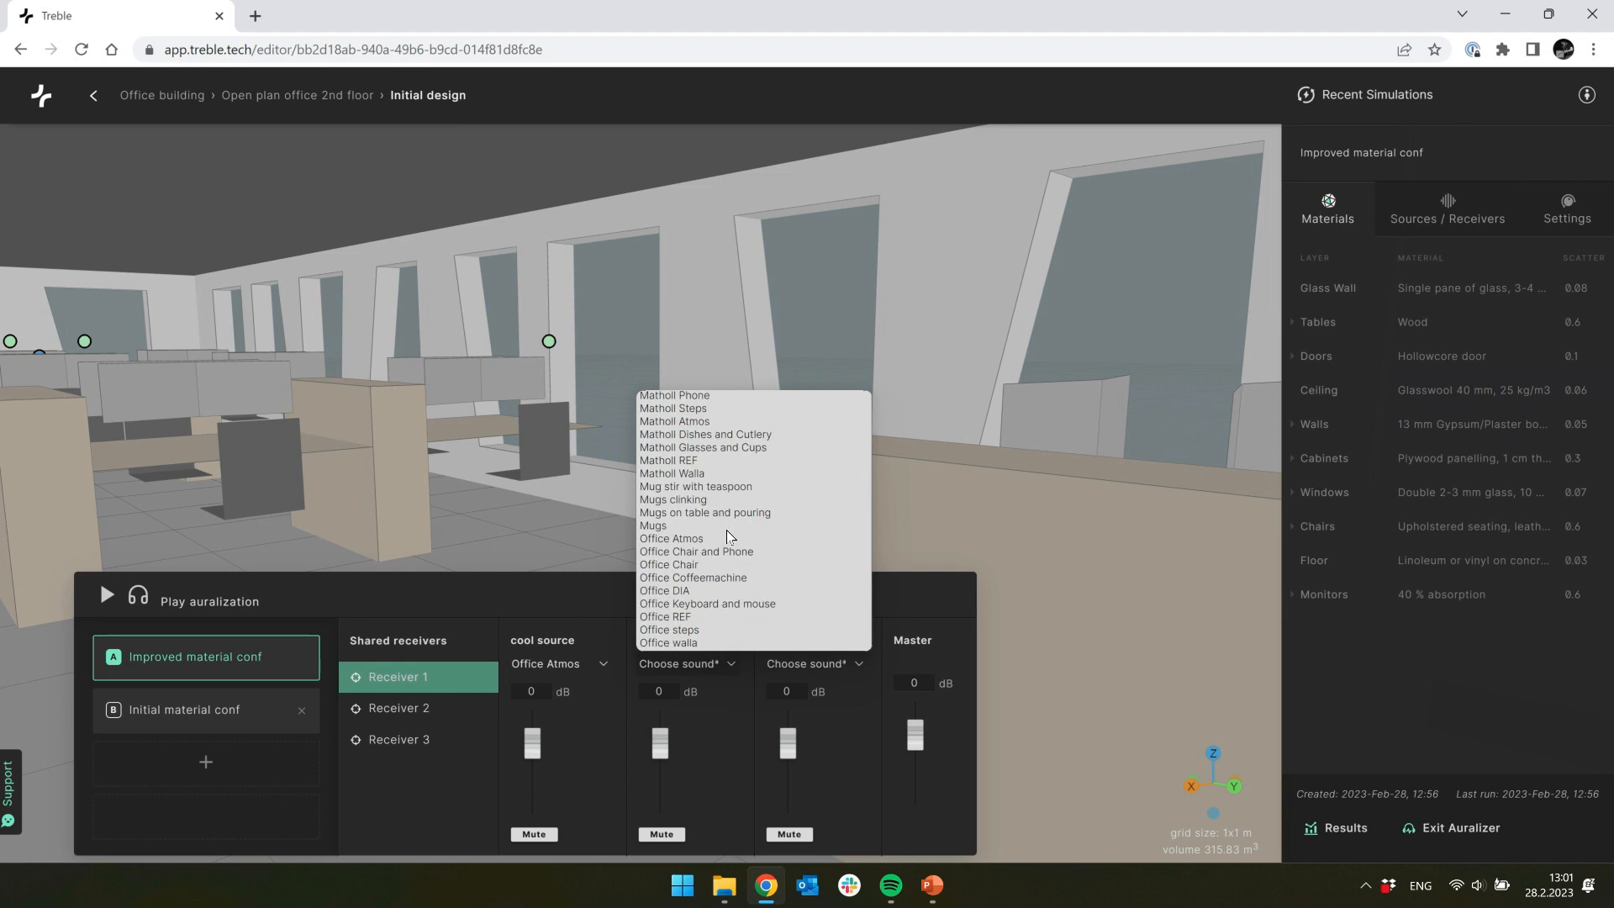
click(704, 463)
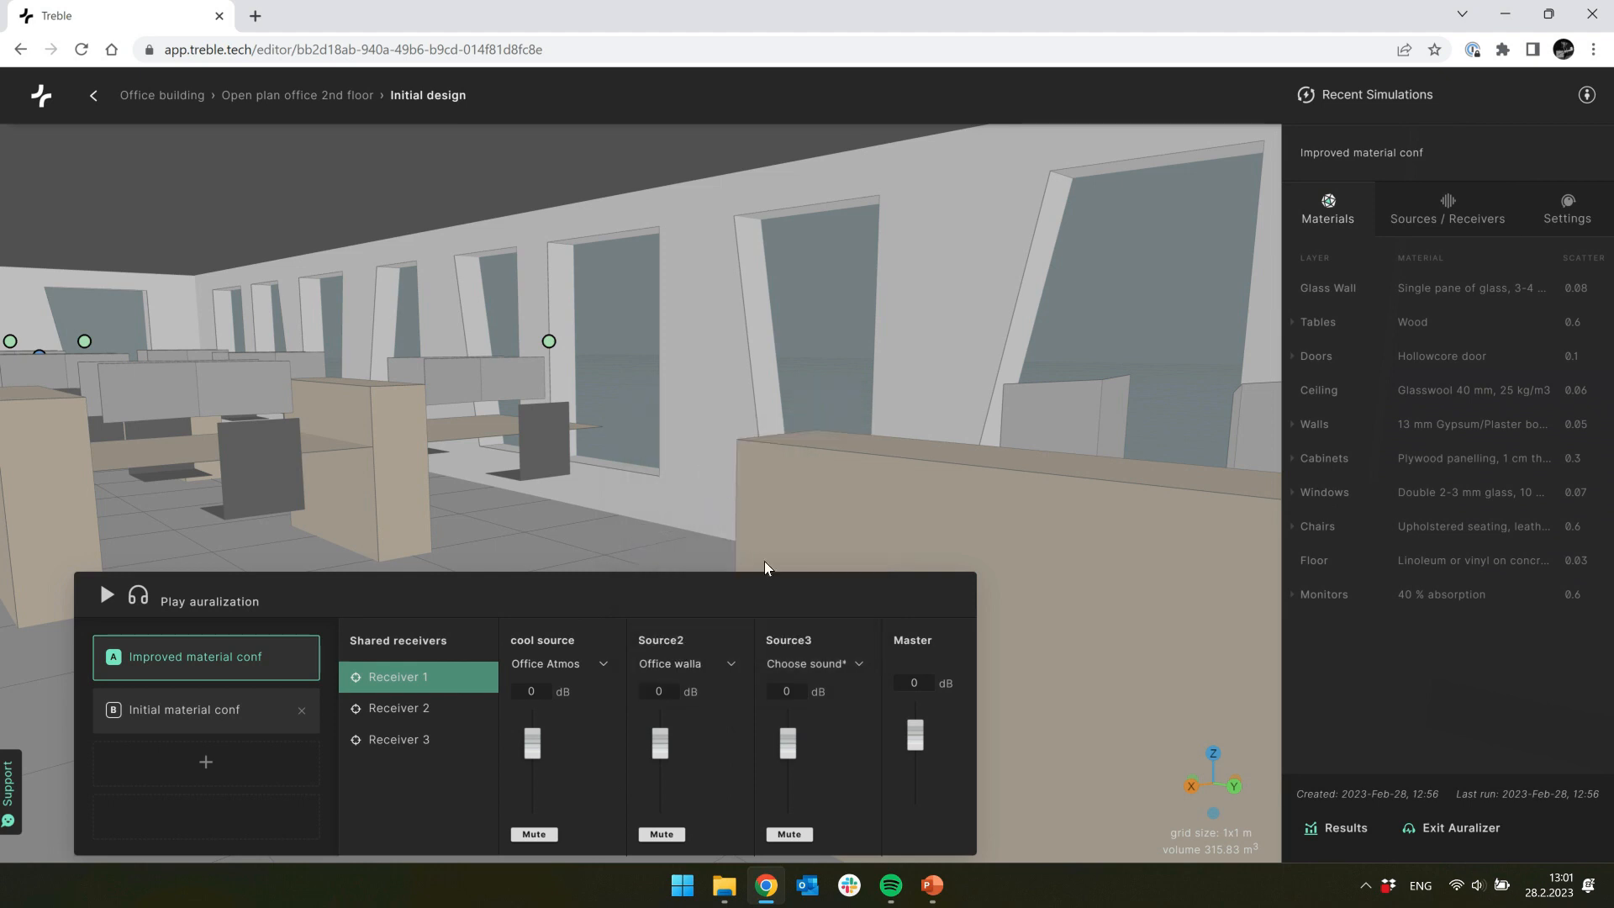
Step: Assign the Classroom Atmos sound to Source3 and play the auralization
click(815, 663)
scroll(832, 569, down, 4)
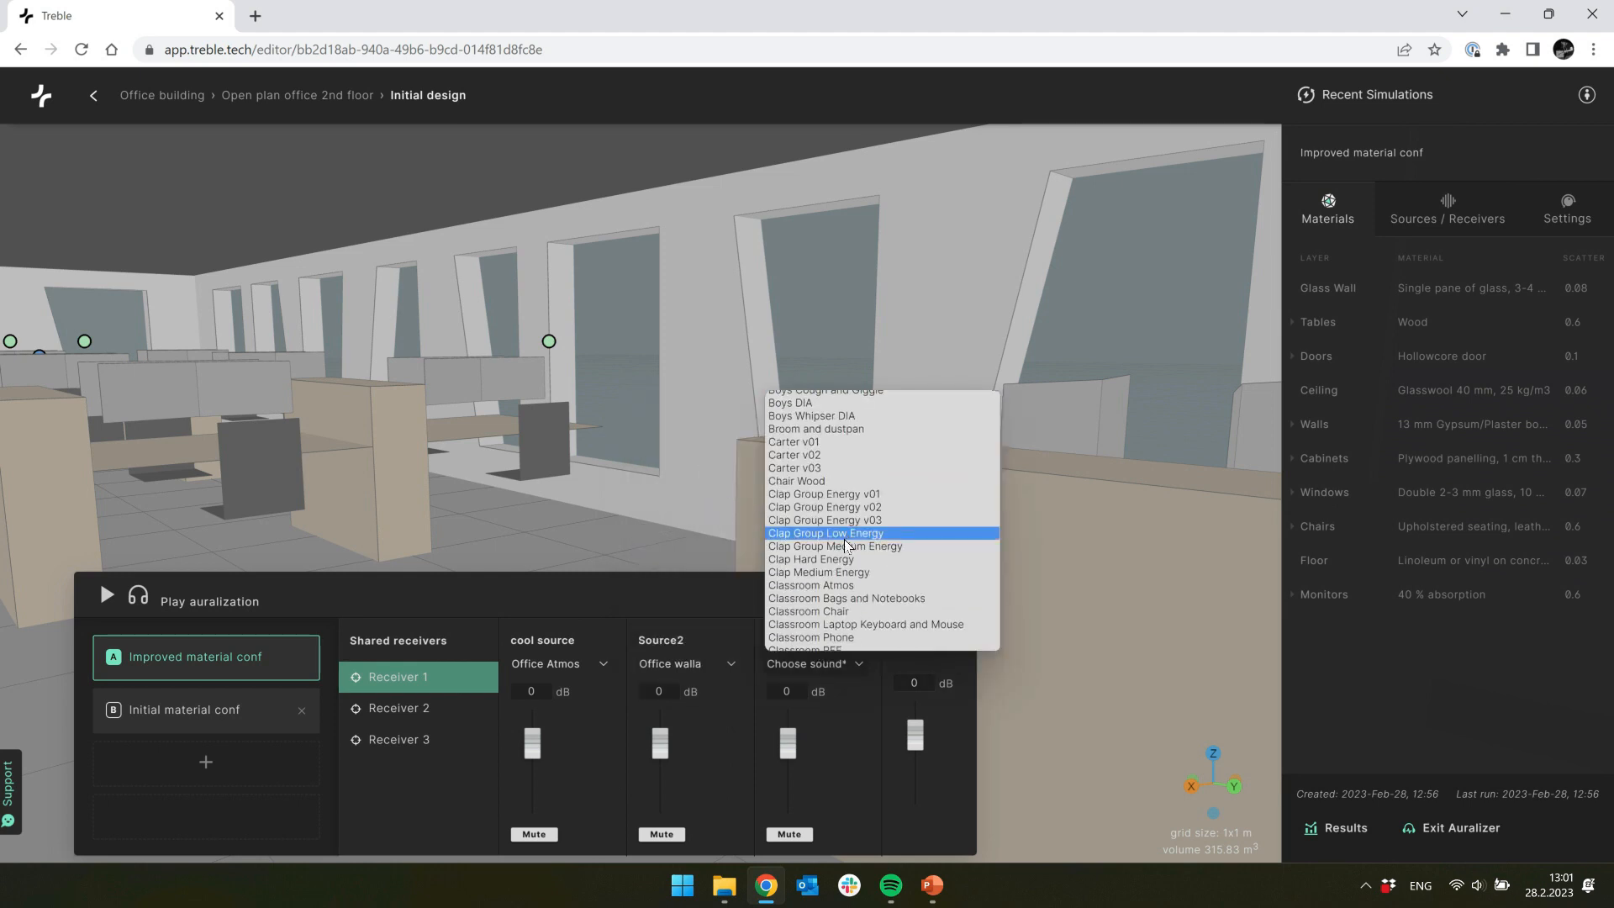
click(868, 585)
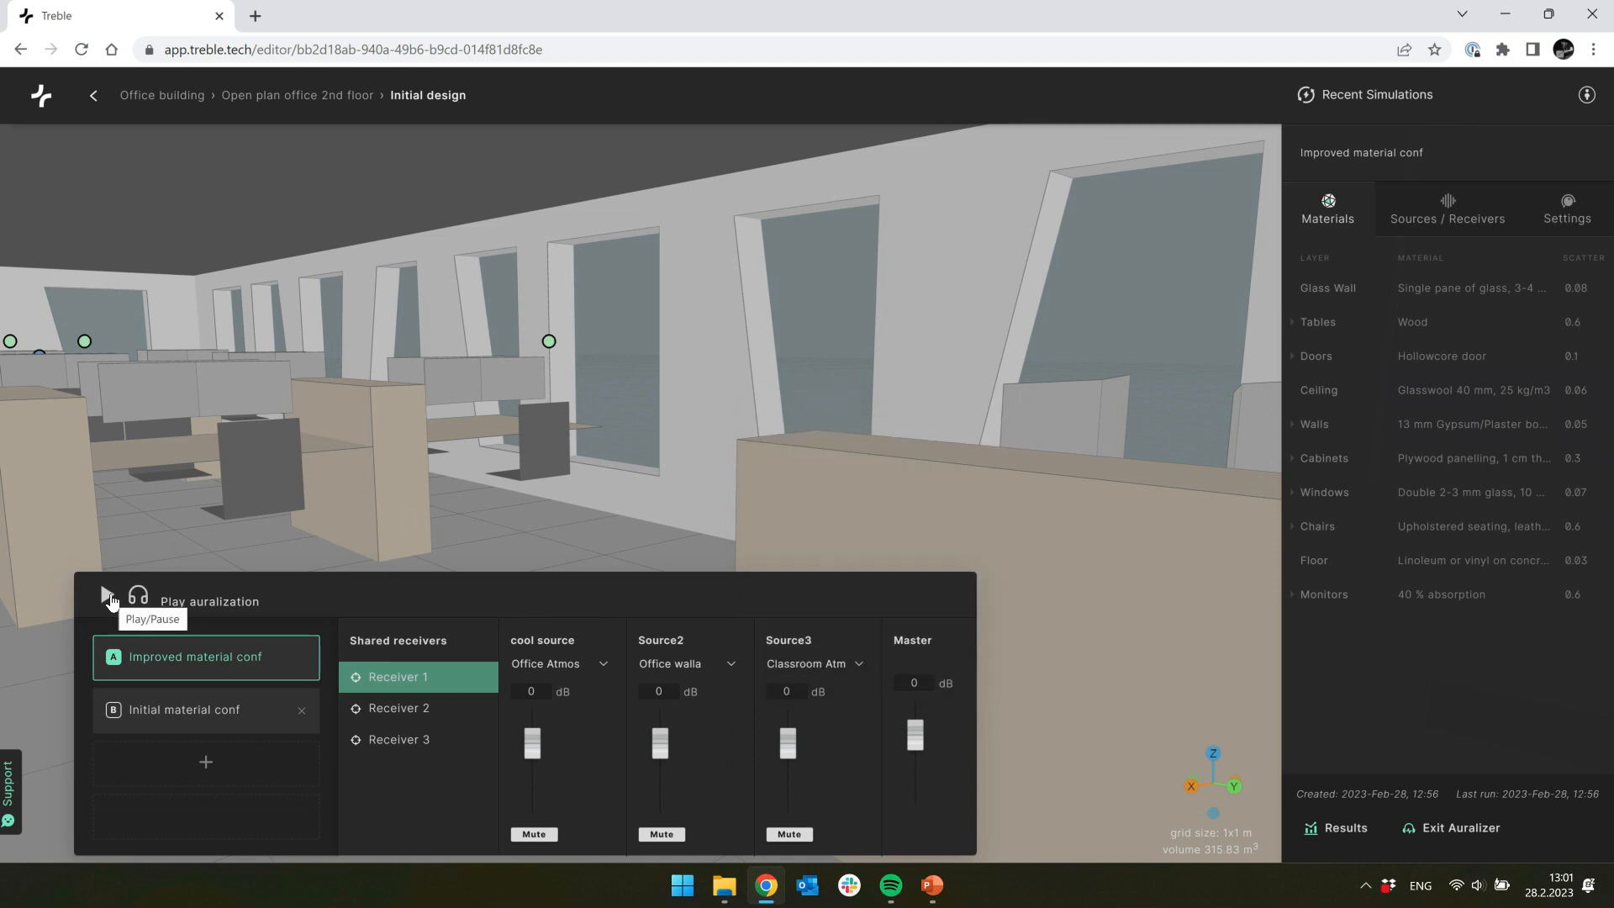
click(108, 596)
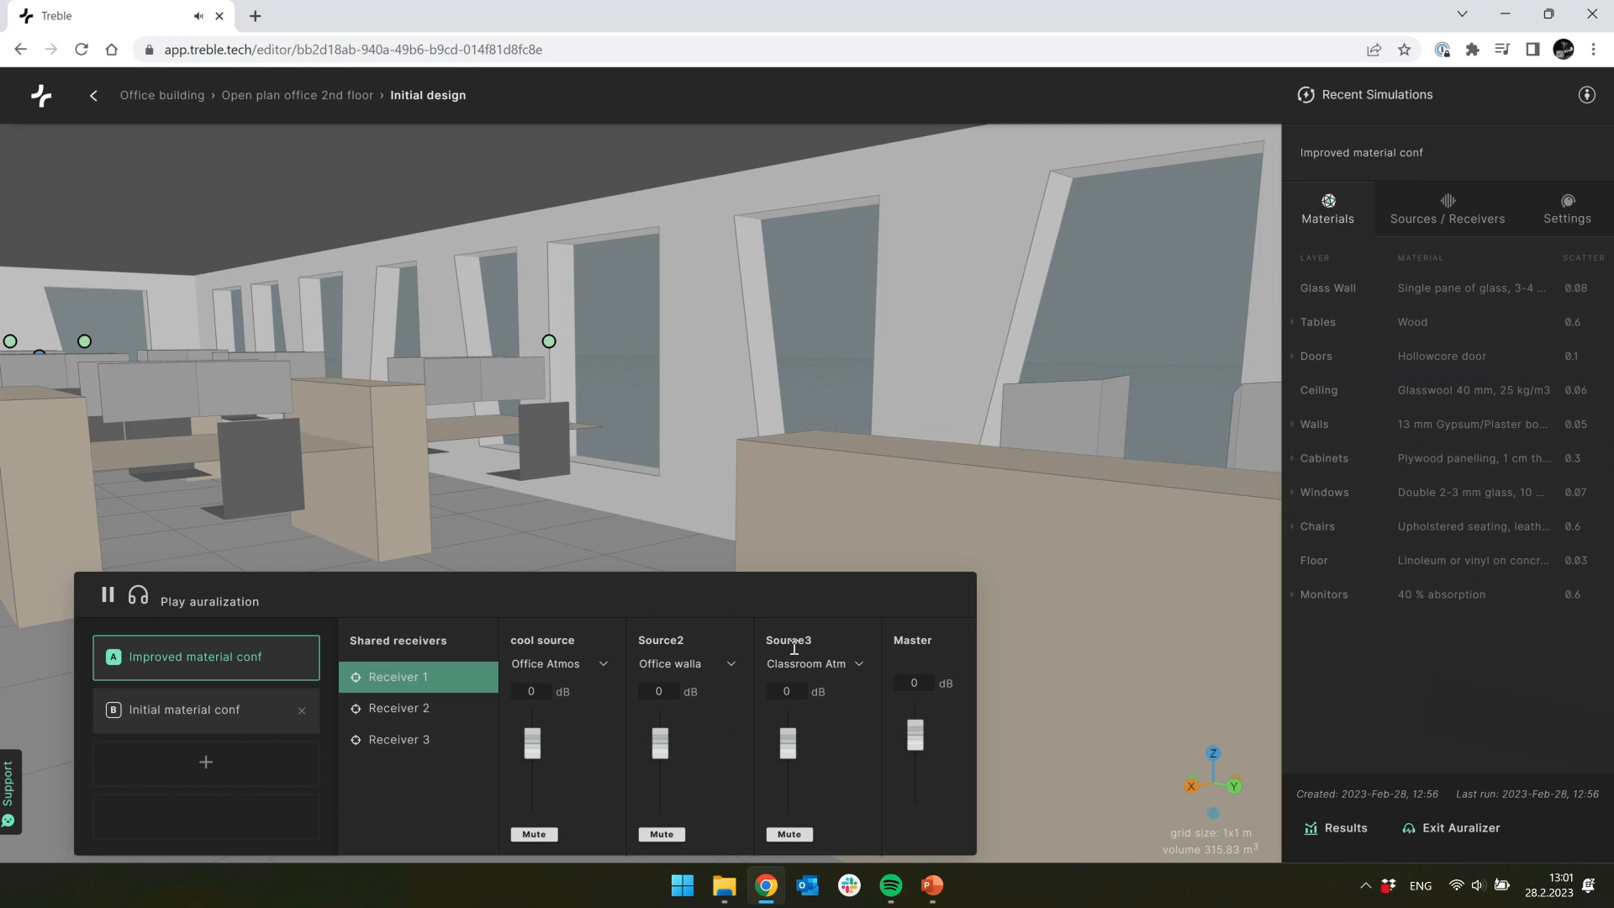
Step: Raise the master level to 12 dB and compare Initial material conf with Improved material conf at Receiver 1
drag(914, 732, 914, 733)
click(116, 716)
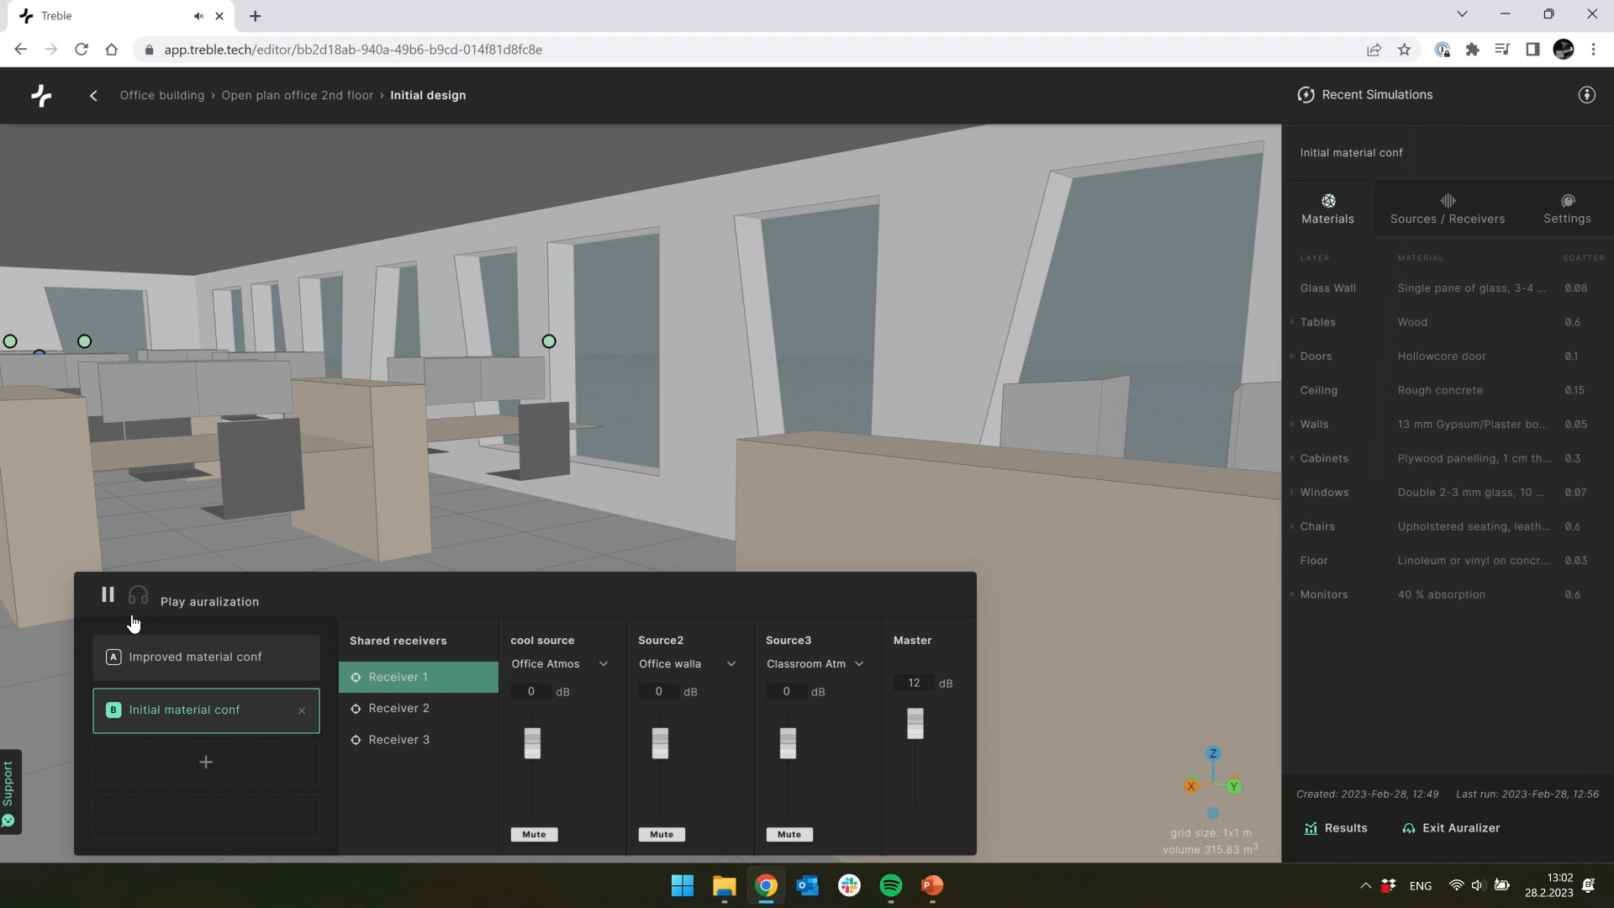
click(118, 664)
Step: Listen at Receiver 2 and raise the cool source to 6 dB and Source3 to 3 dB
click(429, 711)
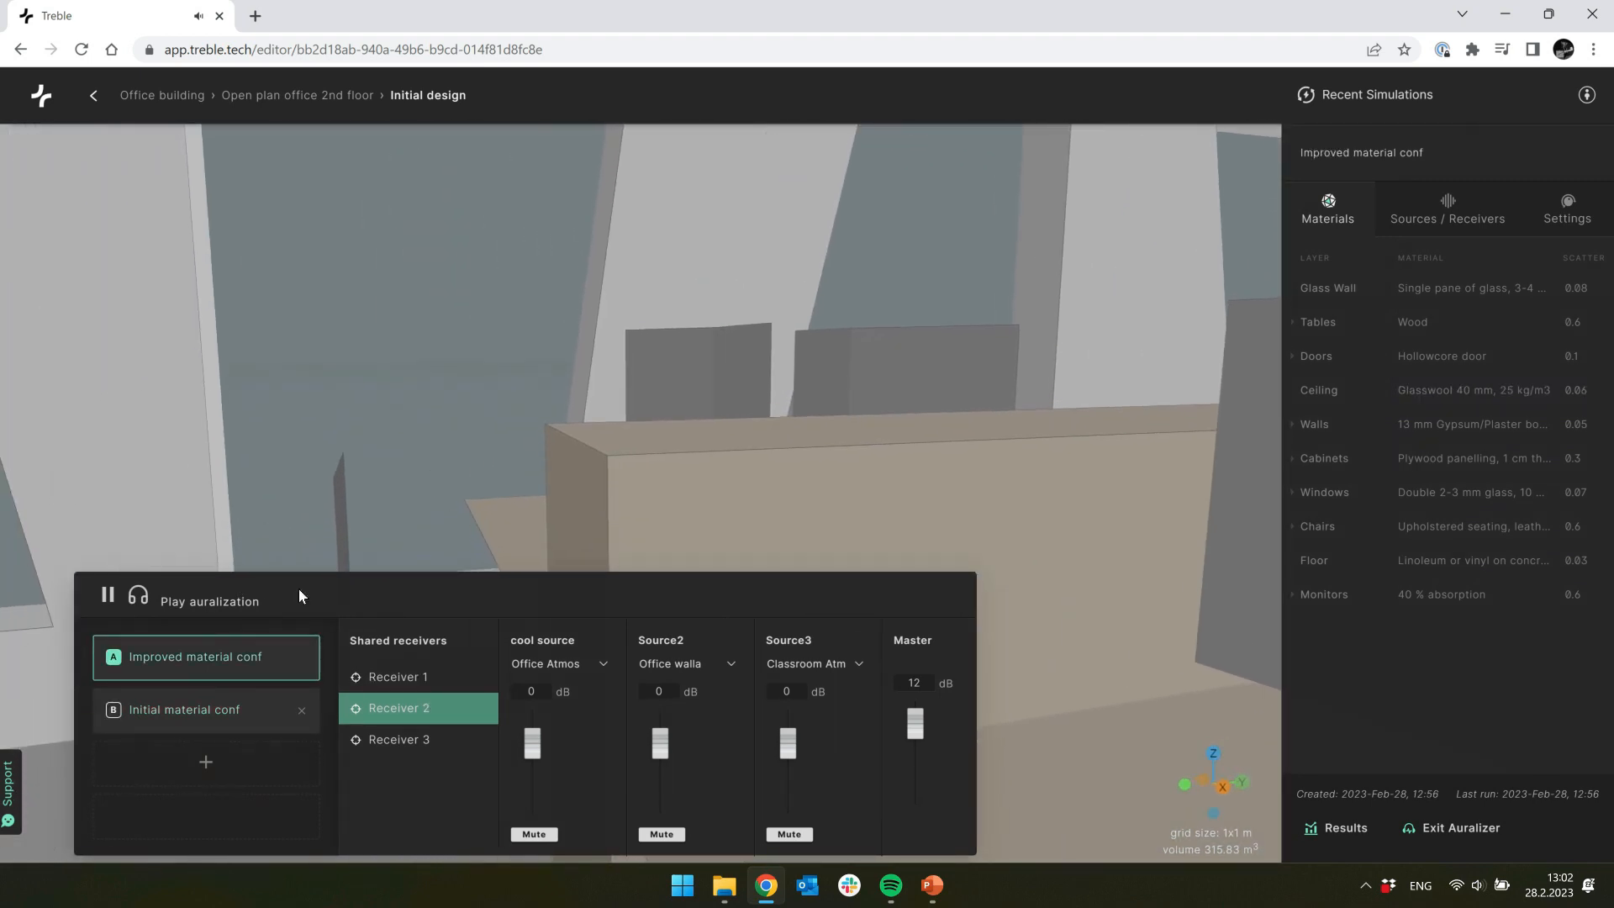
drag(519, 751, 522, 744)
drag(788, 745, 787, 745)
Step: Listen to Initial material conf at Receivers 2 and 3, compare with Improved material conf at Receiver 3, and pause playback
click(117, 717)
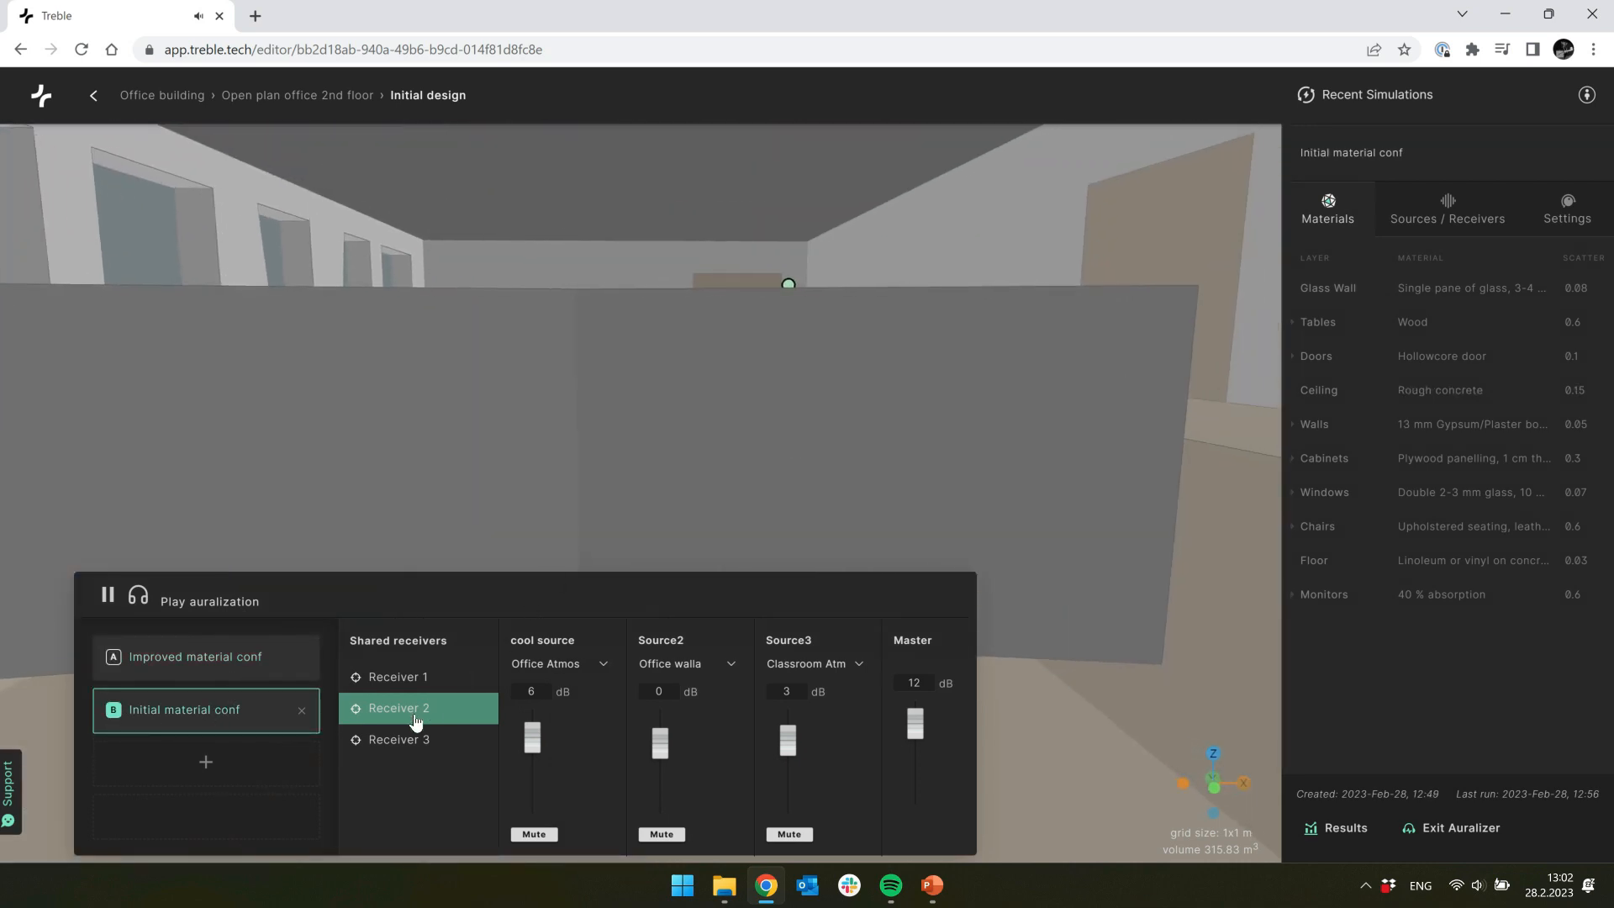
click(413, 740)
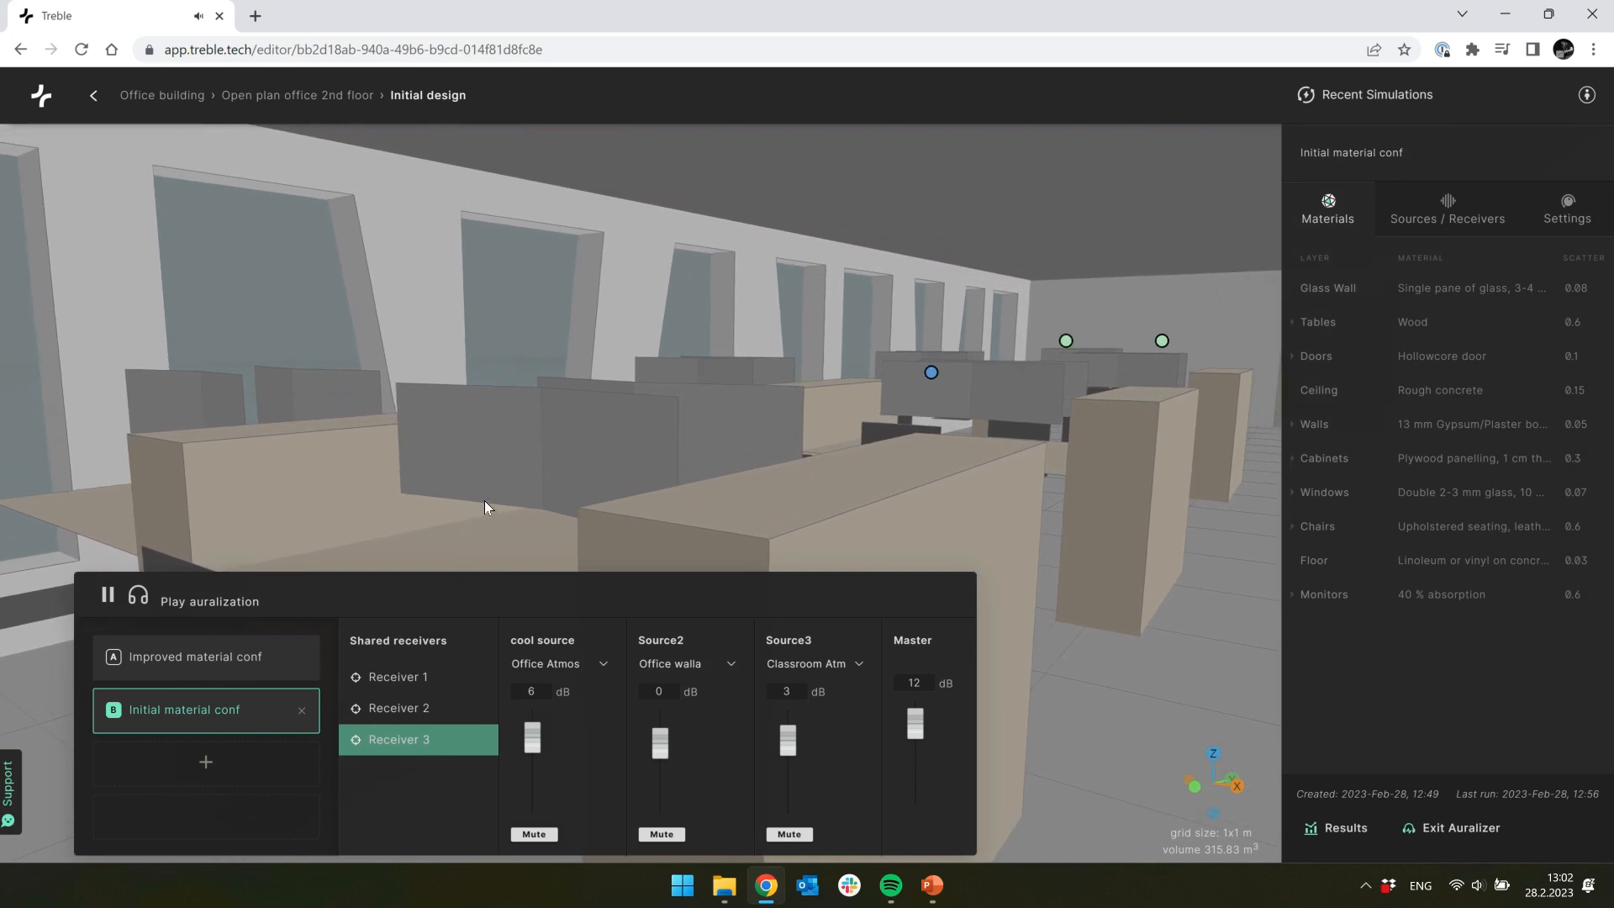
click(117, 669)
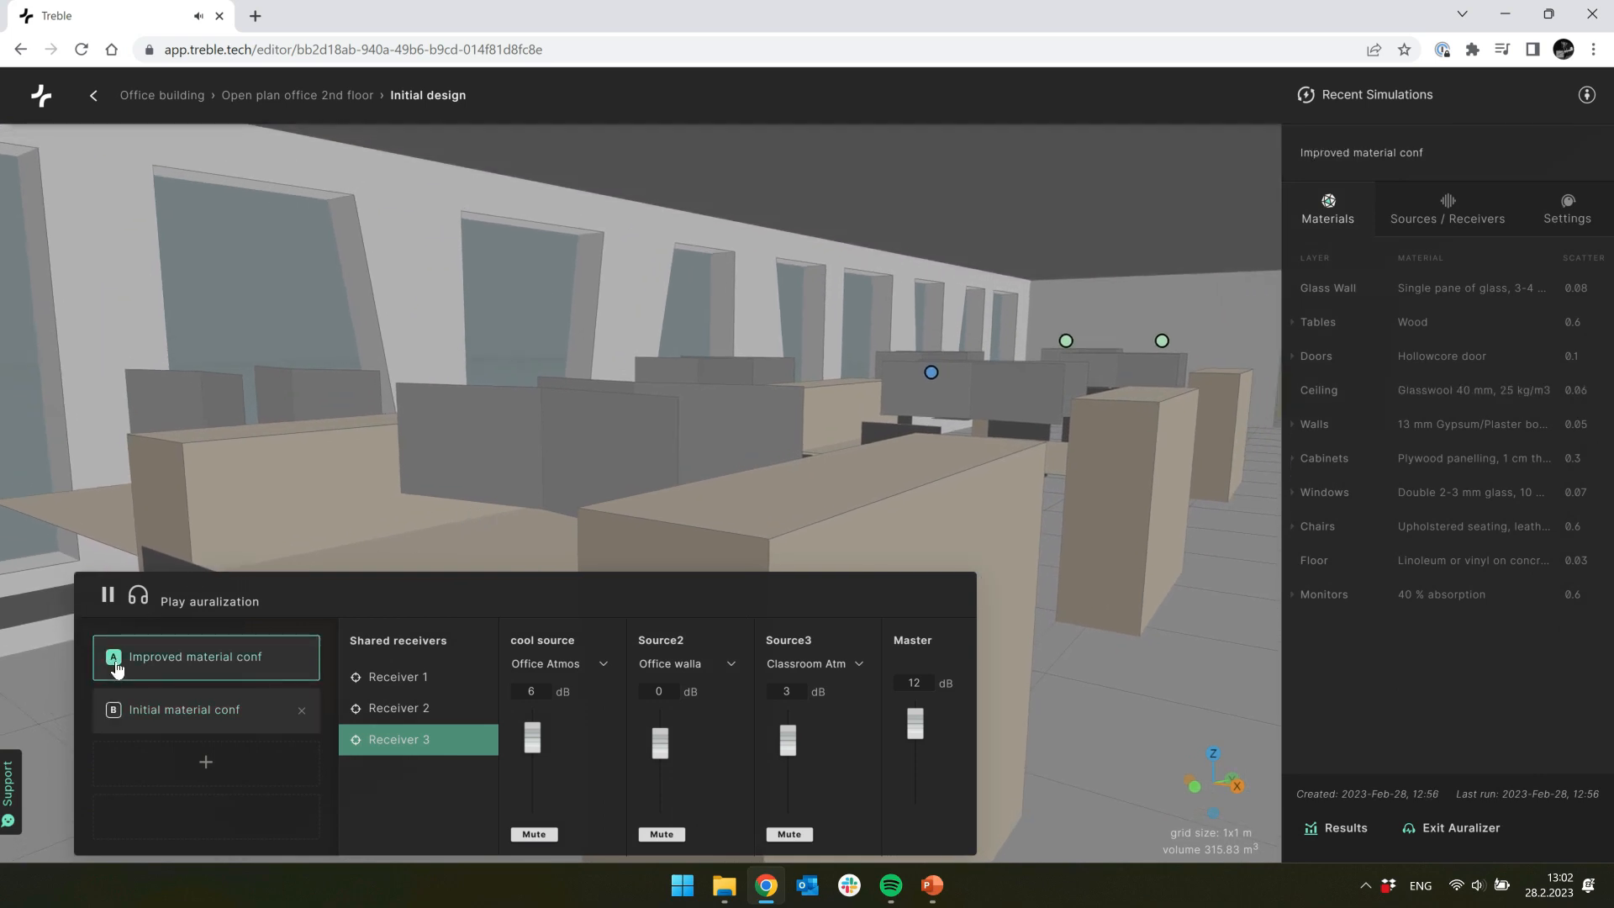
click(107, 597)
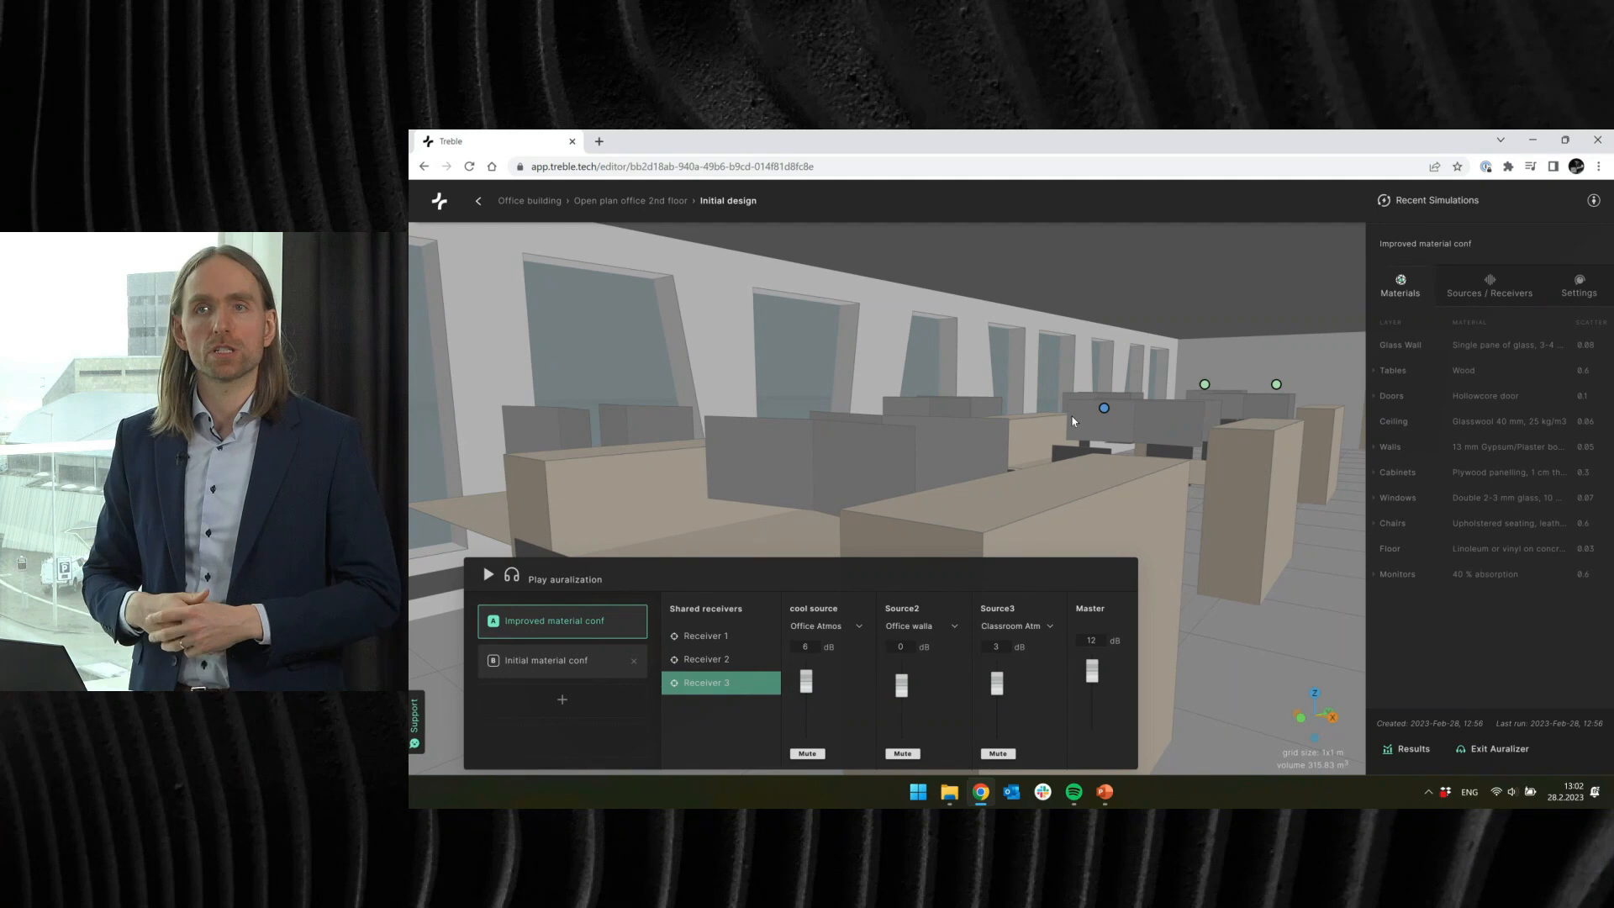
drag(1073, 421, 749, 421)
drag(1141, 451, 884, 434)
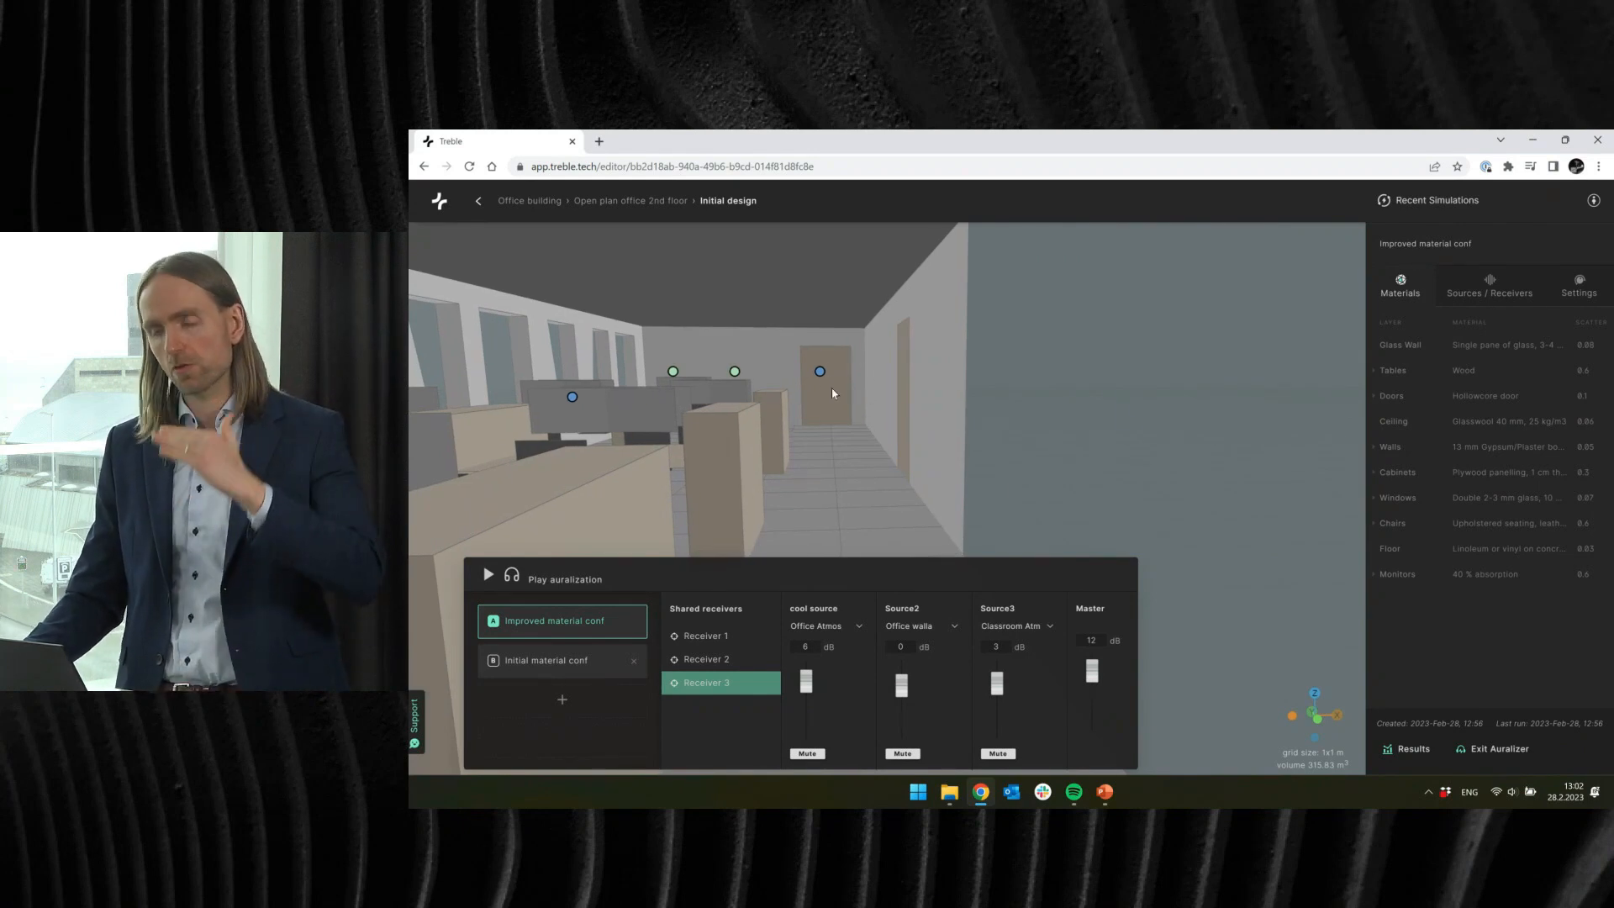
drag(772, 432, 960, 645)
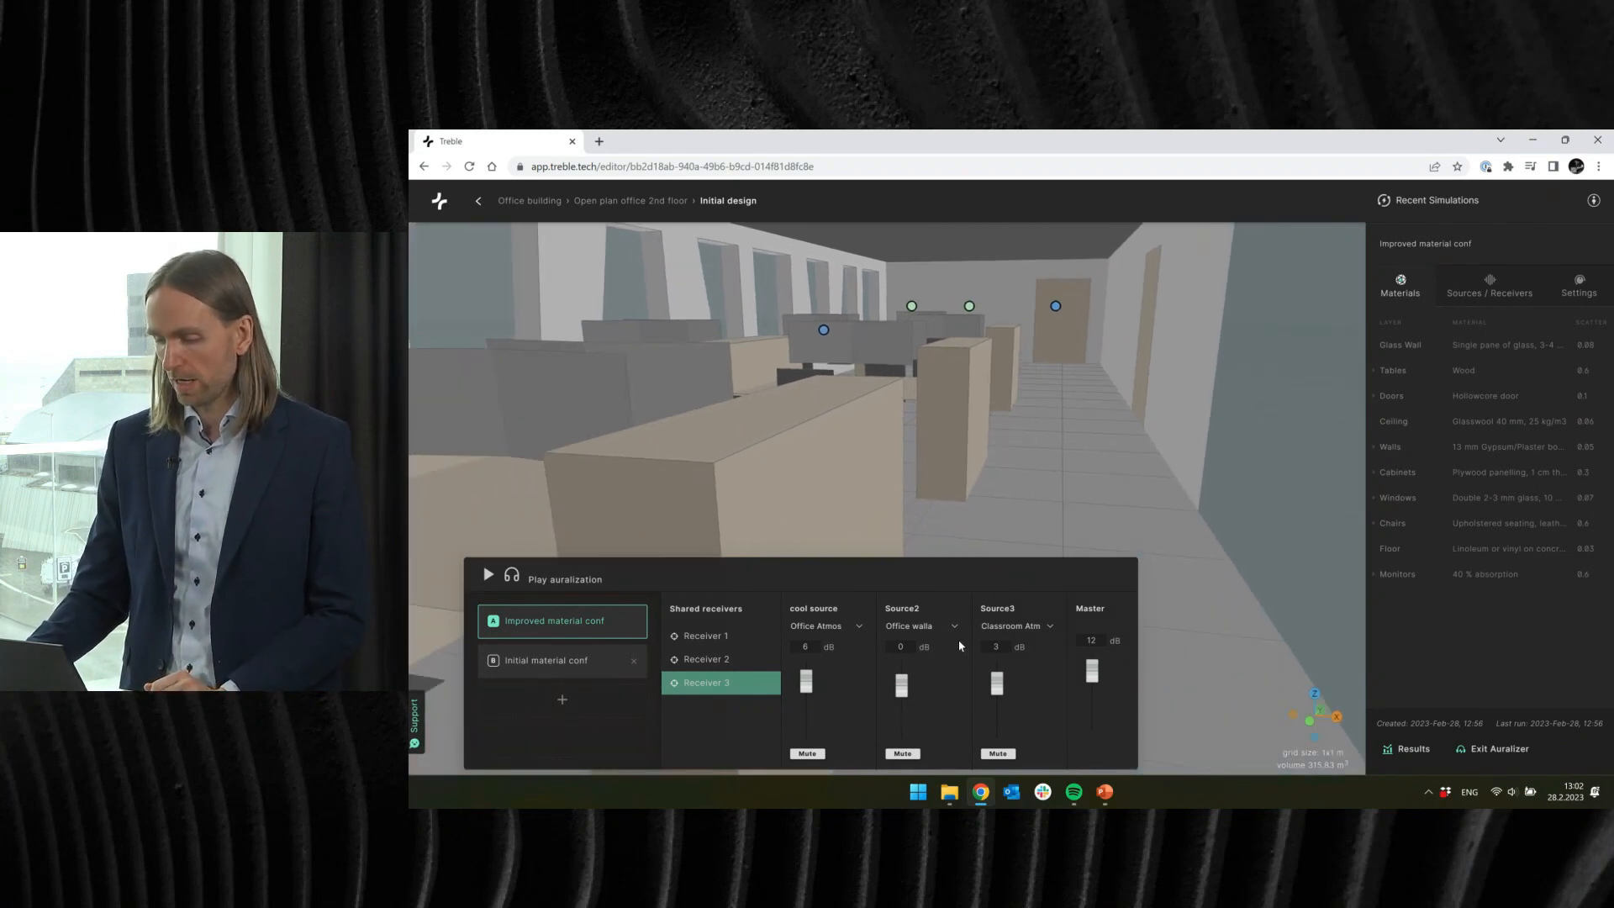
Step: Launch SketchUp Pro 2022 and dismiss its welcome window to reach an untitled model
click(918, 792)
click(928, 296)
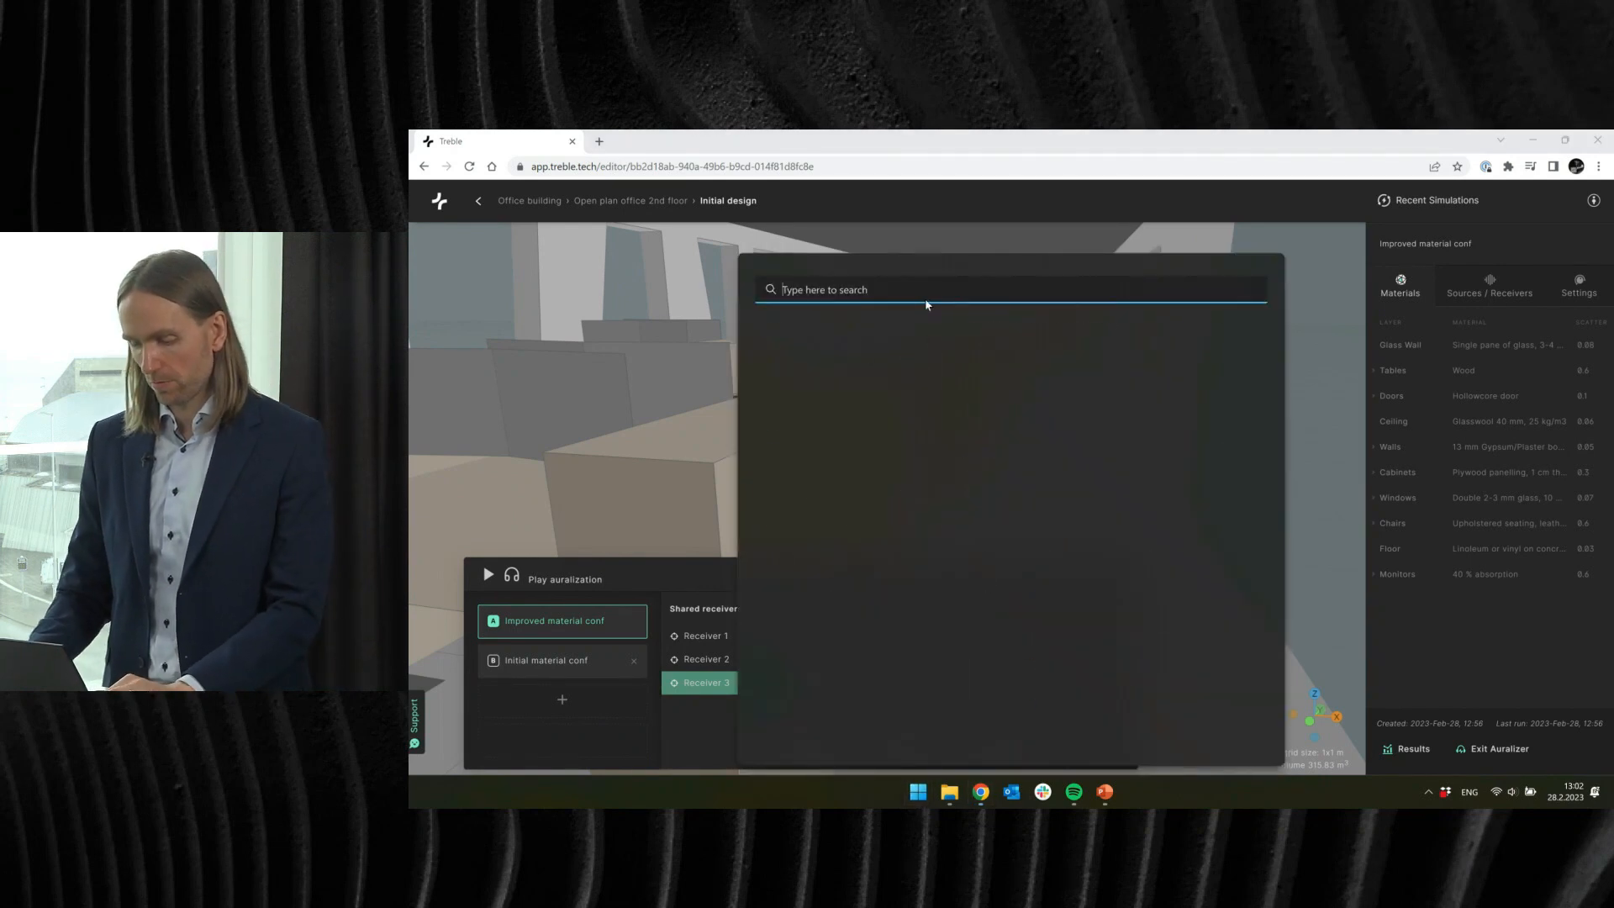
text(sket)
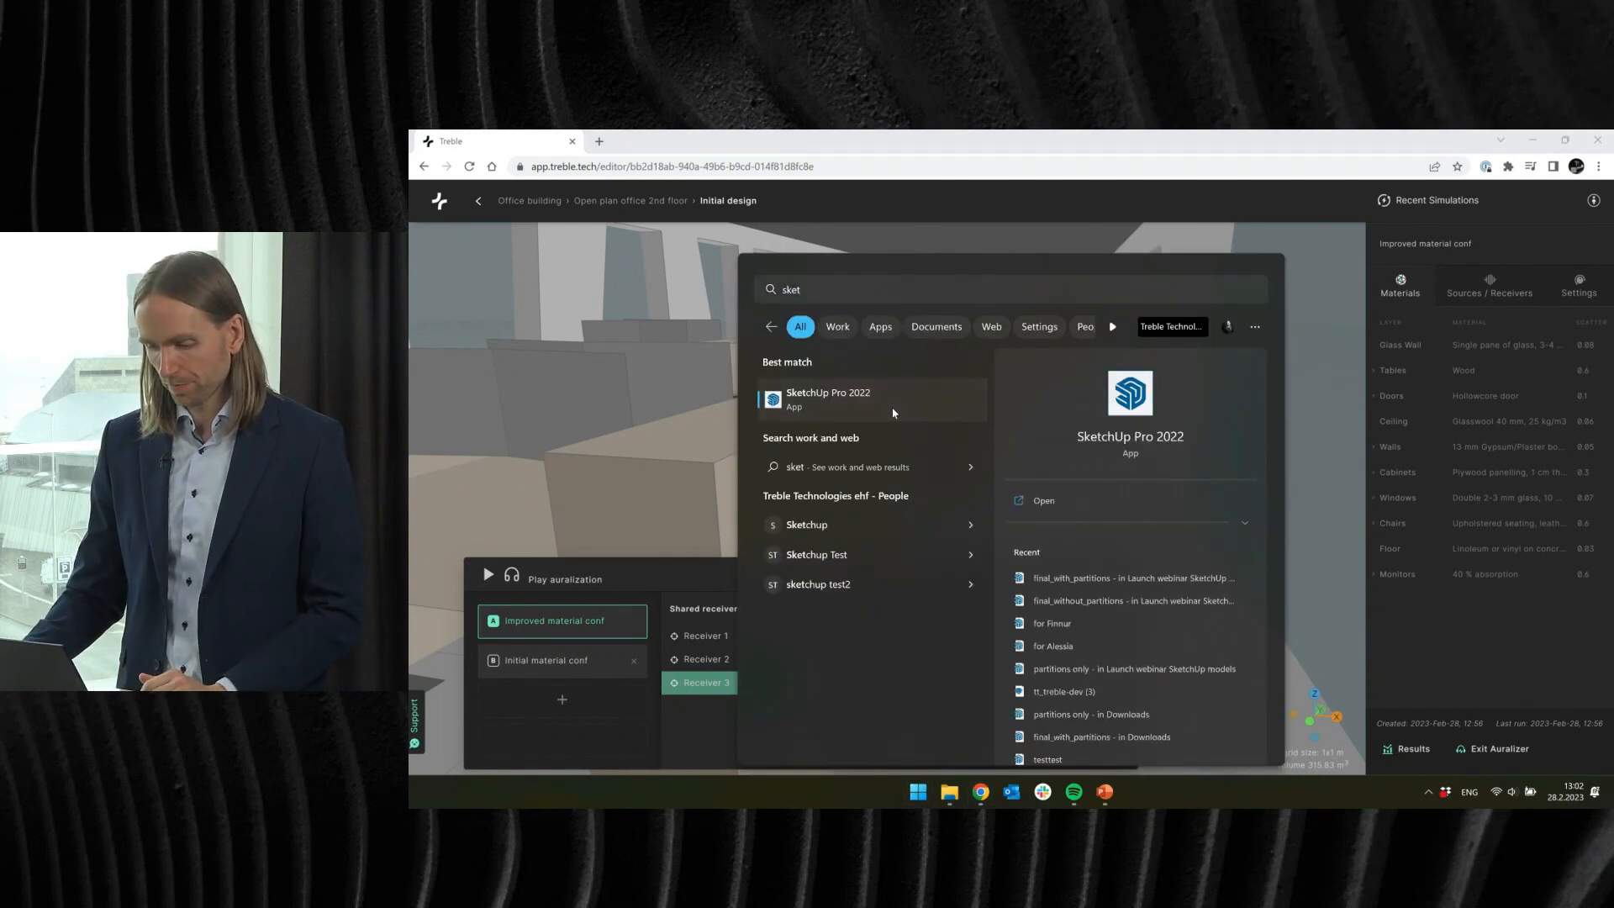
click(894, 412)
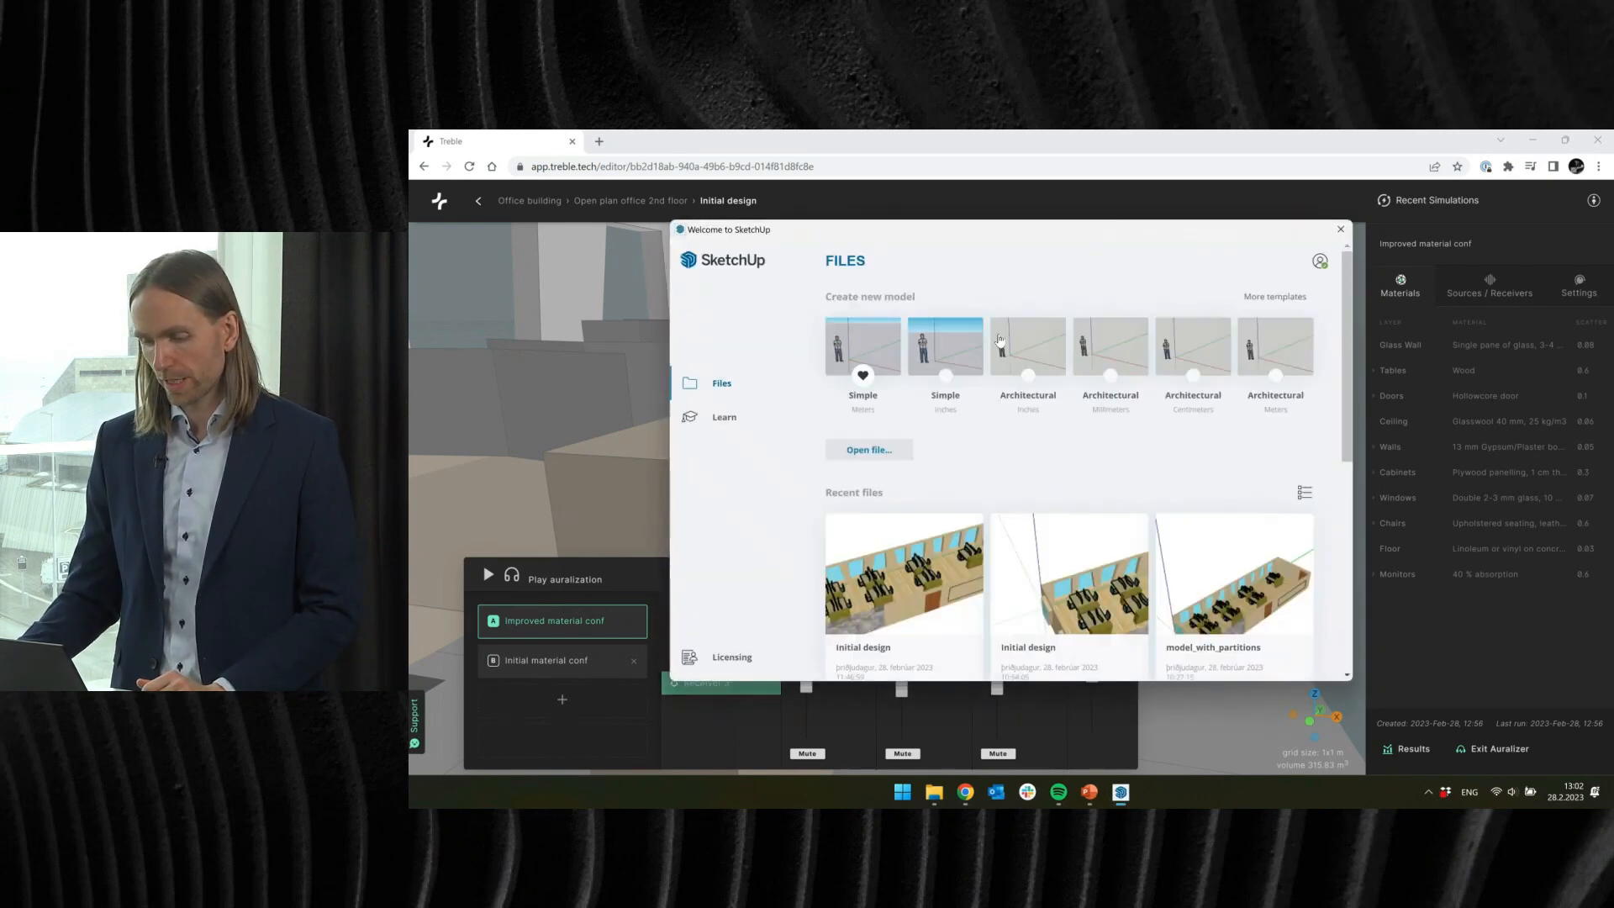
key(alt+F4)
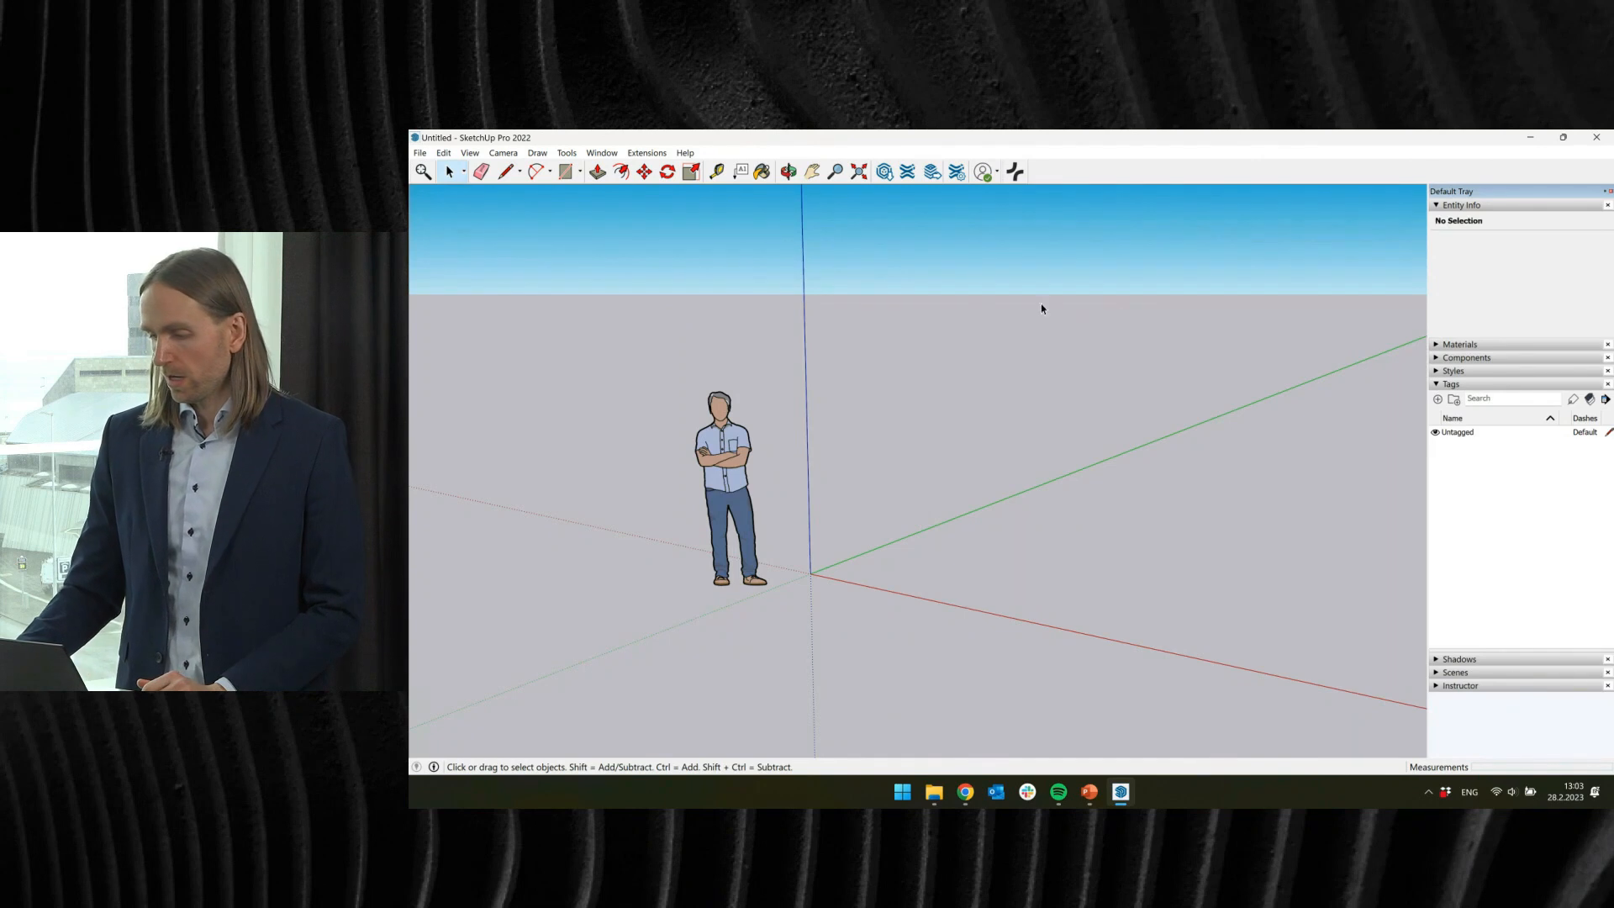
Step: Fetch the Initial design model of Office building, Open plan office 2nd floor, through the Treble extension, discarding the untitled model's changes
click(1016, 172)
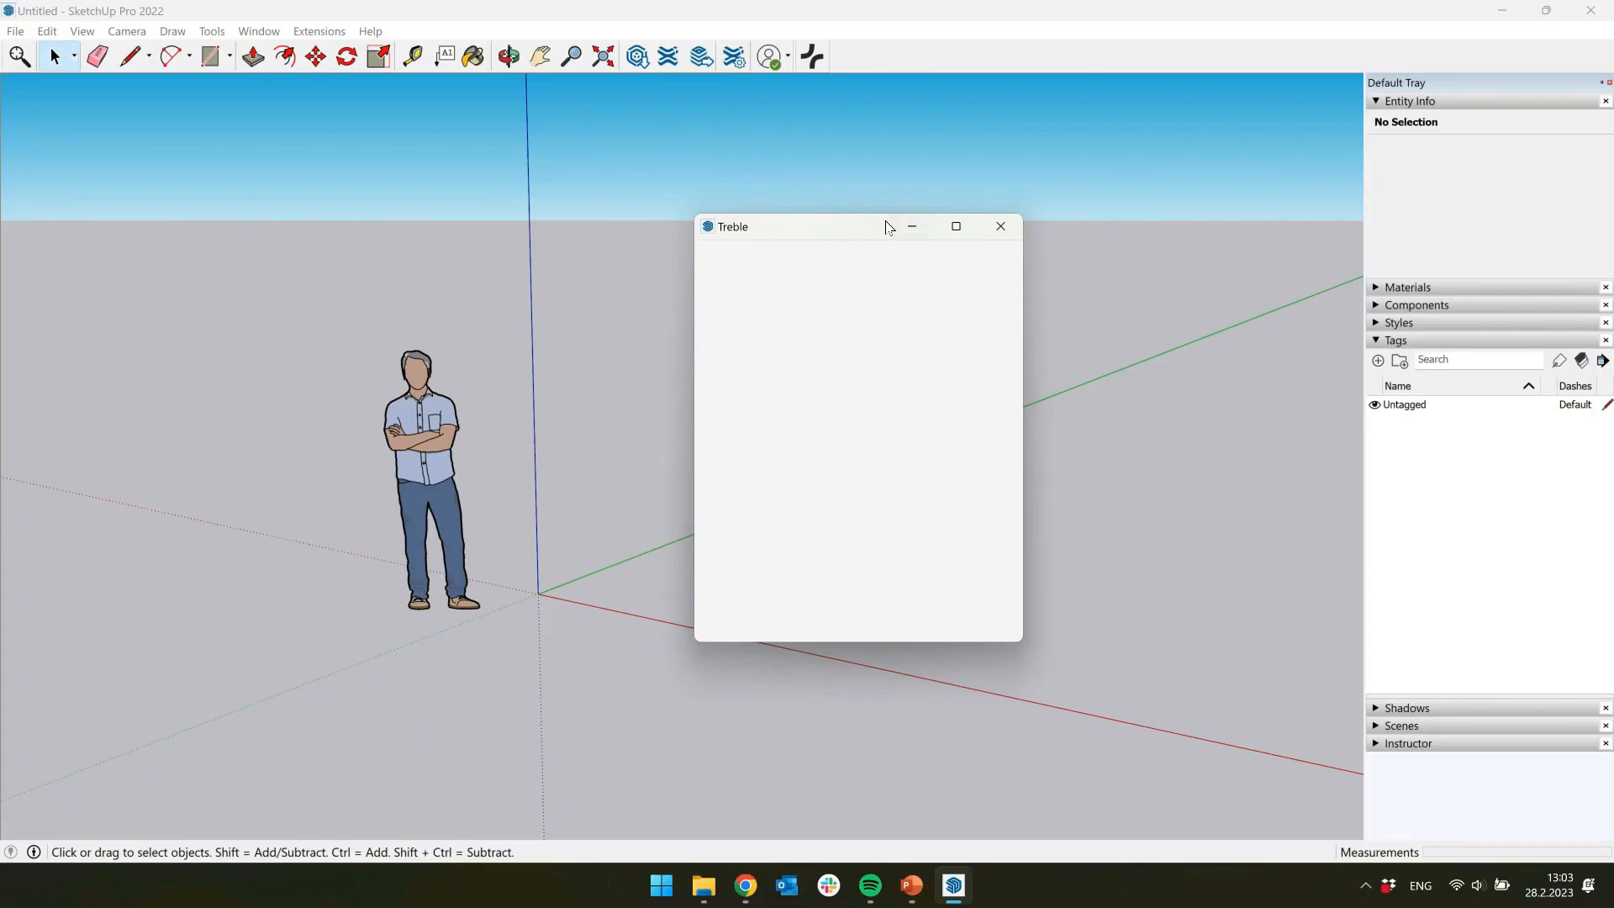
drag(832, 227, 663, 205)
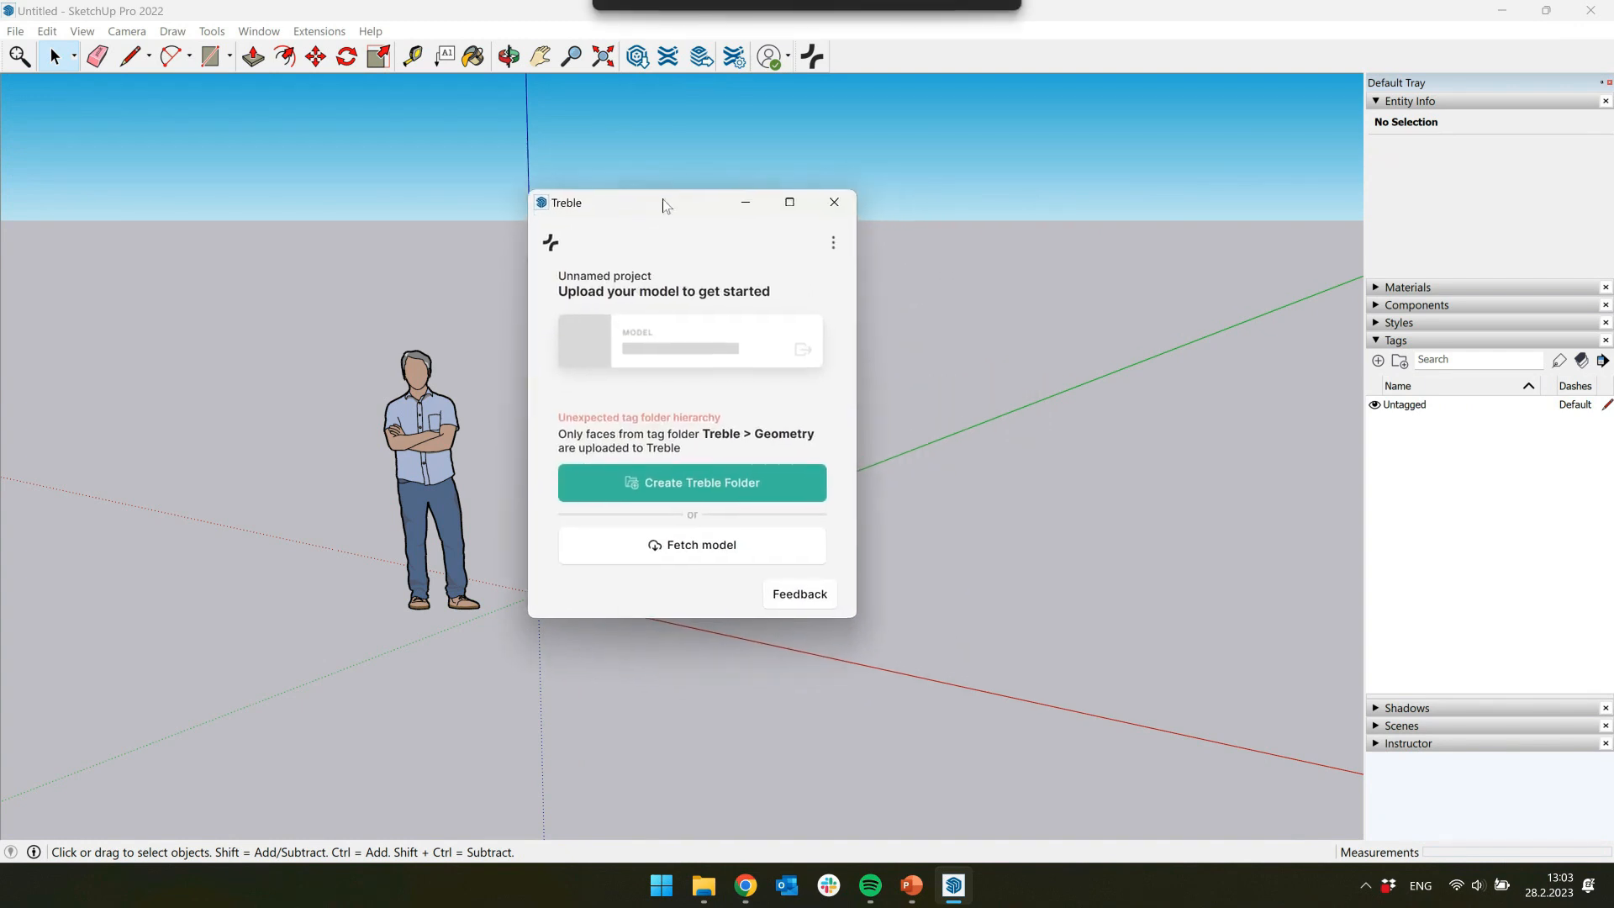
click(713, 548)
click(690, 301)
click(641, 353)
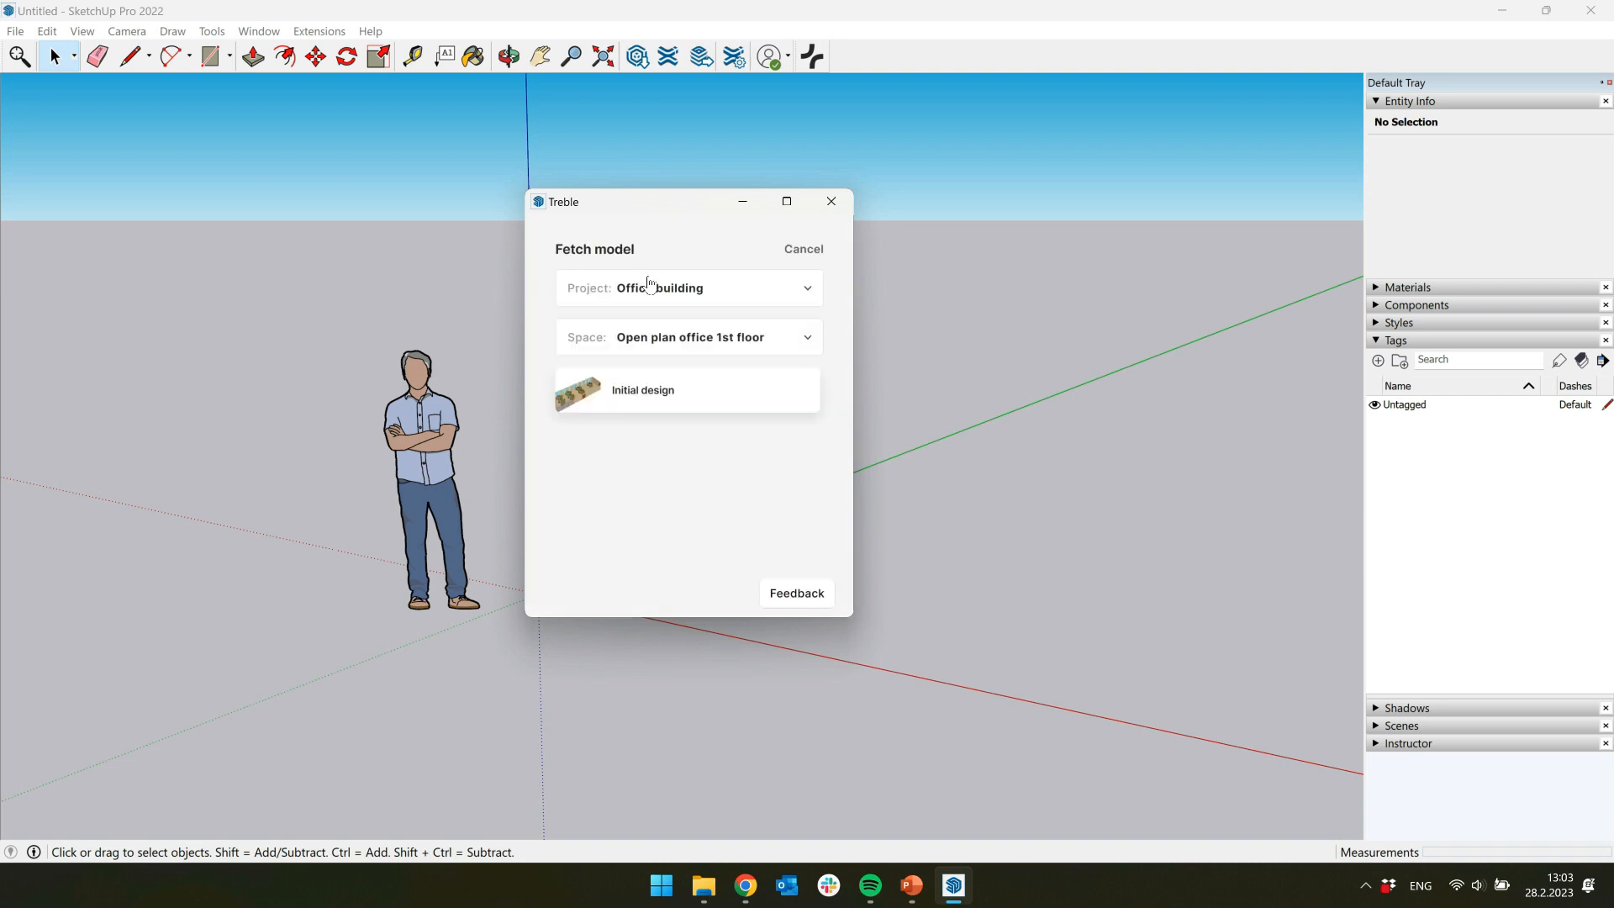
click(669, 337)
click(659, 374)
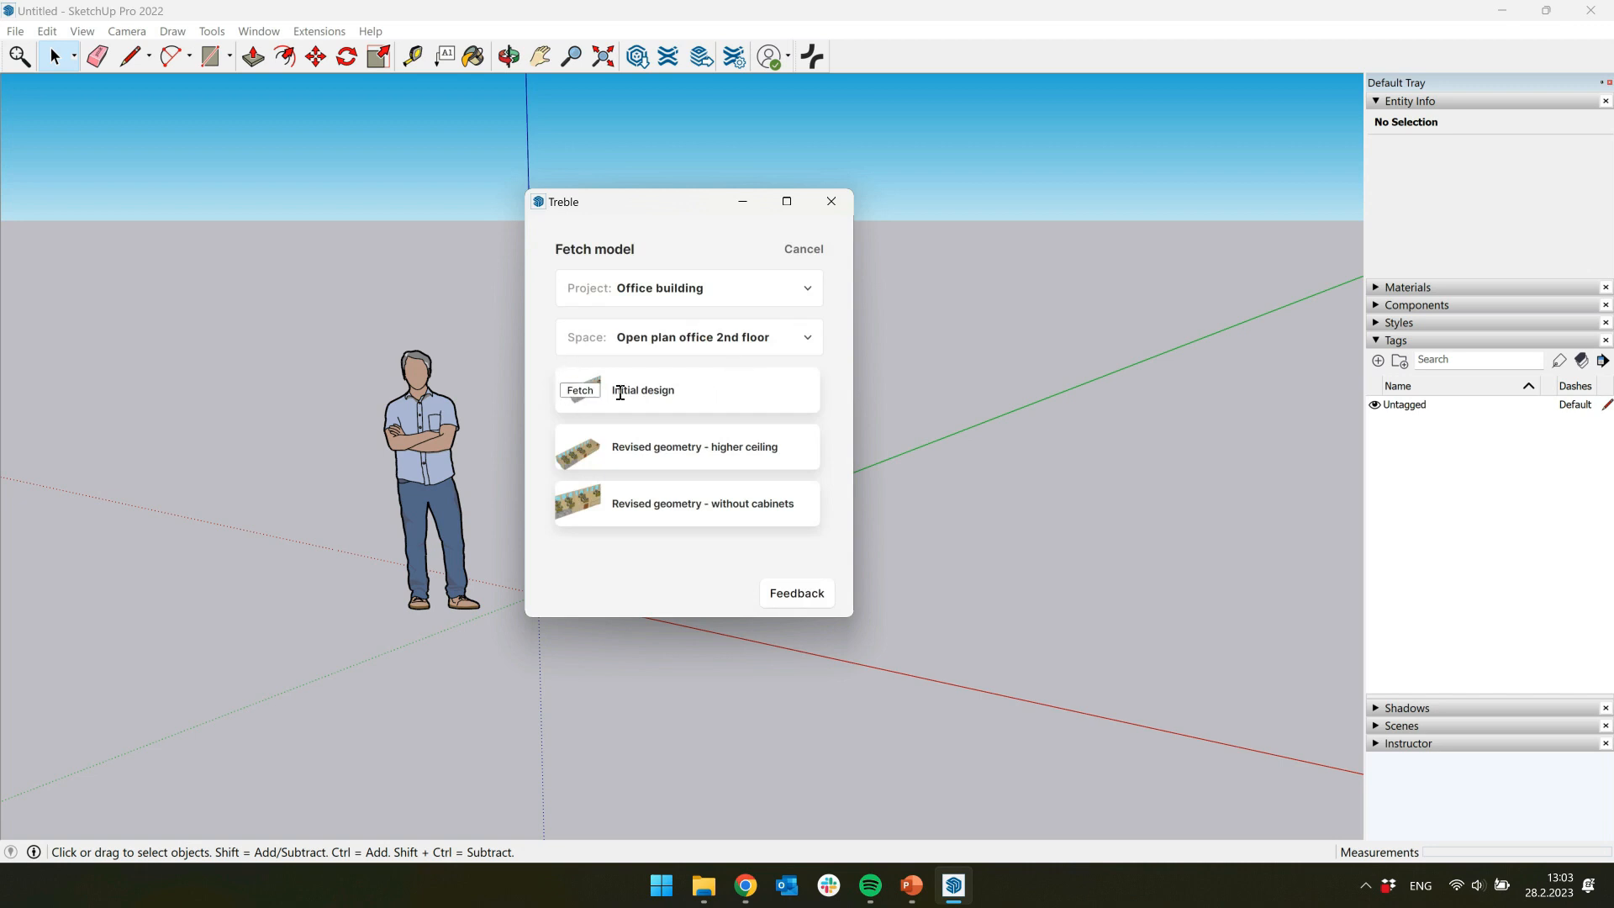
click(575, 392)
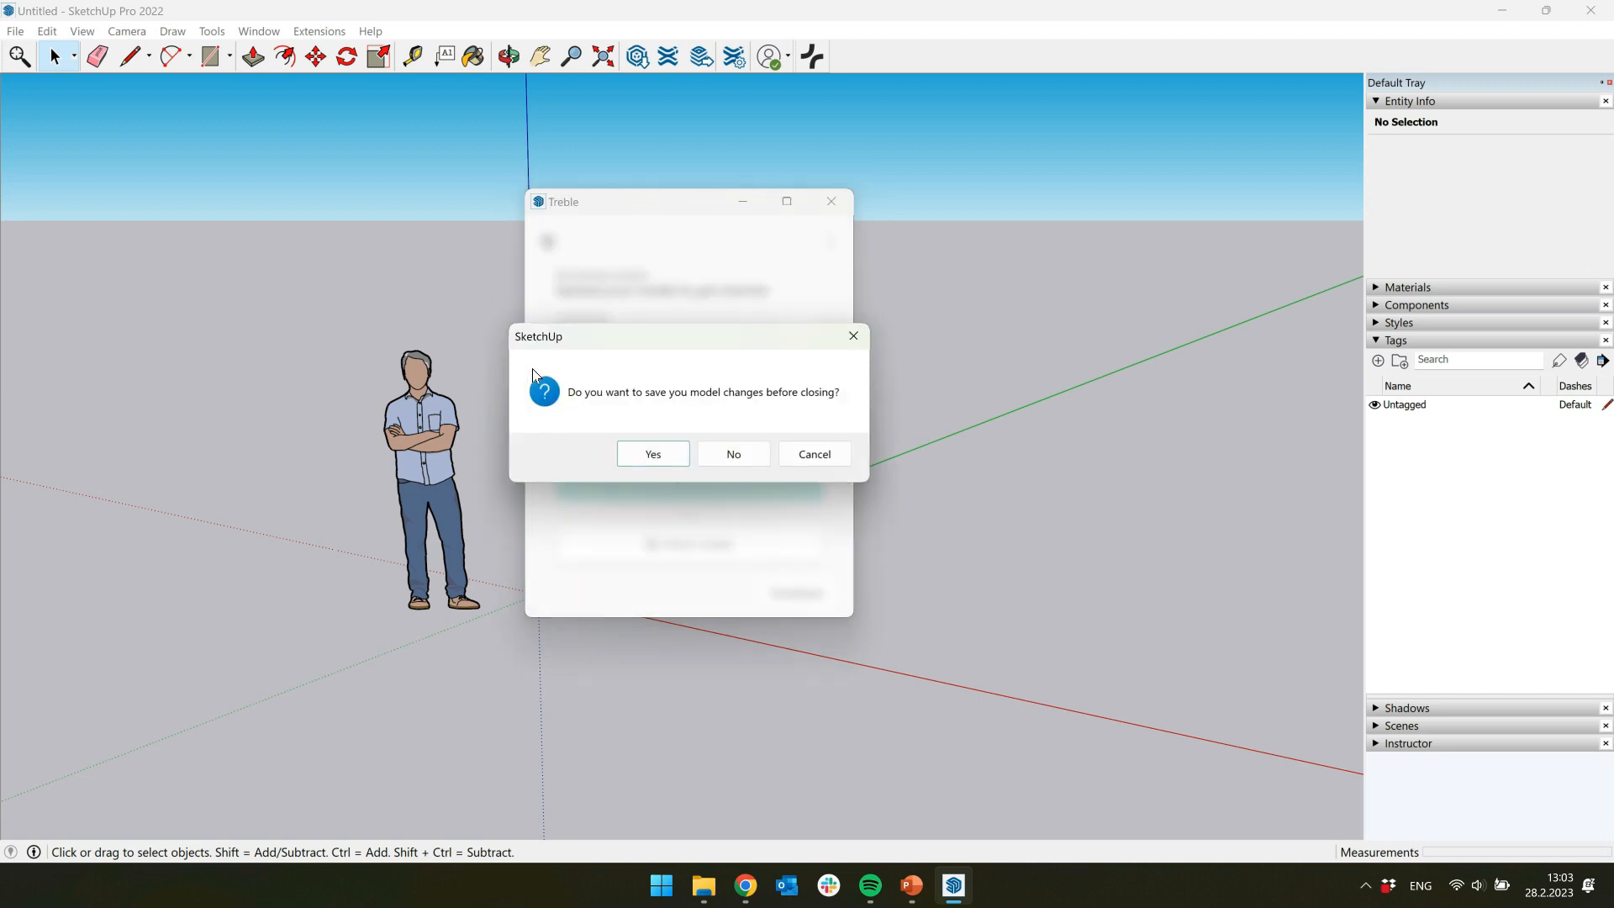
click(737, 454)
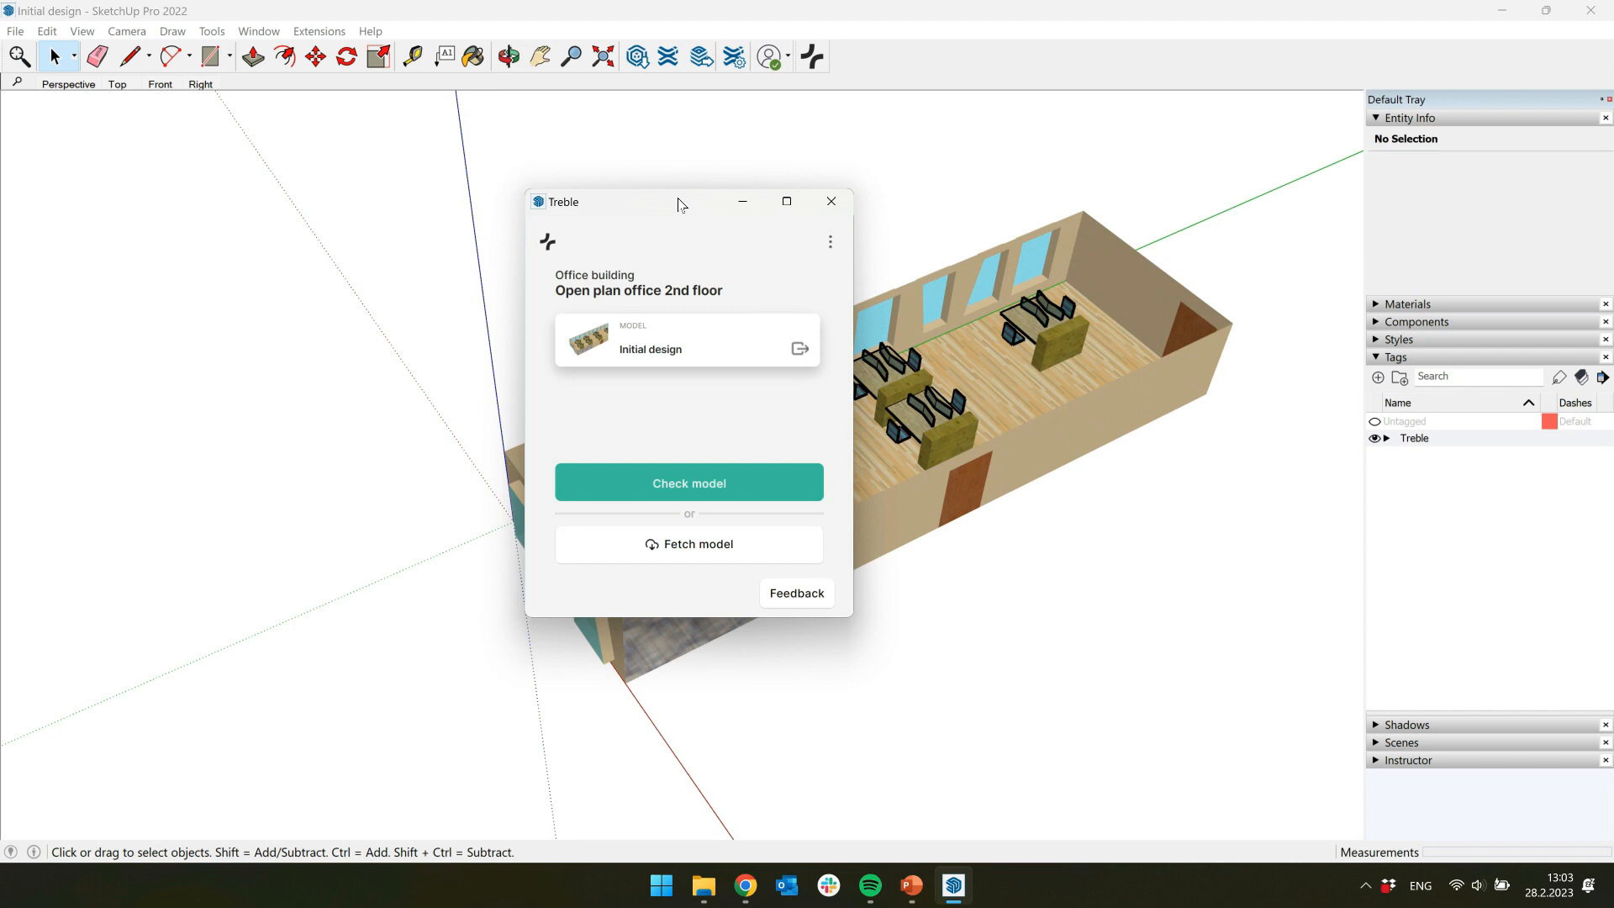
Step: Add the tags Wall absorber and Partitions inside the Geometry folder of the Treble tags
drag(678, 206, 212, 244)
scroll(730, 523, up, 3)
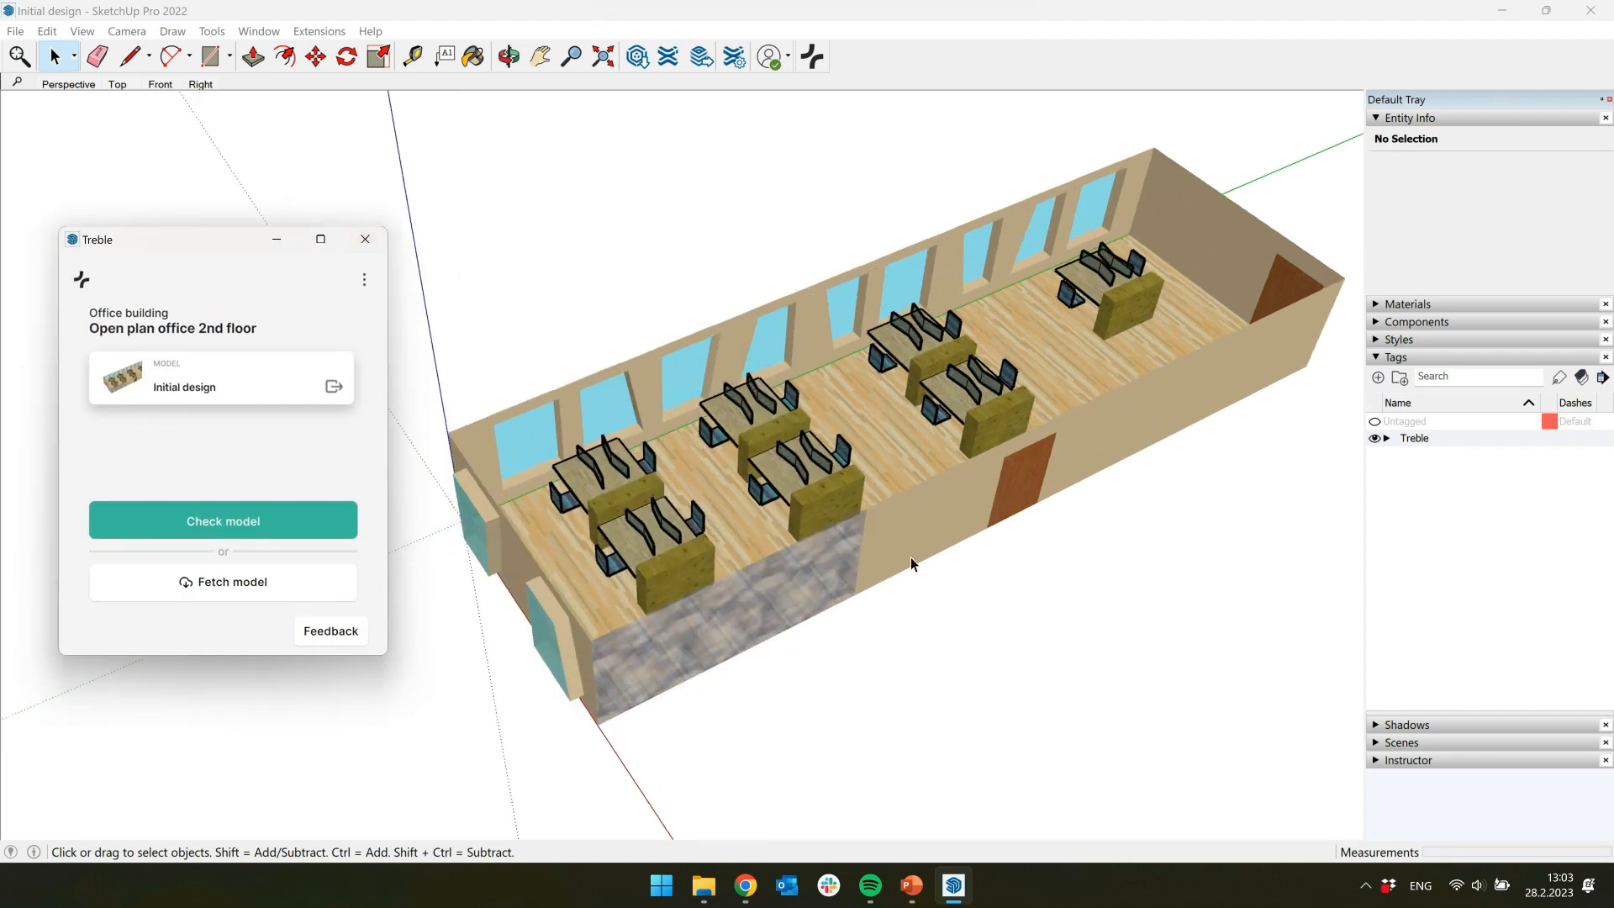
click(1387, 438)
click(1405, 455)
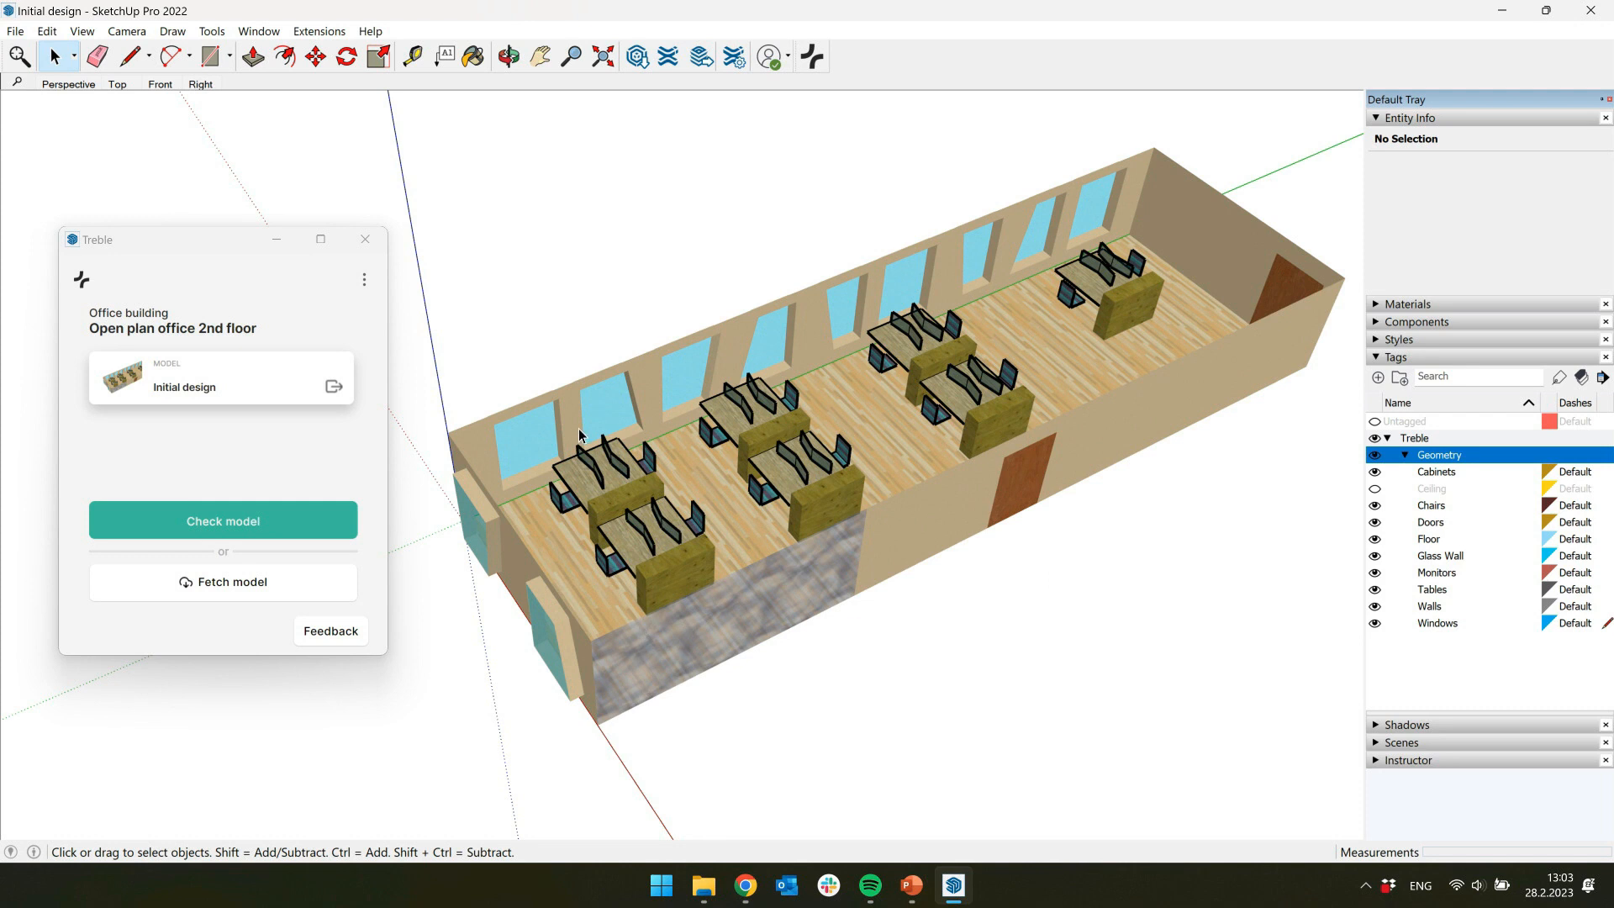
click(1377, 377)
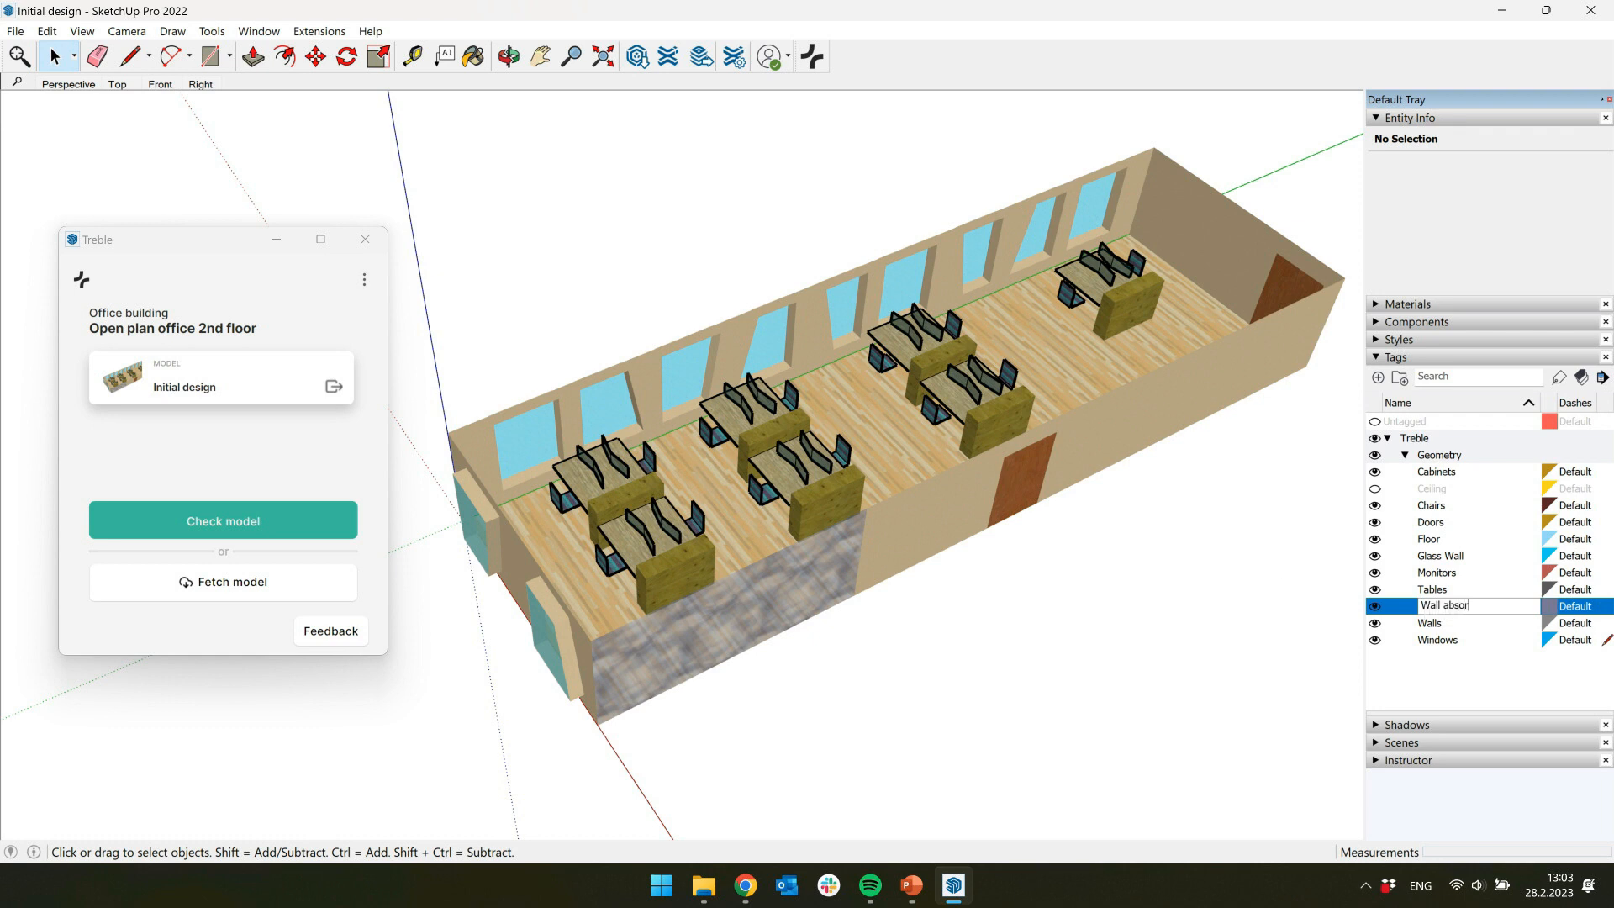
key(Return)
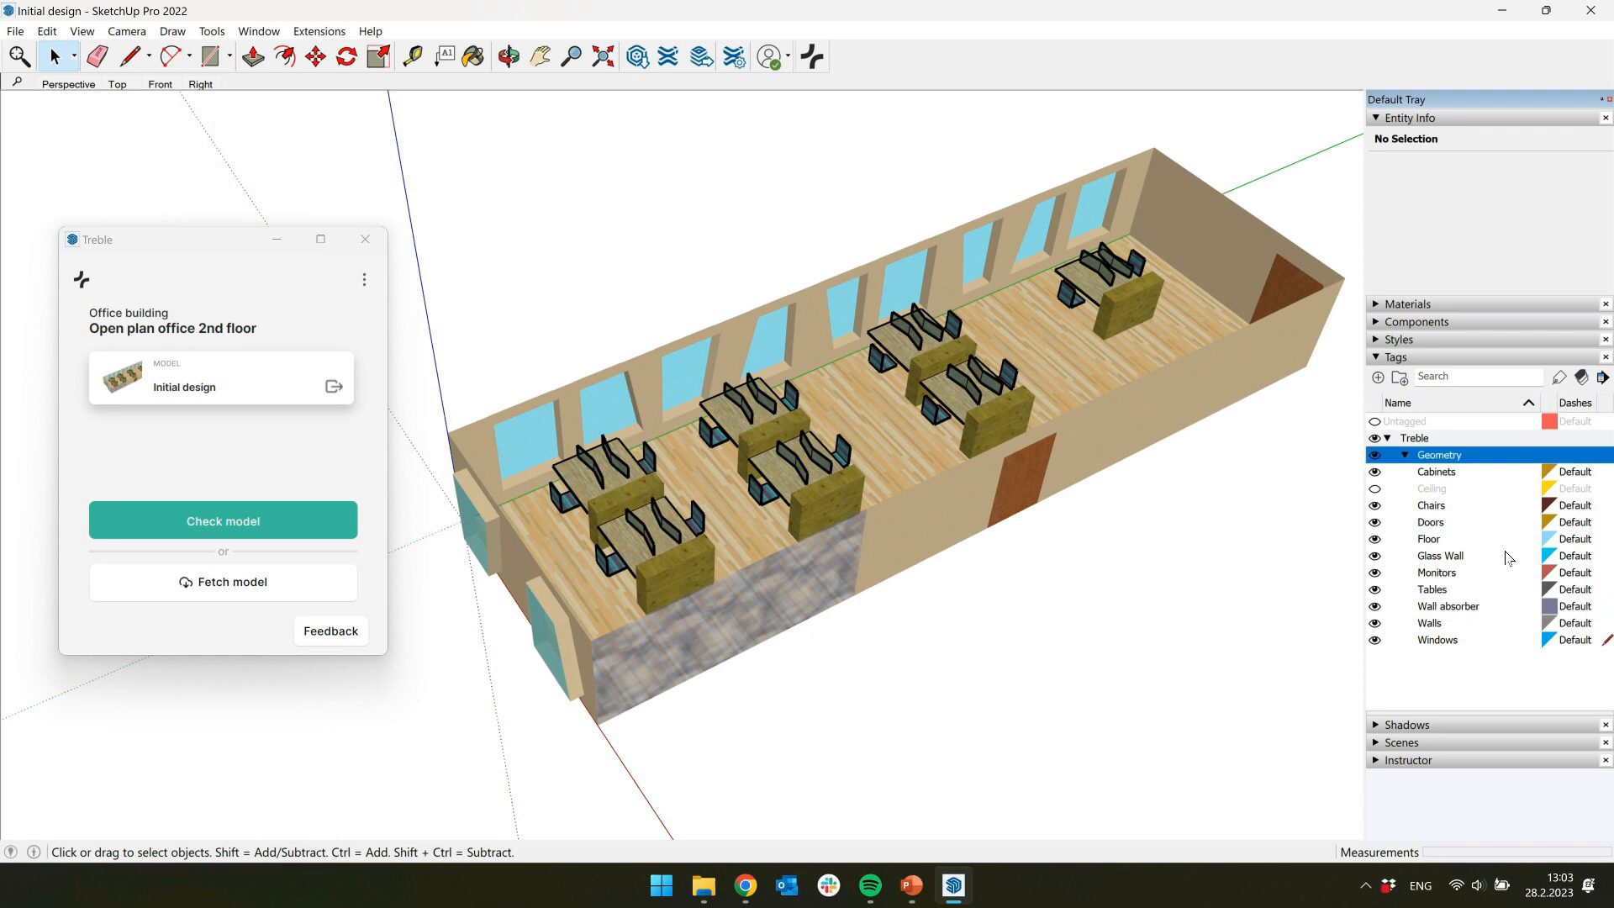
click(1378, 378)
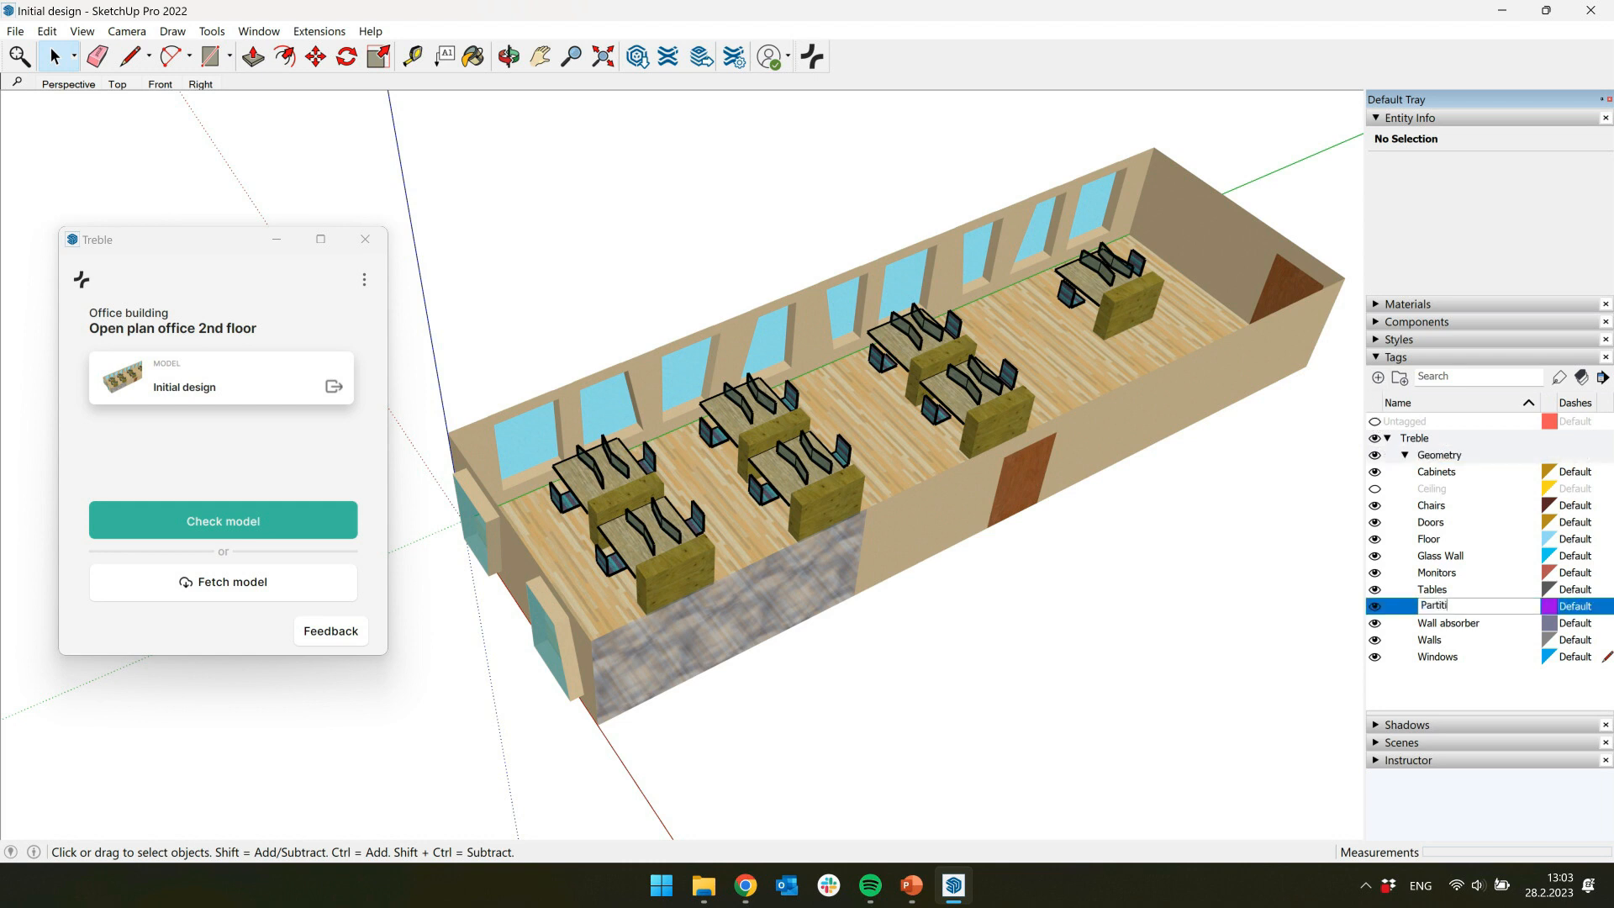
key(Return)
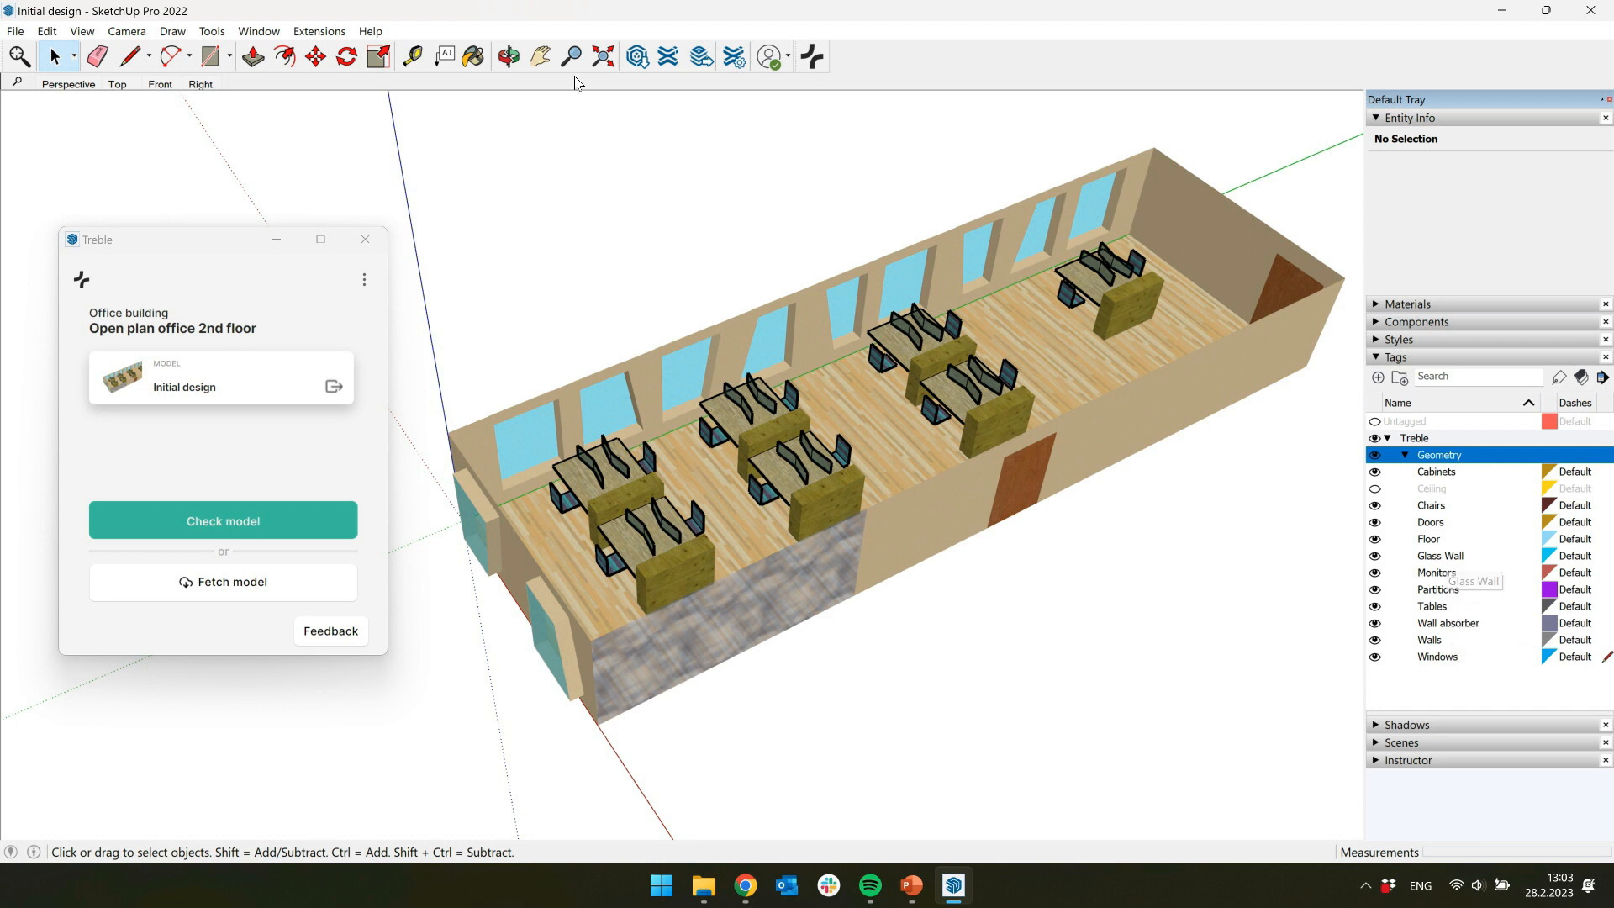
Step: Draw a rectangle about 7.00 m by 1.53 m on the long wall opposite the windows and assign its face to Wall absorber
click(210, 56)
click(1084, 426)
click(1302, 346)
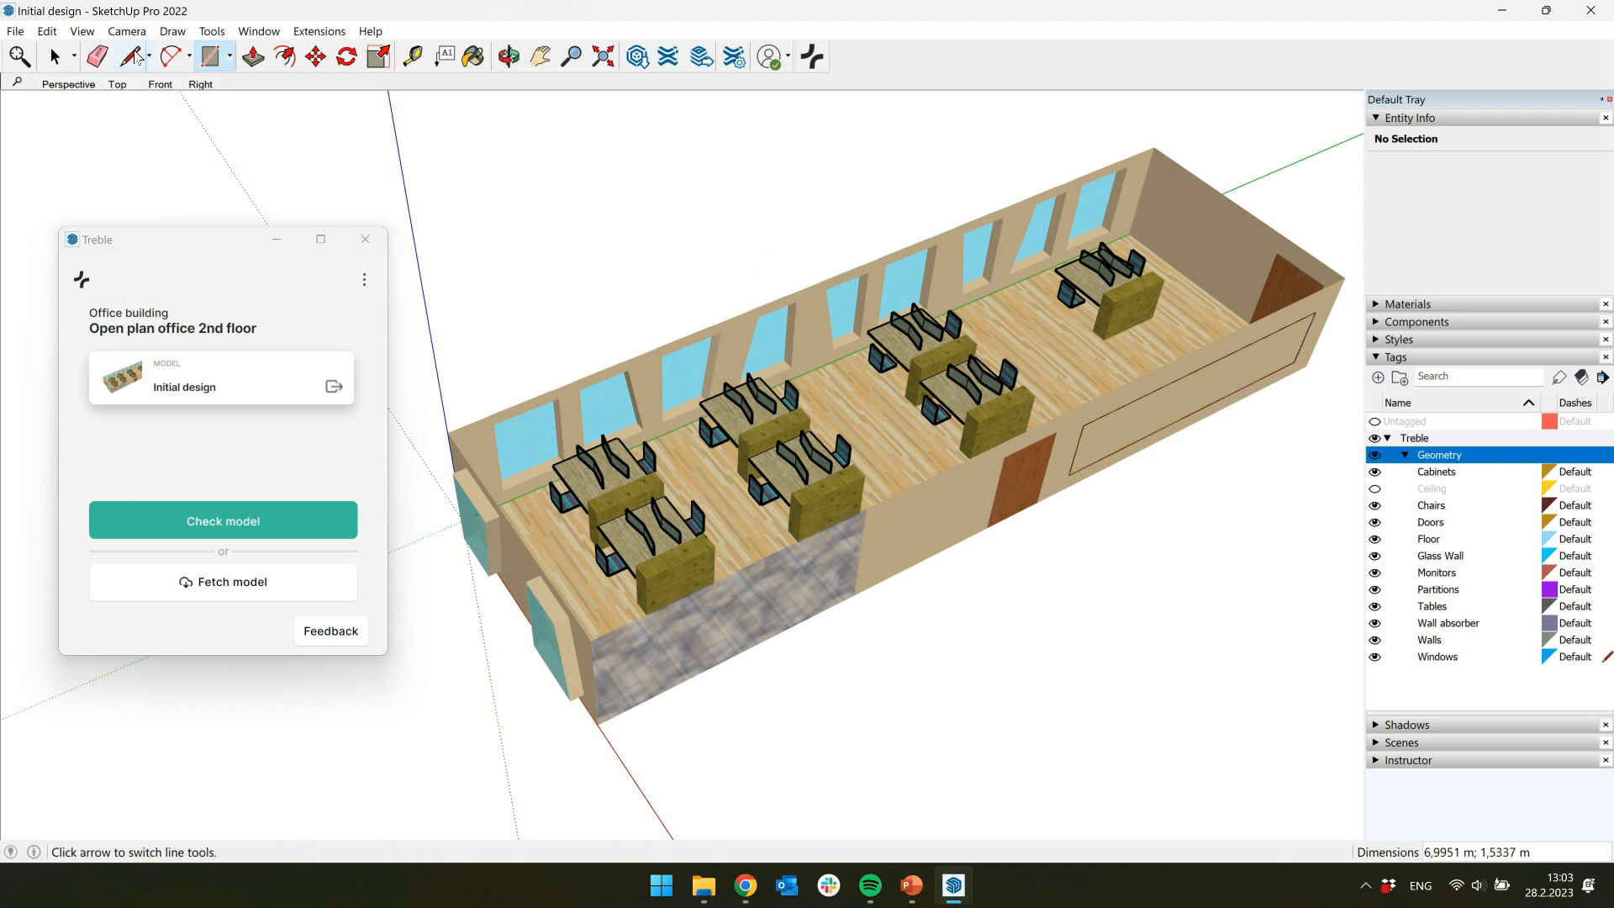
click(55, 56)
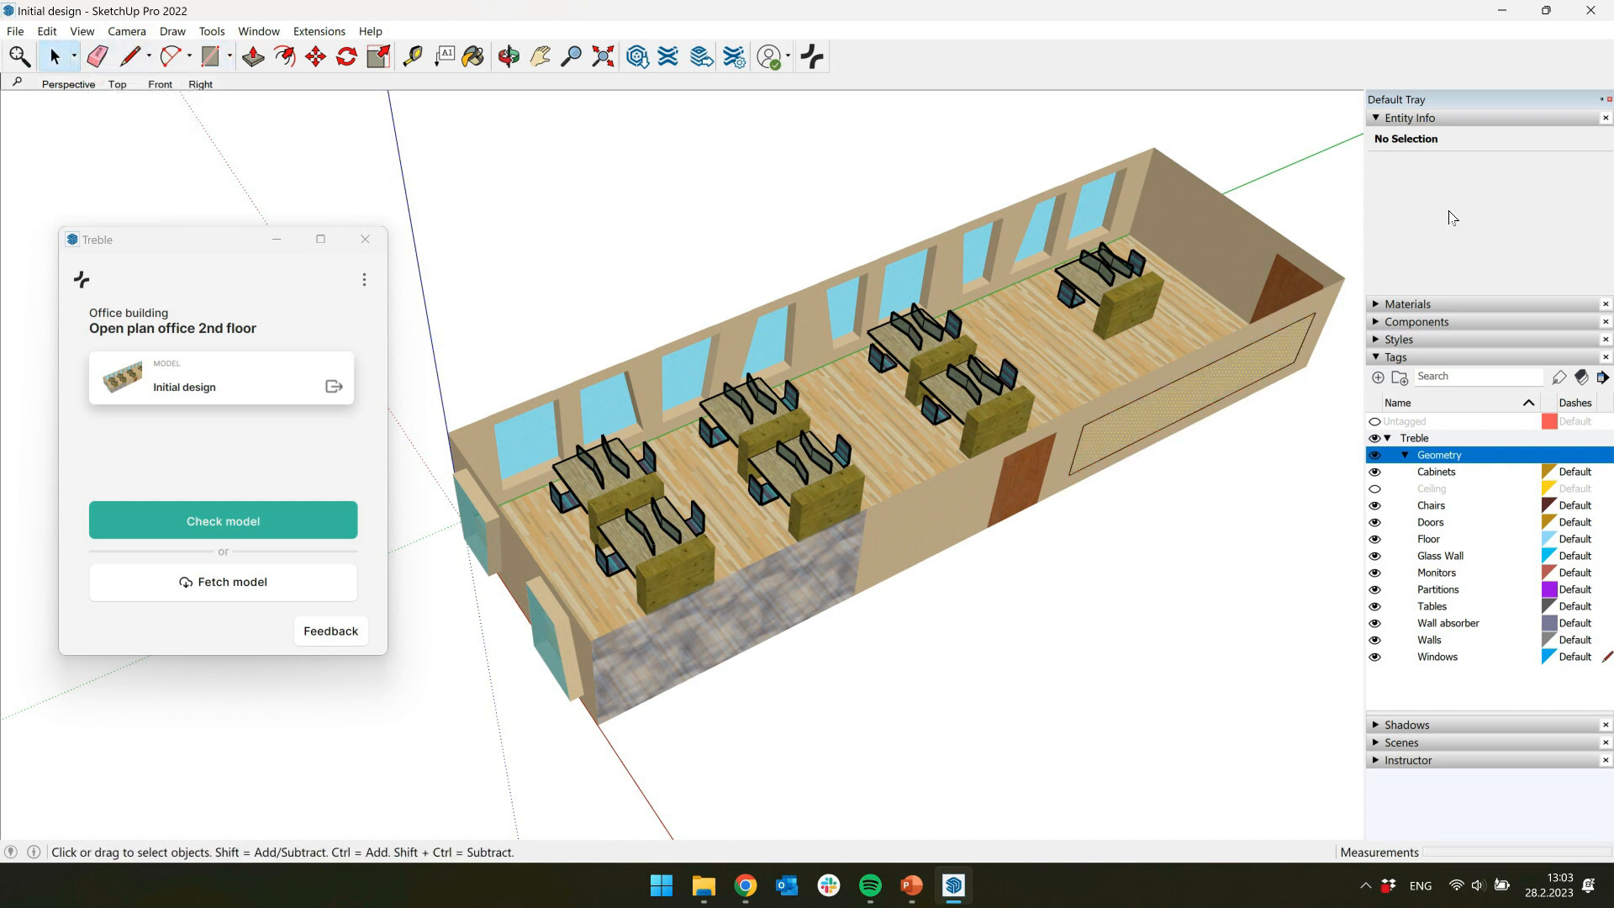
click(1545, 166)
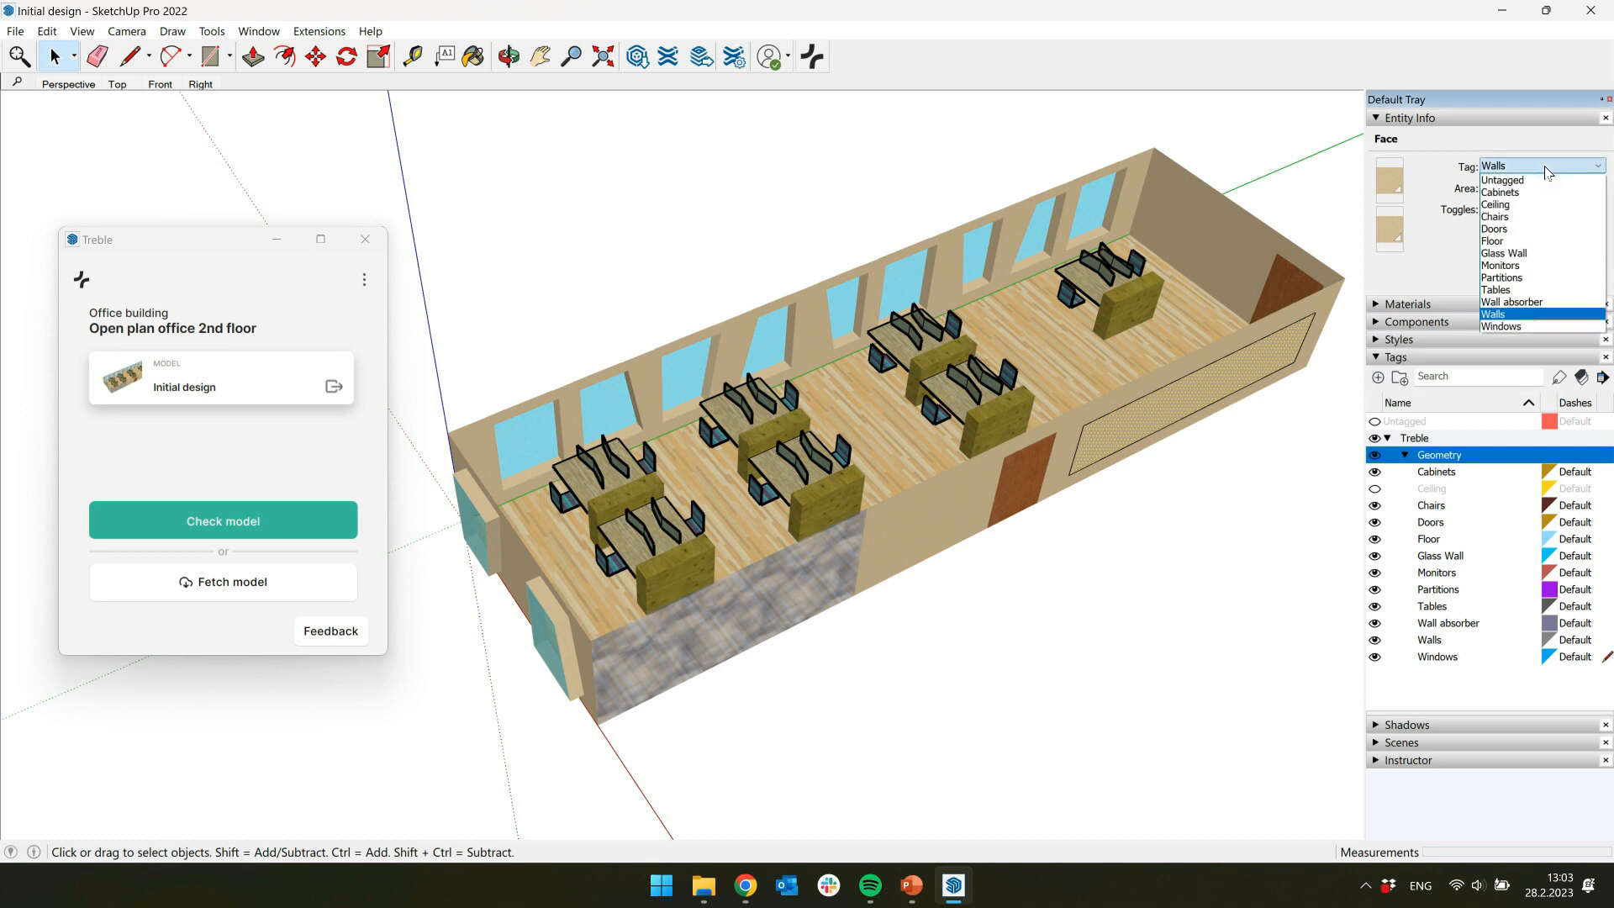
click(1532, 304)
click(1163, 590)
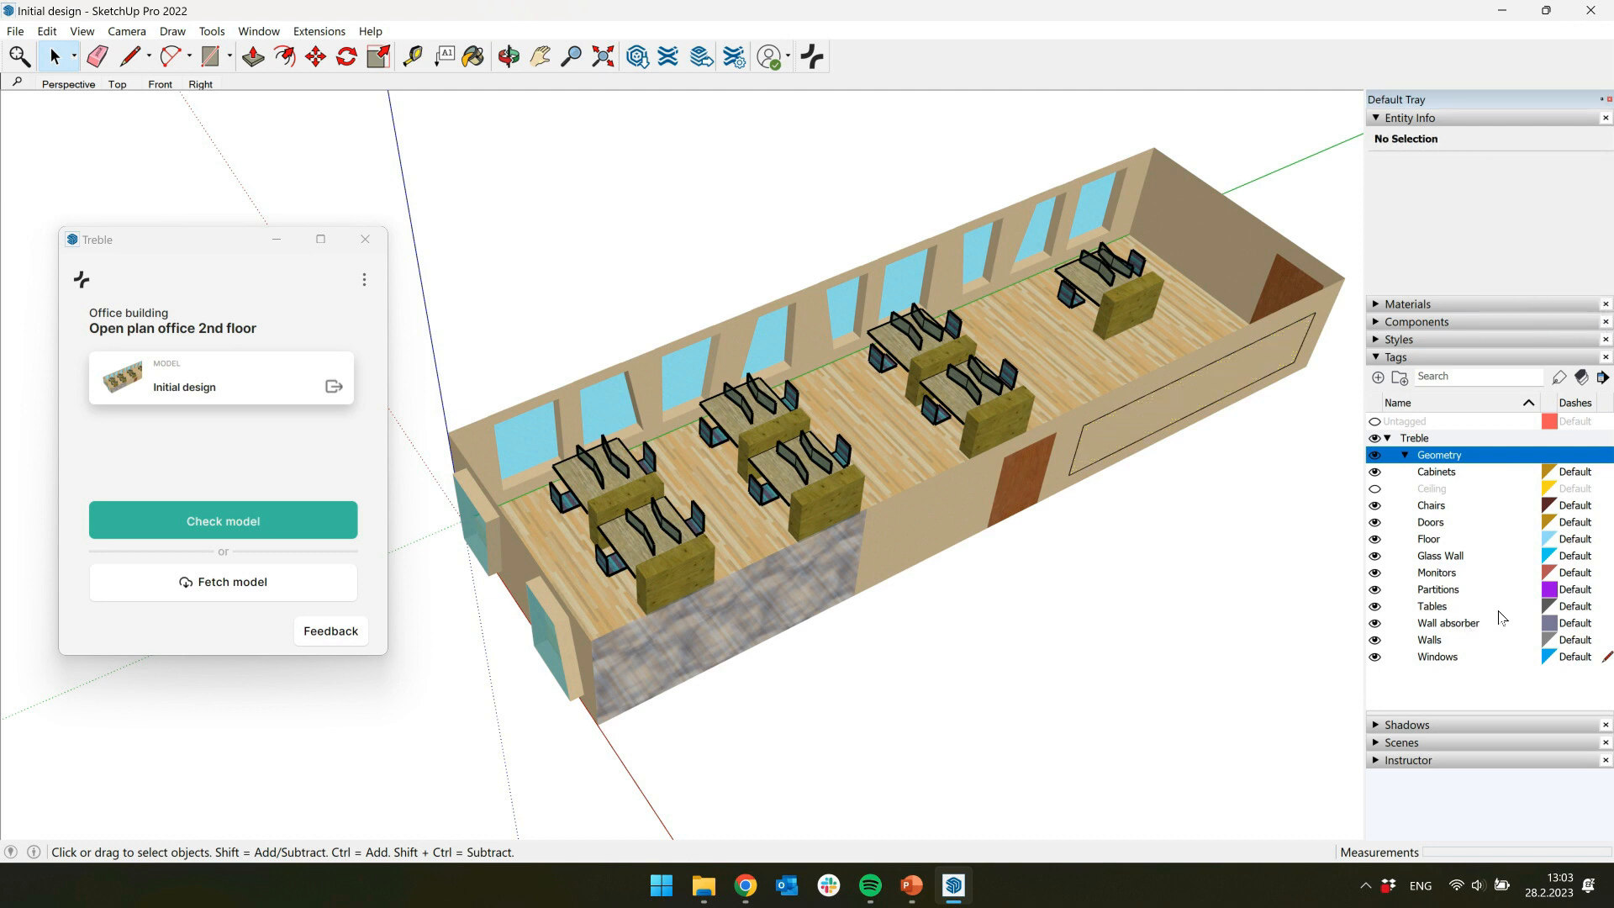
Step: Make Partitions the active tag and draw a 0.8 m vertical edge from the midpoint of the first table's window-side edge
click(1603, 592)
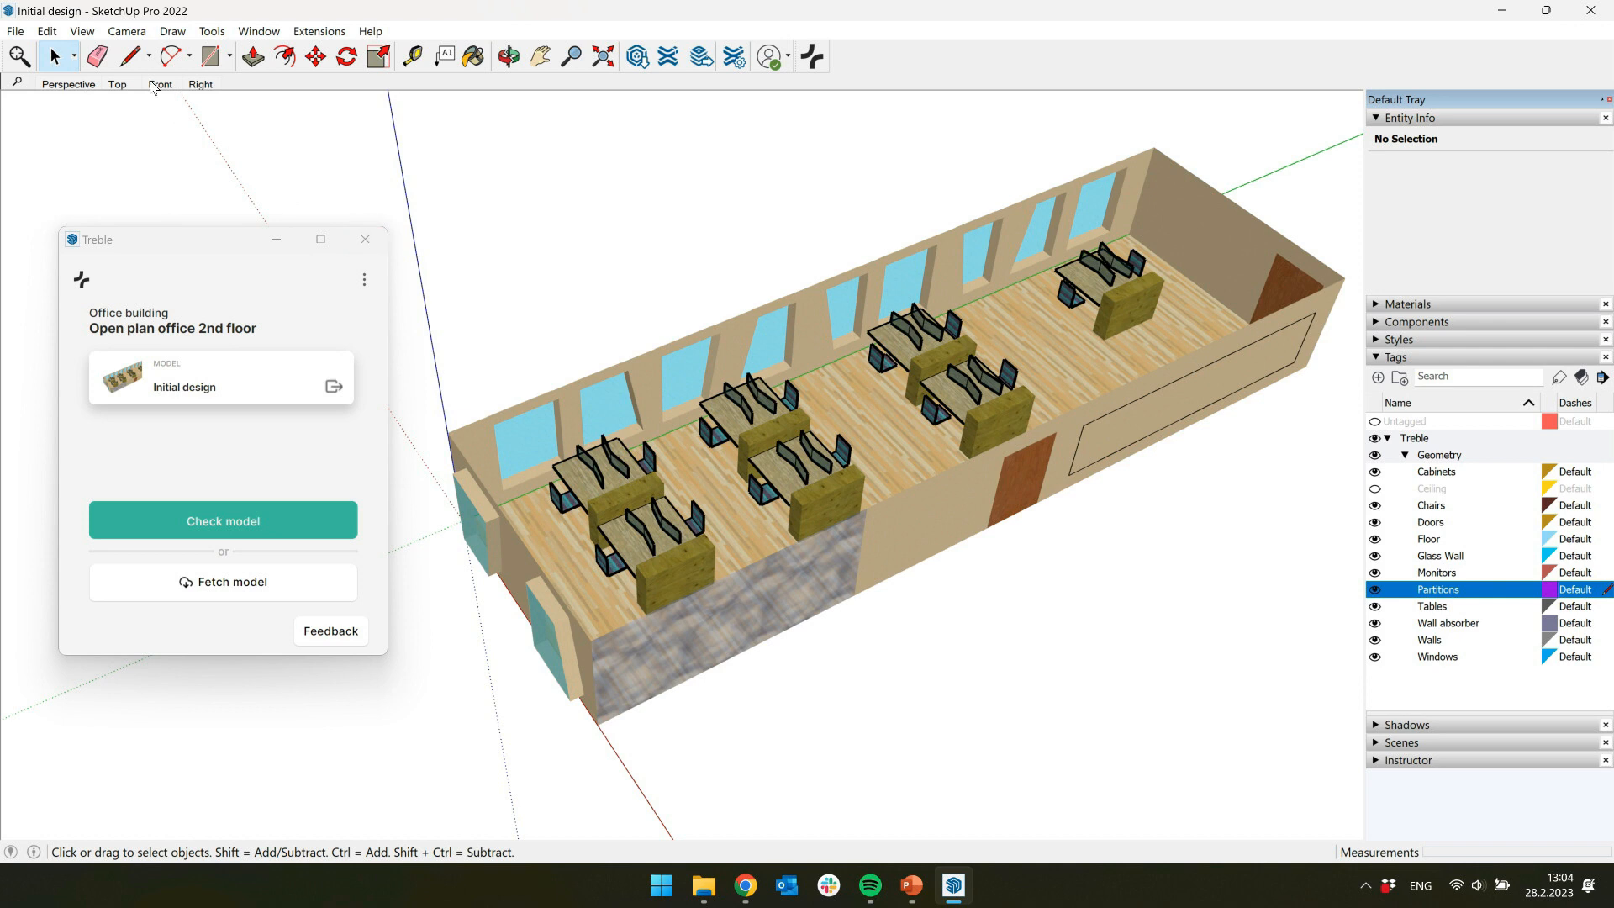
click(130, 57)
scroll(648, 471, up, 10)
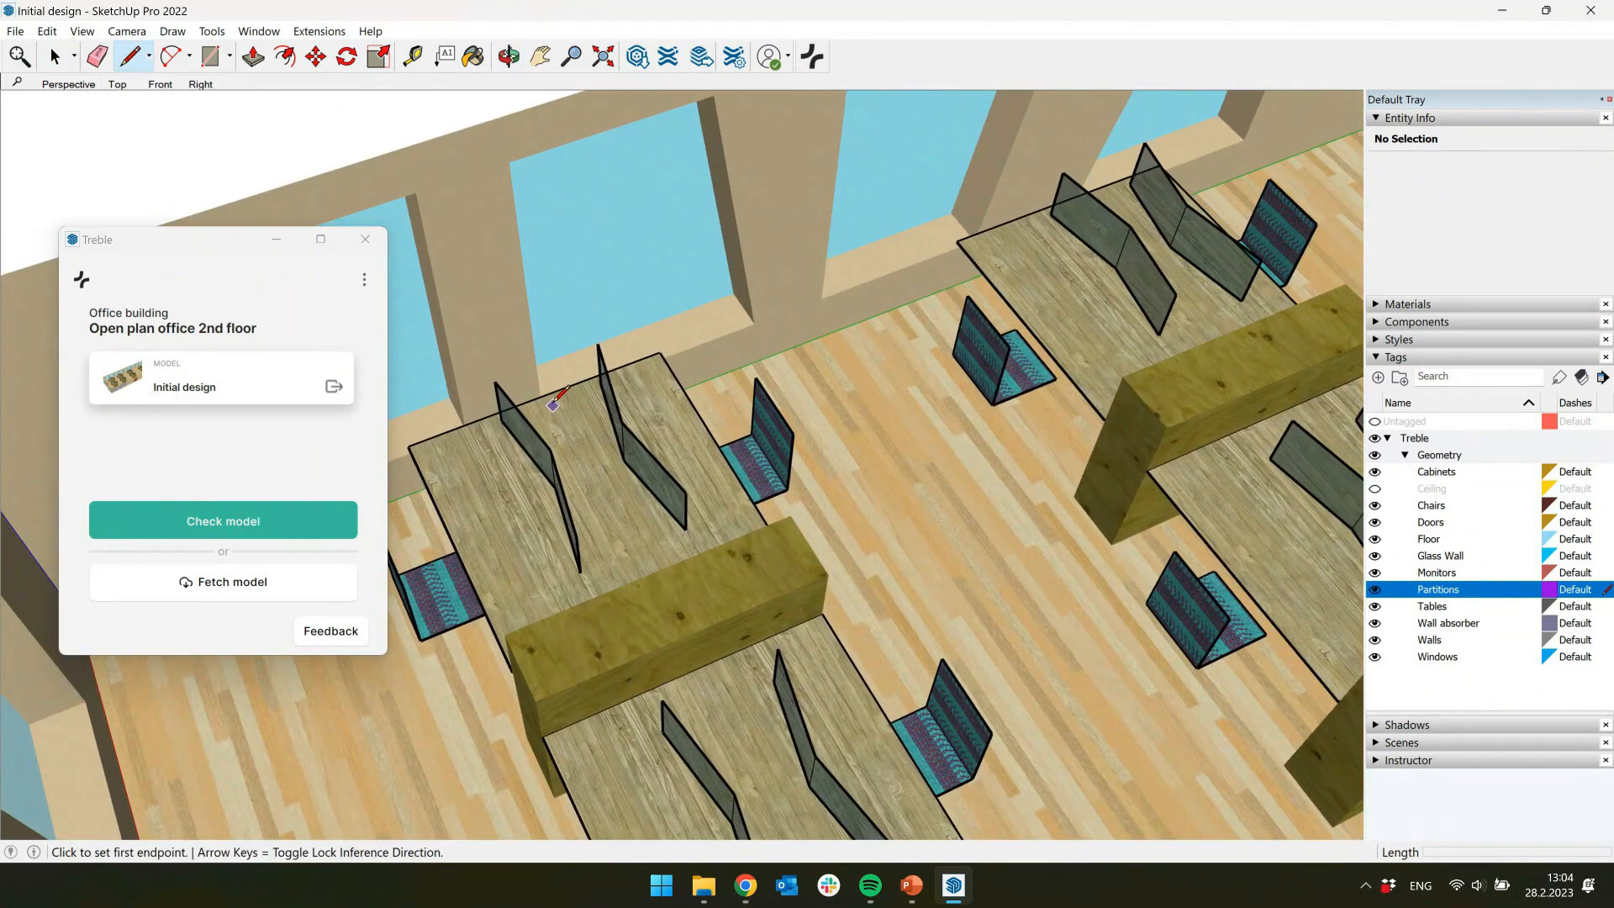
middle_drag(555, 402, 575, 407)
click(535, 412)
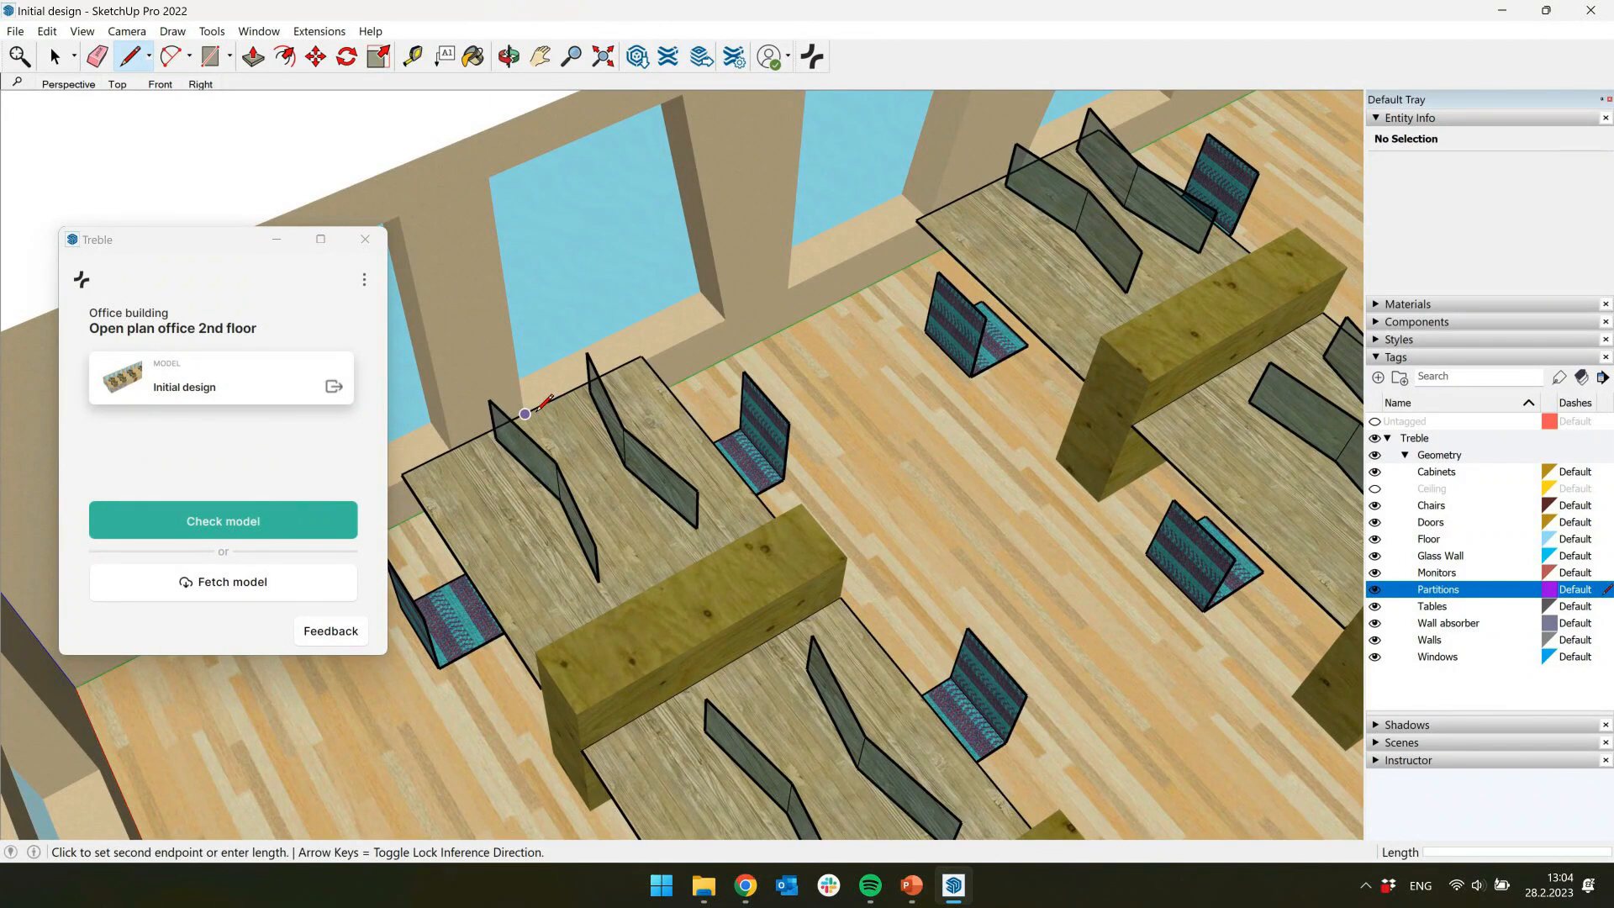
key(Return)
key(Escape)
middle_drag(638, 447, 588, 589)
click(597, 580)
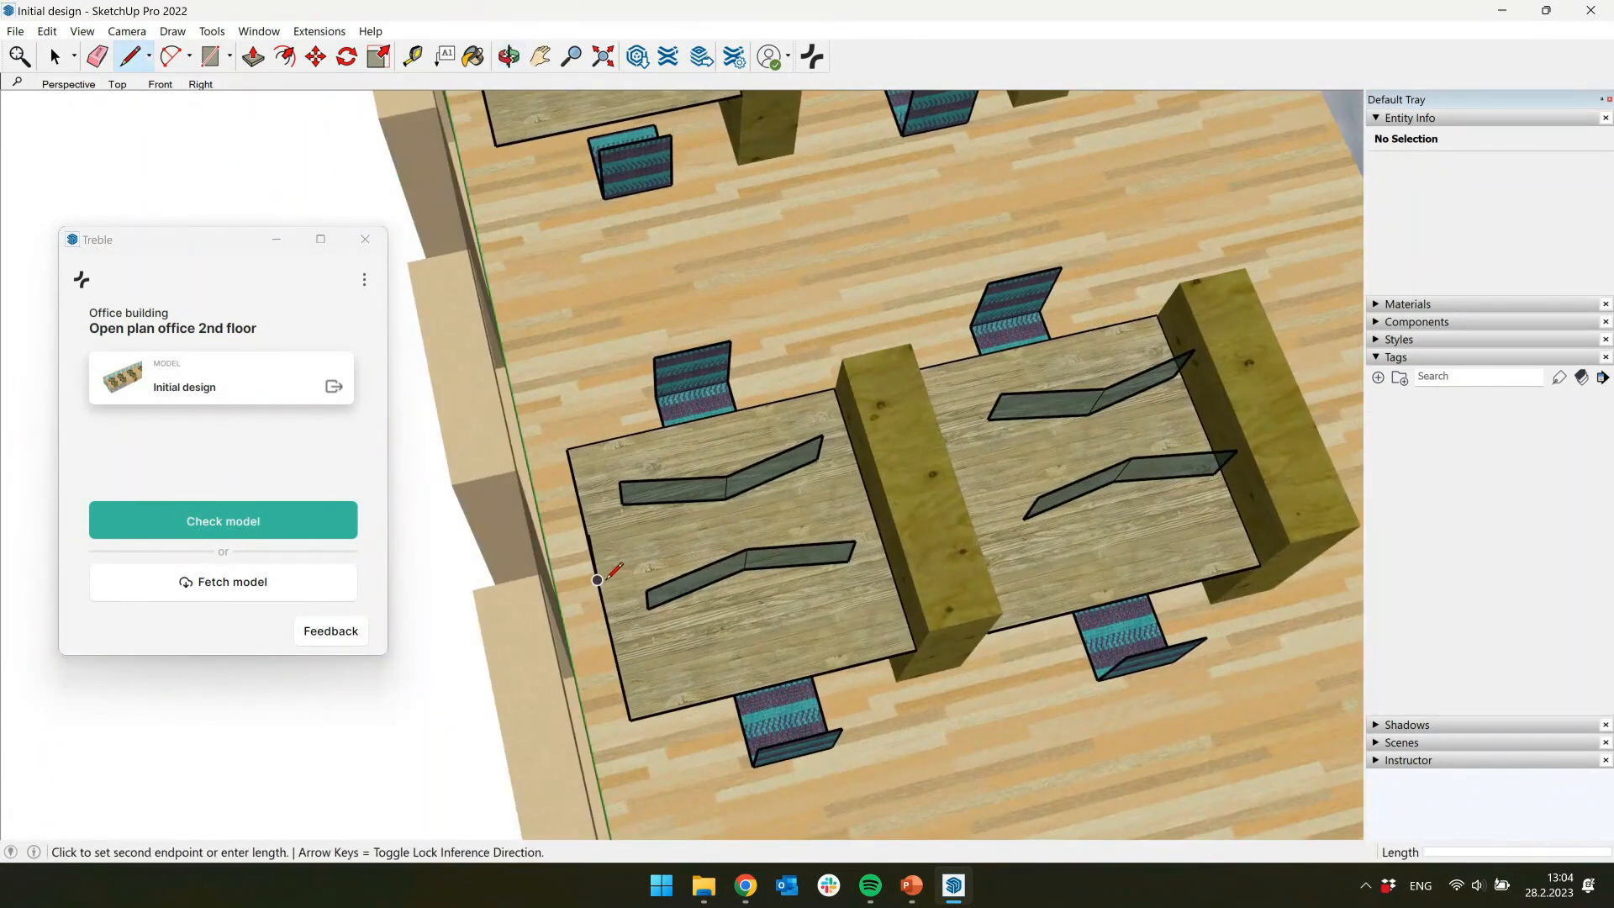
middle_drag(875, 517, 1007, 463)
scroll(887, 502, up, 5)
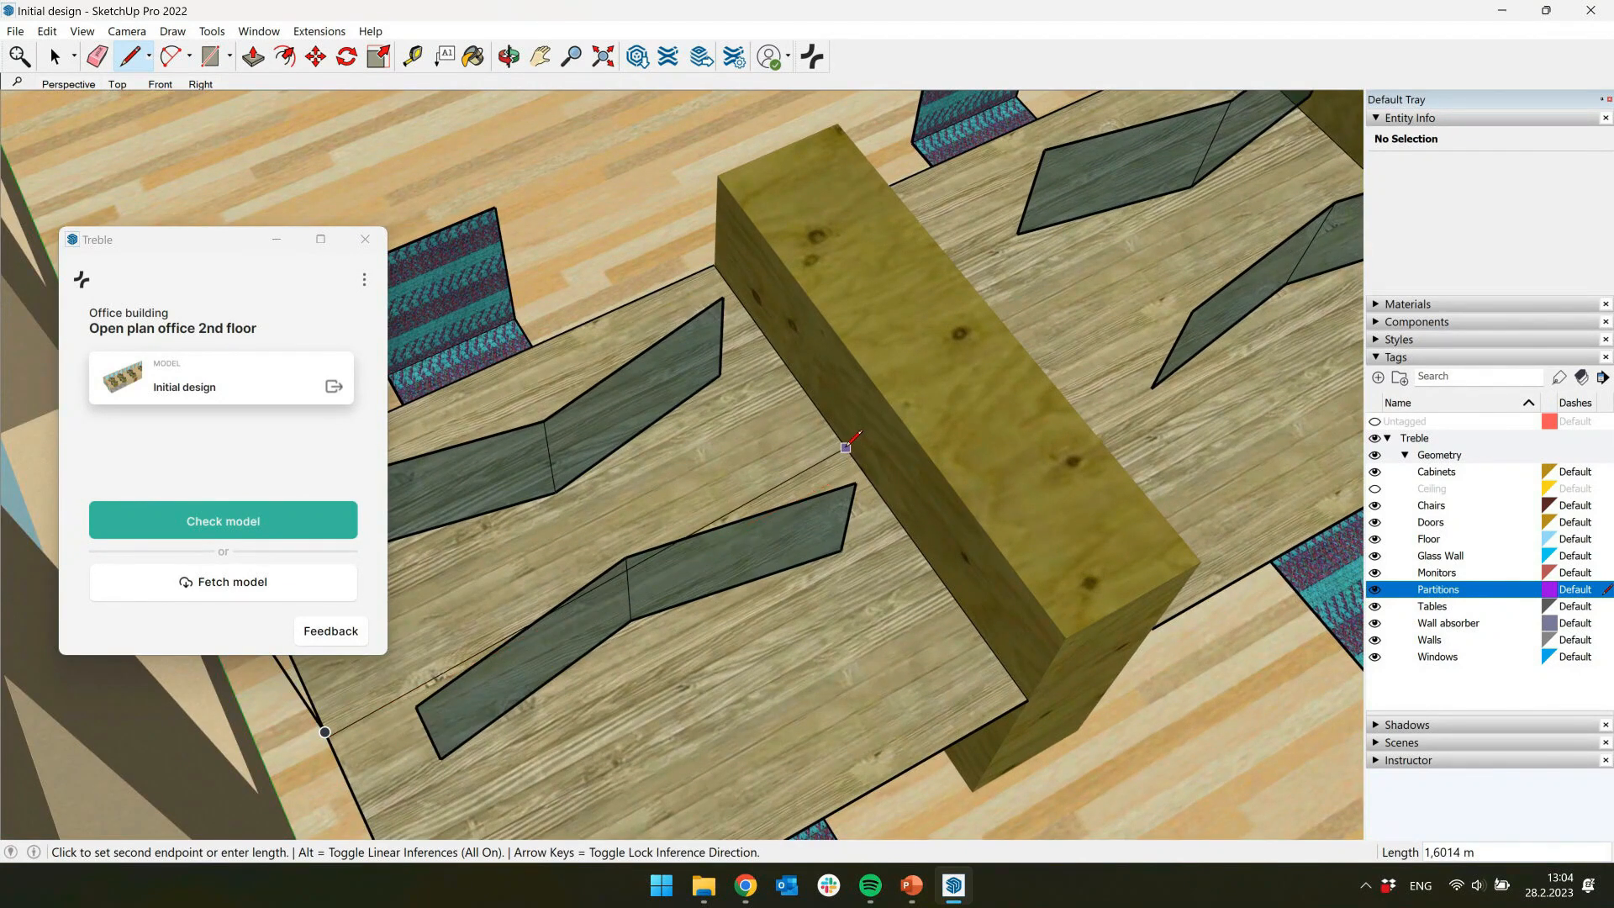
key(Escape)
Step: Draw the partition's base edge across the first table from the cabinet-side midpoint to the foot of the vertical edge
click(862, 450)
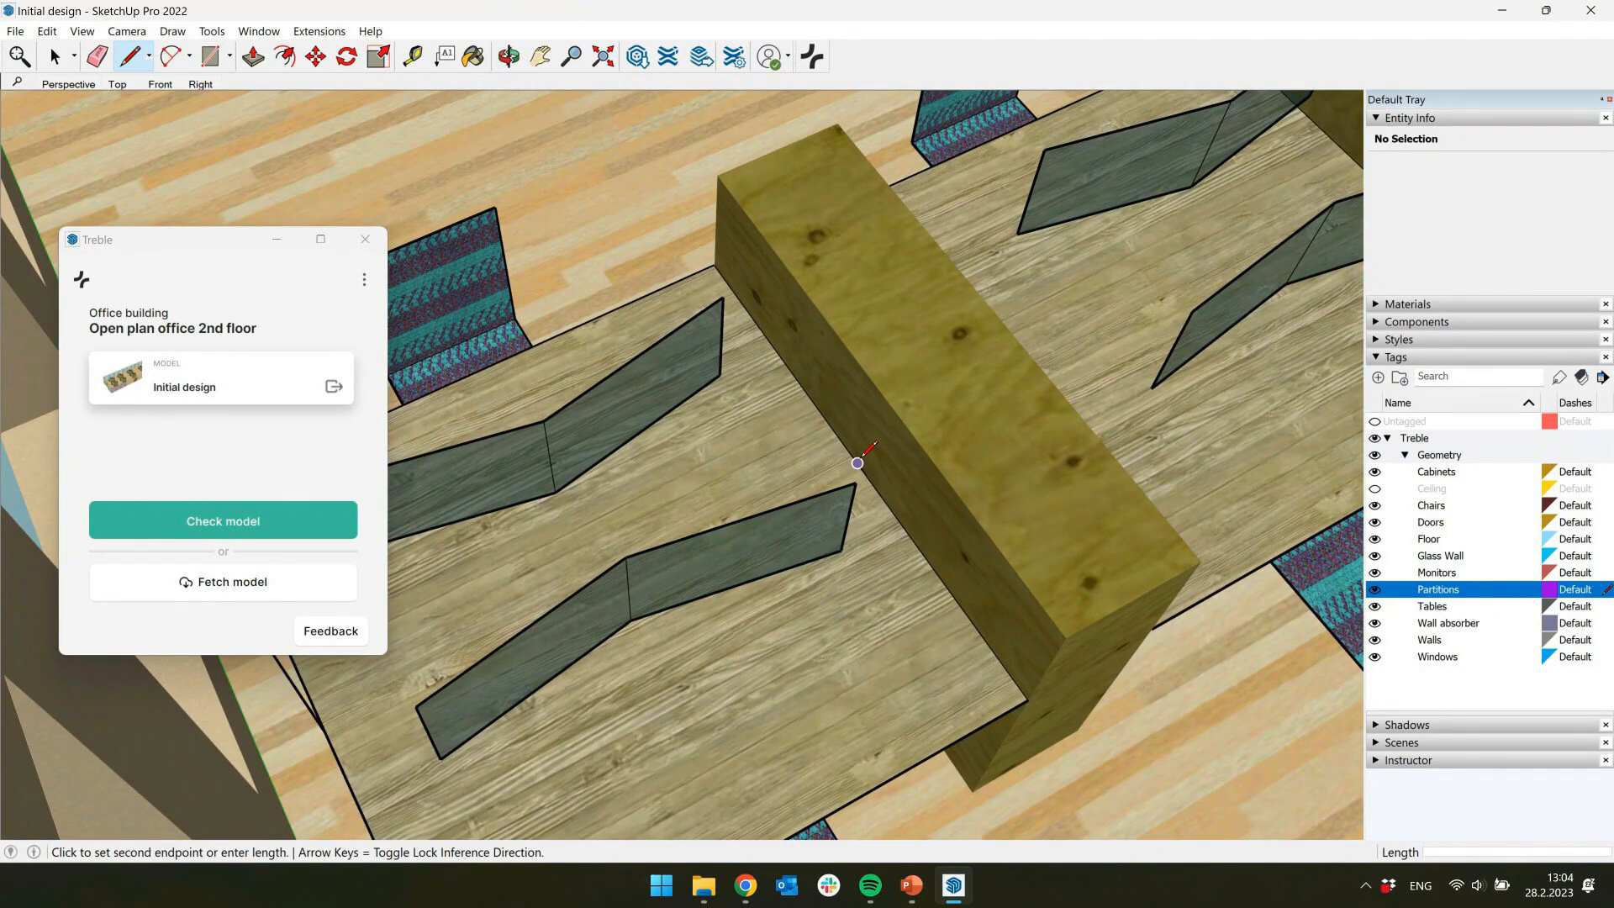
middle_drag(641, 479, 200, 457)
shift+middle_drag(498, 431, 501, 353)
click(433, 349)
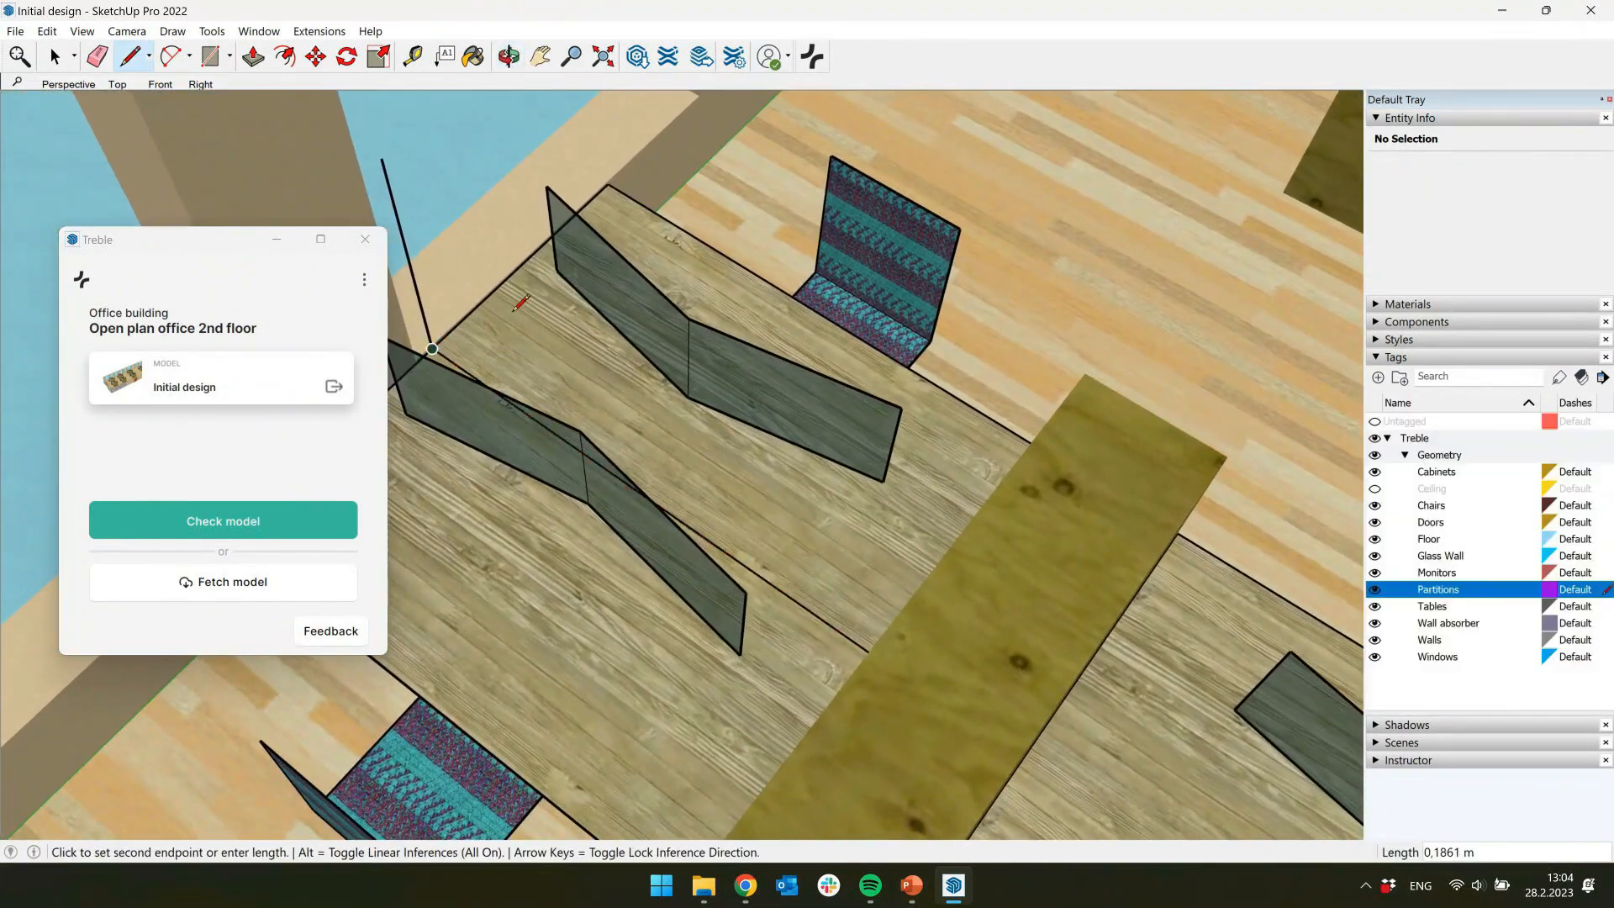
key(Escape)
Step: Draw a 0.8 m vertical edge at the cabinet end and connect both upper endpoints to close the partition face
shift+middle_drag(799, 472, 1050, 511)
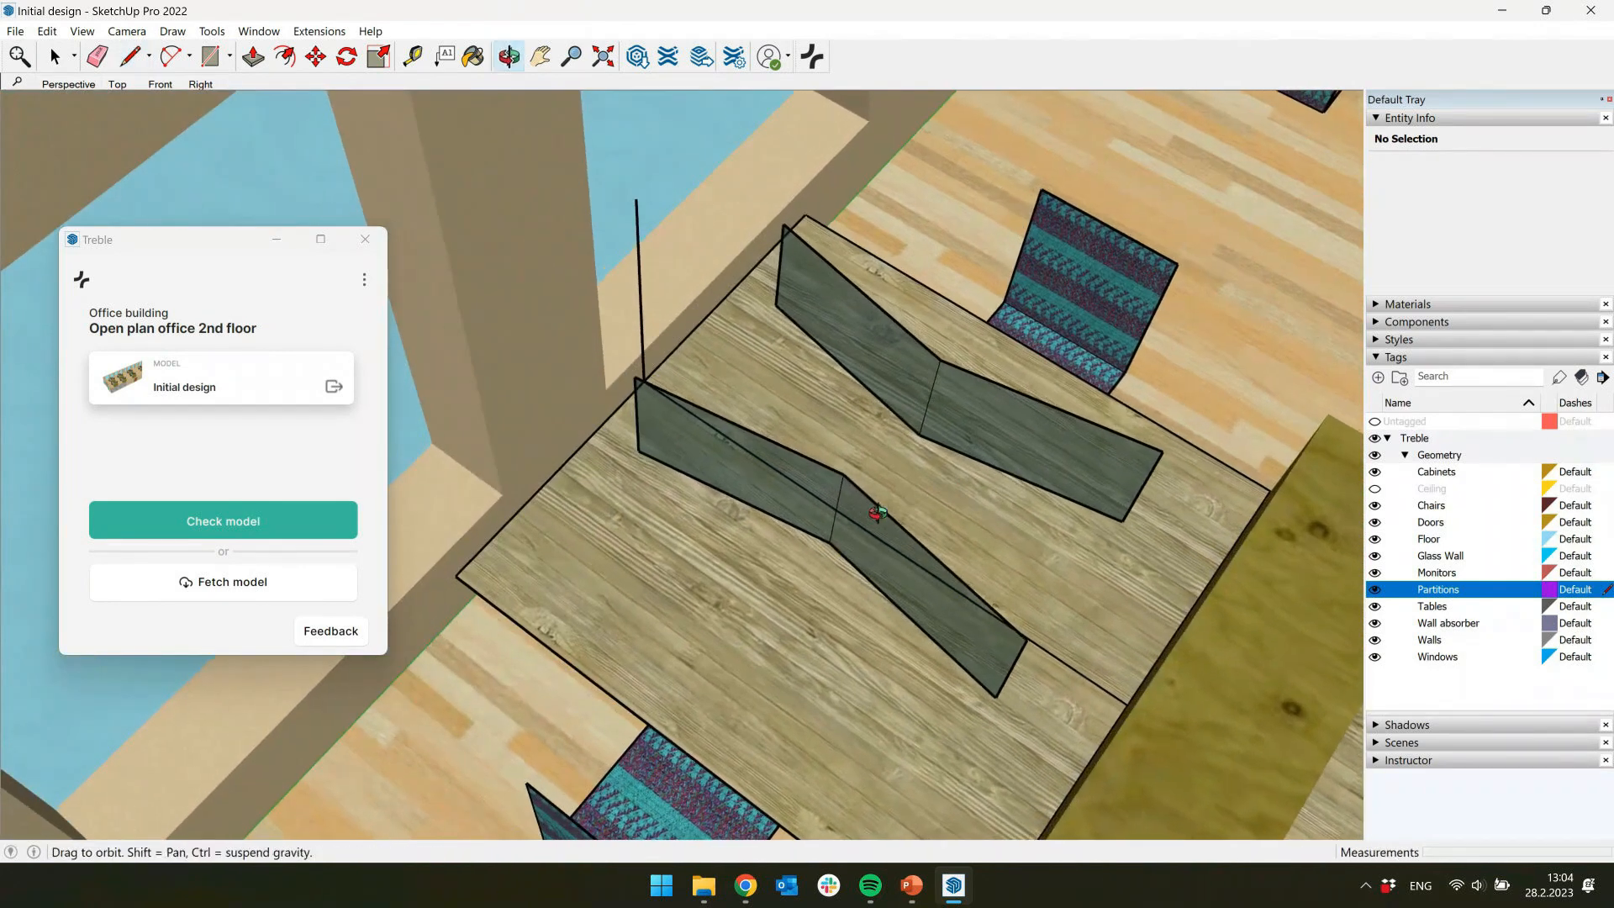
middle_drag(875, 511, 1130, 382)
click(1092, 367)
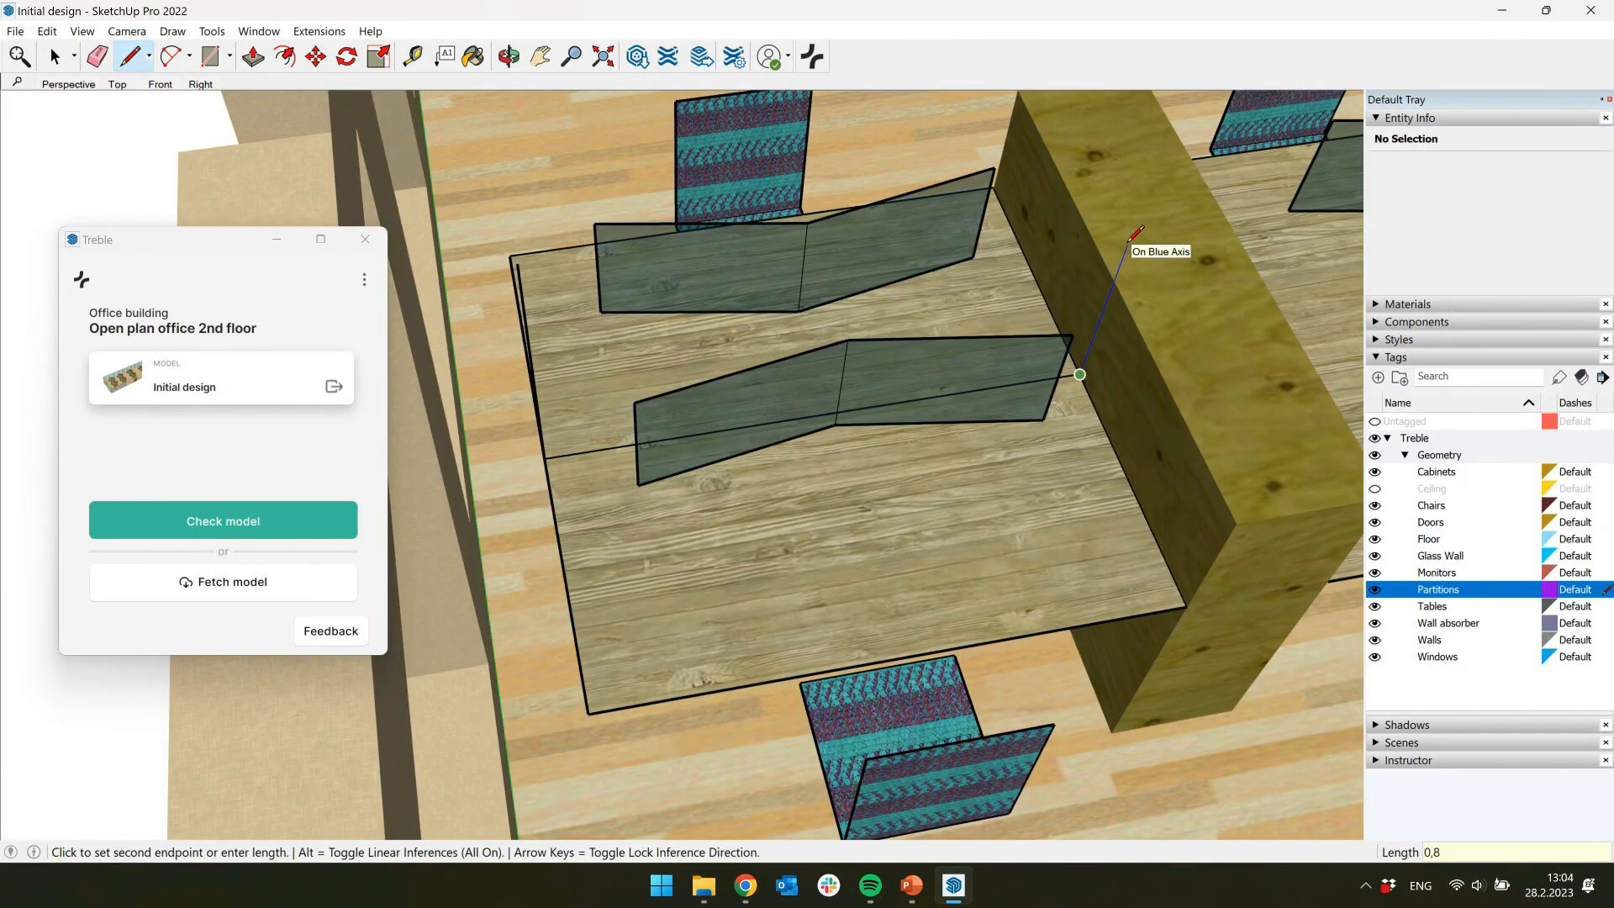
click(1152, 175)
click(517, 263)
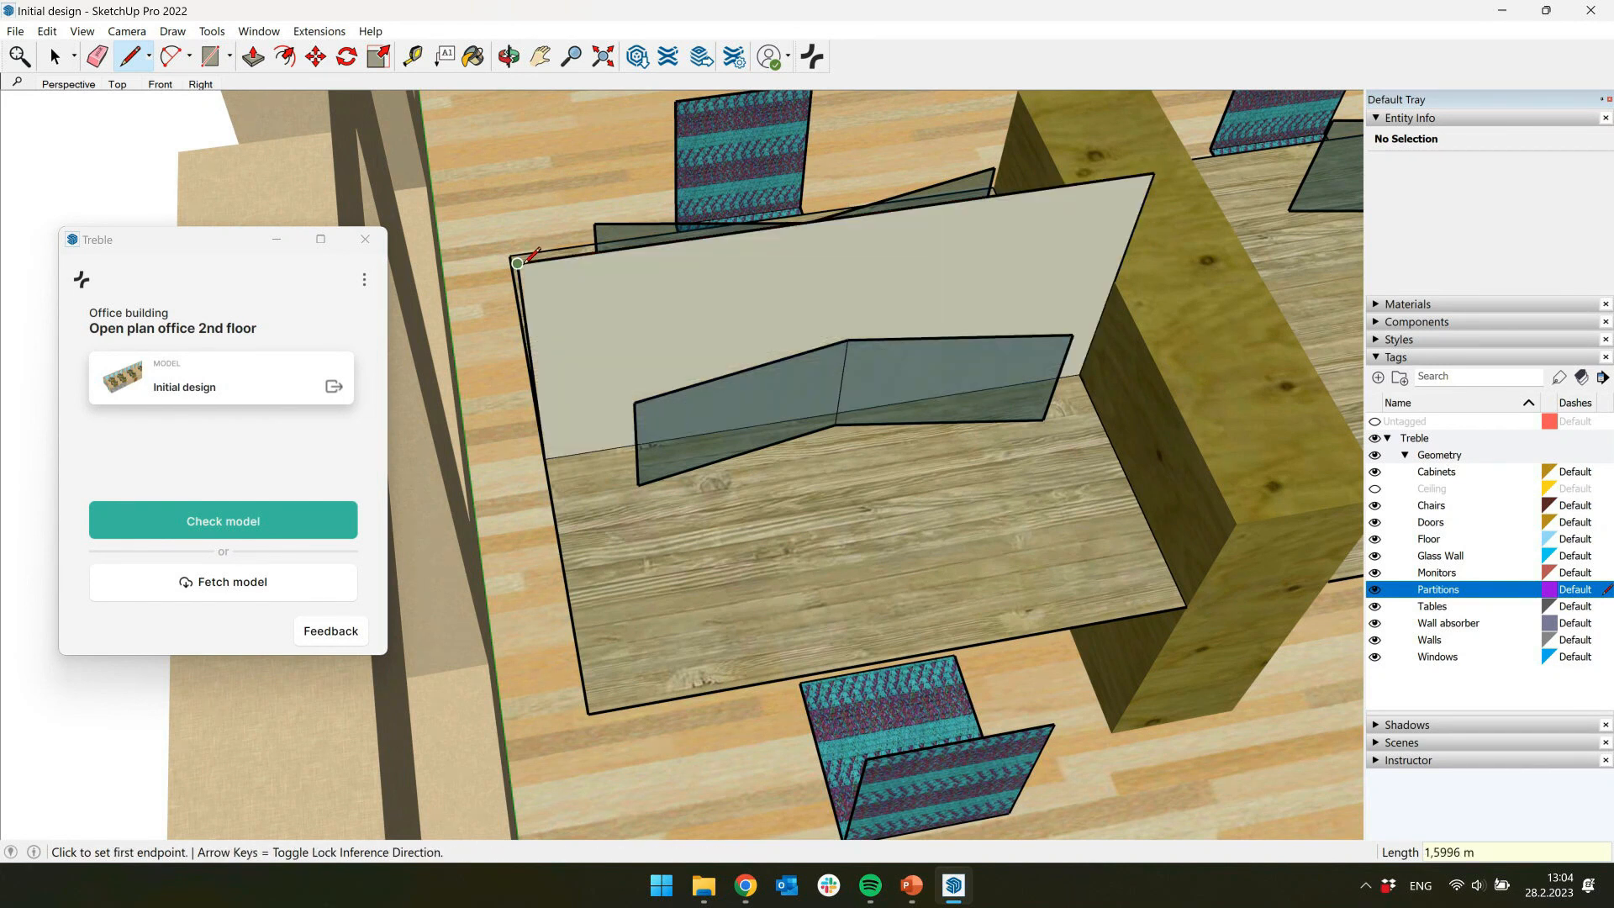
Step: Copy the partition face and paste it along the middle of the neighbouring table behind the first cabinet
key(space)
middle_drag(590, 267, 916, 453)
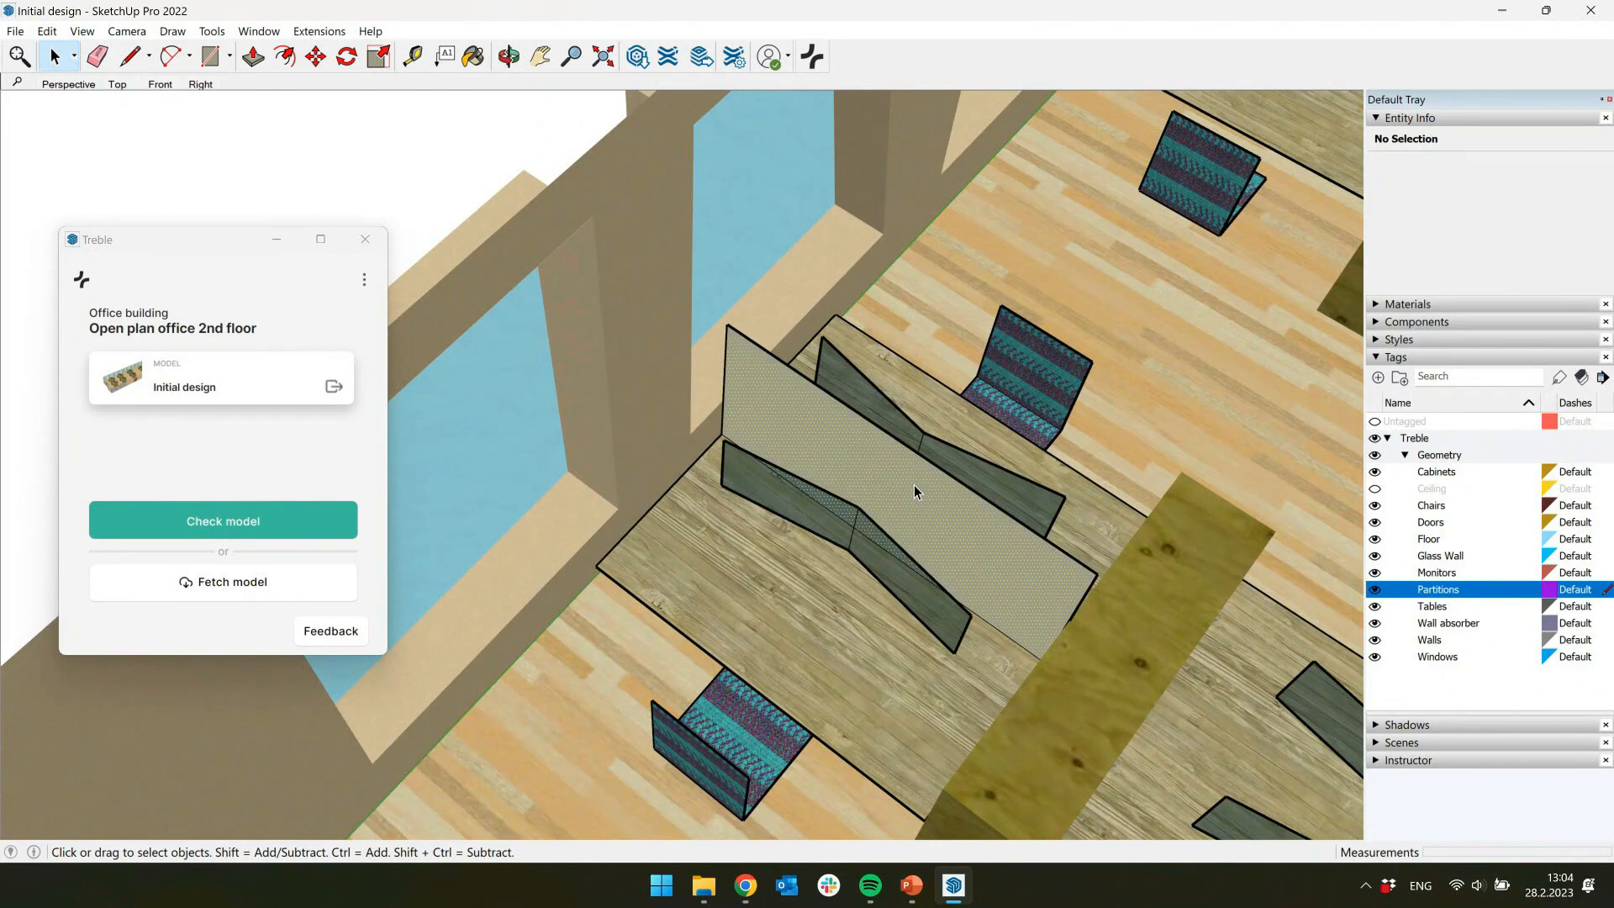
scroll(875, 457, down, 3)
shift+middle_drag(1066, 523, 626, 433)
key(ctrl+v)
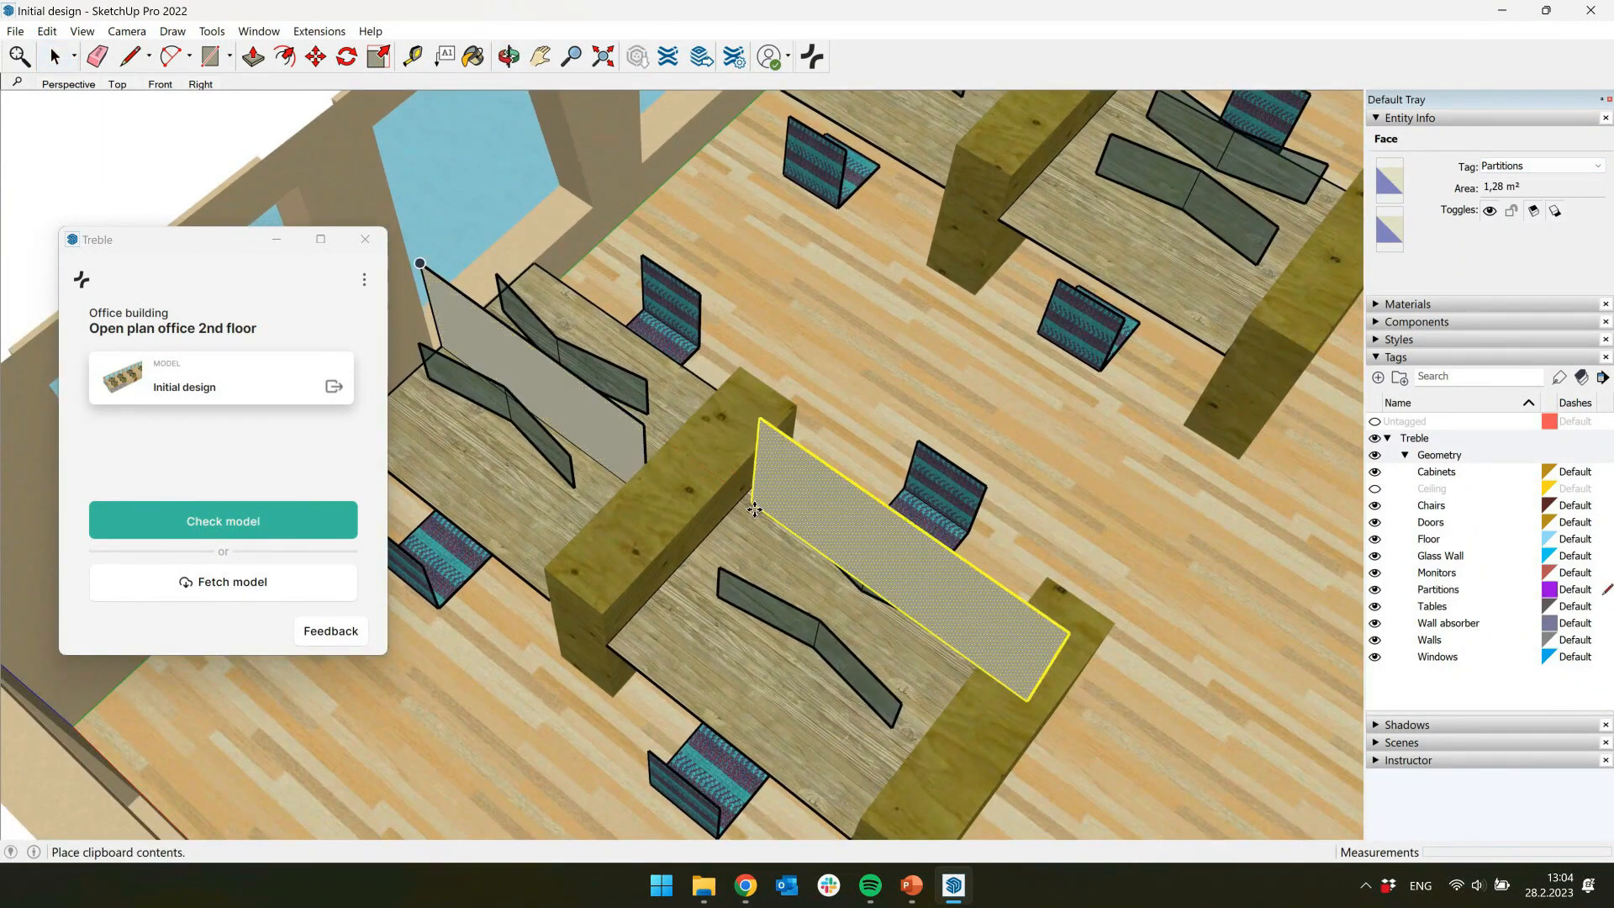
scroll(741, 511, up, 3)
click(689, 535)
Step: Paste a partition along the middle of the window-side table in the second row
scroll(766, 445, down, 3)
scroll(769, 445, down, 4)
shift+middle_drag(854, 293, 724, 521)
scroll(704, 422, up, 4)
key(ctrl+v)
middle_drag(721, 395, 688, 452)
click(665, 429)
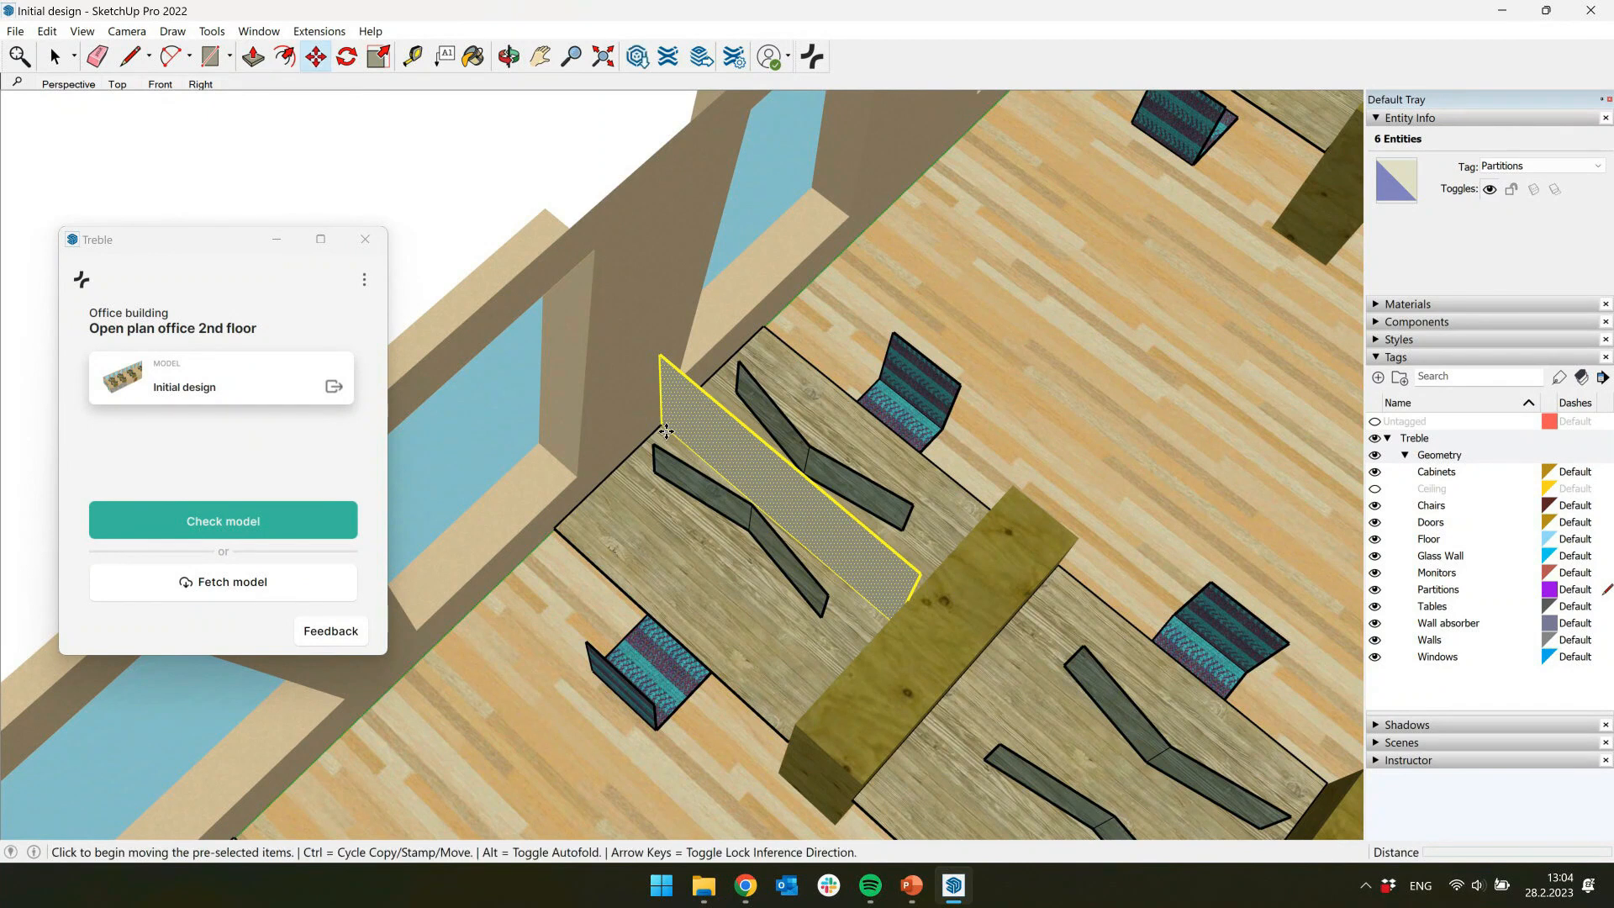
Step: Paste a partition along the middle of the second row's other table, beyond the cabinet
scroll(785, 484, down, 3)
shift+middle_drag(958, 591, 782, 454)
scroll(771, 480, up, 2)
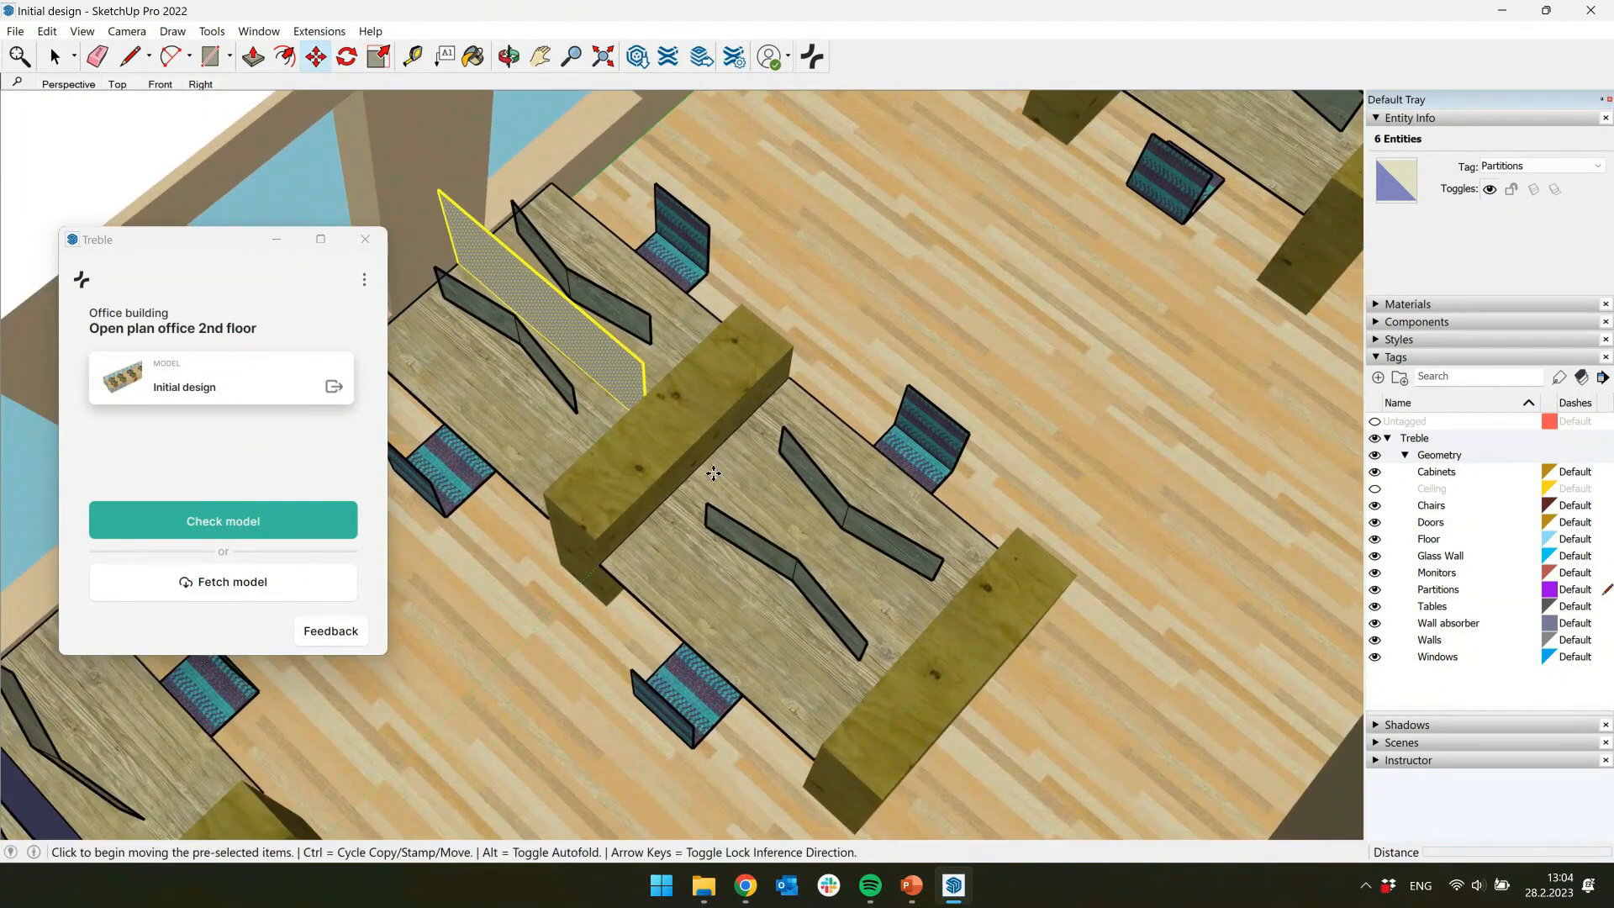
key(ctrl+v)
click(760, 492)
Step: Paste a partition along the middle of the window-side table in the third row
scroll(780, 503, down, 3)
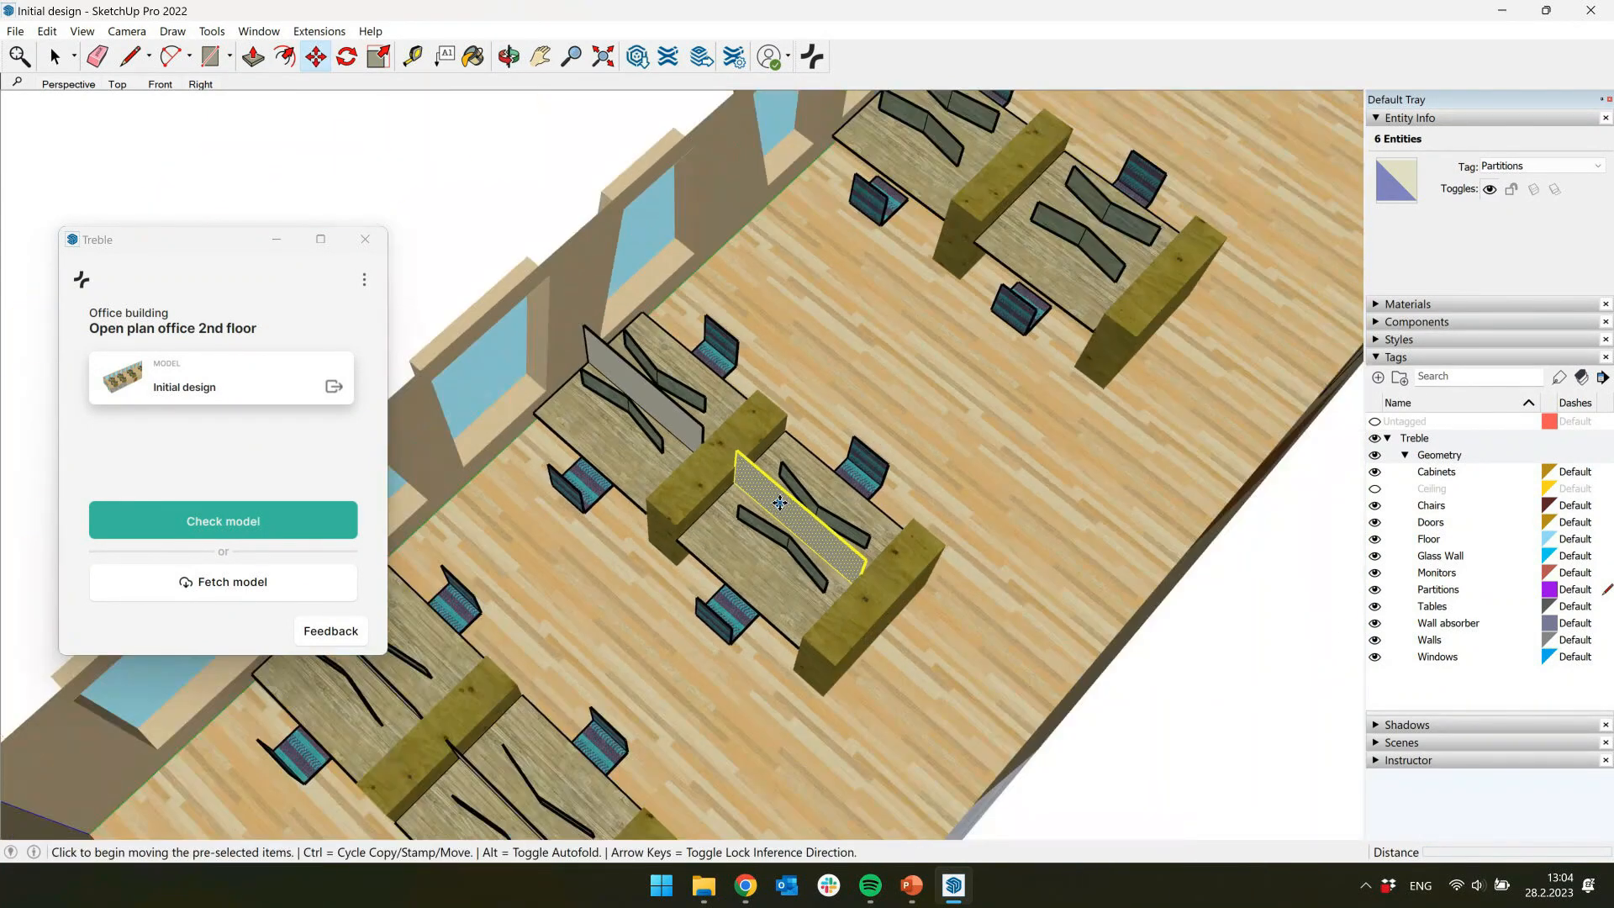
scroll(780, 503, down, 2)
shift+middle_drag(845, 381, 721, 589)
scroll(739, 422, up, 4)
key(ctrl+v)
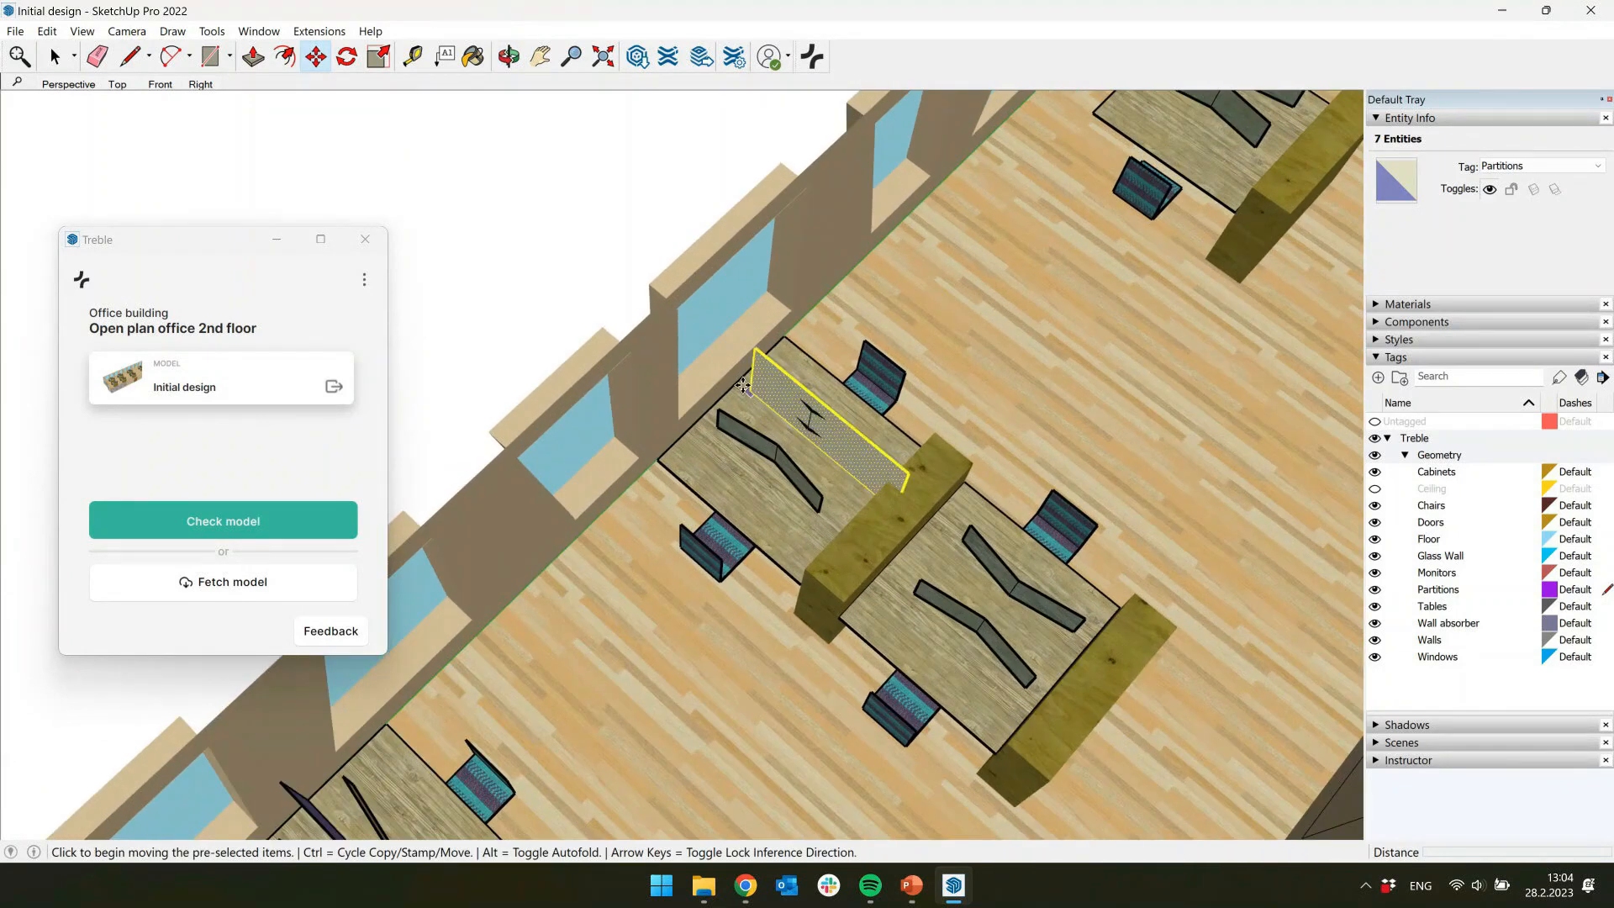
scroll(742, 391, up, 3)
click(711, 395)
Step: Paste a partition along the middle of the third row's other table, starting at the cabinet-side midpoint
scroll(740, 398, down, 2)
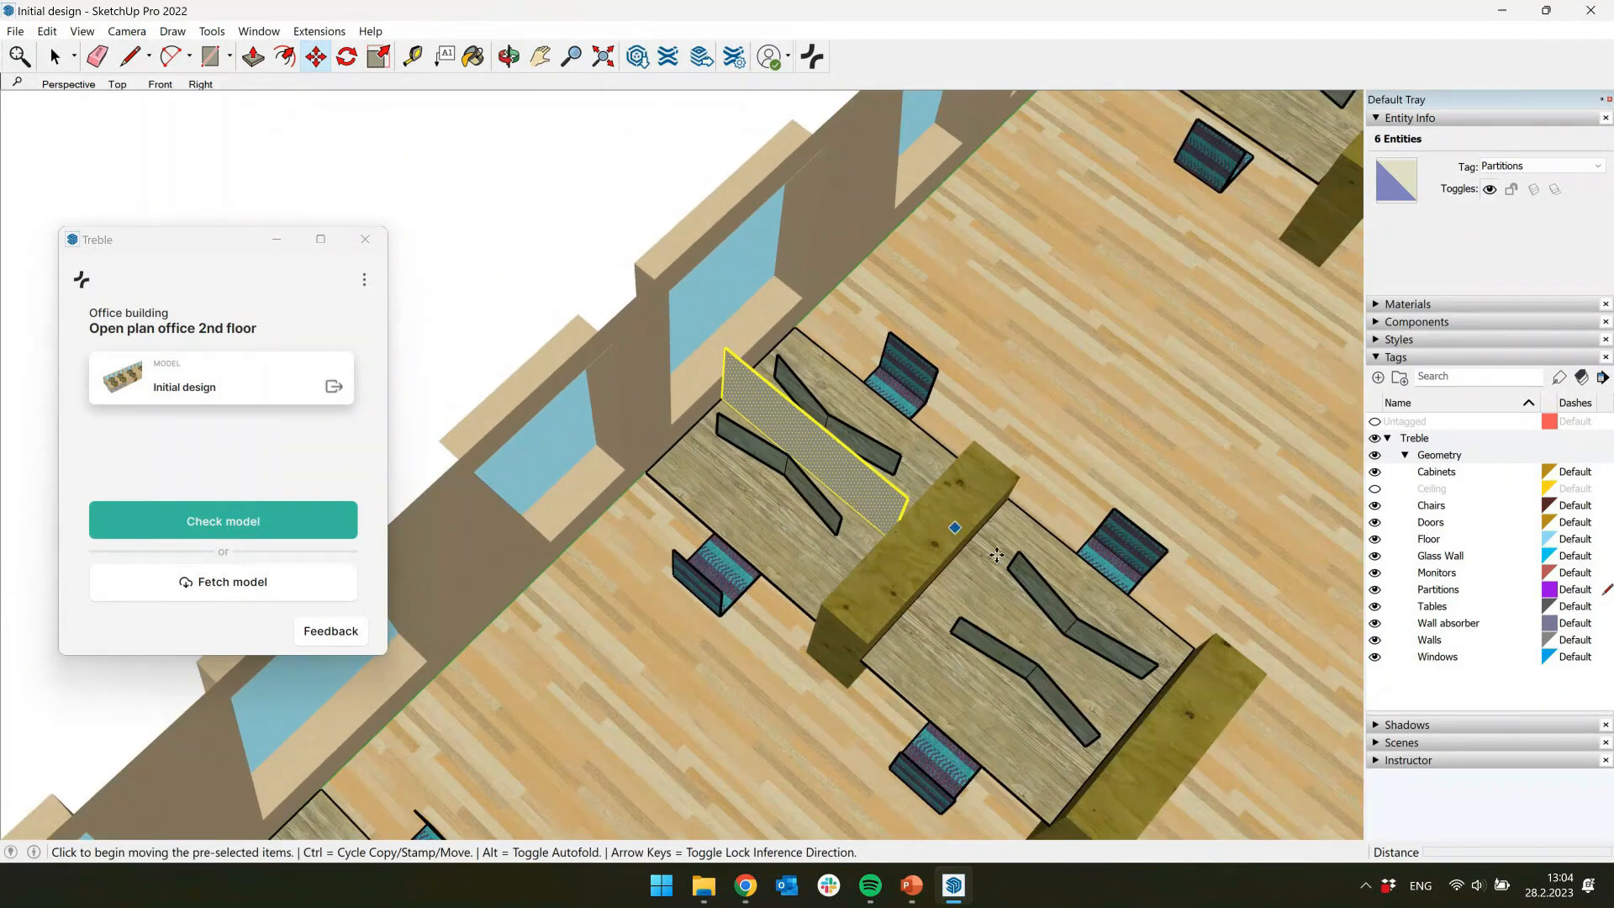
scroll(996, 555, up, 3)
key(ctrl+v)
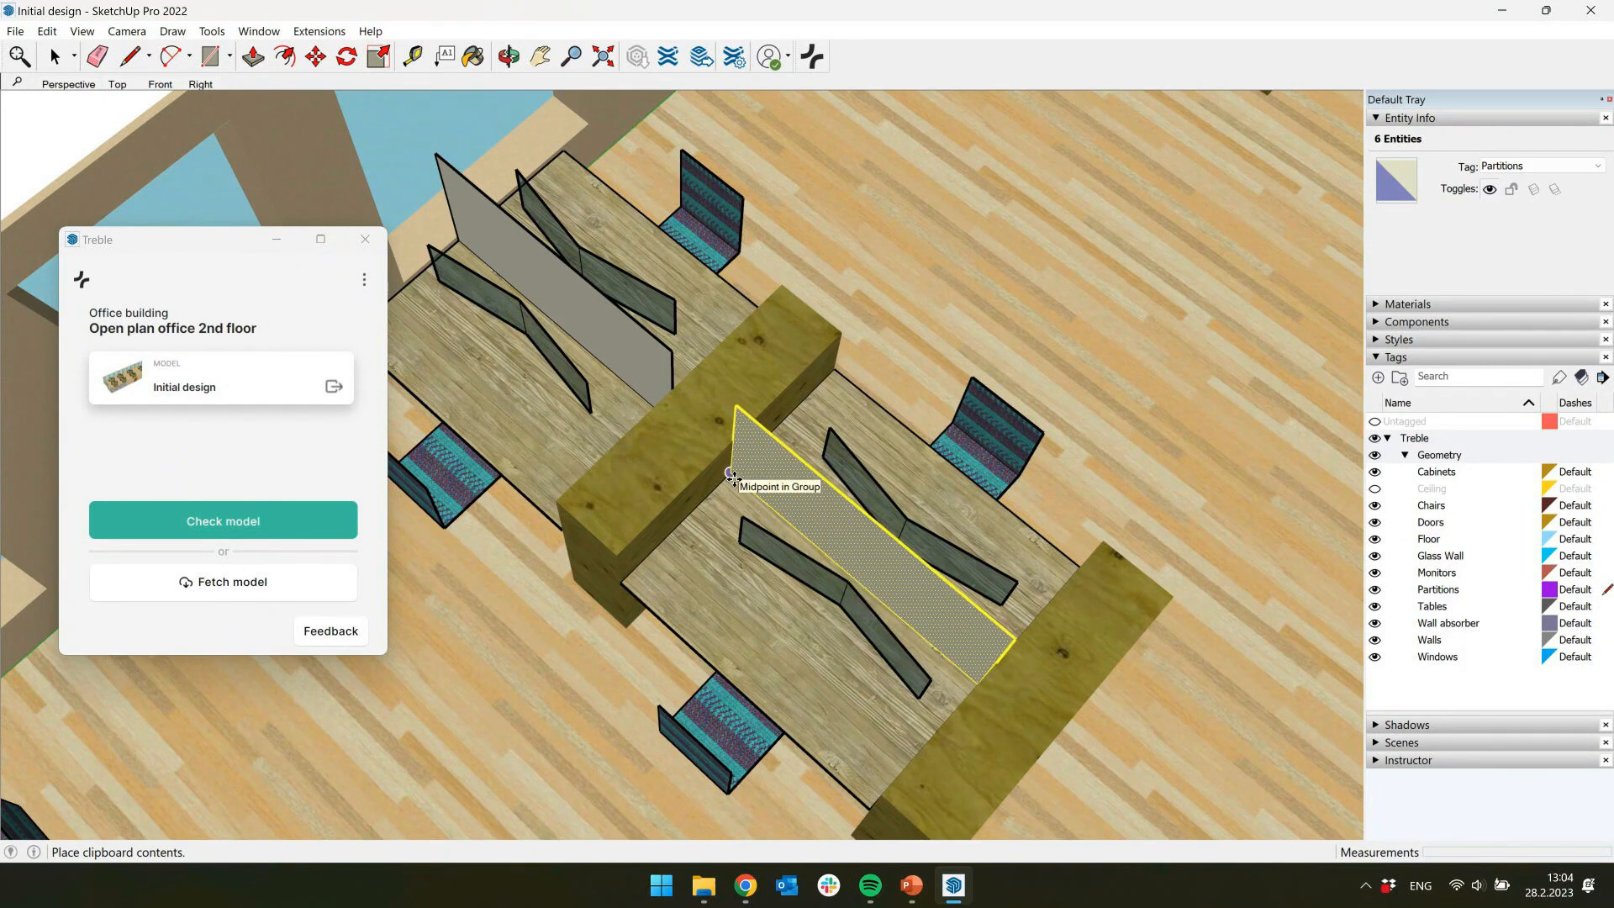
click(746, 497)
Step: Paste a partition along the middle of the single table in the last row, starting at the edge facing the windows
scroll(748, 505, down, 2)
scroll(748, 506, down, 4)
shift+middle_drag(874, 276, 663, 638)
scroll(736, 553, up, 4)
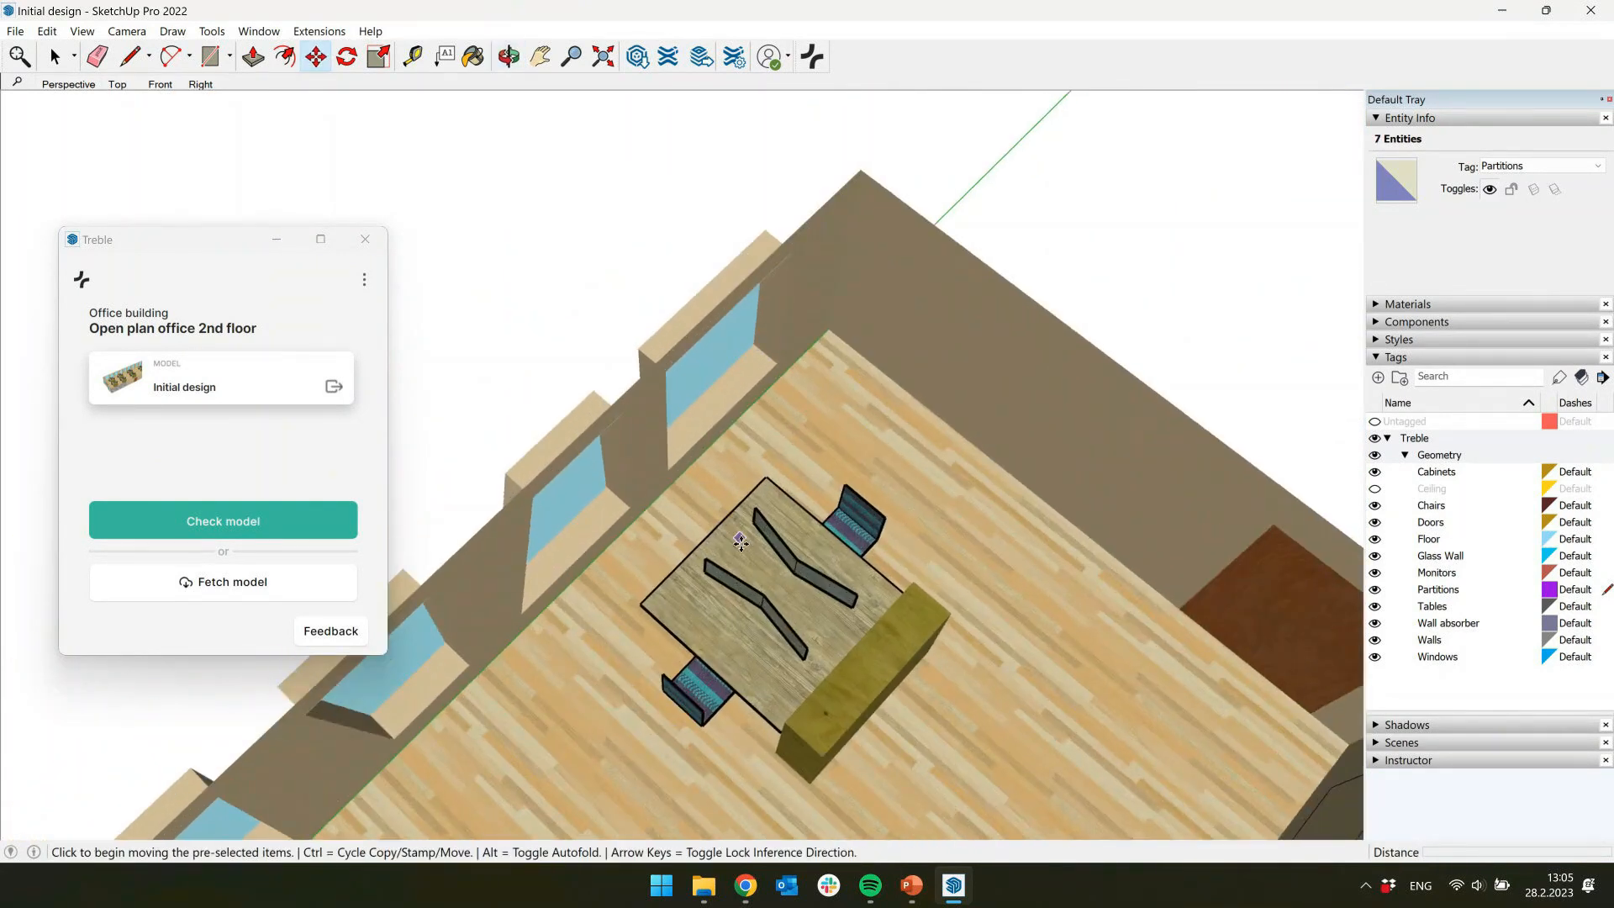
key(ctrl+v)
scroll(735, 553, up, 3)
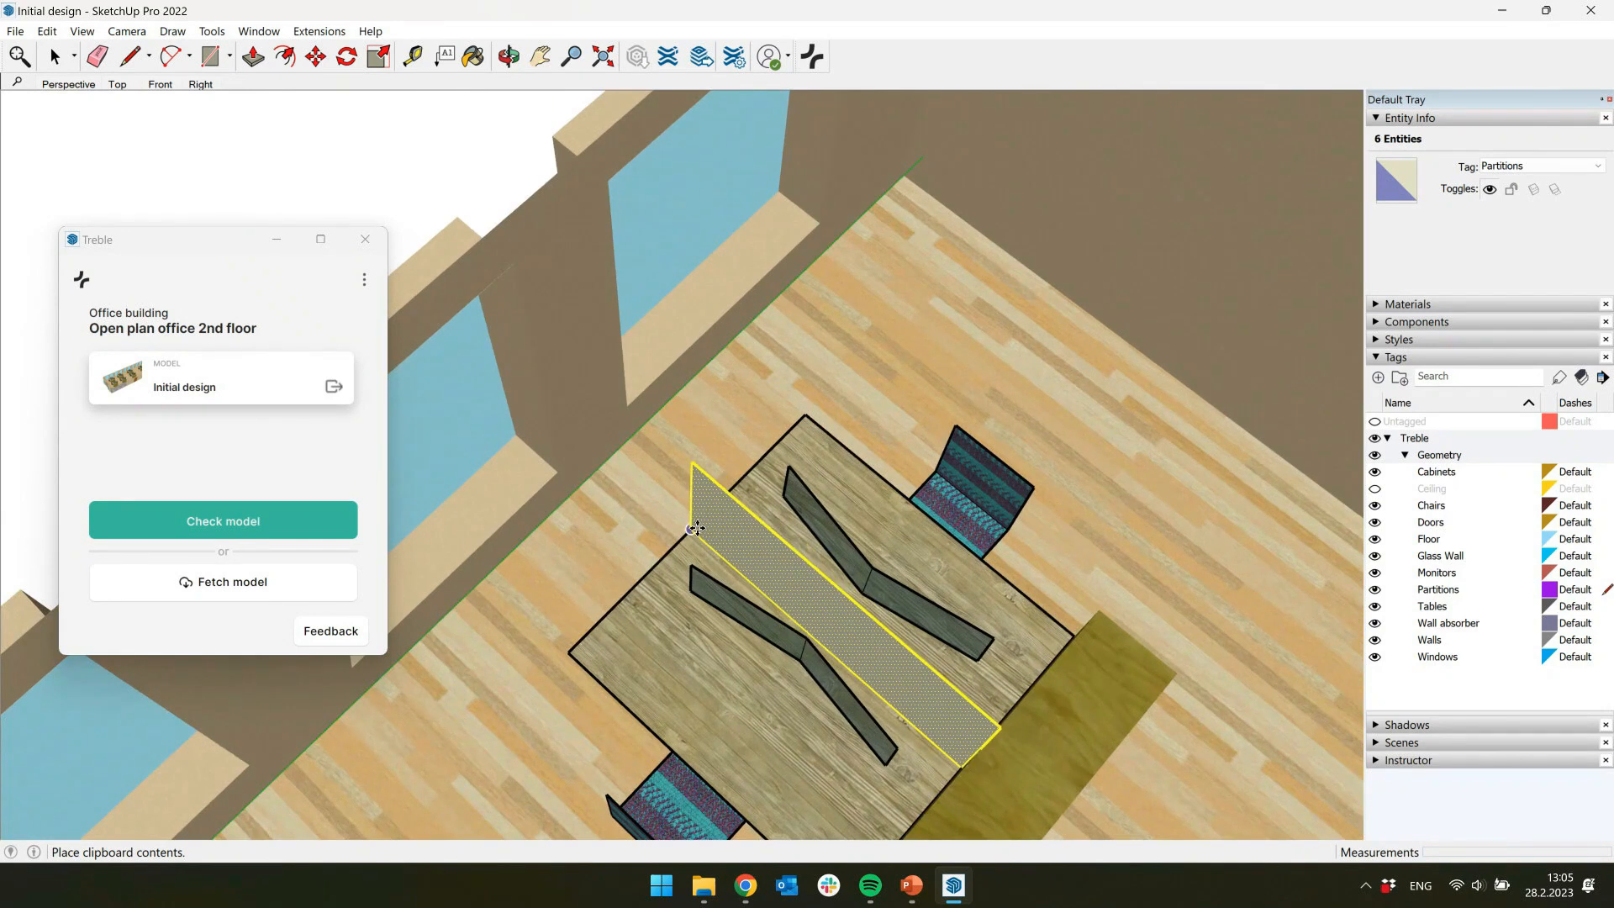
click(739, 473)
scroll(740, 473, down, 5)
middle_drag(756, 588, 793, 518)
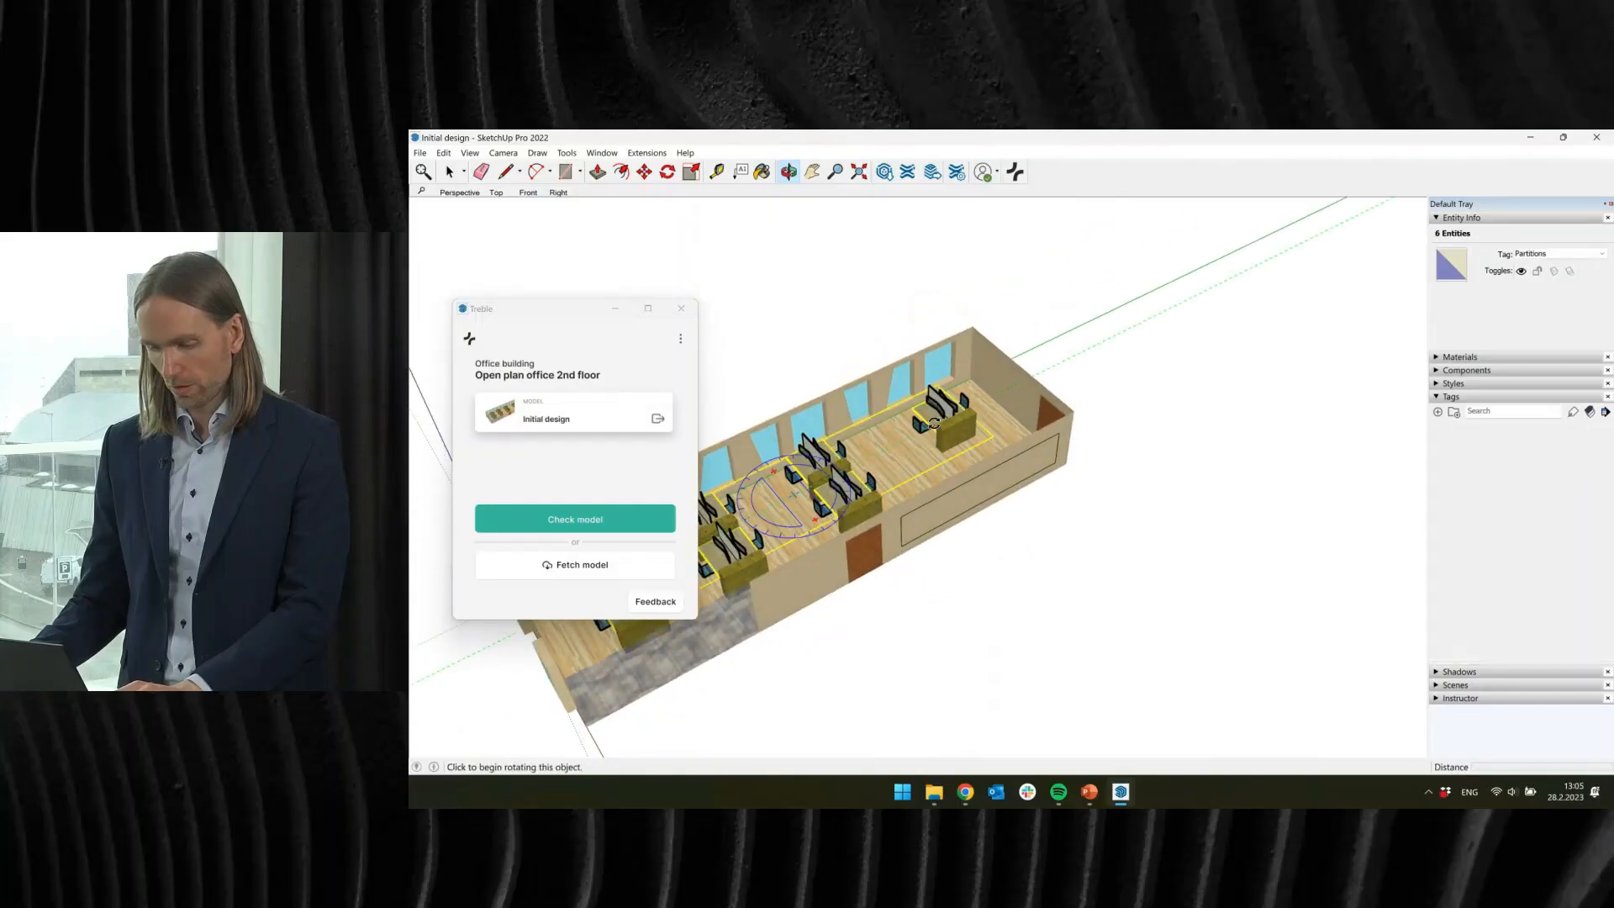
middle_drag(924, 479, 1126, 538)
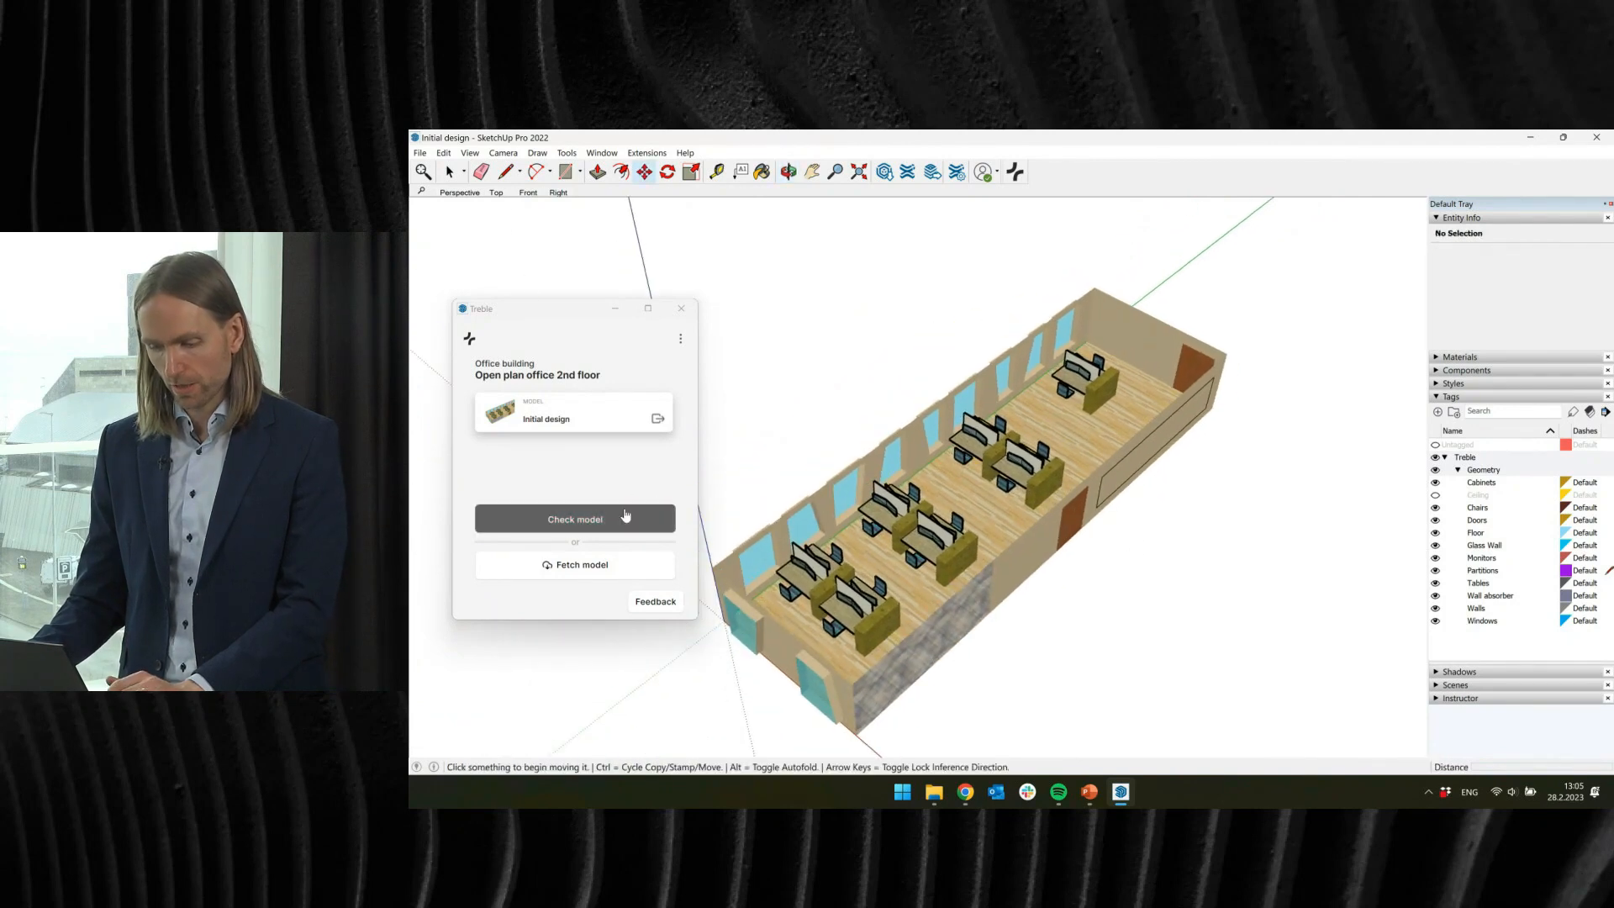
Step: Check the revised model and upload it to the Open plan office 2nd floor space as "Now with partitions and wall absorber"
click(599, 509)
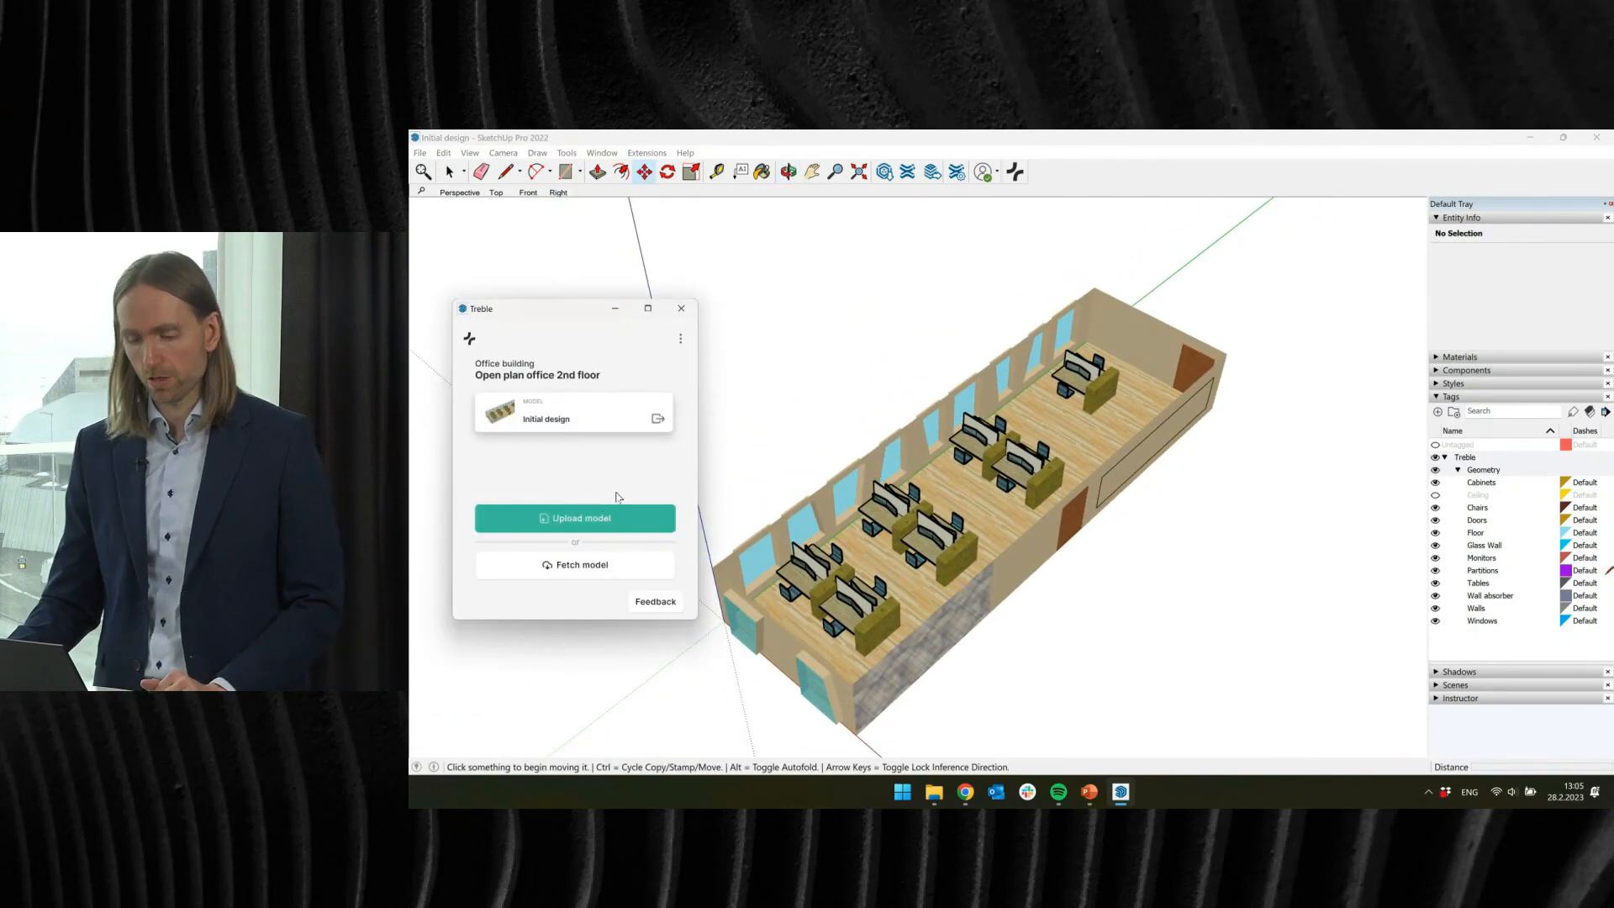
click(602, 518)
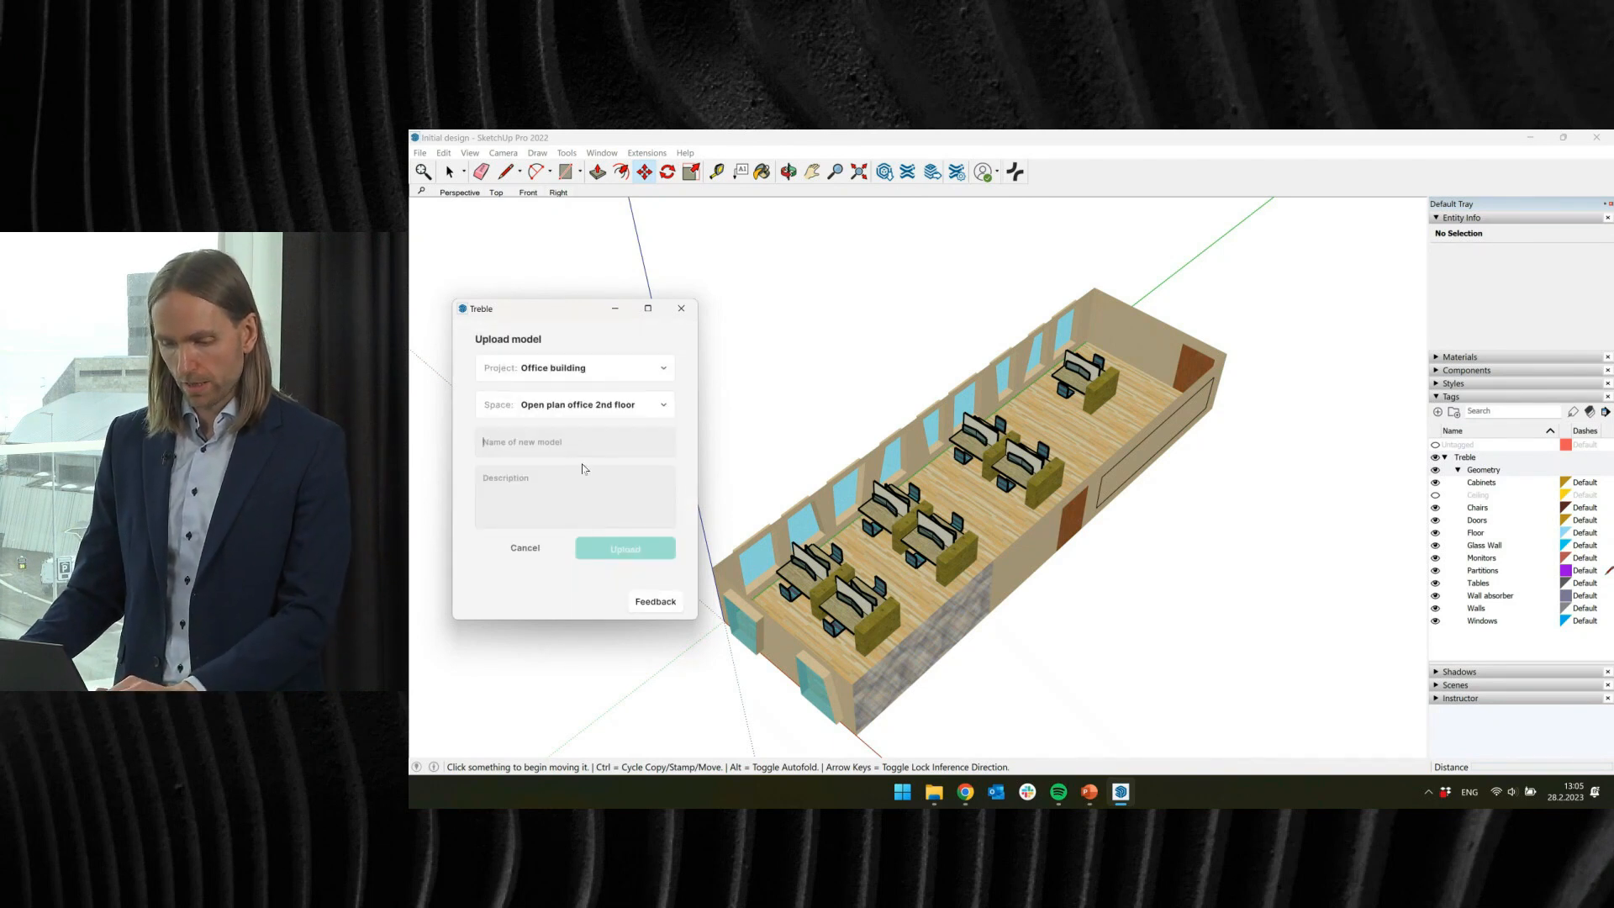
text(Now with partitions and wall abso)
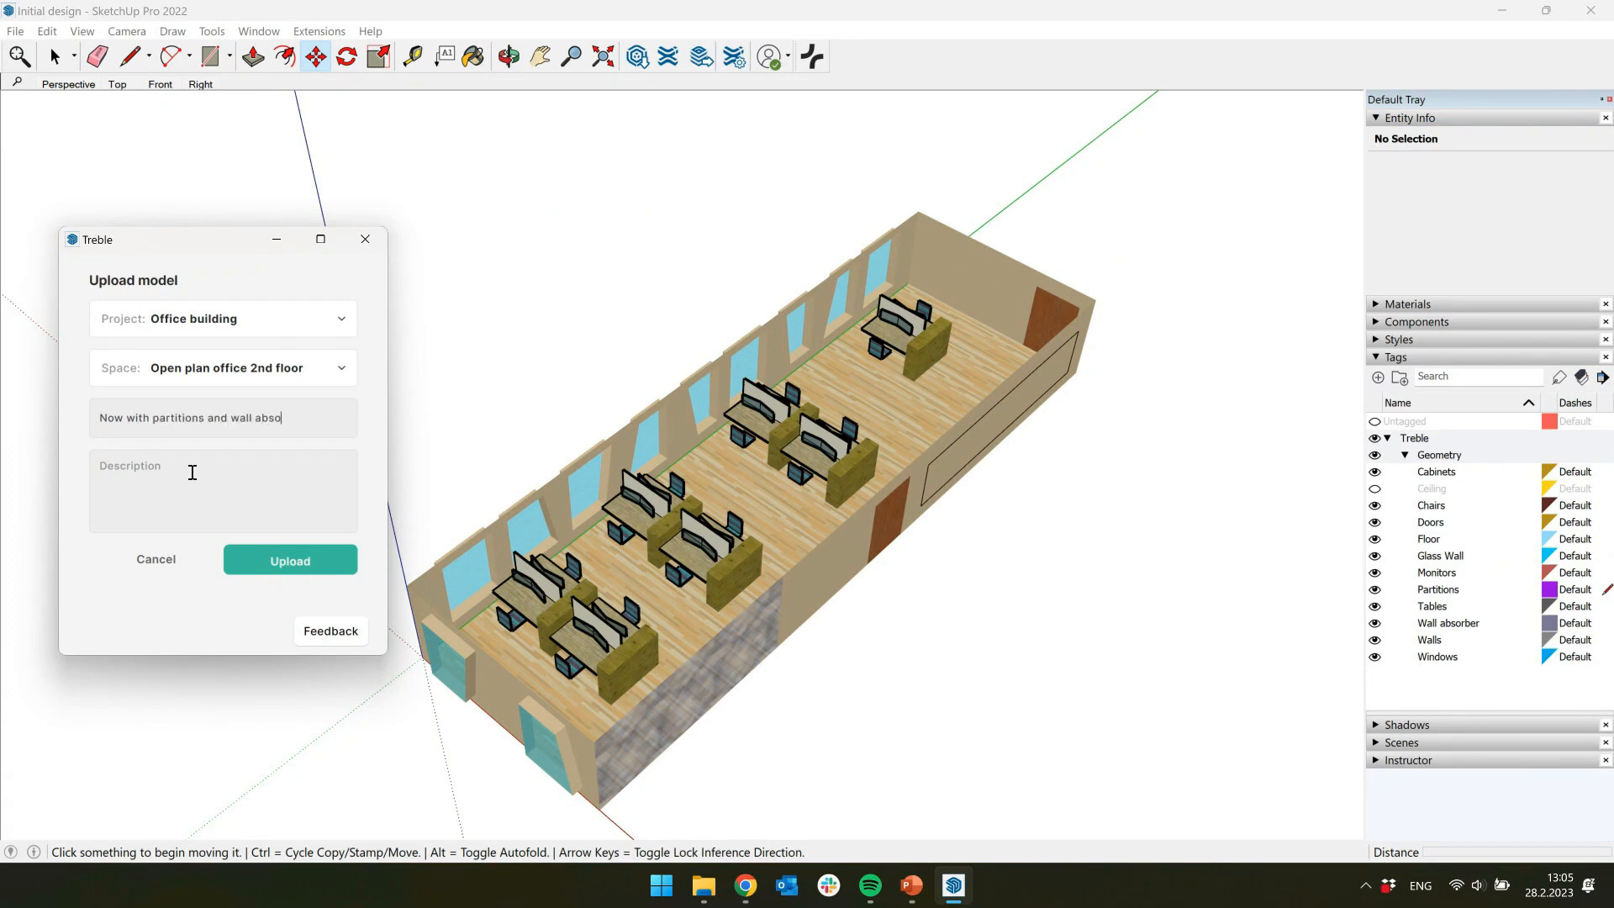
click(267, 562)
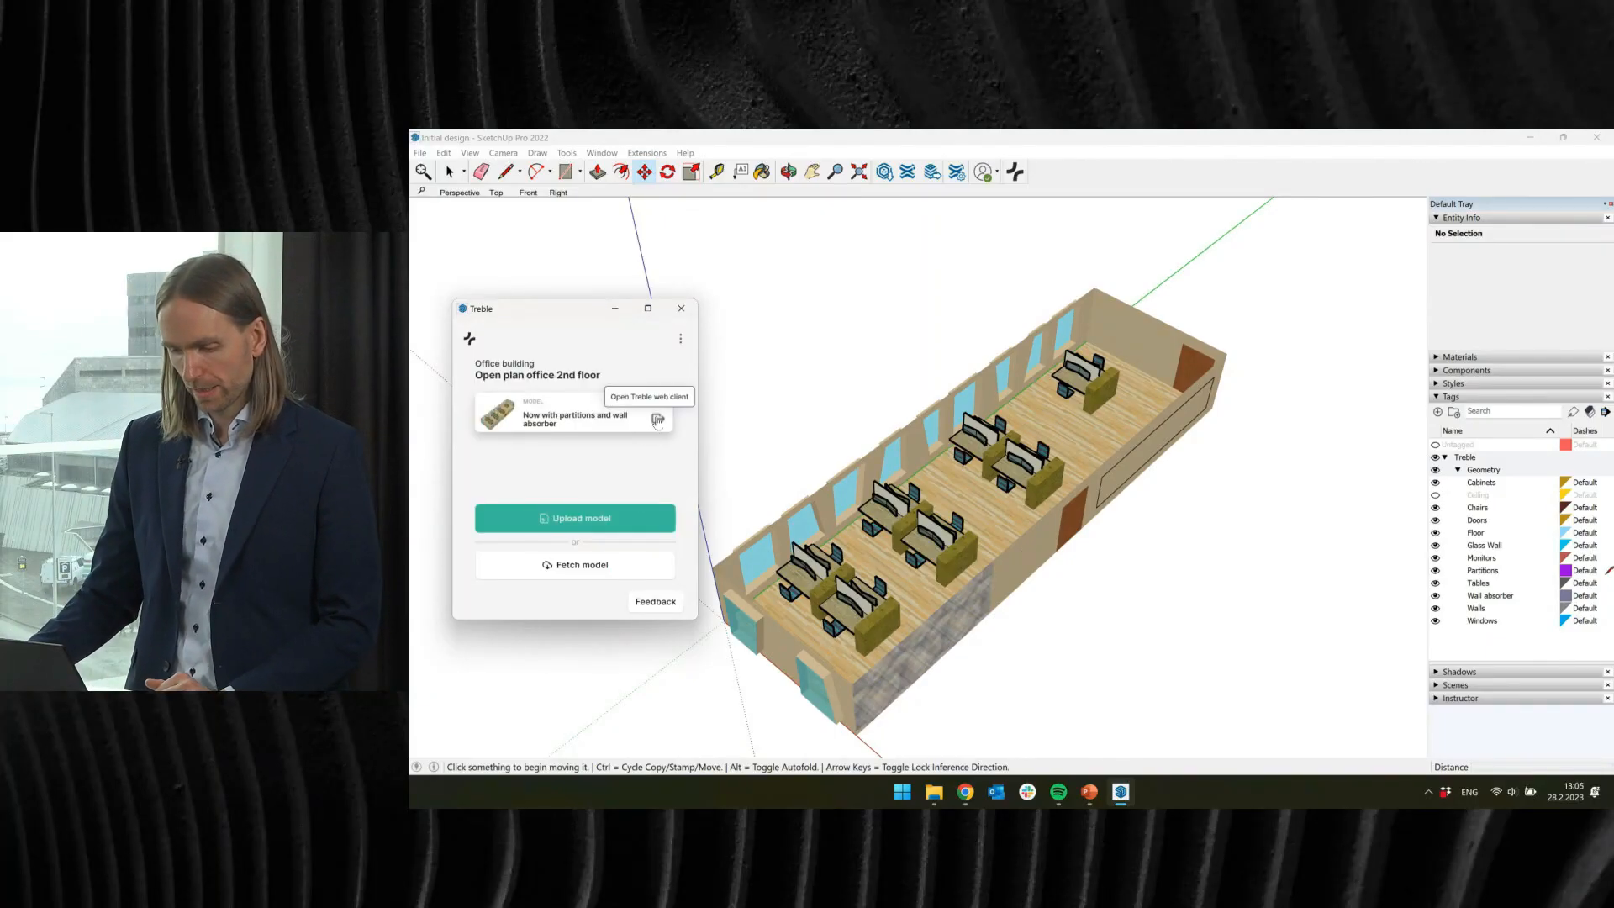
Step: Open the uploaded model in the Treble web client and create simulation "Even further improved", duplicating the settings of "Improved material conf"
click(656, 418)
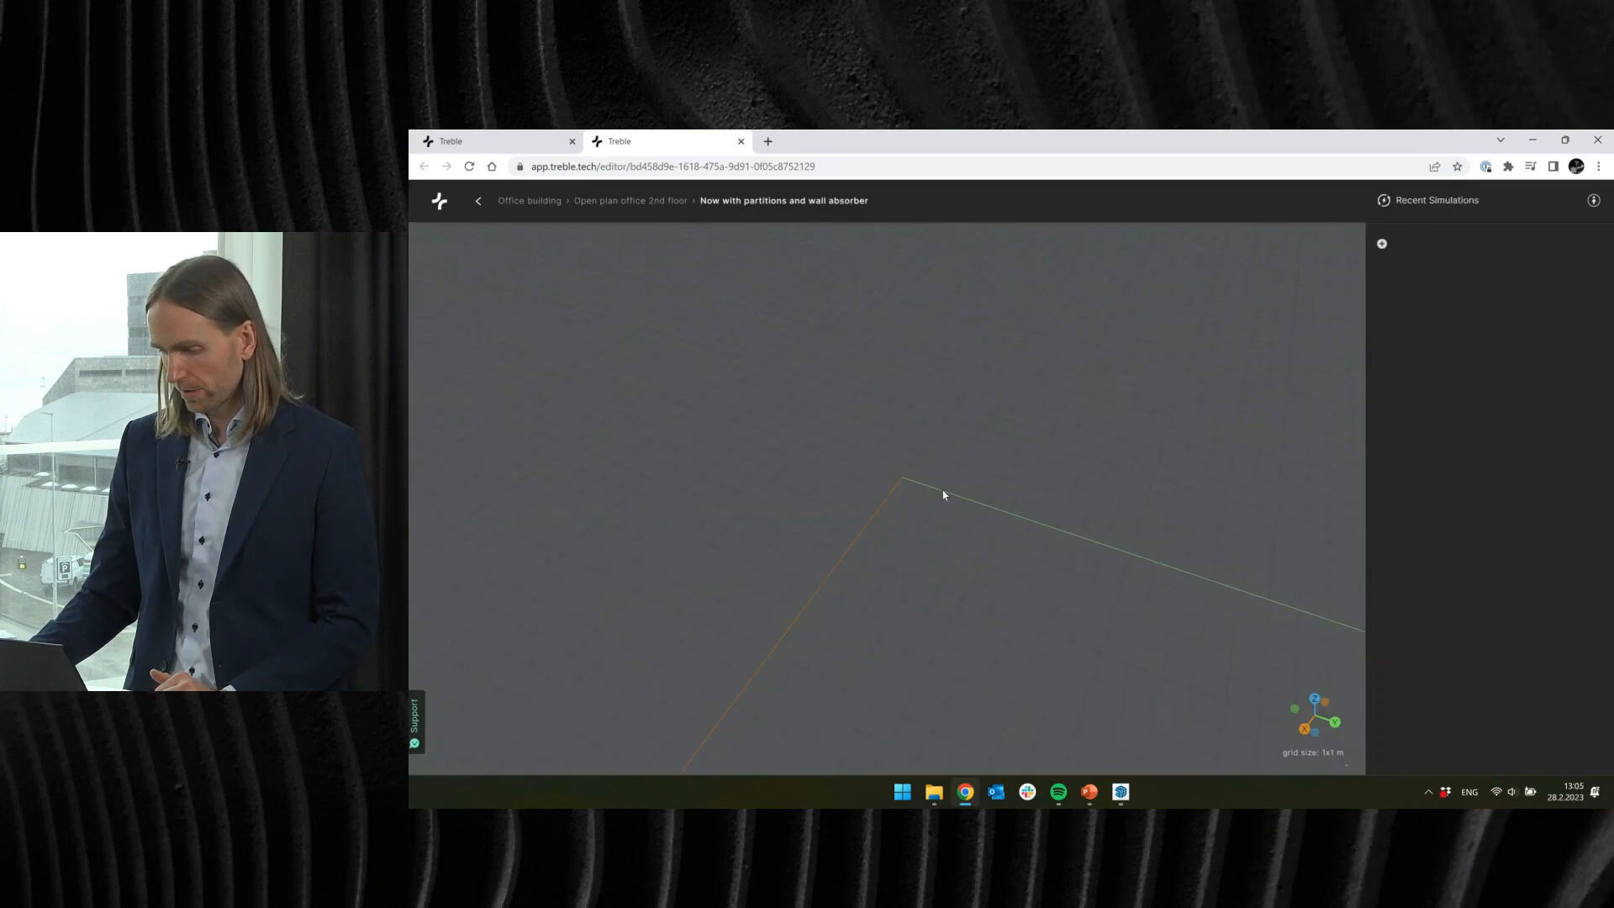
right_drag(956, 543, 888, 529)
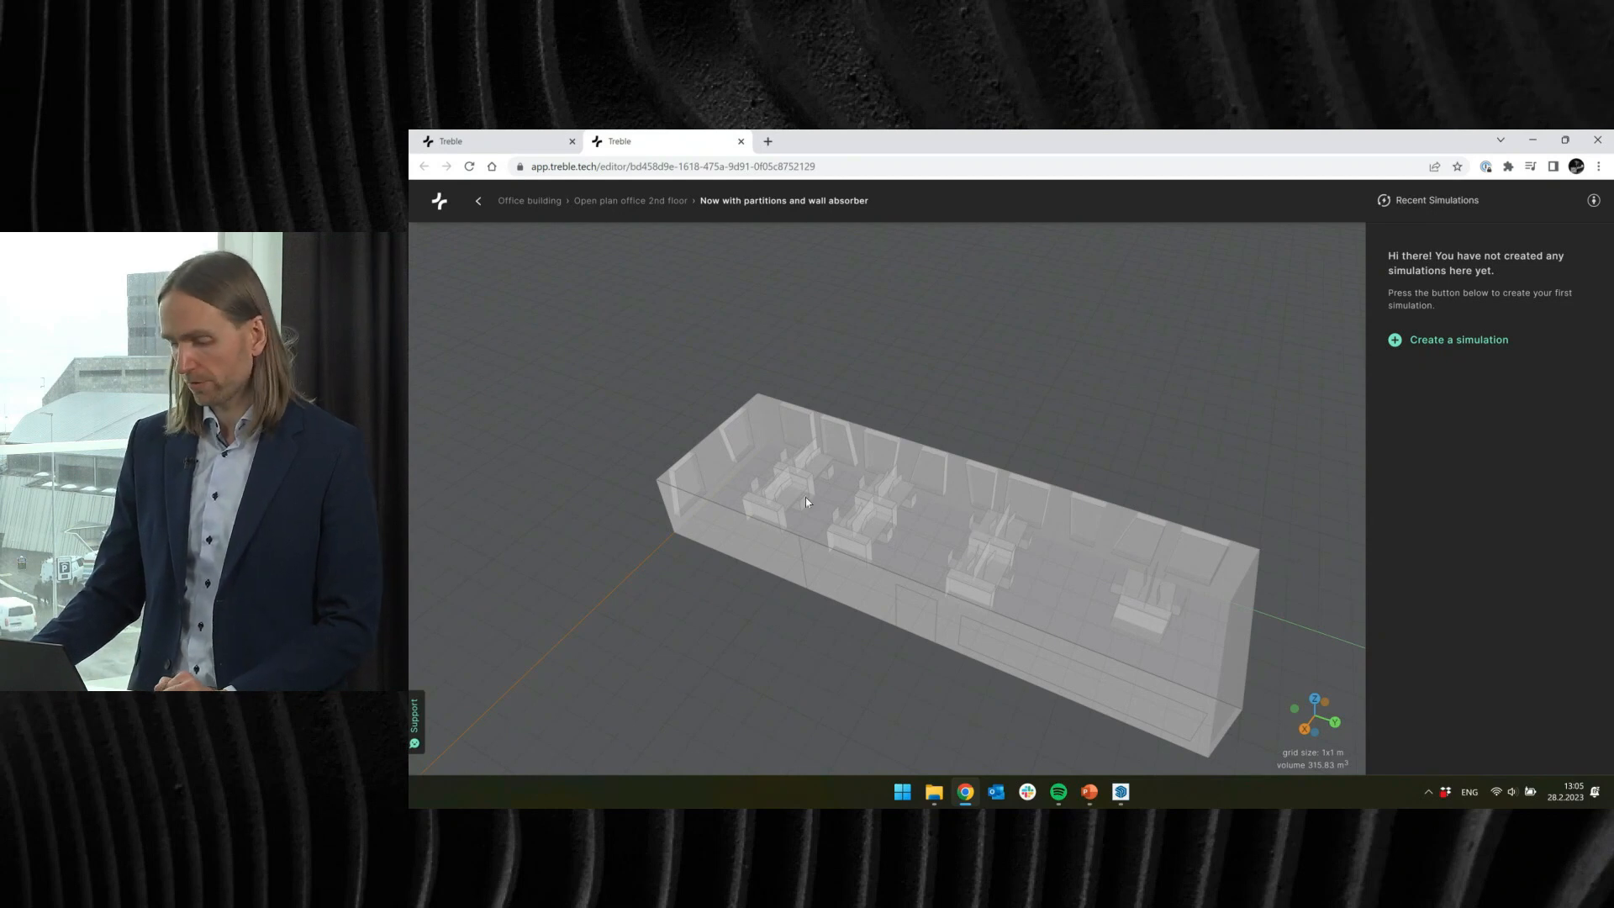
click(1404, 345)
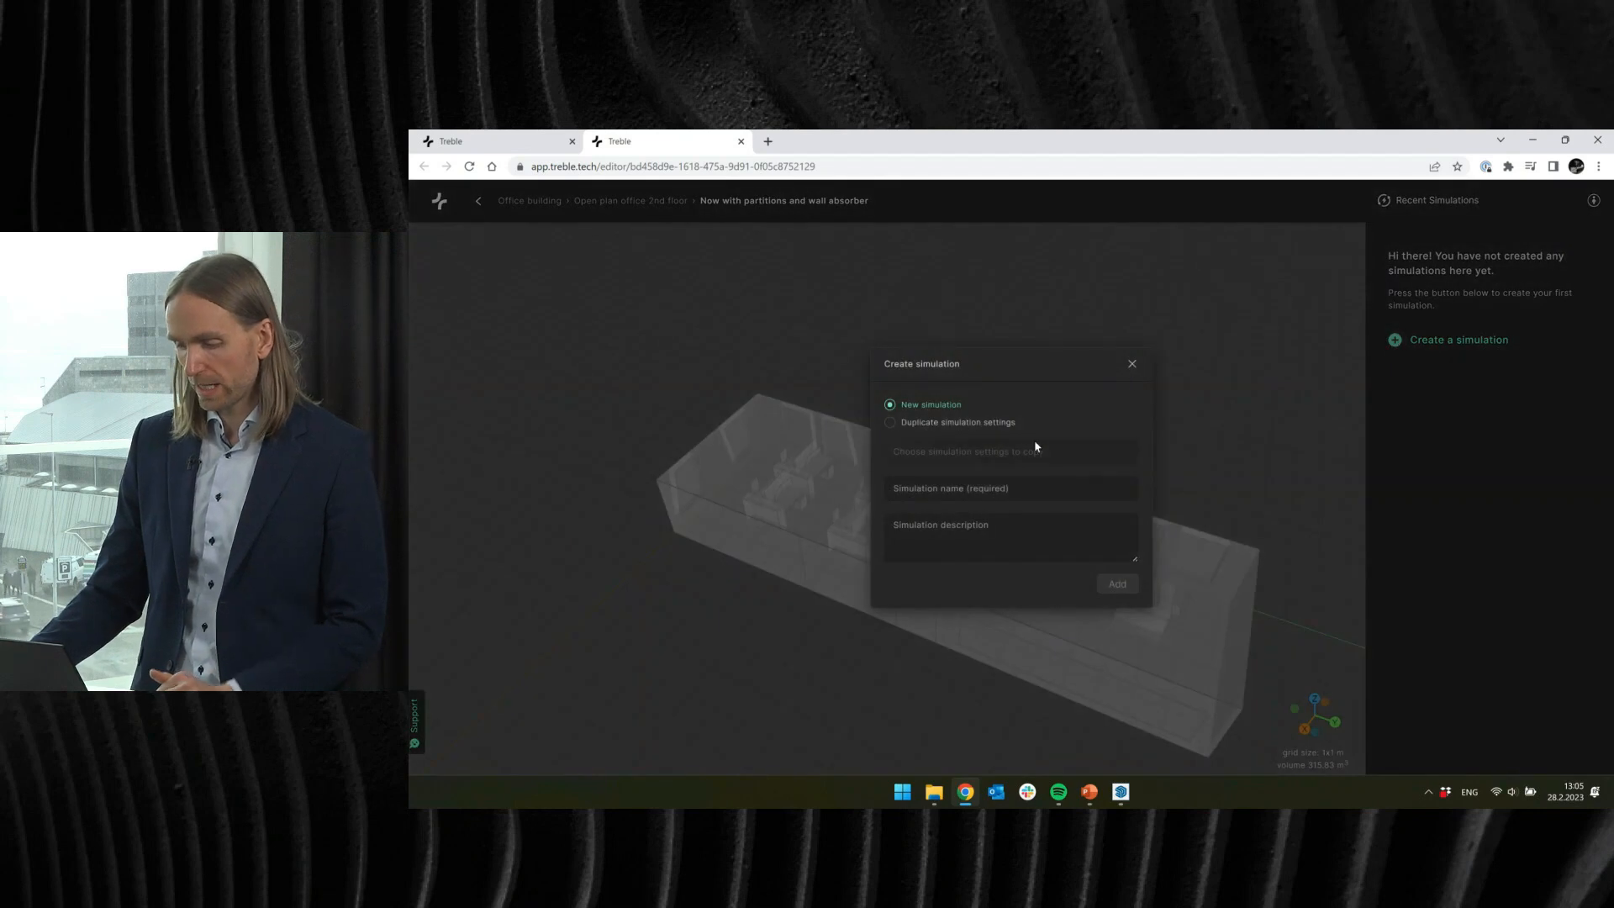
click(977, 422)
click(1006, 458)
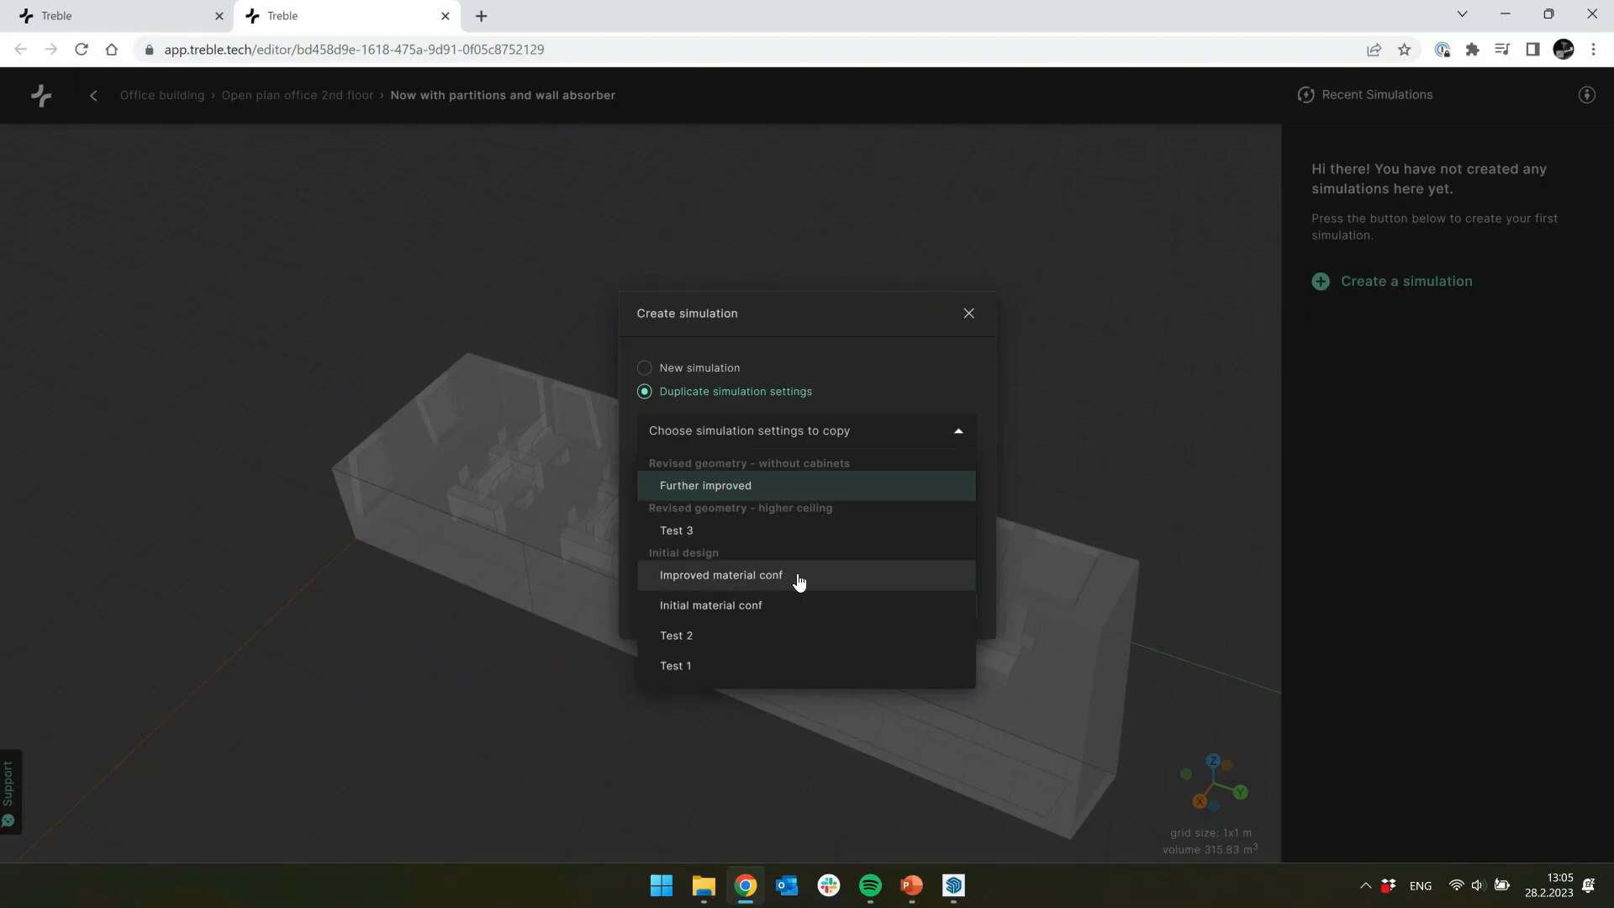
click(799, 578)
click(786, 490)
text(Even further improved)
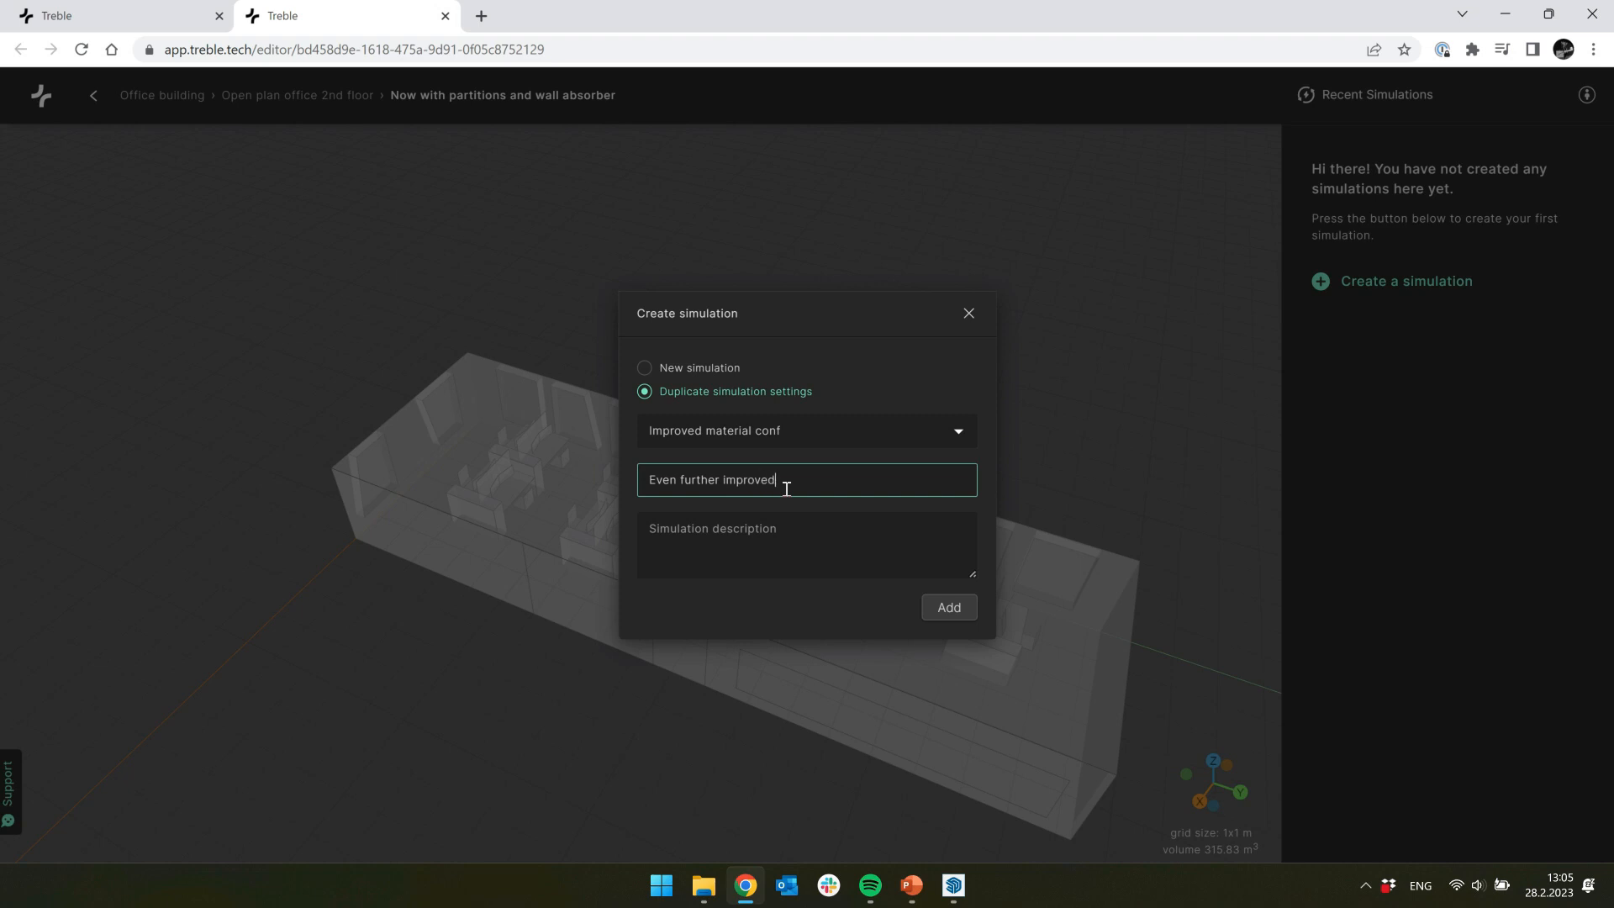
click(947, 608)
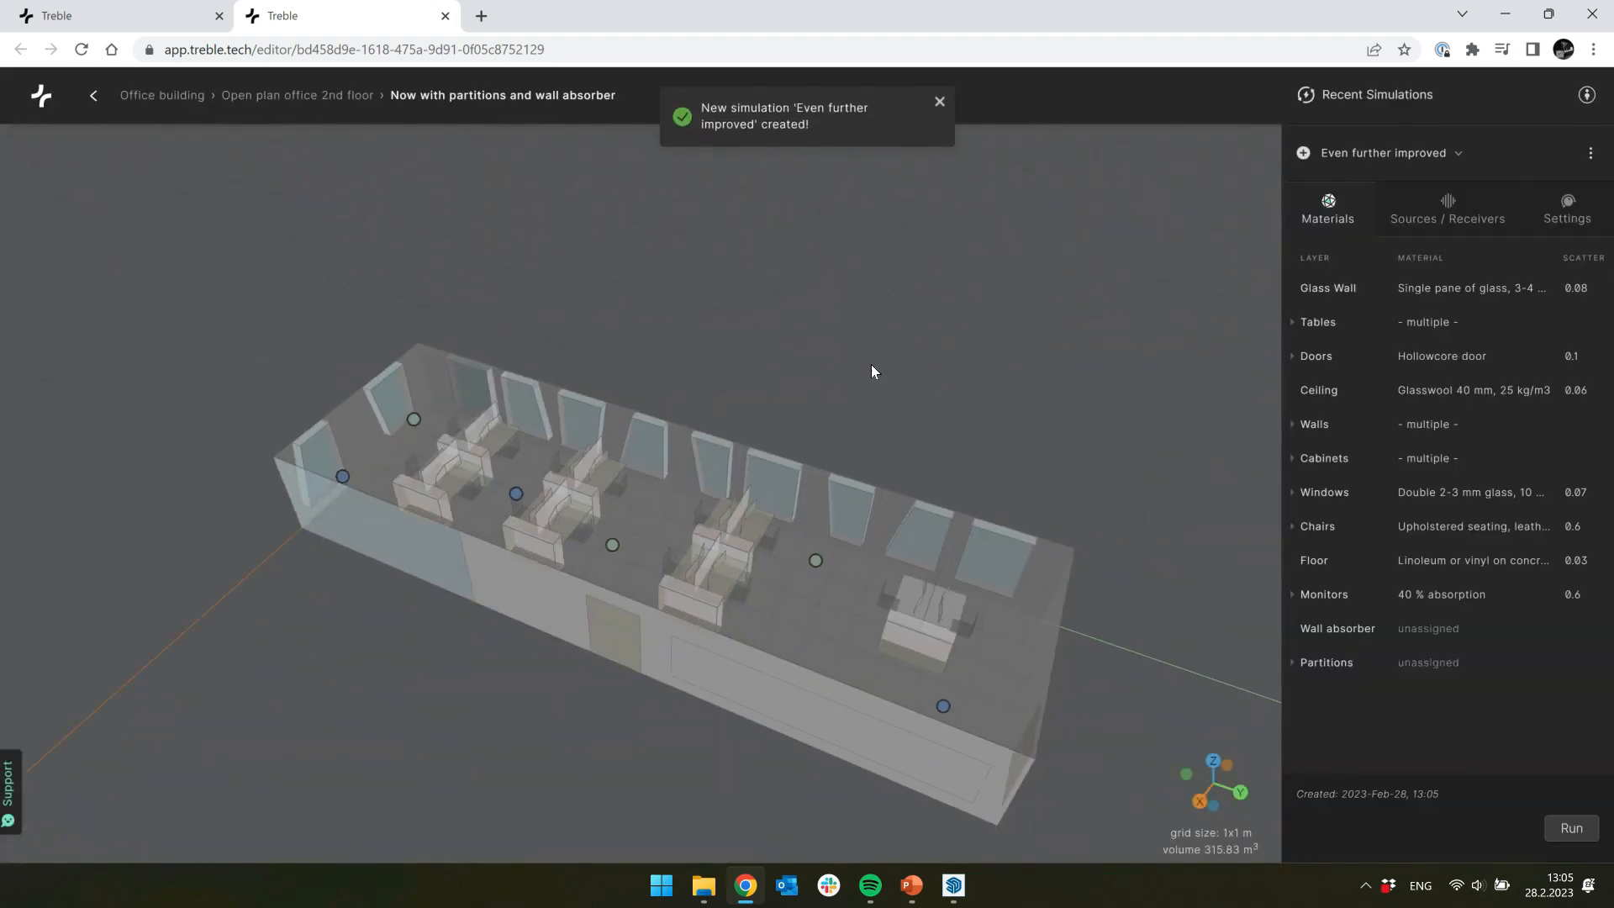
Step: Review the duplicated sources, receivers and settings, and assign the Wood material to the Tables layer
click(1410, 217)
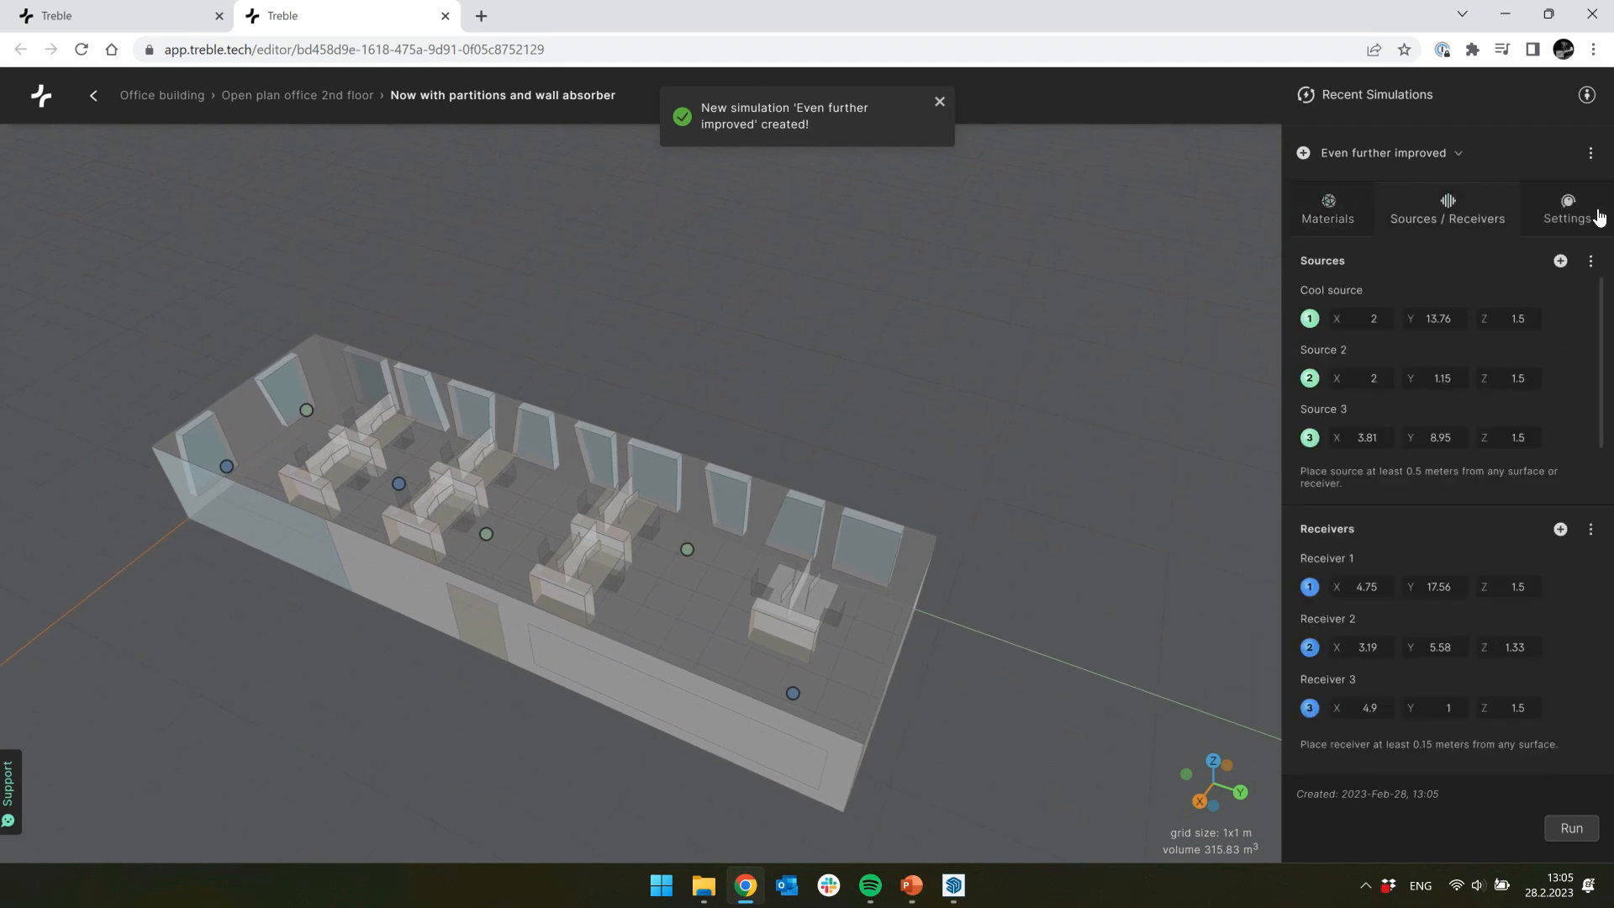
click(1565, 210)
click(1453, 215)
click(1326, 209)
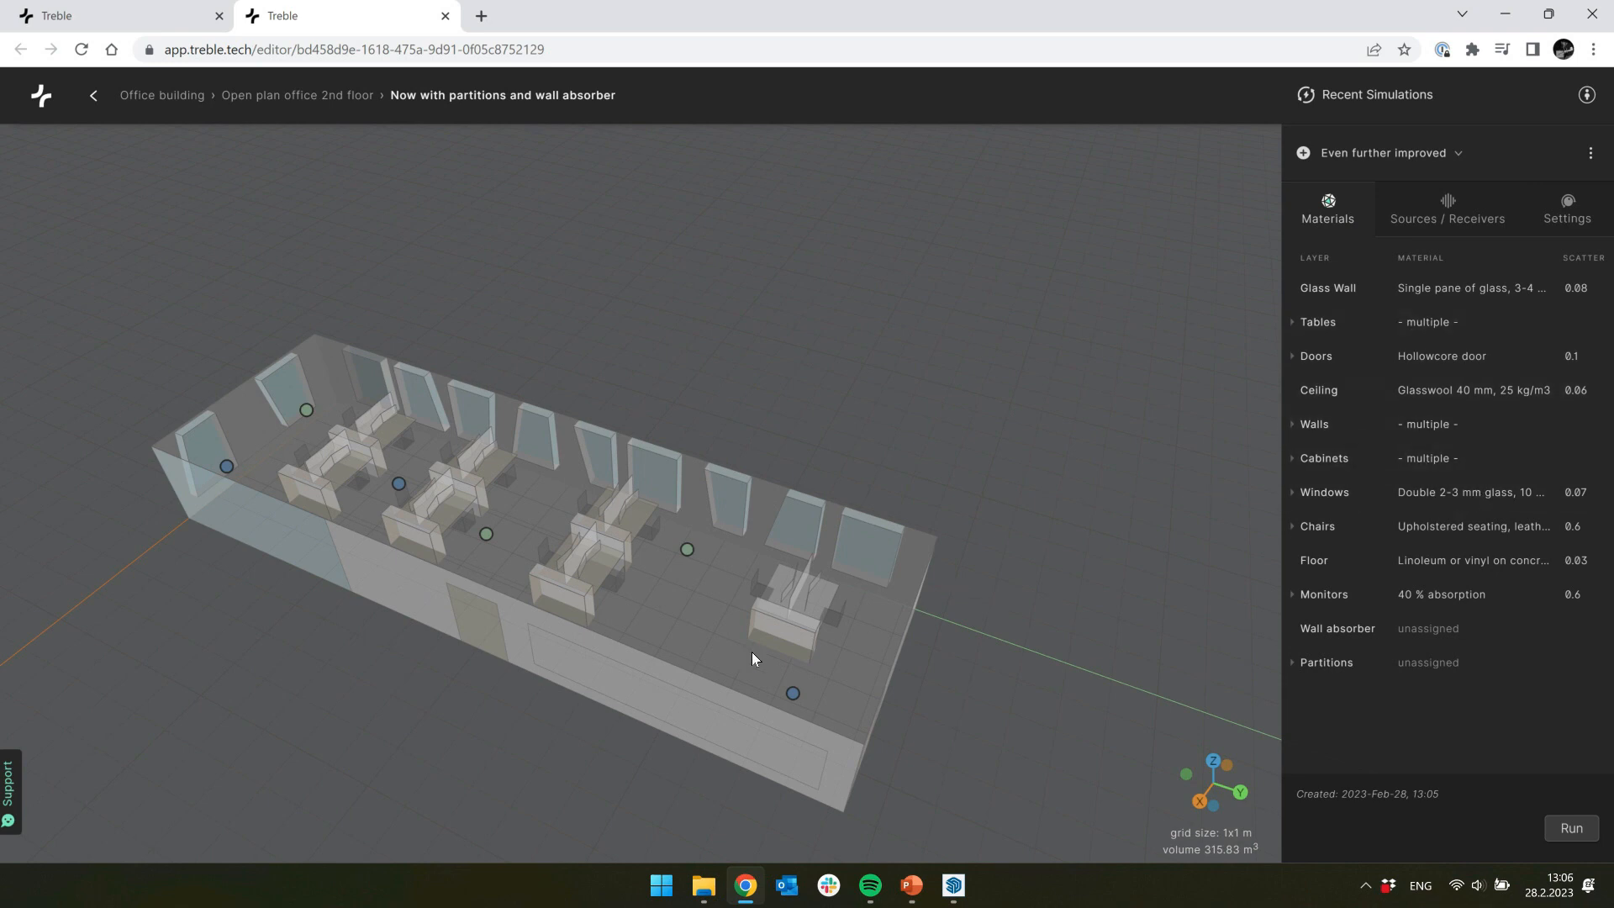
click(1509, 318)
click(1109, 202)
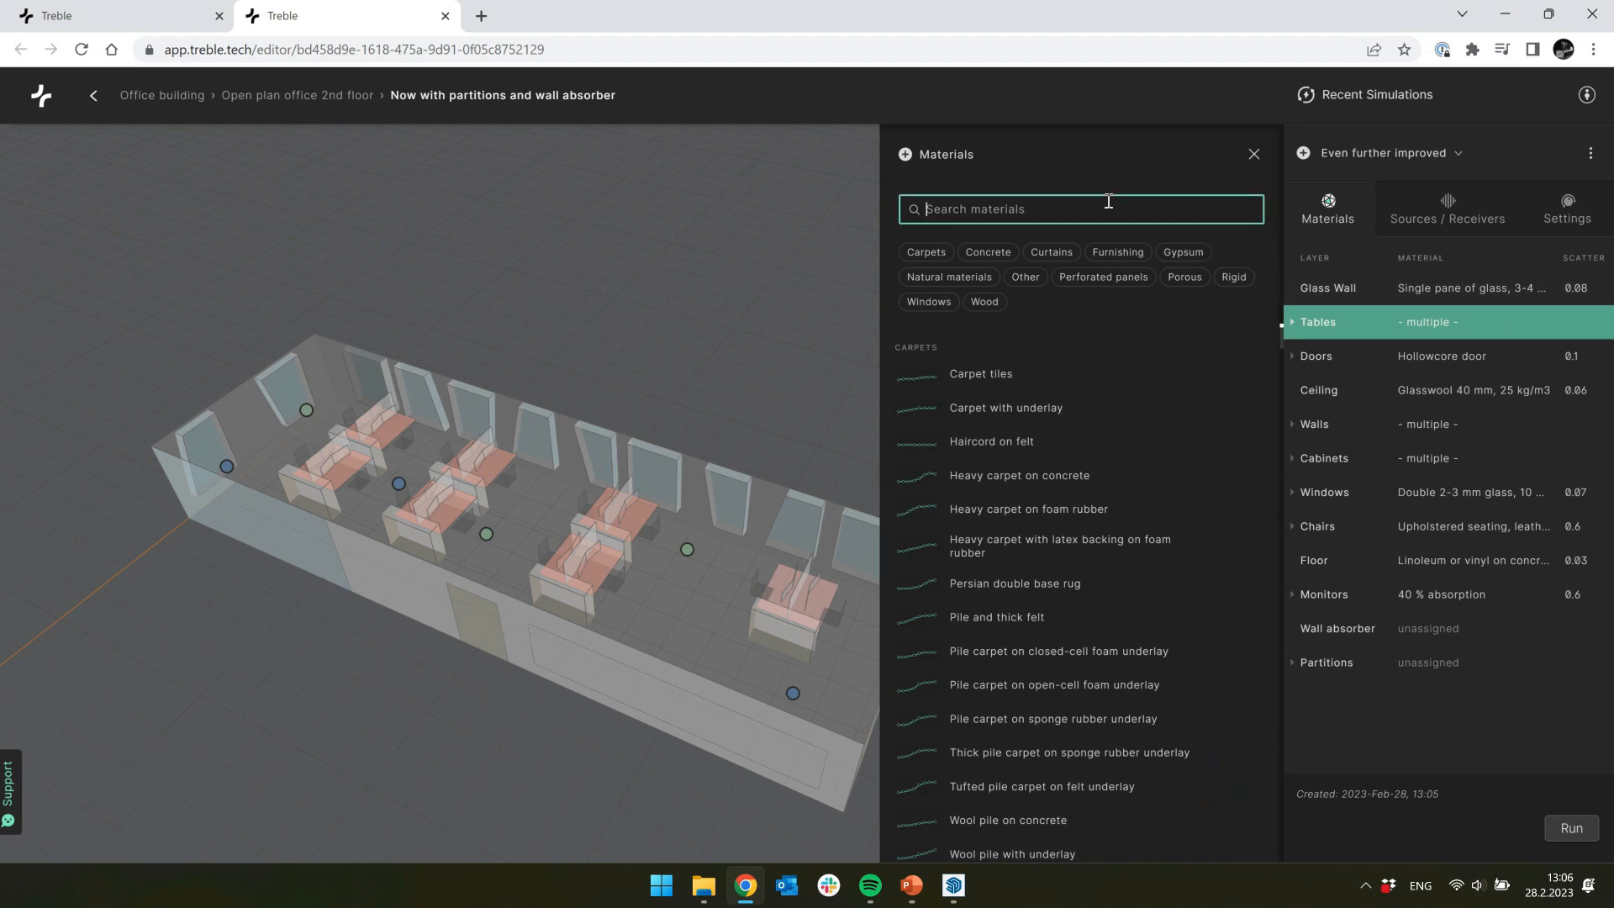
text(wood)
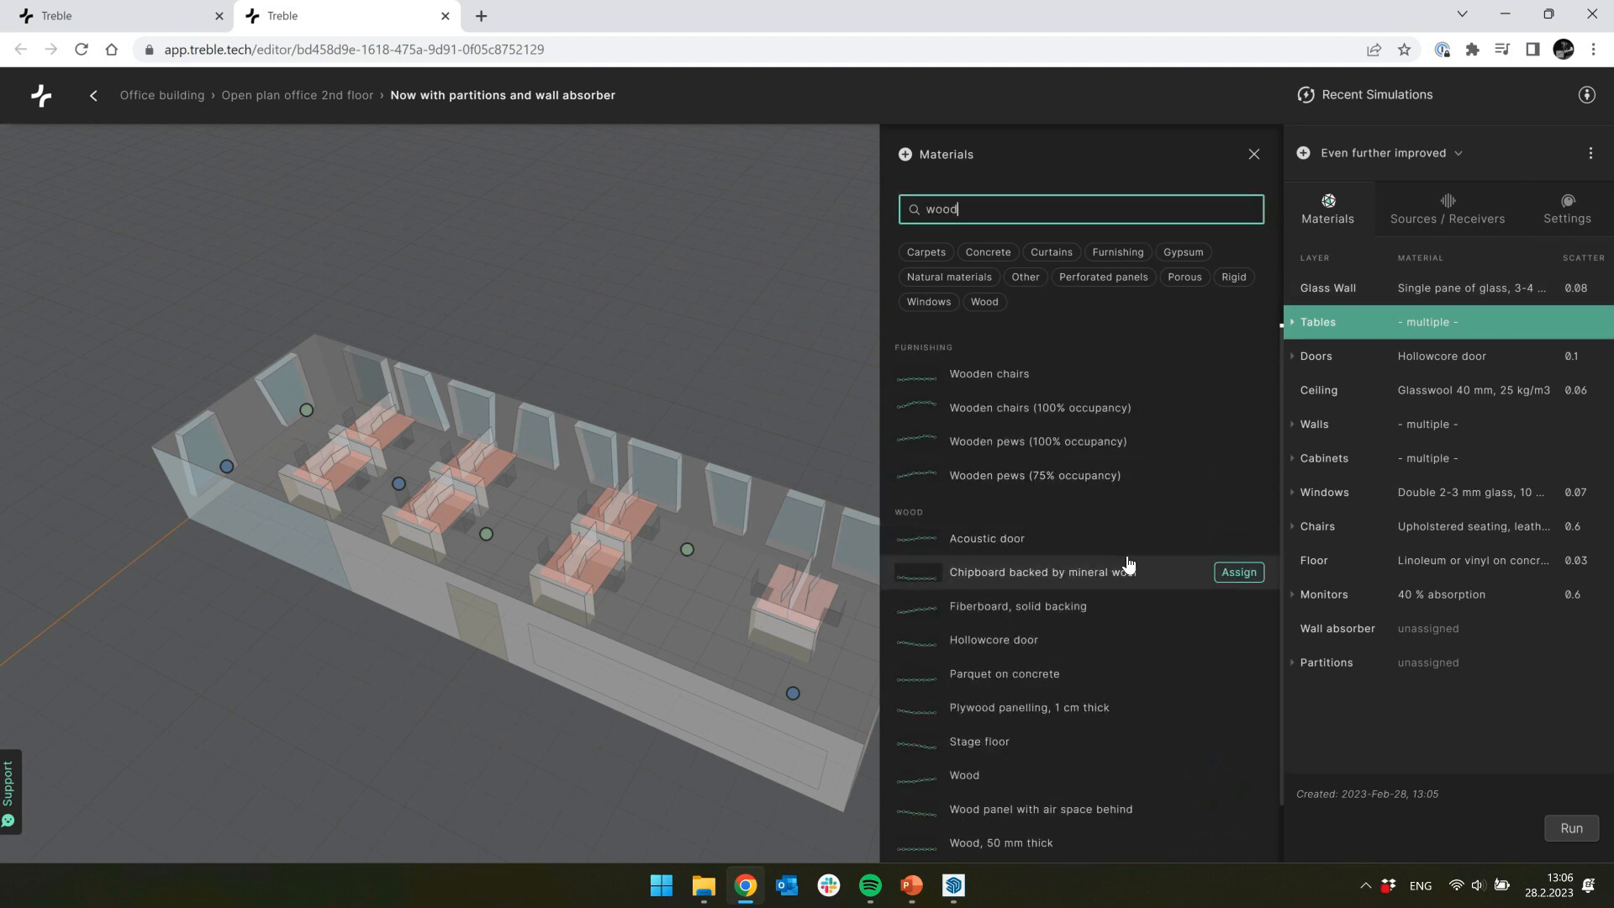
click(1222, 779)
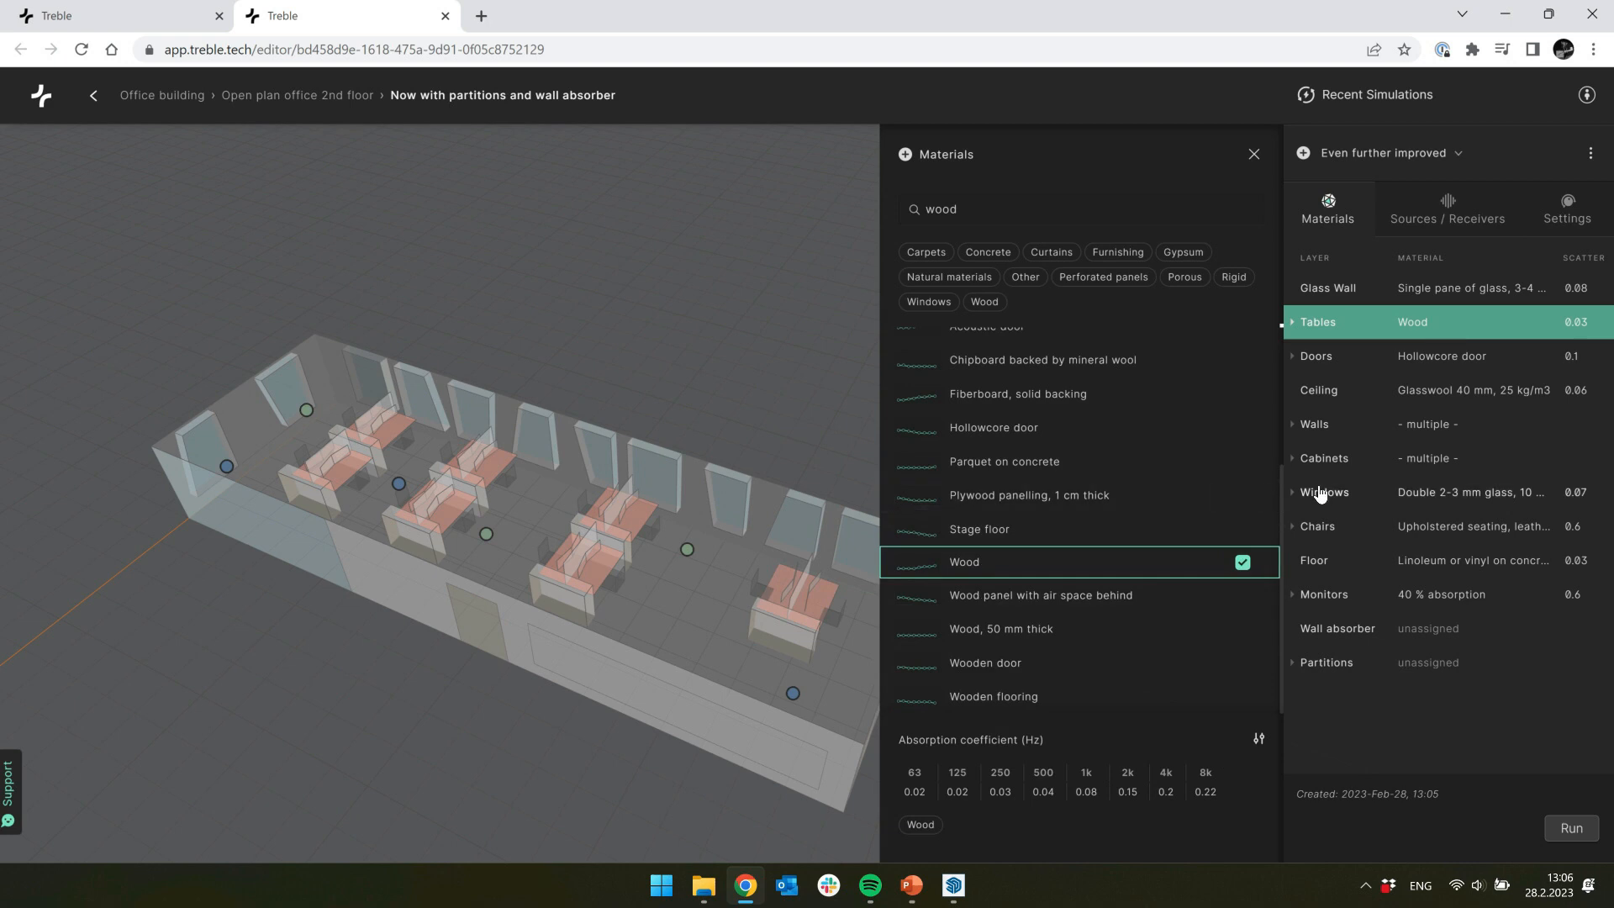
Step: Assign 13 mm Gypsum/Plaster board on frame, 100 mm air cavity to the Walls layer
click(1439, 434)
click(1081, 216)
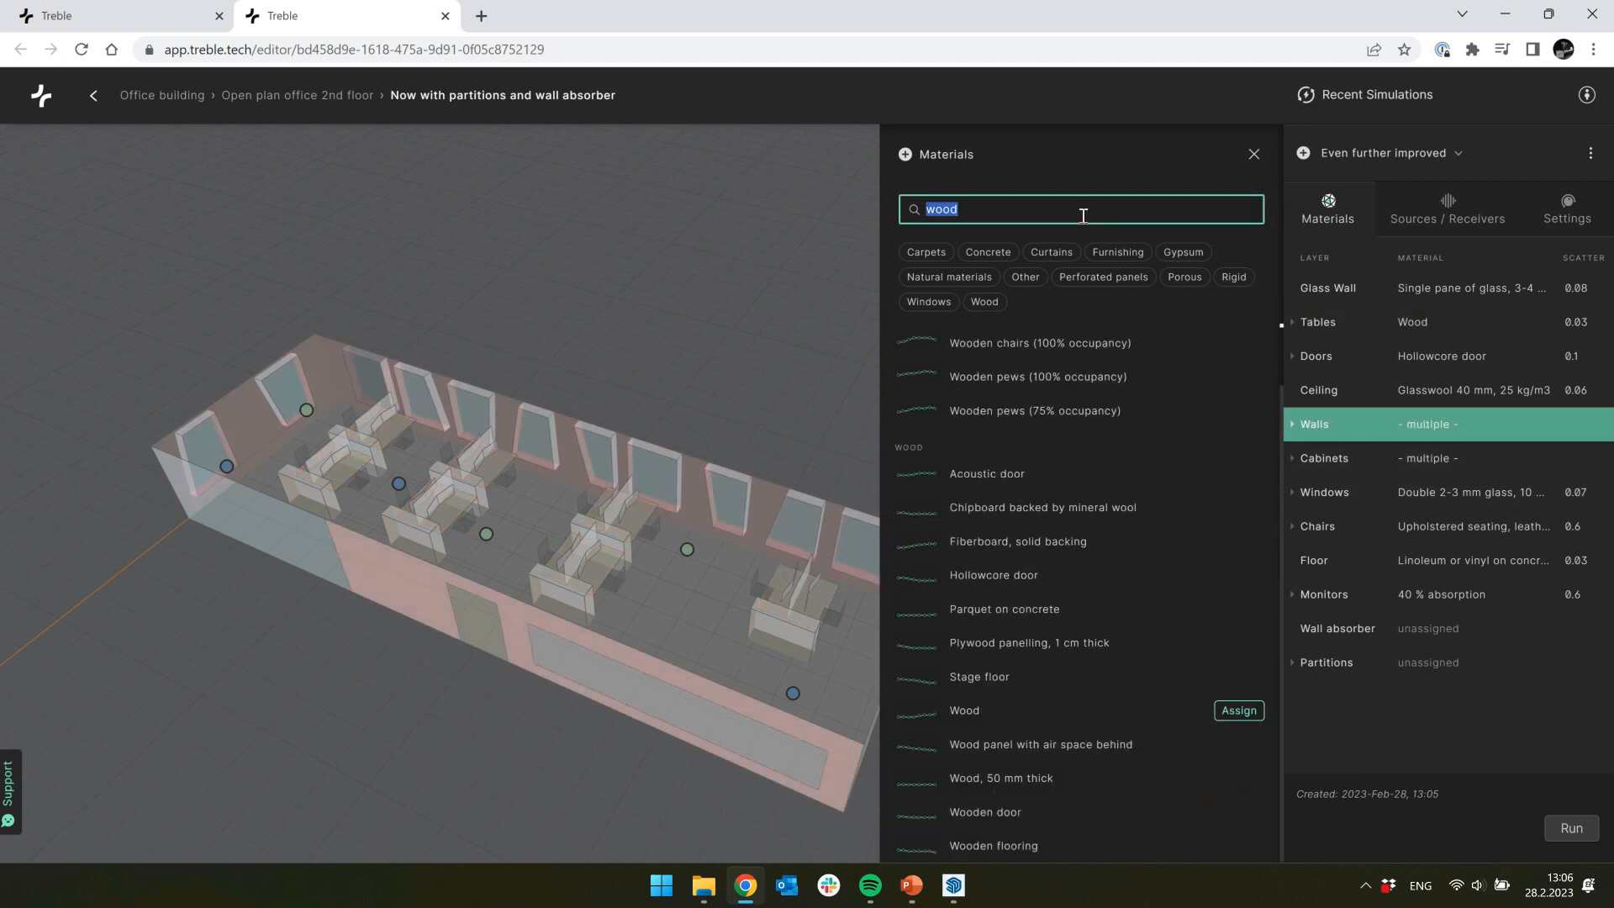
click(1292, 429)
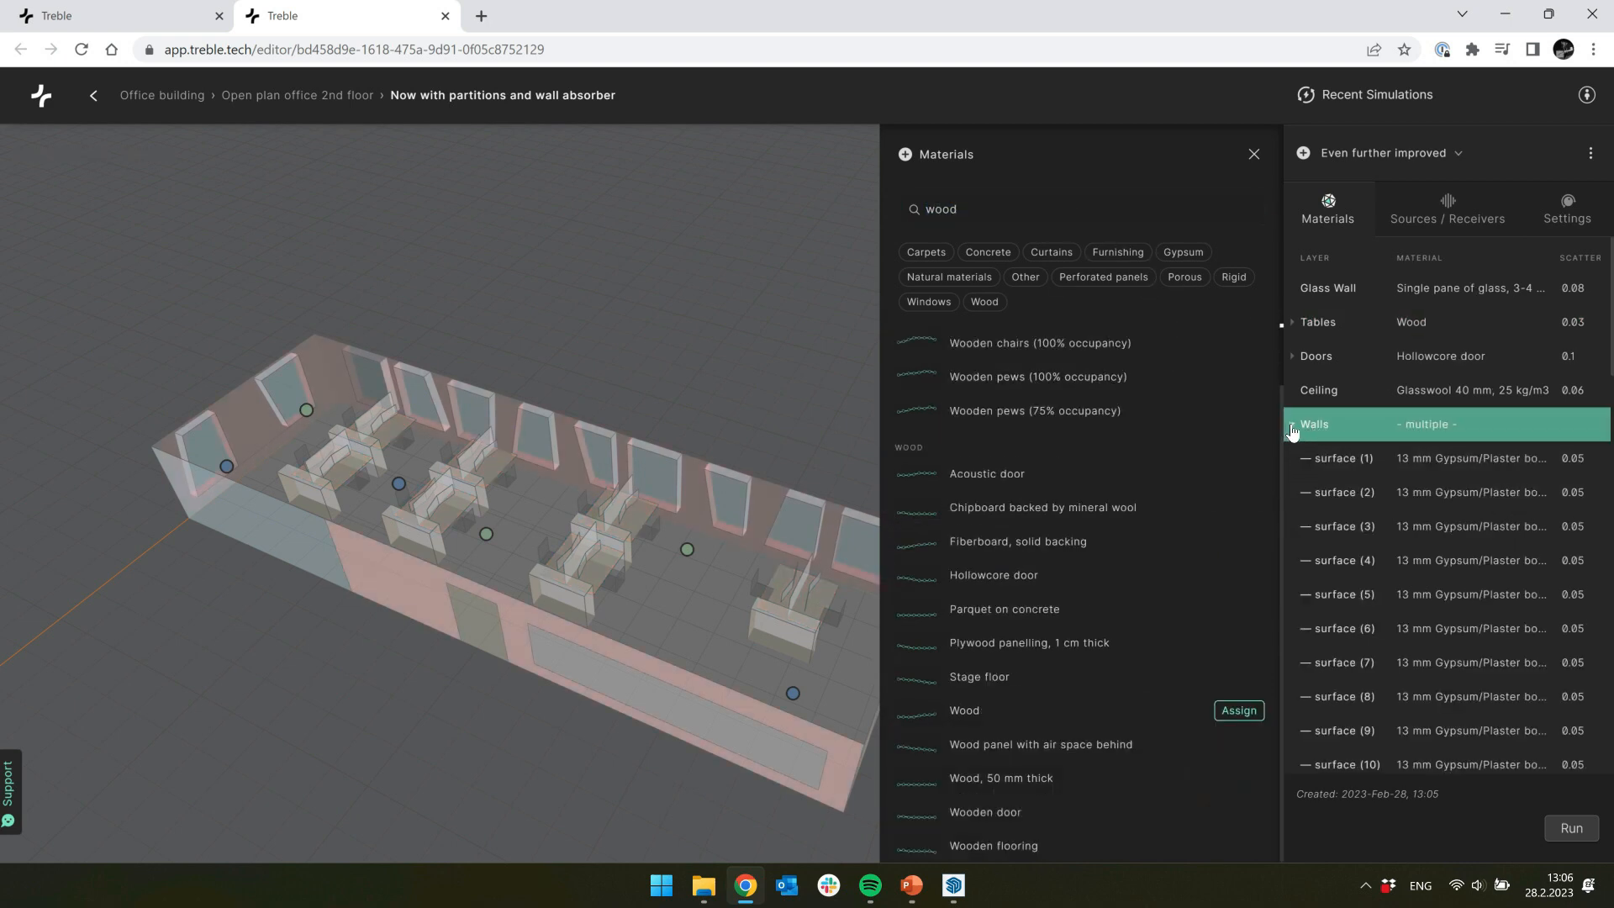
click(1292, 432)
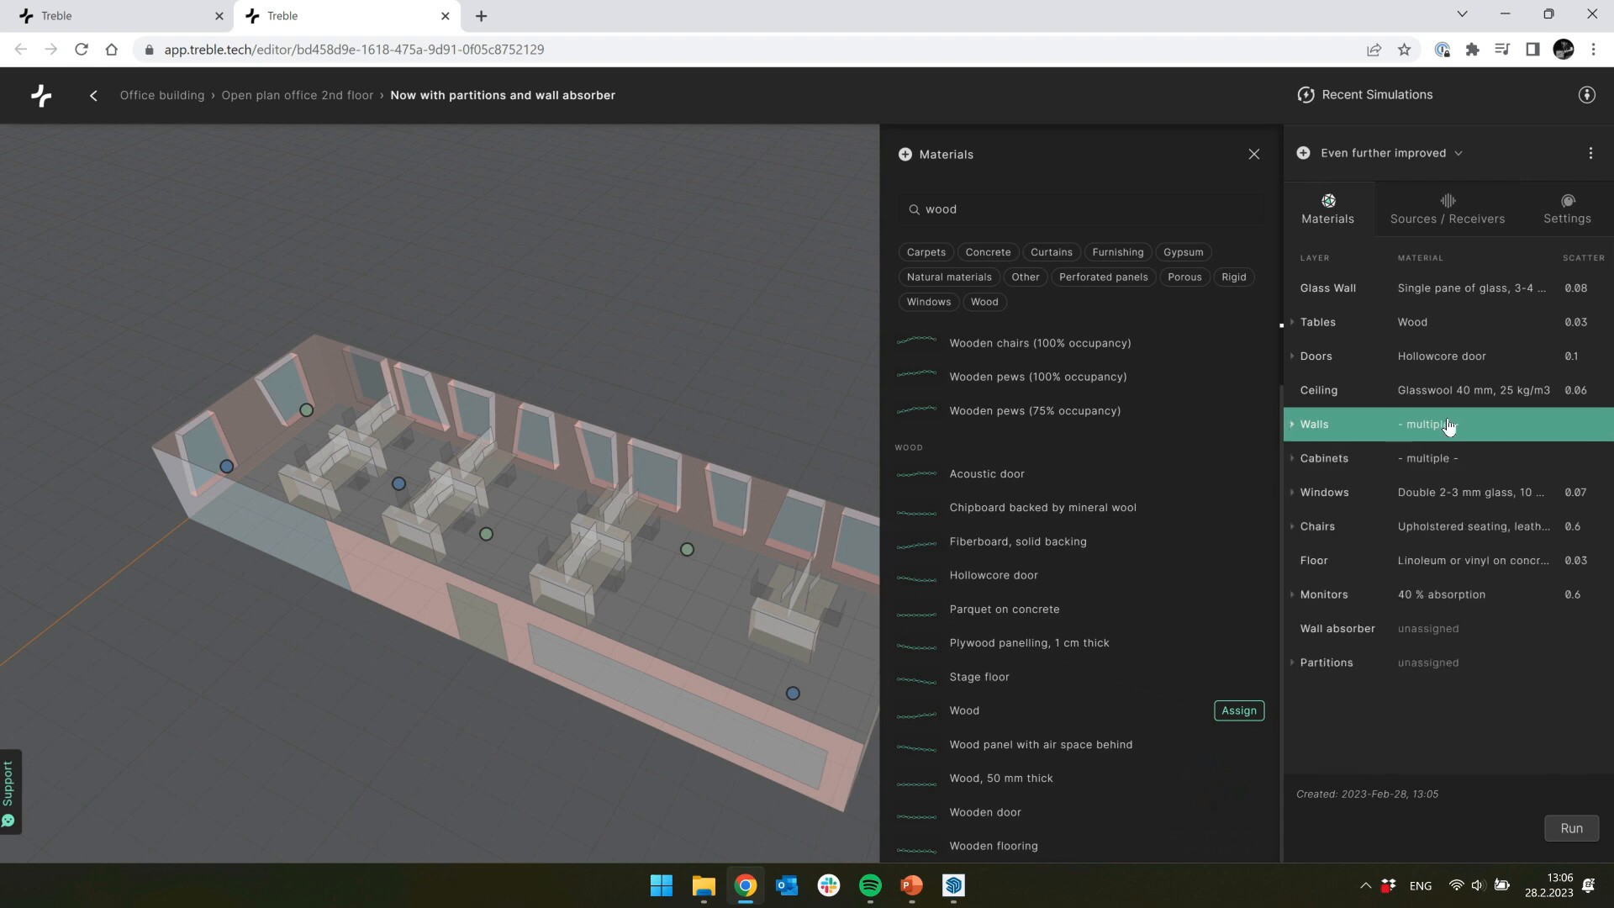
click(975, 211)
text(gyp)
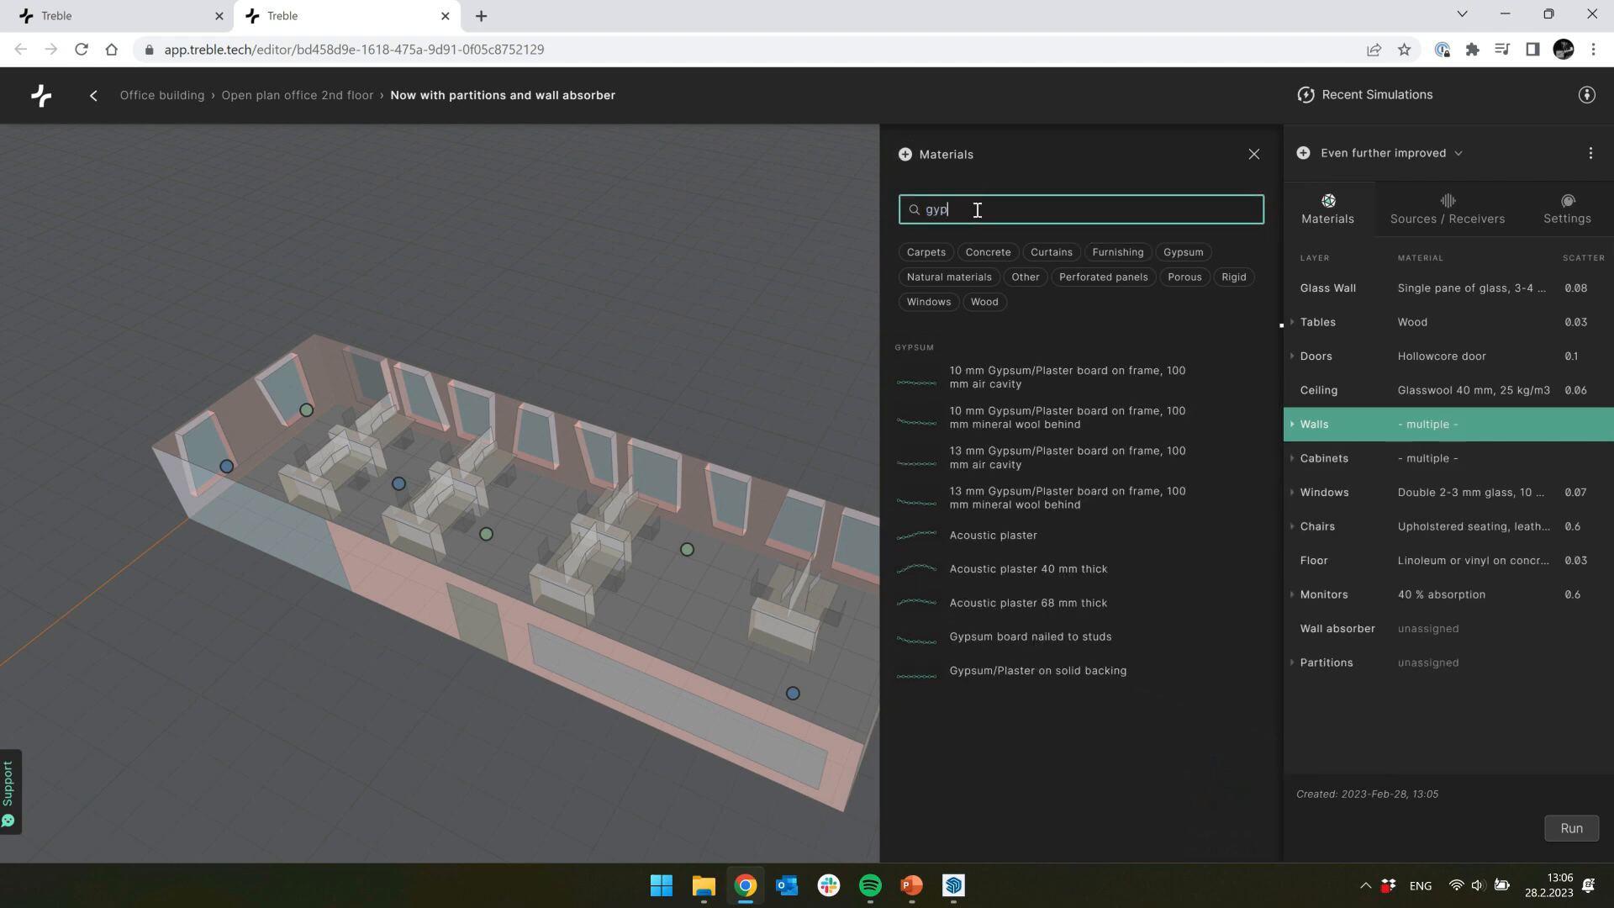
click(1235, 461)
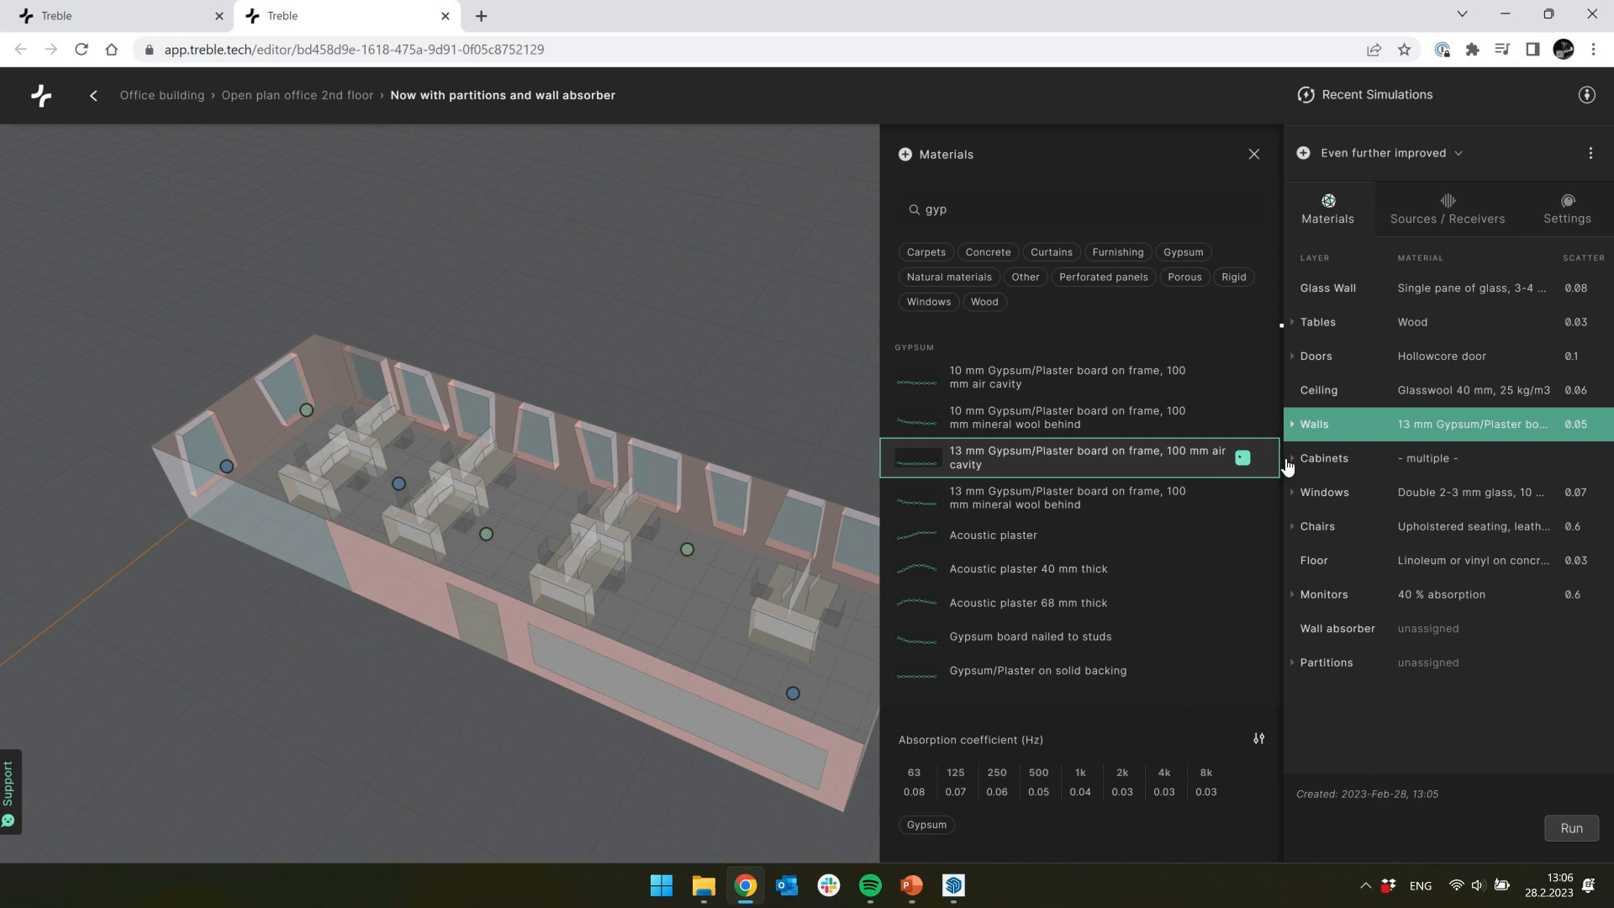
Step: Assign Plywood panelling, 1 cm thick to the Cabinets layer
click(1086, 220)
text(ply)
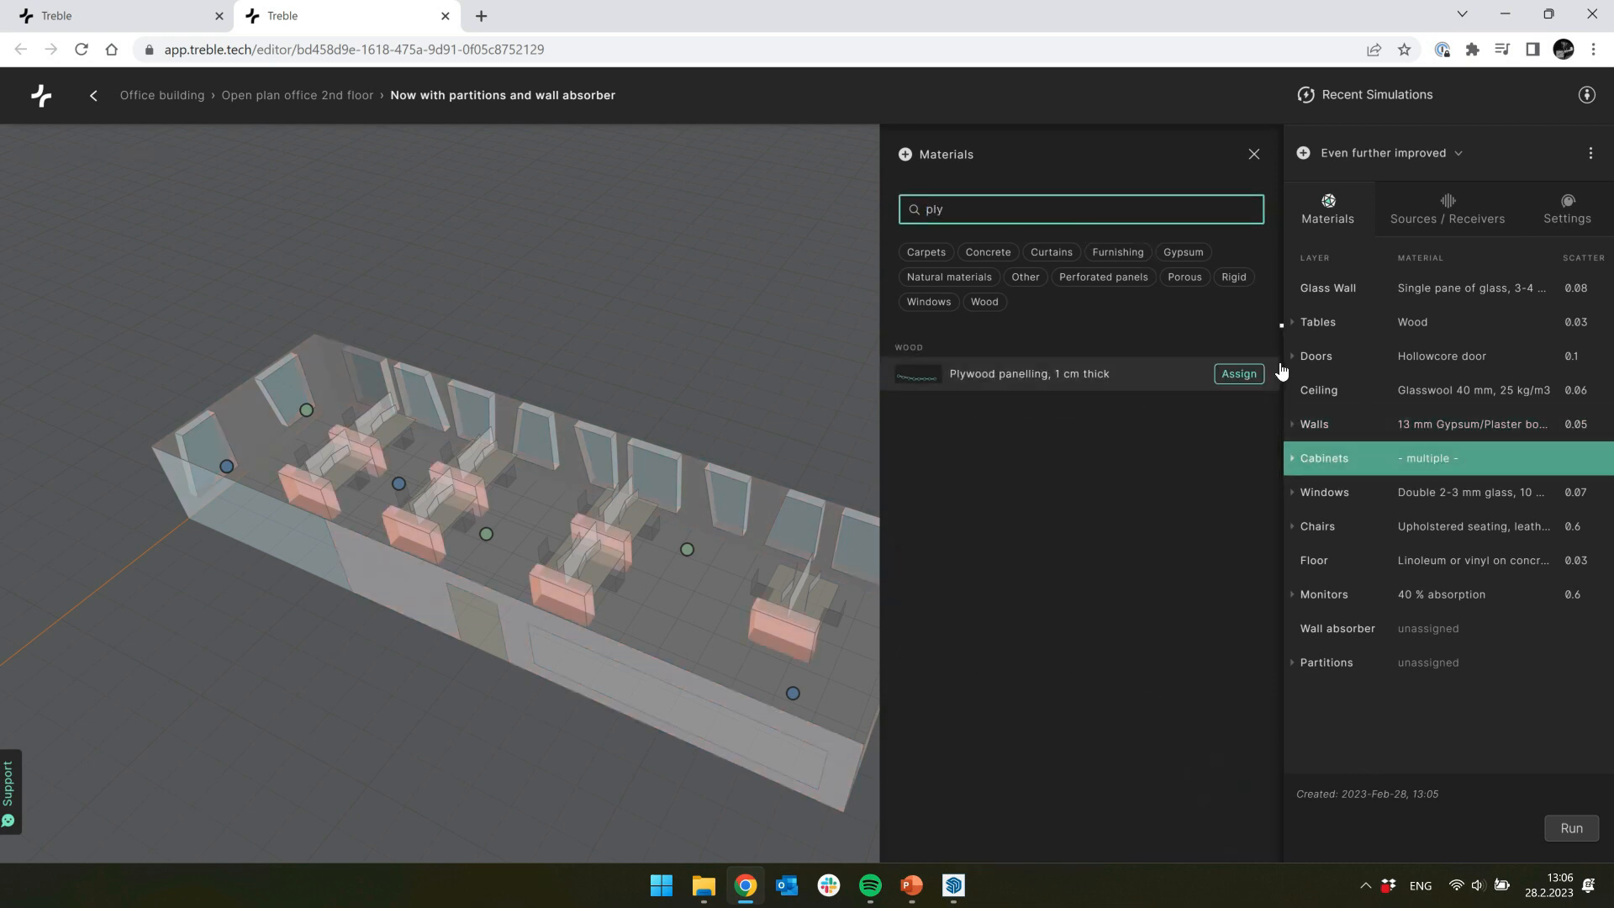
click(1251, 375)
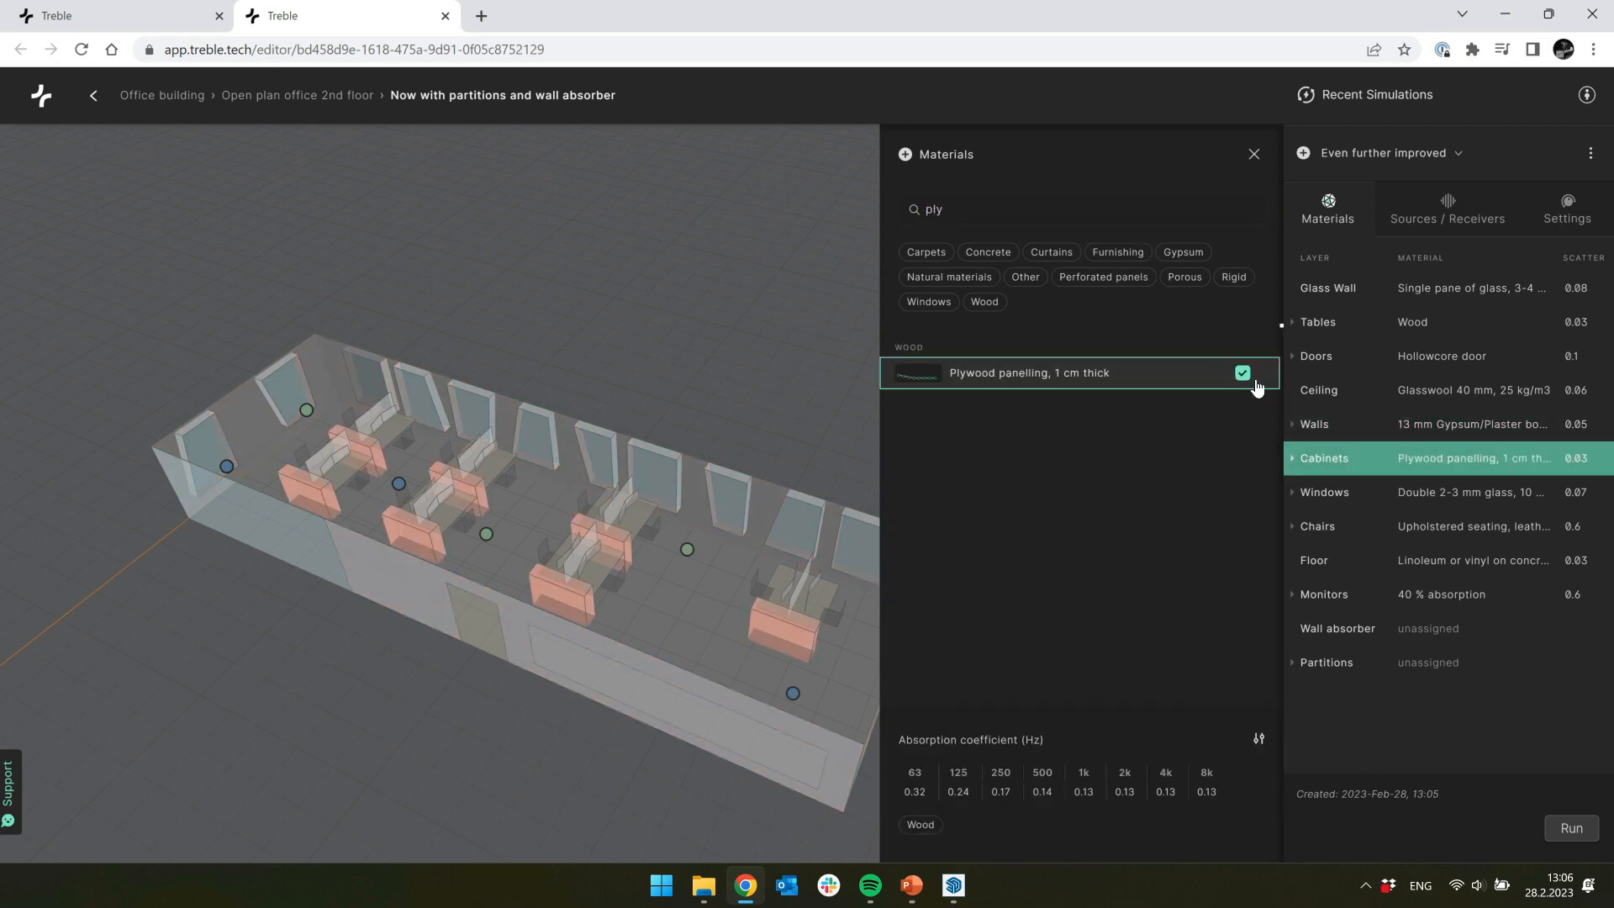
Step: Assign Rockwool 50 mm, 124 kg/m3, glass fiber surface to the Wall absorber layer
click(1484, 626)
click(1026, 210)
text(rockwo)
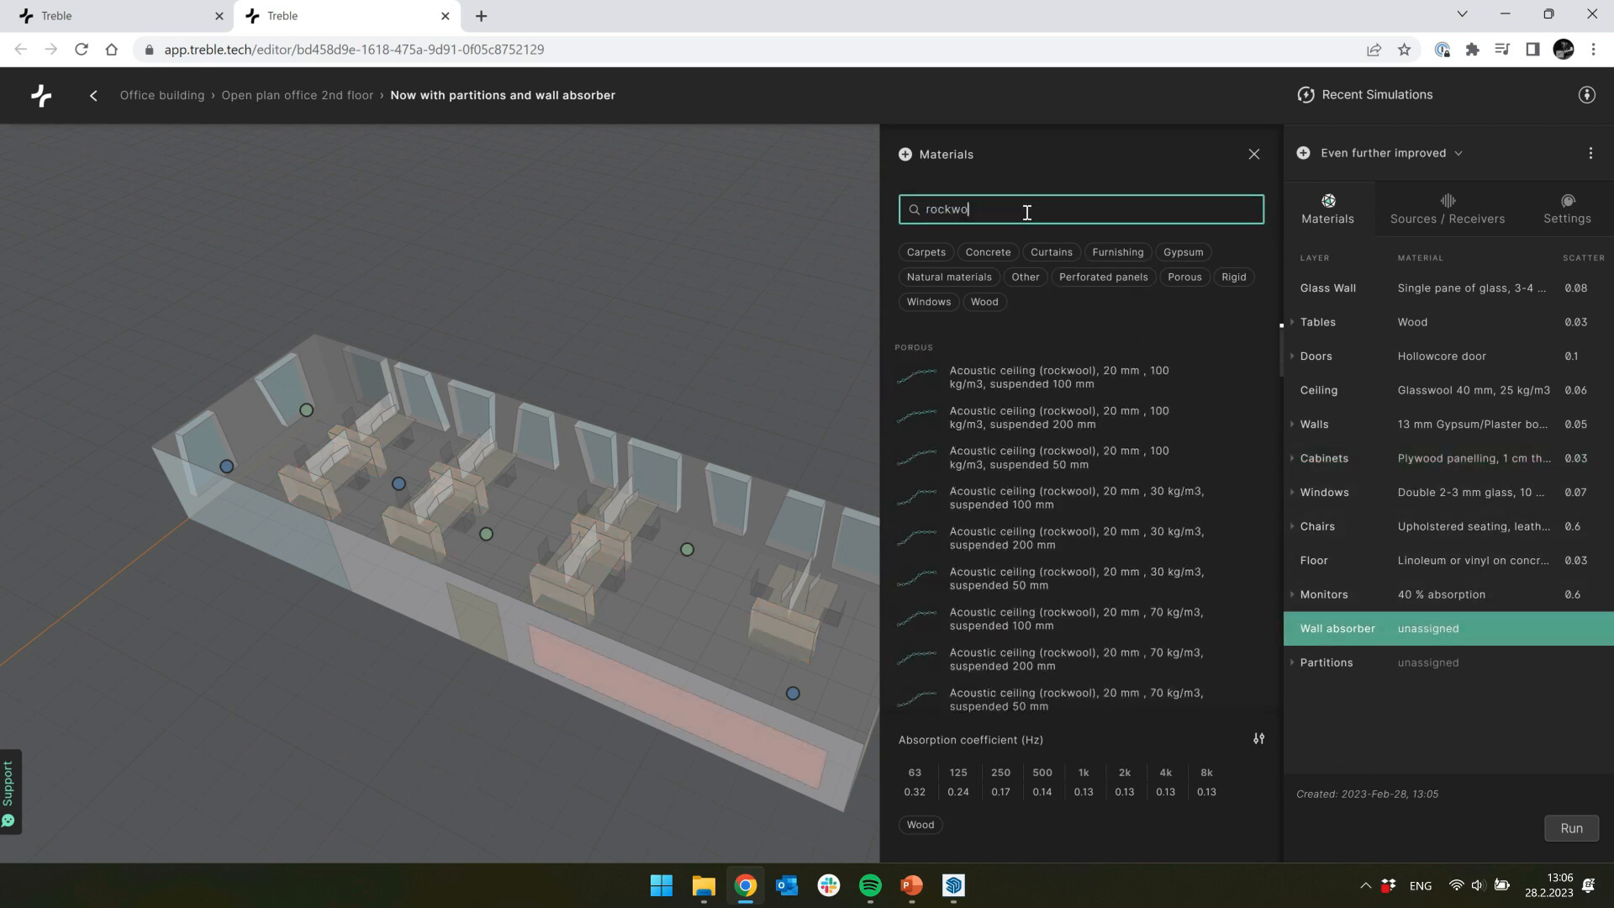
text(ol 50)
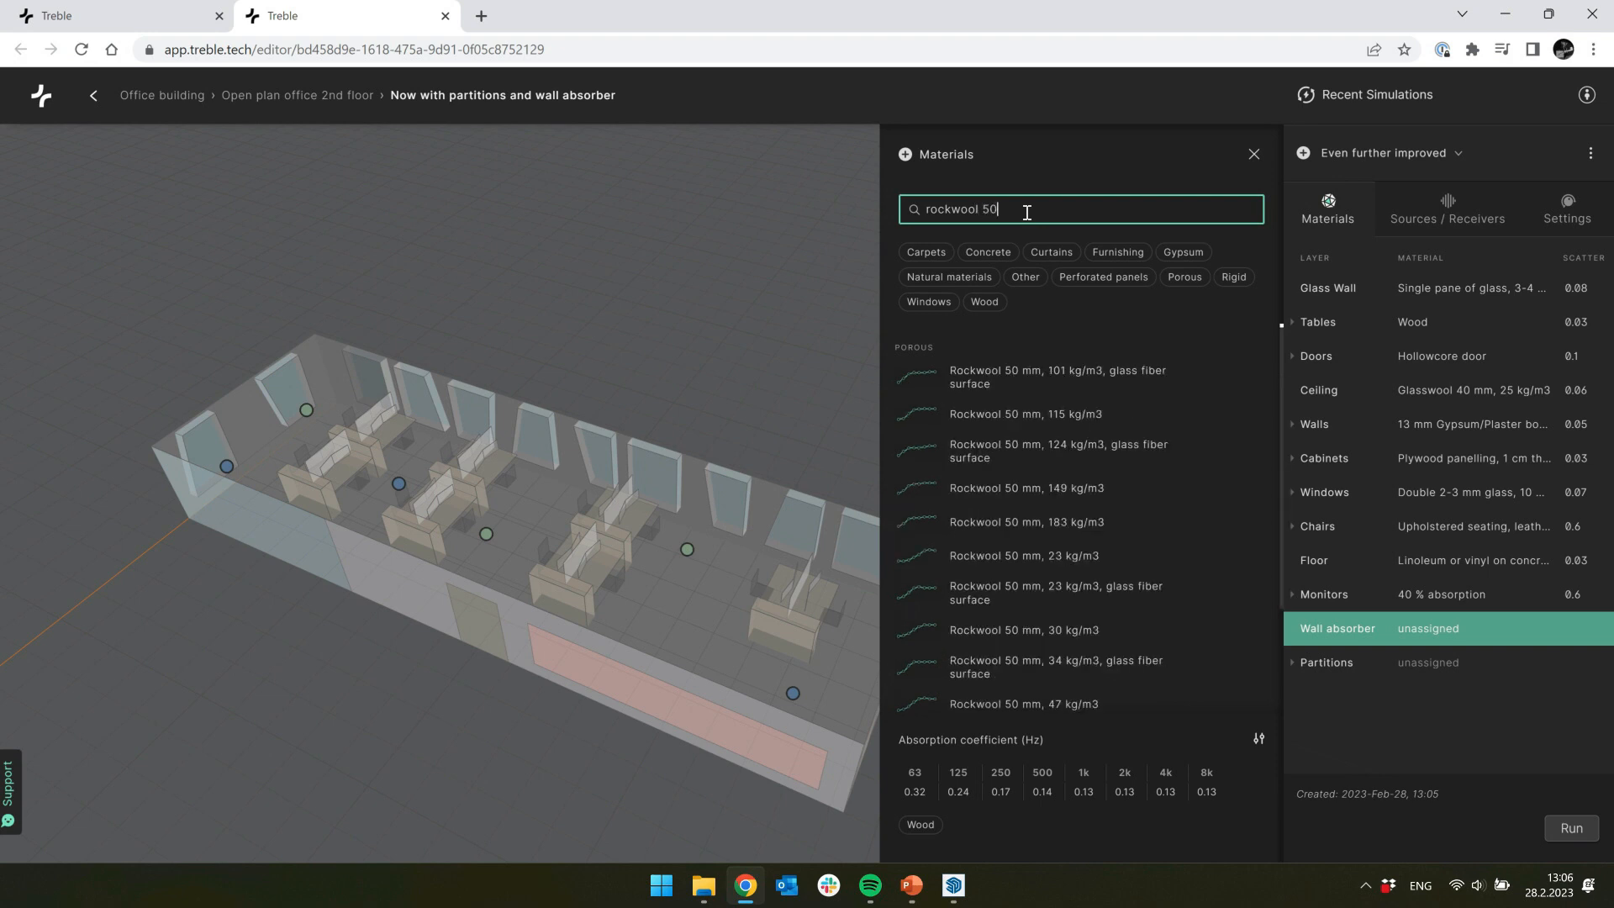
mouse_move(1045, 457)
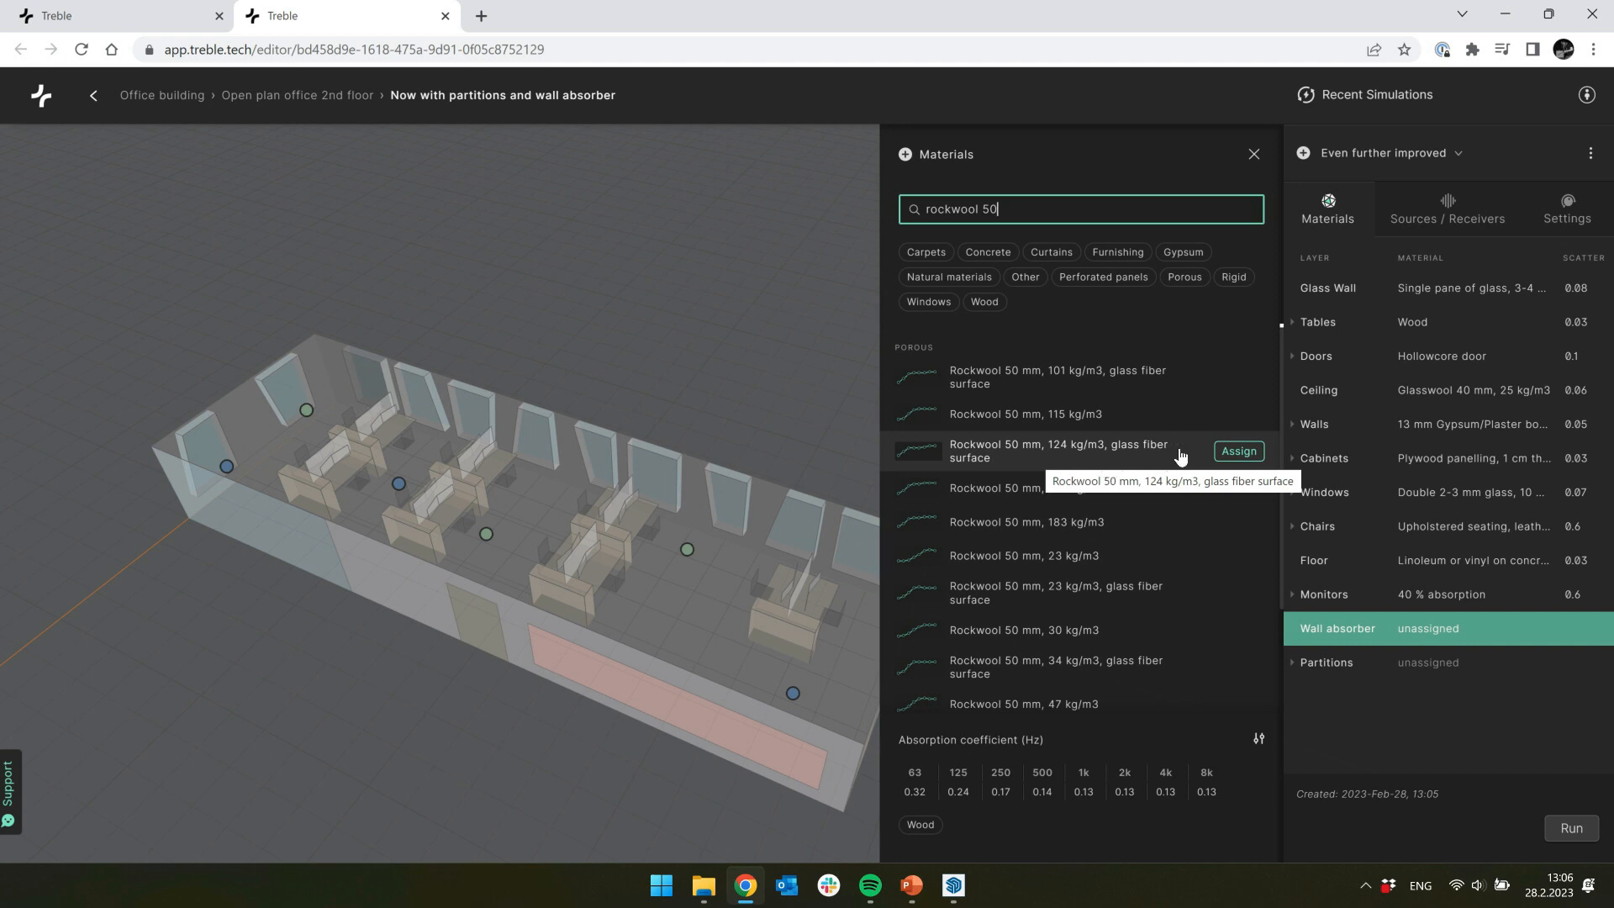
click(1234, 451)
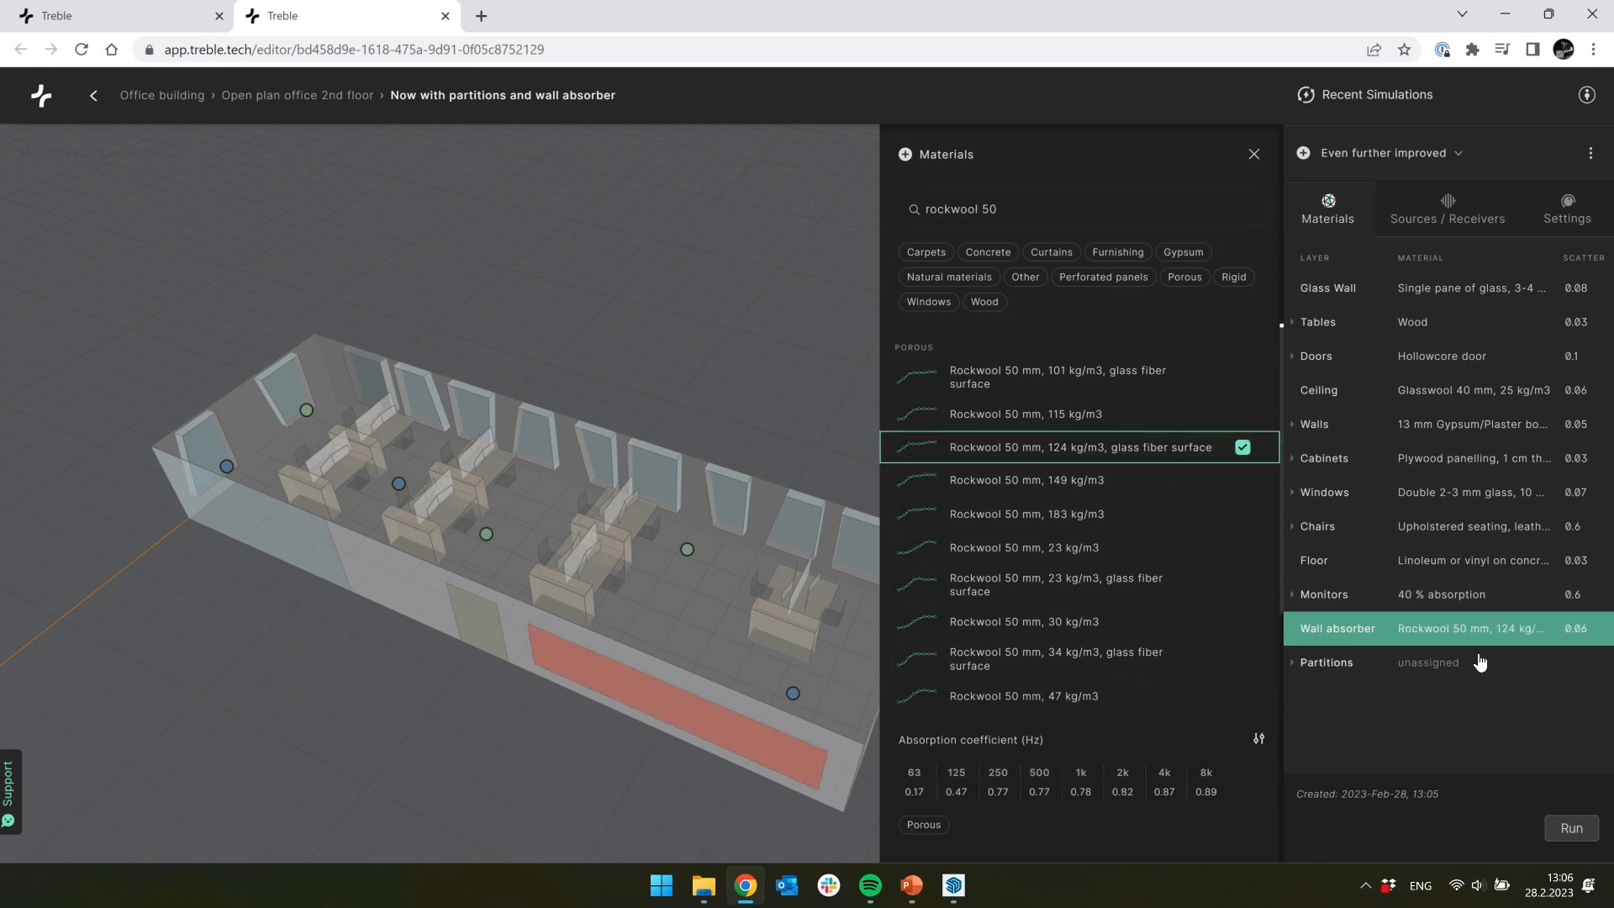
Step: Assign Rockwool 25 mm, 57 kg/m3, glass fiber surface to the Partitions layer and close the material library
click(1025, 200)
key(BackSpace)
key(BackSpace)
text(25)
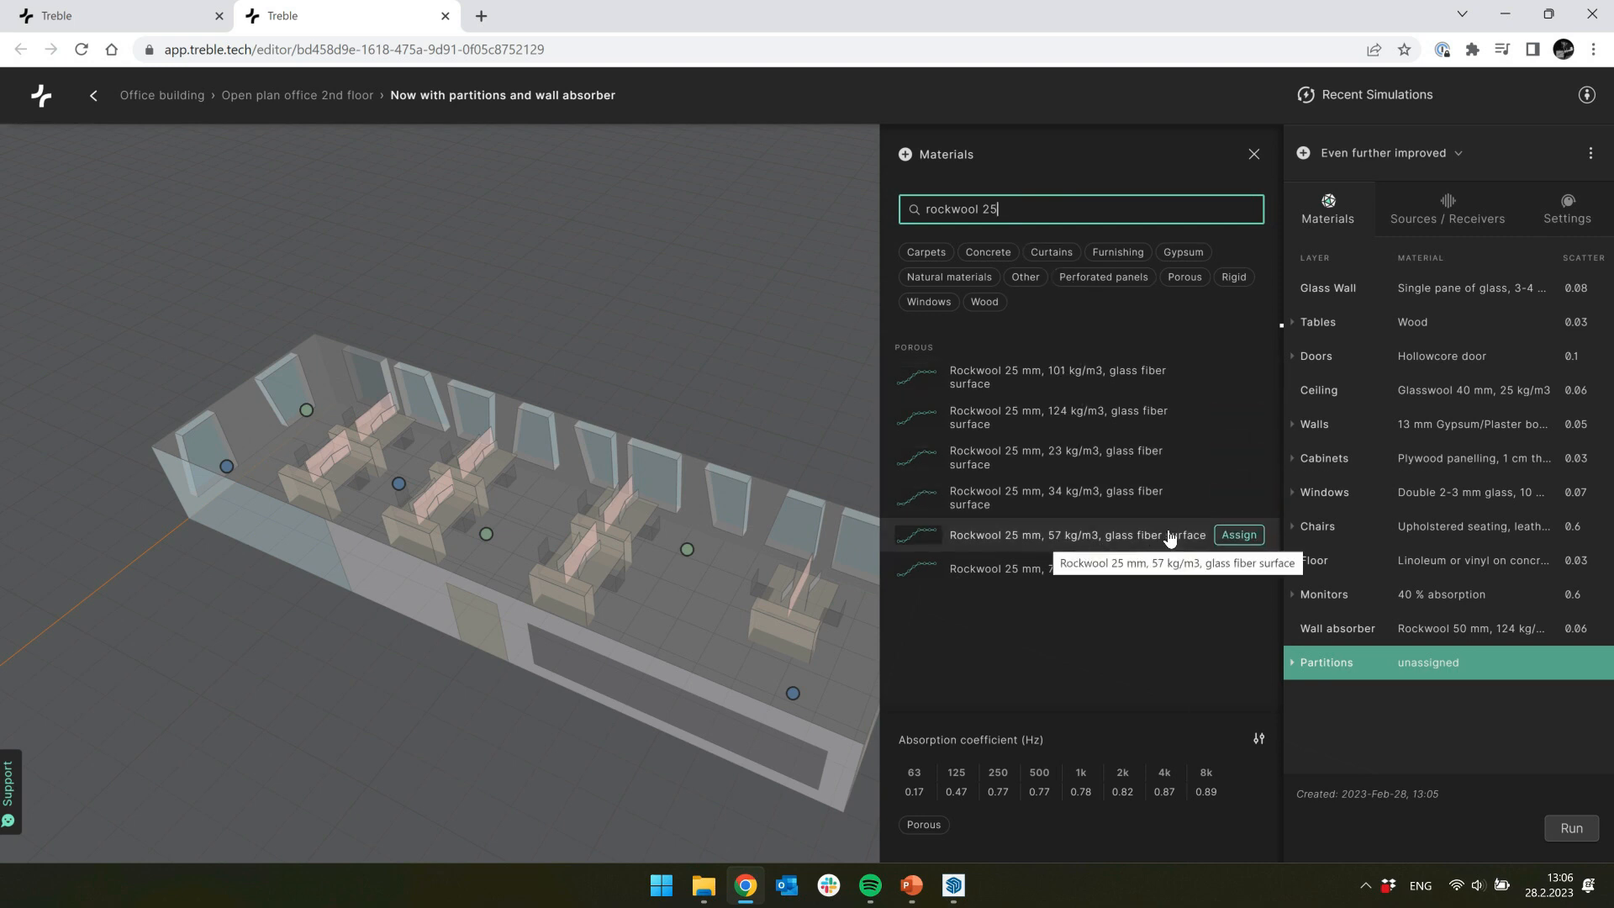
click(1239, 535)
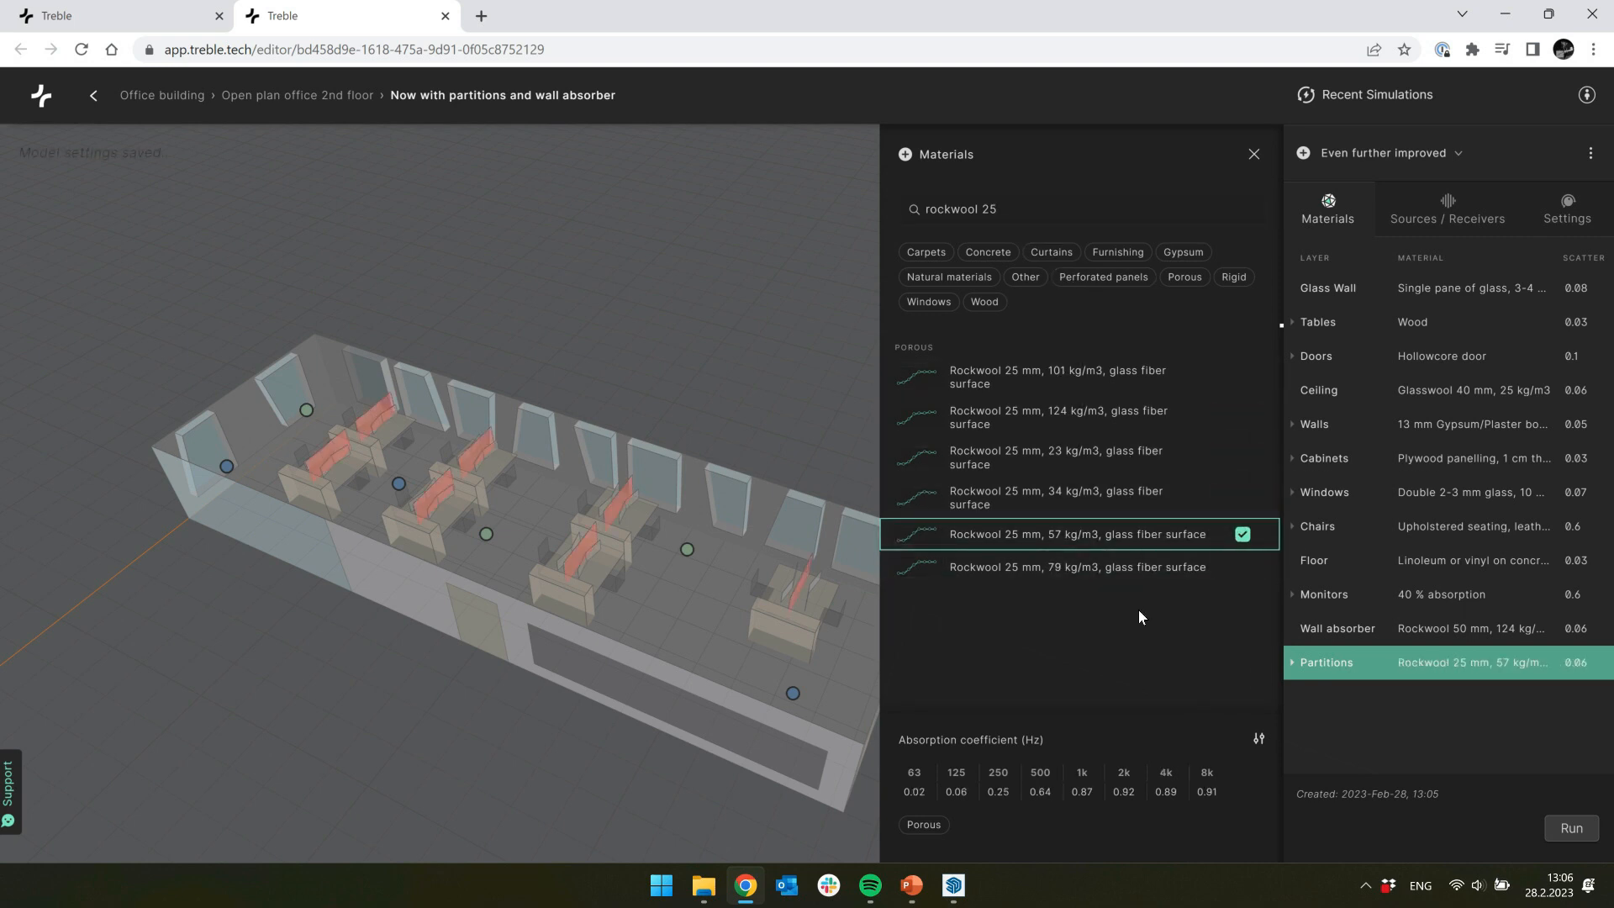
click(1249, 155)
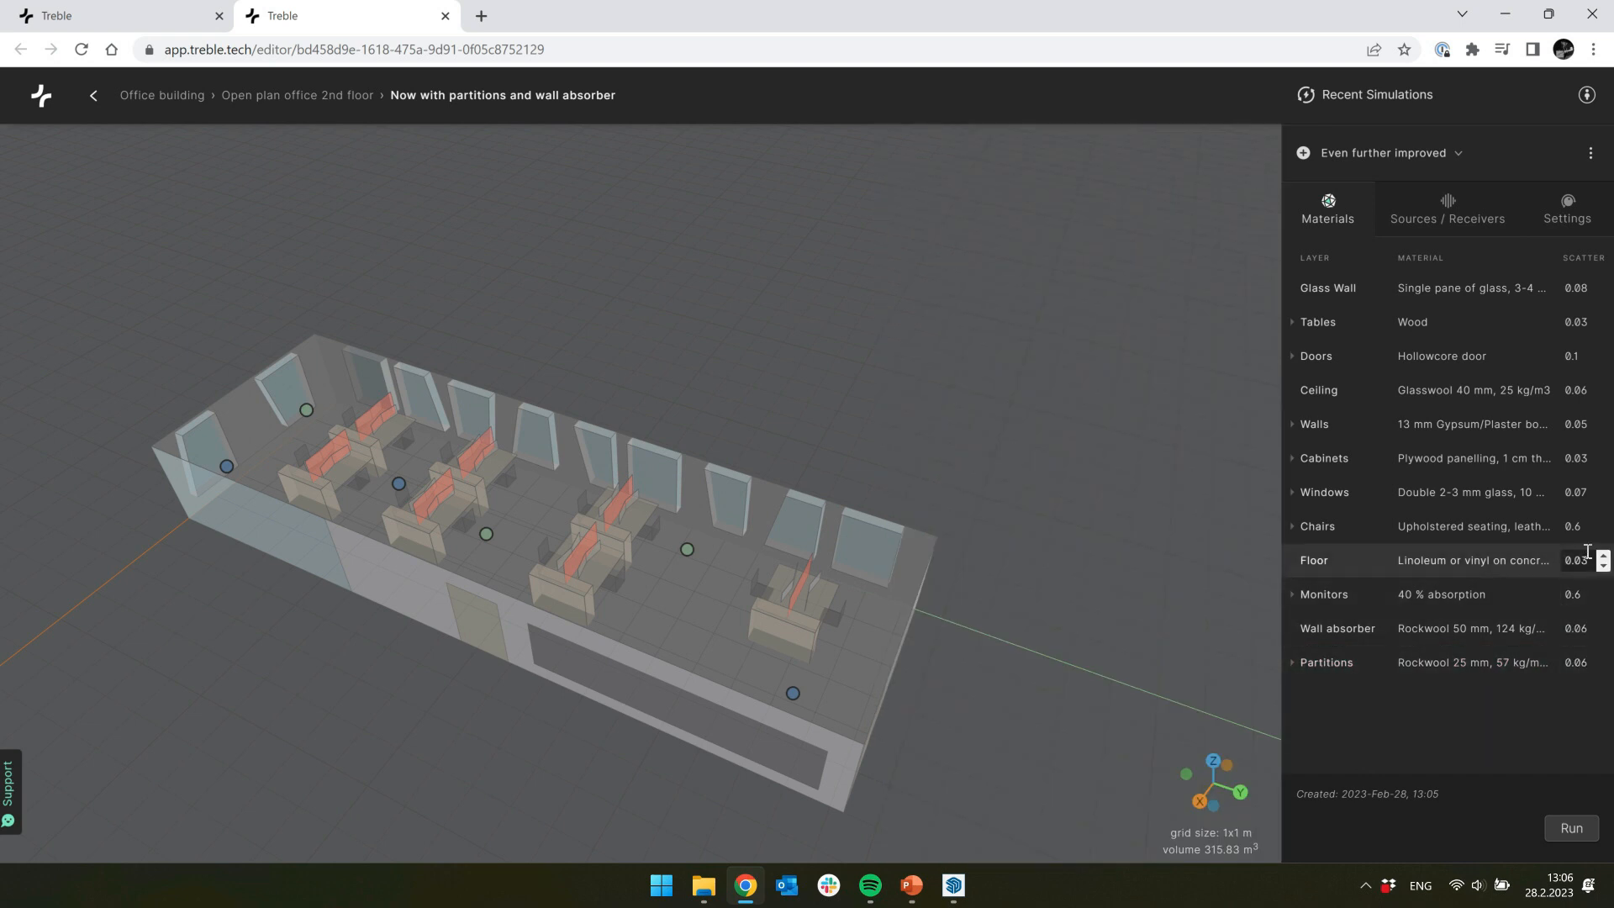
Step: Set the scattering coefficient of the Tables layer to 0.6 and change the scattering coefficient of the Cabinets layer
click(1592, 324)
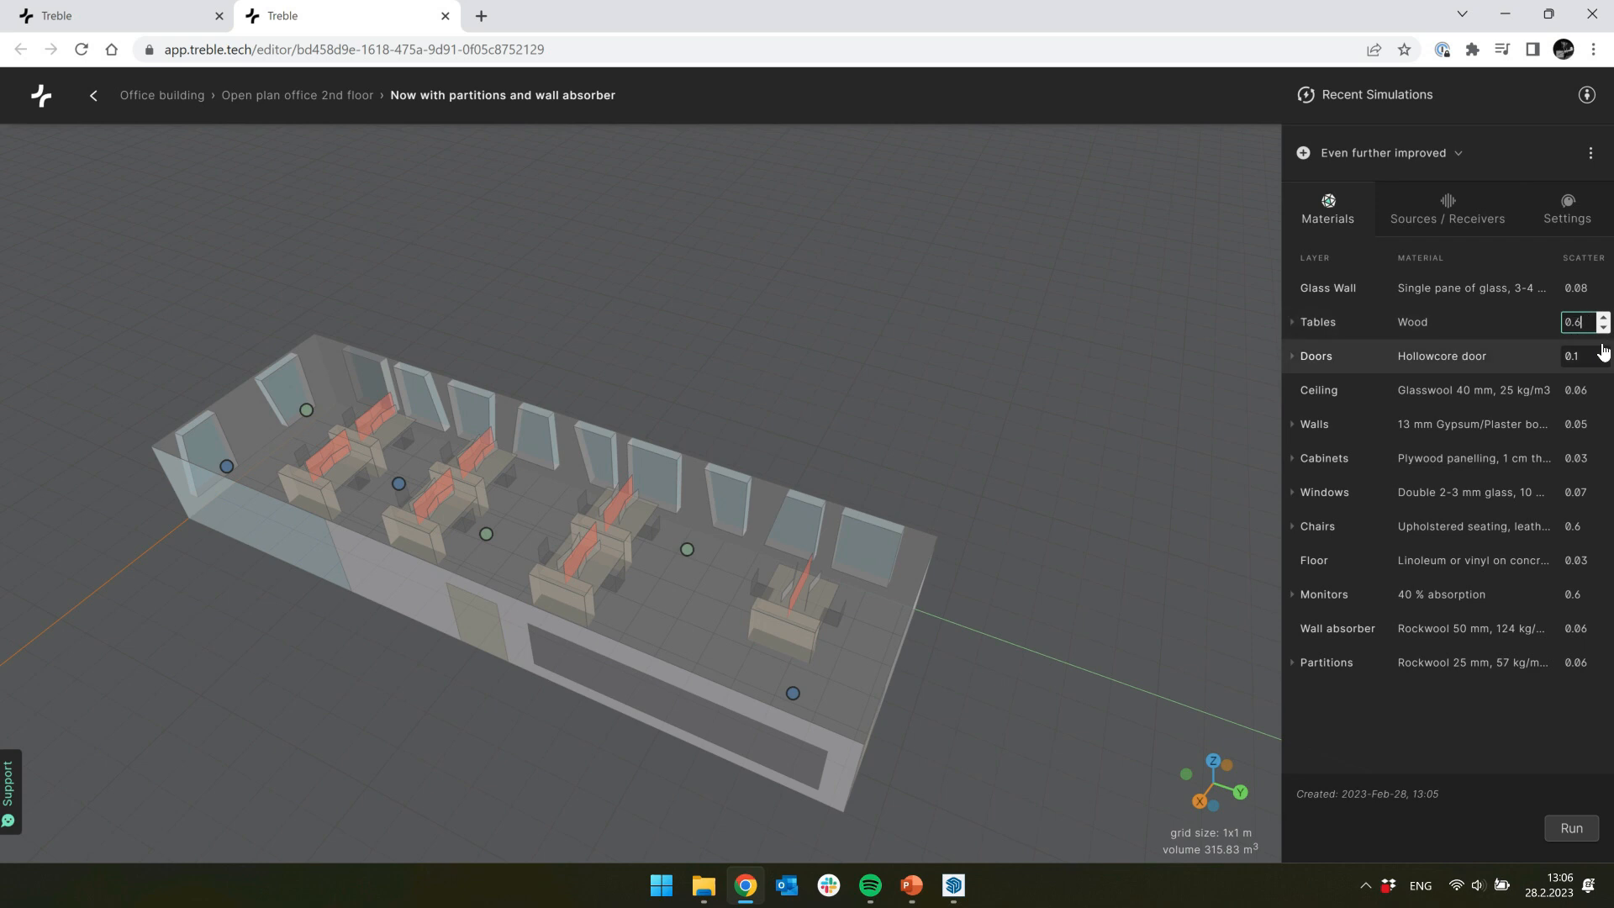
click(1591, 457)
key(BackSpace)
text(6)
click(1470, 715)
Step: Review the source/receiver and solver settings of the Even further improved simulation and estimate its run time with Default settings
click(1446, 206)
click(1551, 206)
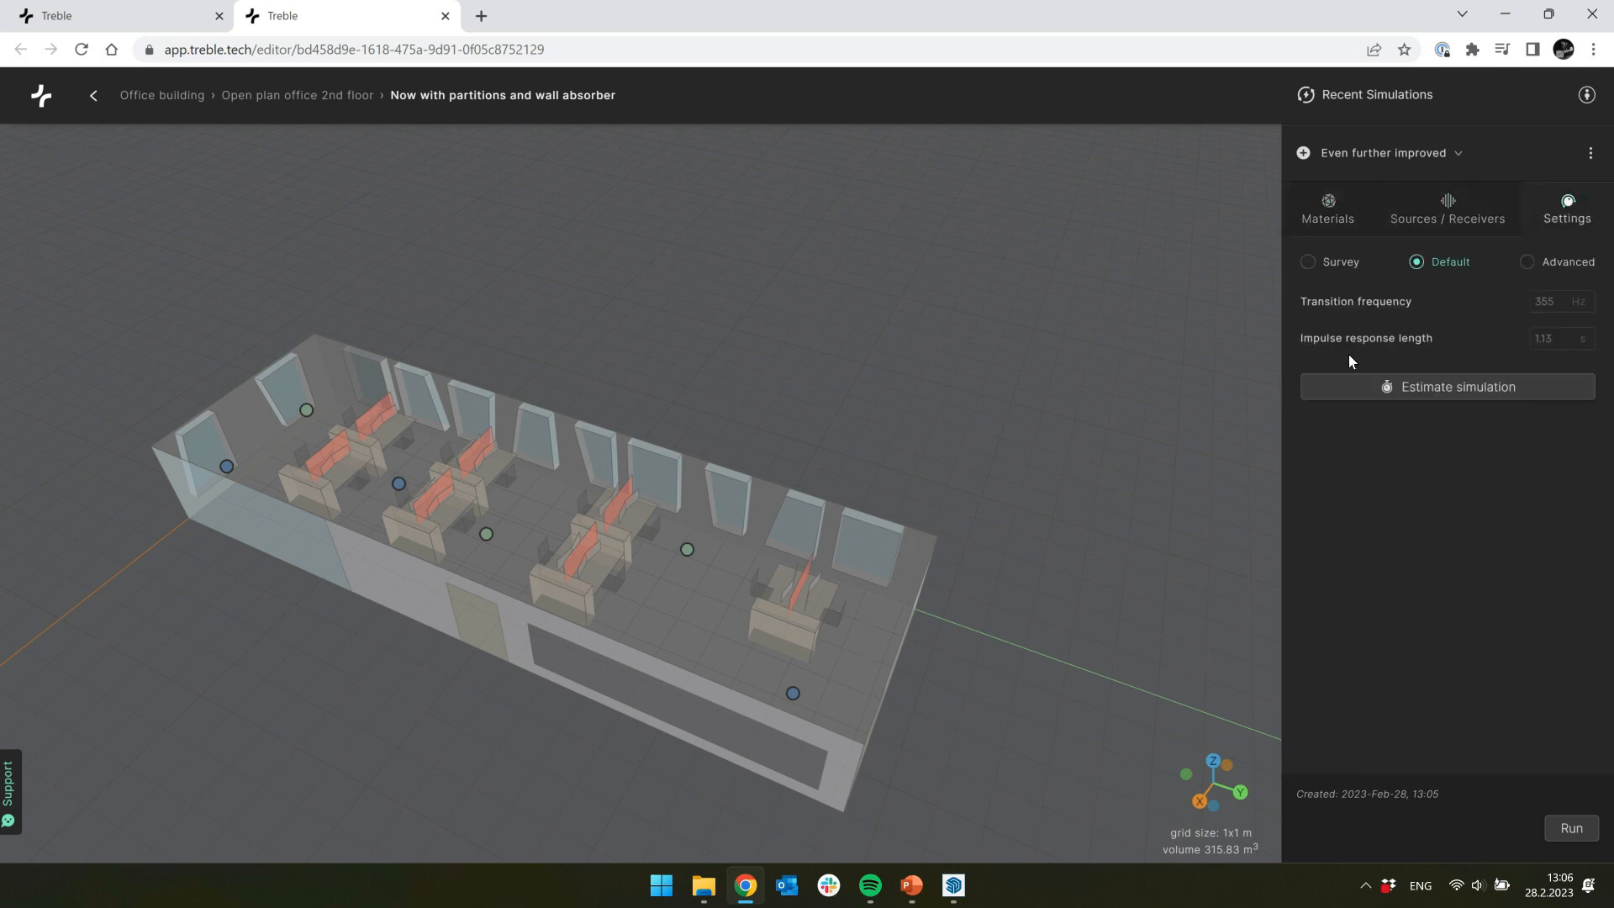
click(1485, 392)
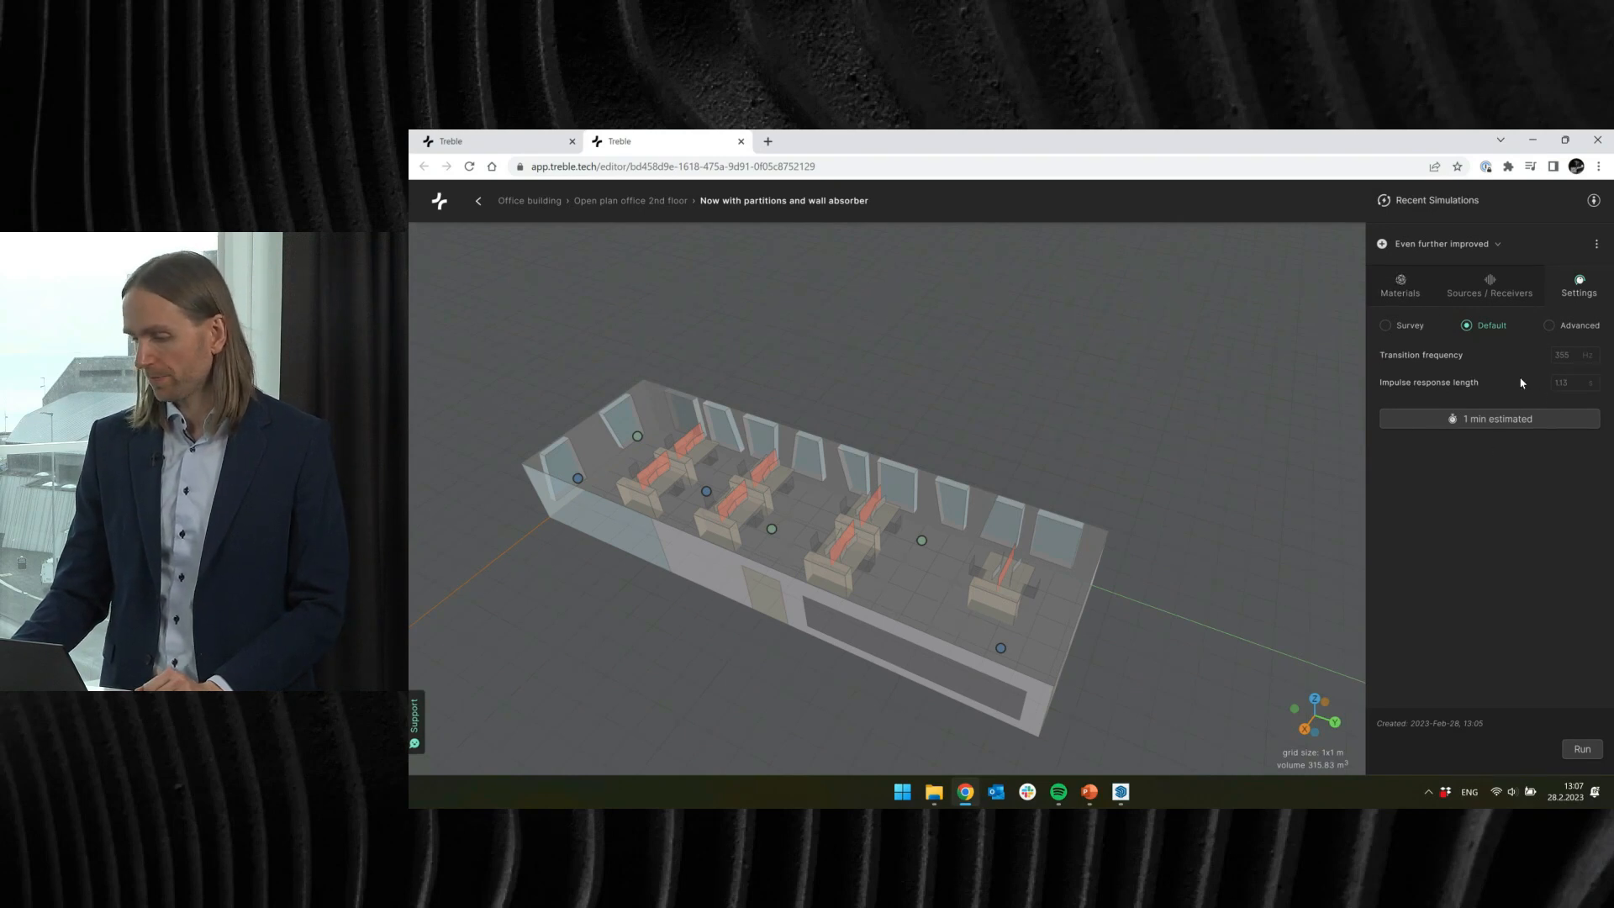
Step: Assign the porous material Acoustic ceiling (glasswool), 20 mm, 70 kg/m3, suspended 200 mm to the Ceiling layer and close the material library
click(1400, 286)
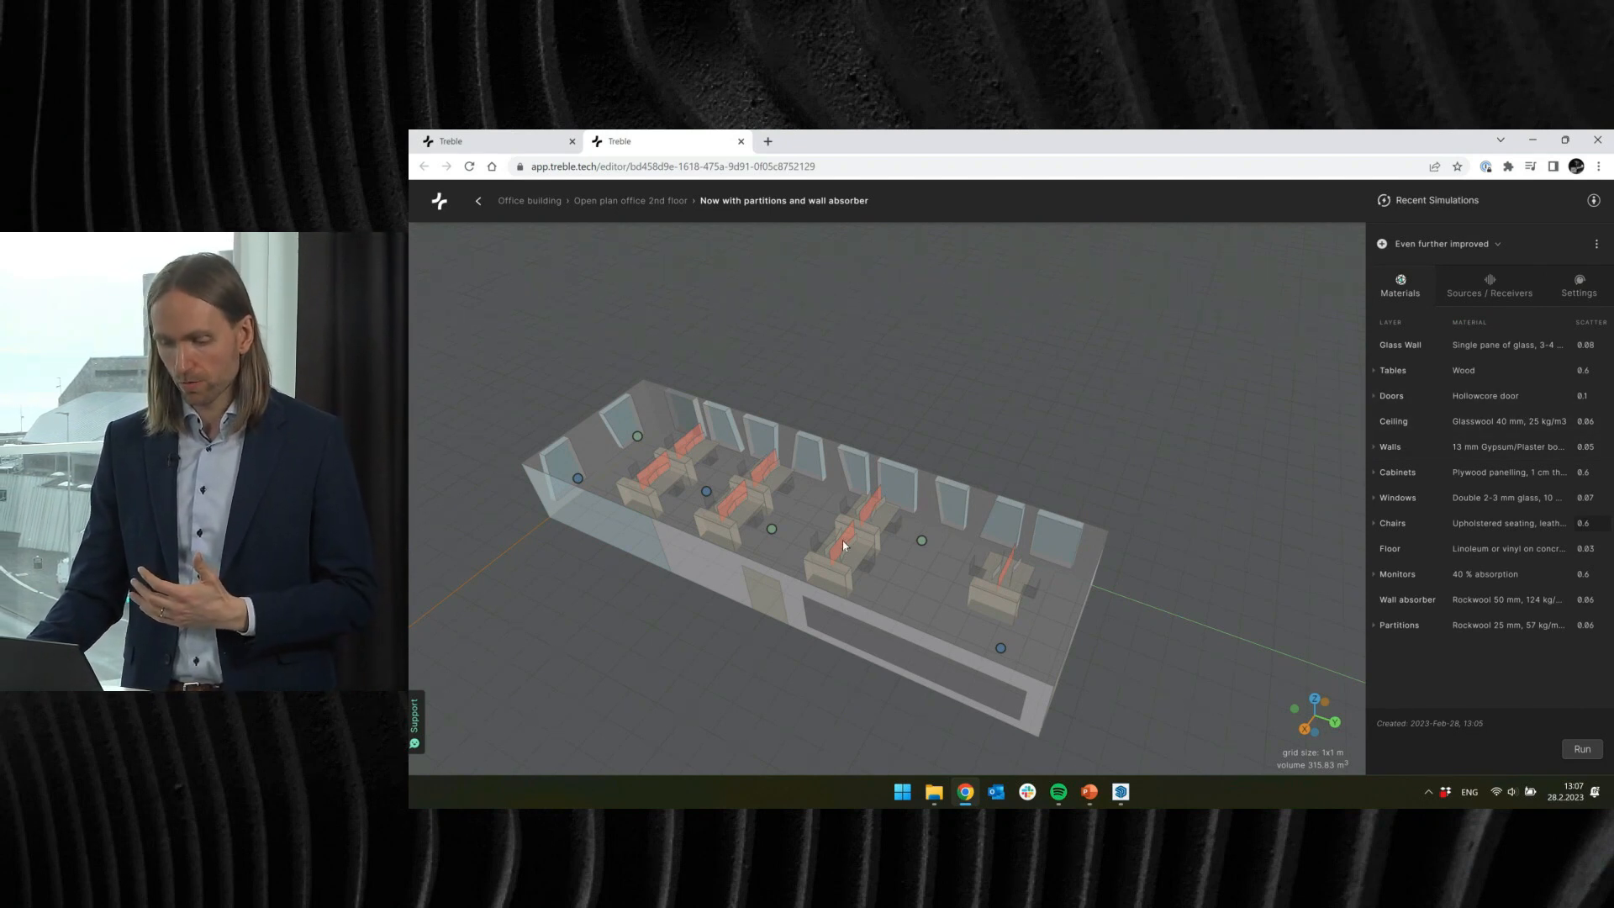
click(1412, 421)
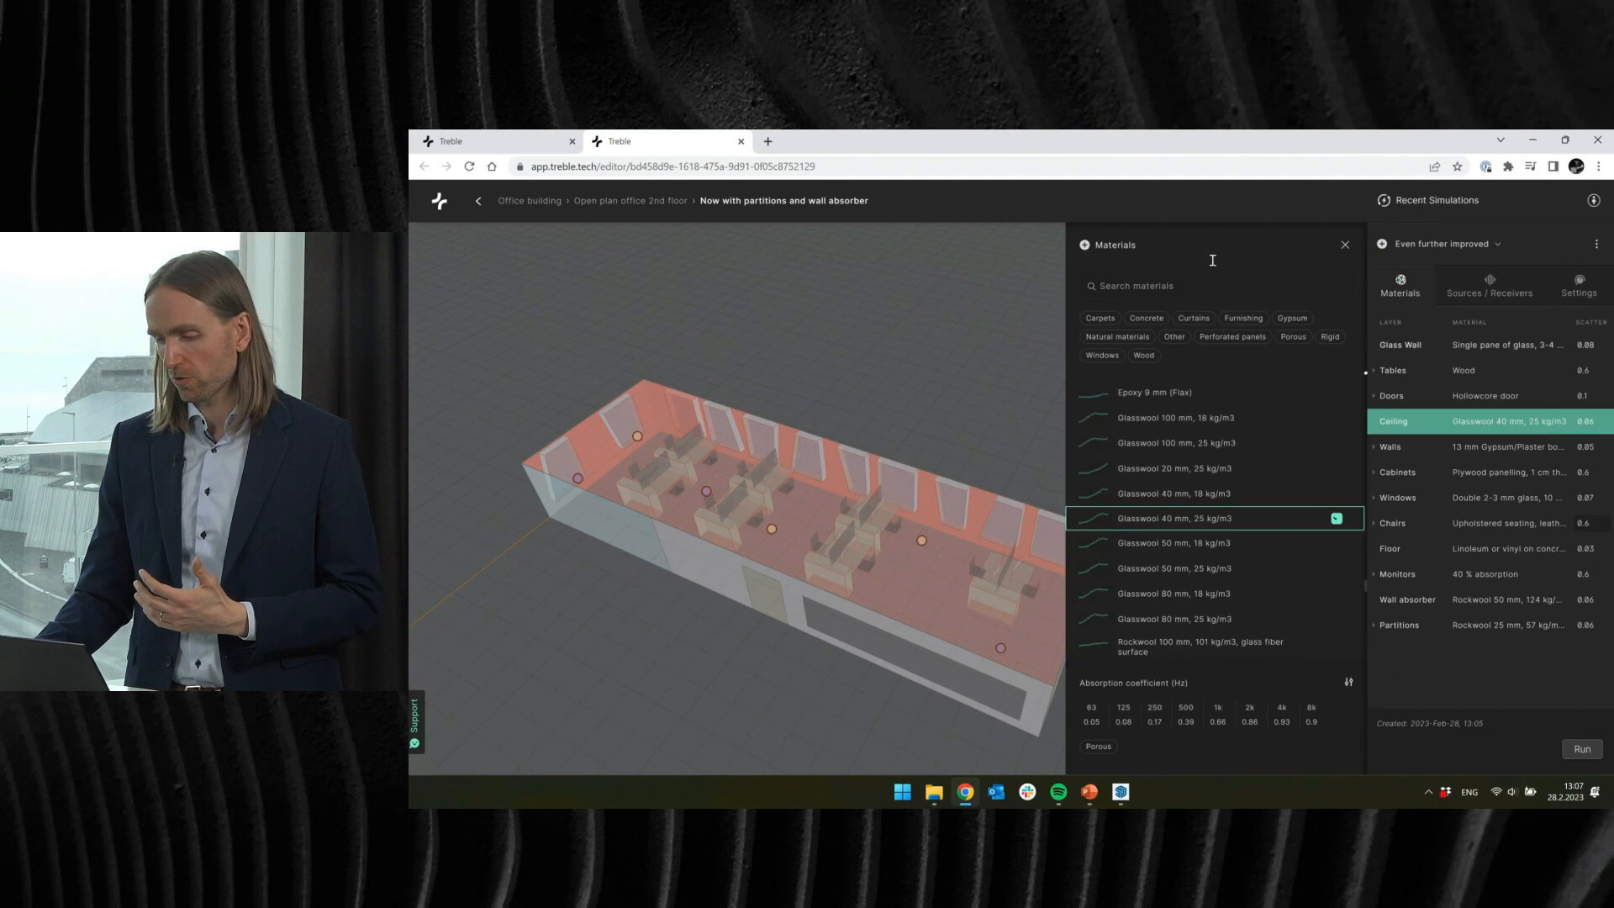
click(1215, 286)
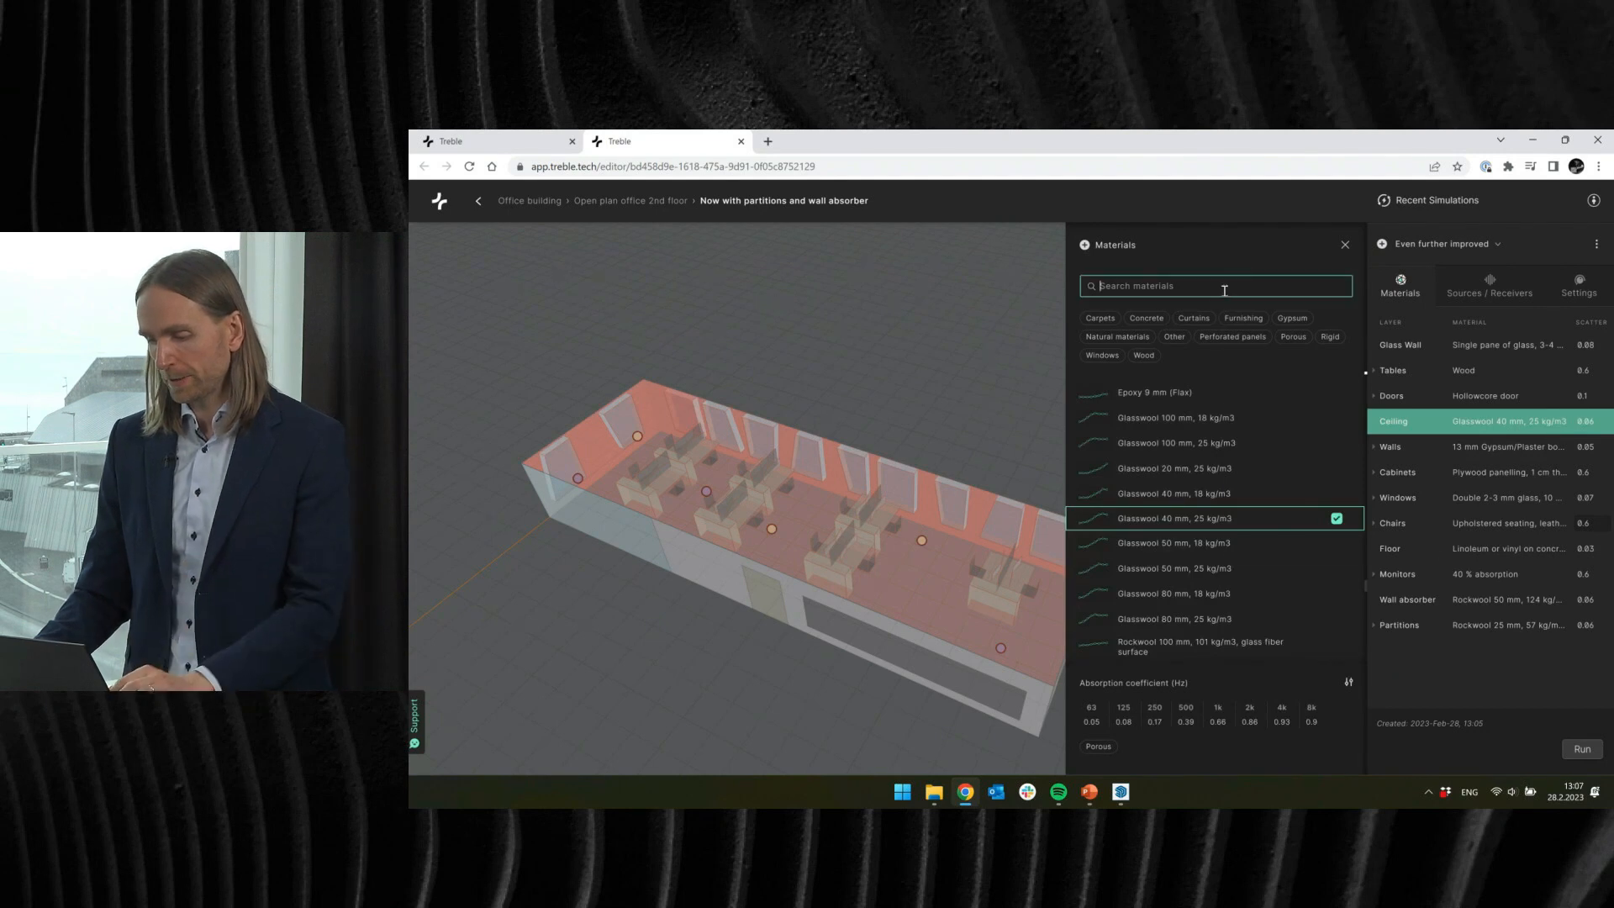
click(1295, 337)
scroll(1260, 471, up, 5)
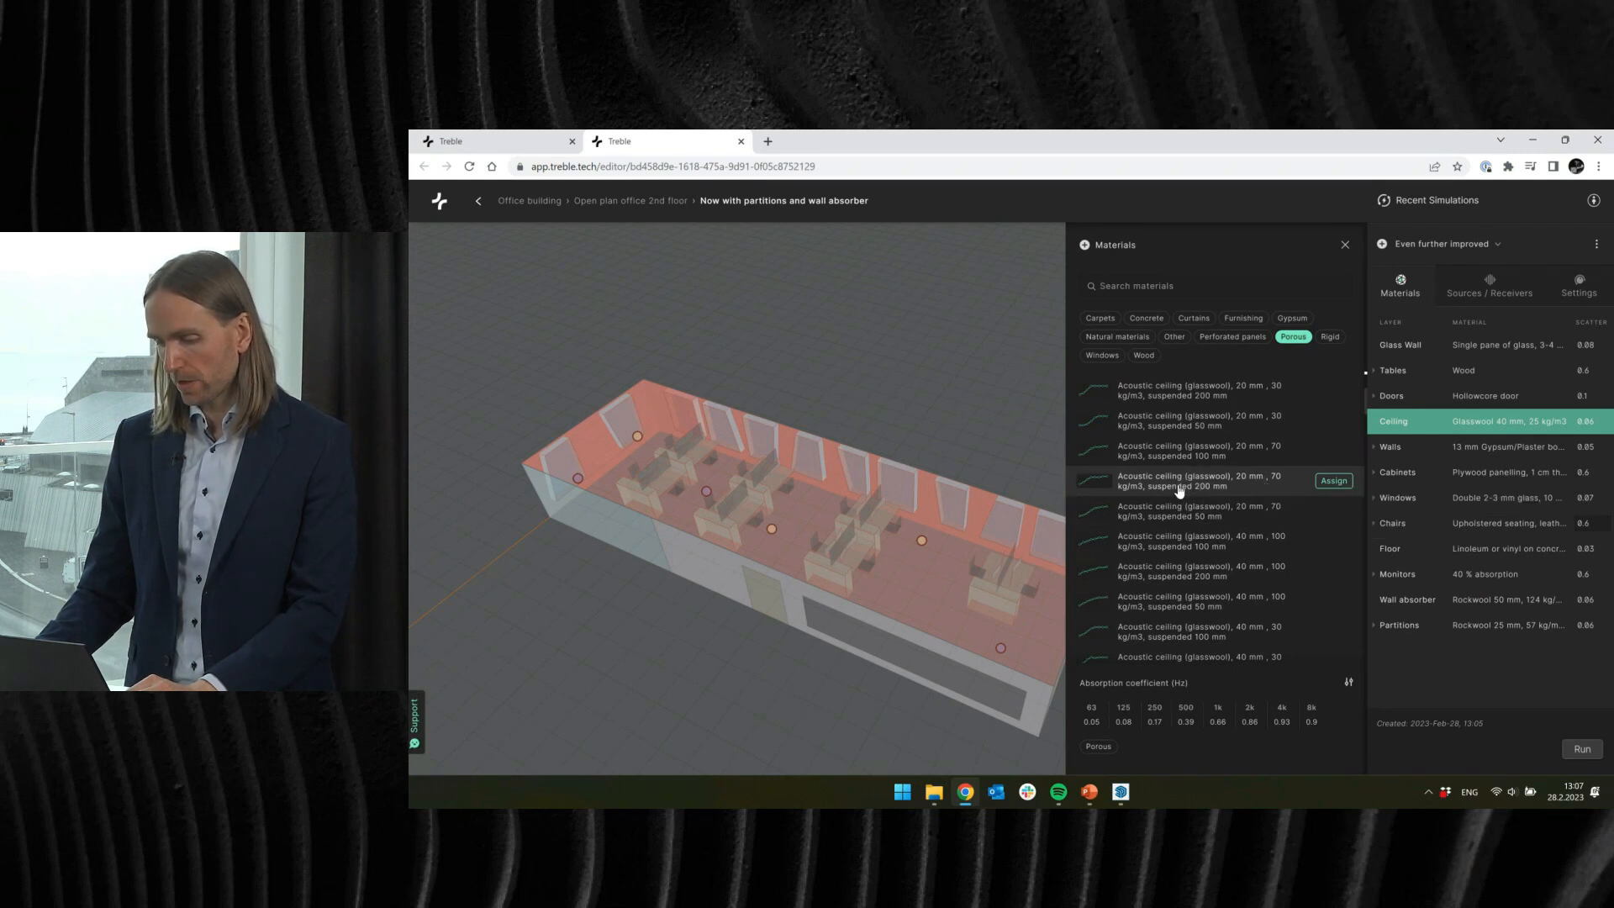
click(1334, 481)
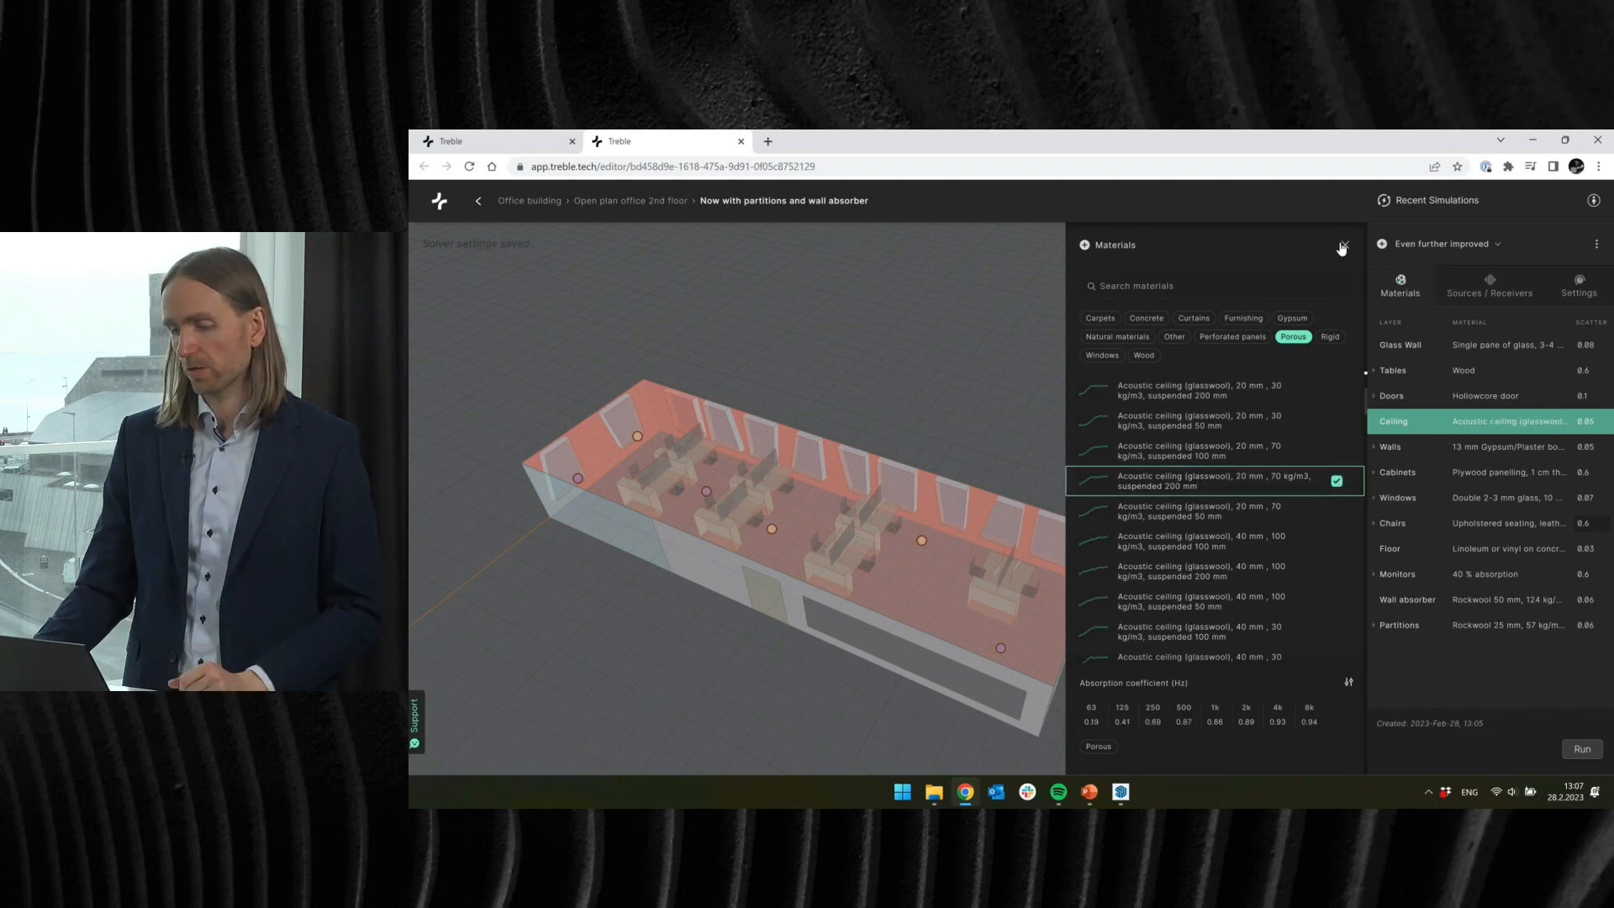
click(1345, 244)
Step: Check the solver settings and start the Even further improved simulation with the Default settings
click(1577, 278)
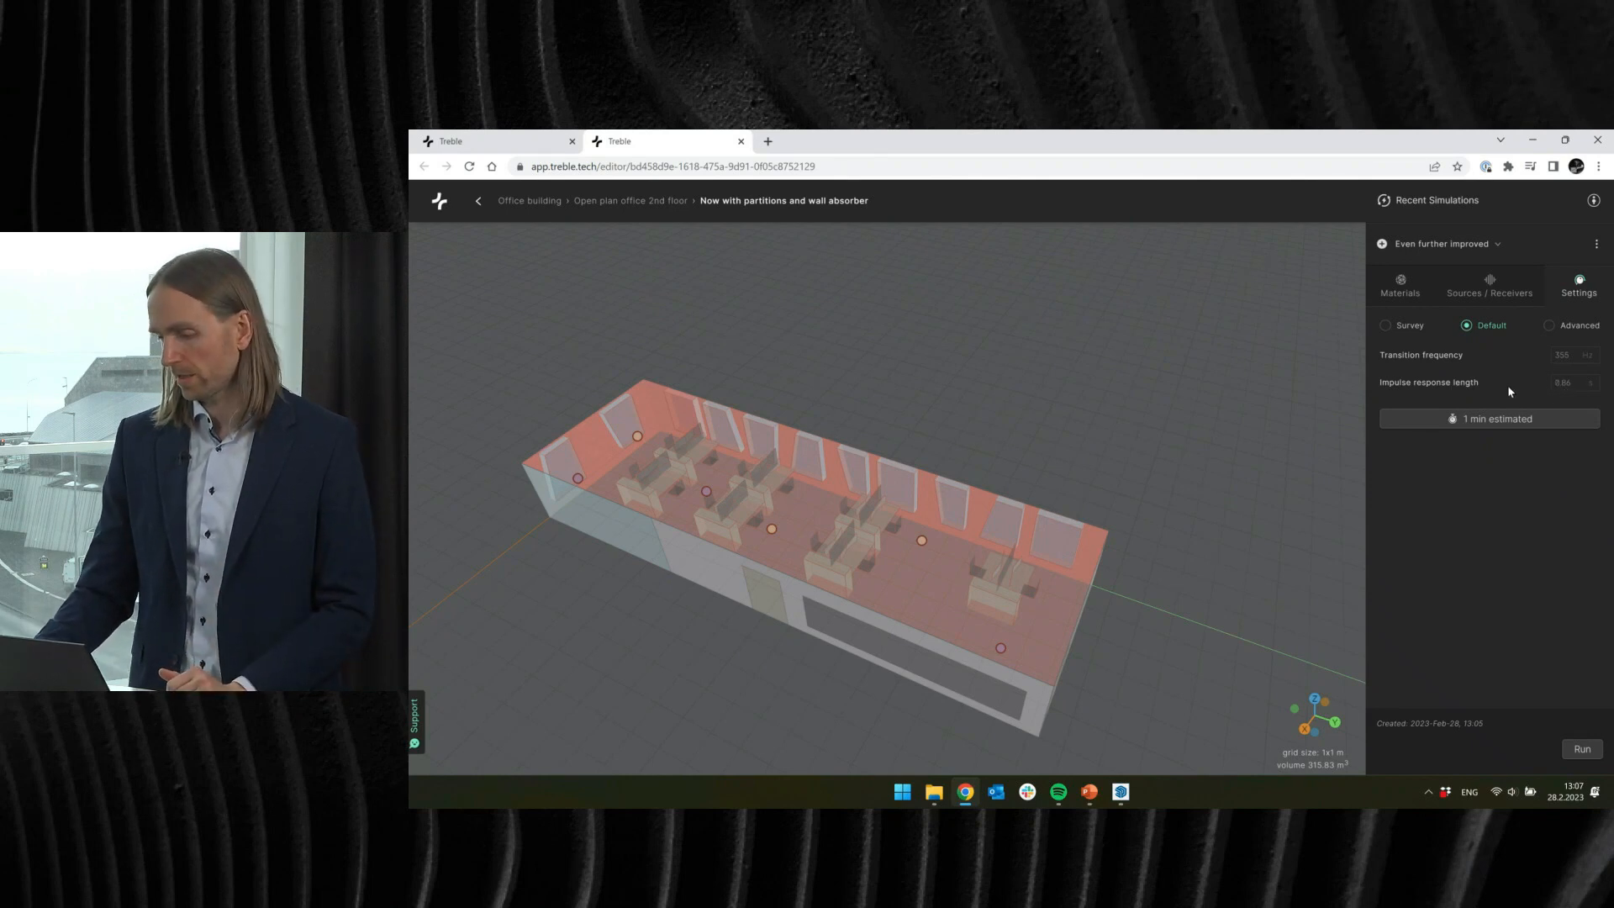
click(1580, 749)
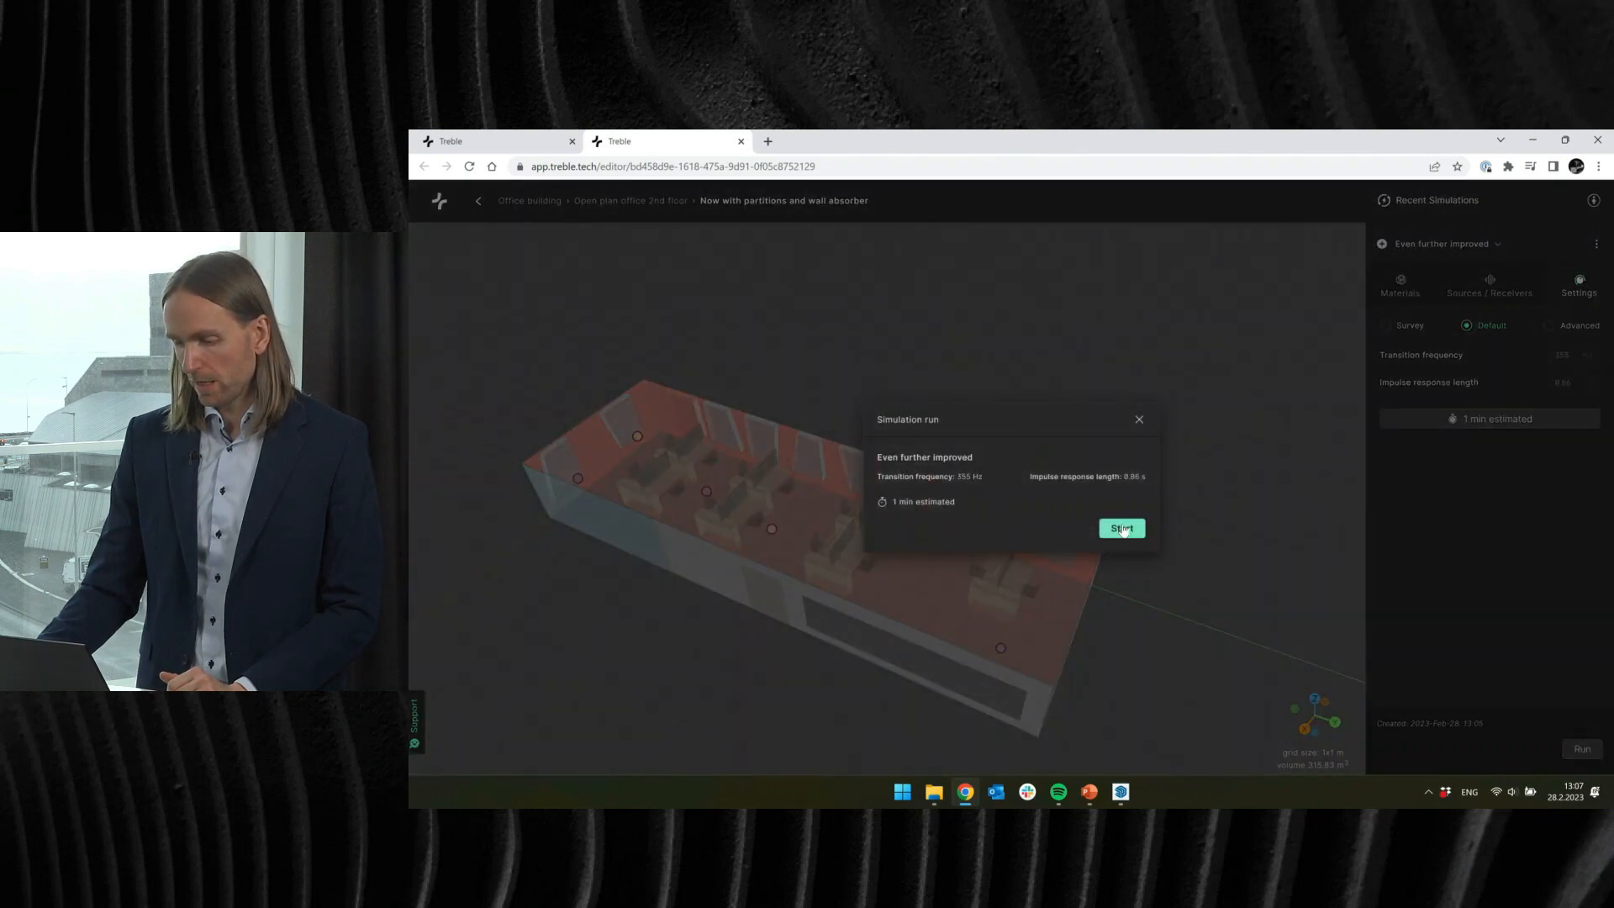
click(1131, 525)
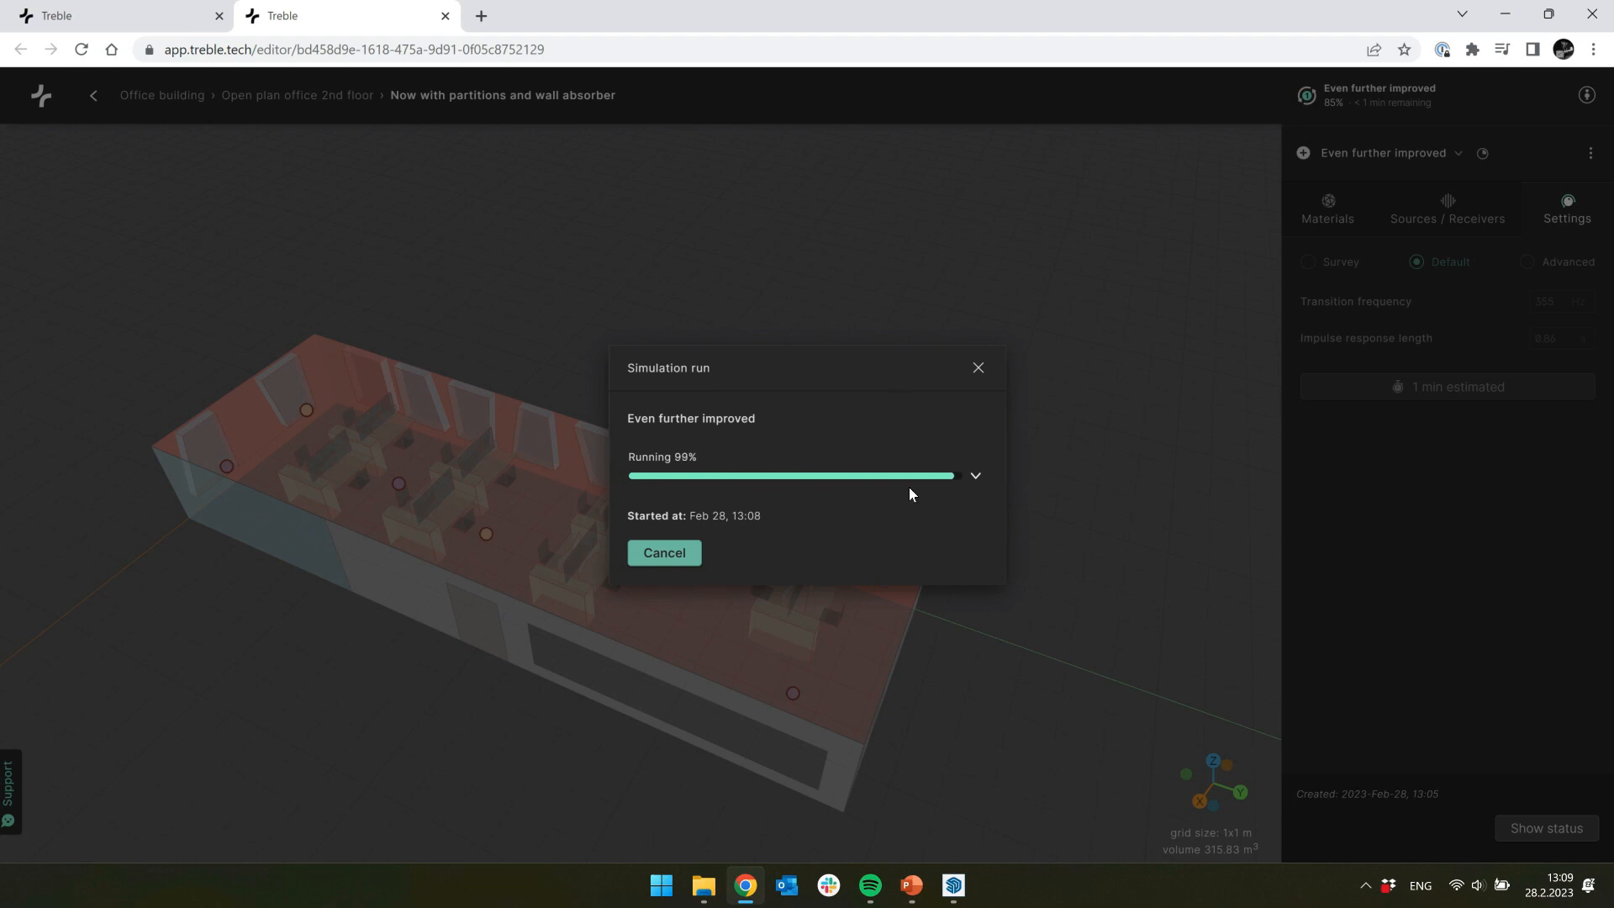
Step: Check the progress of each source in the running simulation and close the run status once it completes
click(976, 477)
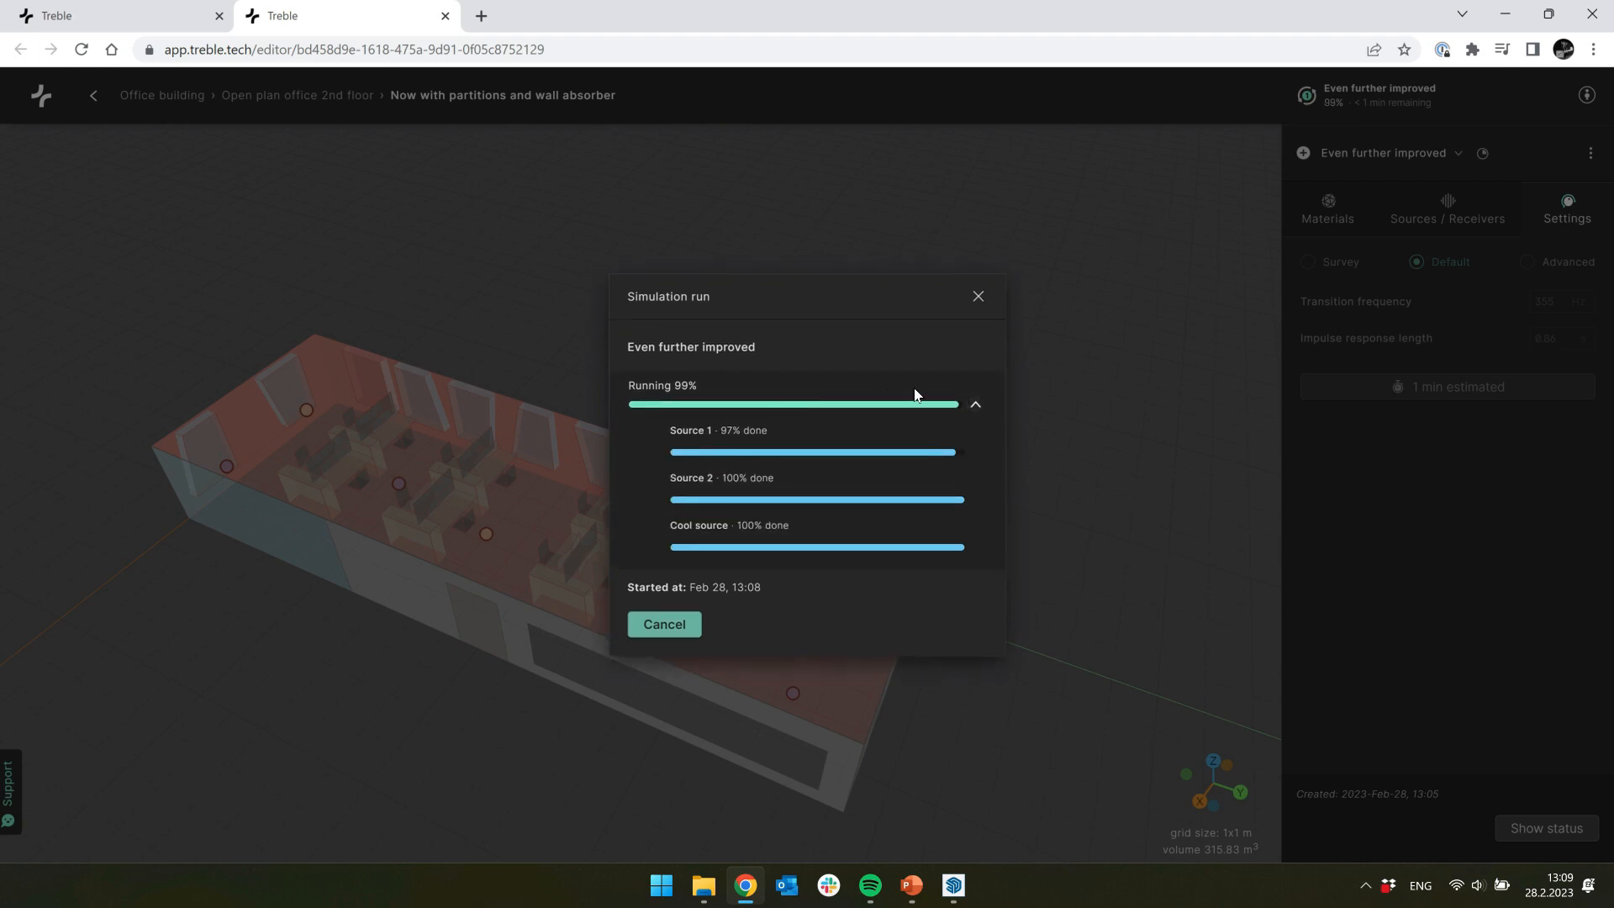
click(976, 409)
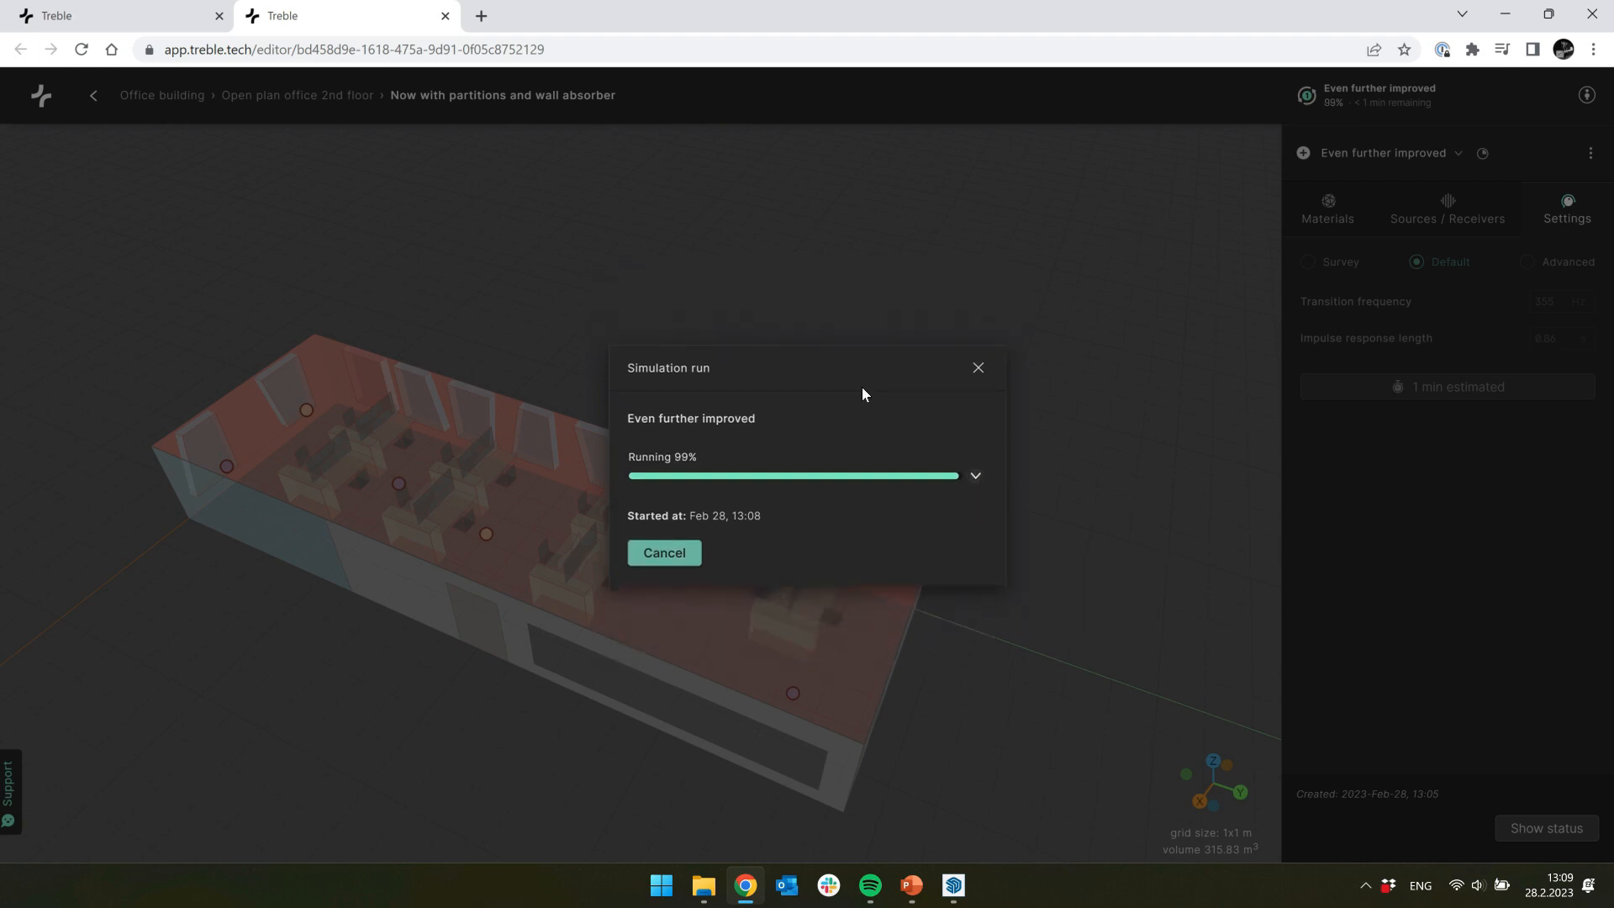
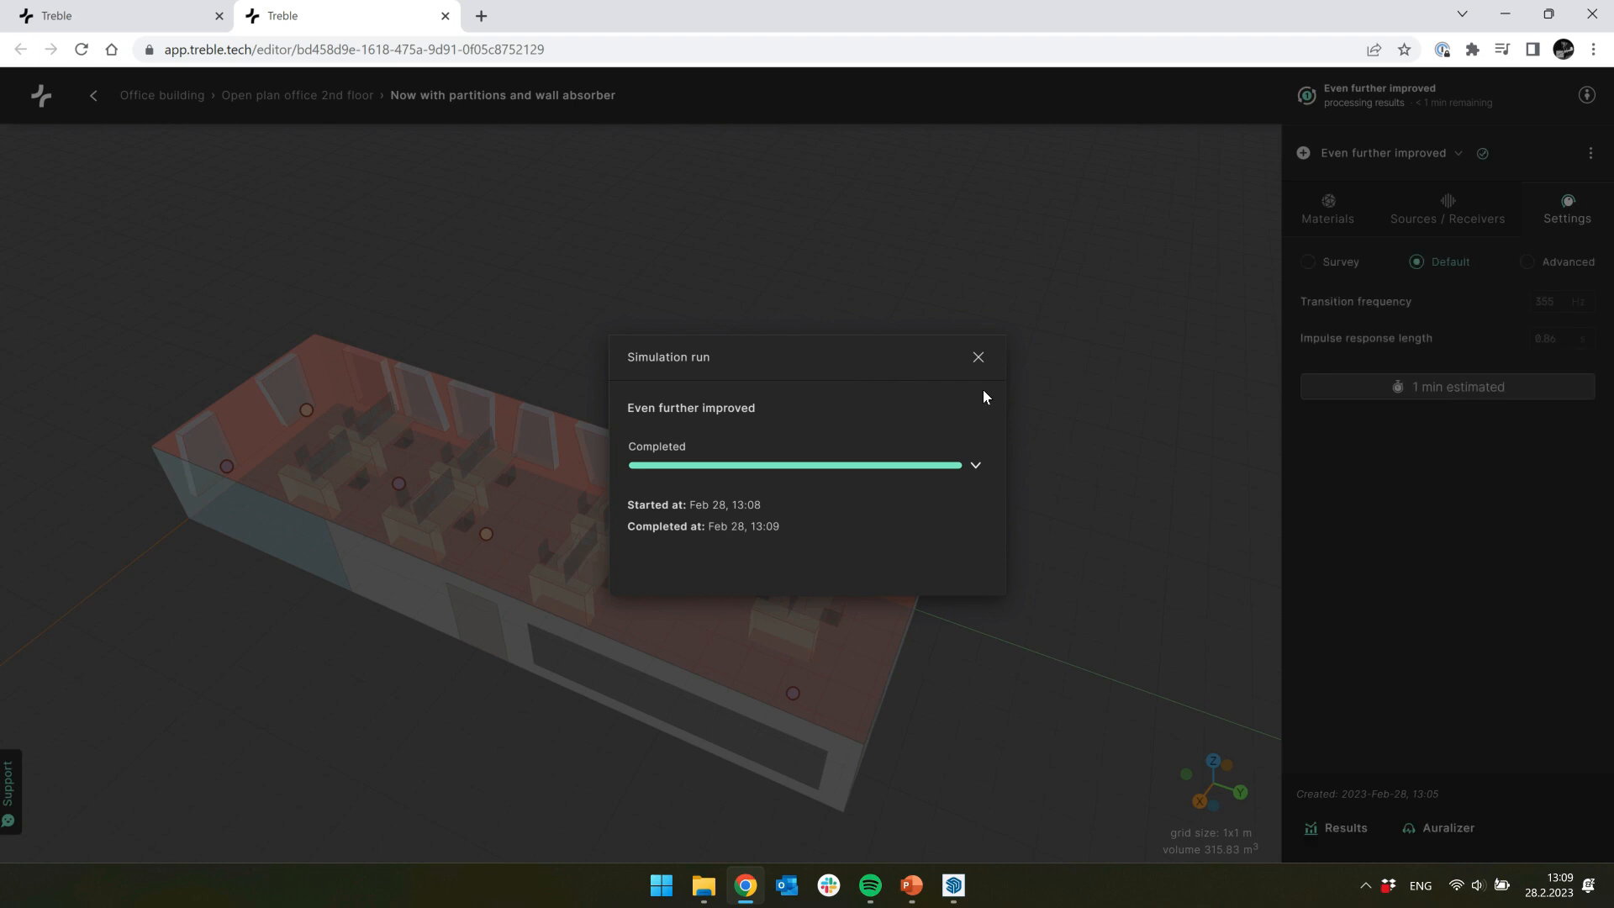
click(979, 356)
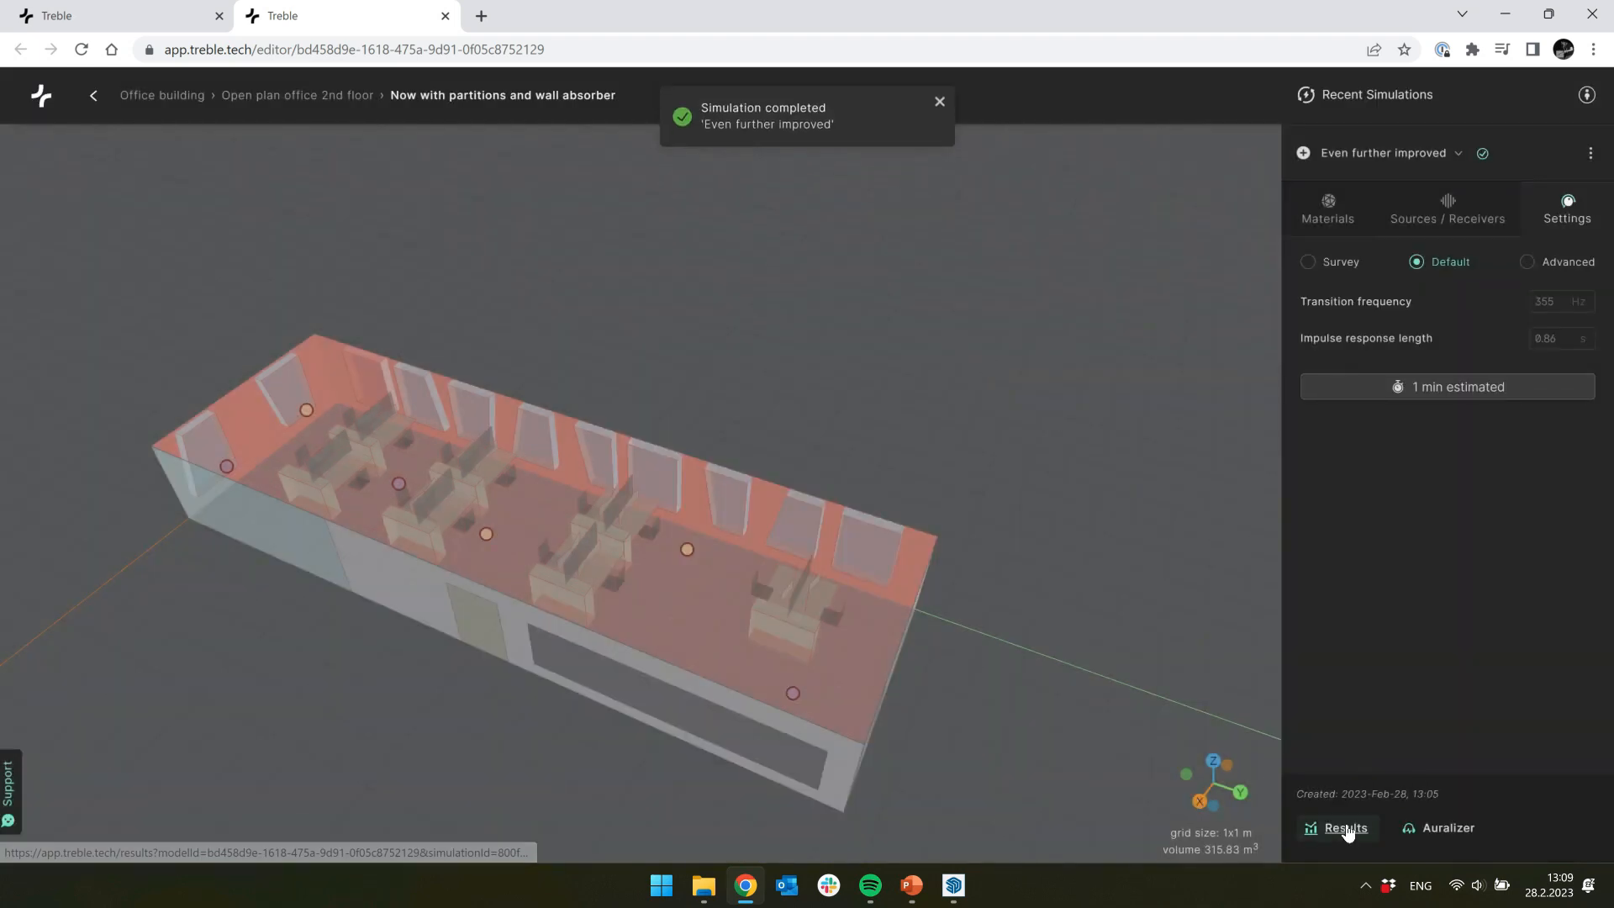
Step: Open the simulation results and add a comparison with the Improved material conf simulation of the Initial design model
click(1343, 829)
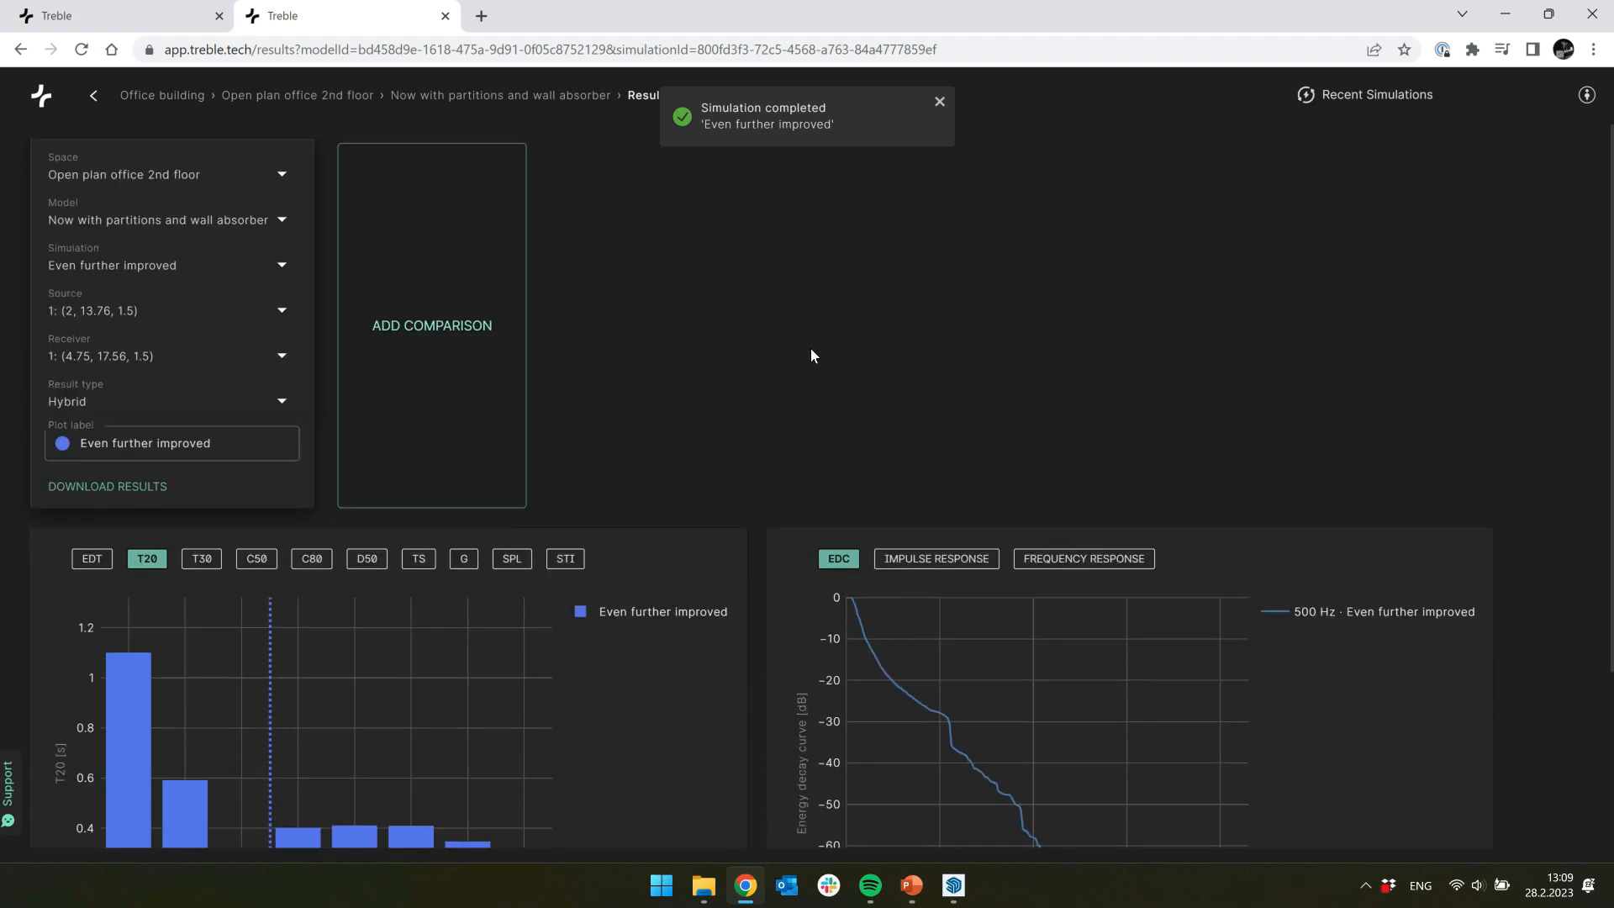
click(496, 313)
click(470, 271)
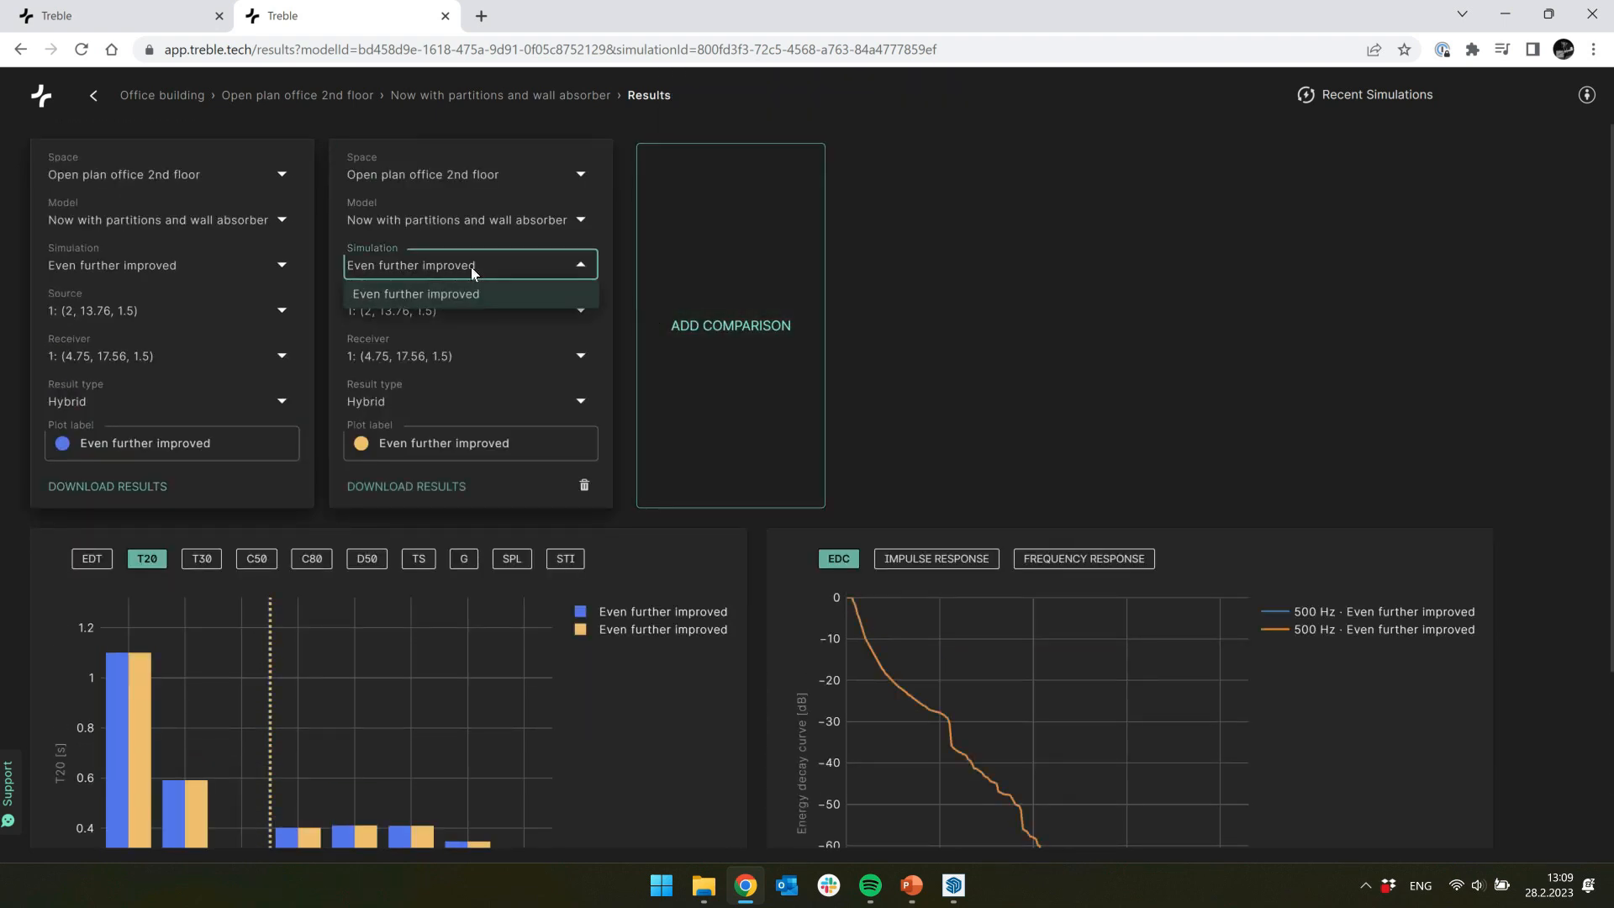
click(472, 260)
click(405, 221)
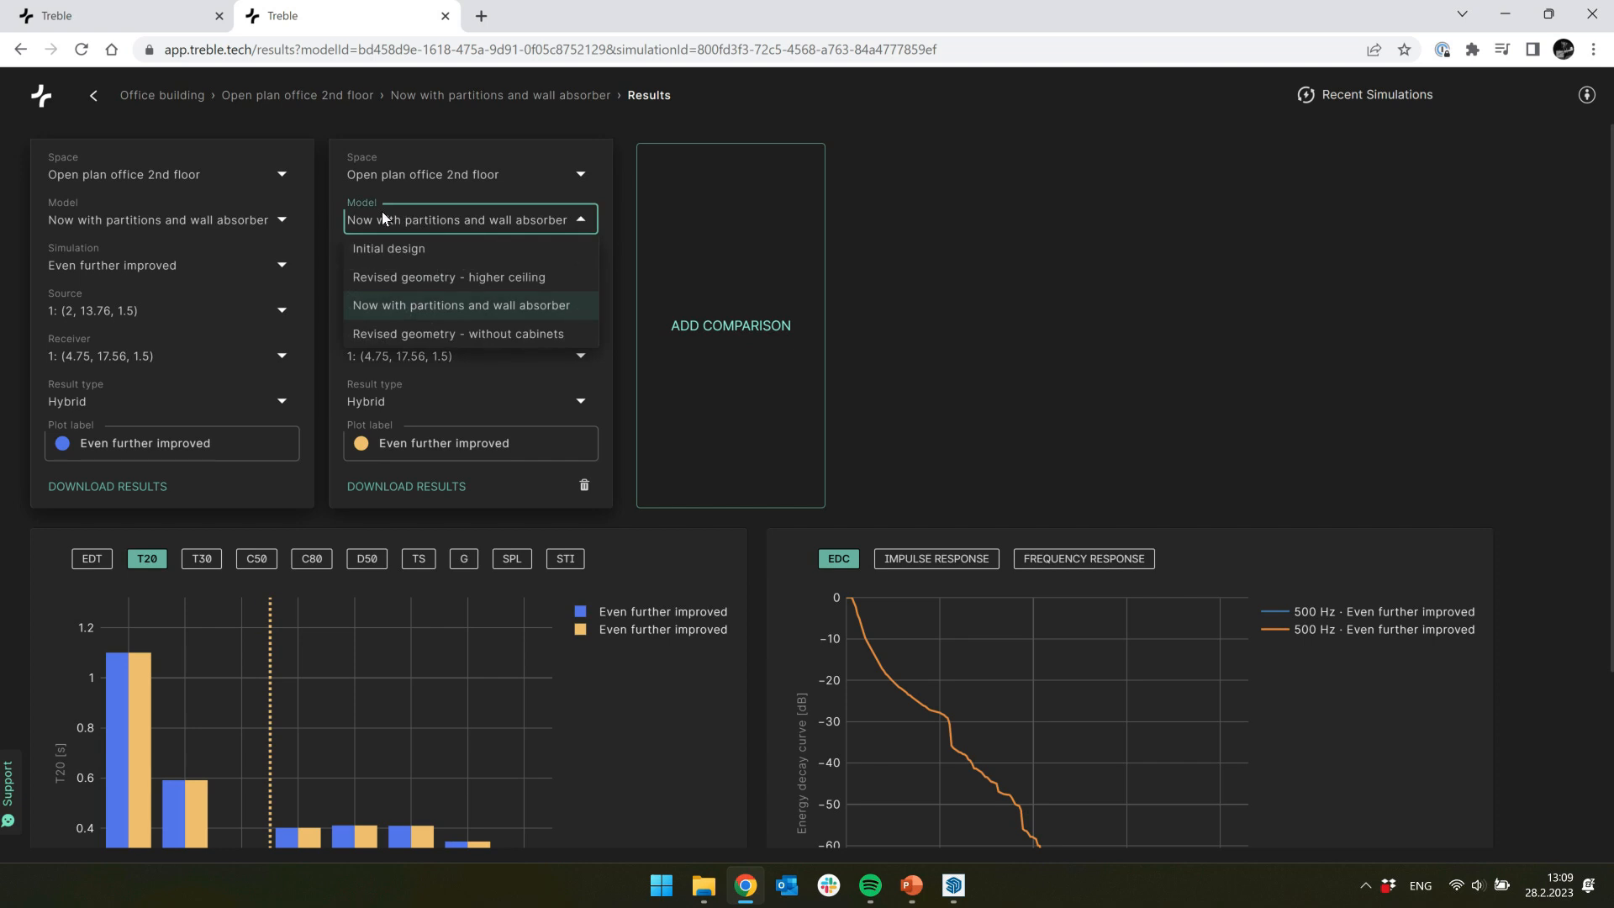
click(442, 252)
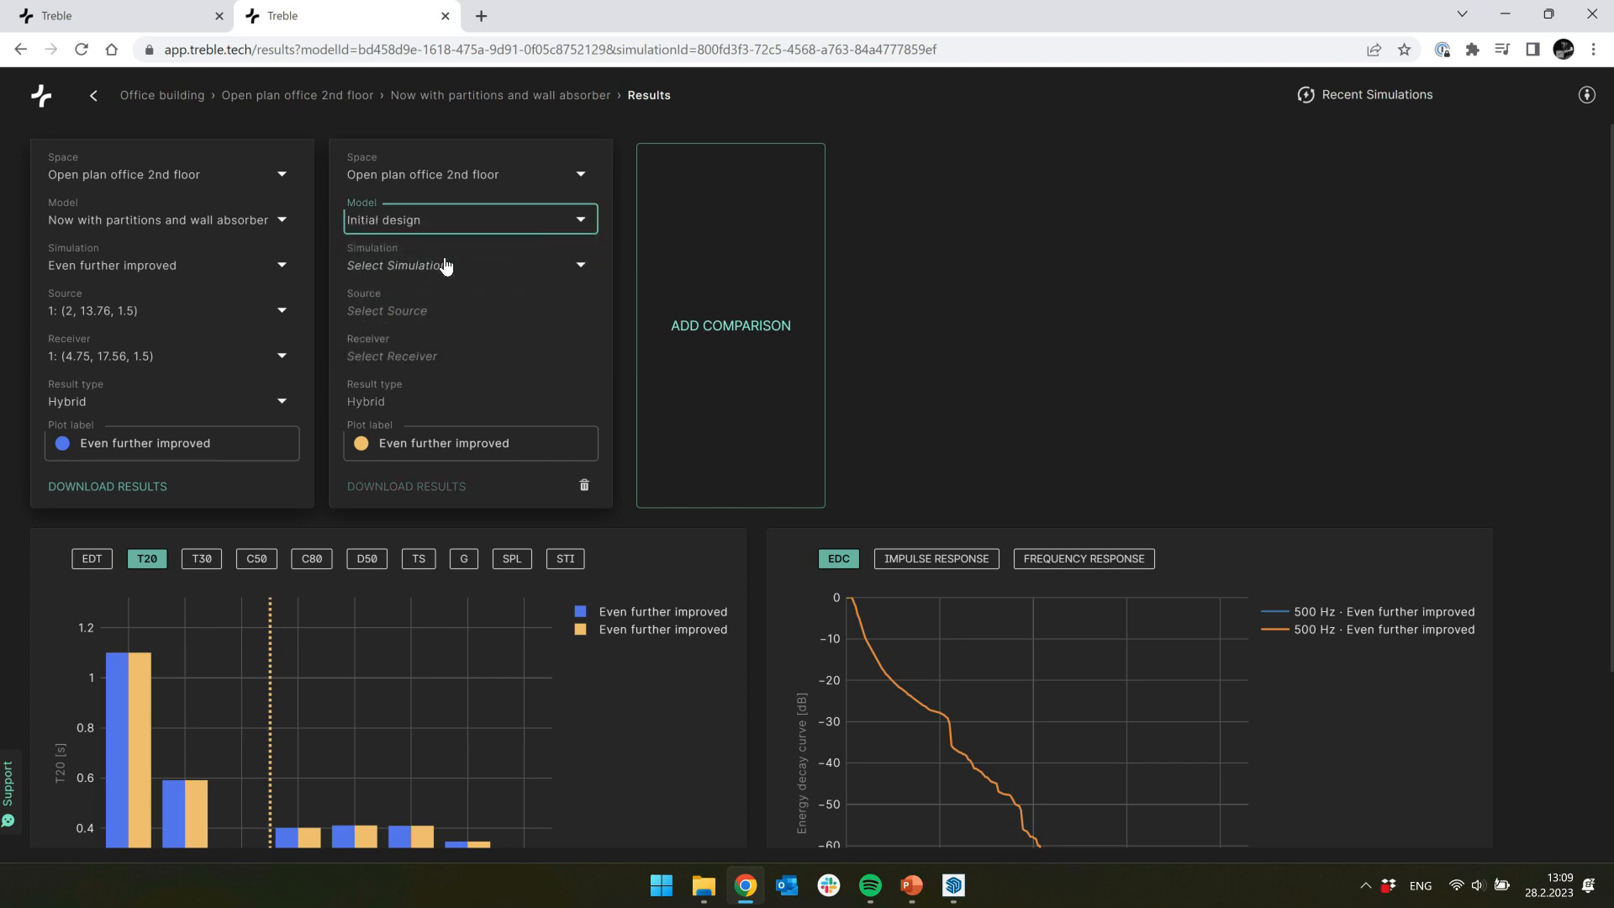
click(452, 265)
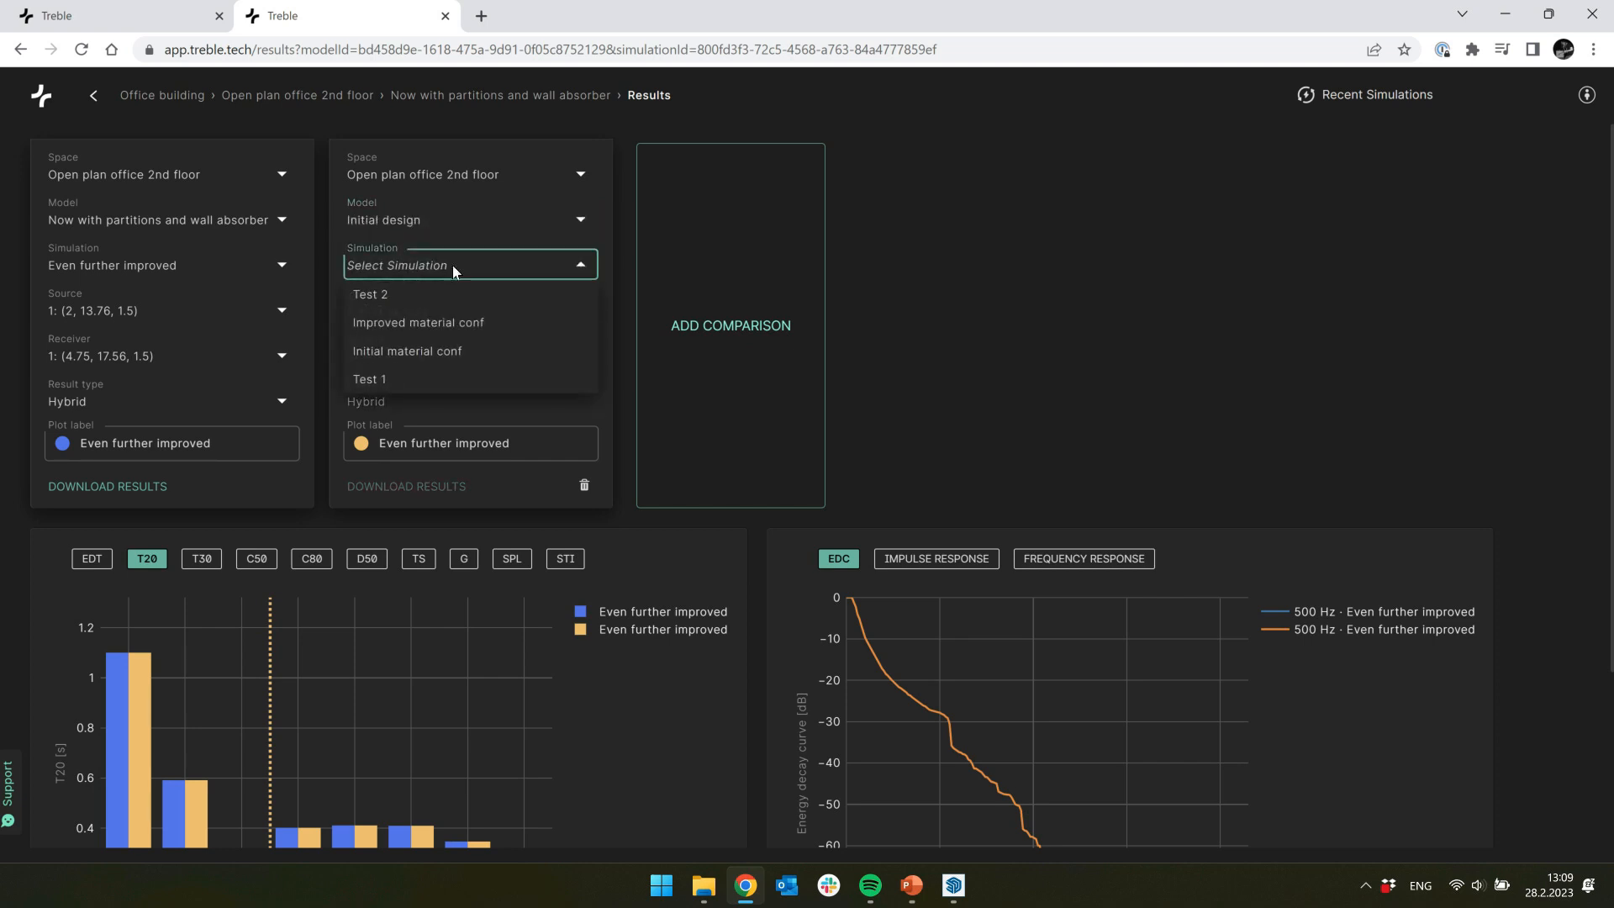
click(492, 323)
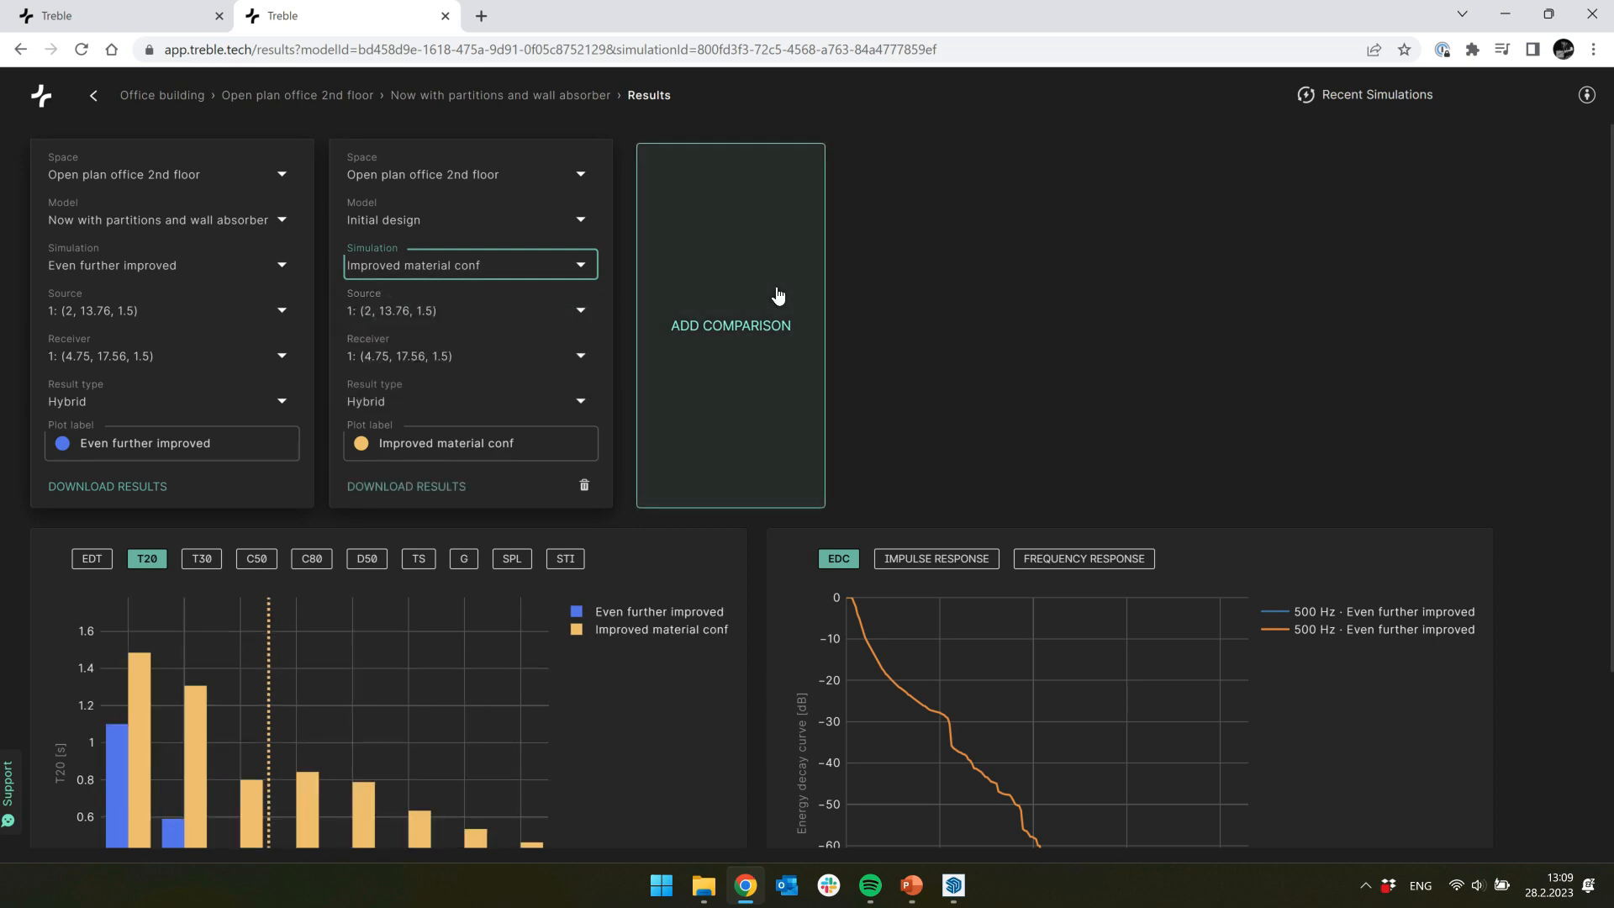
Step: Add a third comparison using the Initial material conf simulation of the Initial design model
click(774, 296)
click(774, 218)
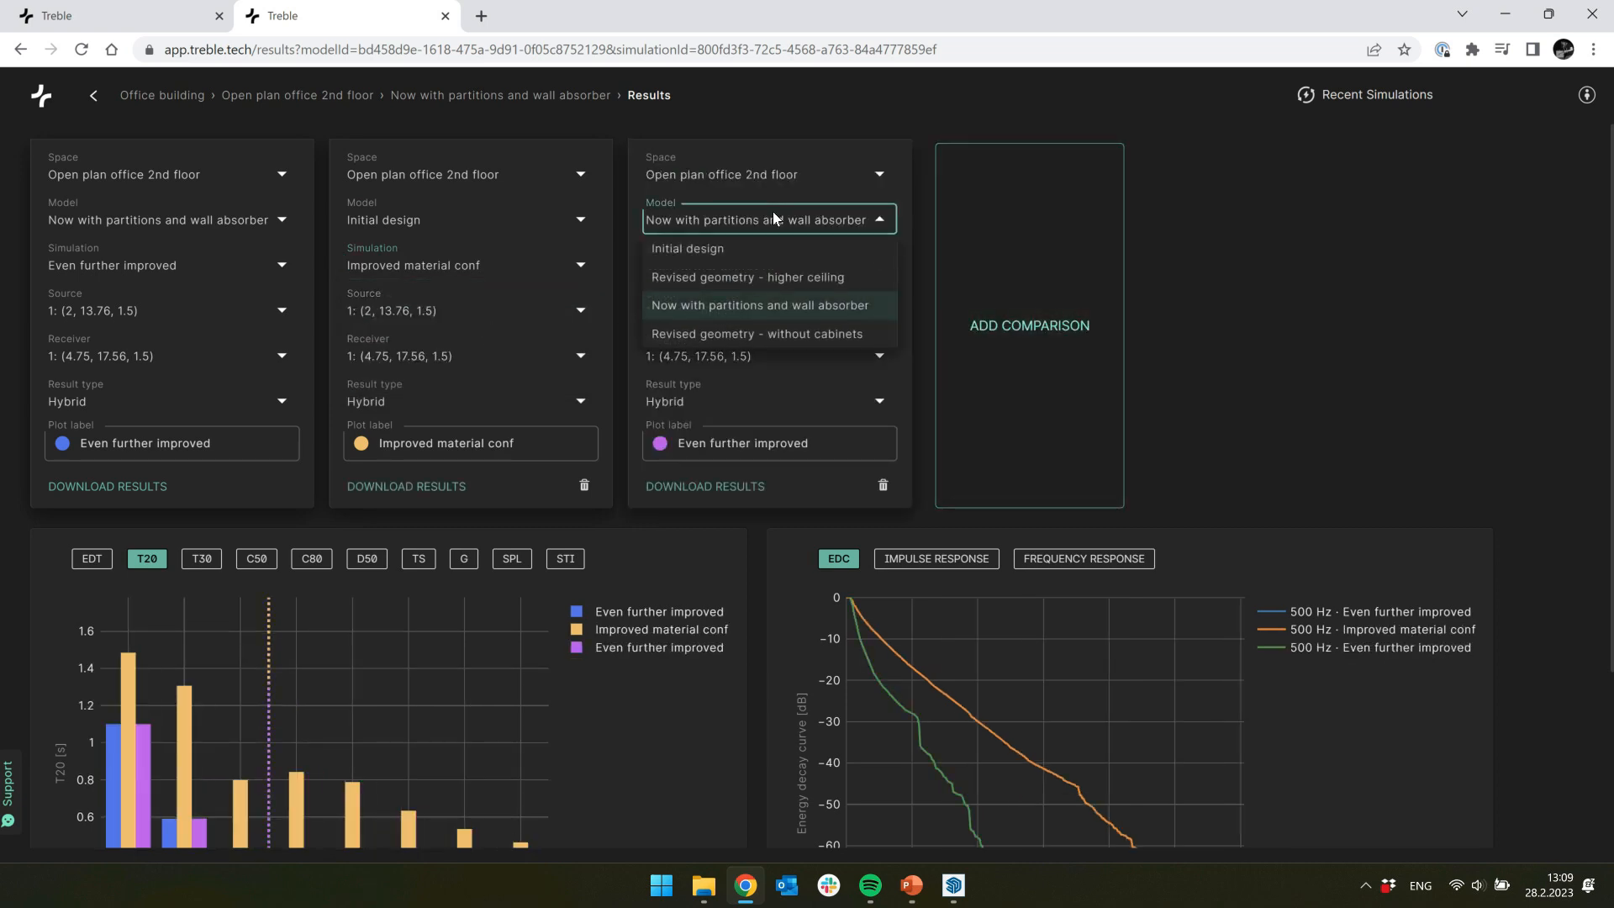
click(763, 250)
click(764, 269)
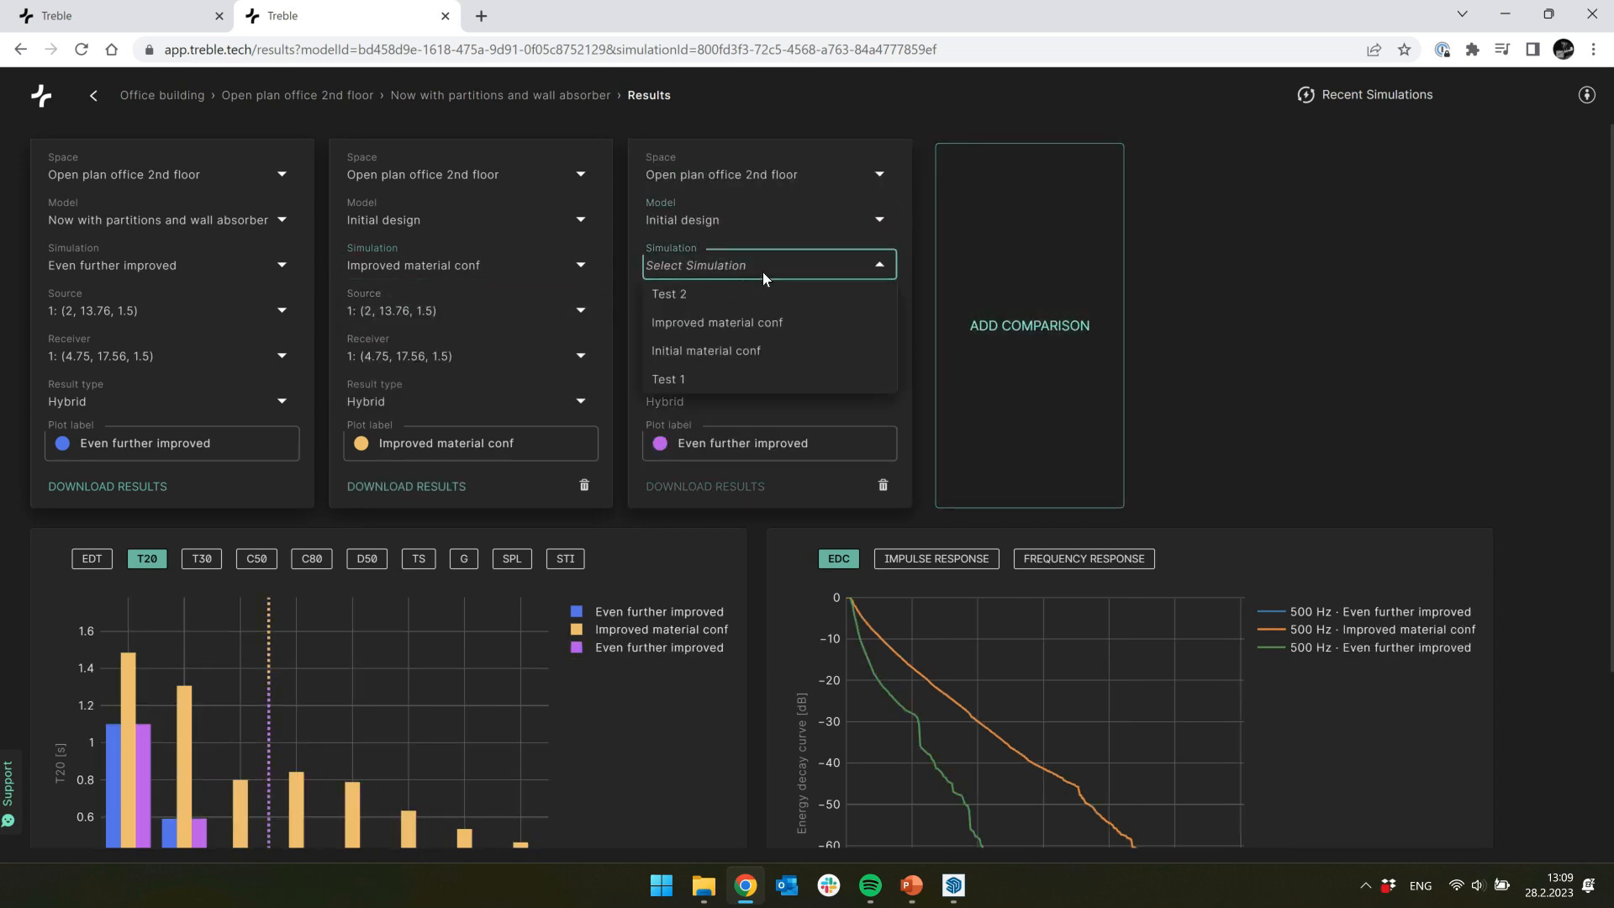
click(740, 351)
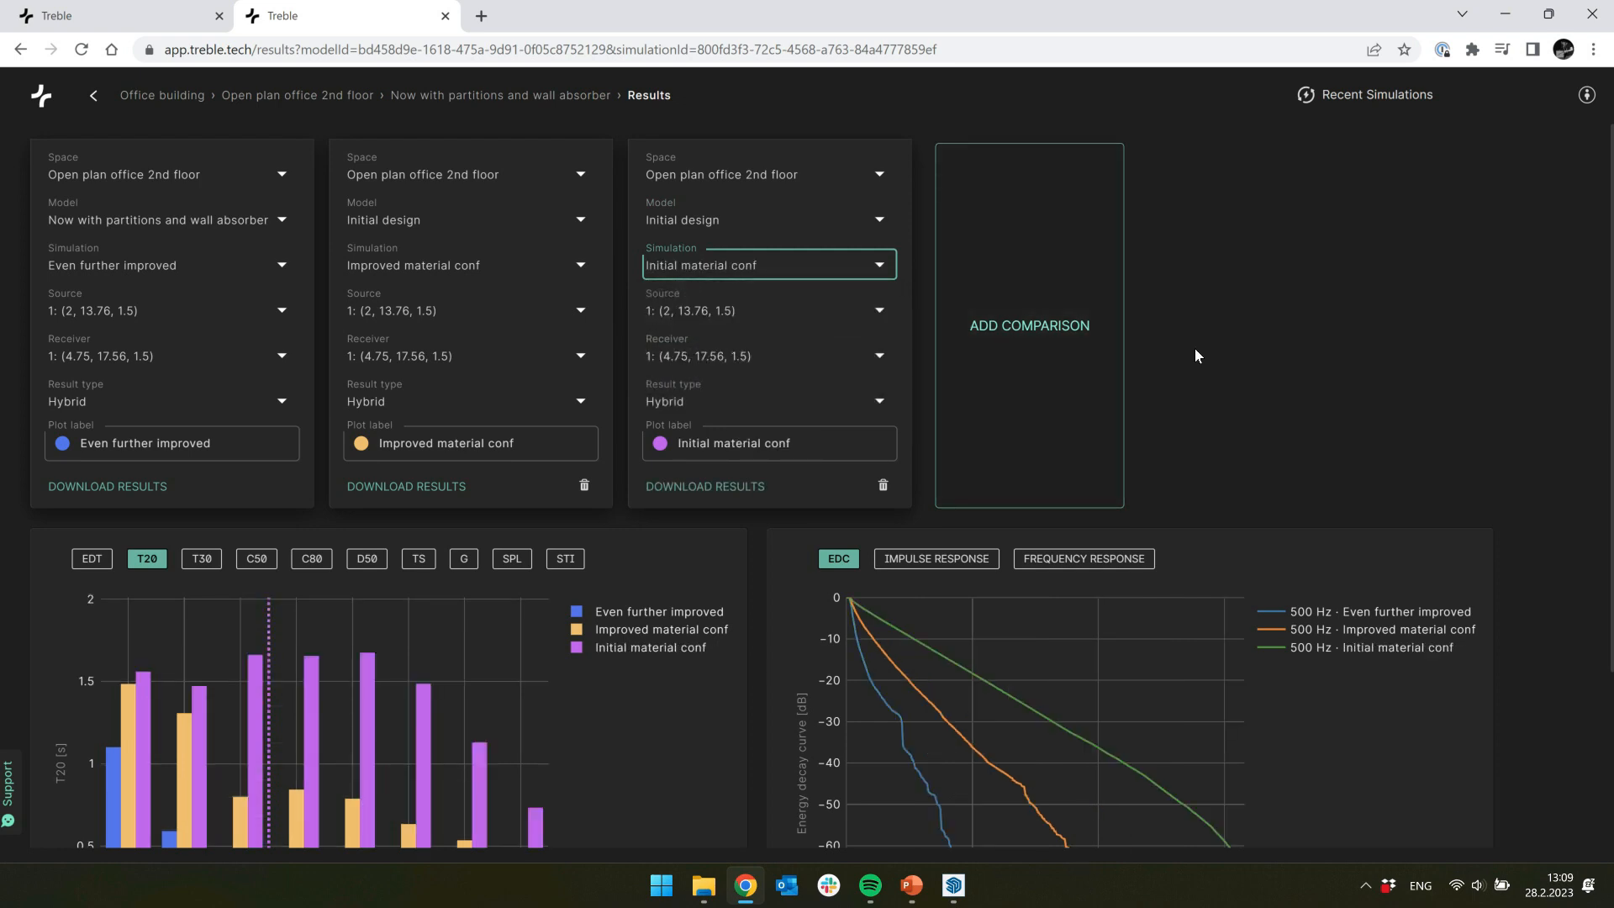
Step: Examine the T20 reverberation times and the STI speech intelligibility values across the three compared simulations
scroll(1193, 348, down, 2)
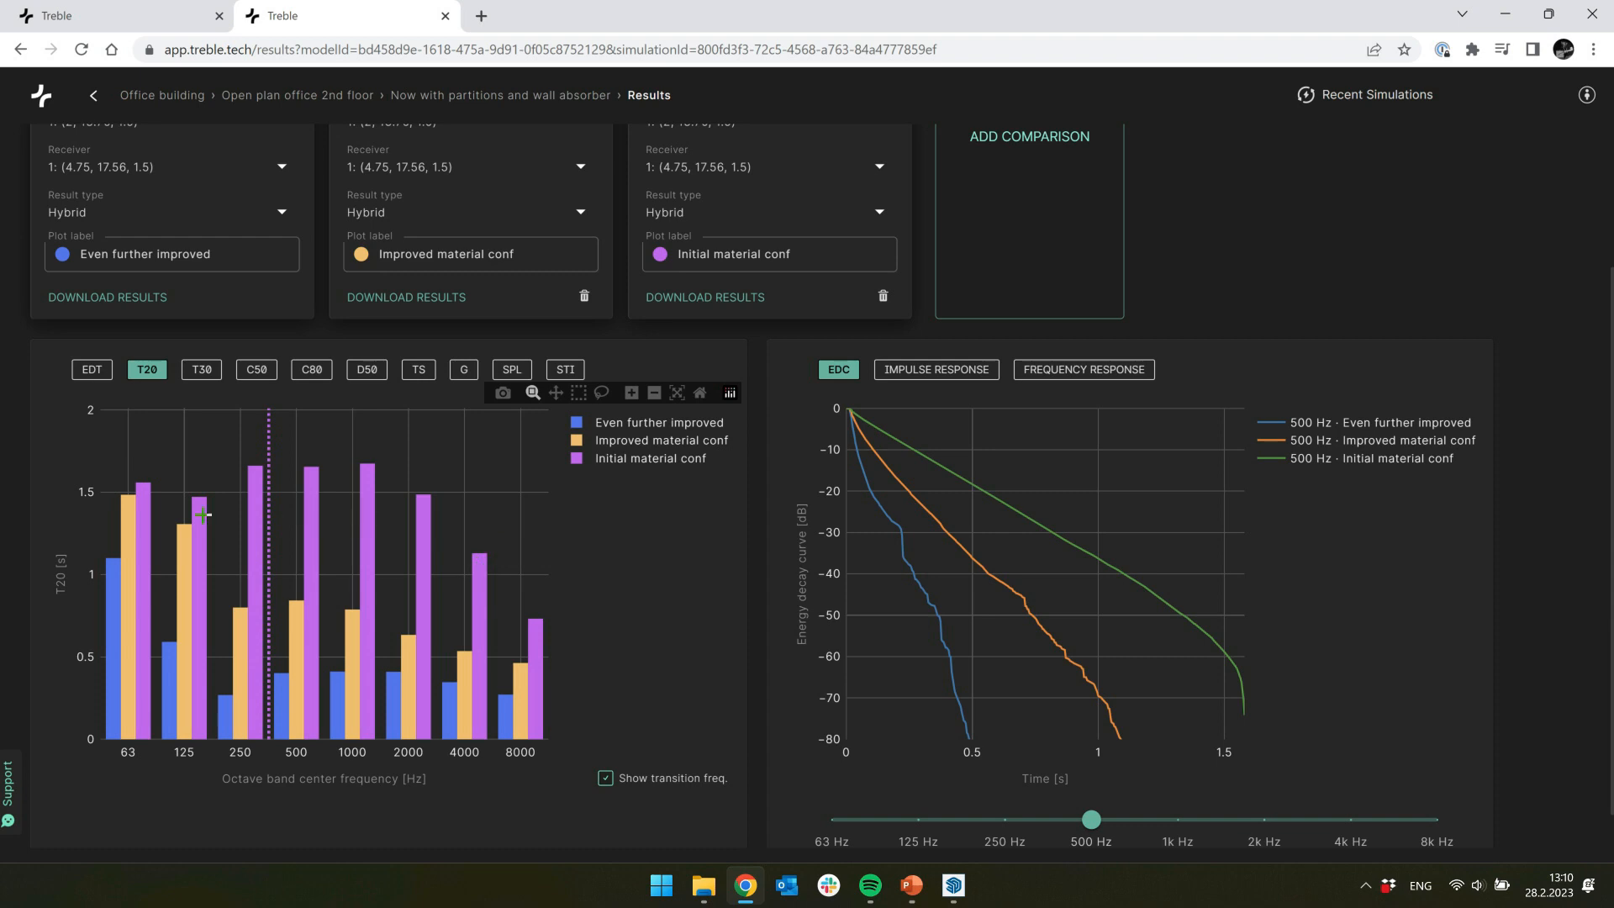
mouse_move(360, 538)
click(563, 369)
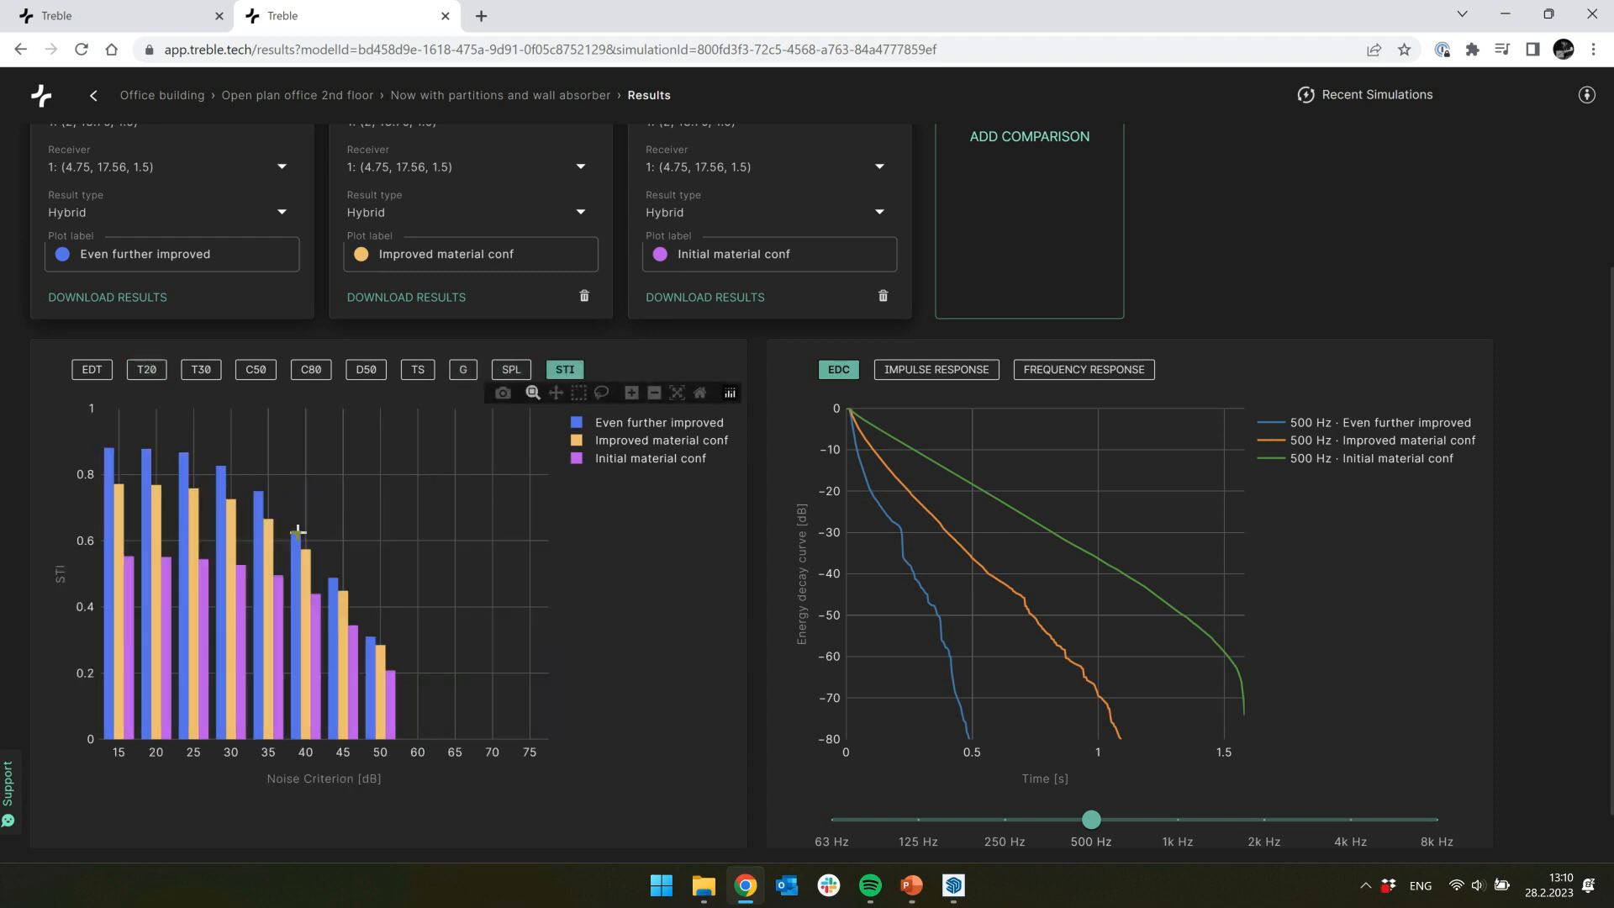
mouse_move(303, 600)
scroll(210, 542, up, 3)
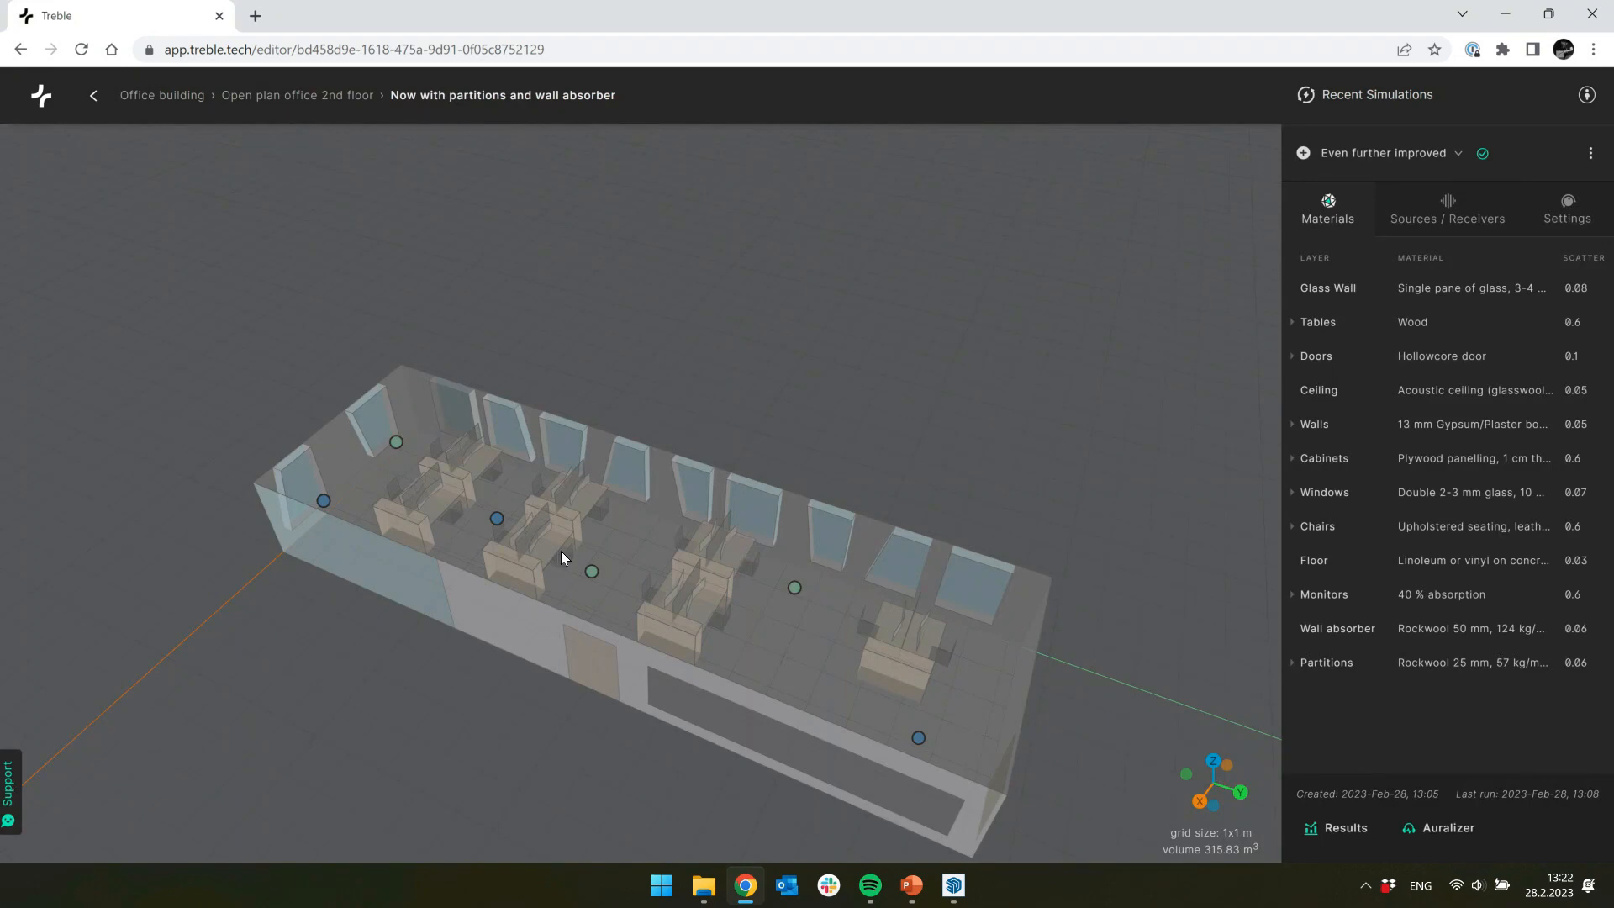
Step: Open the auralizer, add the Initial design's Improved material conf simulation and make it the active one
click(1432, 829)
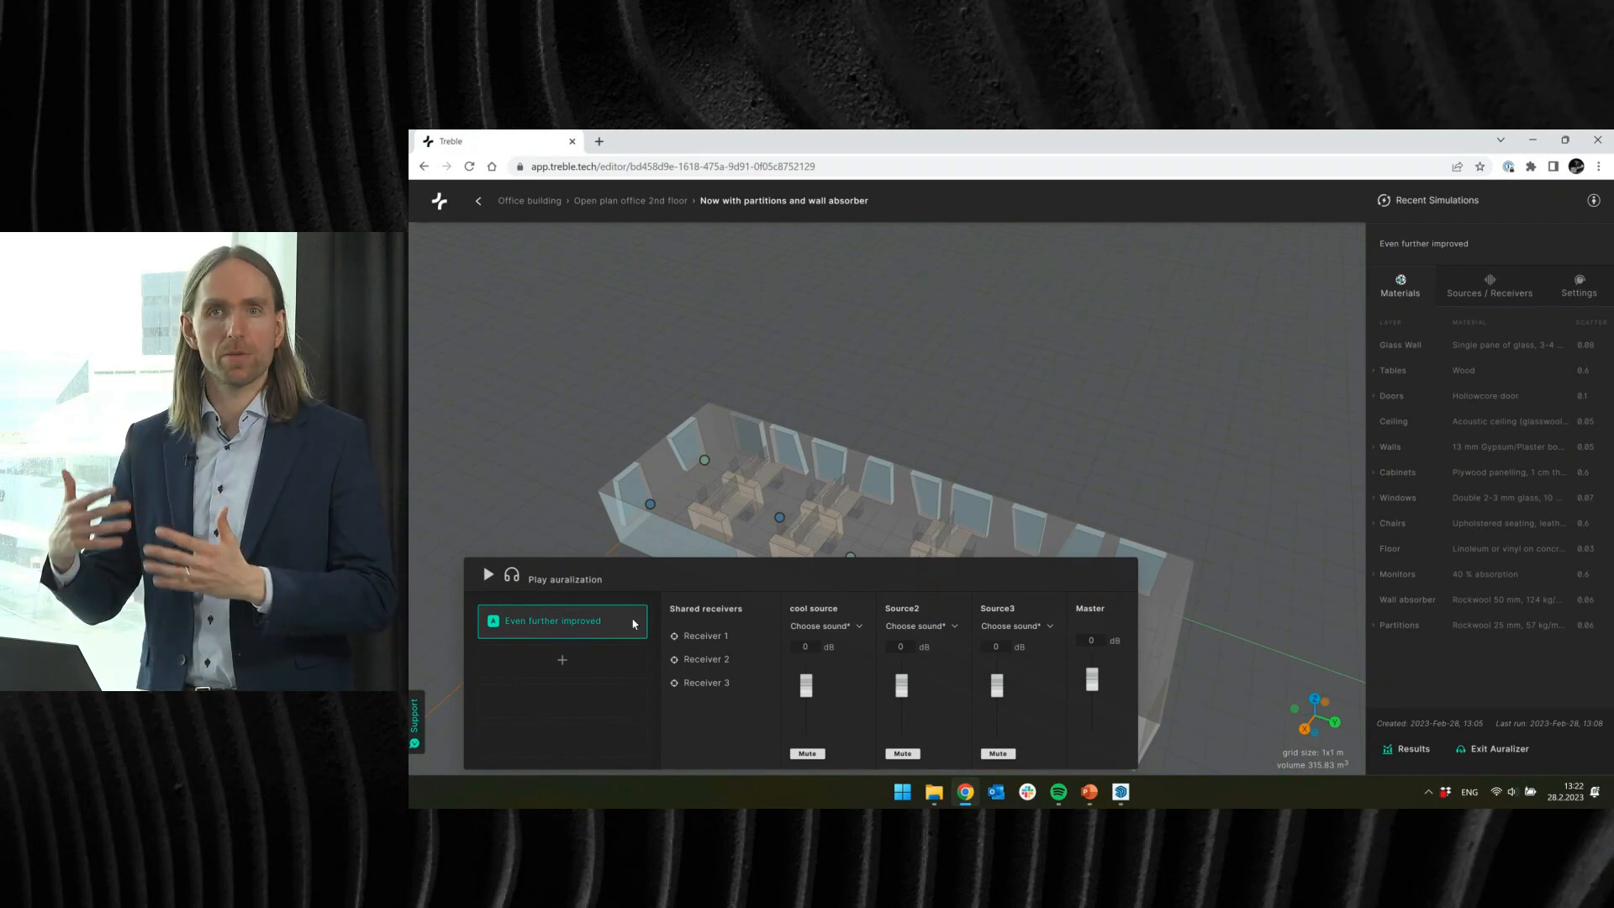
click(568, 658)
click(601, 663)
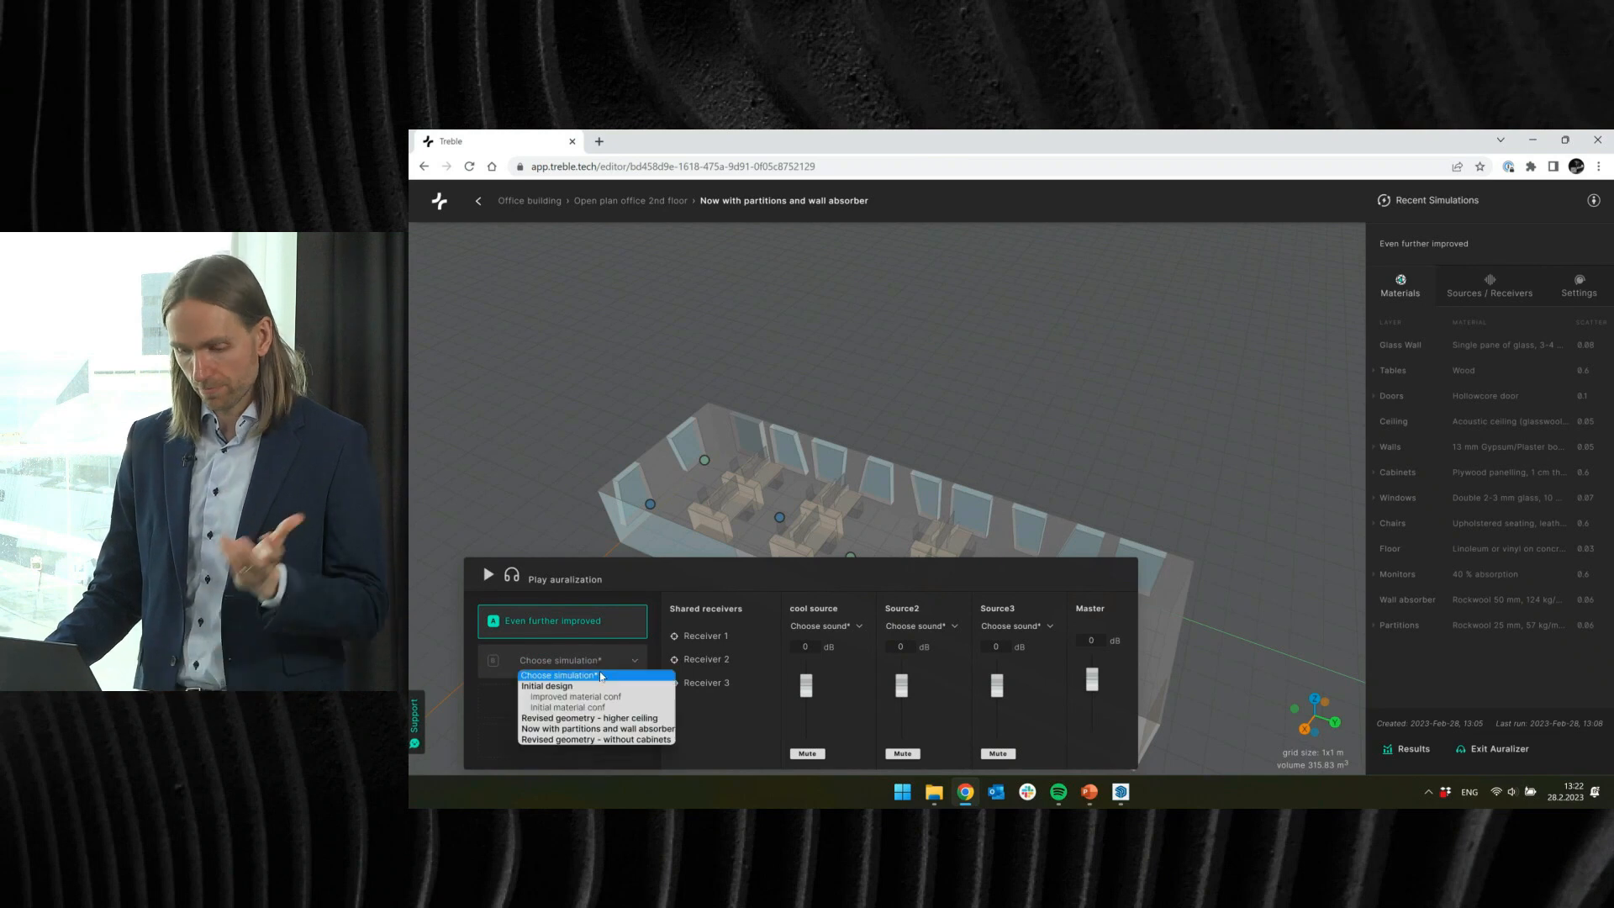
click(609, 697)
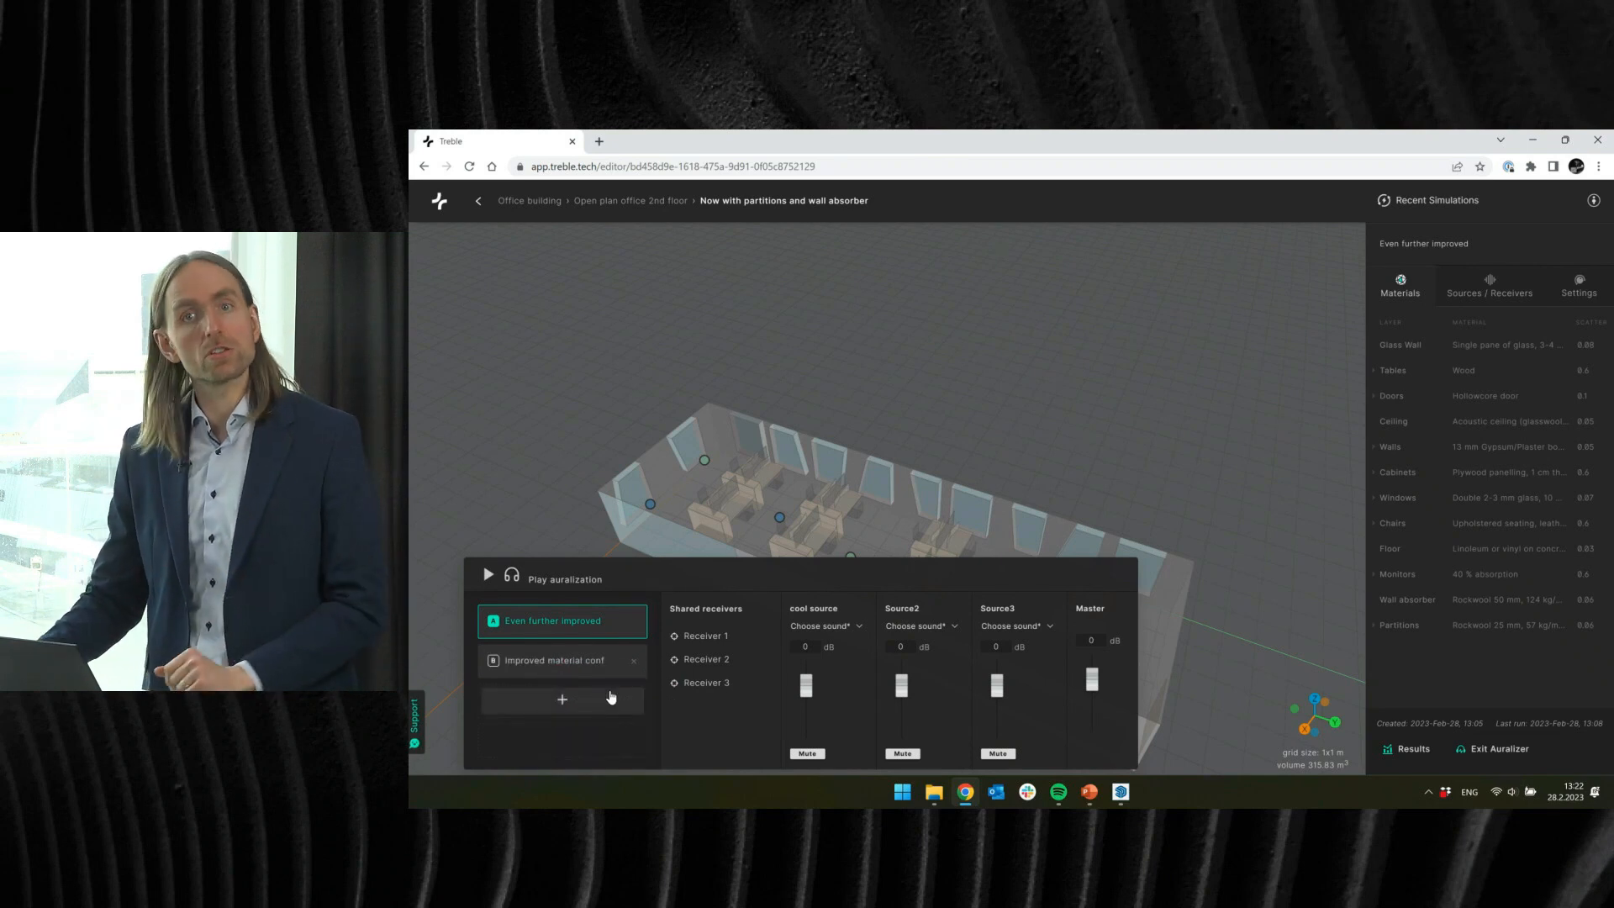
click(494, 666)
Step: Add the Initial design's Initial material conf simulation to the auralization, activate it briefly and switch back to Even further improved
click(563, 699)
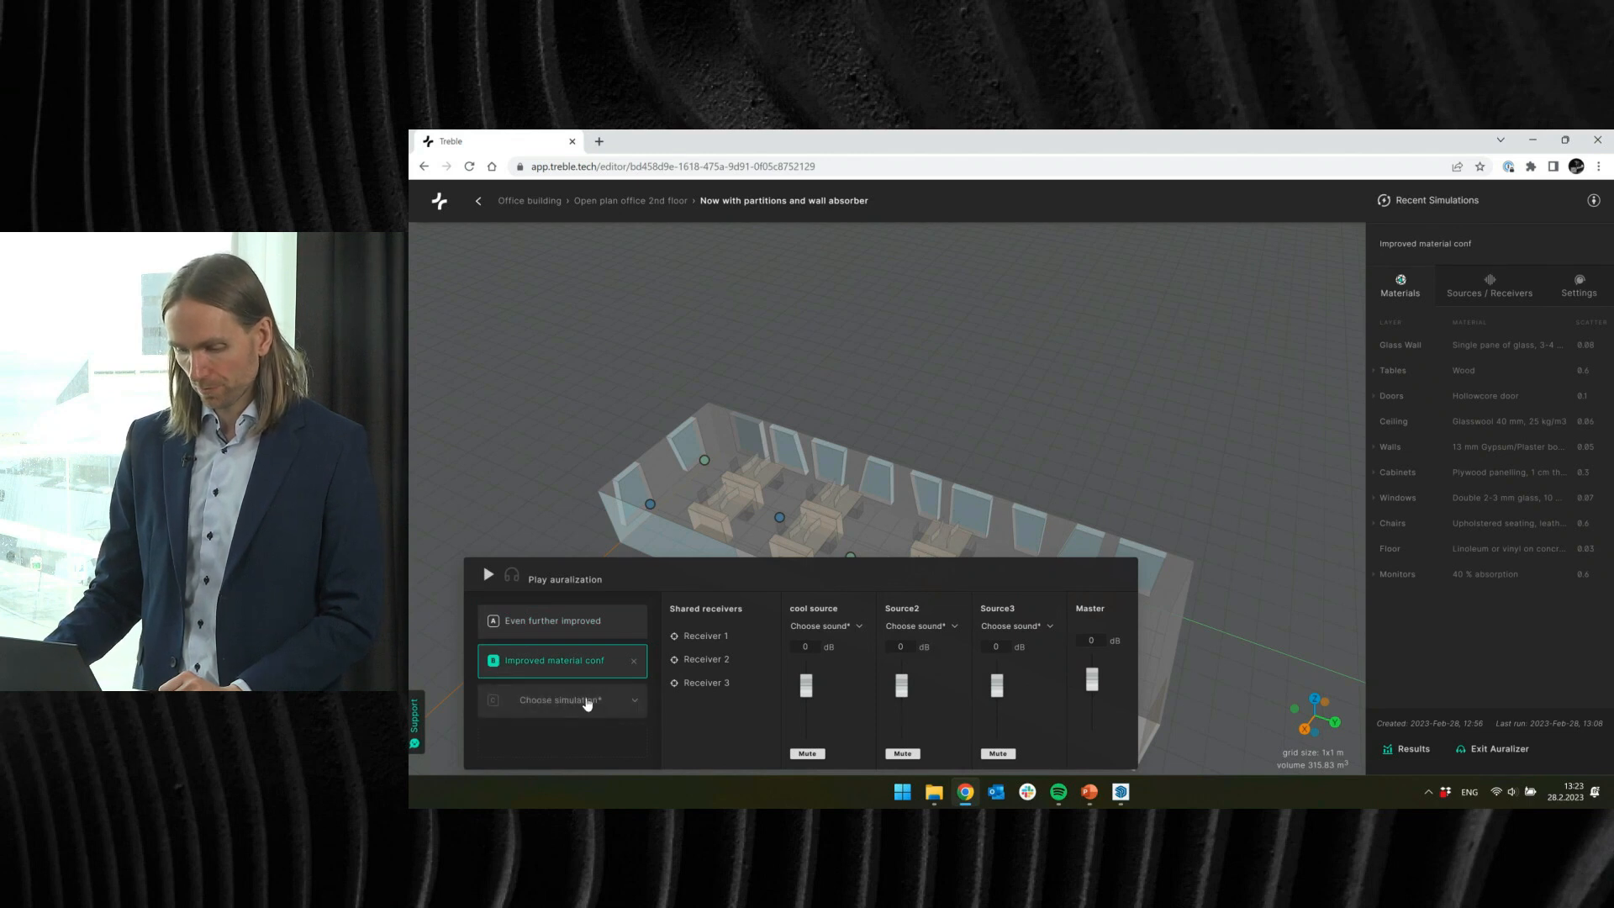
click(609, 700)
click(574, 656)
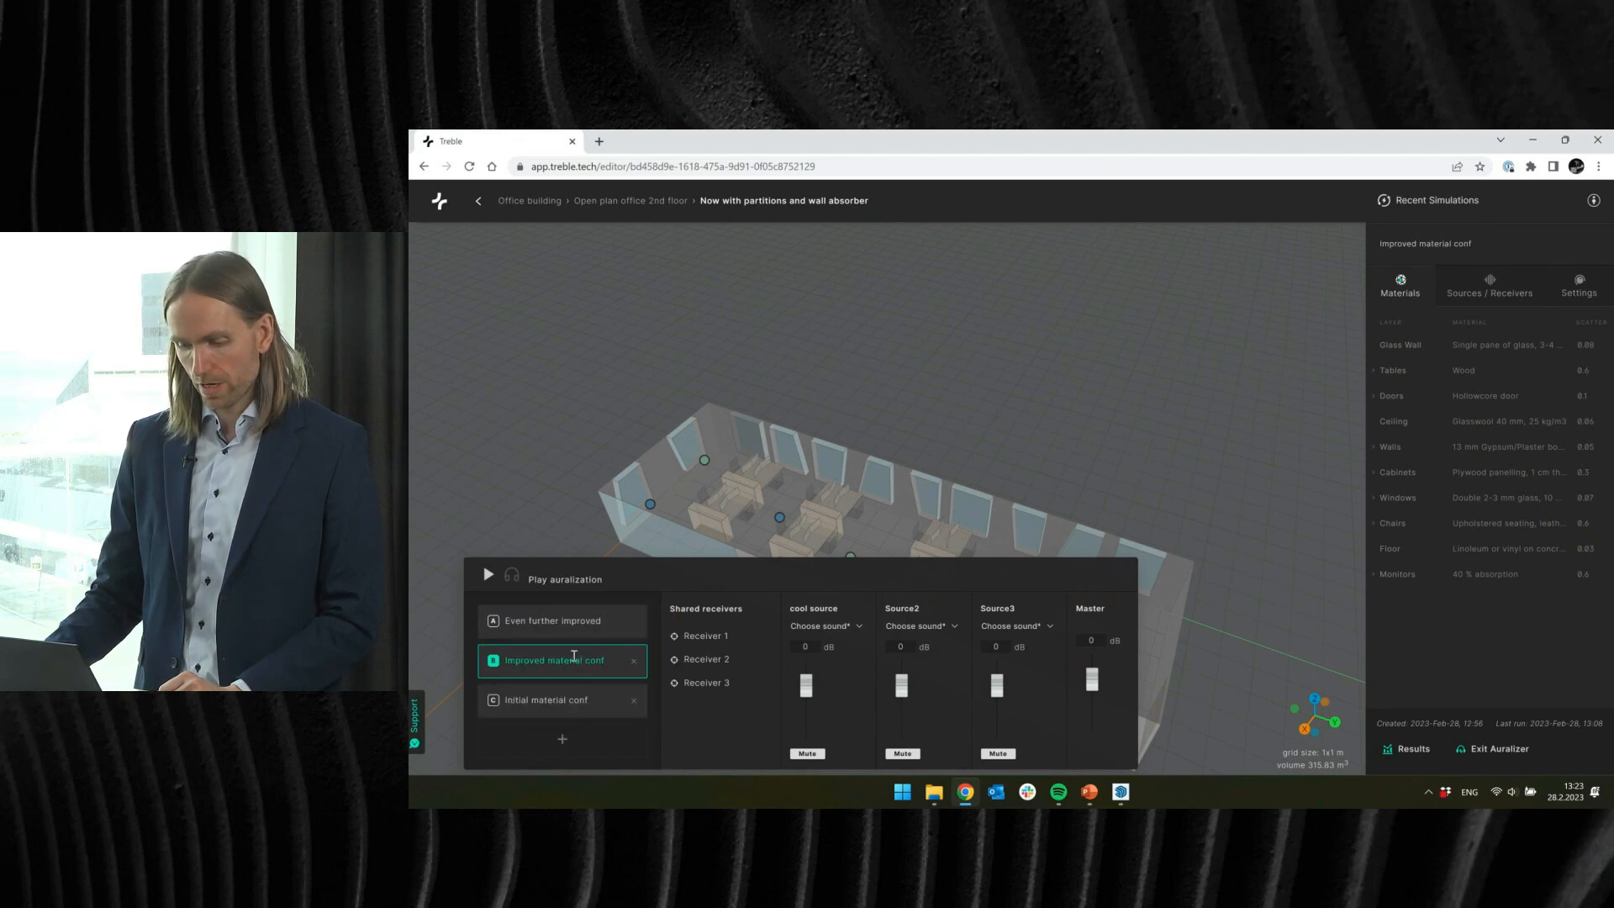
click(494, 701)
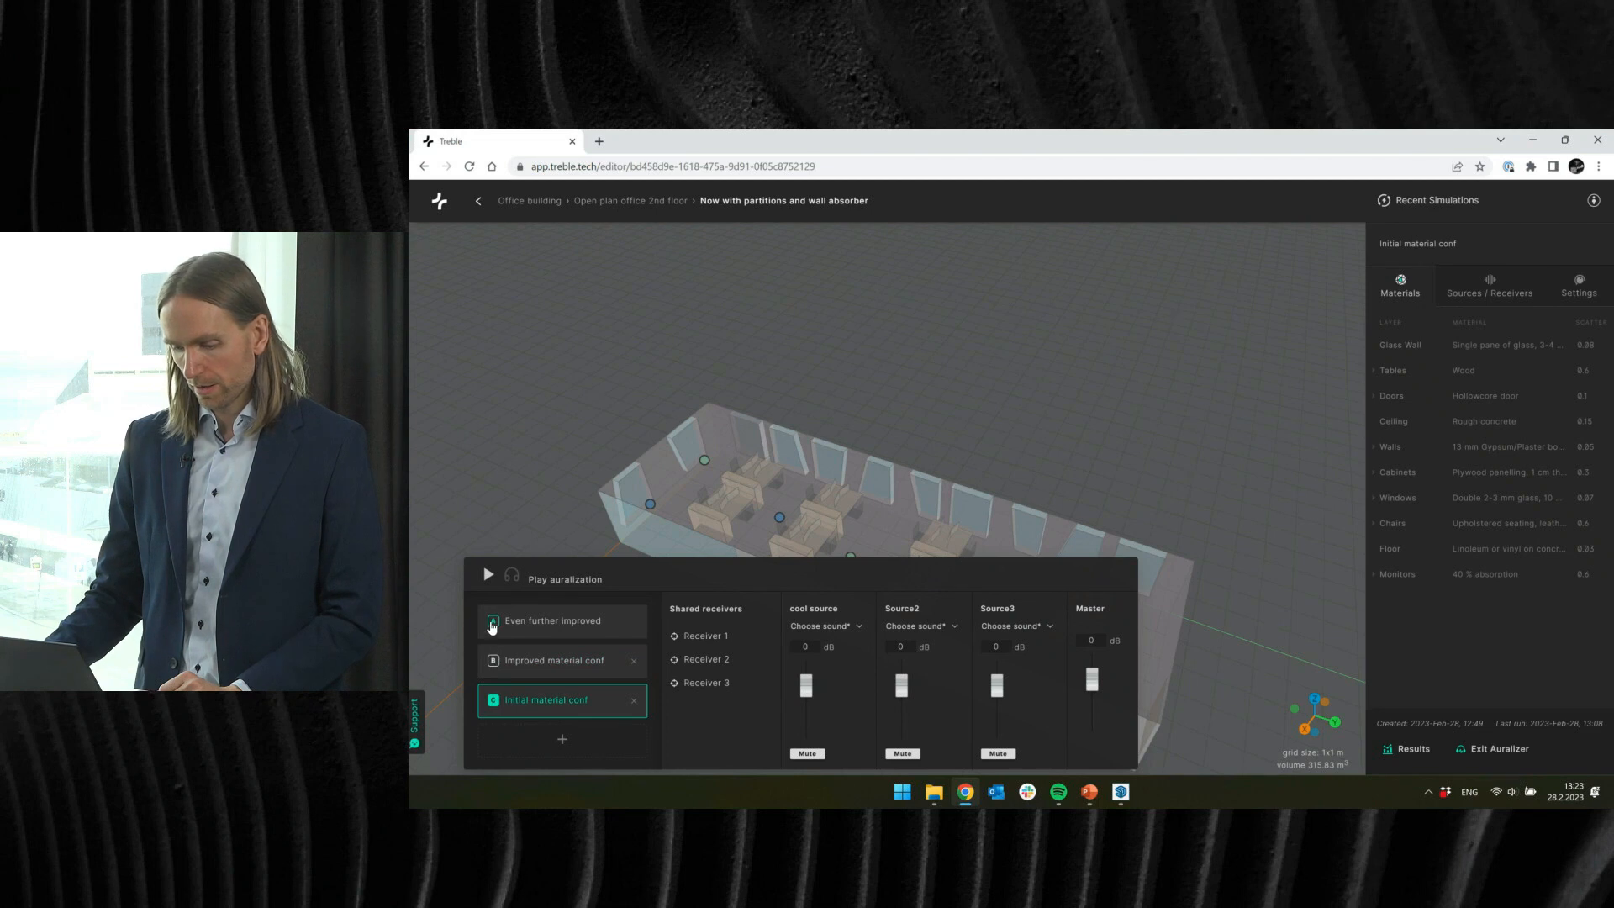
click(493, 622)
Step: Assign the drum loop sound to the cool source and play the auralization from Receiver 1
click(808, 627)
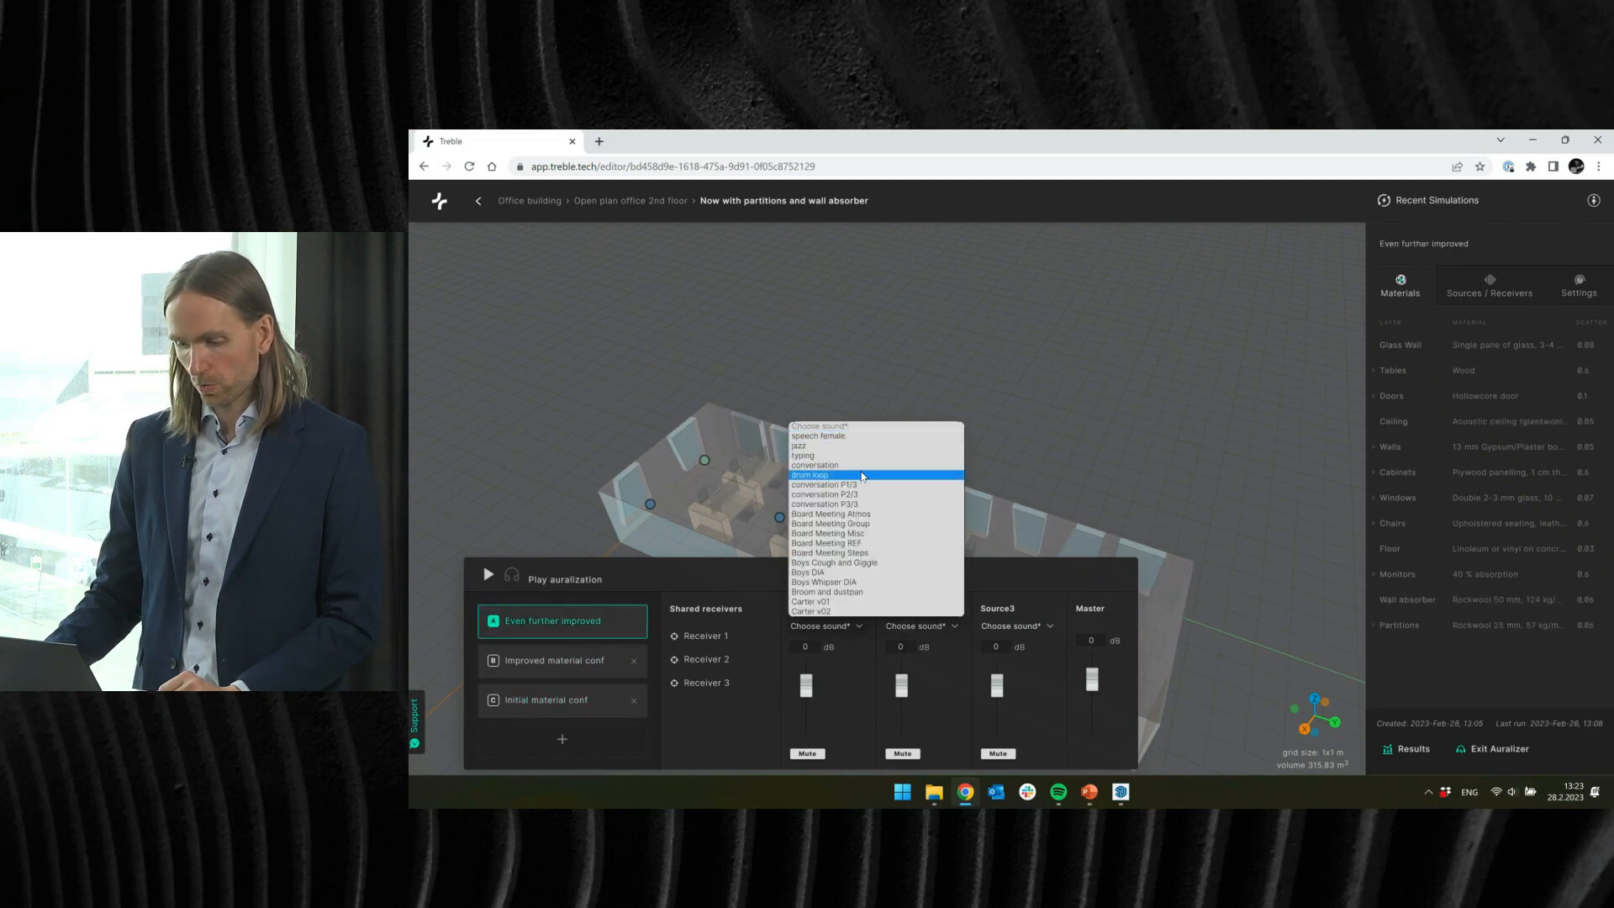
click(861, 479)
click(488, 575)
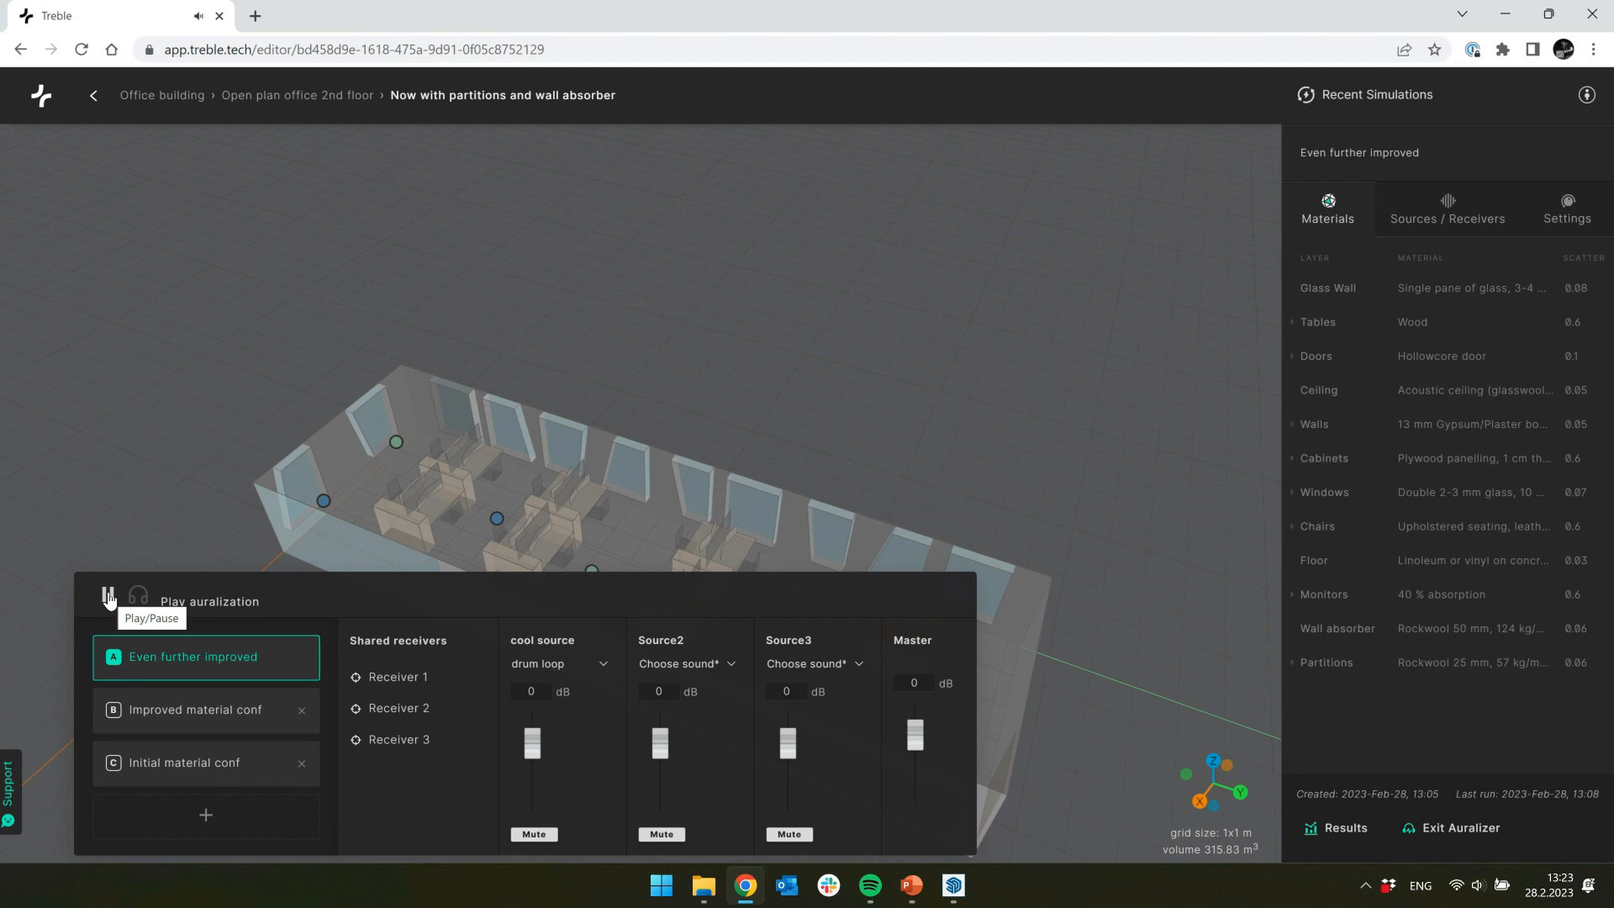
click(393, 676)
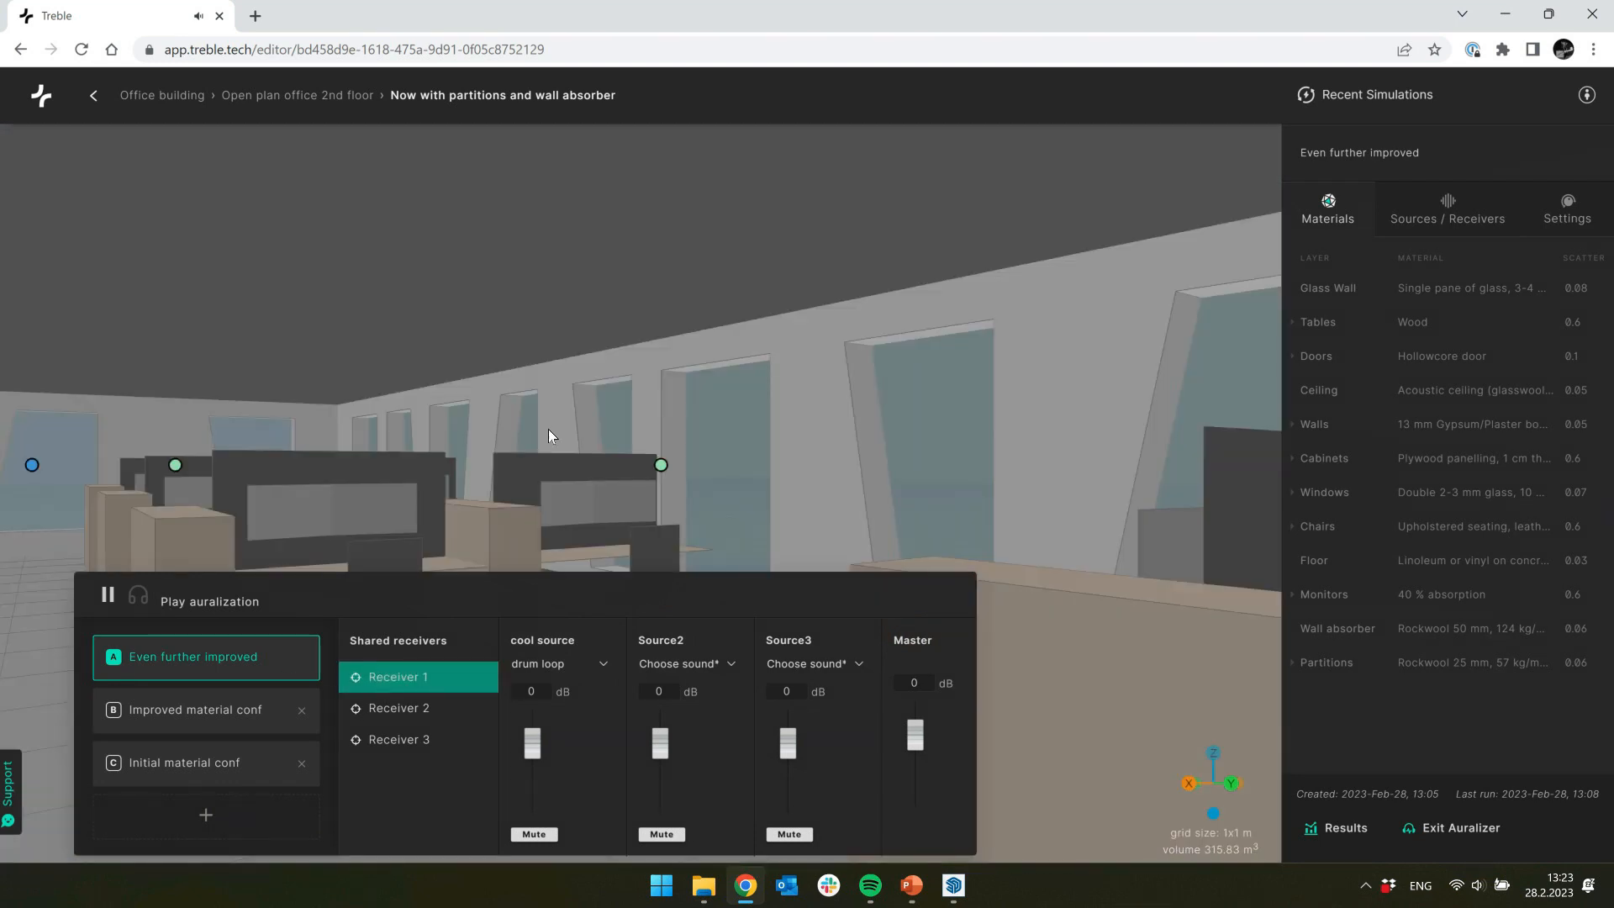
Step: Listen from Receiver 2, alternating between Even further improved and Improved material conf and ending on Initial material conf
drag(775, 407, 721, 423)
click(415, 708)
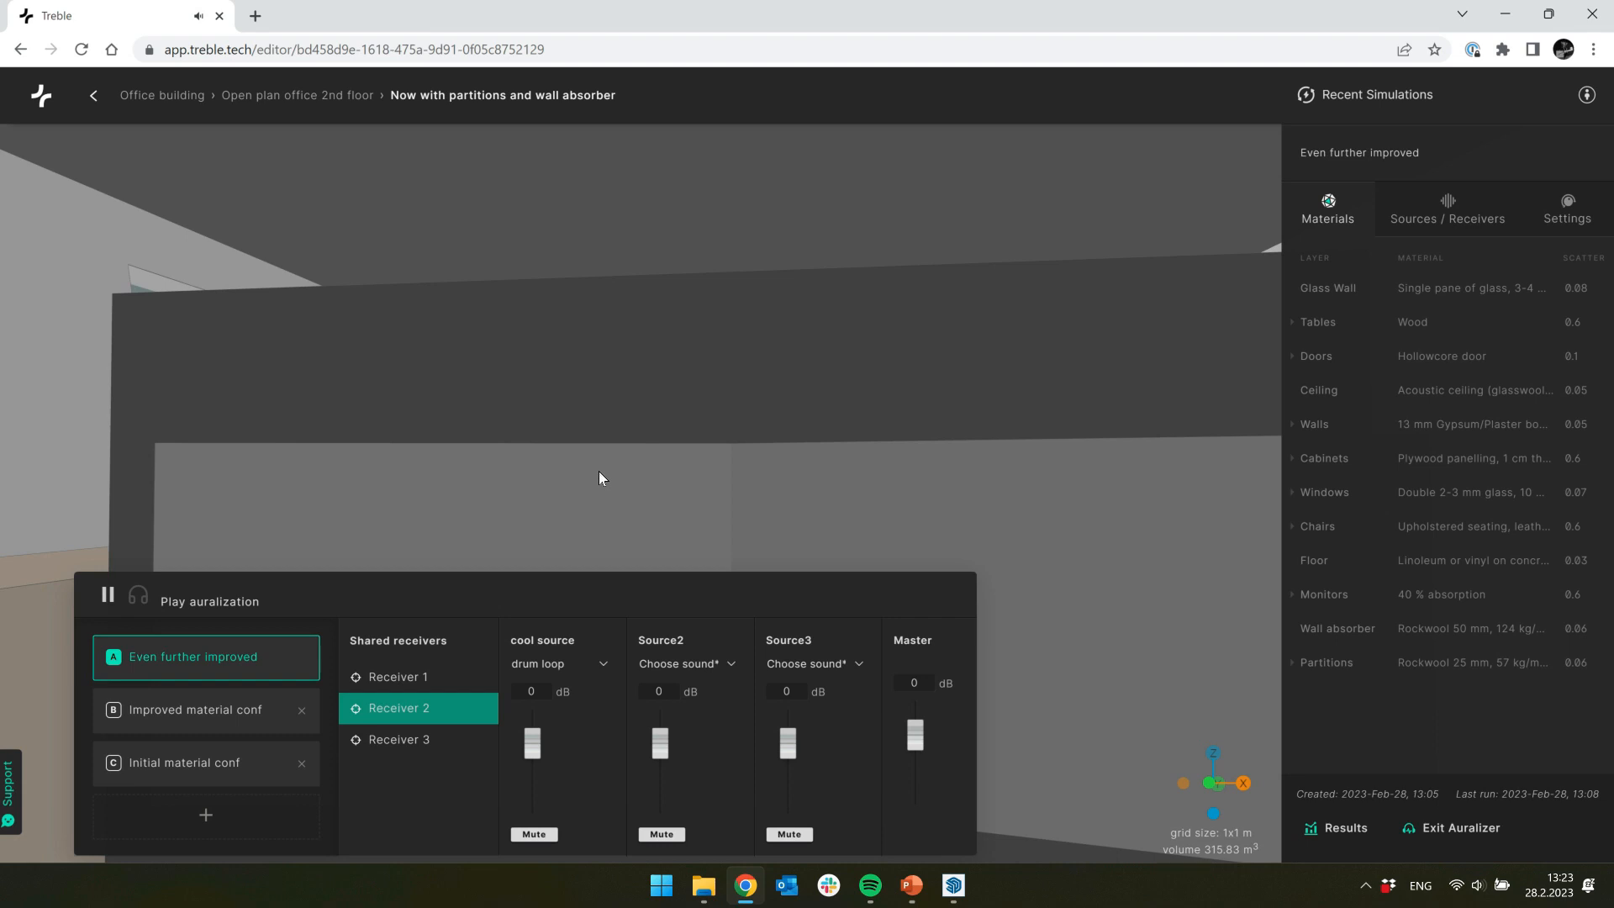
click(115, 716)
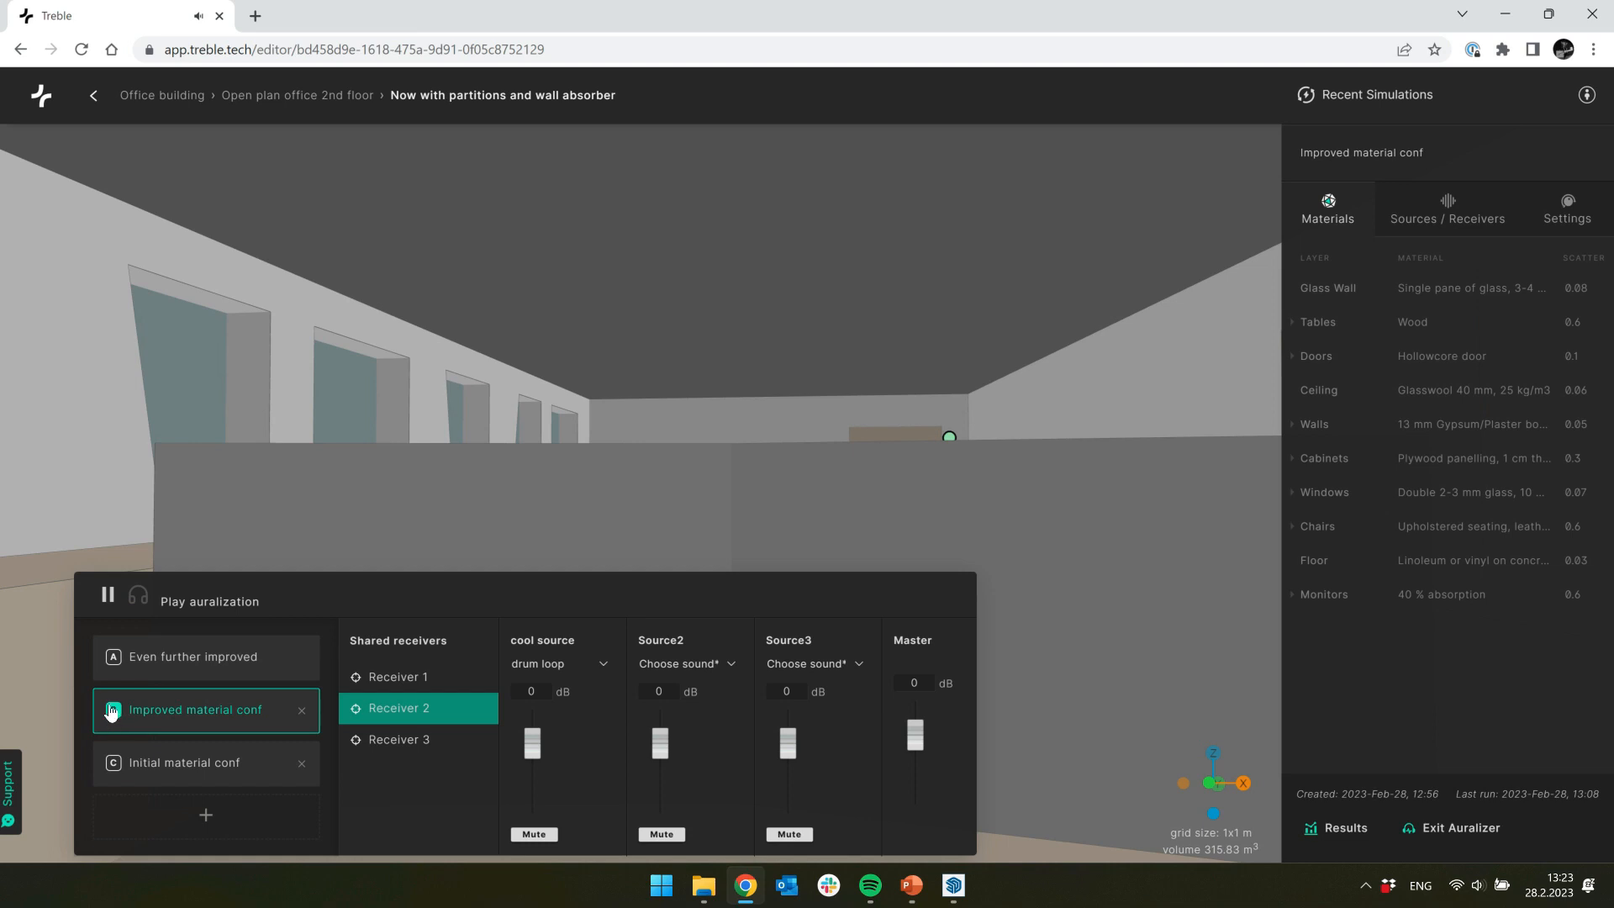
click(117, 677)
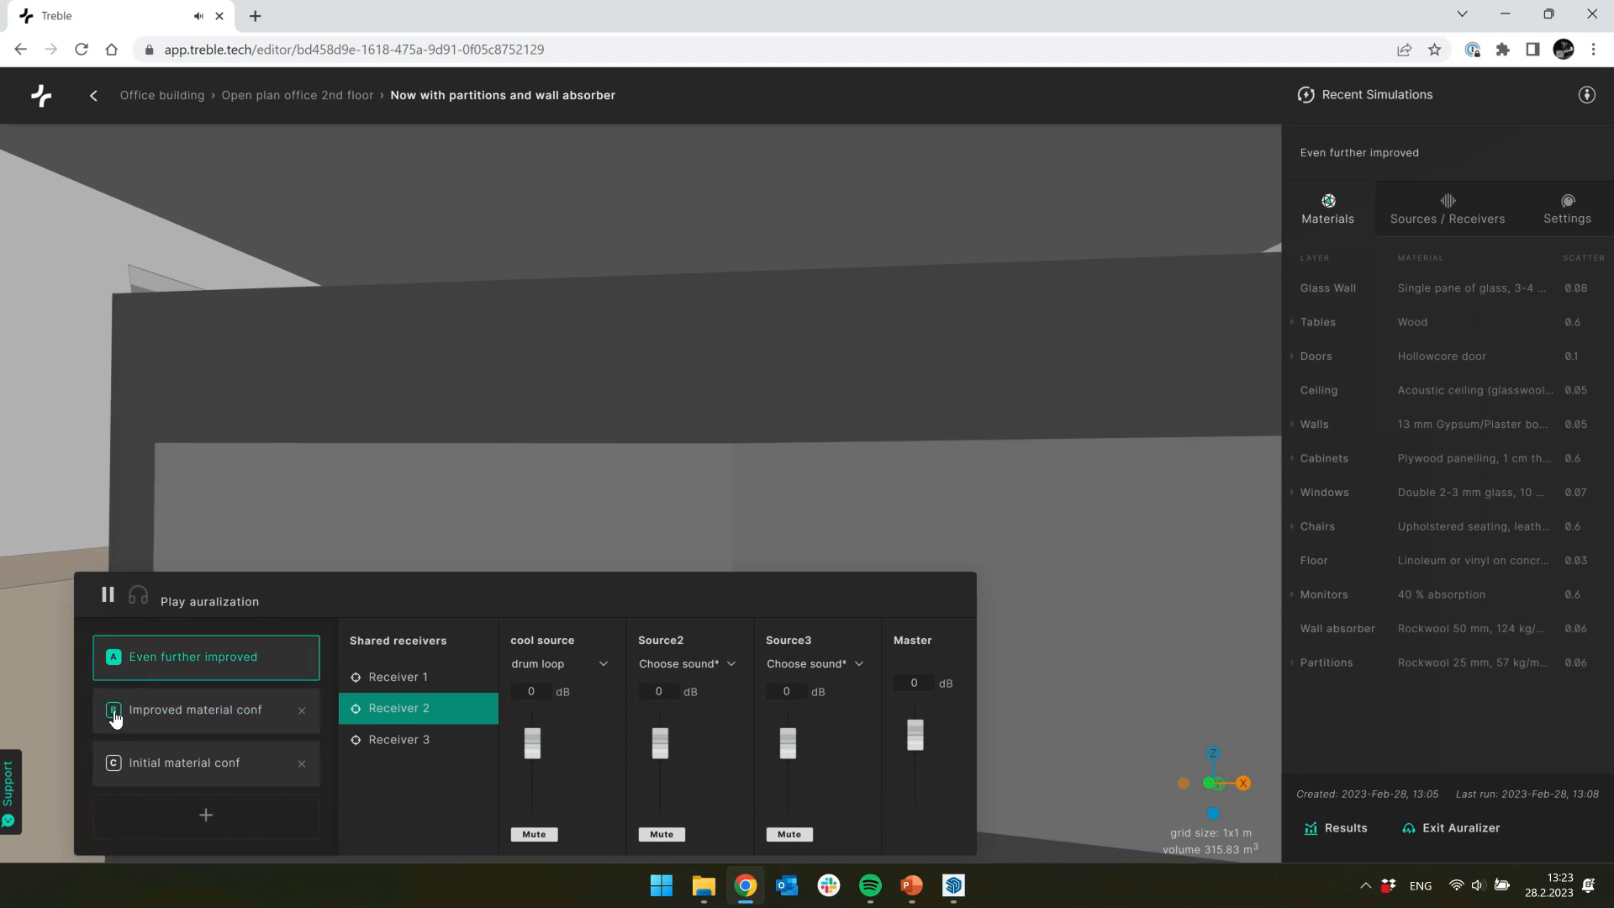
click(116, 716)
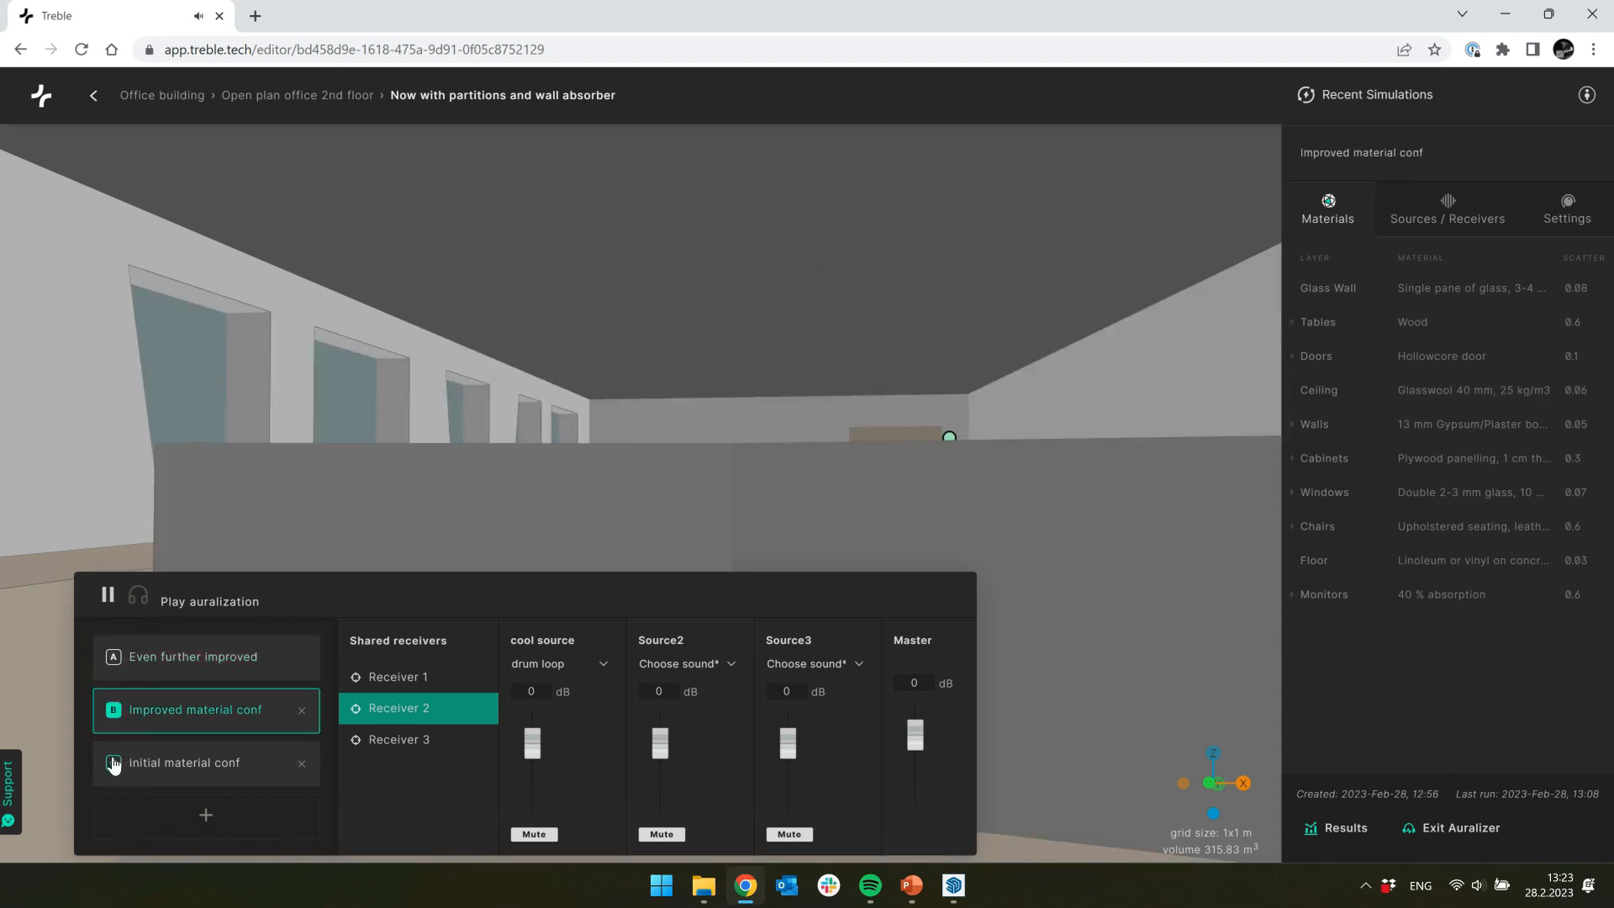
click(115, 764)
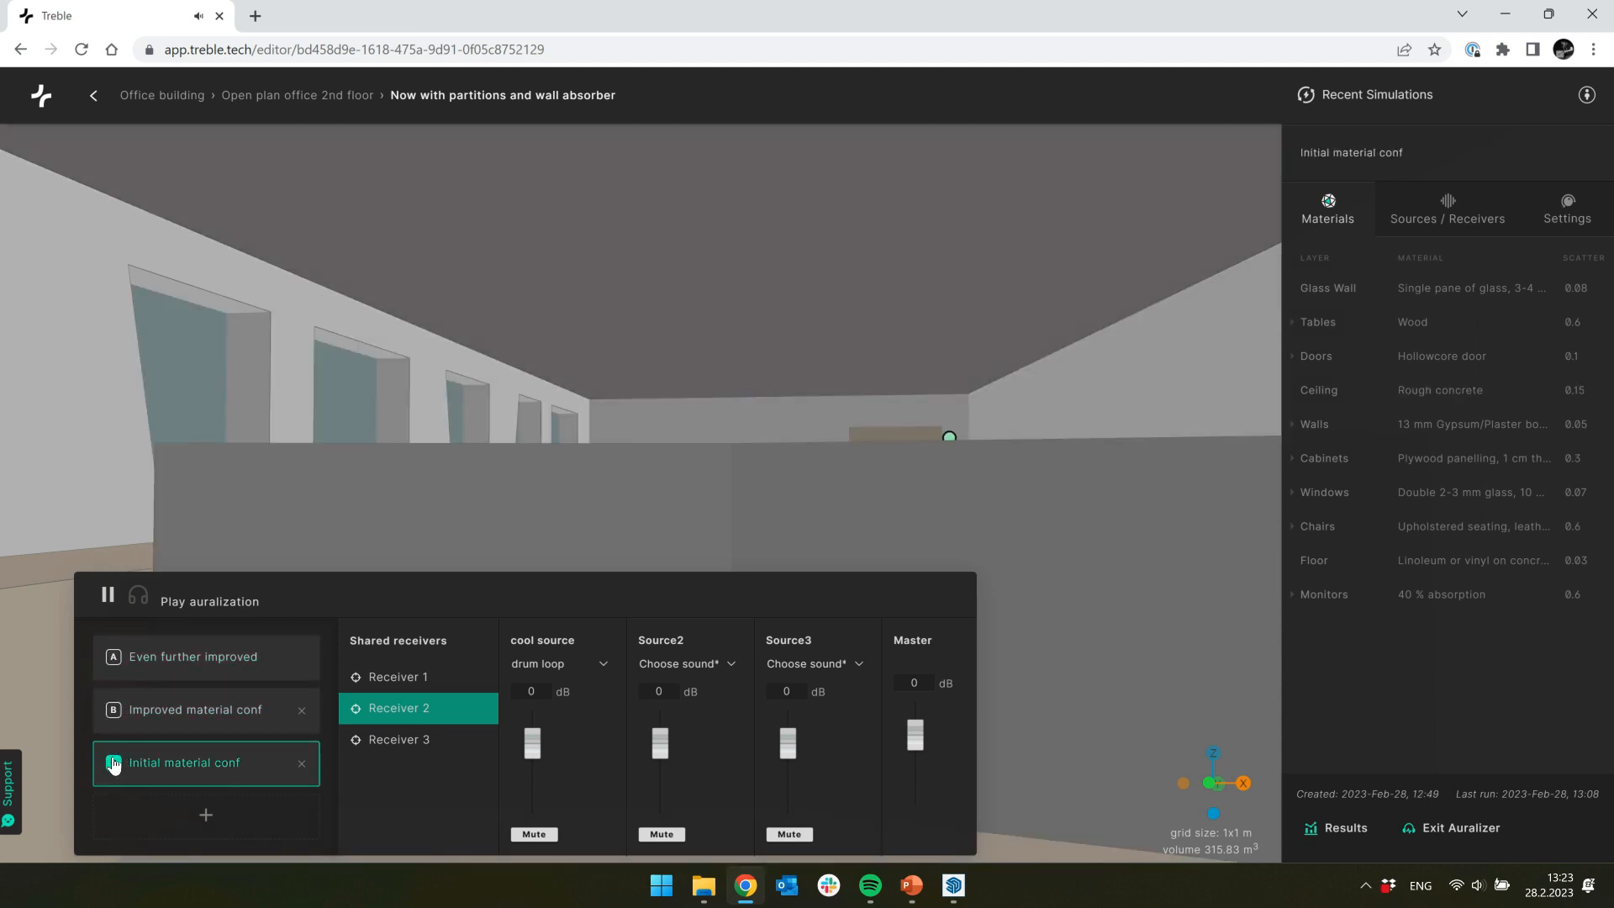
Step: Compare the Initial material conf playback at Receivers 1, 2 and 3, ending at Receiver 3, and pause the auralization
click(400, 740)
click(406, 681)
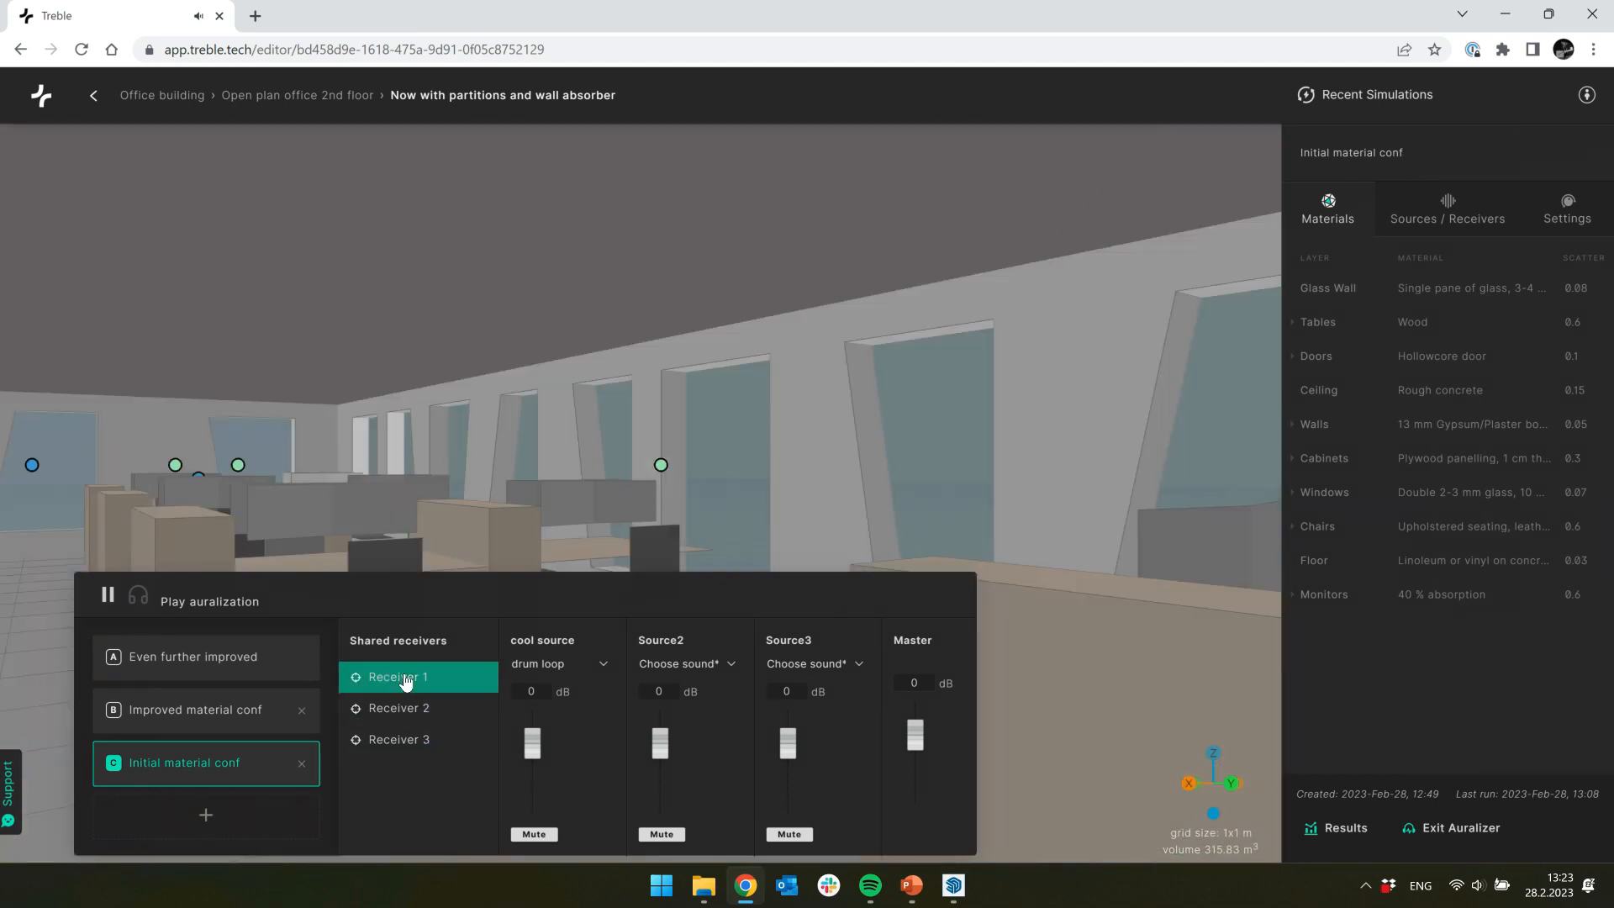
click(408, 710)
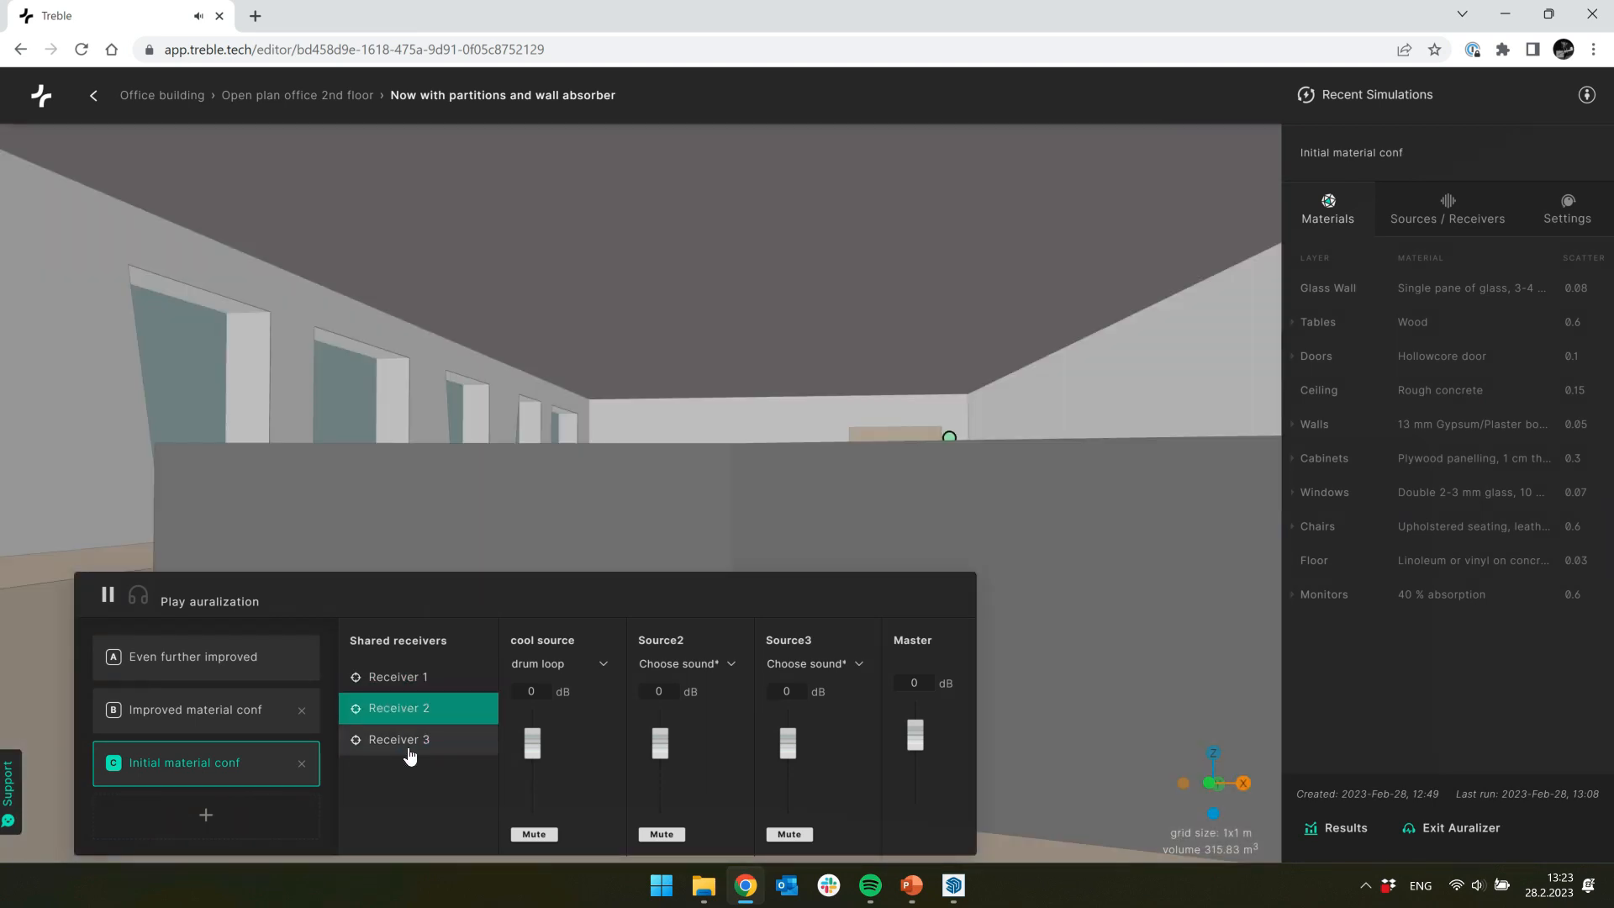
click(410, 740)
click(108, 595)
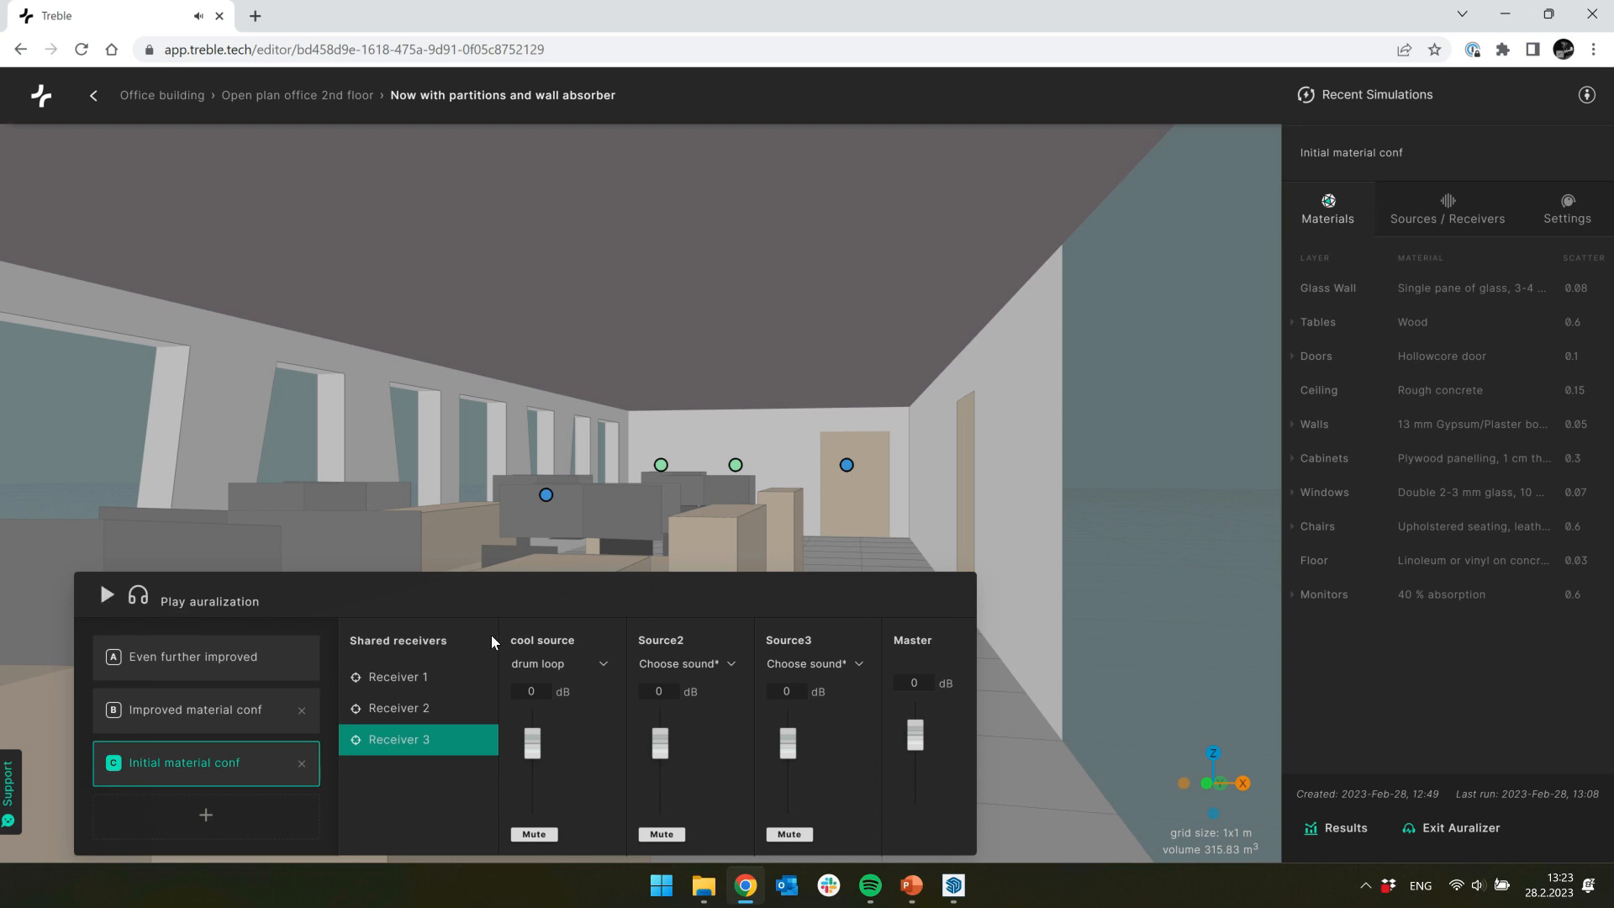
Step: Assign the Office Atmos sound to the cool source
click(605, 664)
key(o)
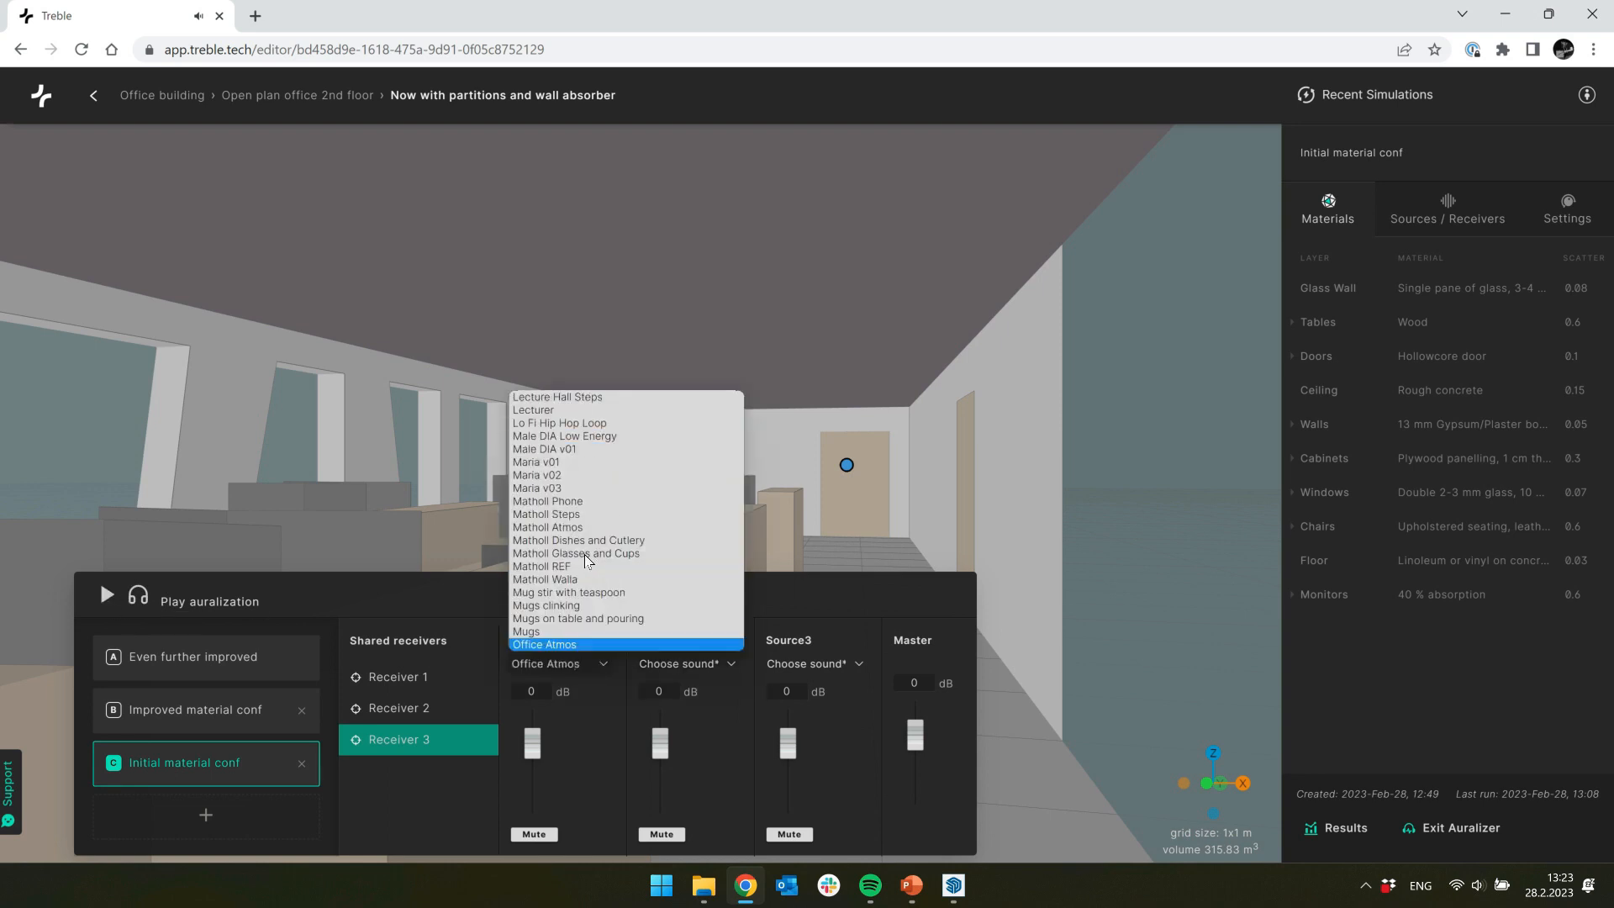
scroll(583, 554, down, 3)
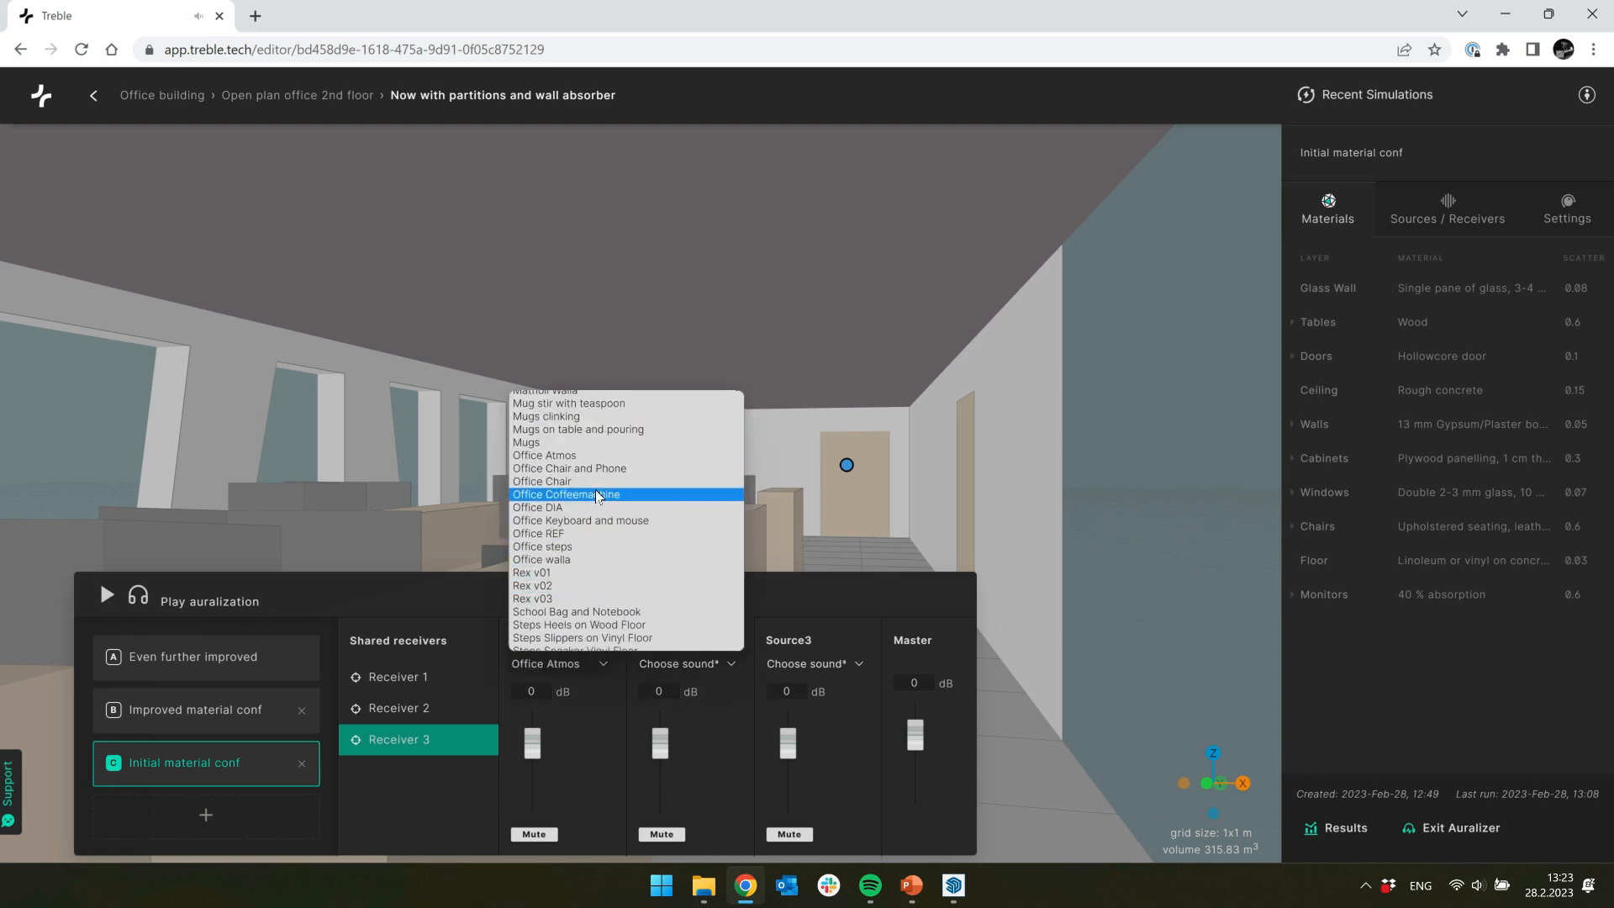
key(Escape)
Step: Assign the Office walla sound to Source2
click(697, 664)
scroll(694, 547, down, 3)
key(o)
scroll(713, 580, down, 5)
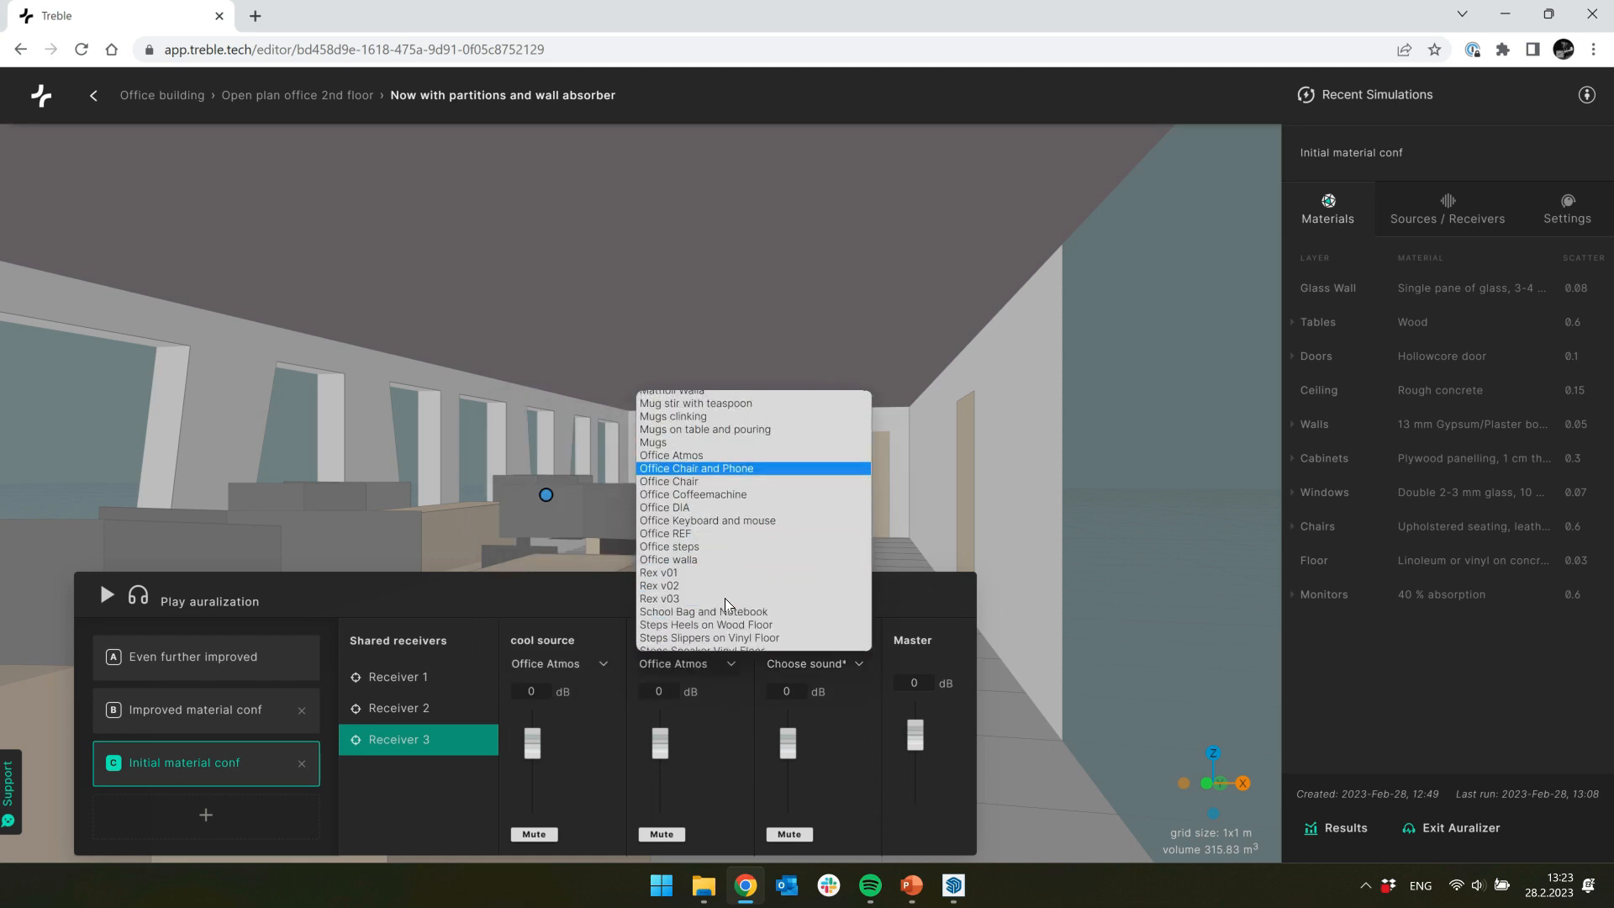
click(708, 560)
Step: Assign the Classroom Atmos sound to Source3
click(826, 666)
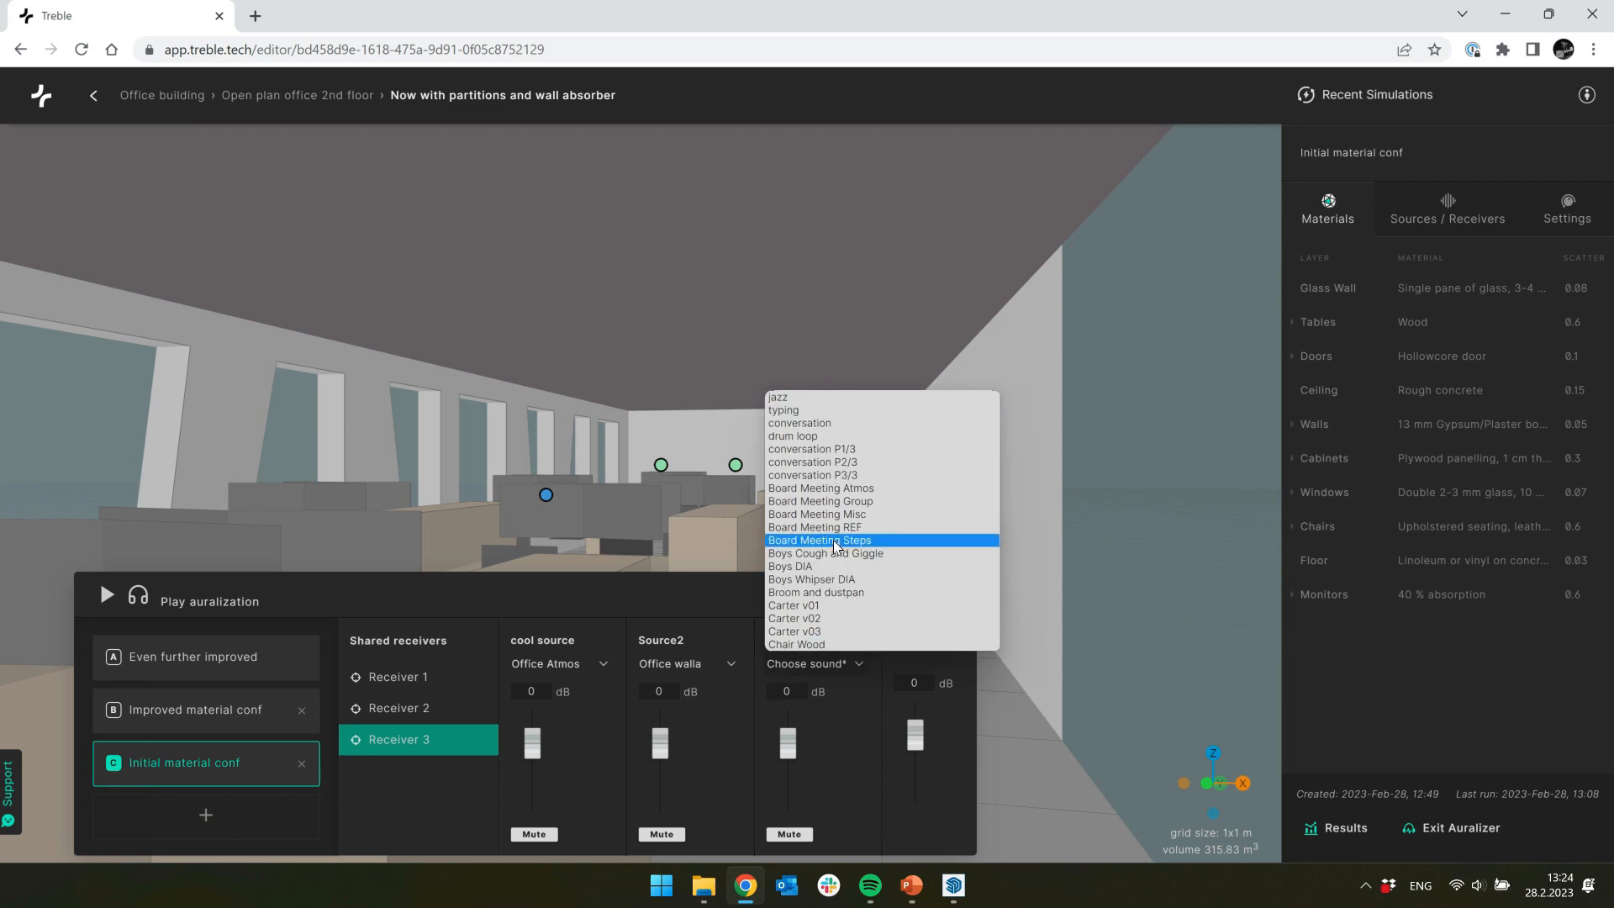
scroll(834, 535, down, 4)
scroll(839, 502, up, 2)
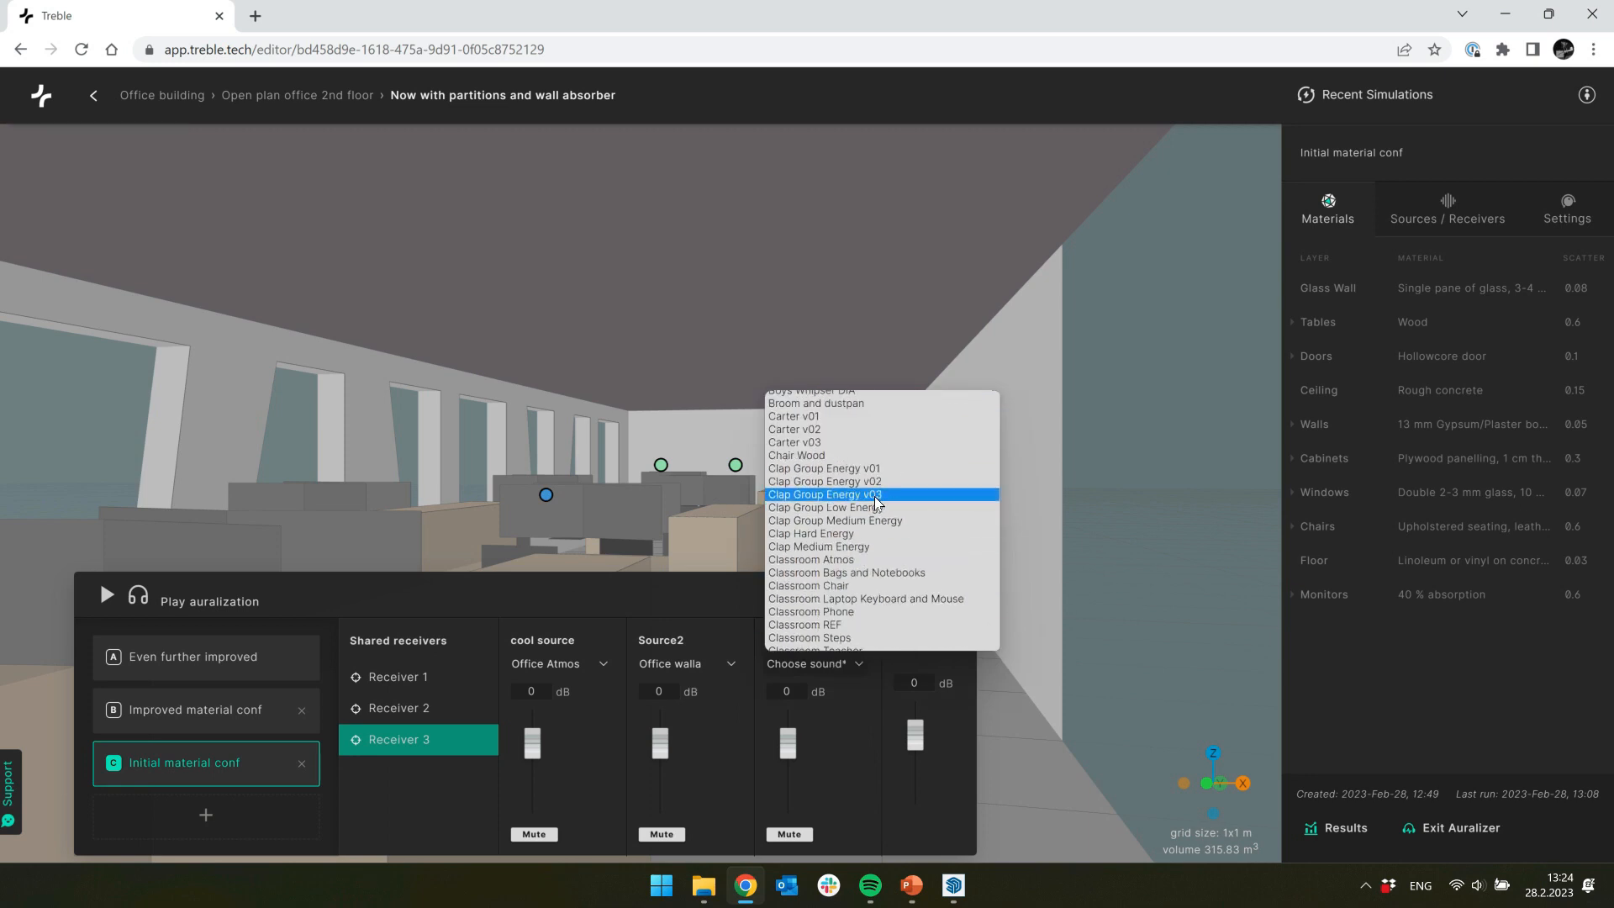
click(884, 561)
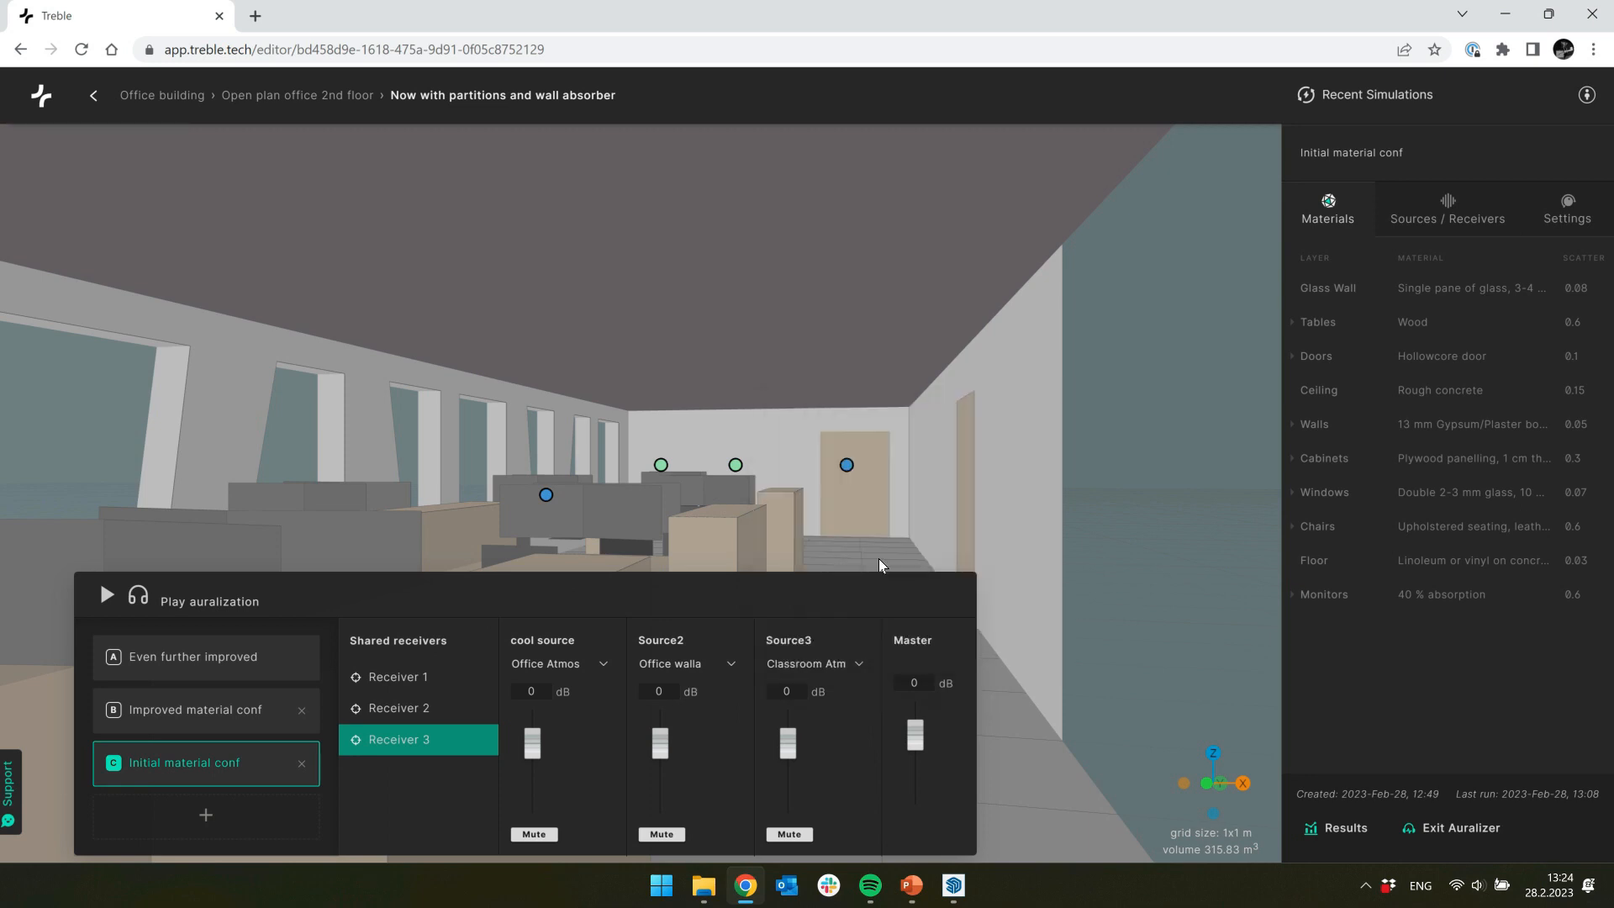
Step: Start the auralization and raise the cool source and Source3 to 6 dB and the master level to 9 dB
click(107, 595)
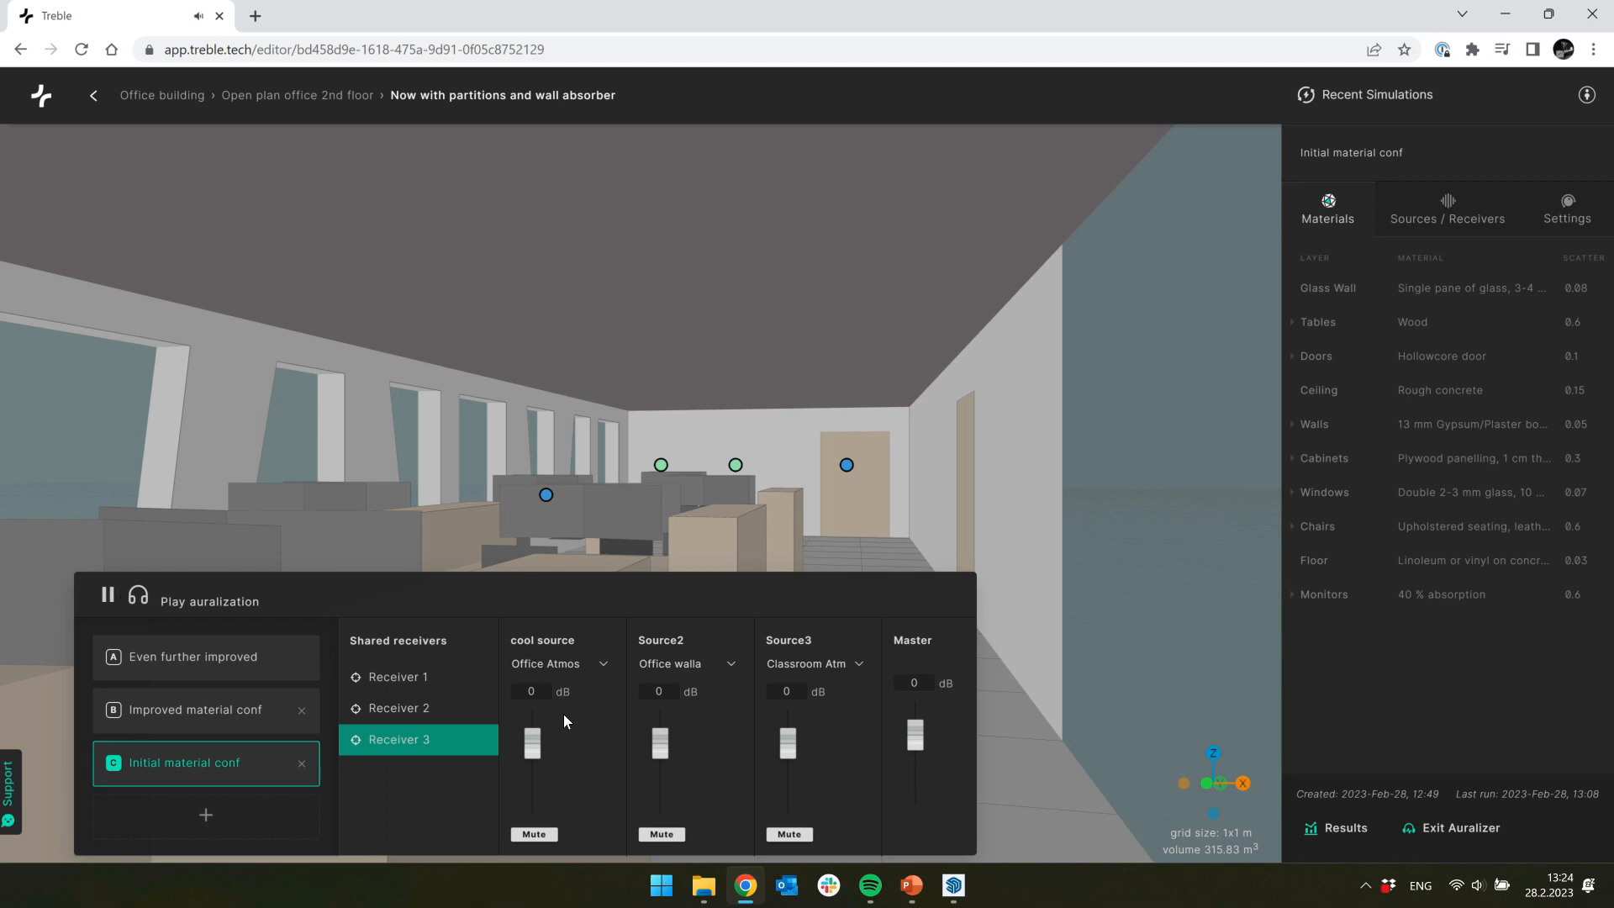
drag(540, 745, 539, 739)
drag(788, 746, 787, 744)
drag(914, 734, 915, 725)
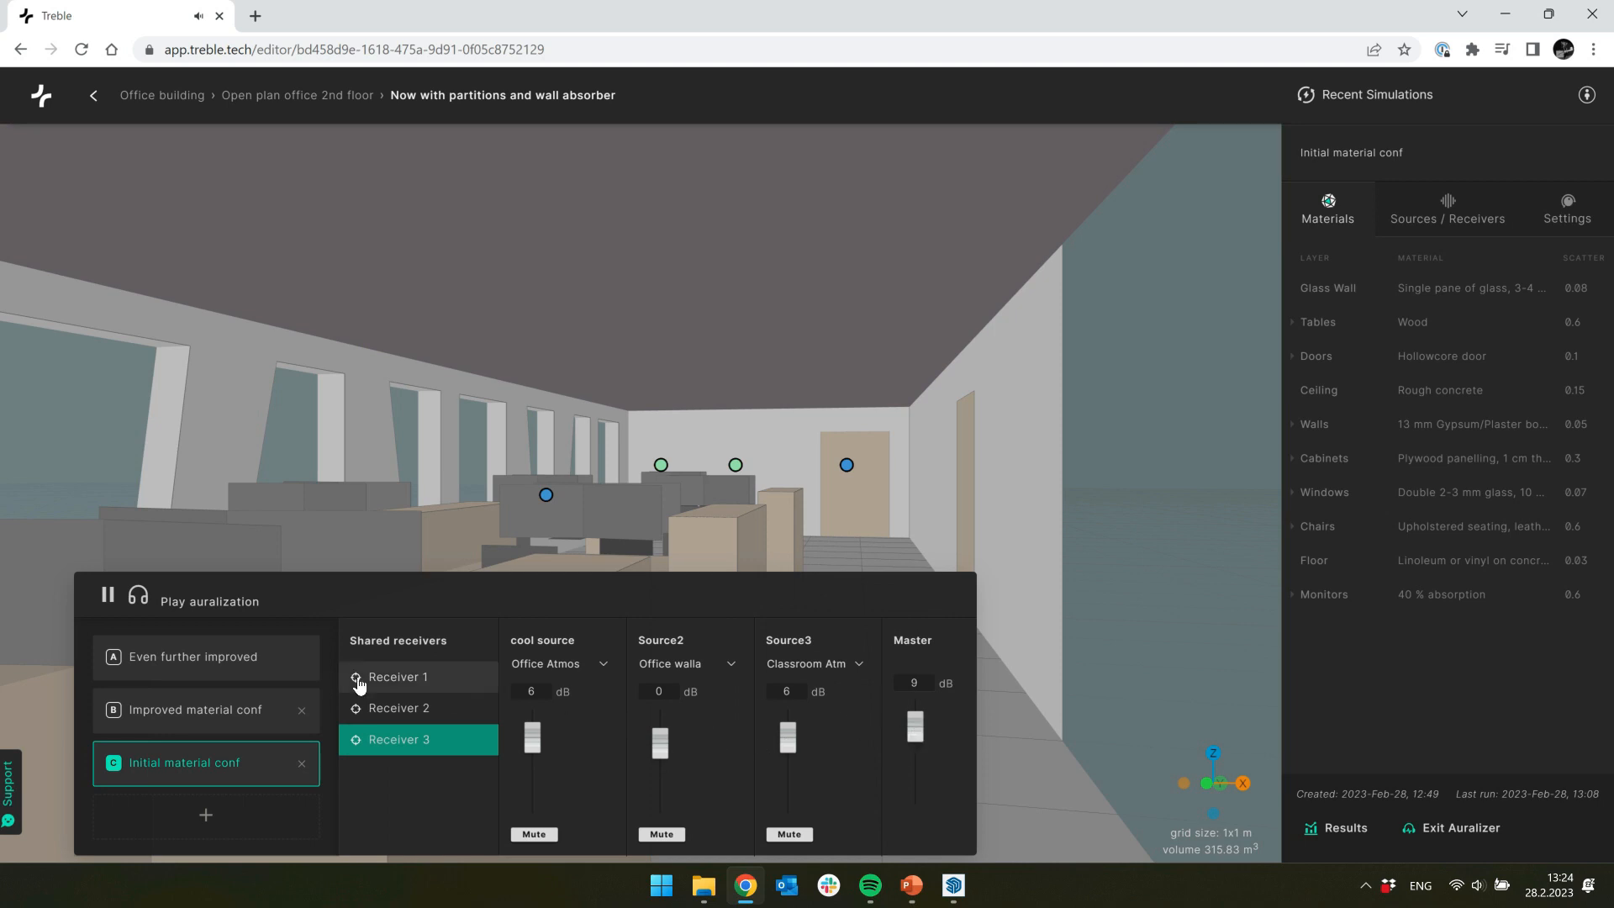
Step: Listen from Receiver 3 to Improved material conf and then Even further improved, looking around the partitioned office
click(117, 717)
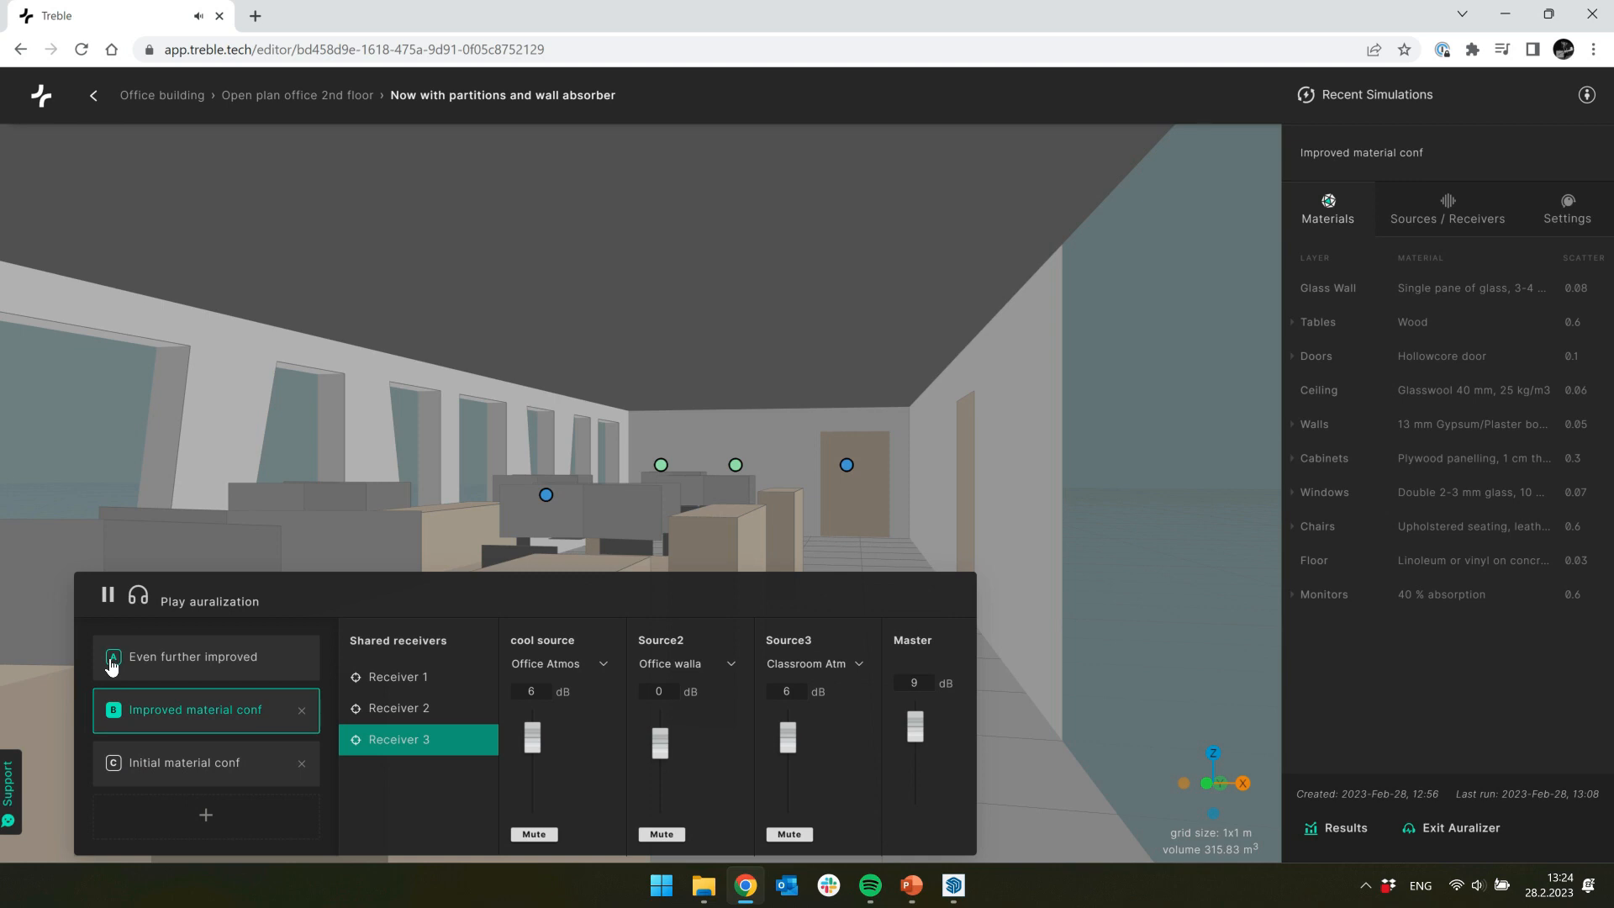
click(113, 664)
drag(892, 414, 639, 589)
Step: Mute the cool source and Source3 to hear only Source2 while looking around from Receiver 3
click(533, 834)
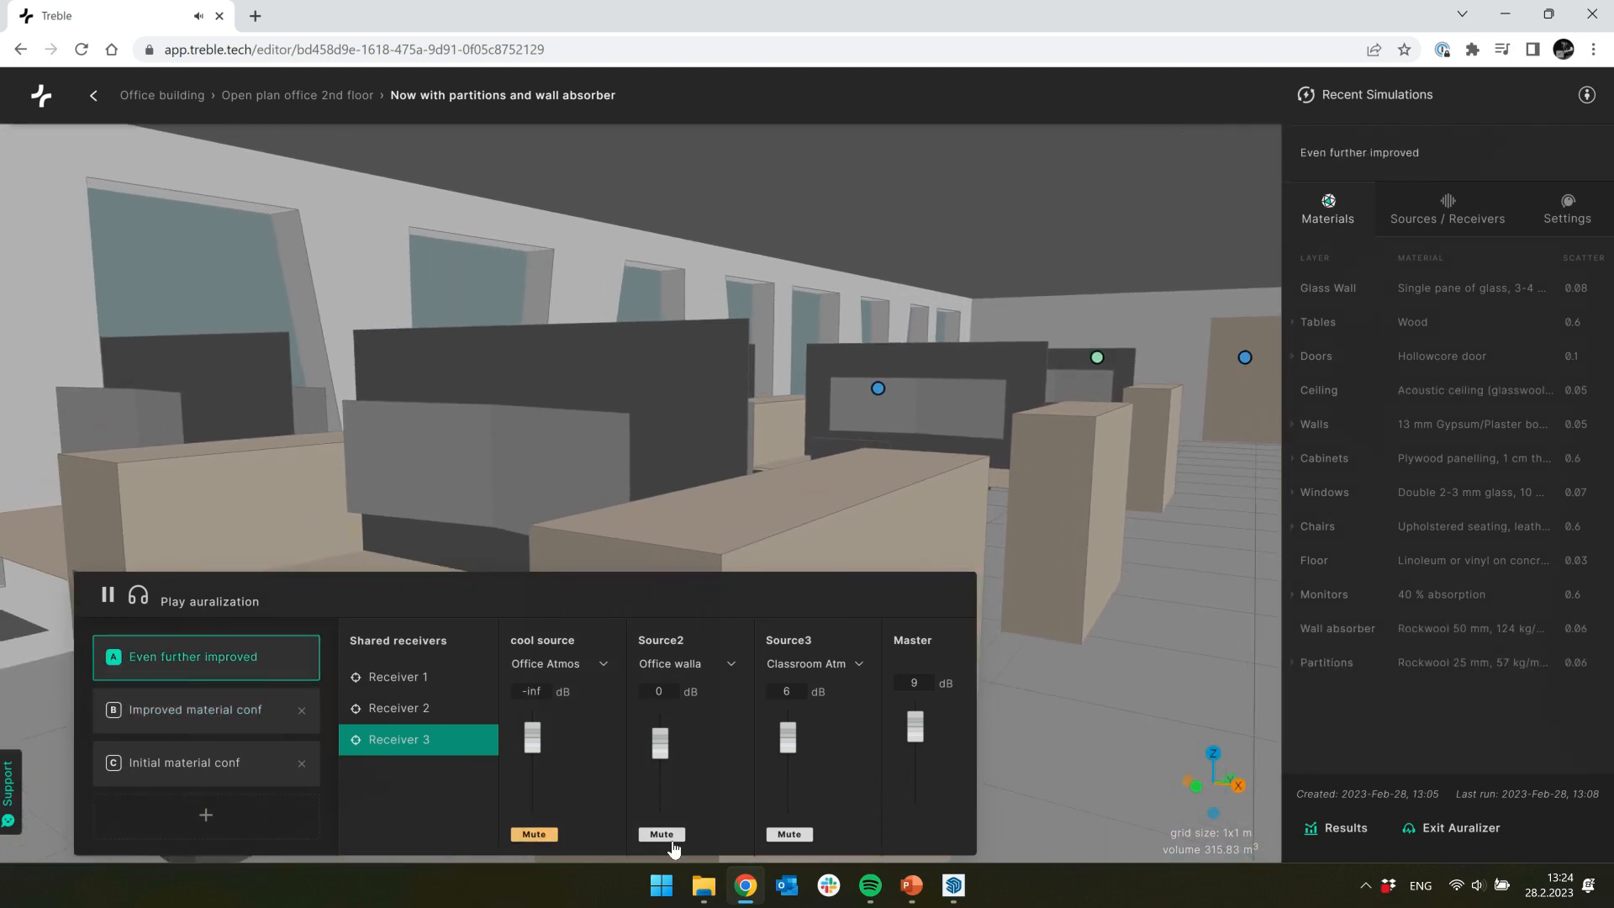
click(790, 834)
drag(723, 301, 508, 375)
drag(681, 399, 1069, 400)
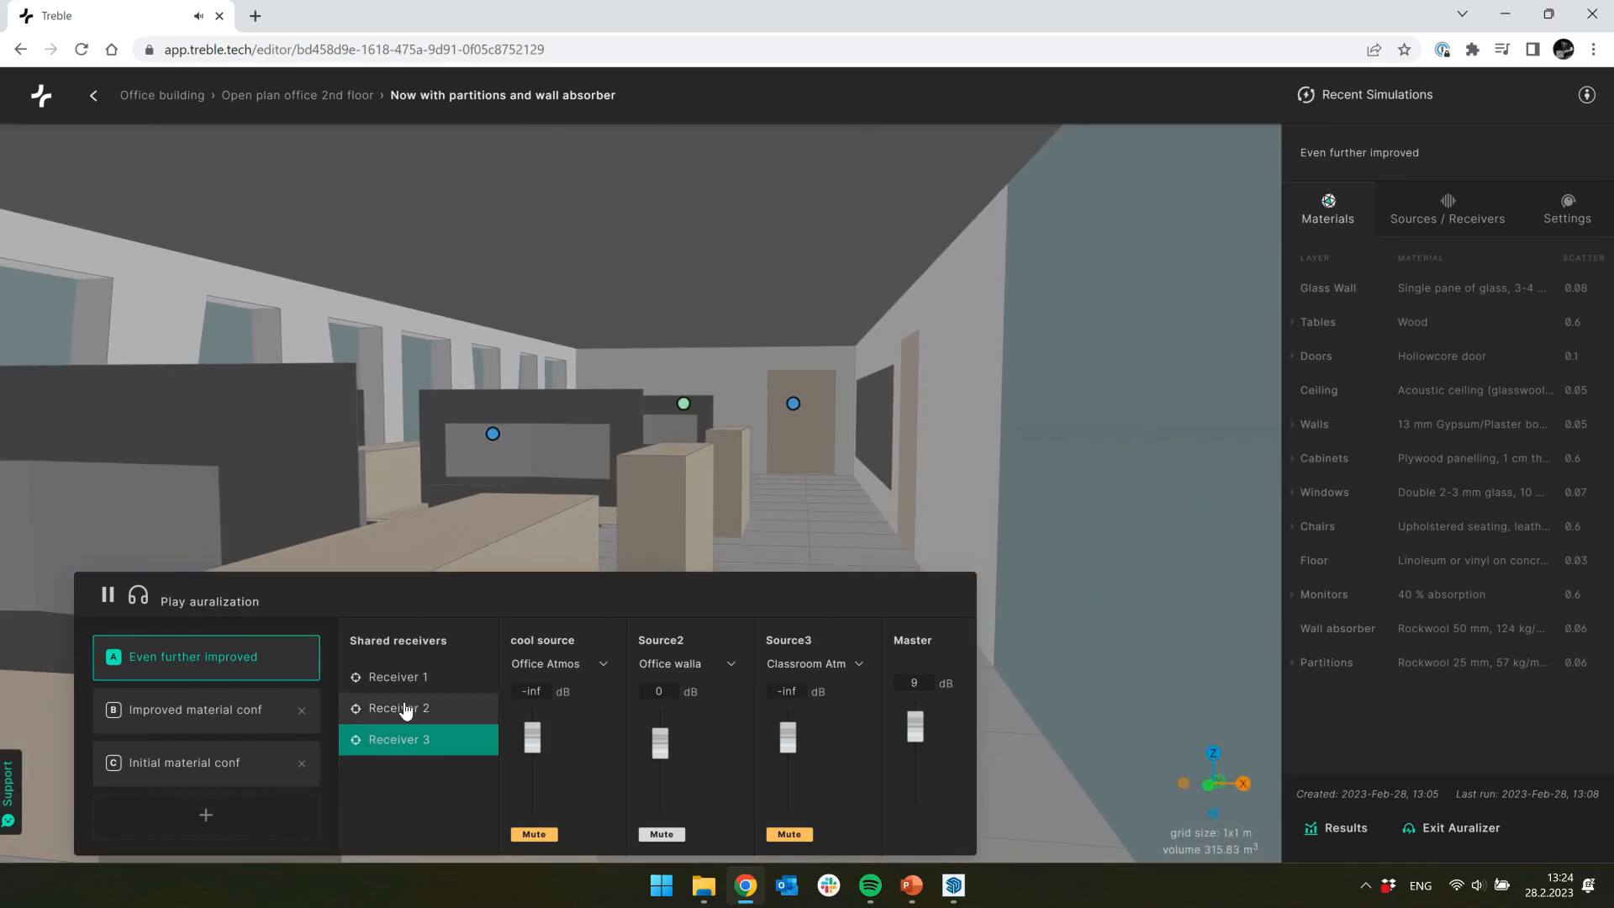
Step: Move the listening position to Receiver 2 and unmute the cool source and Source3
click(400, 708)
click(533, 834)
click(789, 834)
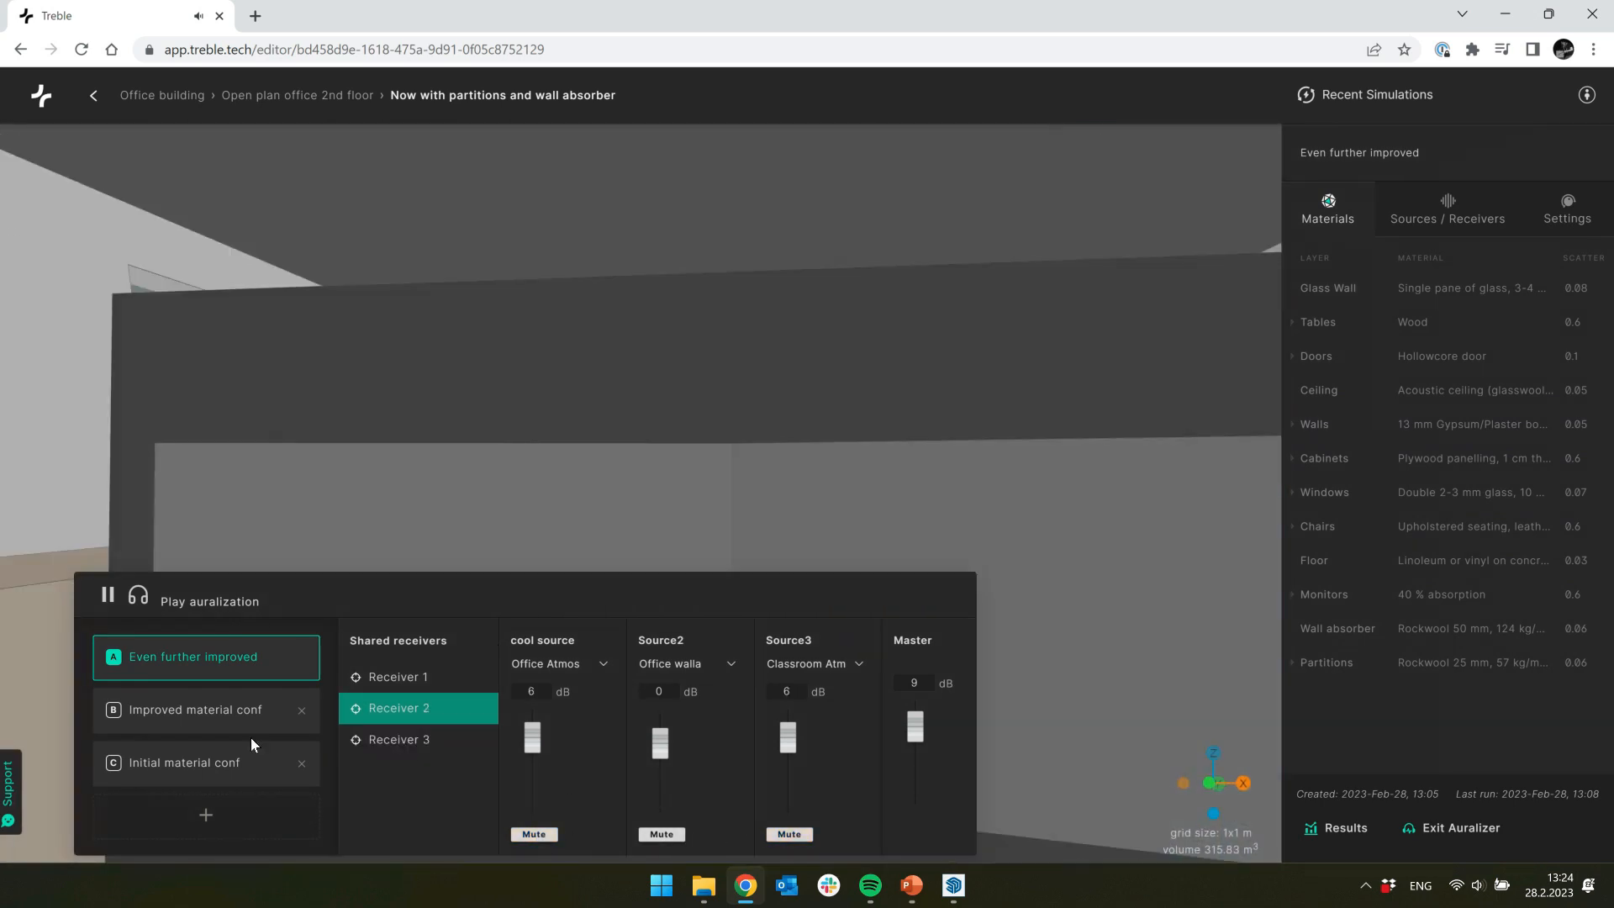
Step: Compare Initial material conf with Even further improved at Receivers 2 and 1, ending on Initial material conf, and pause the auralization
click(115, 772)
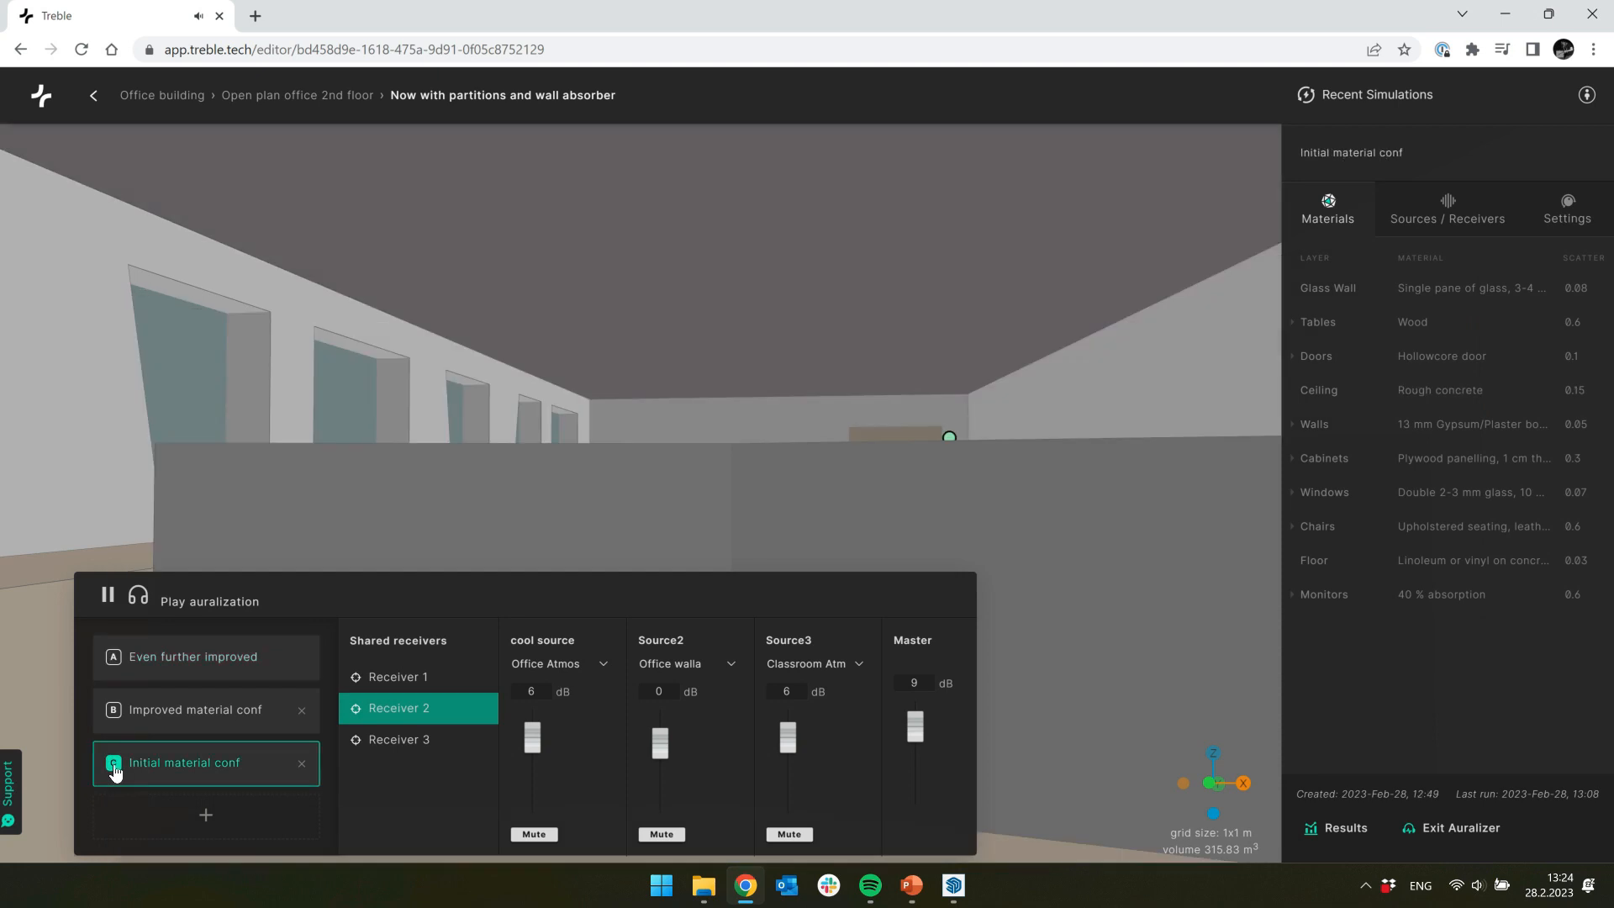
click(116, 670)
click(383, 677)
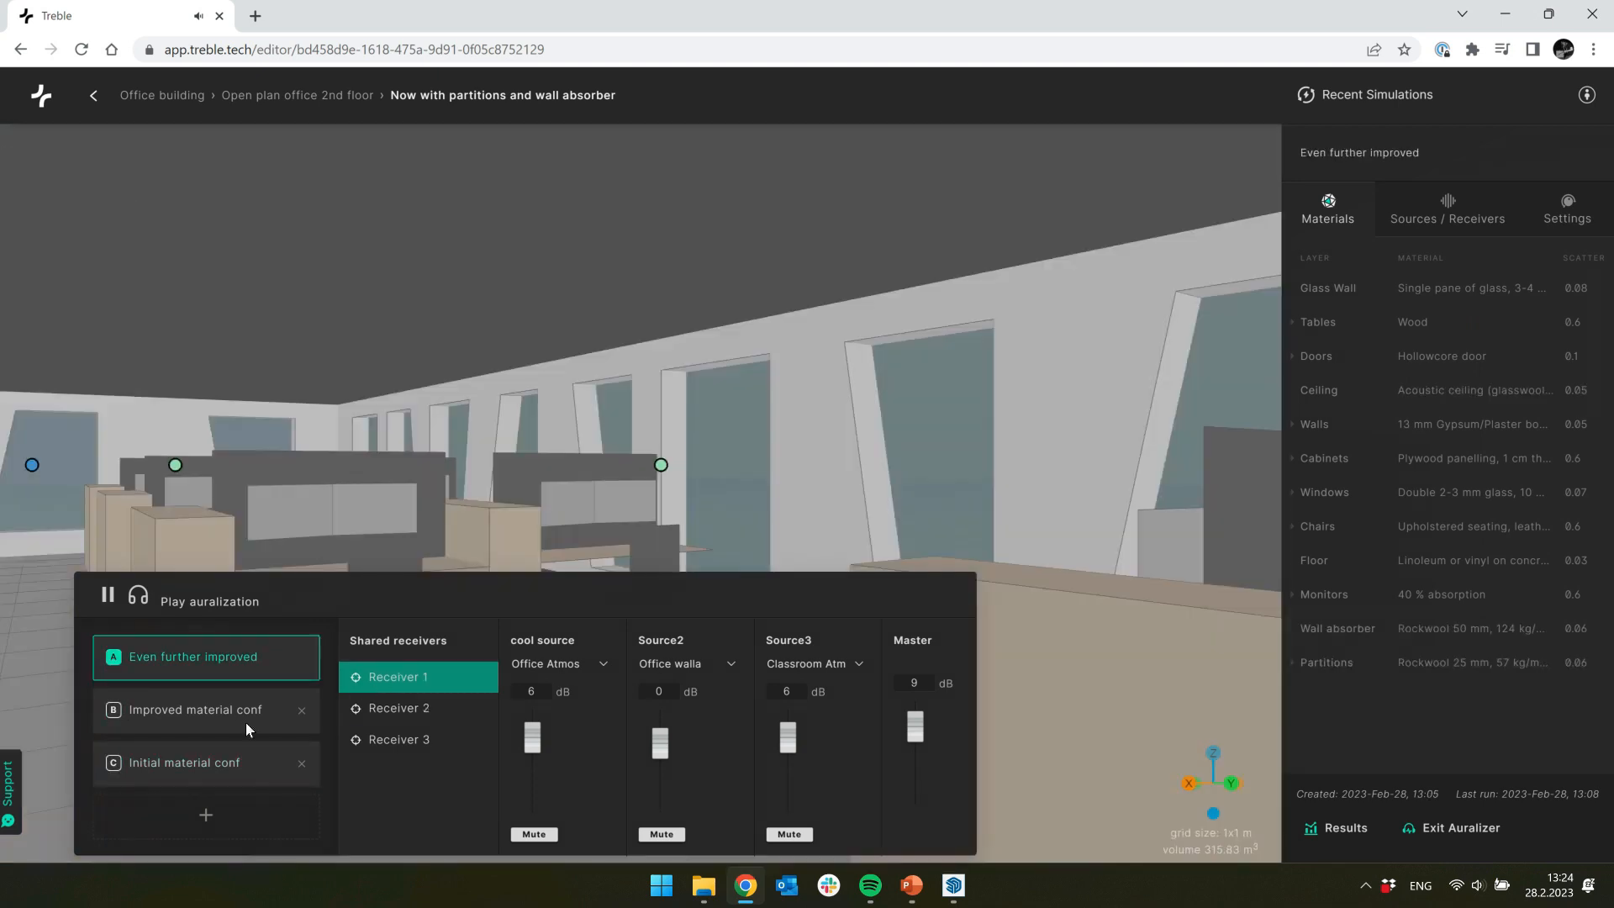
click(115, 773)
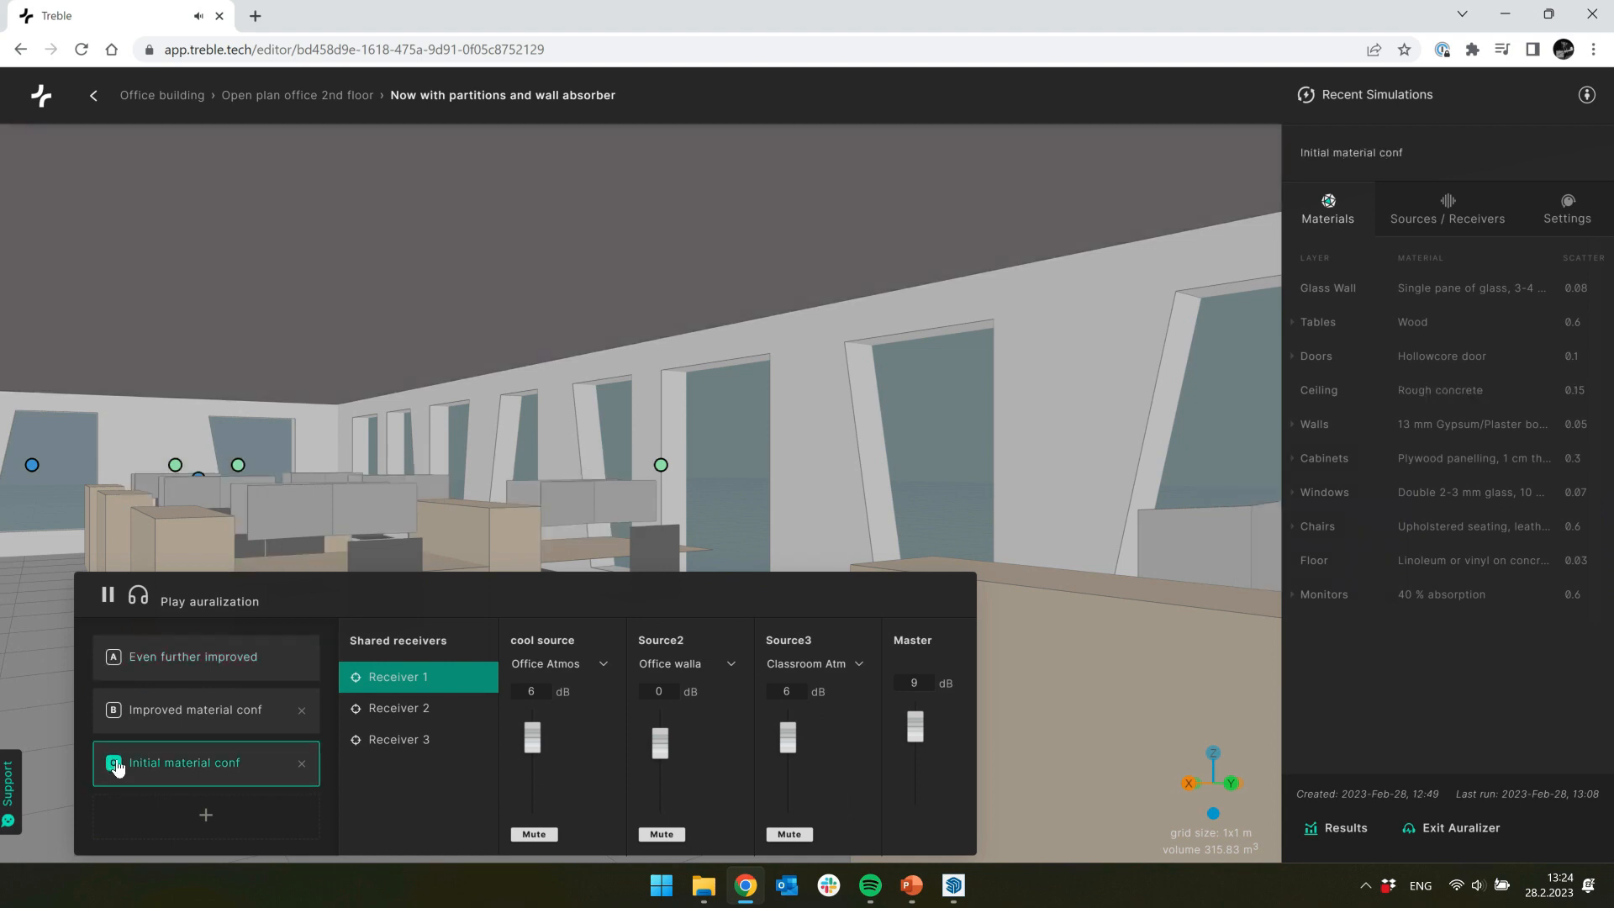
click(107, 597)
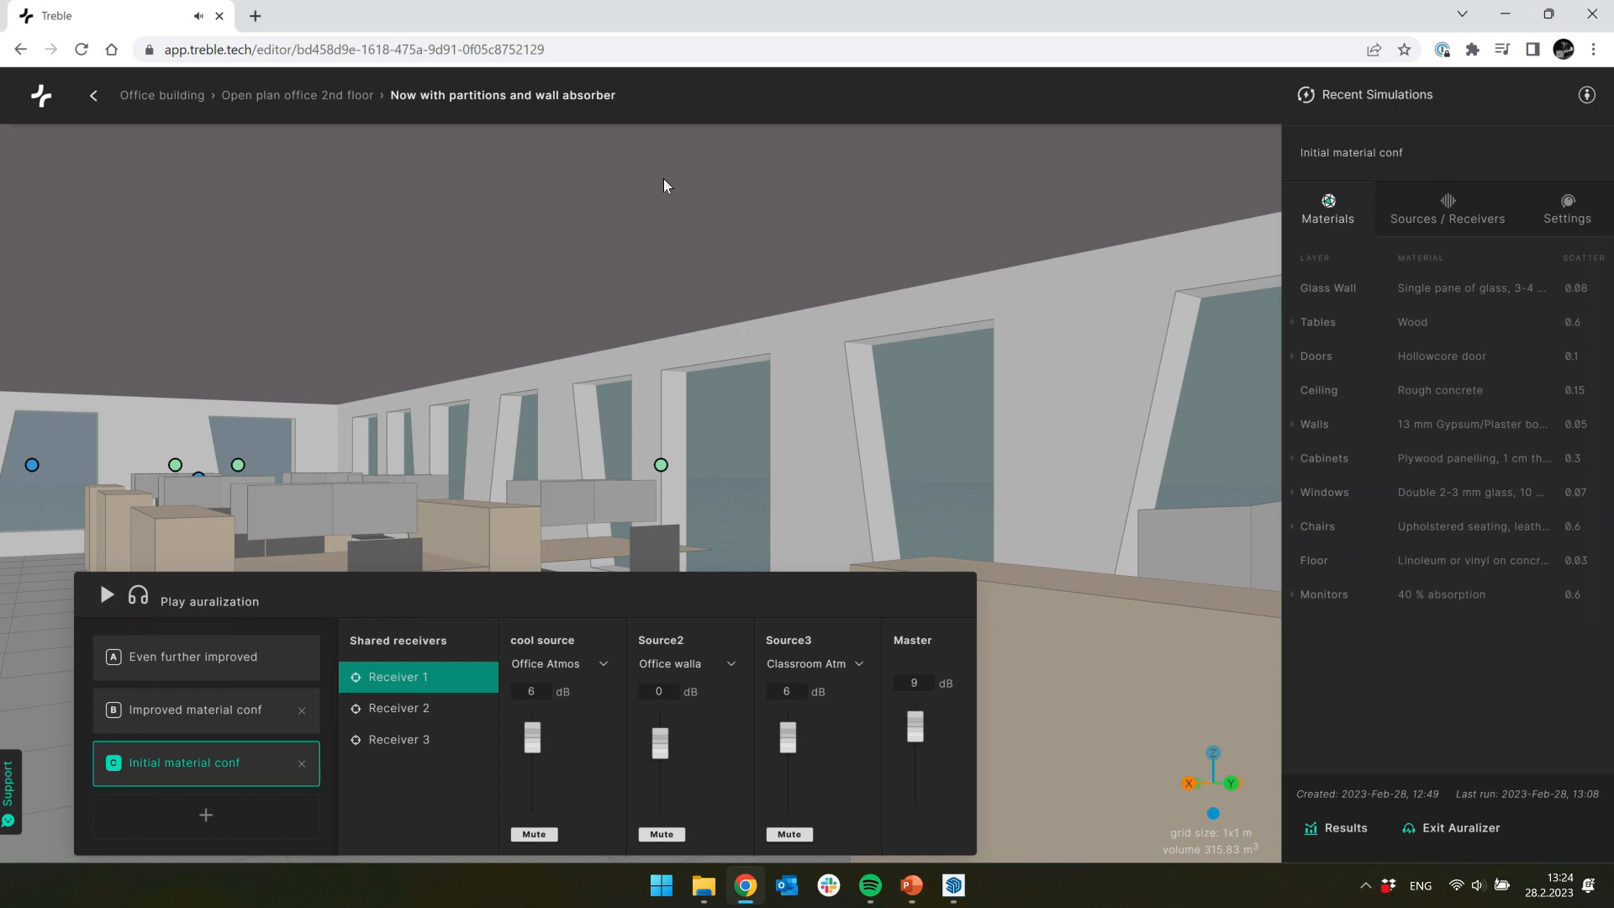